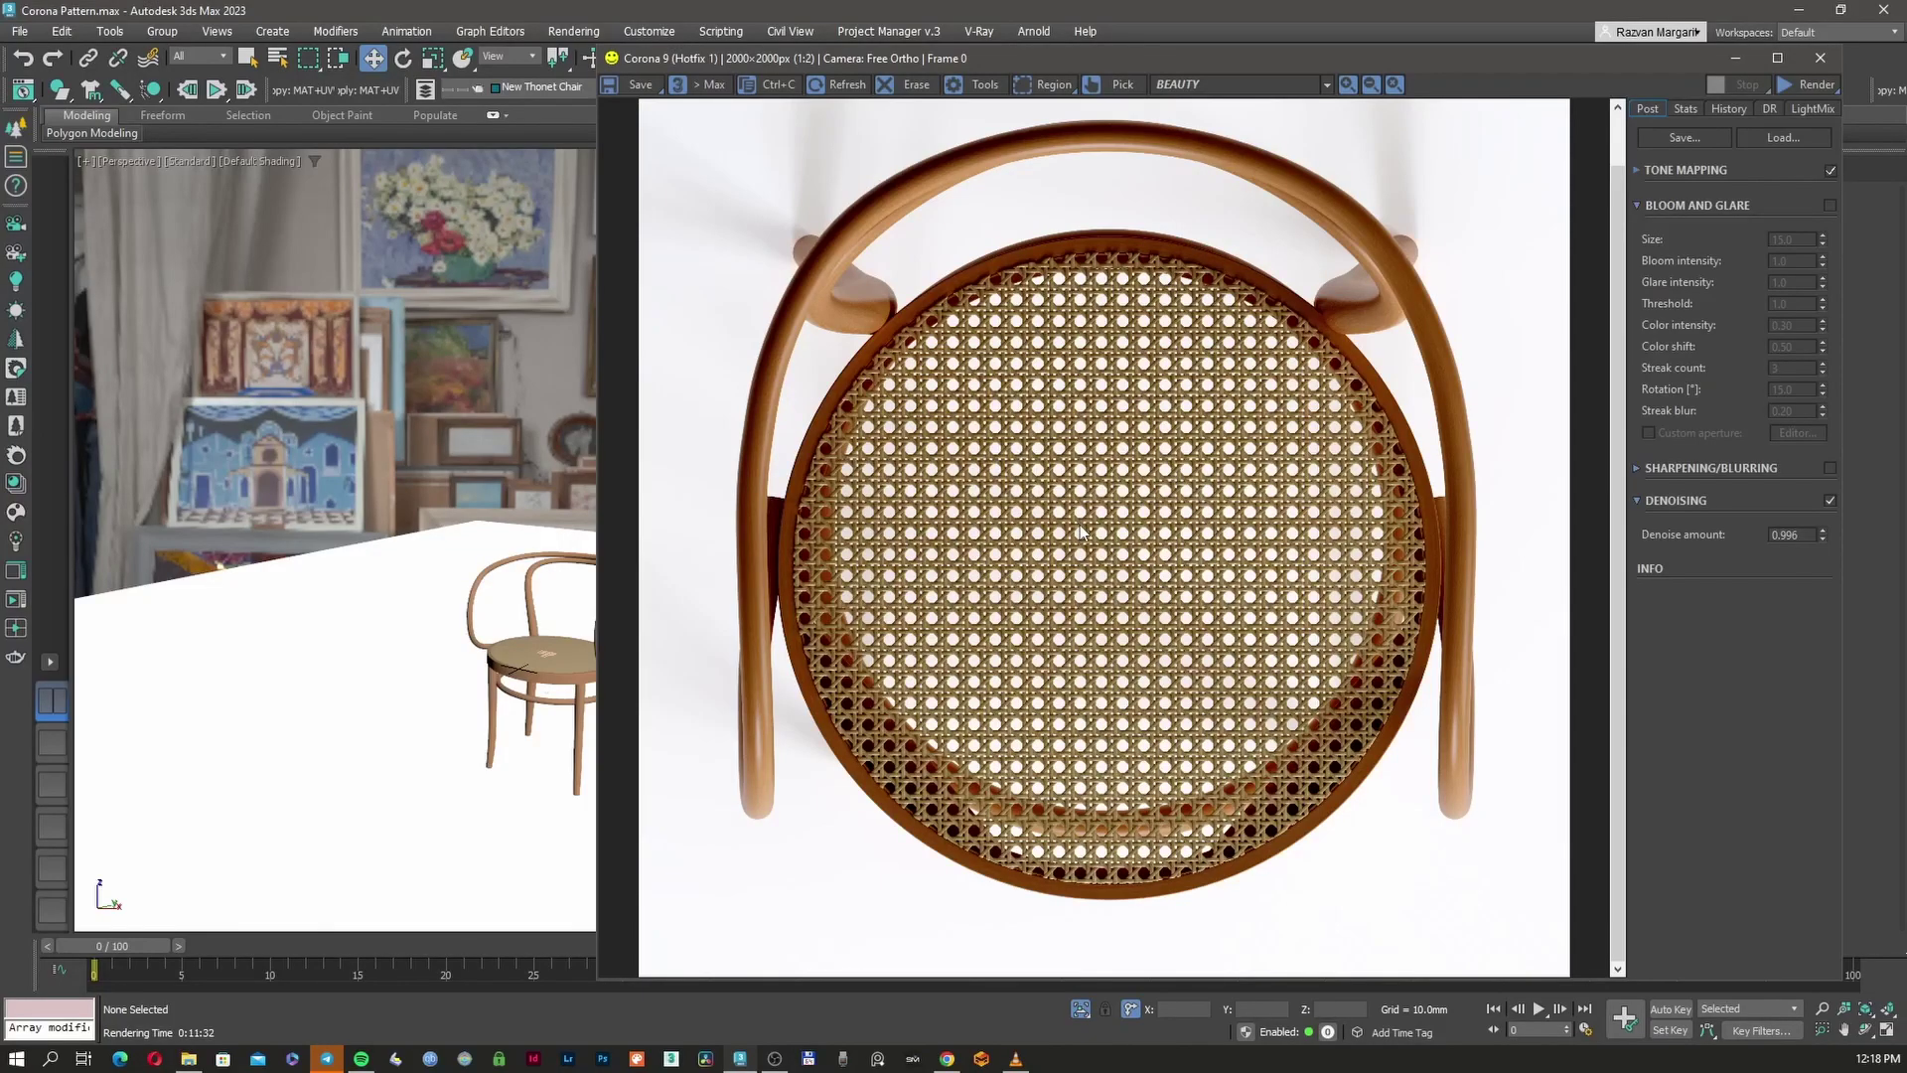
# Examine the woven cane pattern on the chair seat in the interactive render and the matching viewport, from whole seat to close-up
pyautogui.scroll(1, 1106, 554)
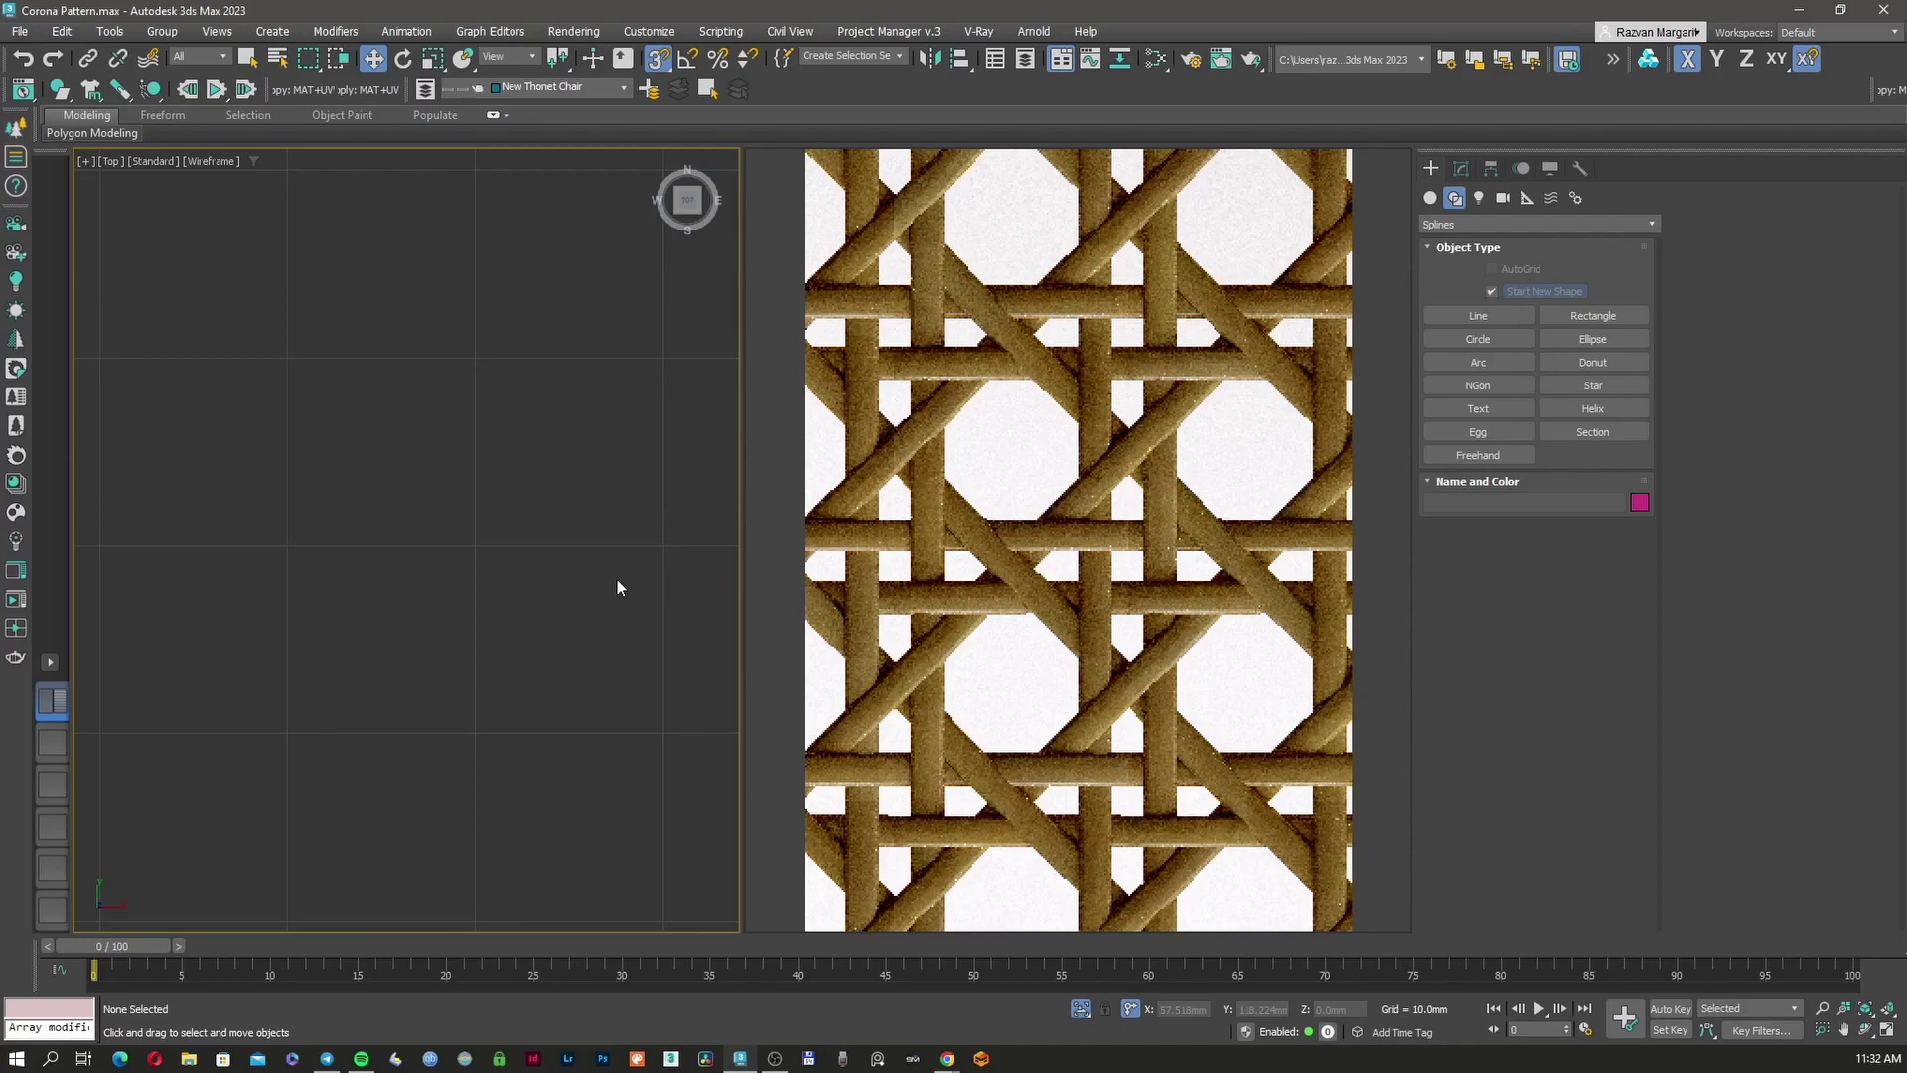
pyautogui.keyDown('alt'); pyautogui.moveTo(516, 569); pyautogui.dragTo(546, 477, button='middle'); pyautogui.keyUp('alt')
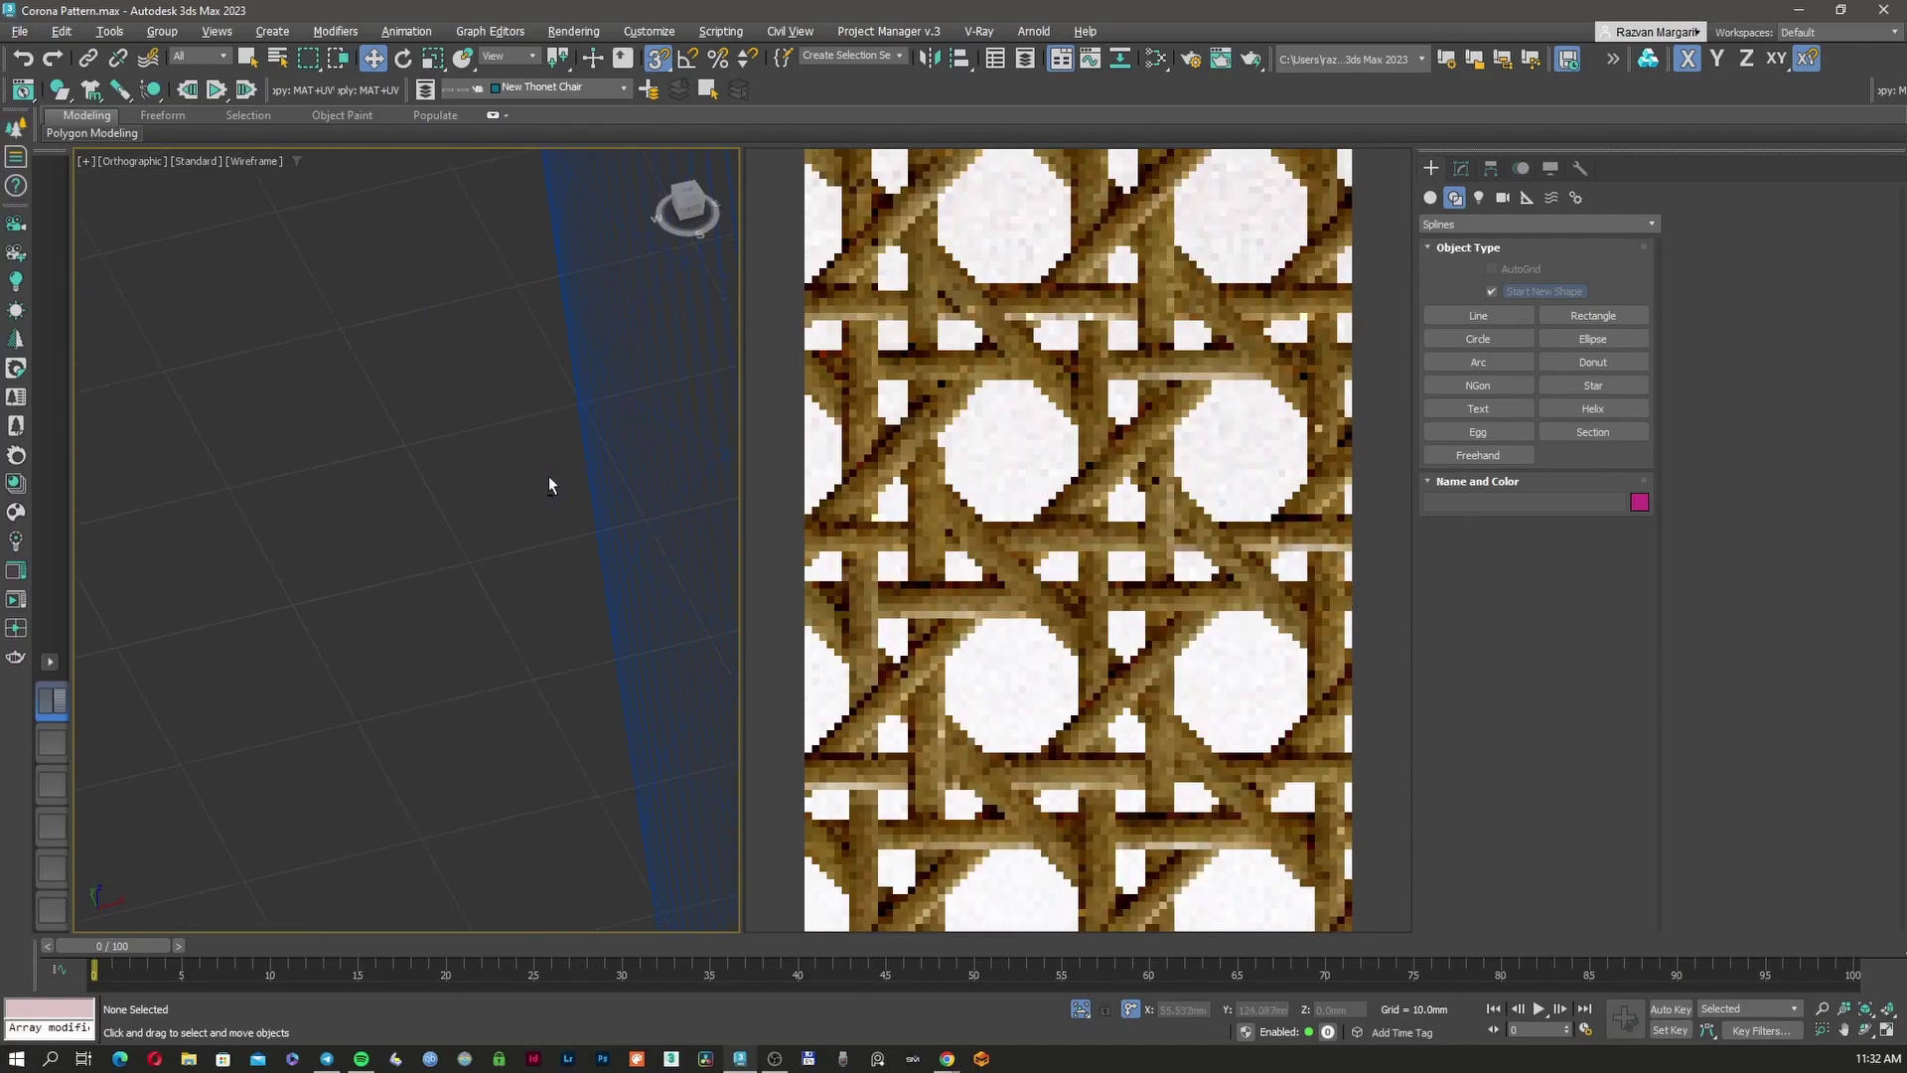
pyautogui.scroll(-5, 554, 468)
pyautogui.scroll(-5, 557, 465)
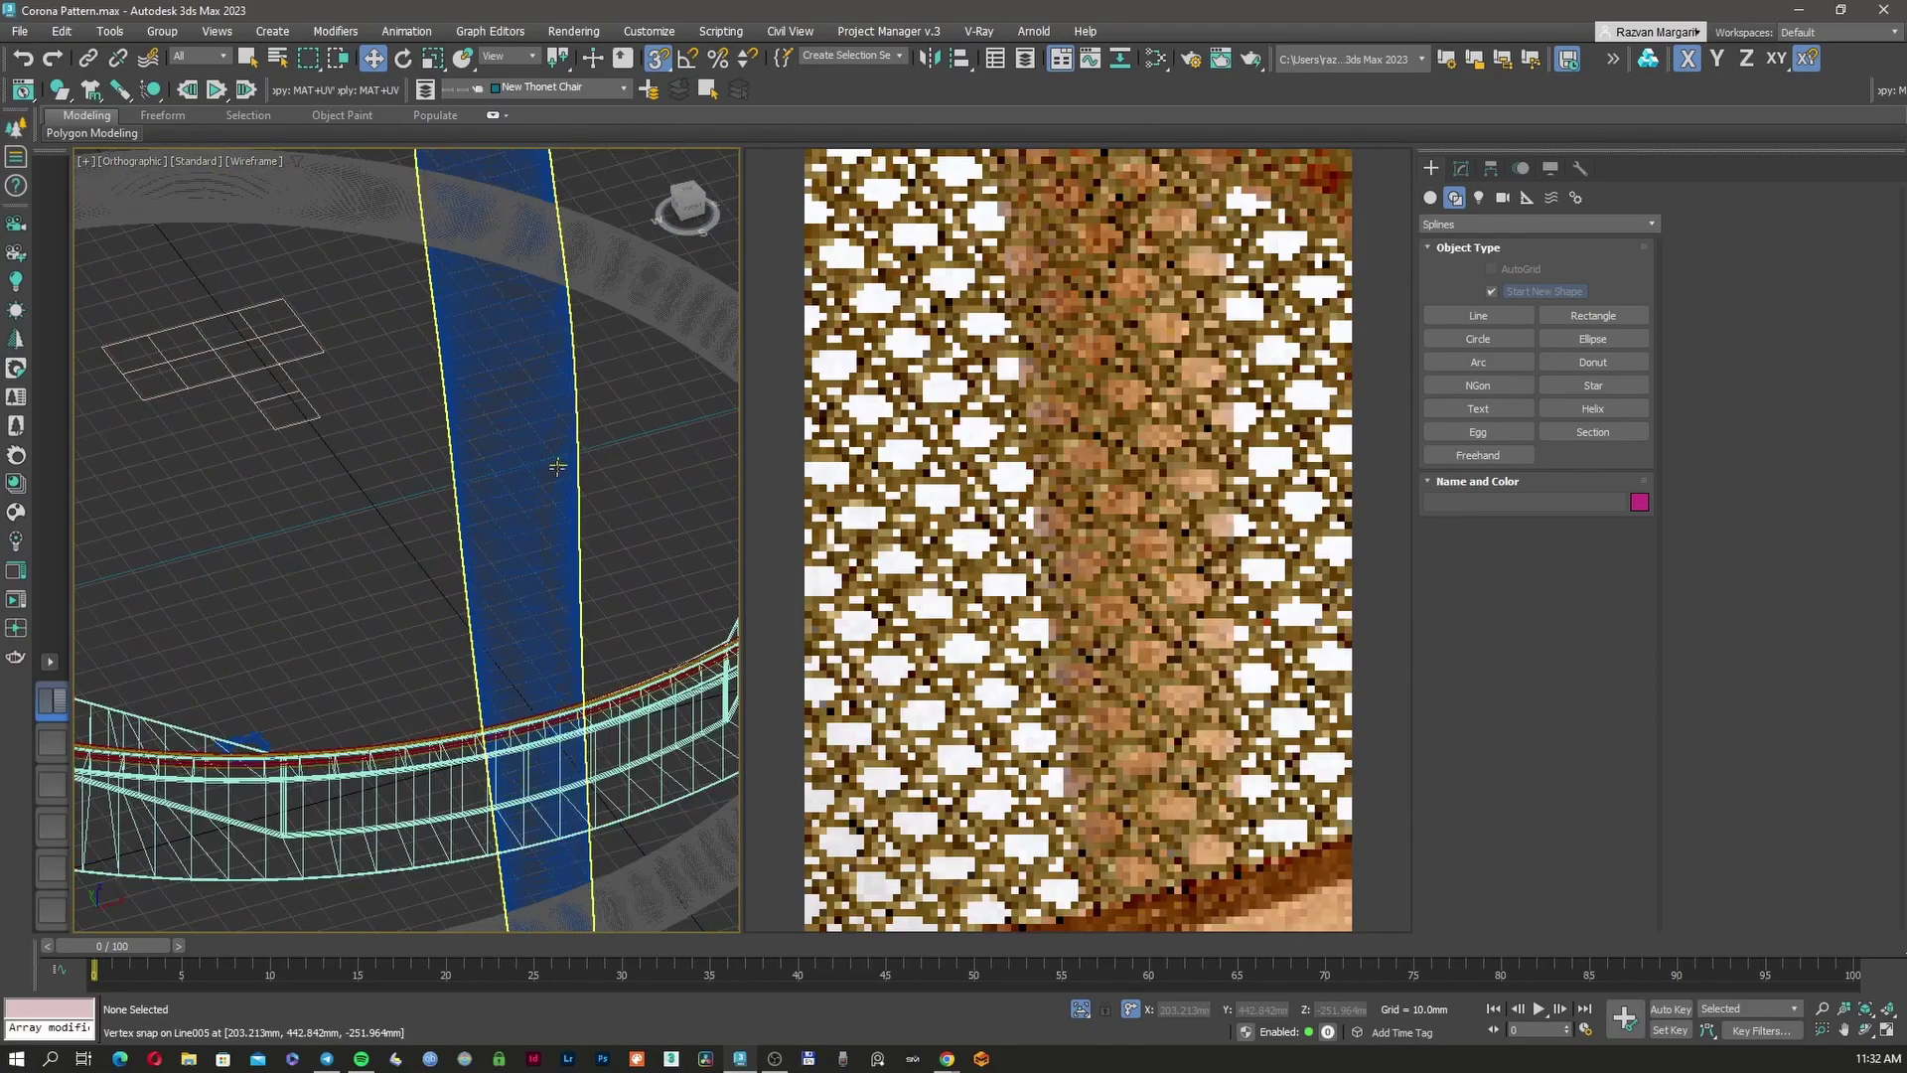
pyautogui.press('F3')
pyautogui.scroll(5, 404, 554)
pyautogui.moveTo(404, 553); pyautogui.dragTo(498, 553, button='middle')
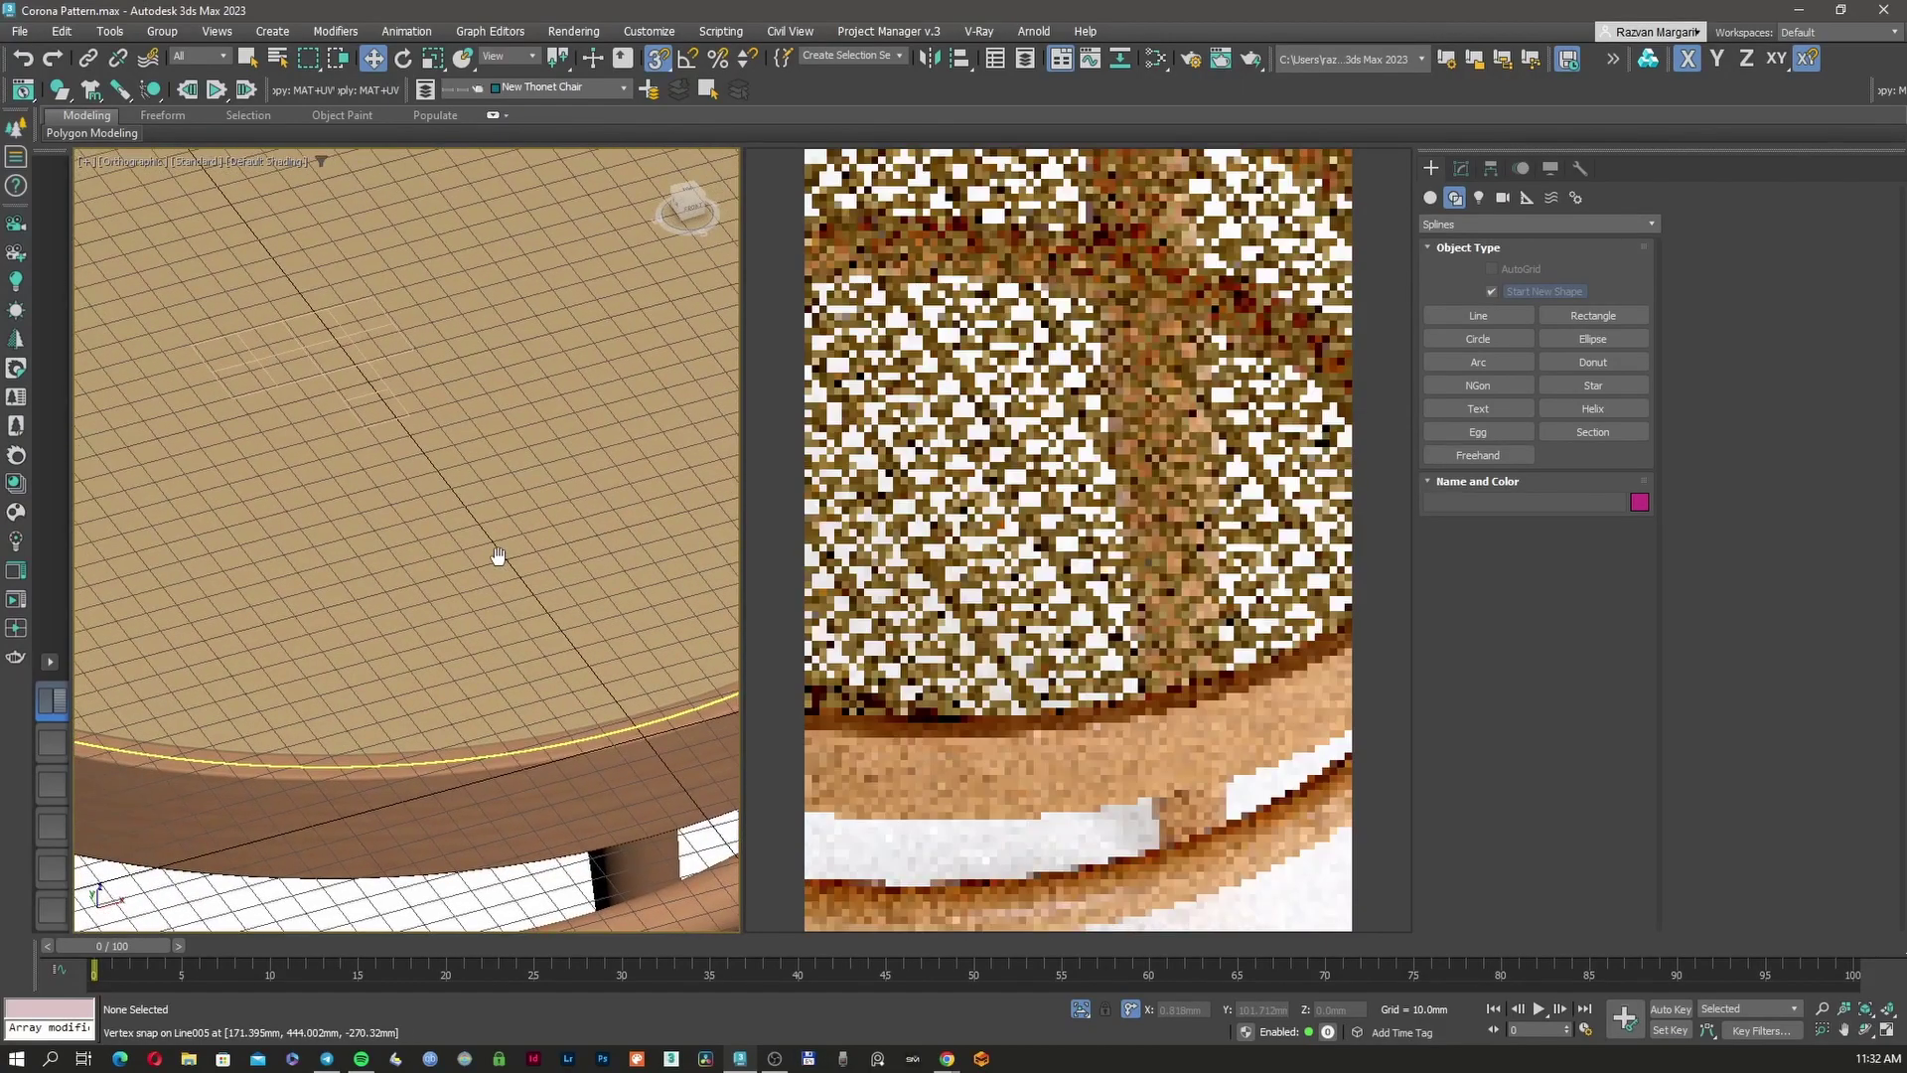
pyautogui.scroll(5, 415, 586)
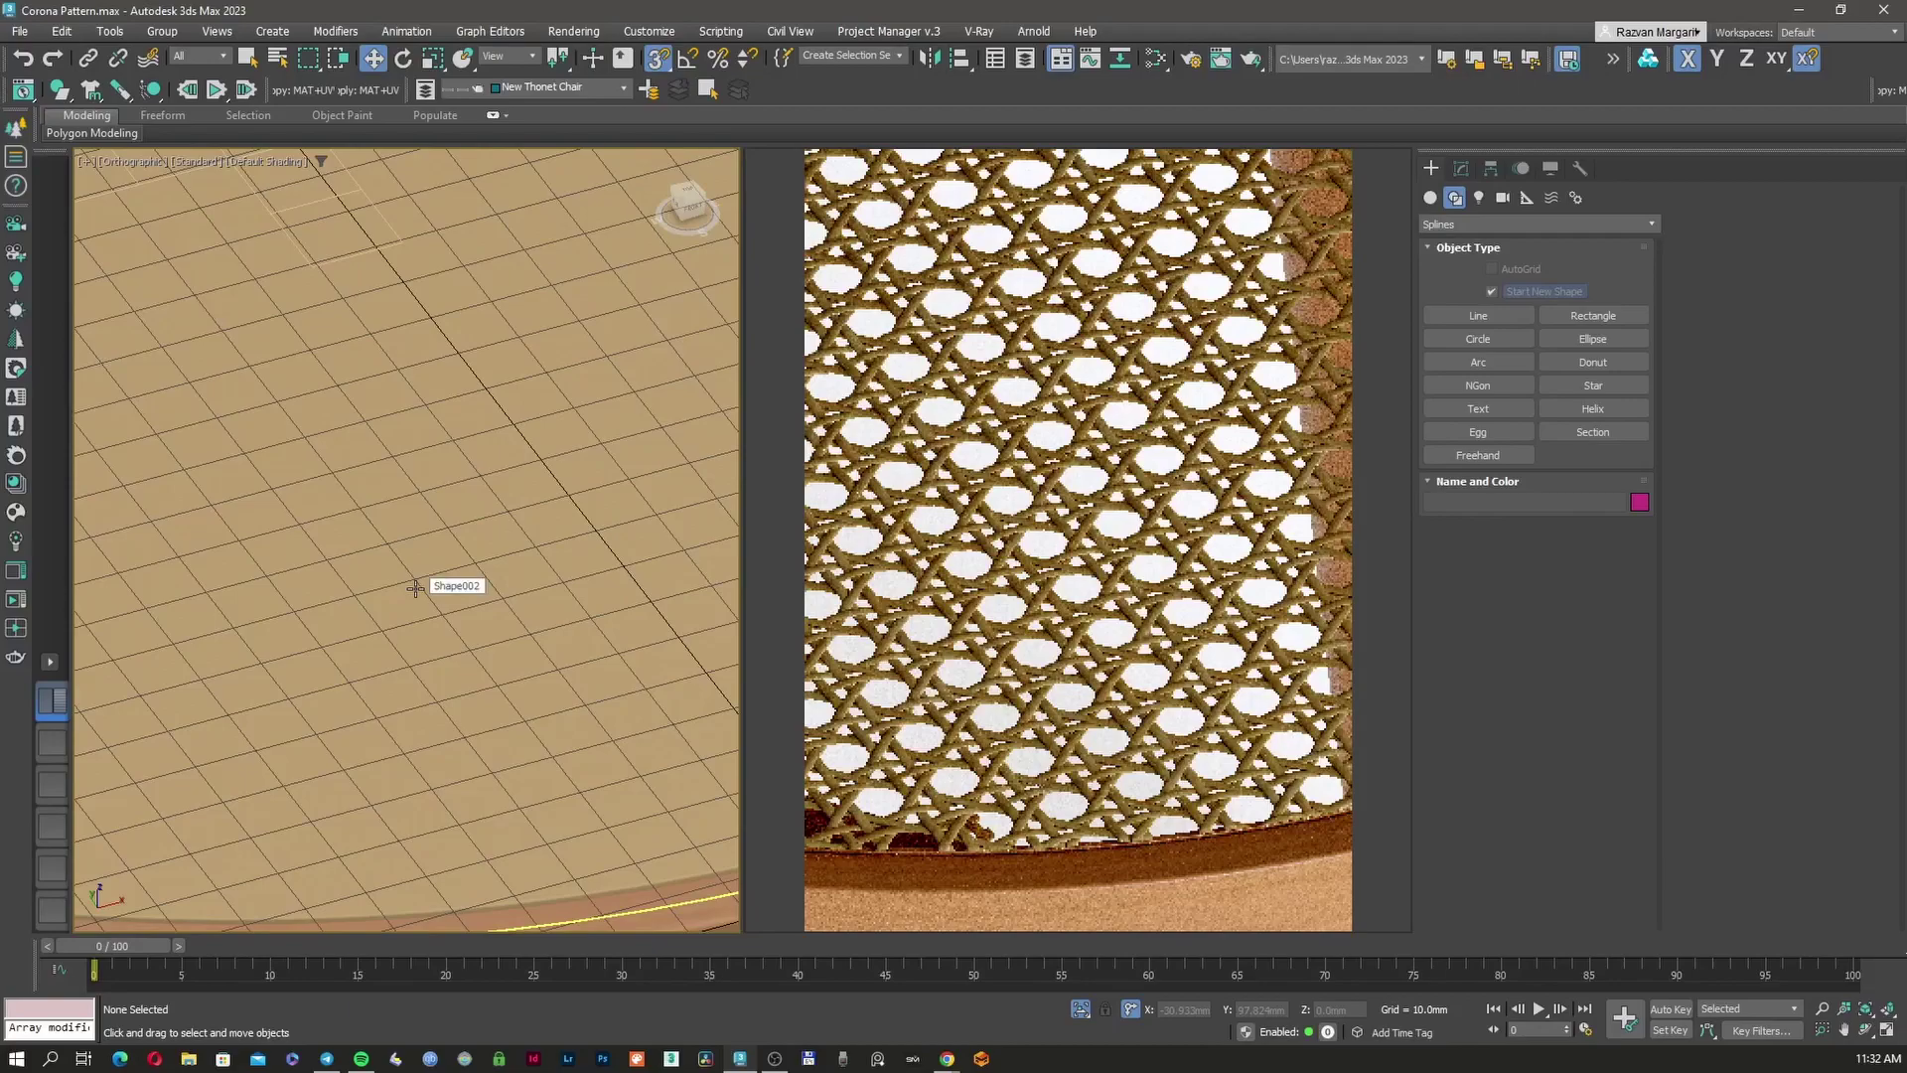
pyautogui.scroll(3, 416, 588)
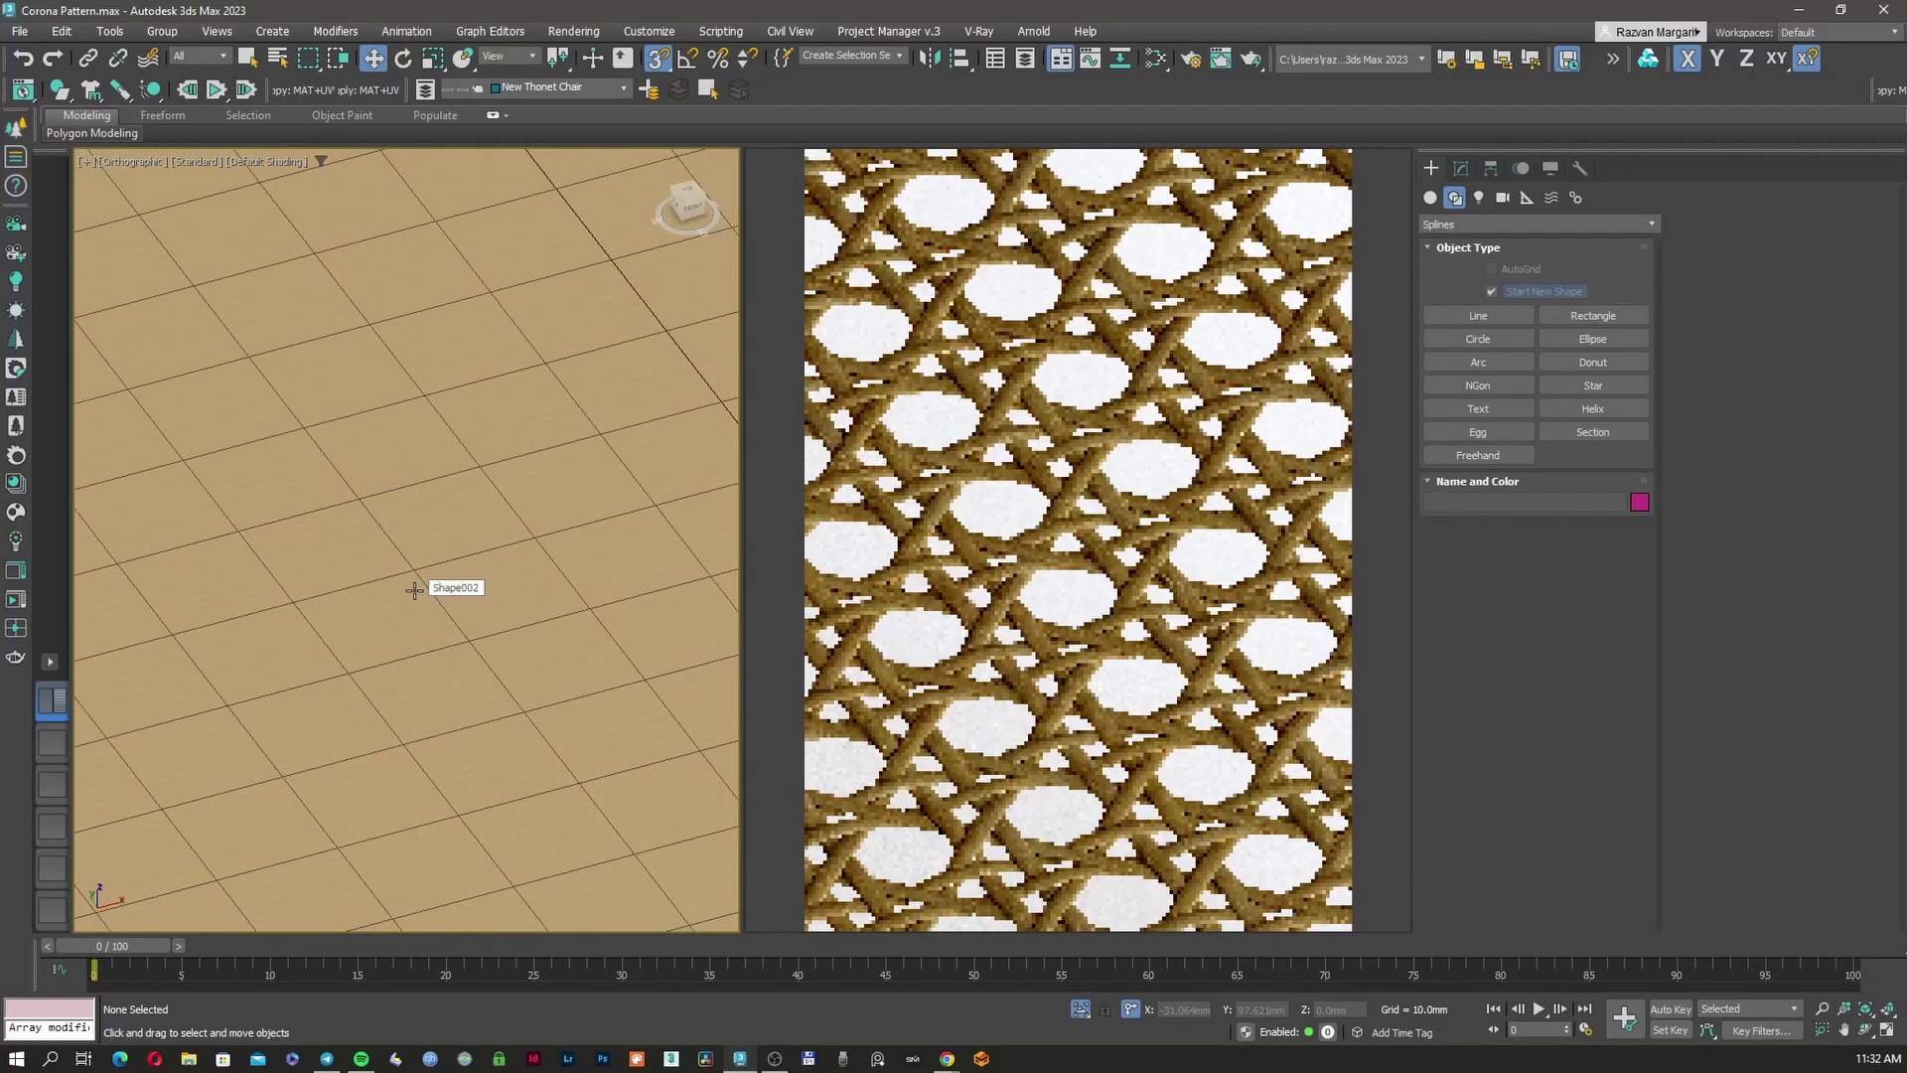
pyautogui.scroll(2, 414, 590)
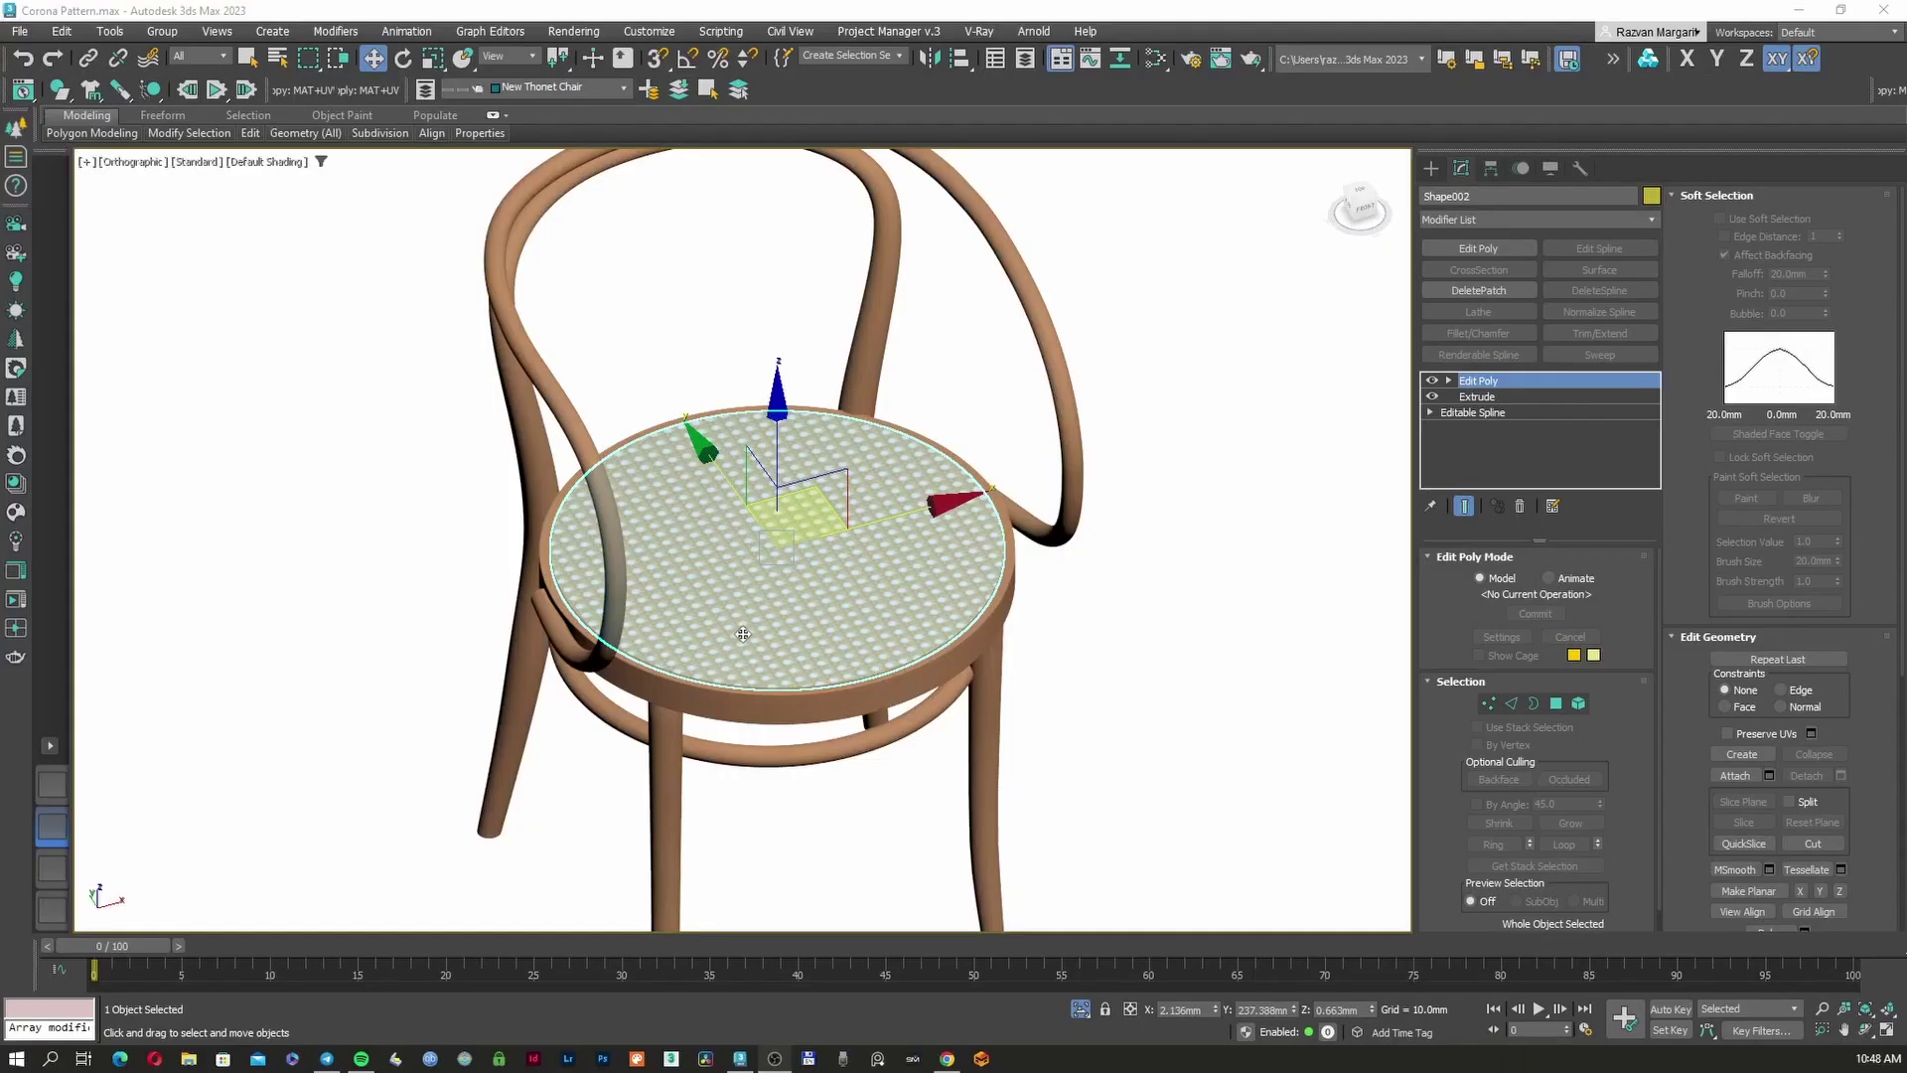
# Inspect the cane texture on the chair seat up to its wooden frame, and study the weave's repeating unit from above
pyautogui.scroll(6, 785, 630)
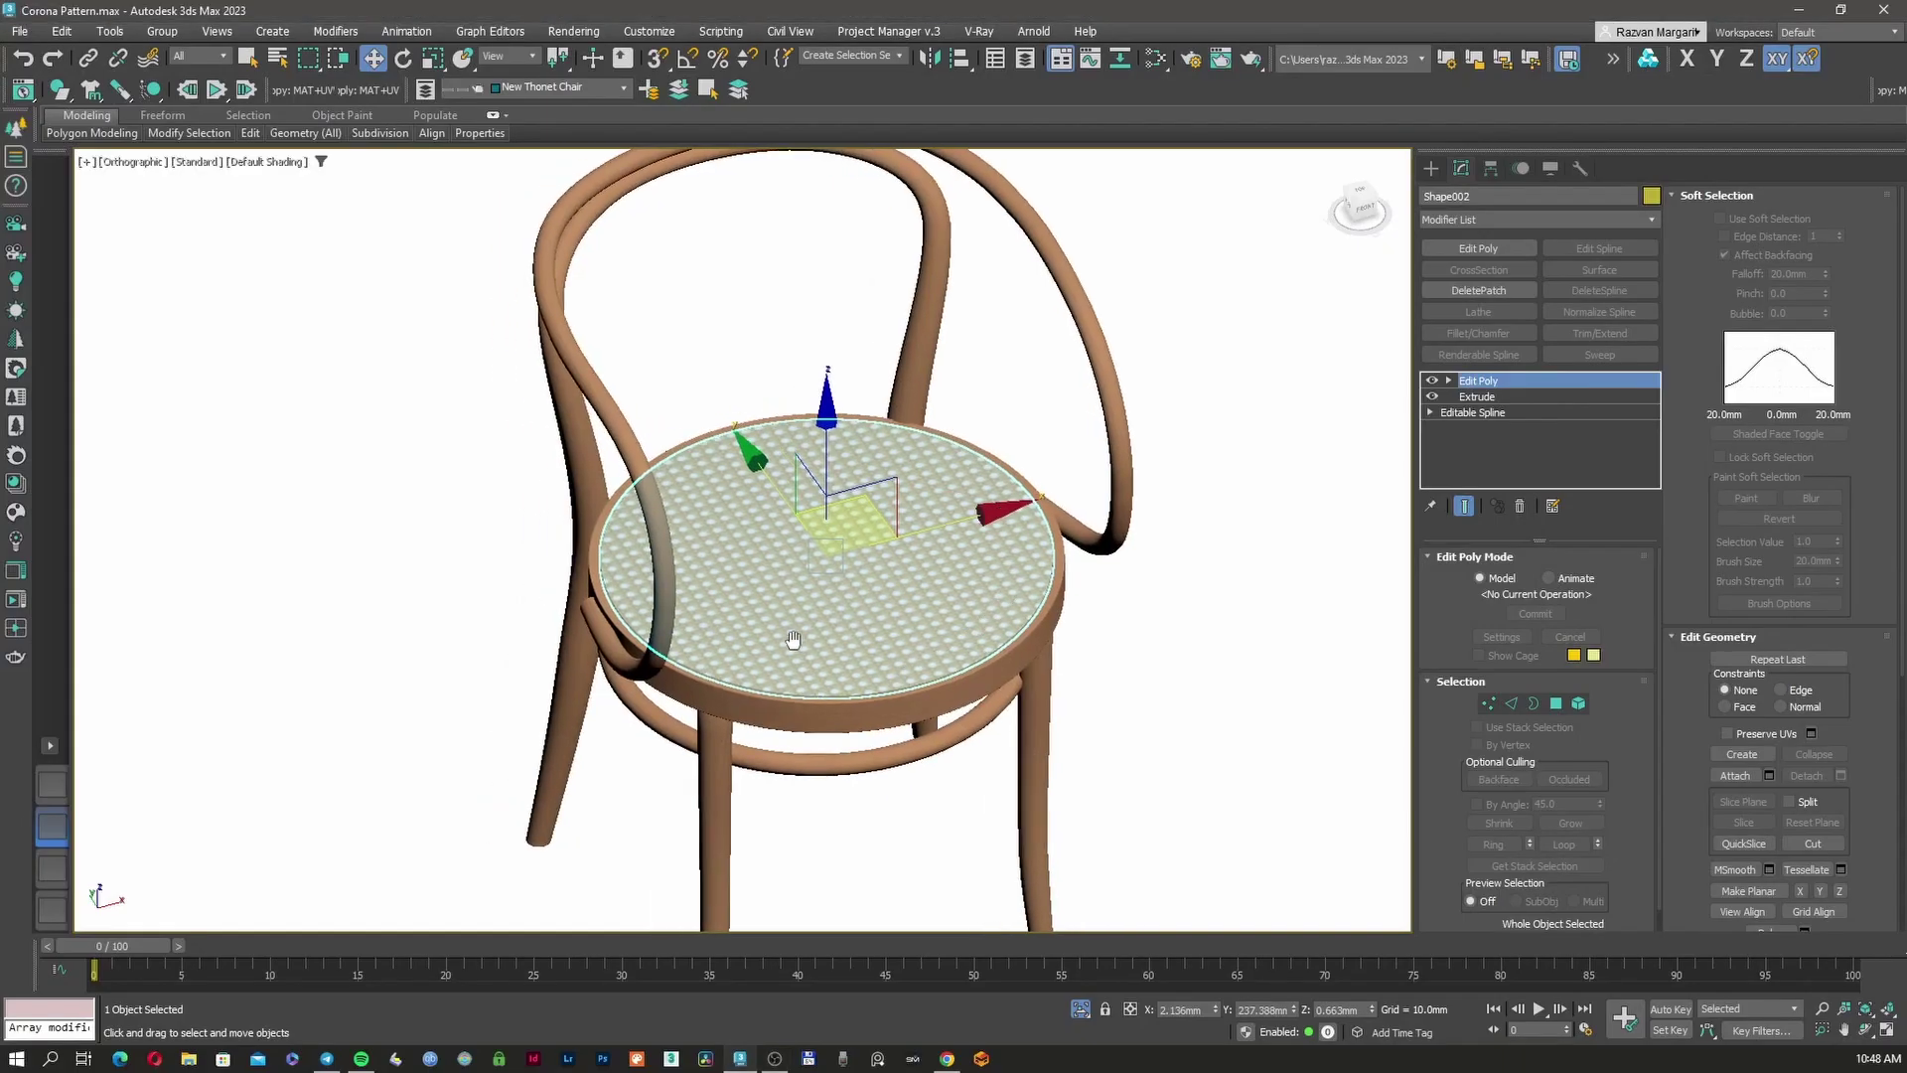
pyautogui.moveTo(841, 605); pyautogui.dragTo(864, 594, button='middle')
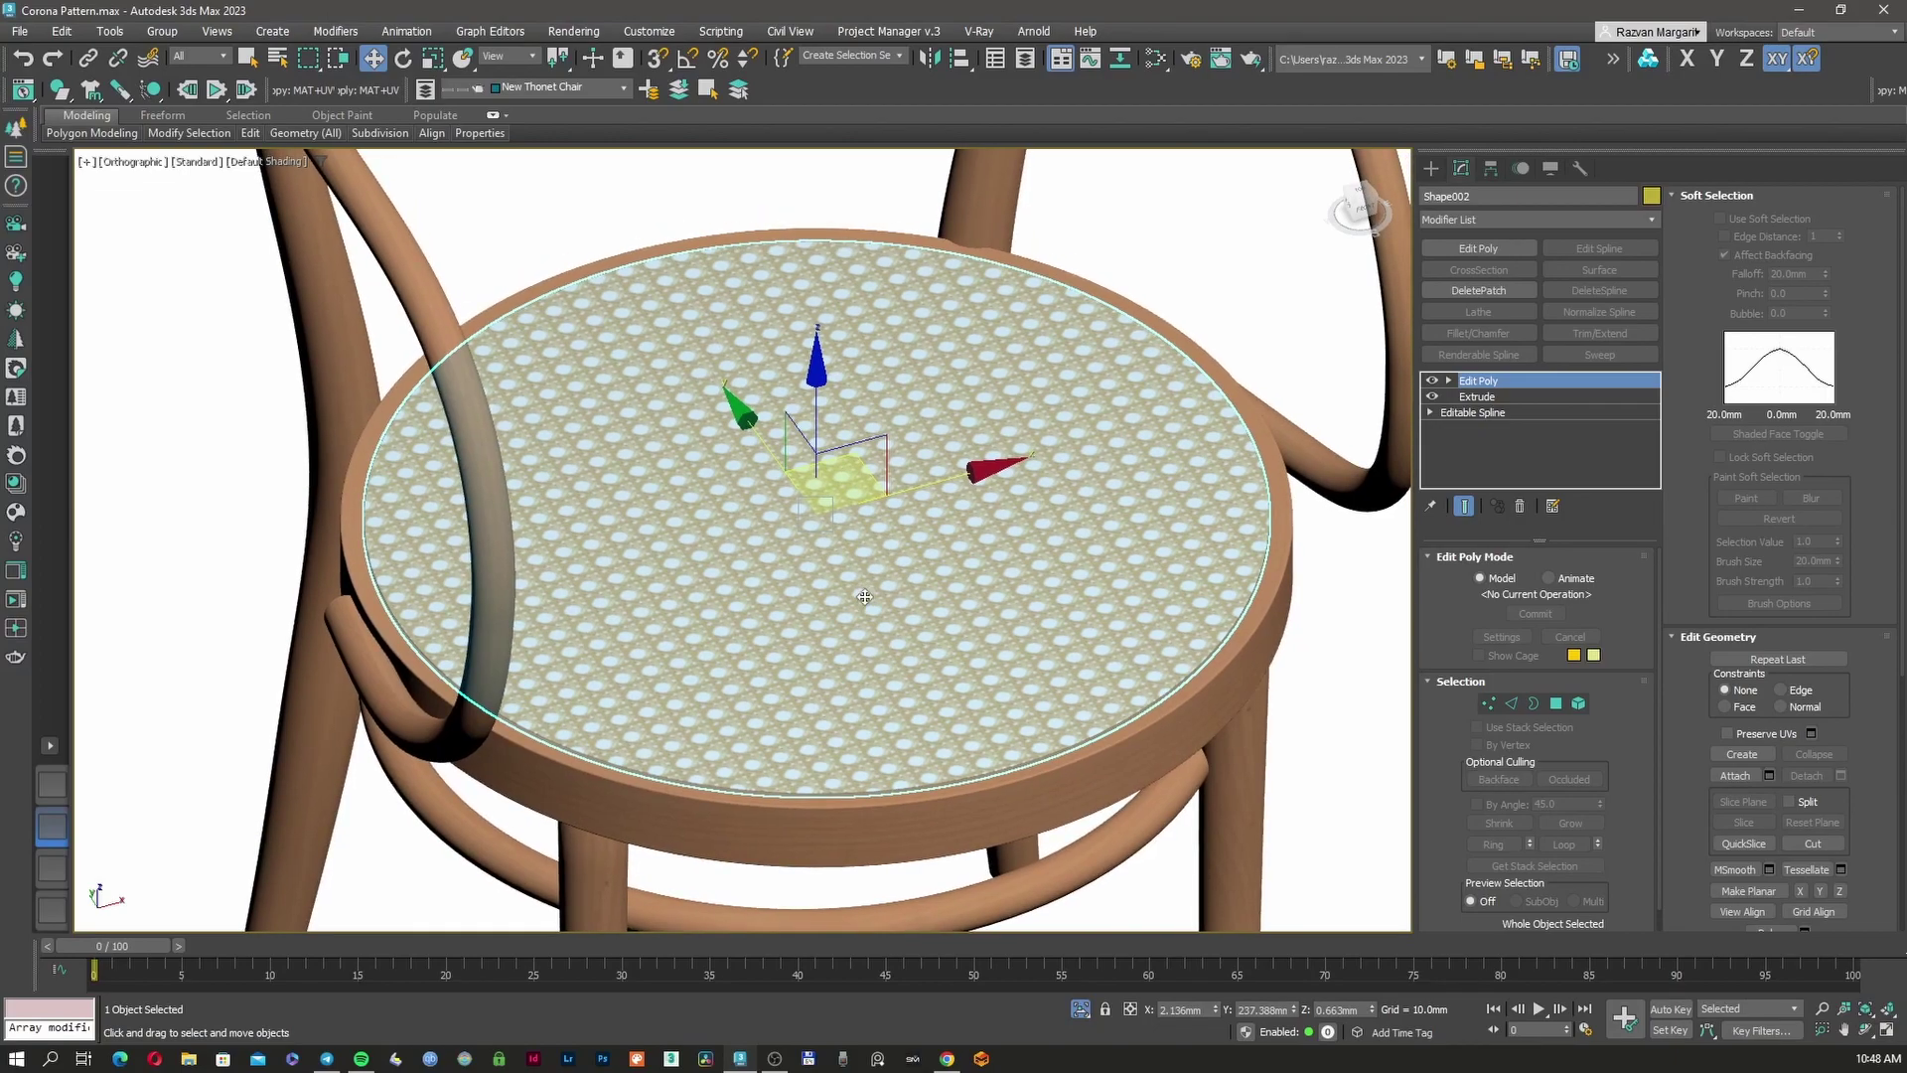
pyautogui.scroll(8, 1056, 712)
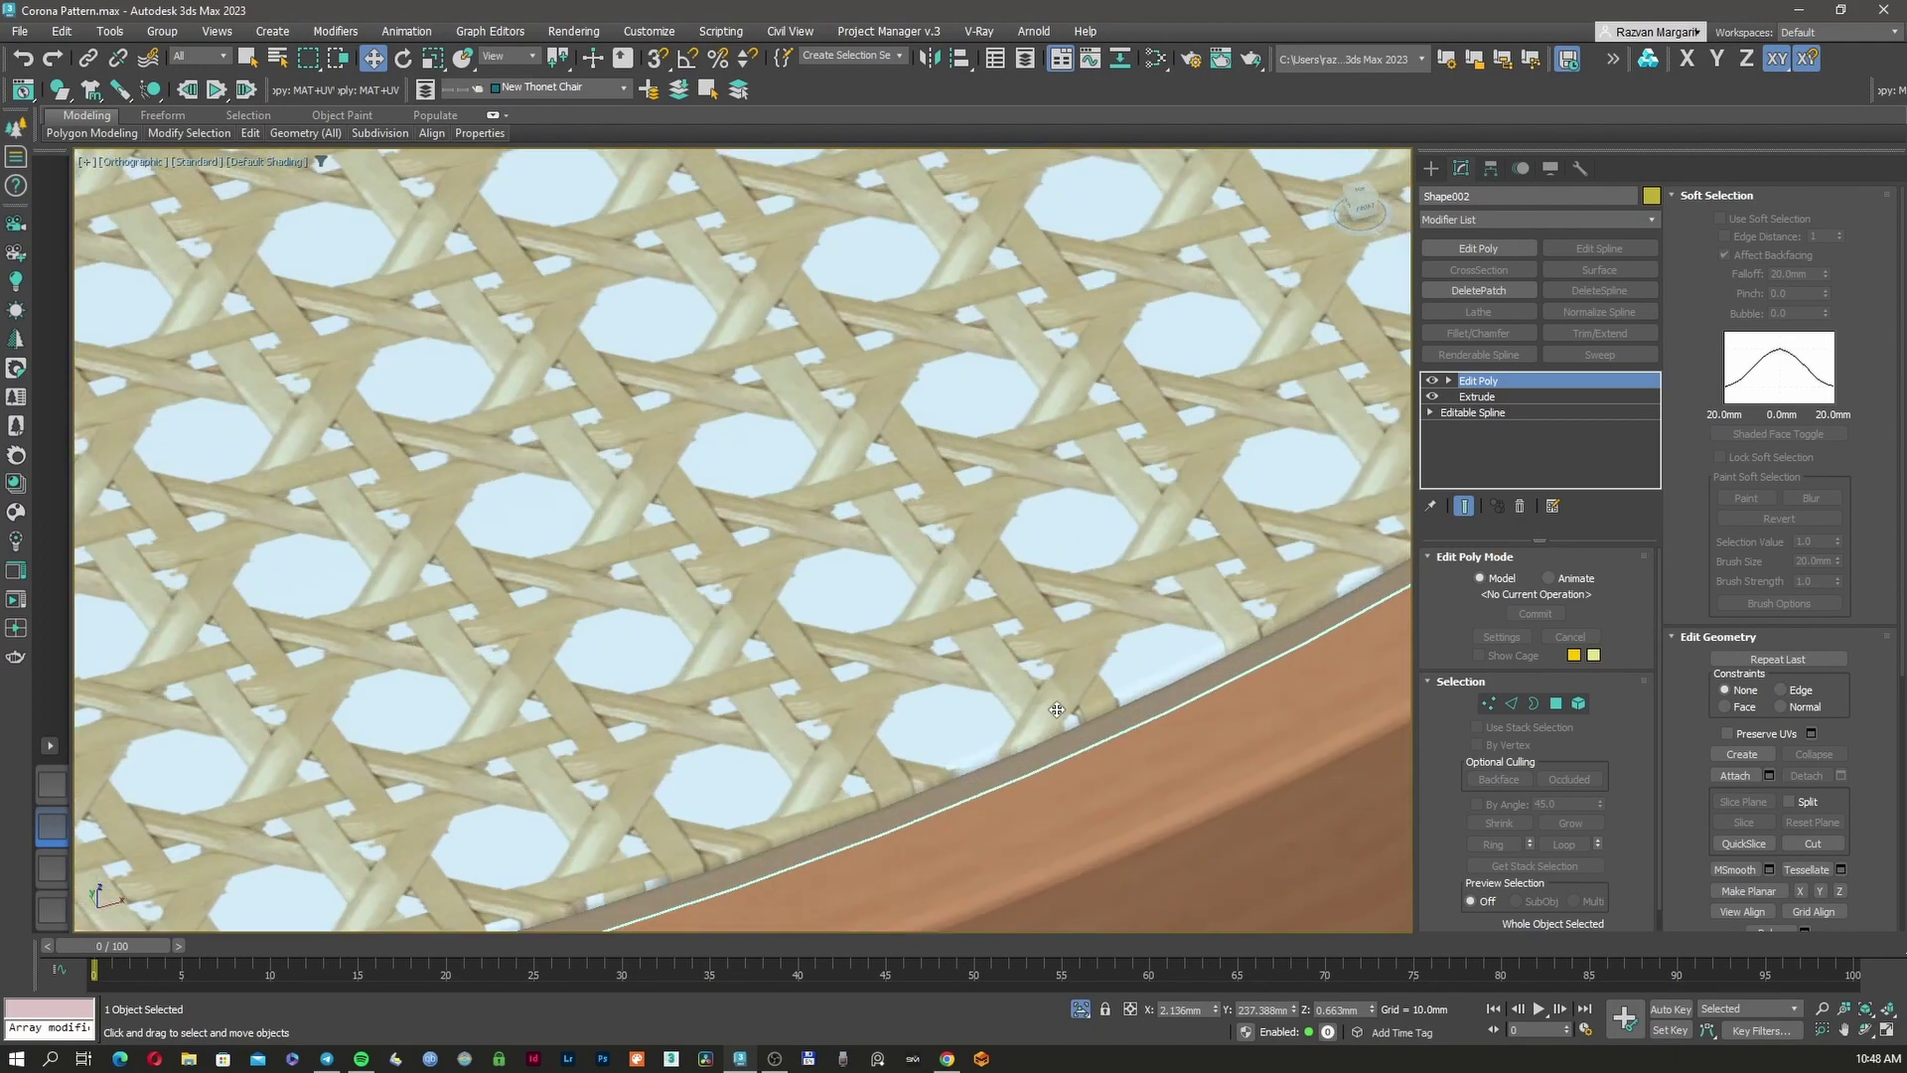
pyautogui.click(1081, 746)
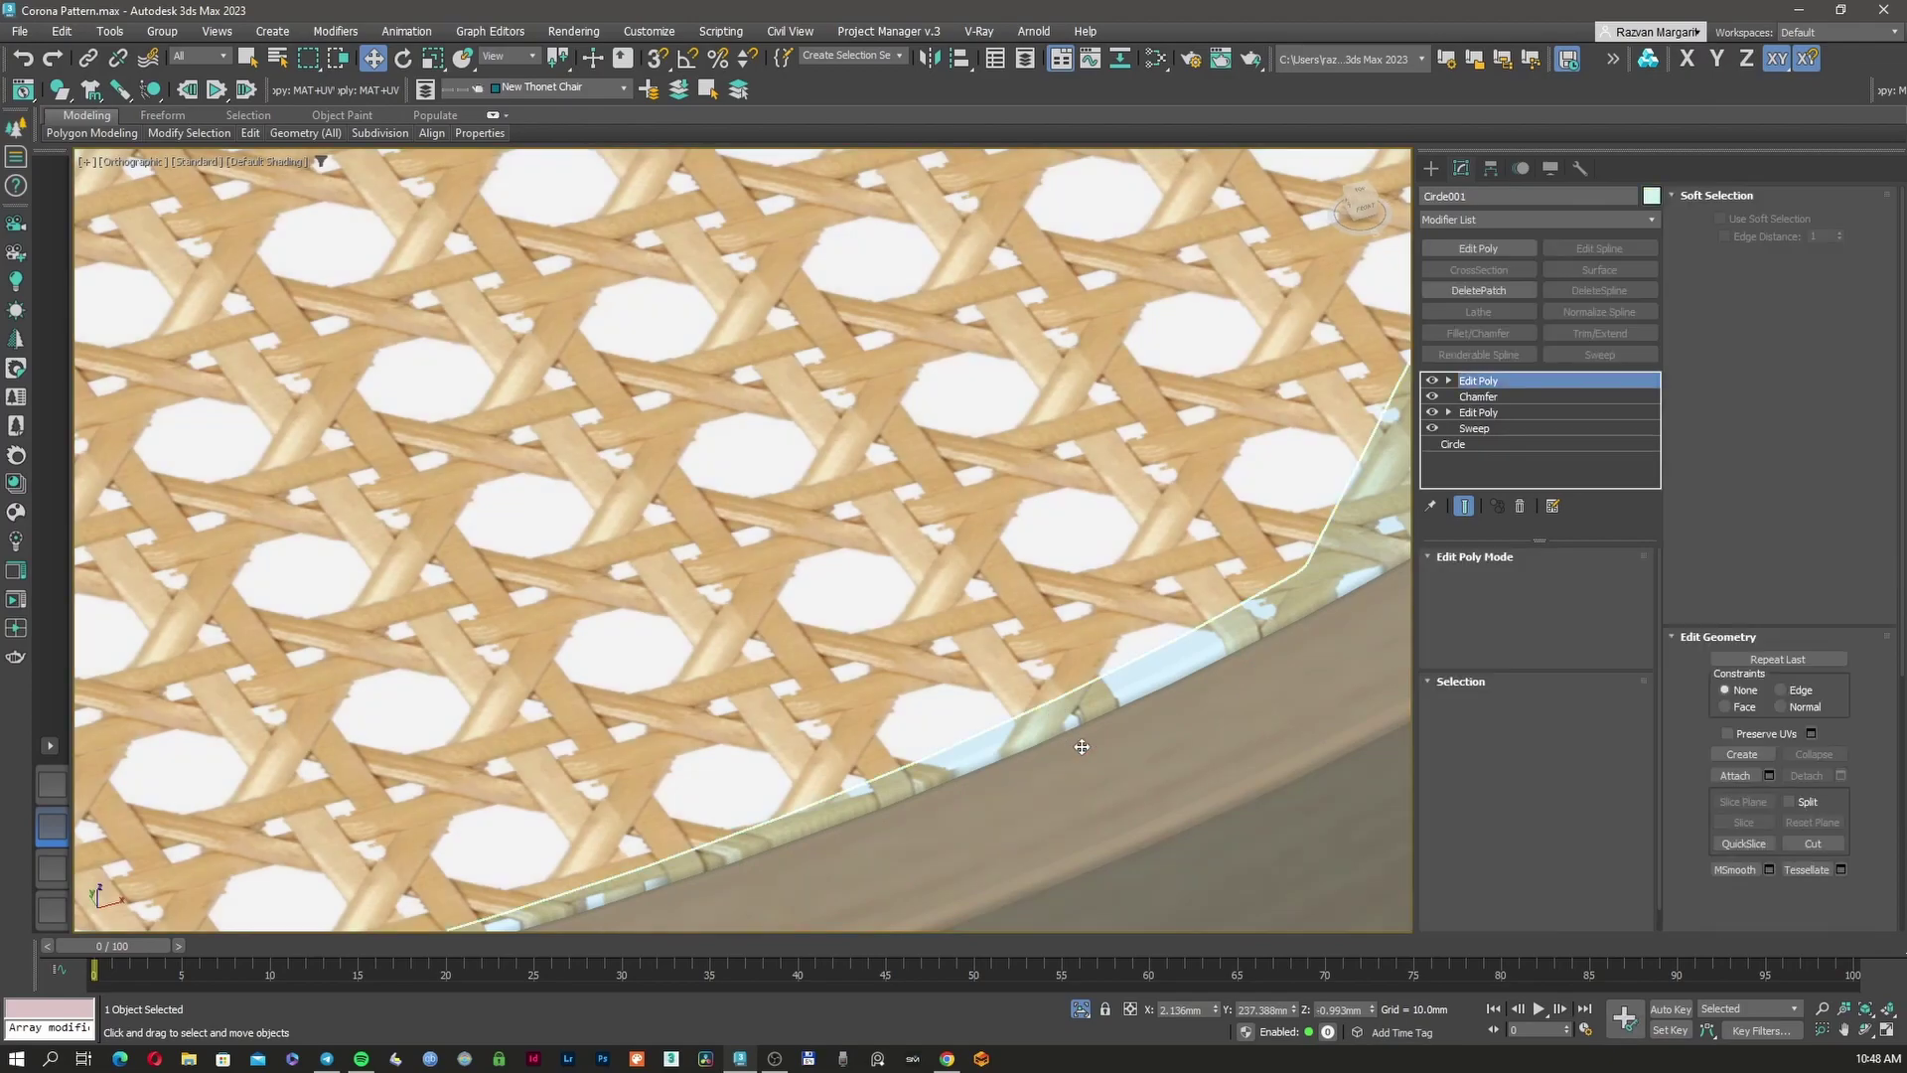
pyautogui.click(1051, 675)
pyautogui.scroll(-10, 1051, 675)
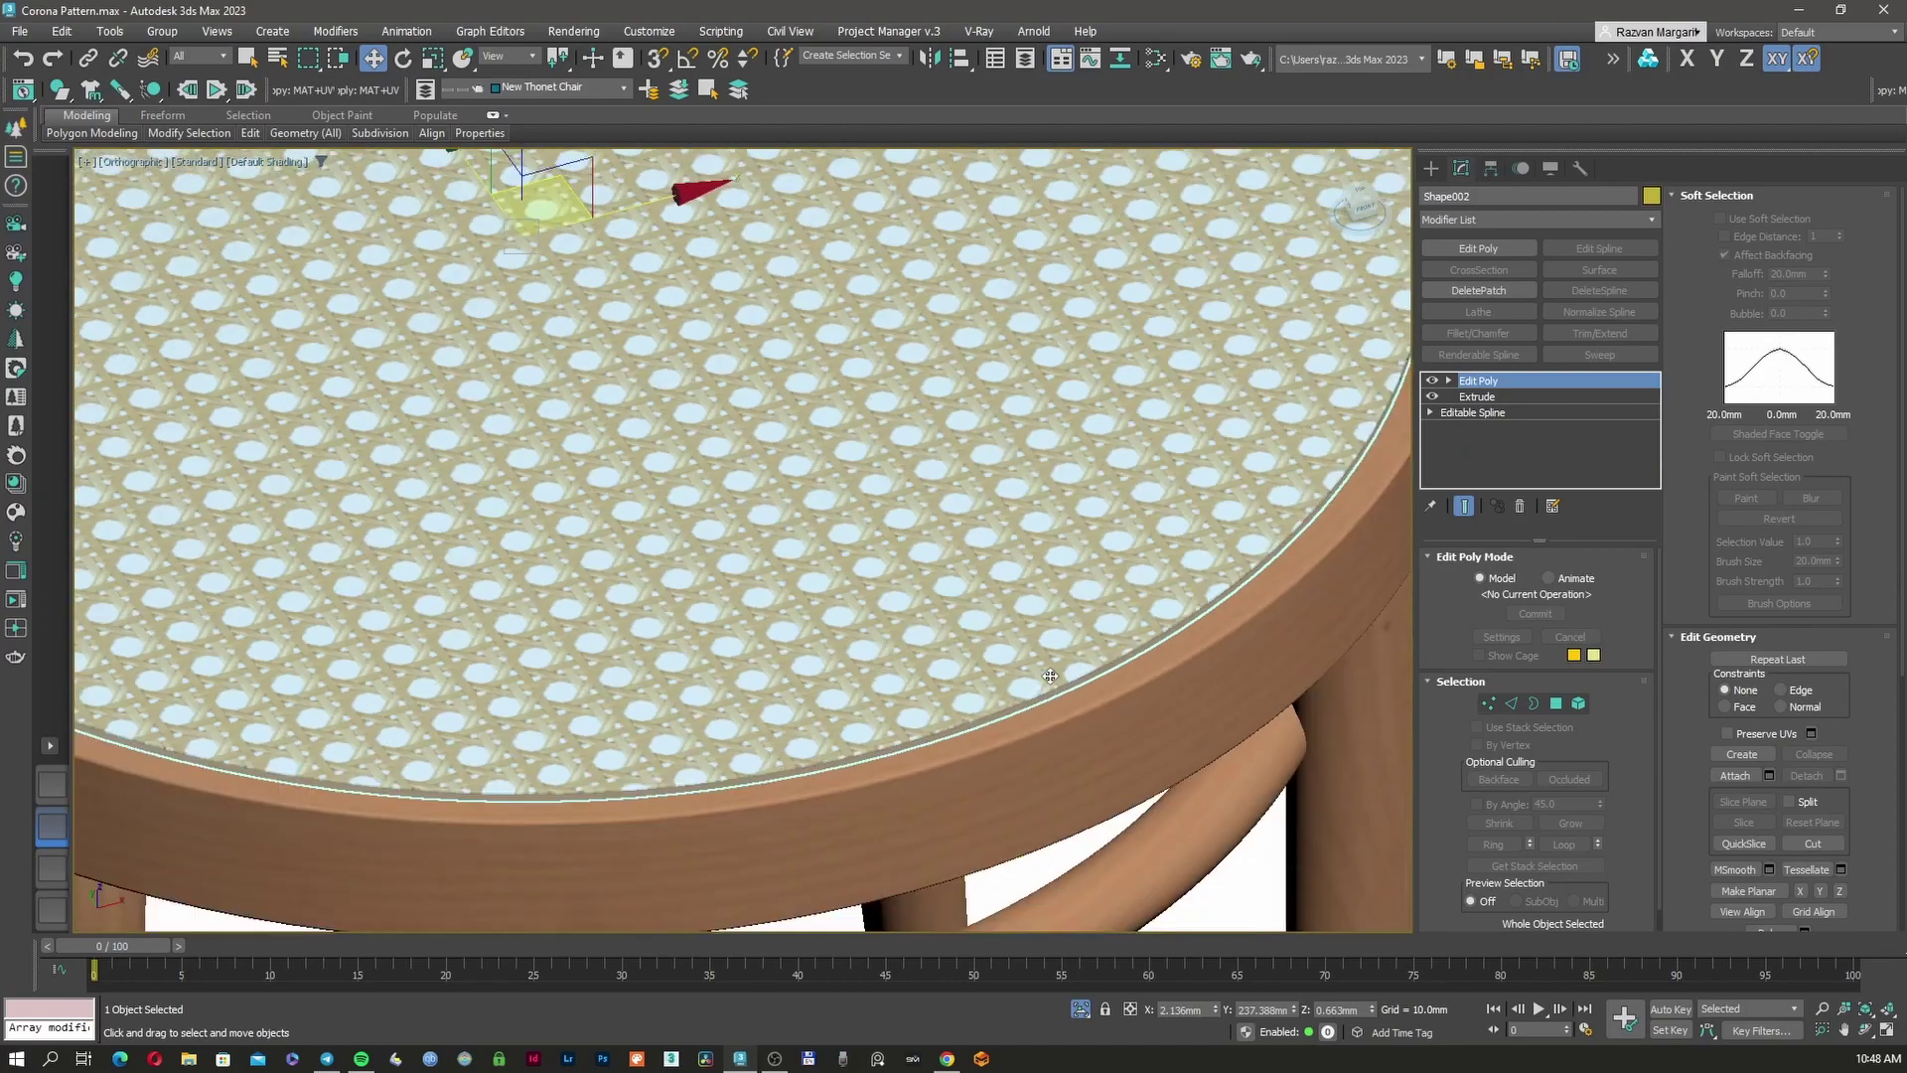
pyautogui.moveTo(932, 627); pyautogui.dragTo(932, 639, button='middle')
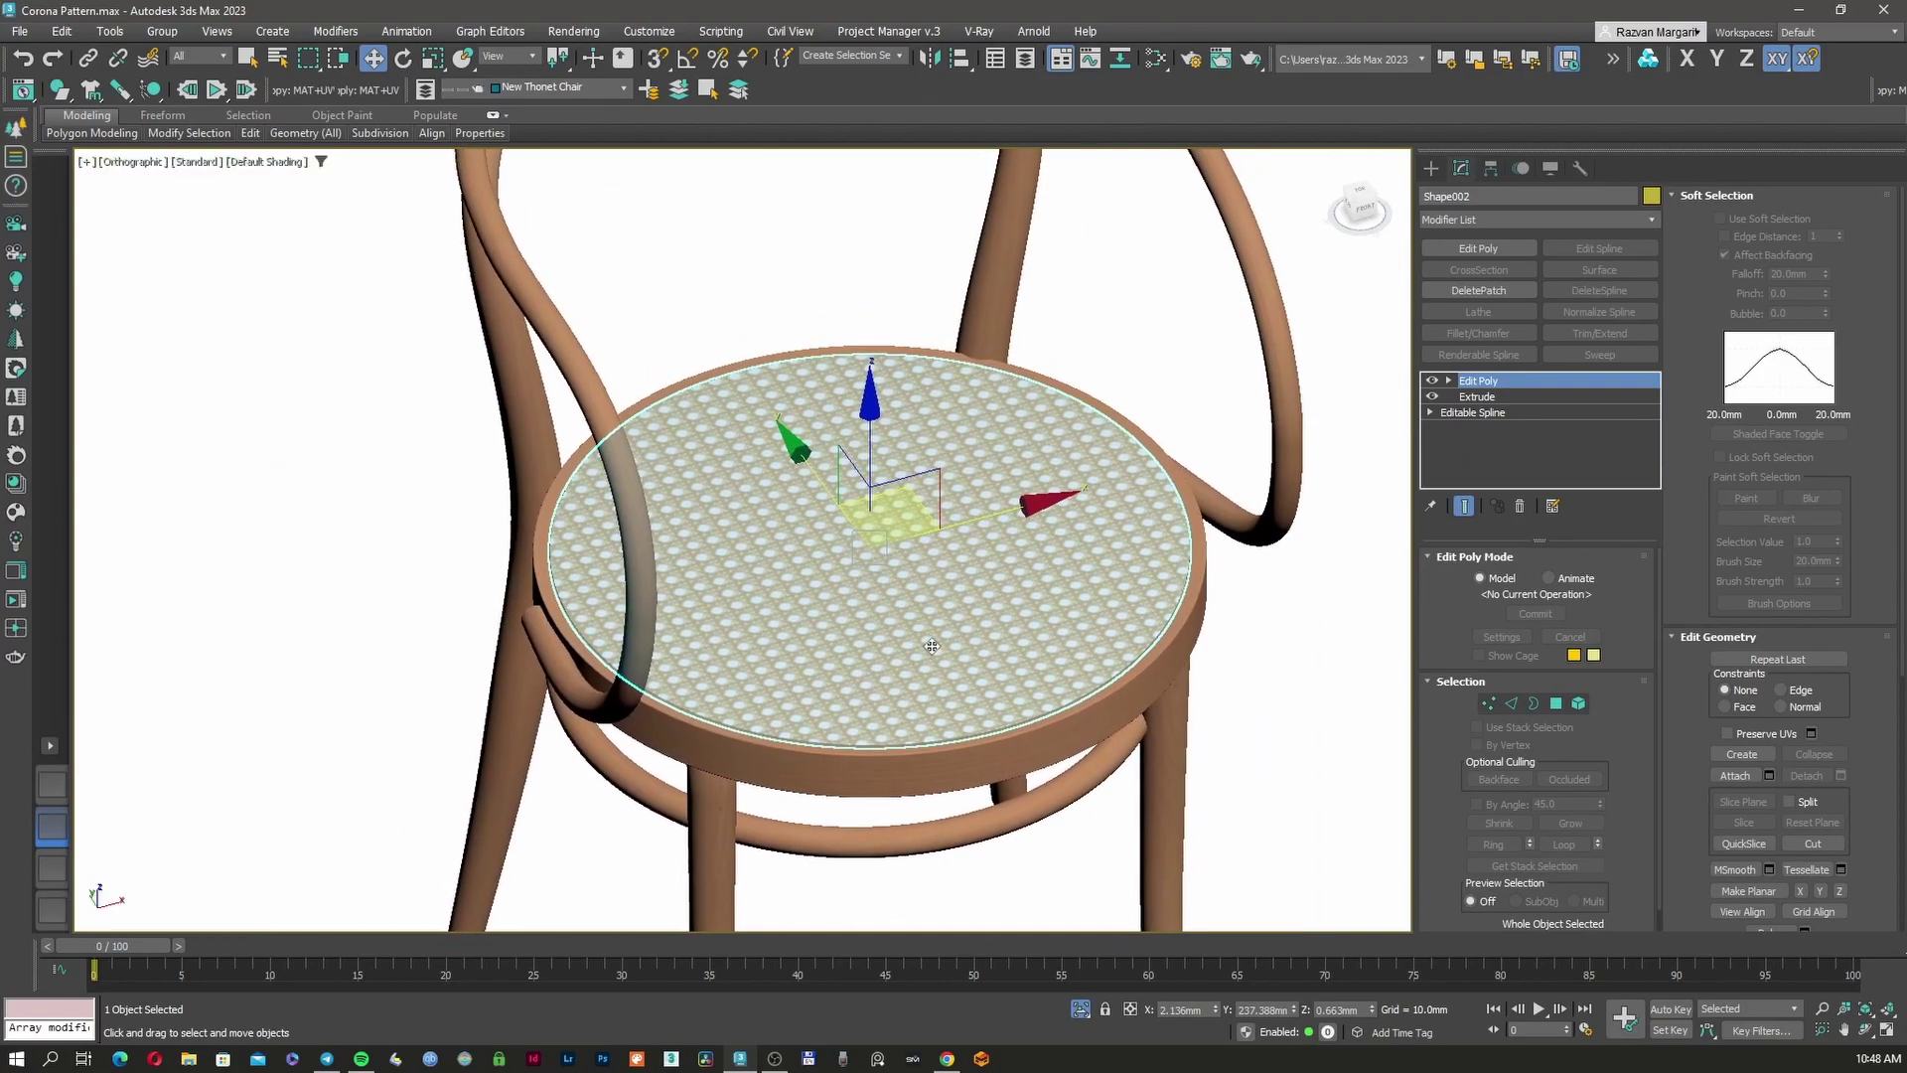
pyautogui.press('t')
pyautogui.press('z')
pyautogui.scroll(12, 905, 609)
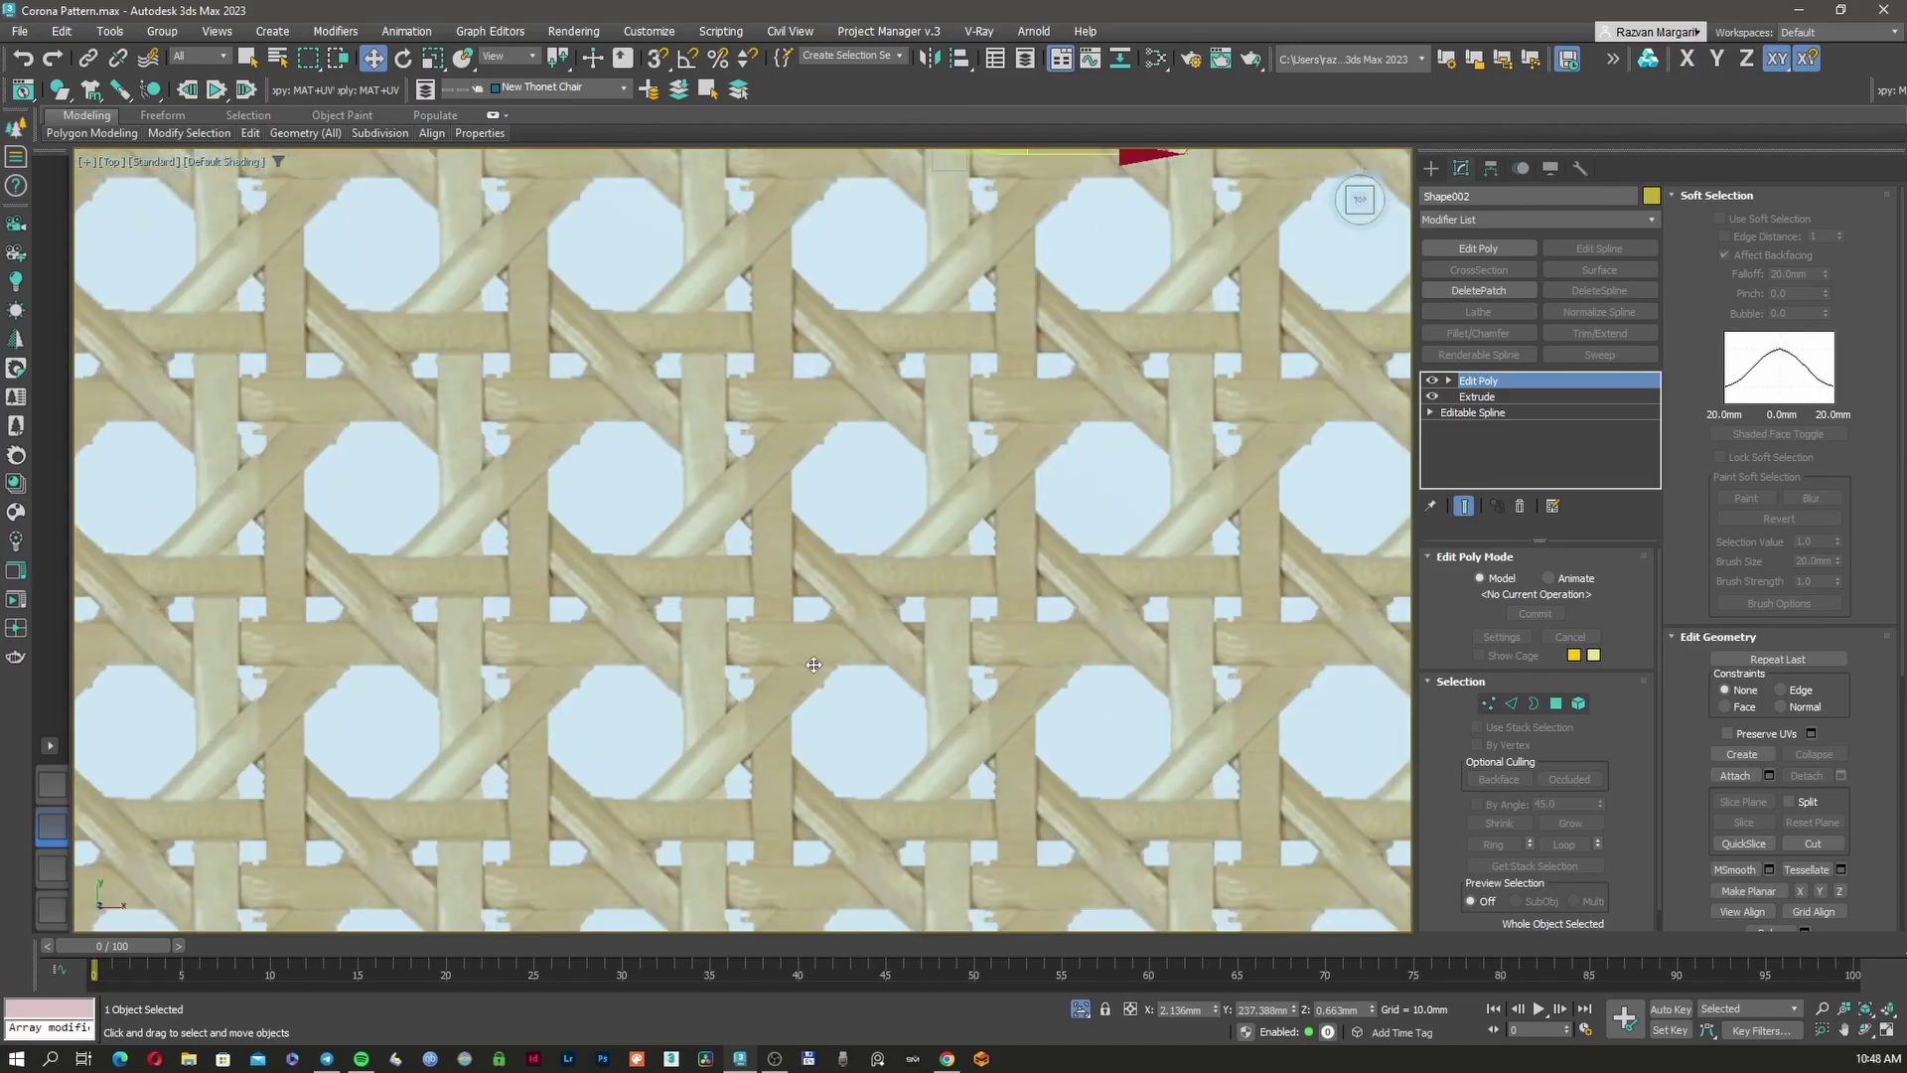
pyautogui.moveTo(760, 605); pyautogui.dragTo(770, 481, button='middle')
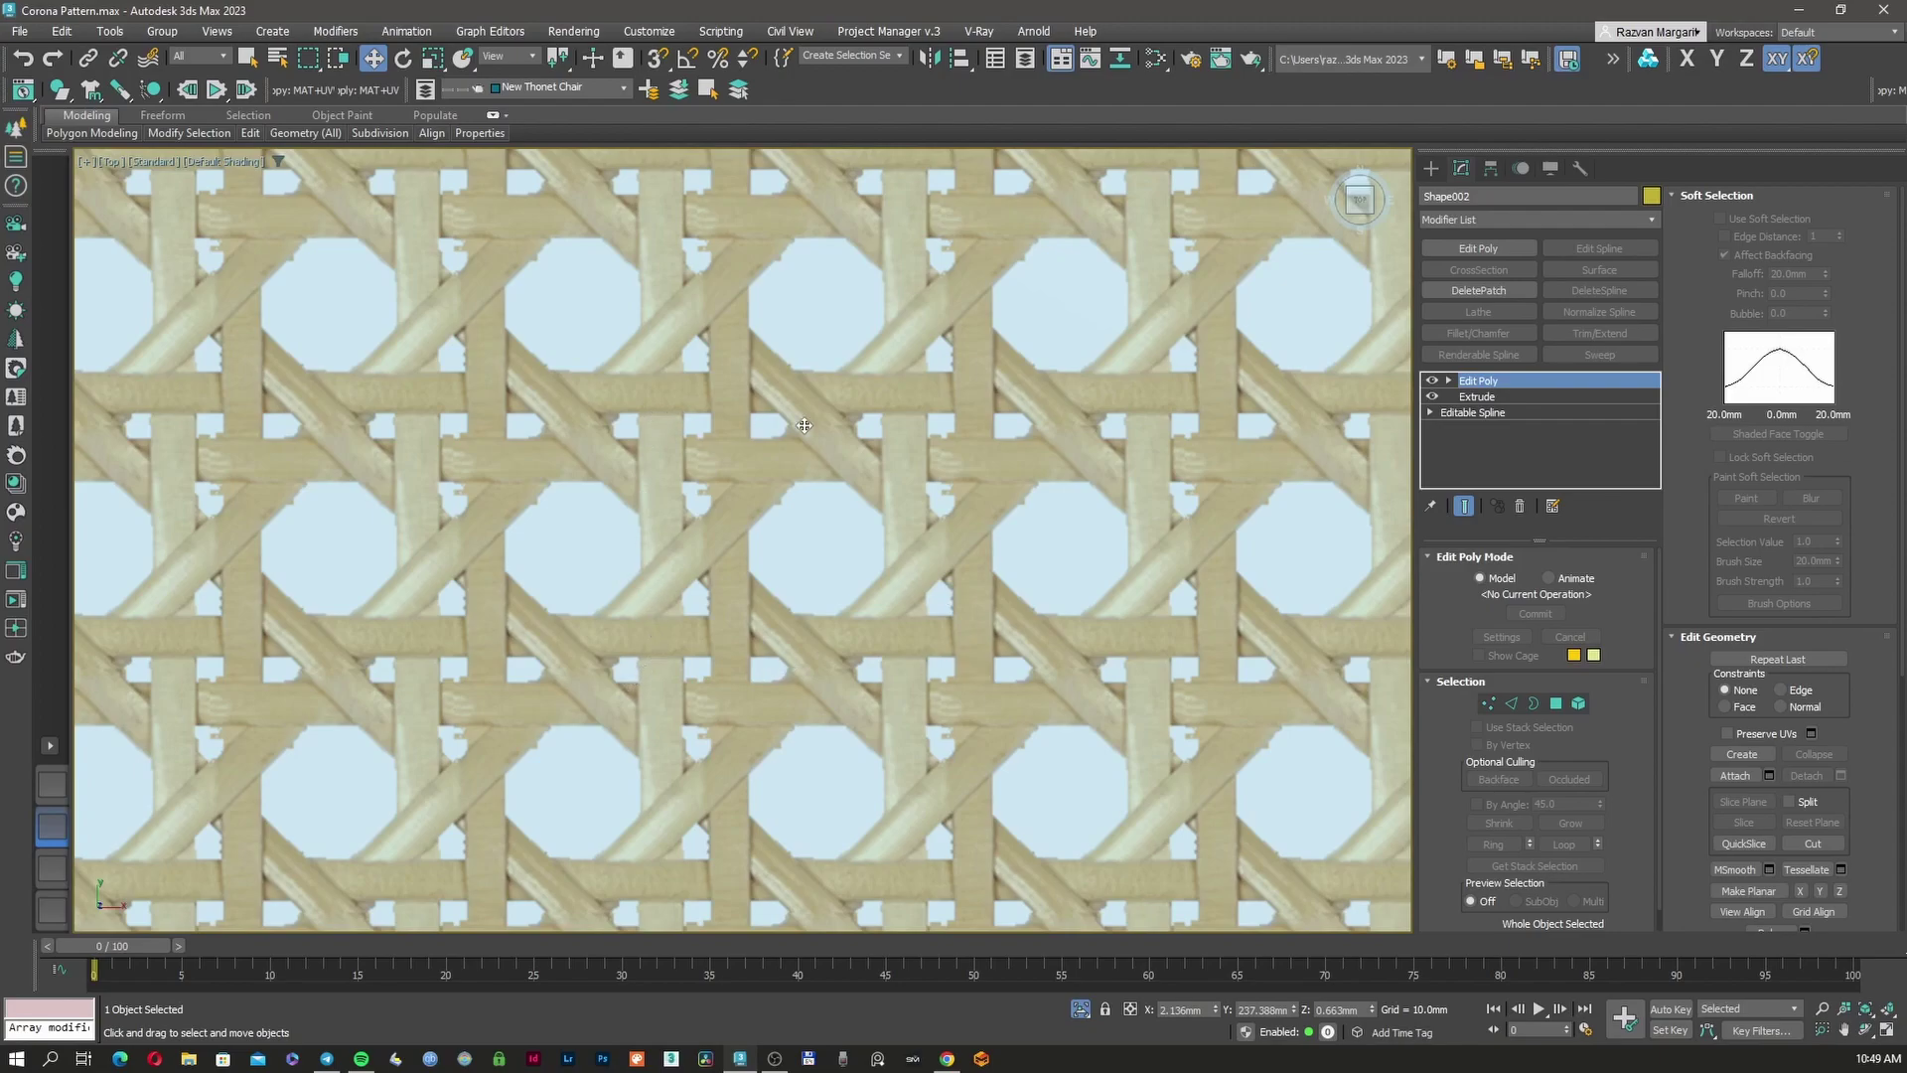
pyautogui.scroll(-5, 805, 426)
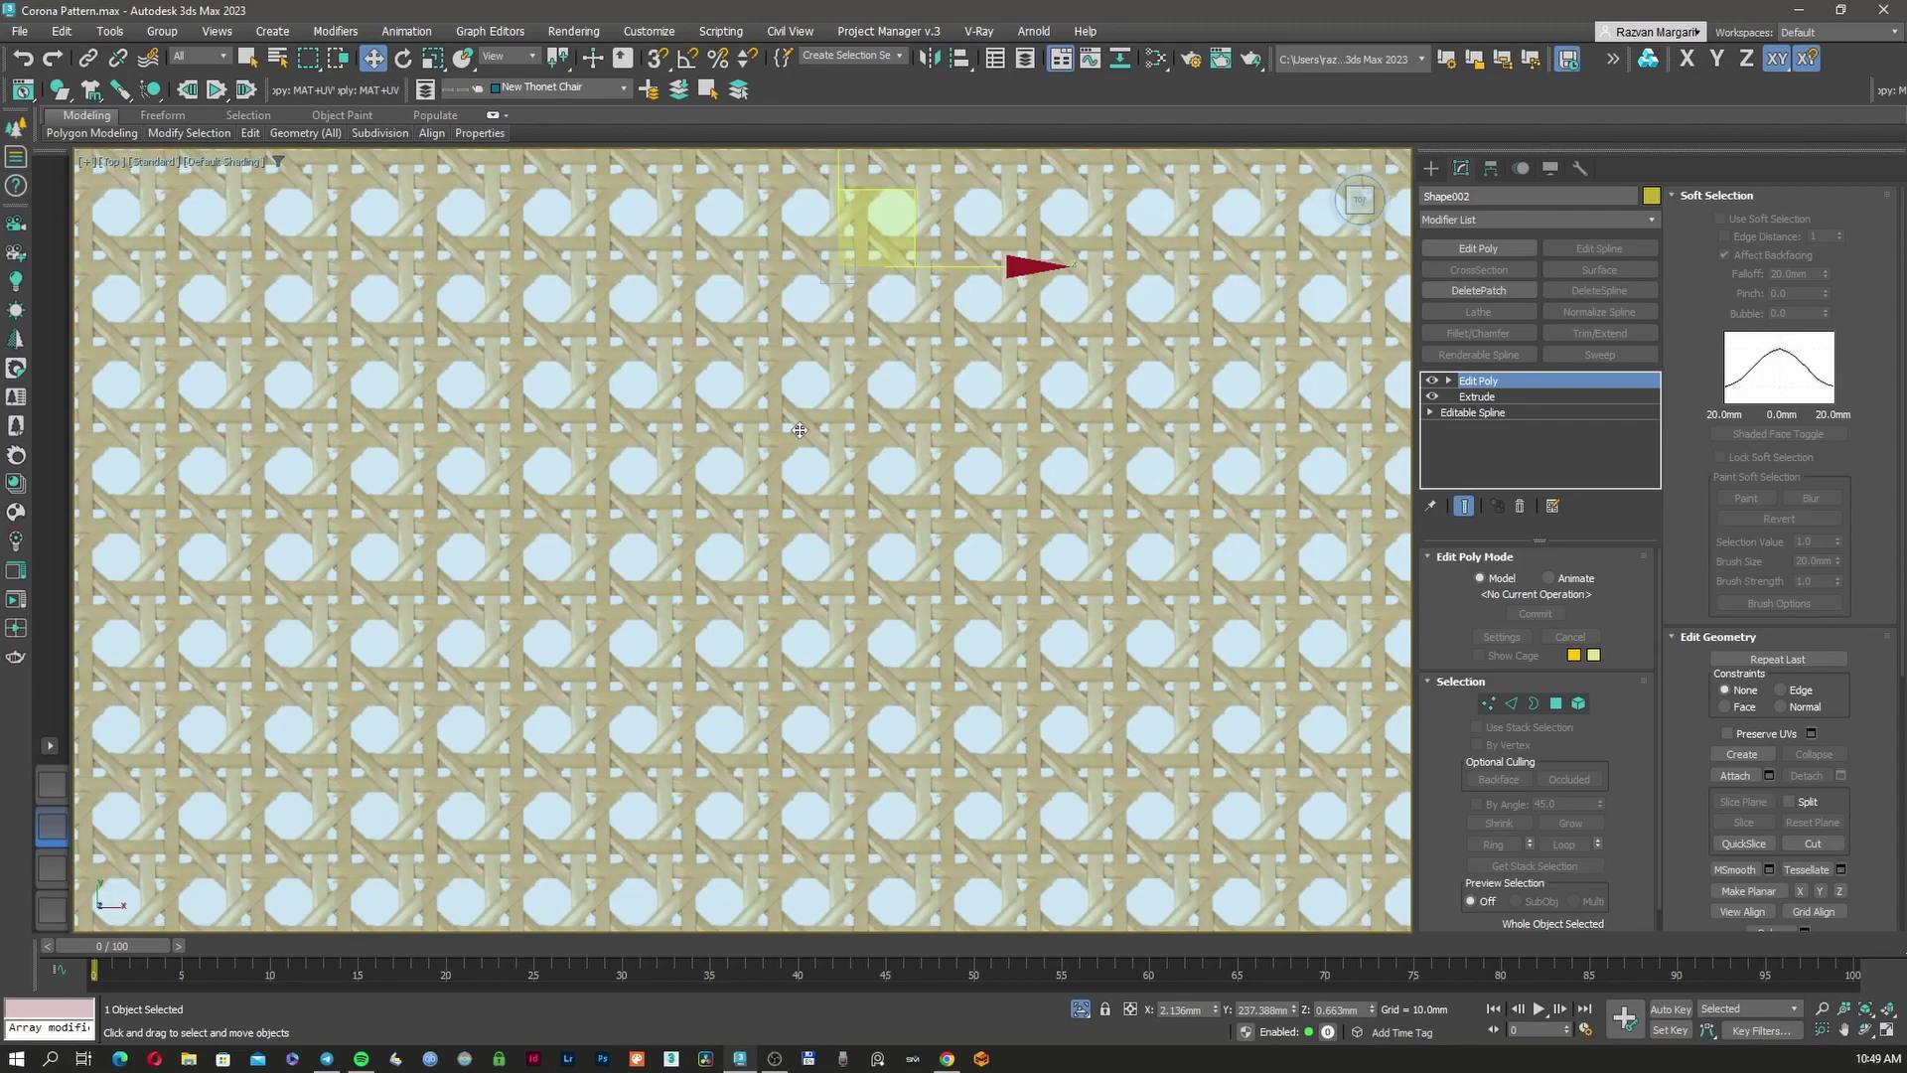
pyautogui.scroll(-5, 800, 430)
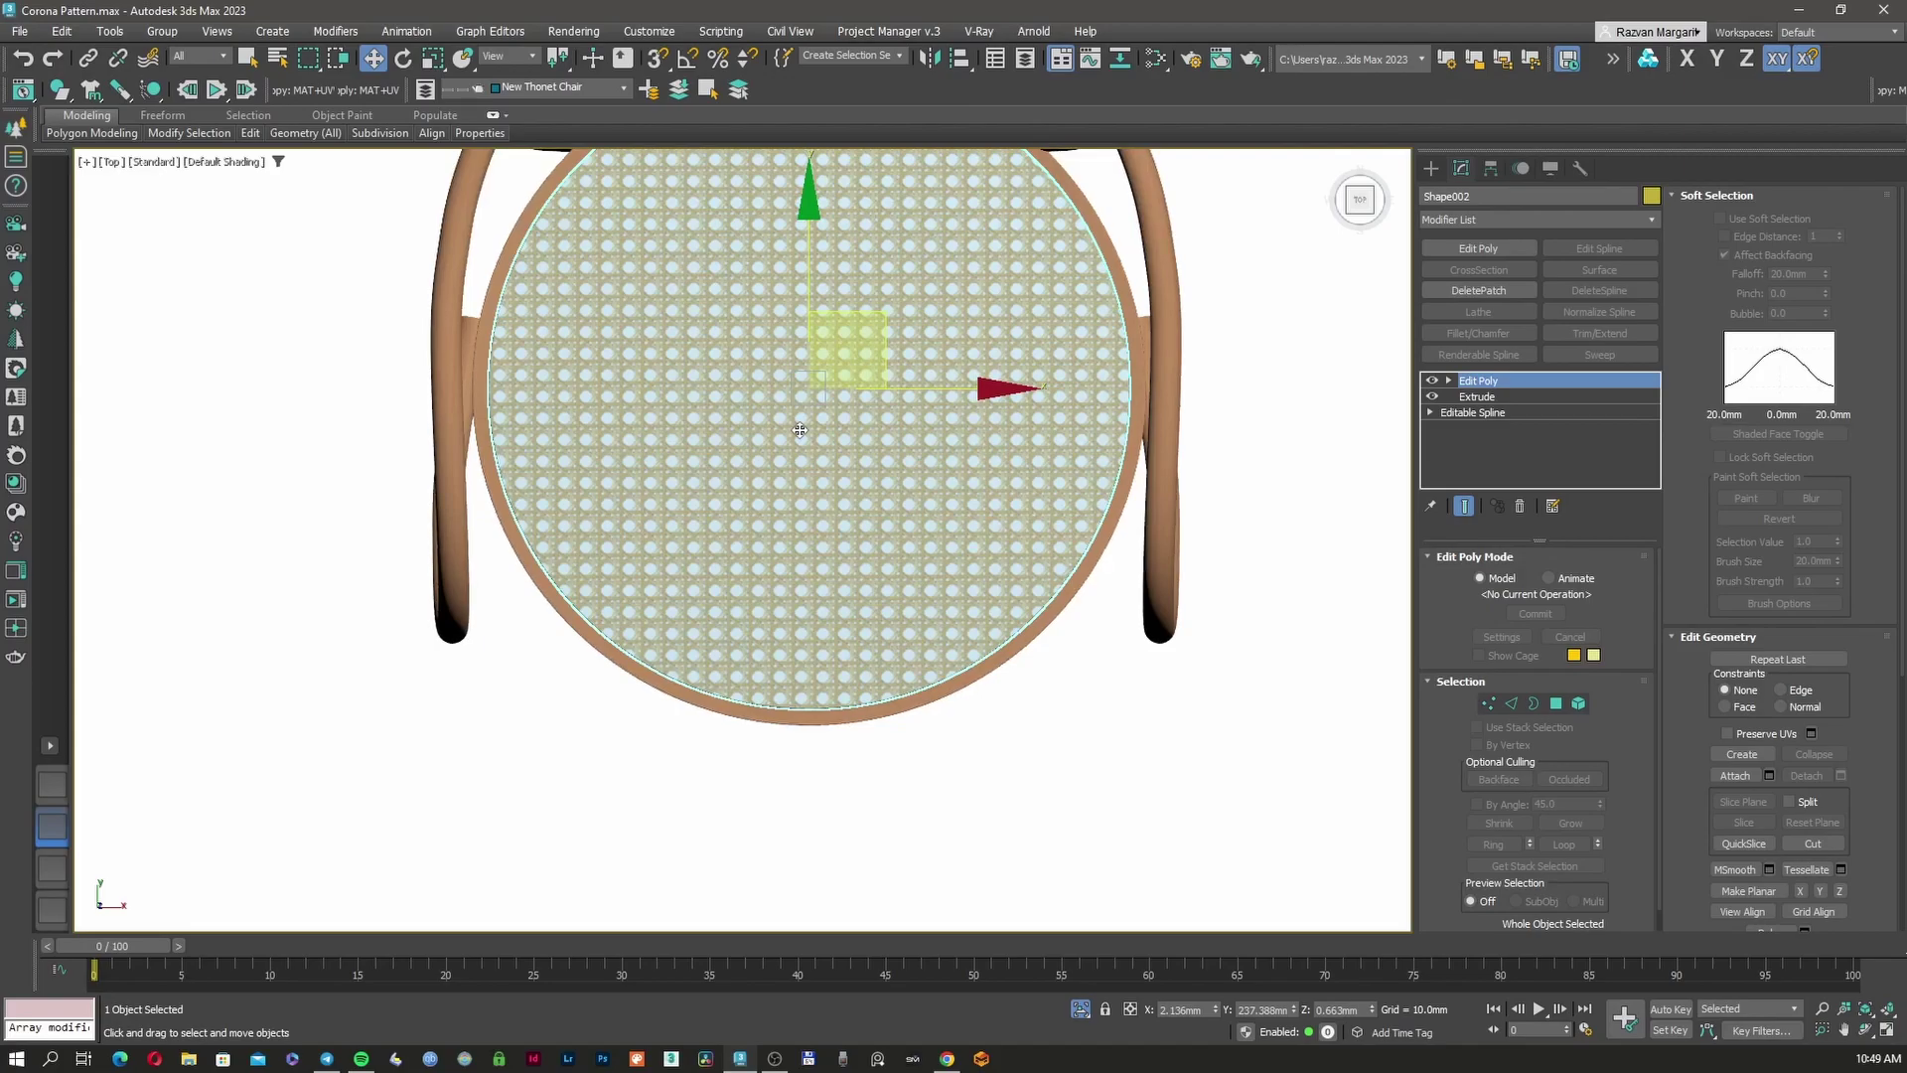
# Show the grid, draw a rectangle around one repeat of the cane weave, and set its length and width to 15 mm
pyautogui.press('g')
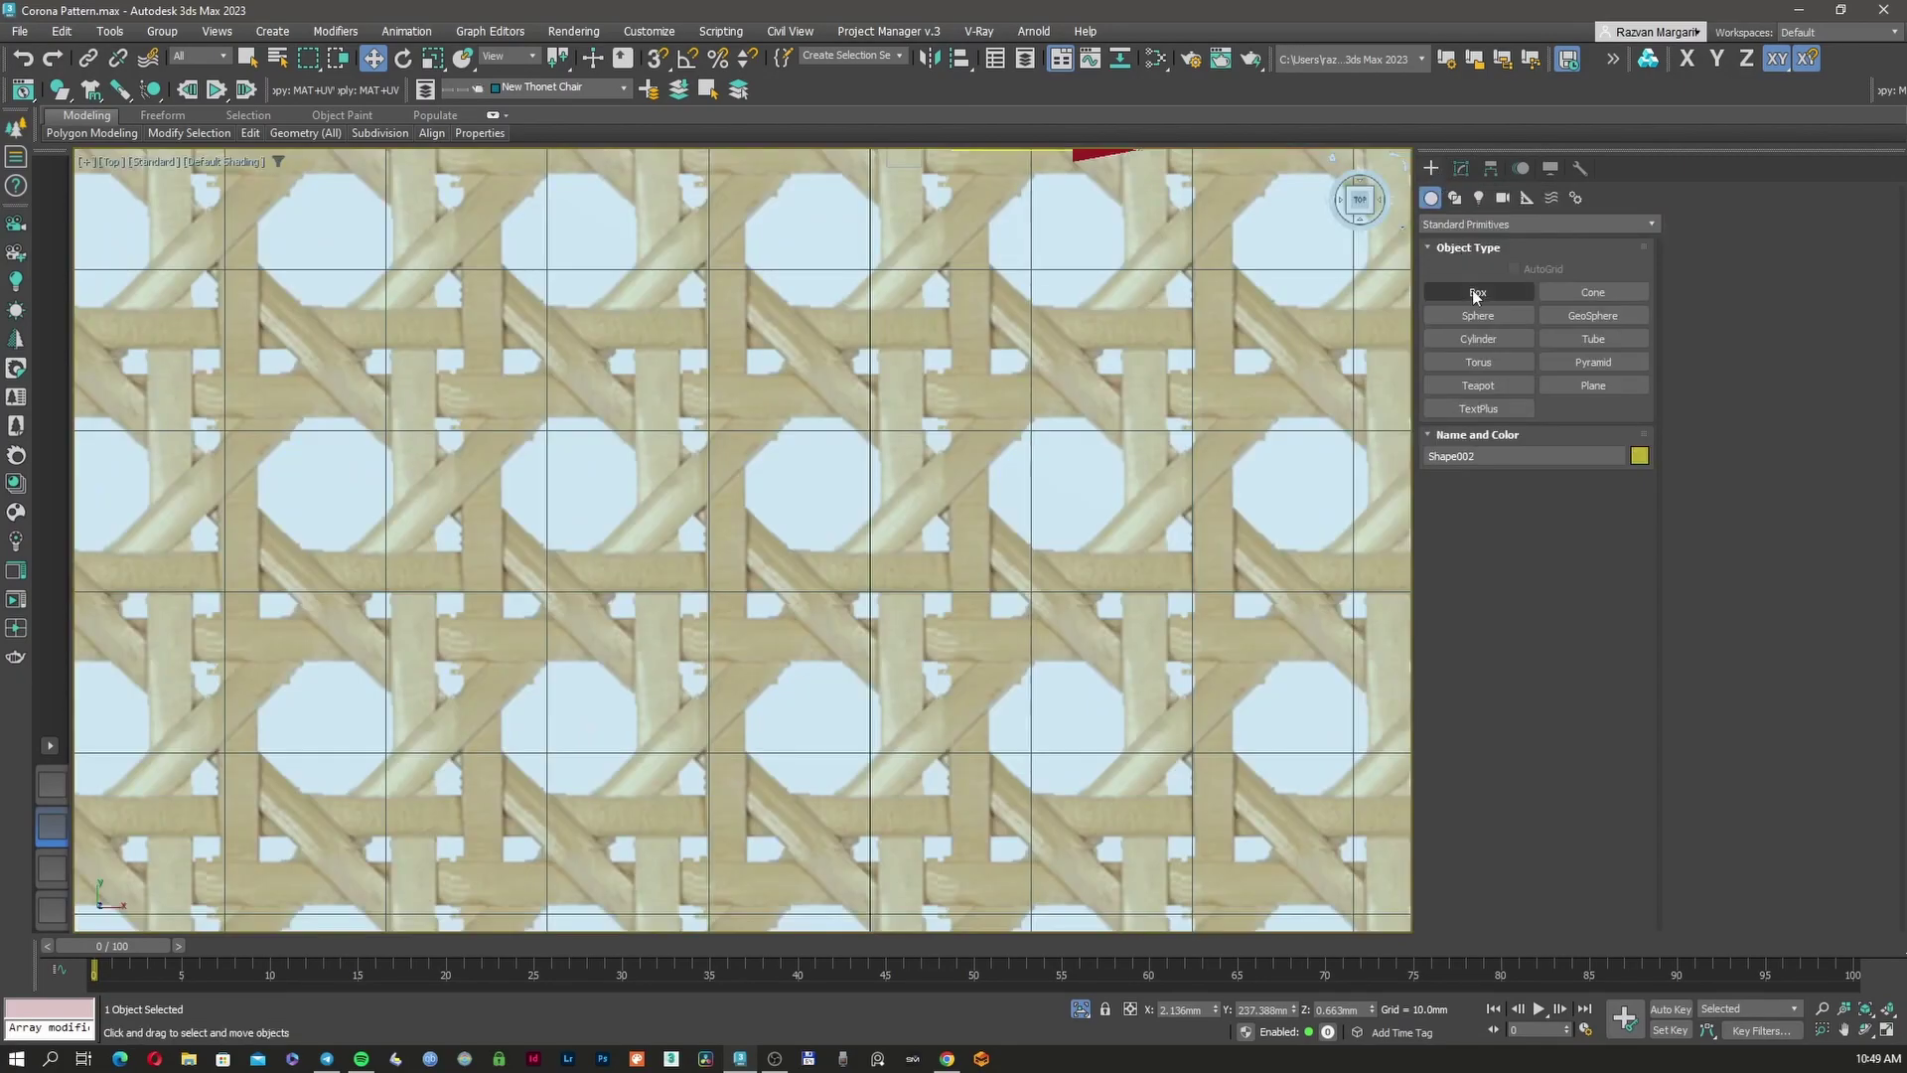
pyautogui.click(1455, 201)
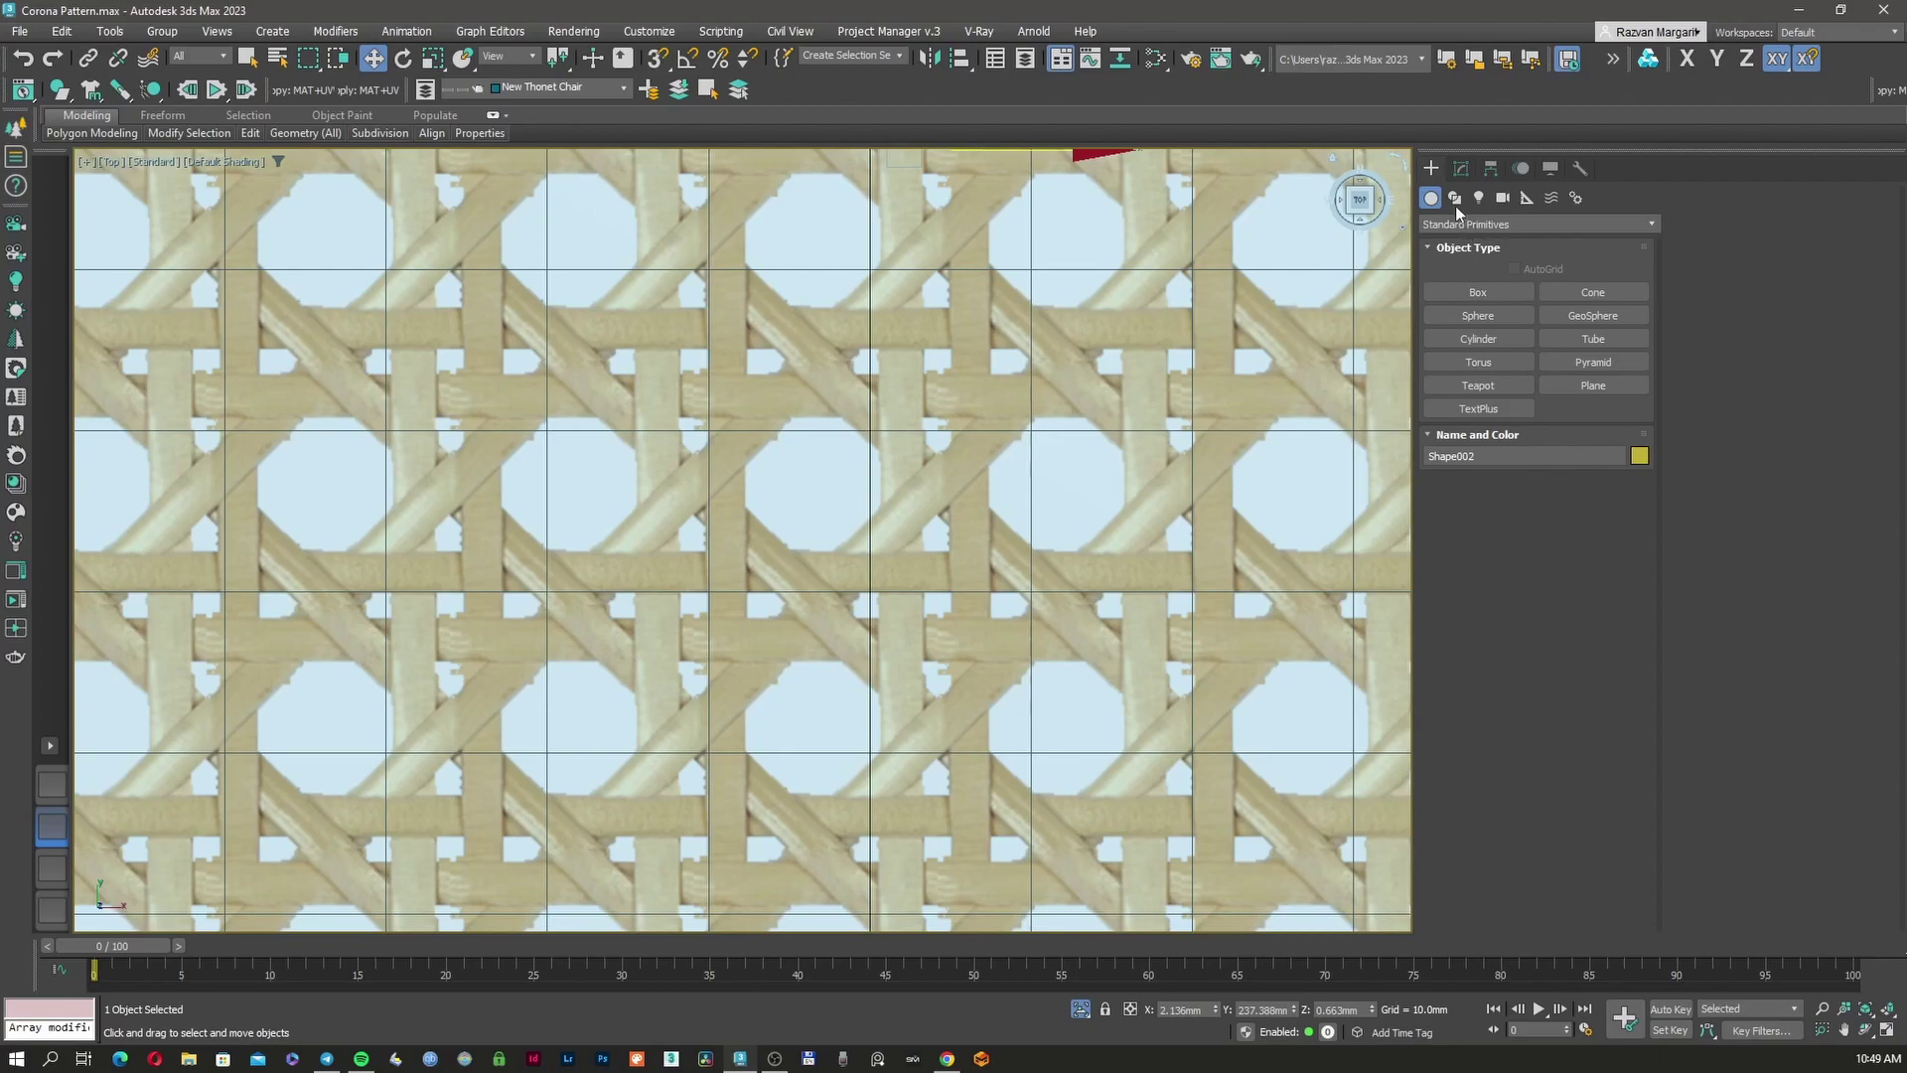
pyautogui.click(1565, 314)
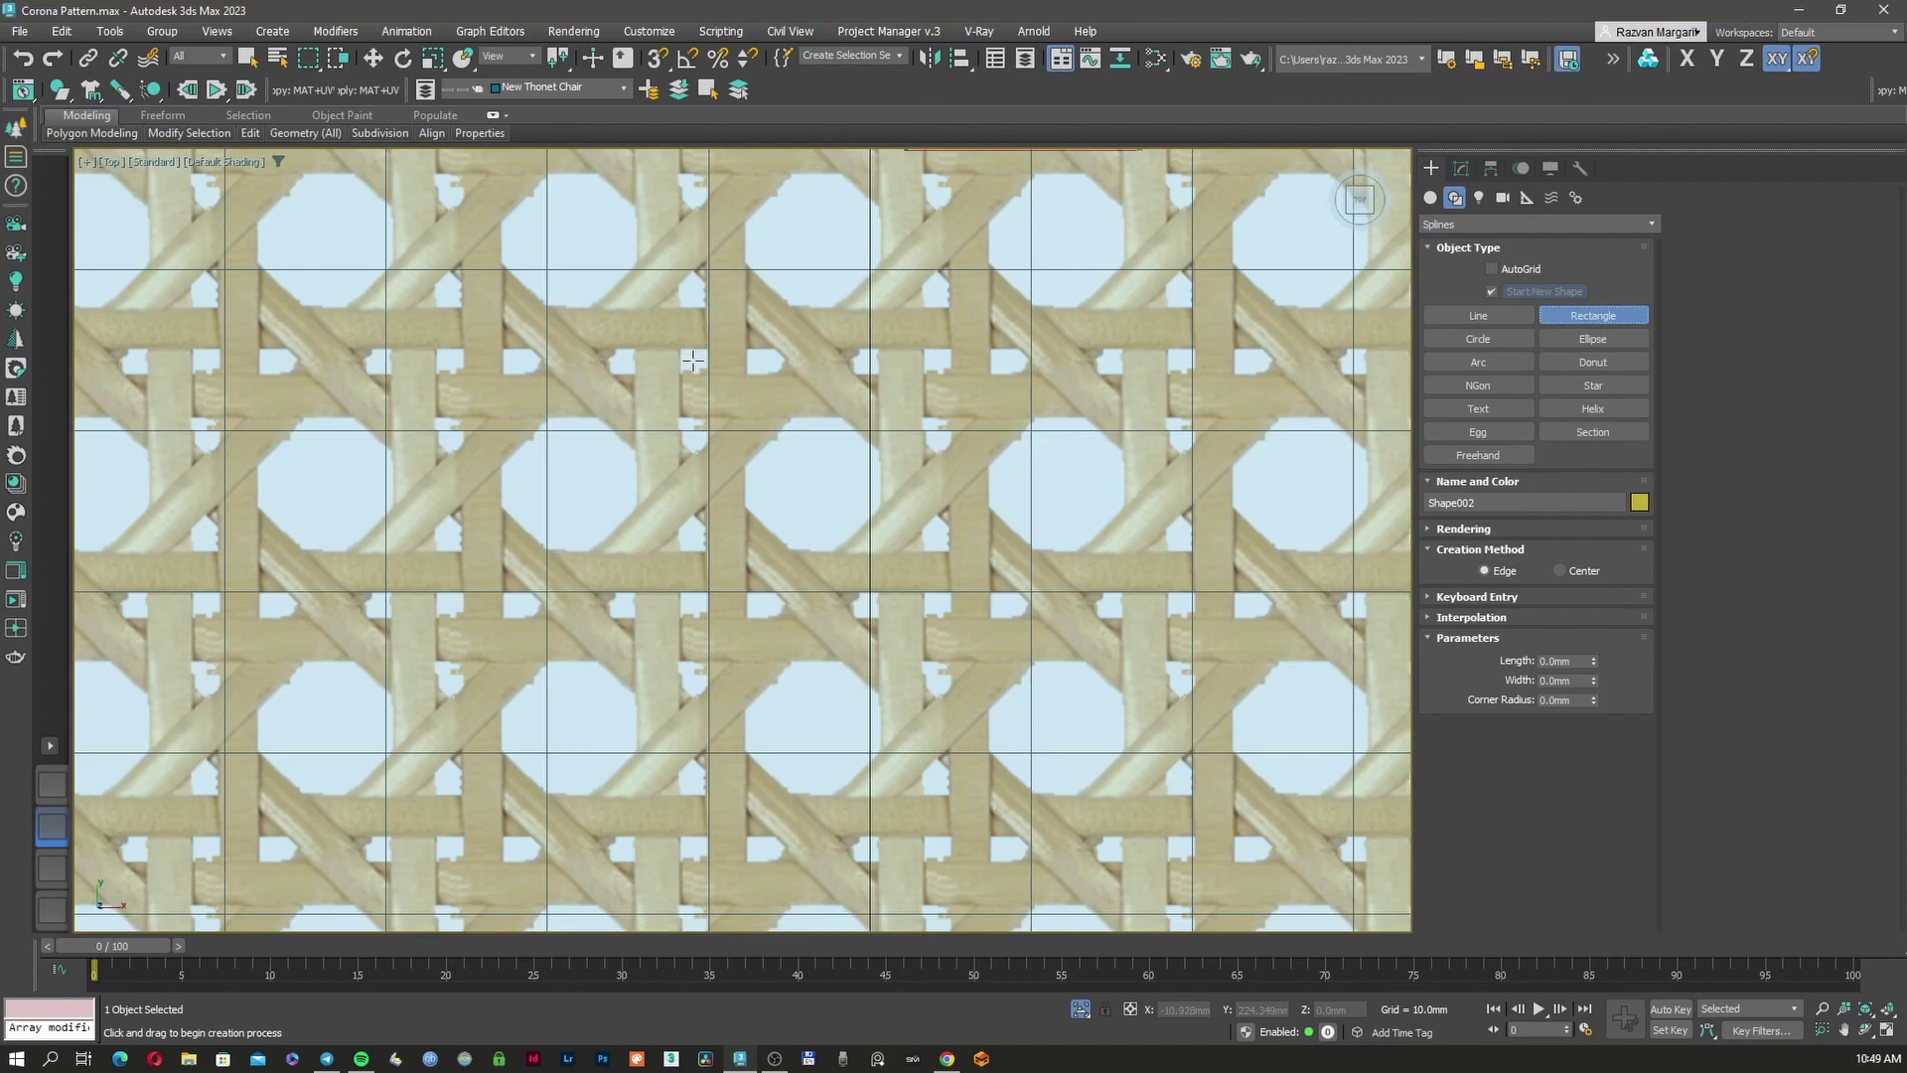
pyautogui.moveTo(691, 360); pyautogui.dragTo(939, 603)
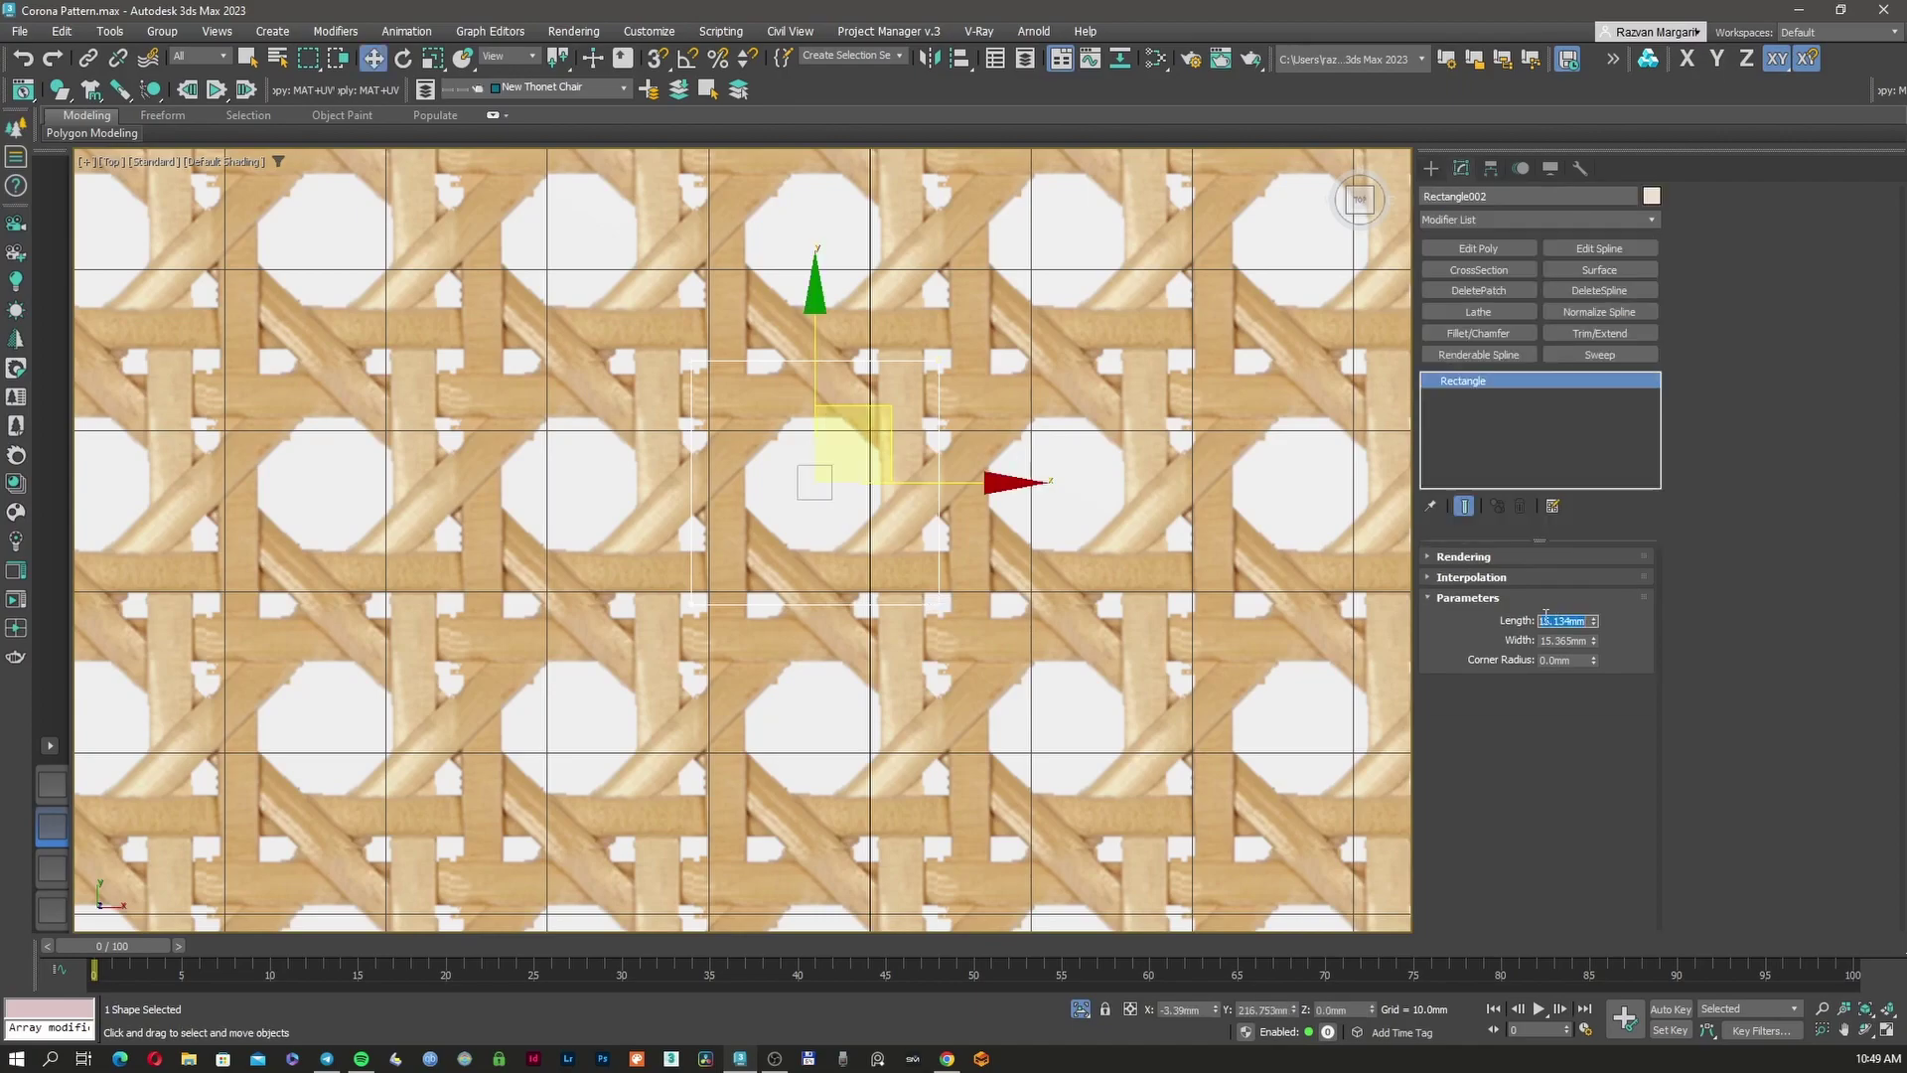
pyautogui.write('15')
pyautogui.press('Tab')
pyautogui.write('15')
pyautogui.press('Return')
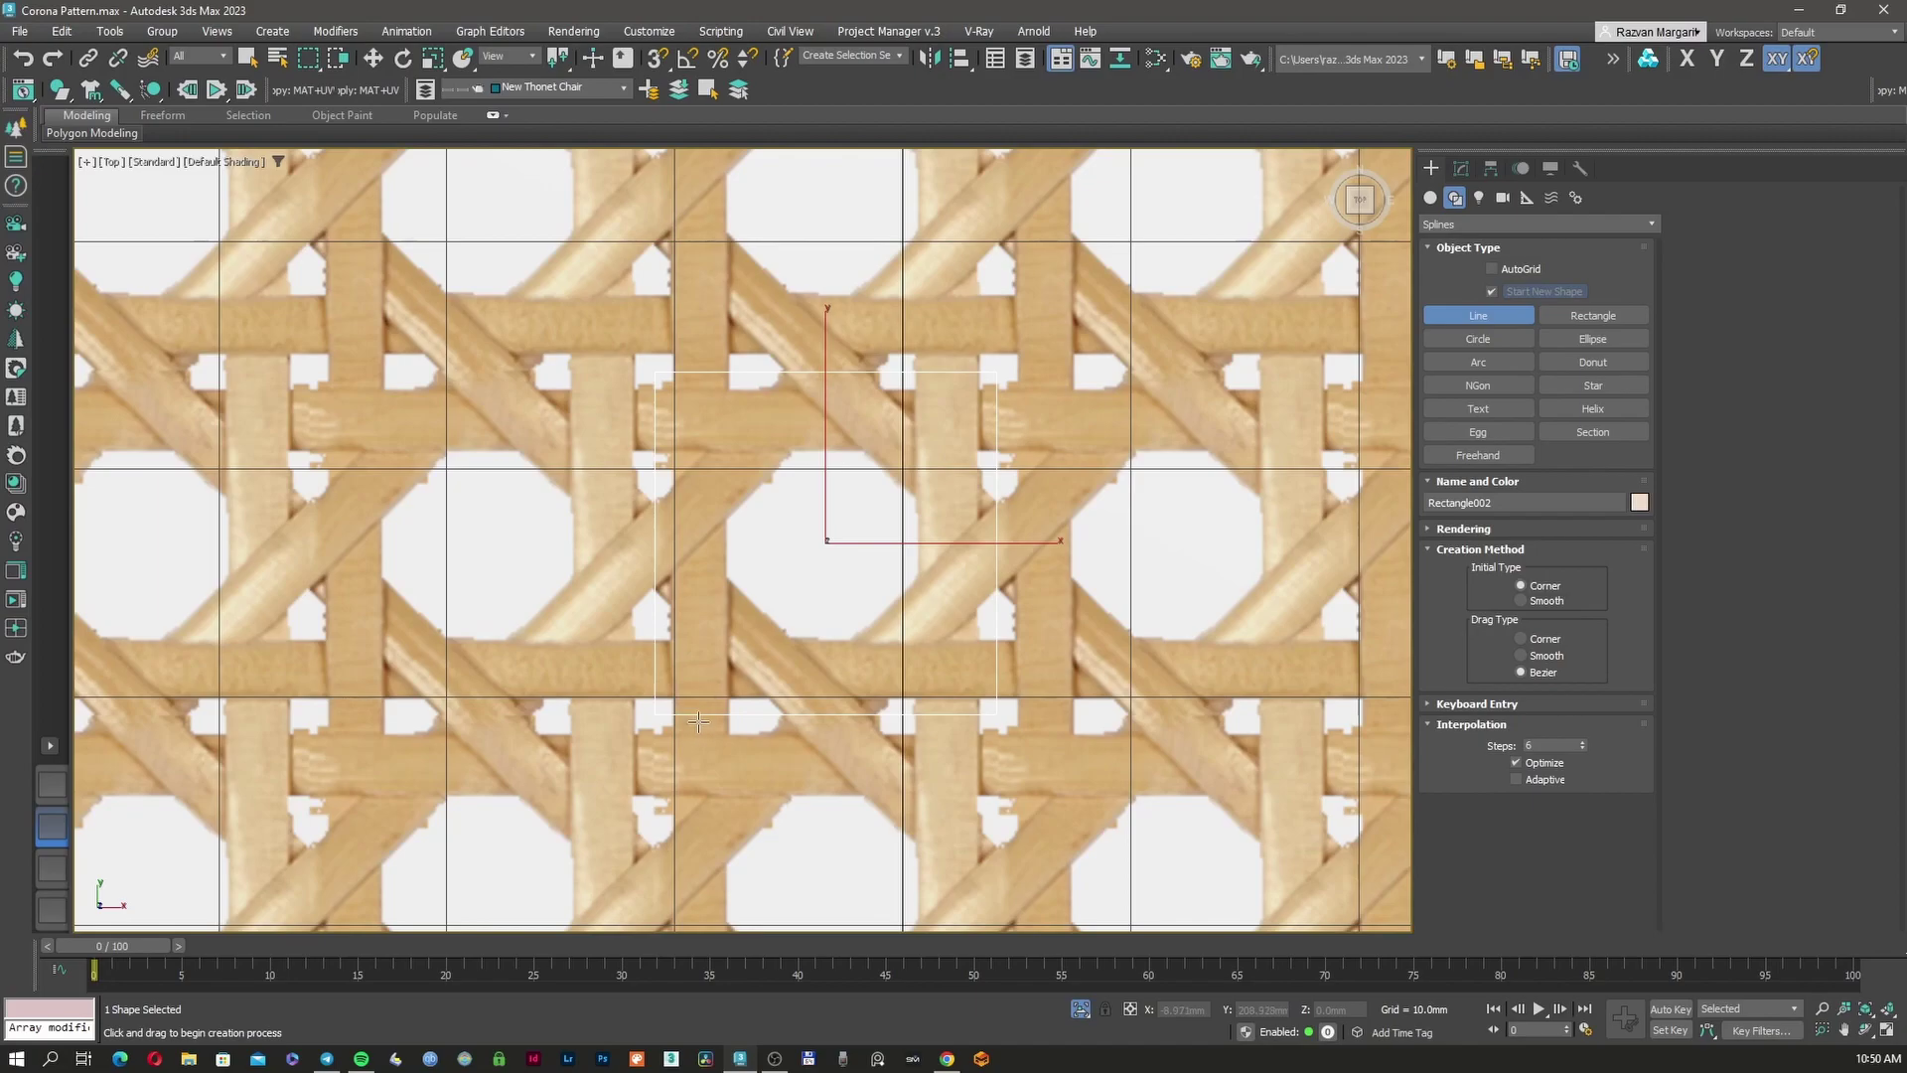
# Draw a straight vertical line along the cane strand, from the lower edge to the upper edge of the square
pyautogui.click(698, 713)
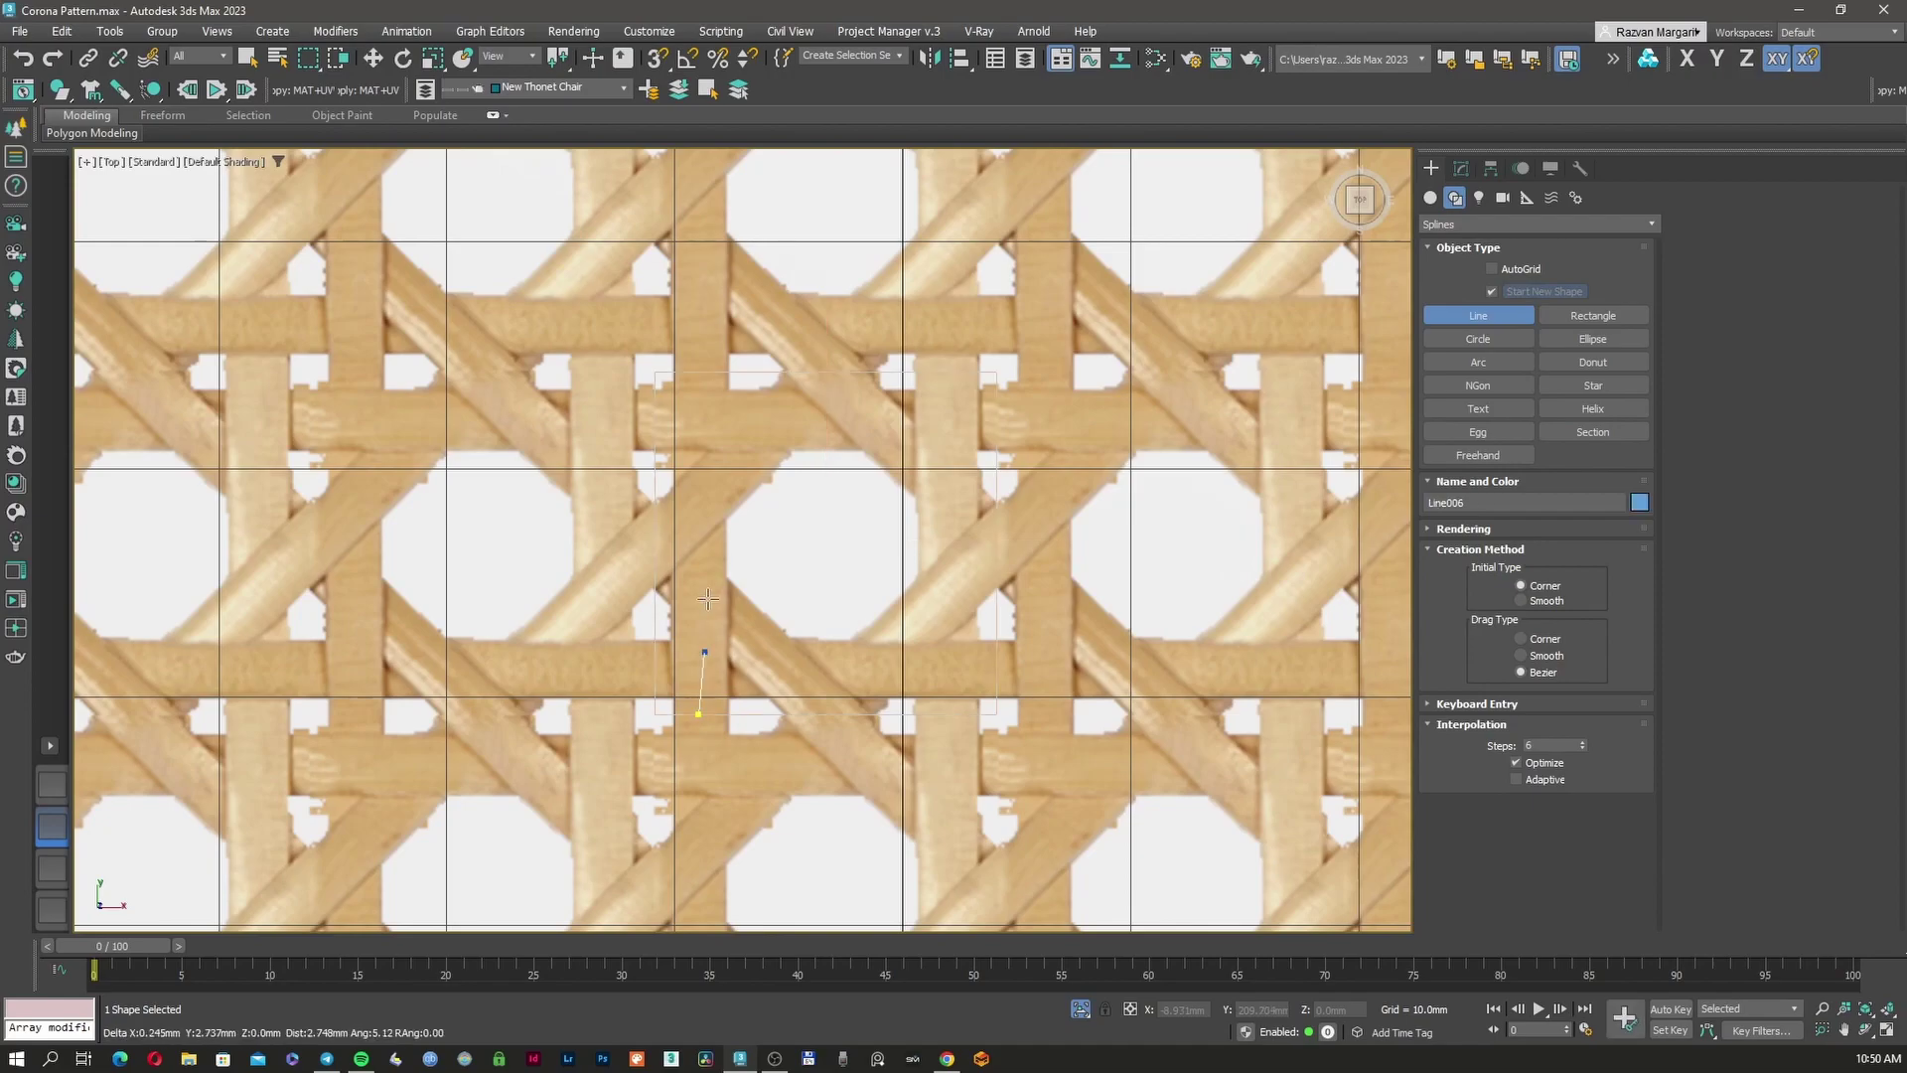
pyautogui.click(708, 373)
pyautogui.rightClick(708, 373)
pyautogui.press('w')
# Apply a Sweep modifier to the line and use the built-in Ellipse section
pyautogui.click(1461, 168)
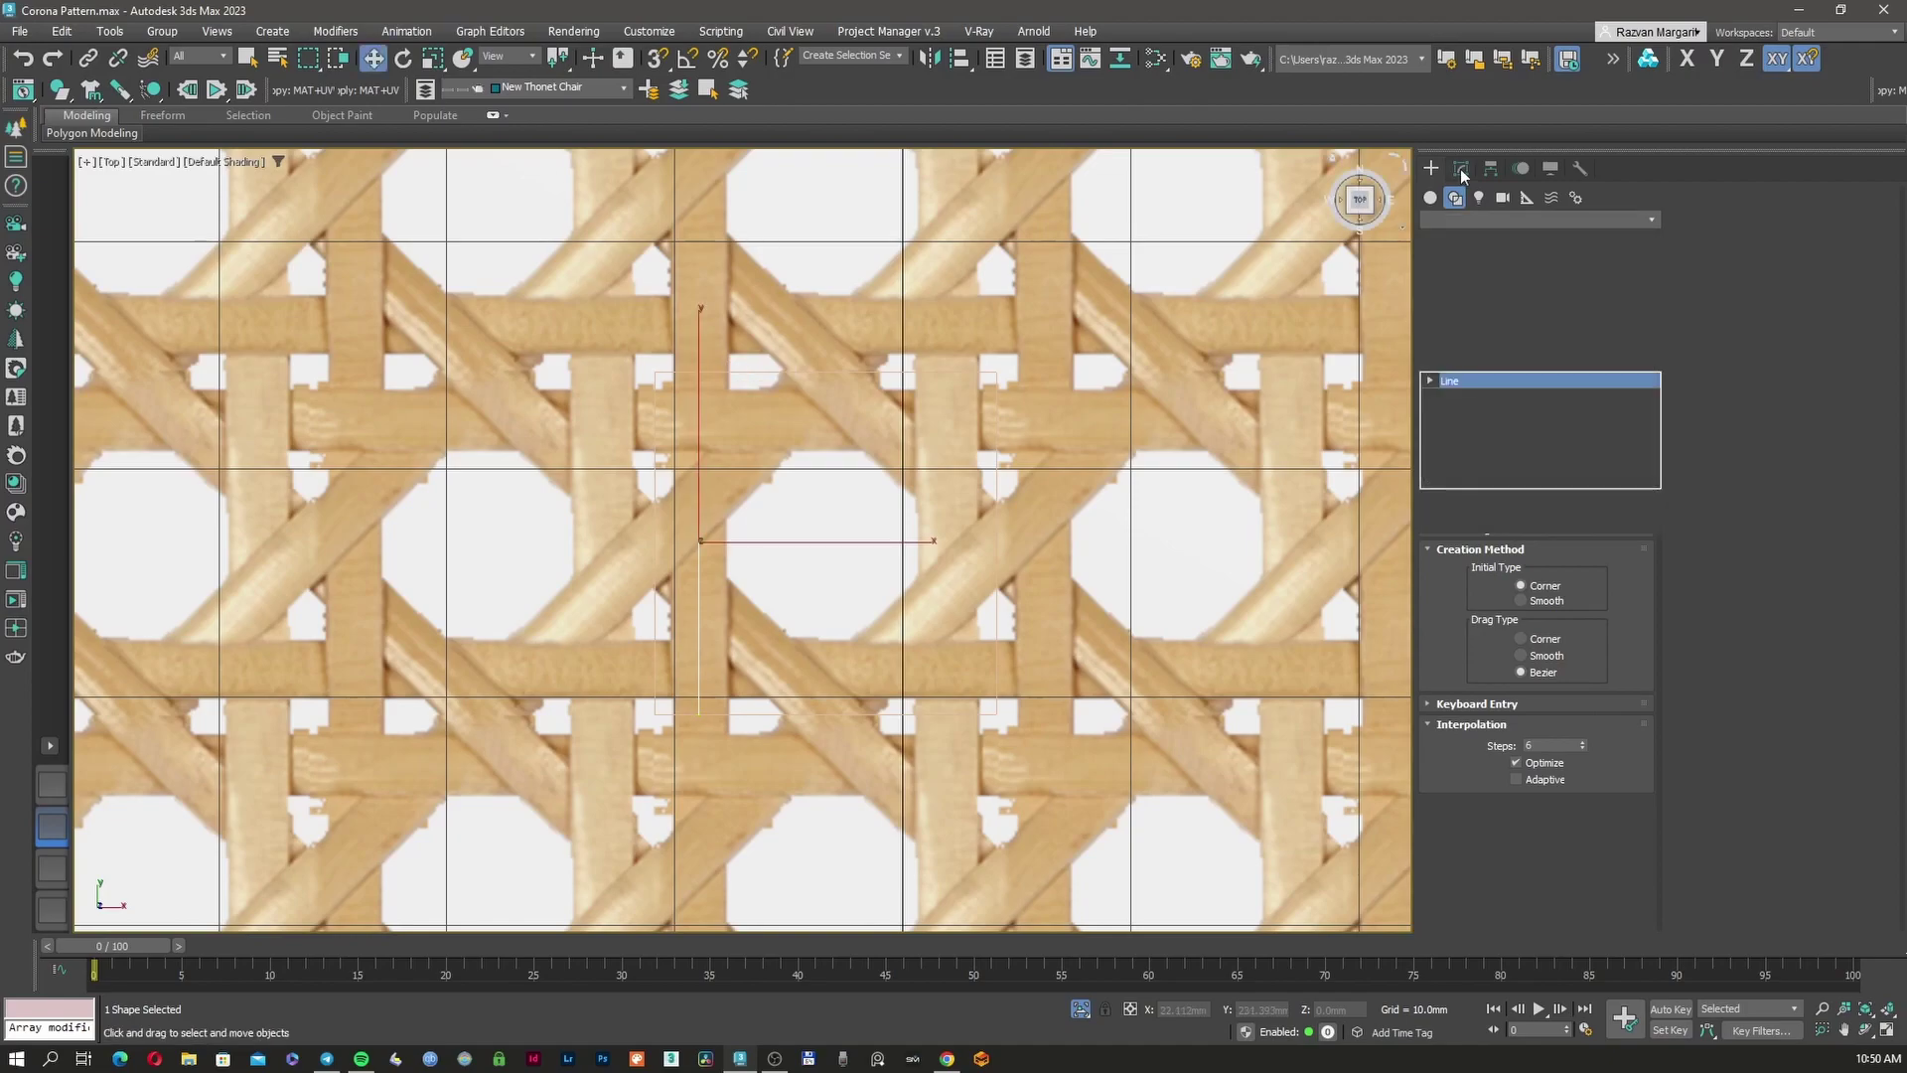
pyautogui.click(1509, 219)
pyautogui.write('sw')
pyautogui.press('Return')
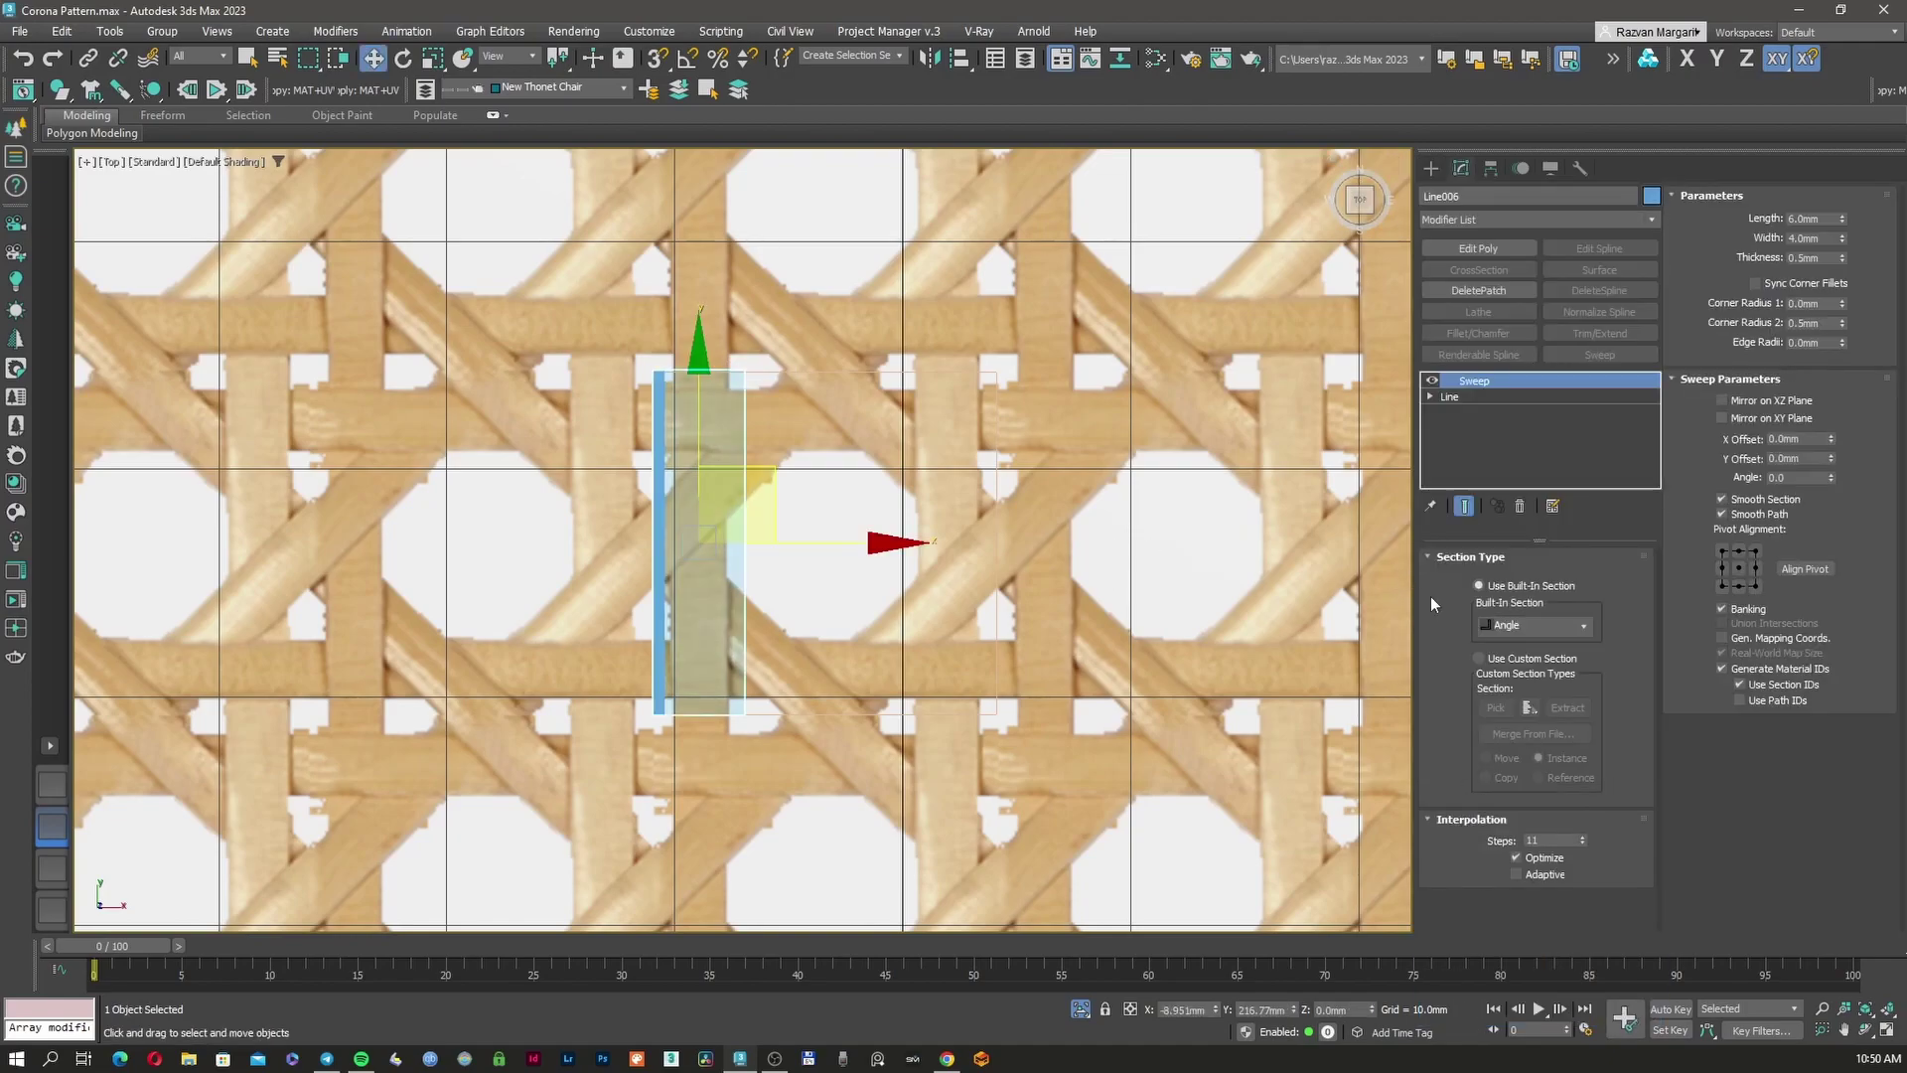
pyautogui.click(1538, 625)
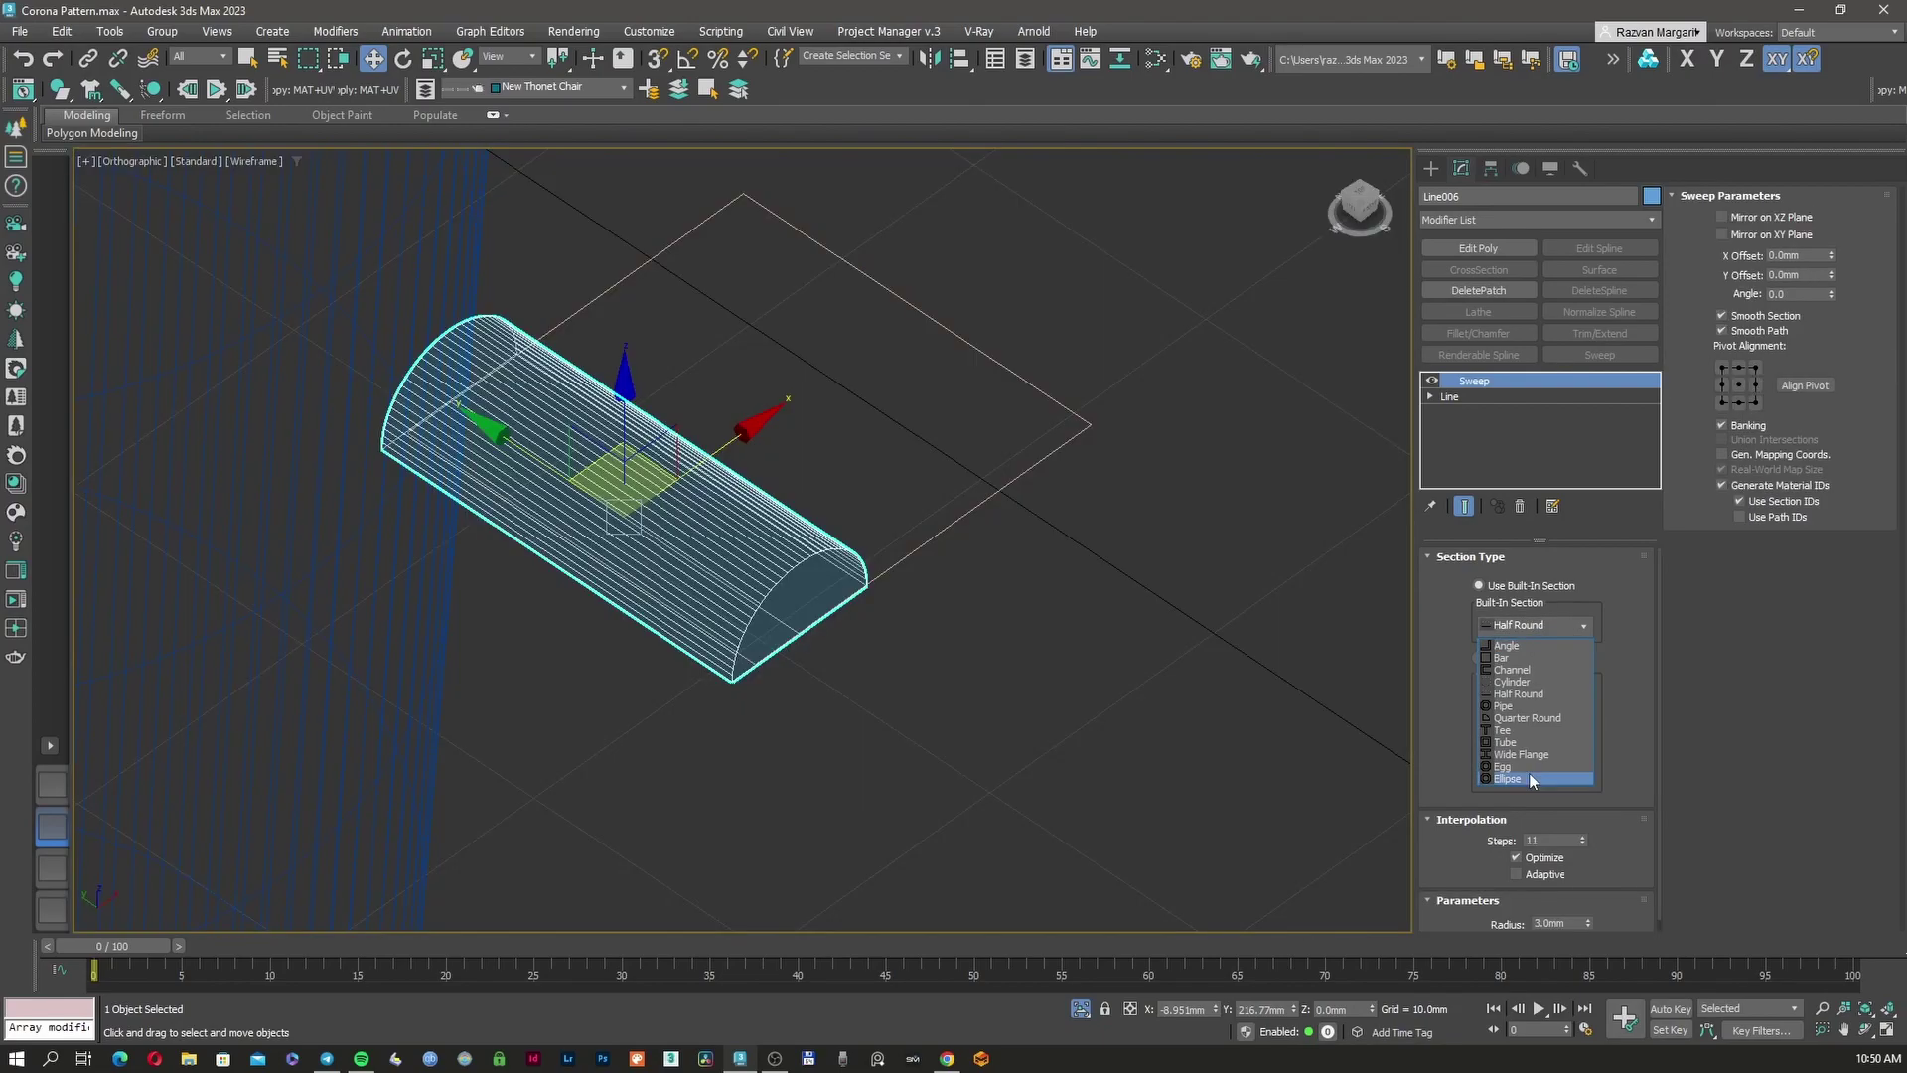
pyautogui.click(1531, 779)
# Reduce the ellipse section to a length of 2.2 mm and a width of 4.5 mm
pyautogui.moveTo(1840, 220); pyautogui.dragTo(1832, 299)
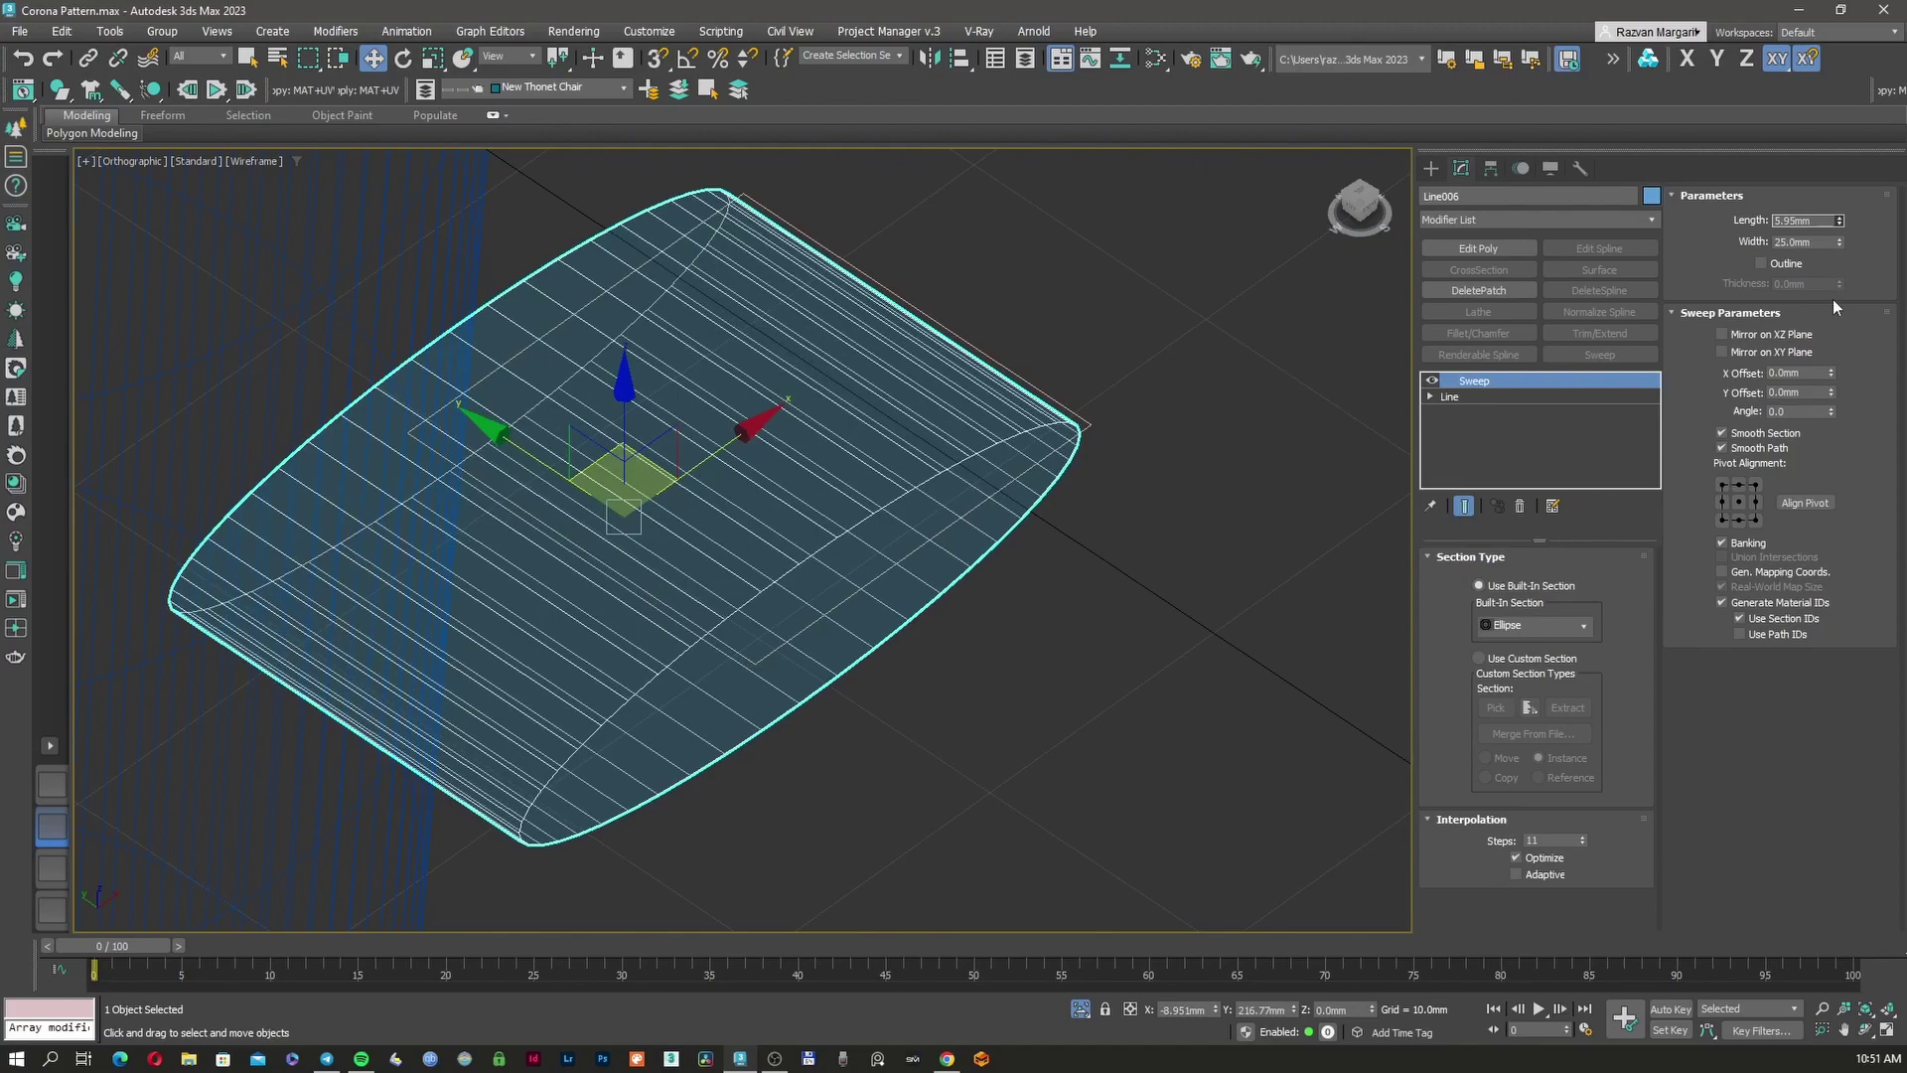
pyautogui.doubleClick(1813, 222)
pyautogui.write('2.2')
pyautogui.press('Return')
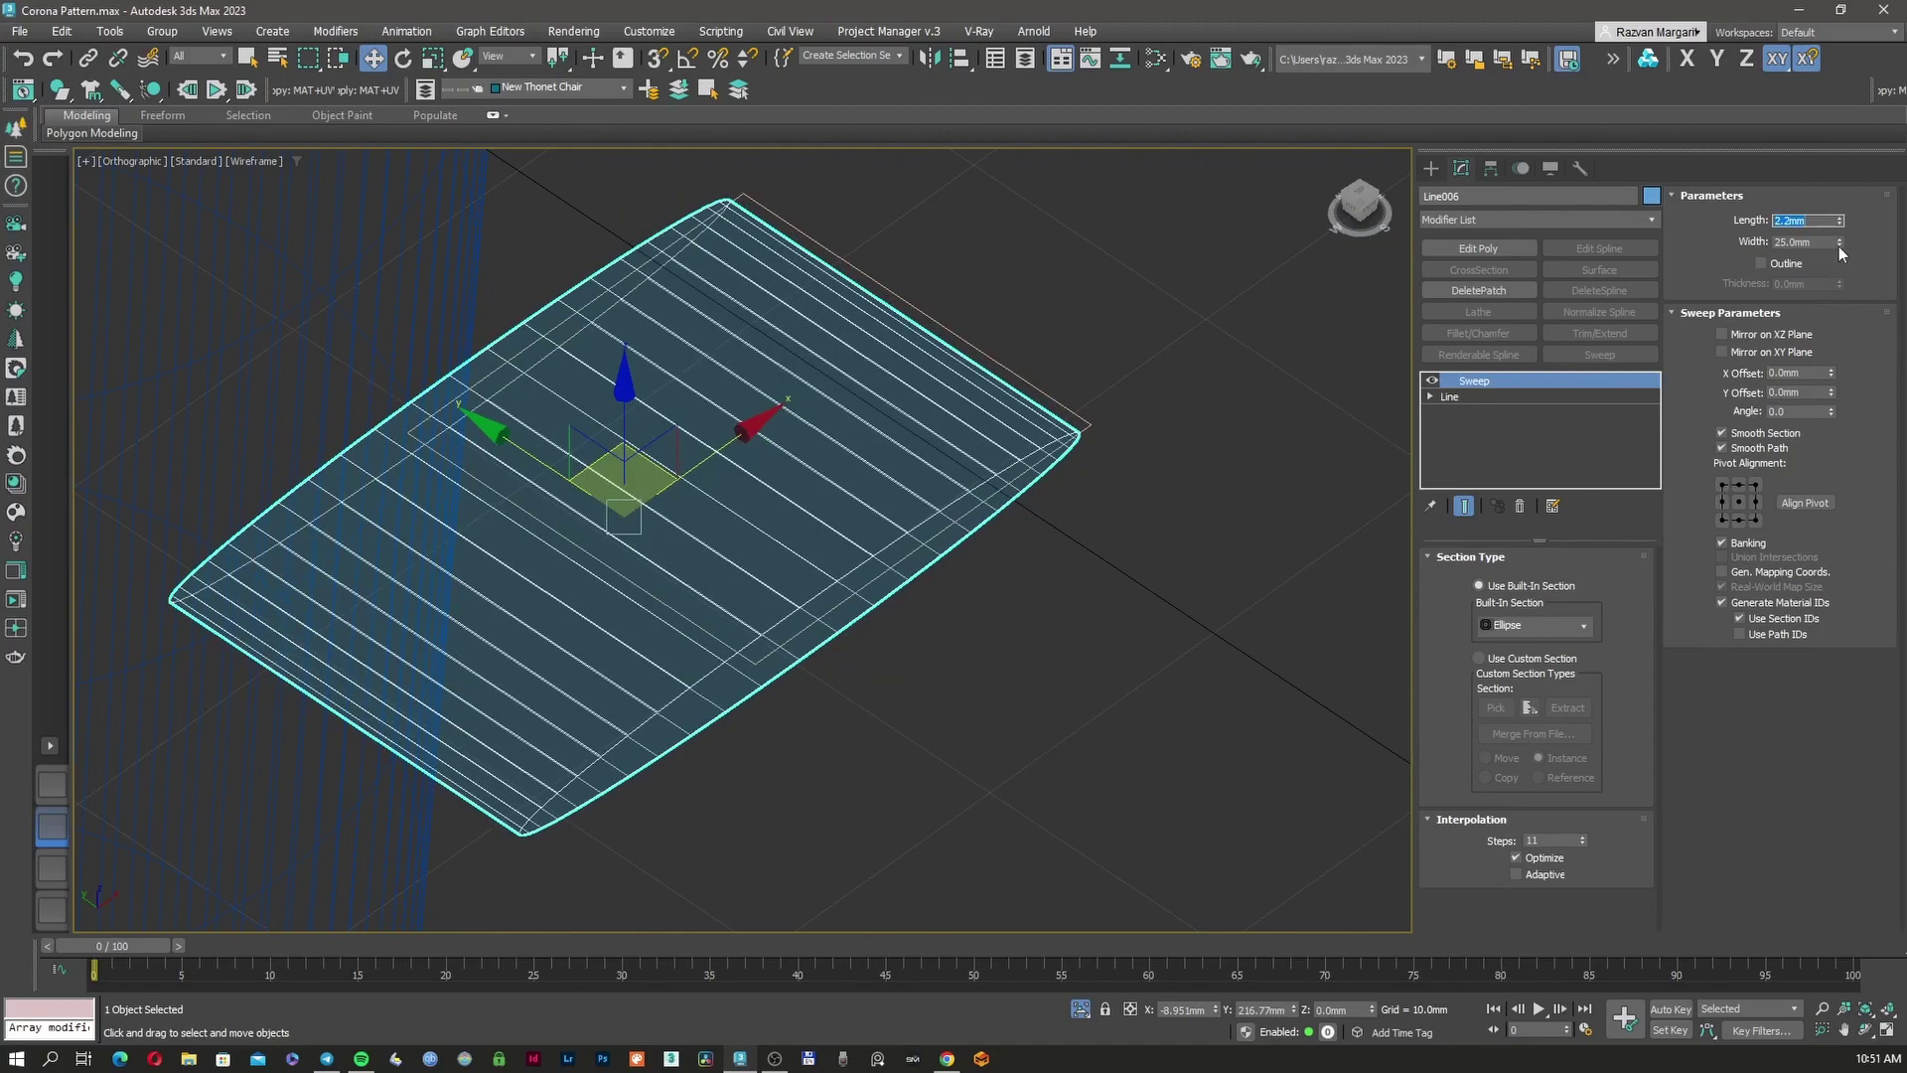
pyautogui.moveTo(1839, 246); pyautogui.dragTo(1827, 324)
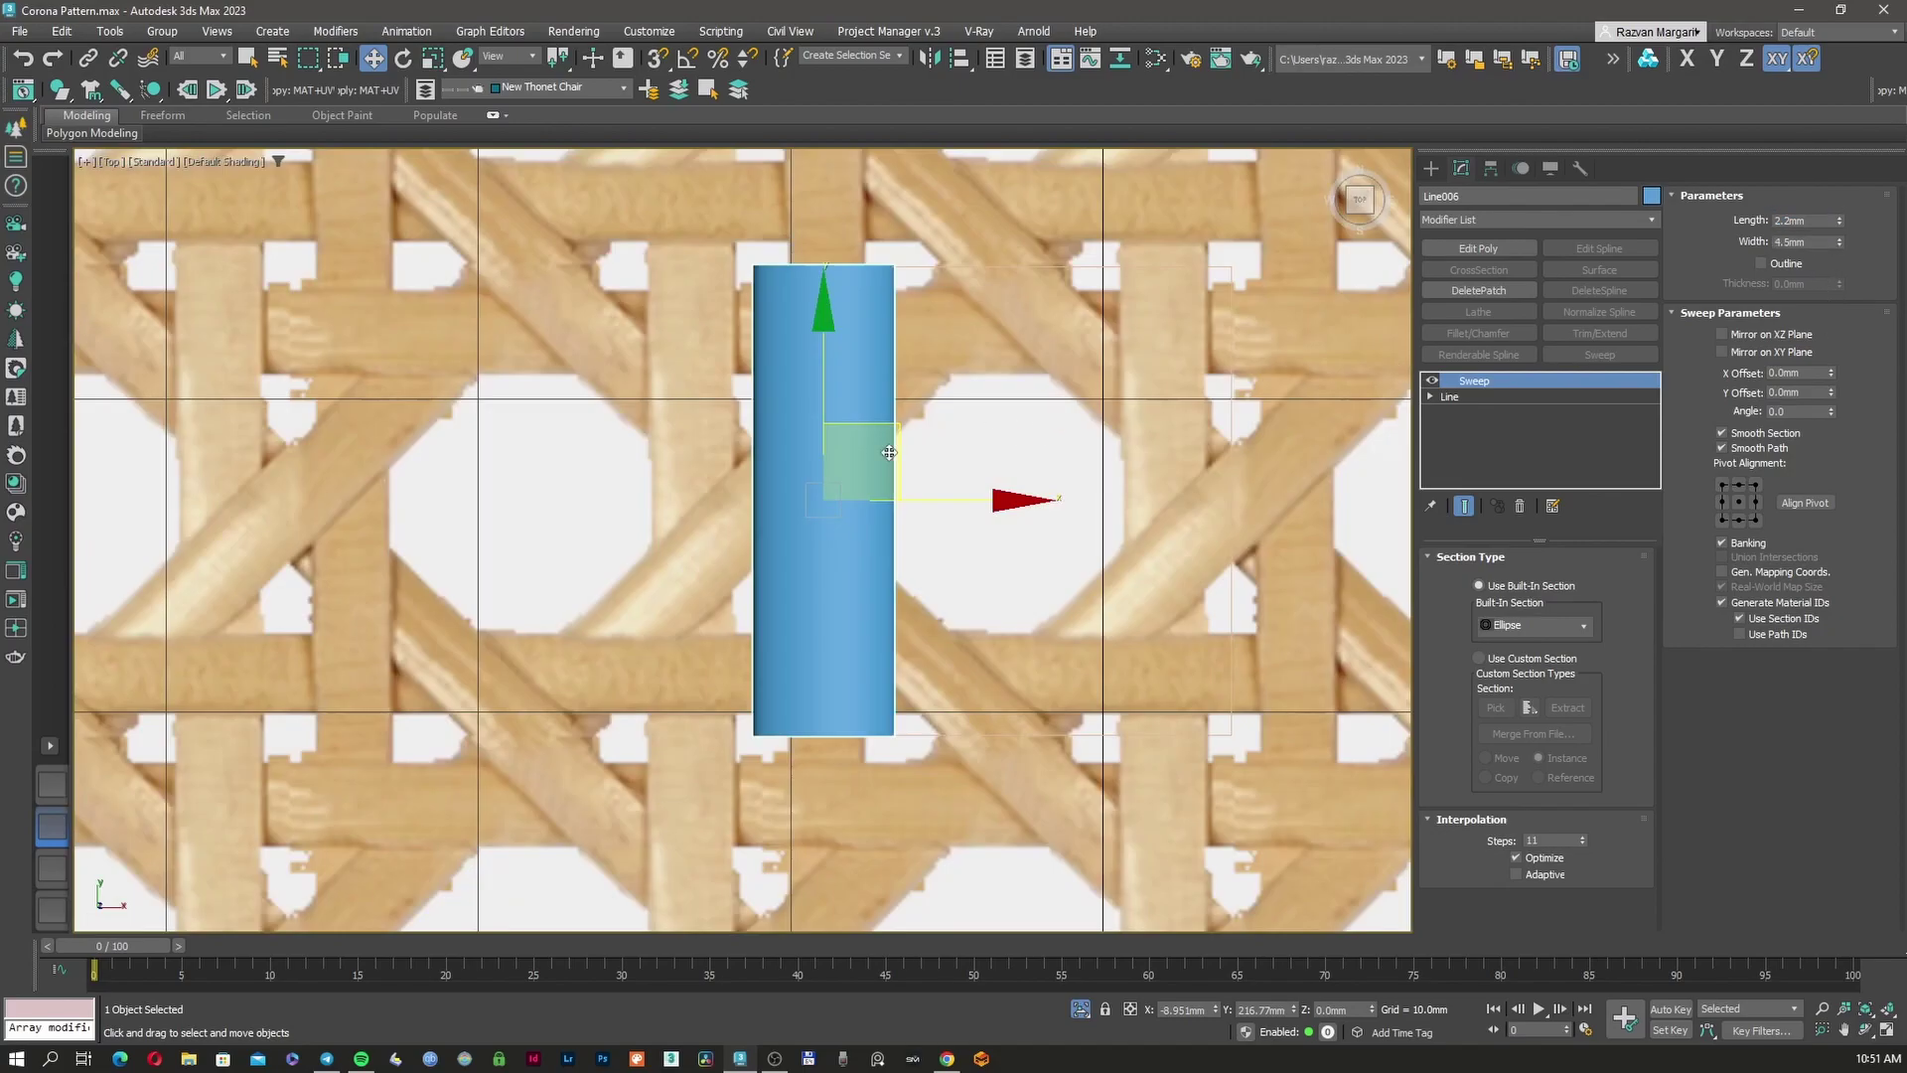
# Fit the see-through strip to the cane strand by nudging it along X and setting its section to 2.115 mm wide and 0.66 mm long
pyautogui.moveTo(889, 452); pyautogui.dragTo(886, 461, button='middle')
pyautogui.hotkey('alt', 'x')
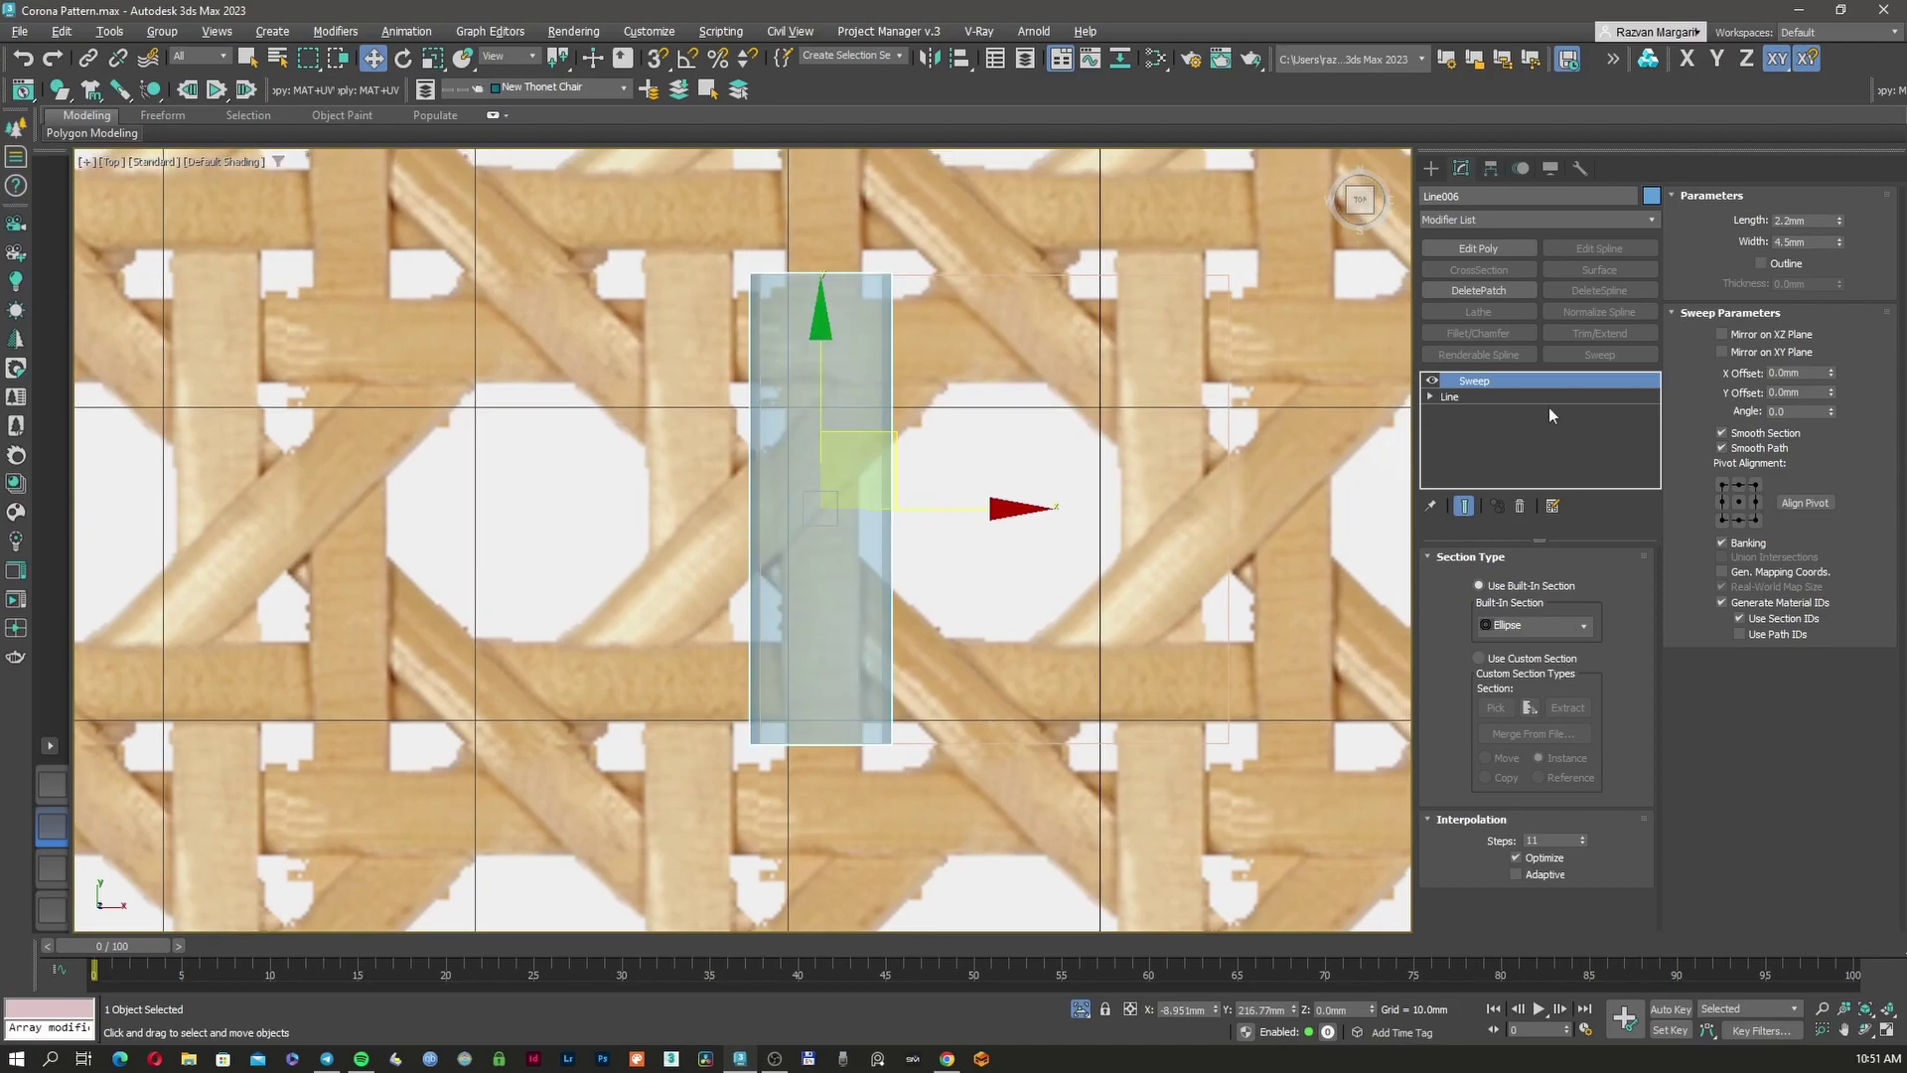
pyautogui.moveTo(1840, 242); pyautogui.dragTo(1845, 288)
pyautogui.moveTo(940, 508); pyautogui.dragTo(942, 509)
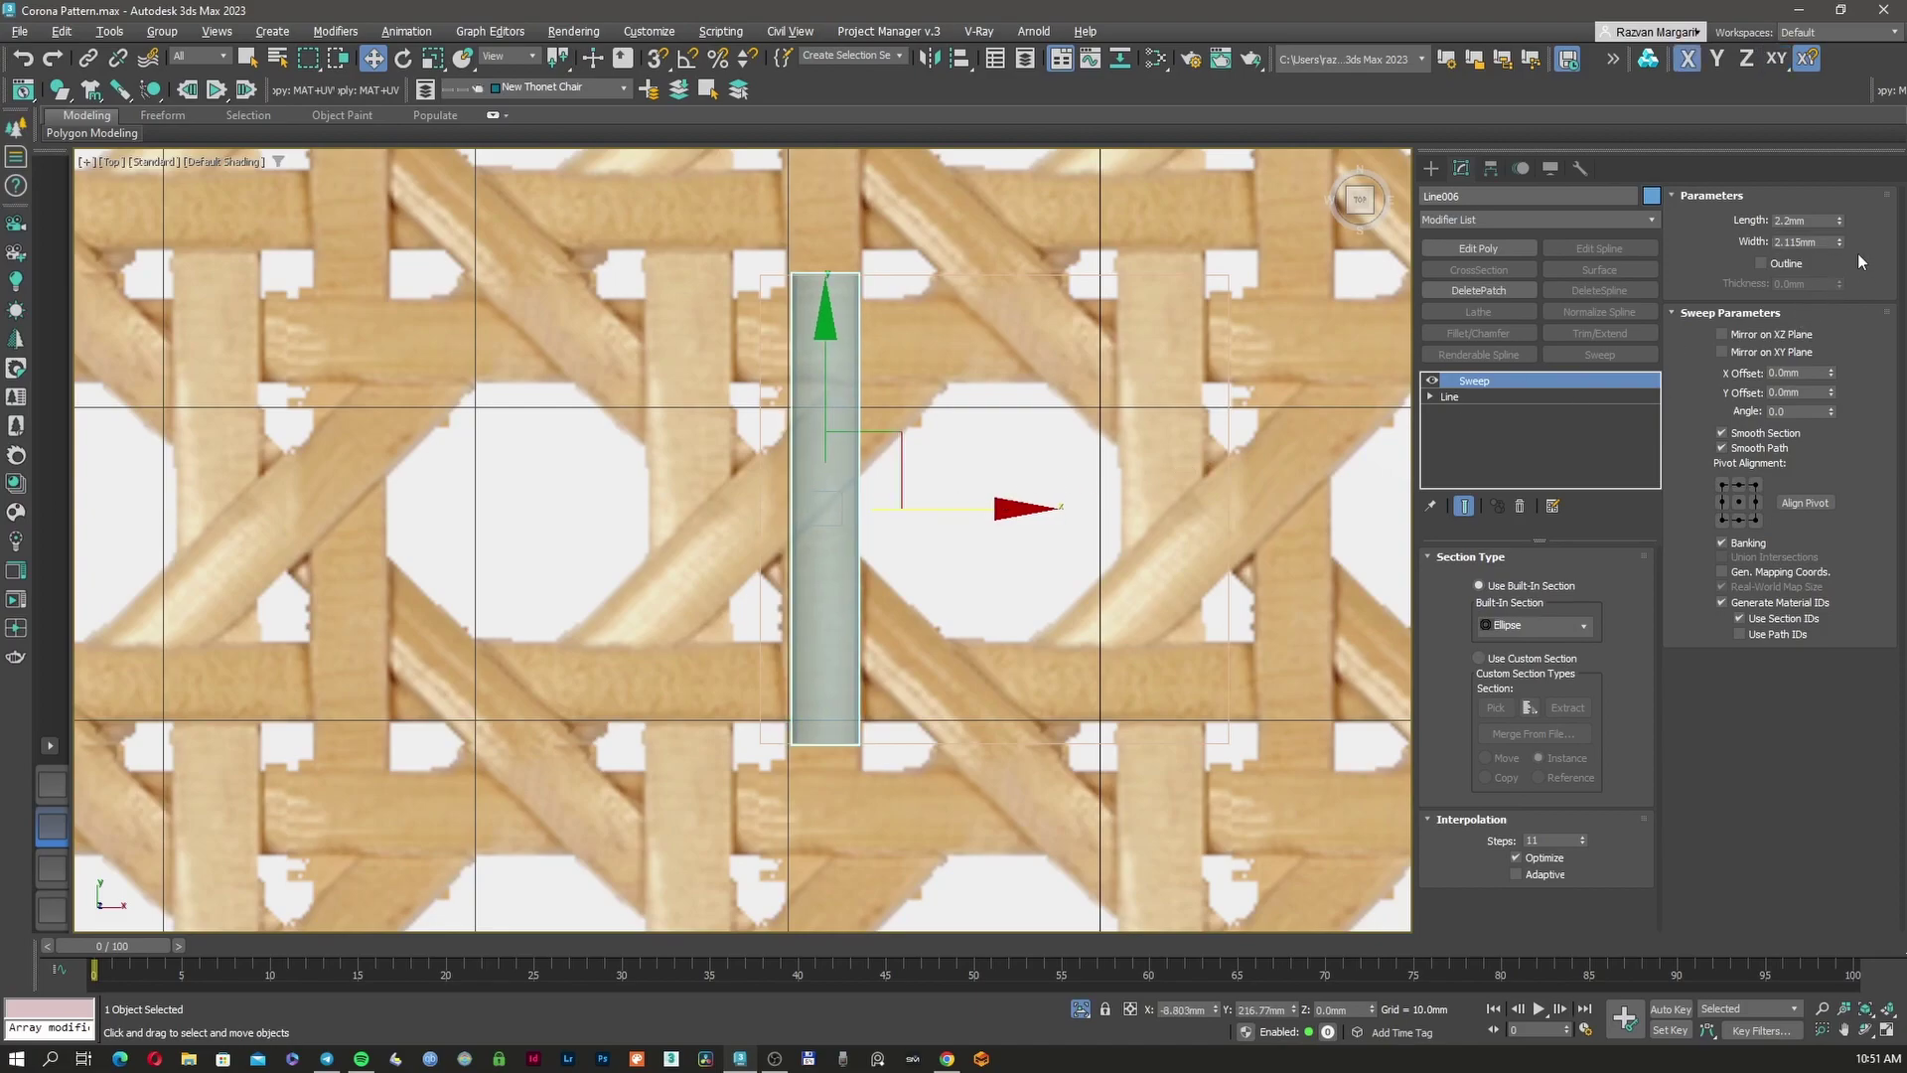
pyautogui.press('u')
pyautogui.moveTo(1840, 222); pyautogui.dragTo(1848, 286)
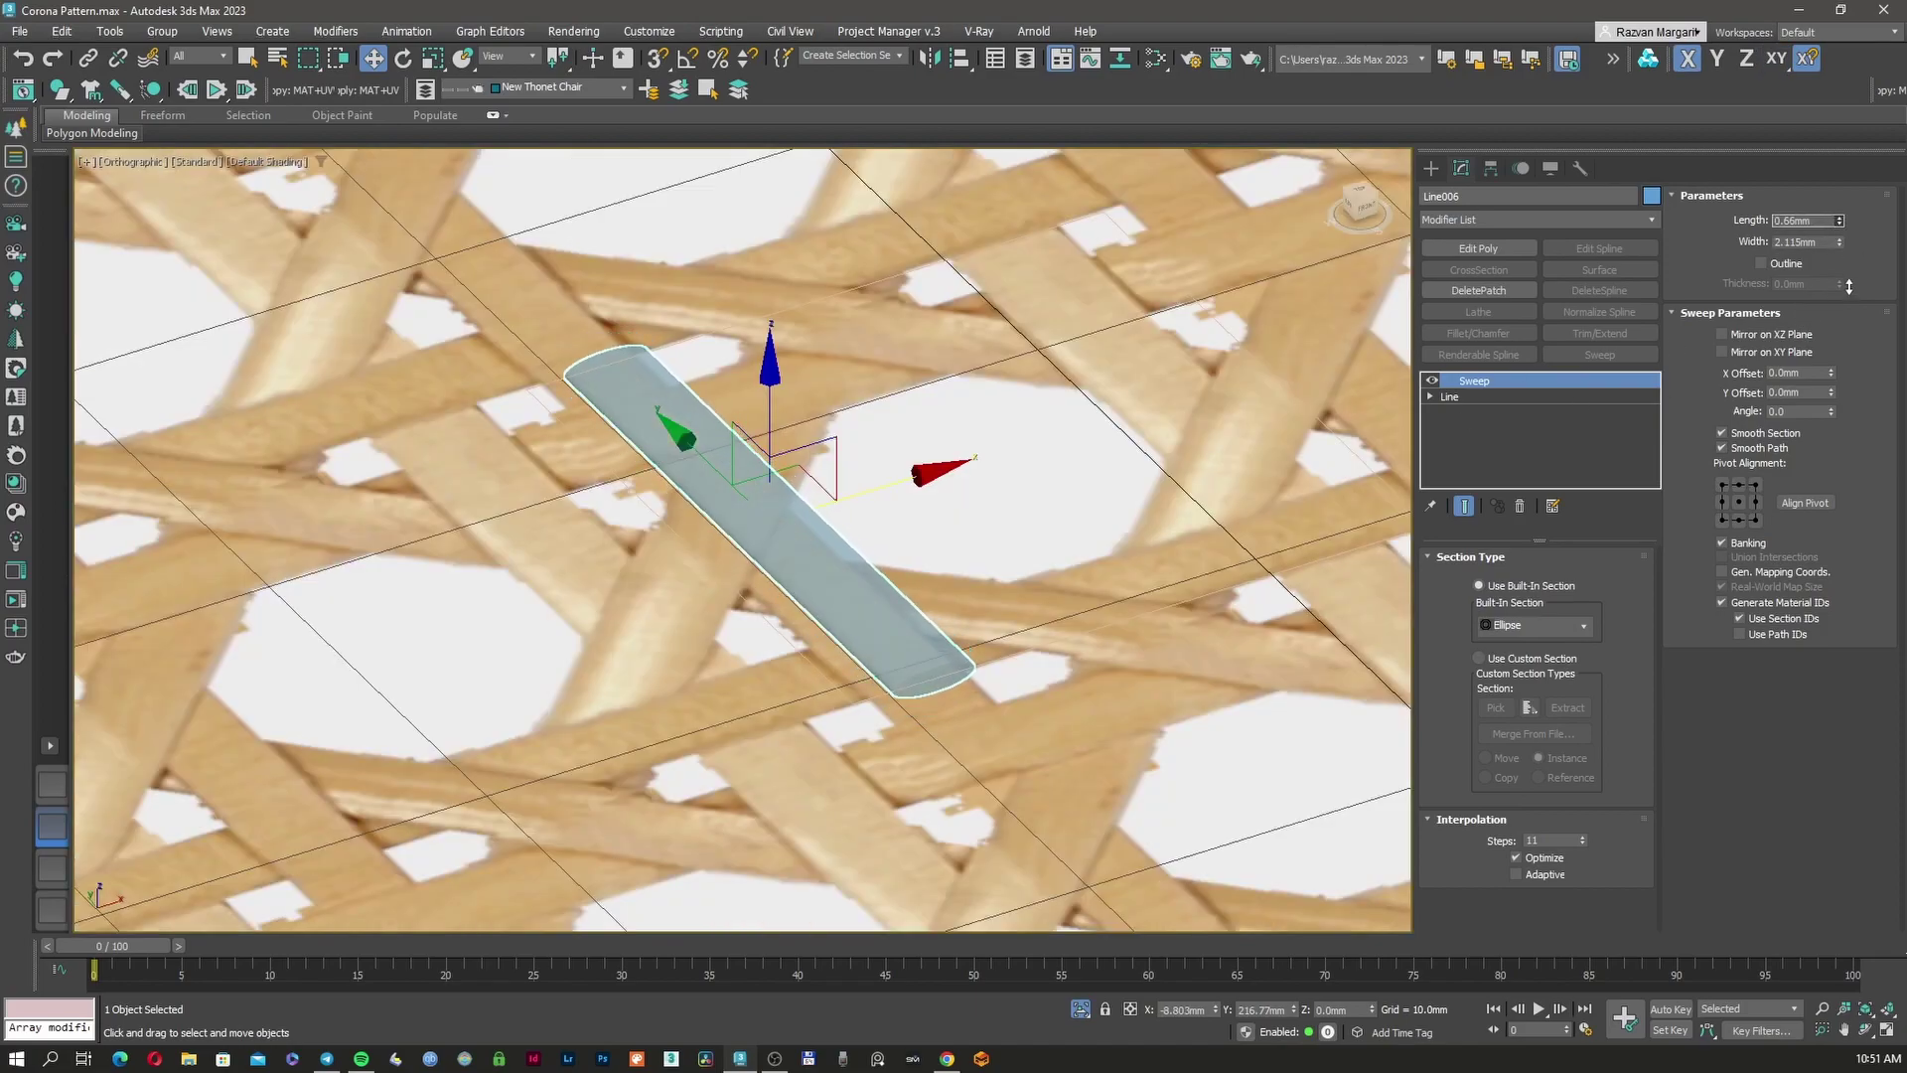
# Lower the sweep's interpolation steps to 2 and display the strip as shaded with edged faces
pyautogui.click(1583, 843)
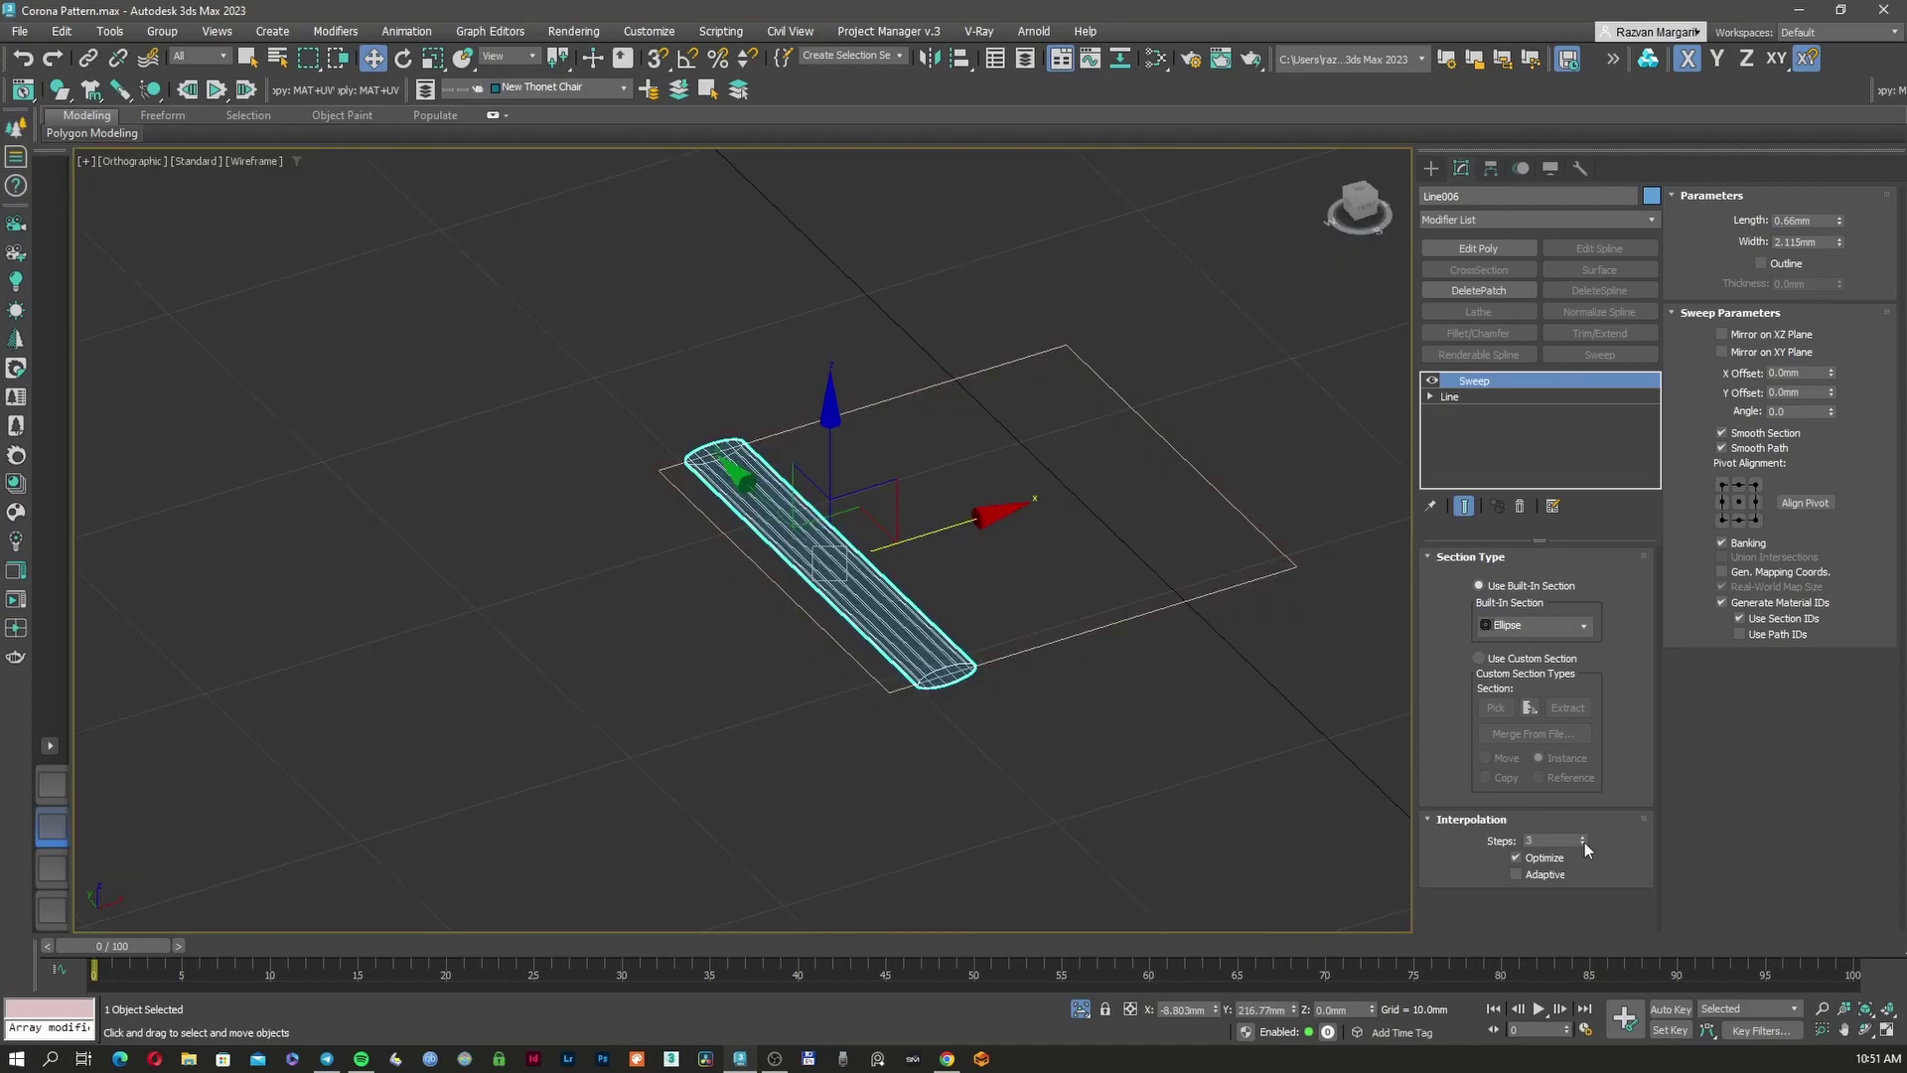
pyautogui.click(1583, 844)
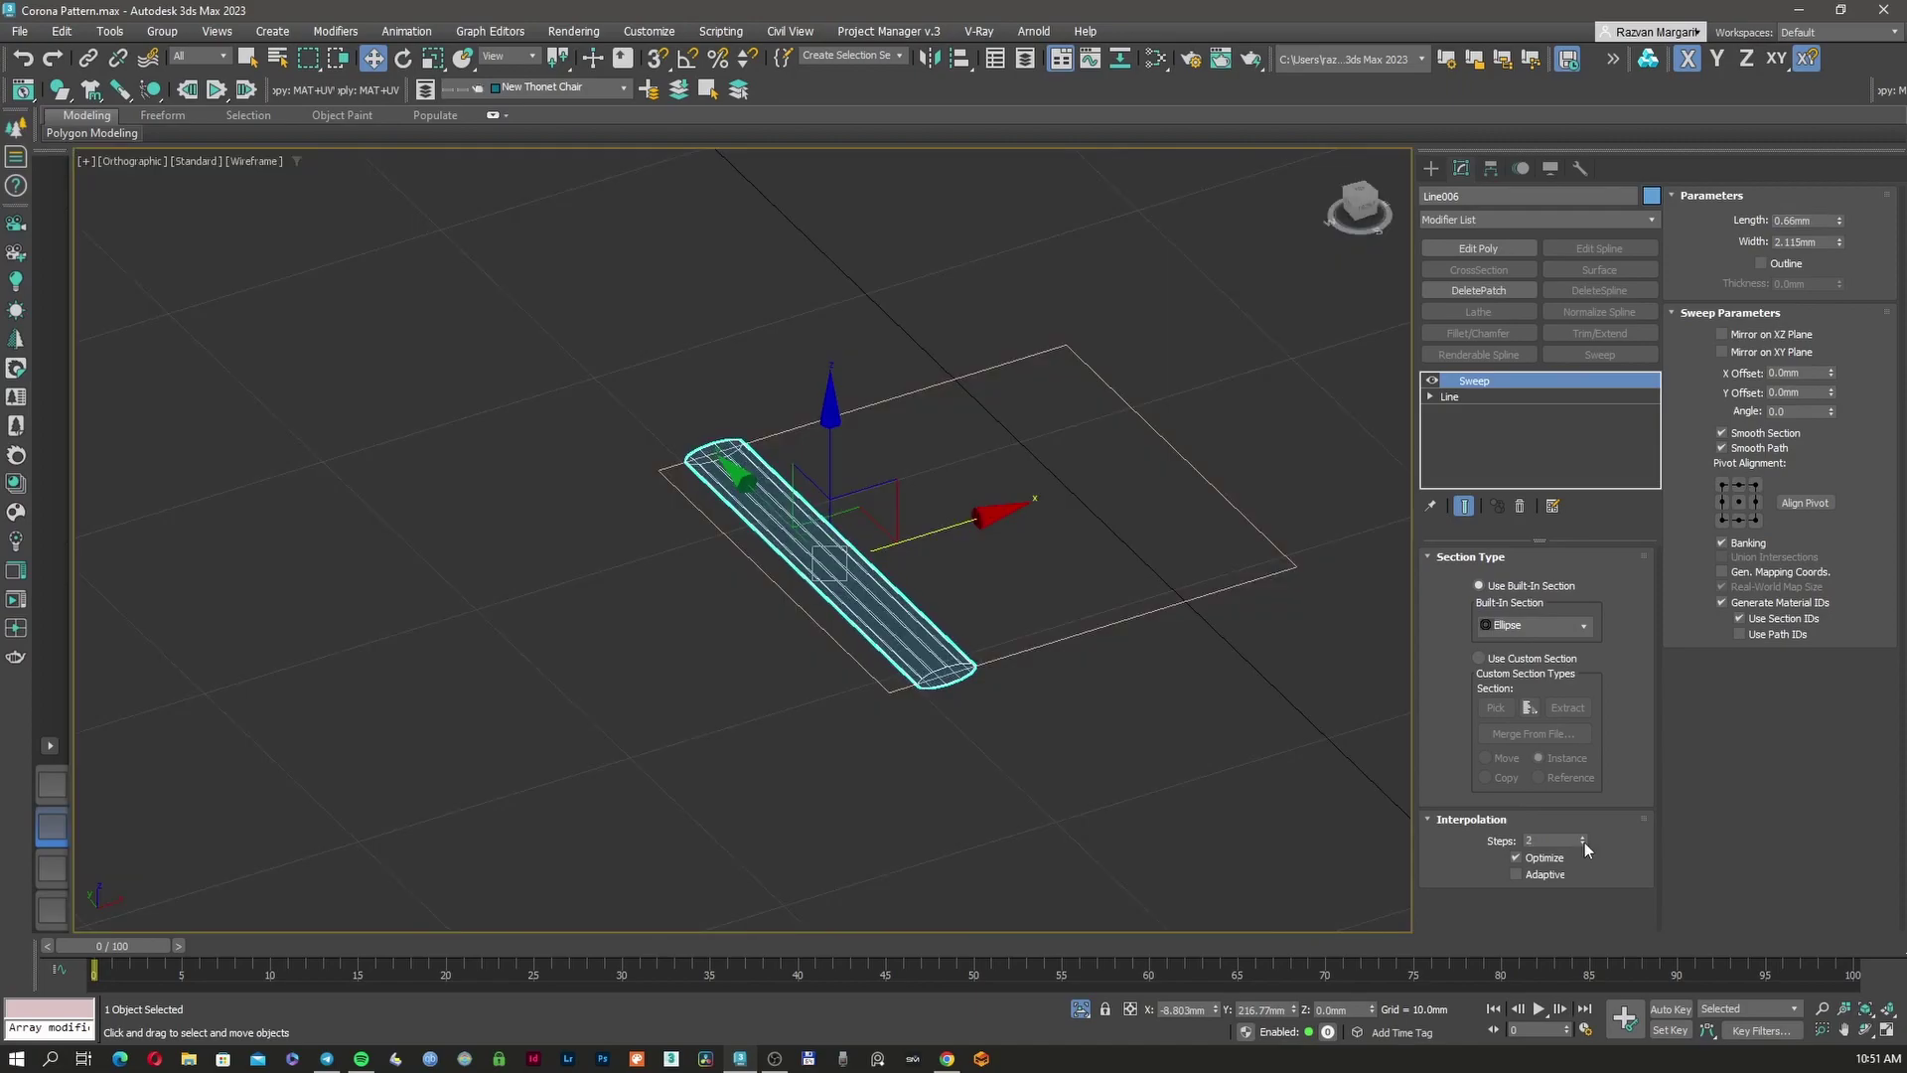
pyautogui.press('F3')
pyautogui.press('z')
# Add a TurboSmooth modifier to the strip and insert an Edit Poly modifier between it and the Sweep
pyautogui.click(1522, 217)
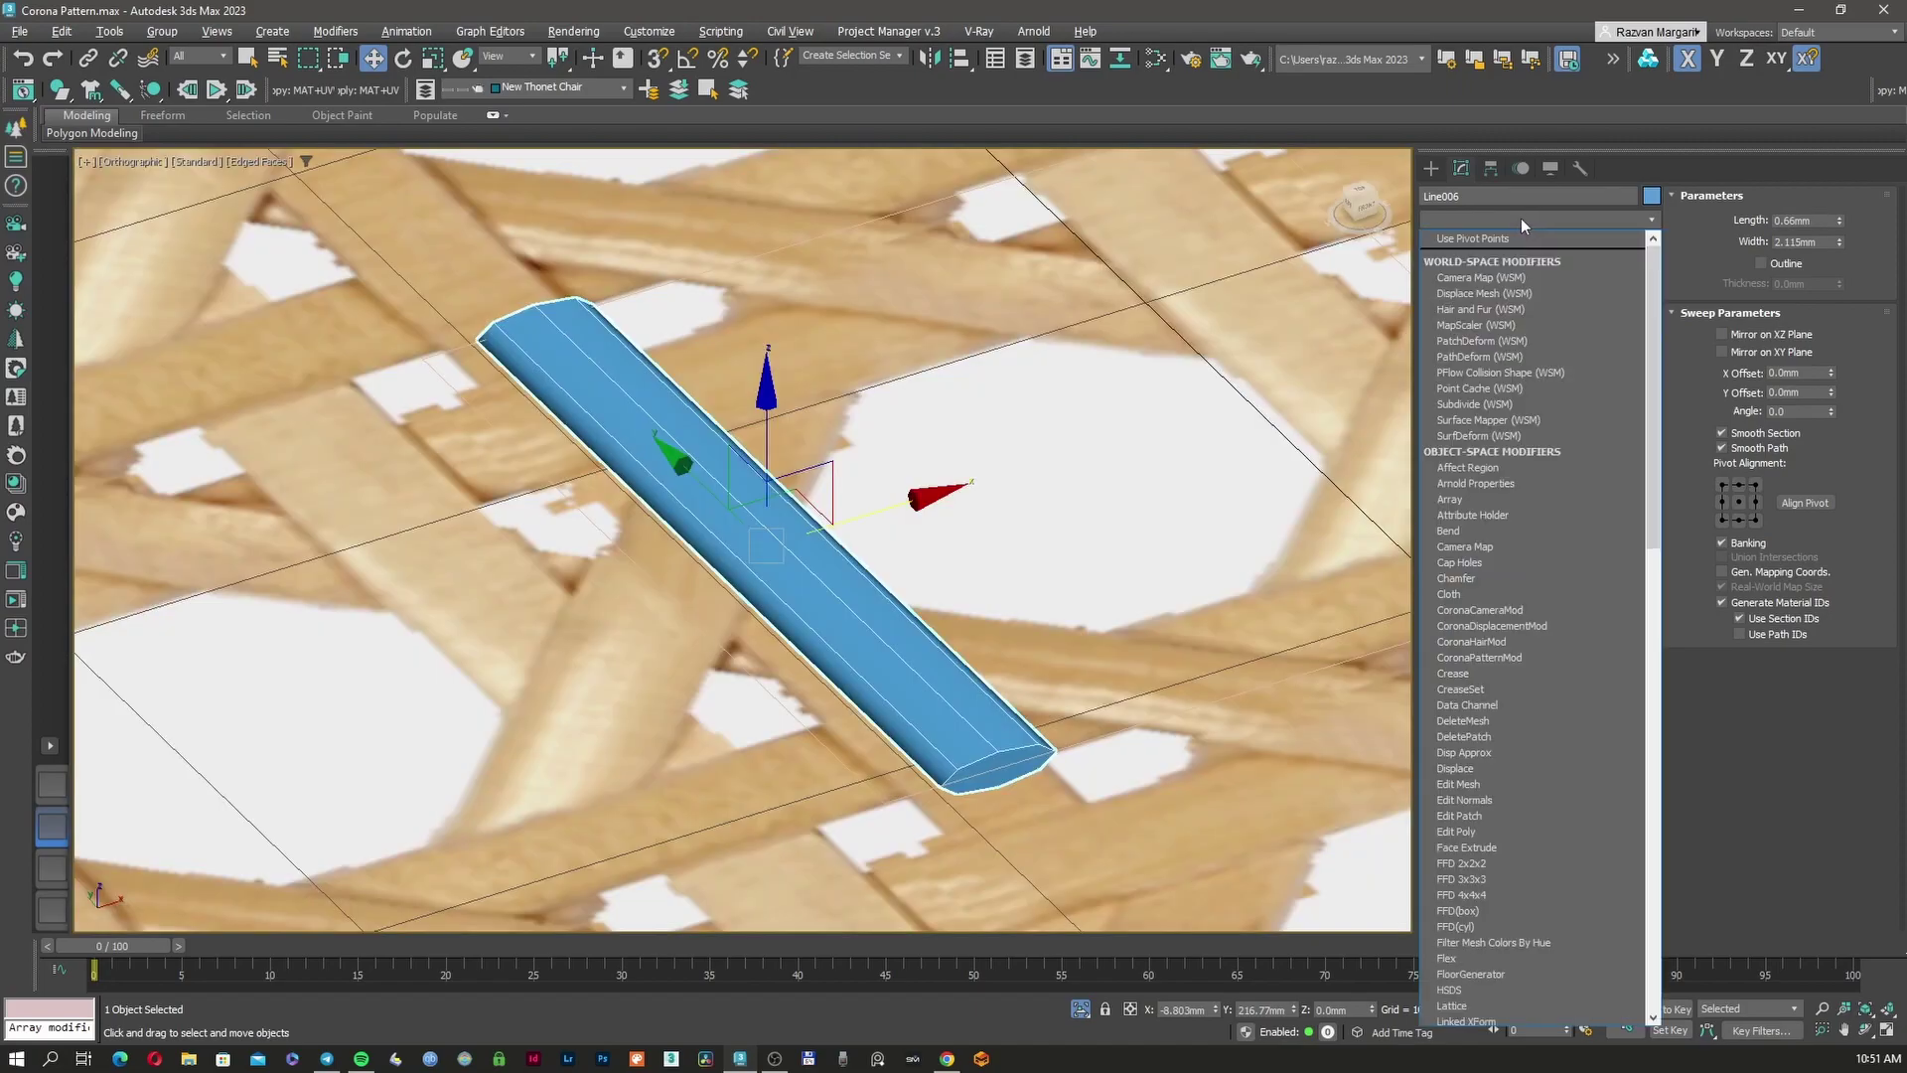
pyautogui.write('tu')
pyautogui.press('Return')
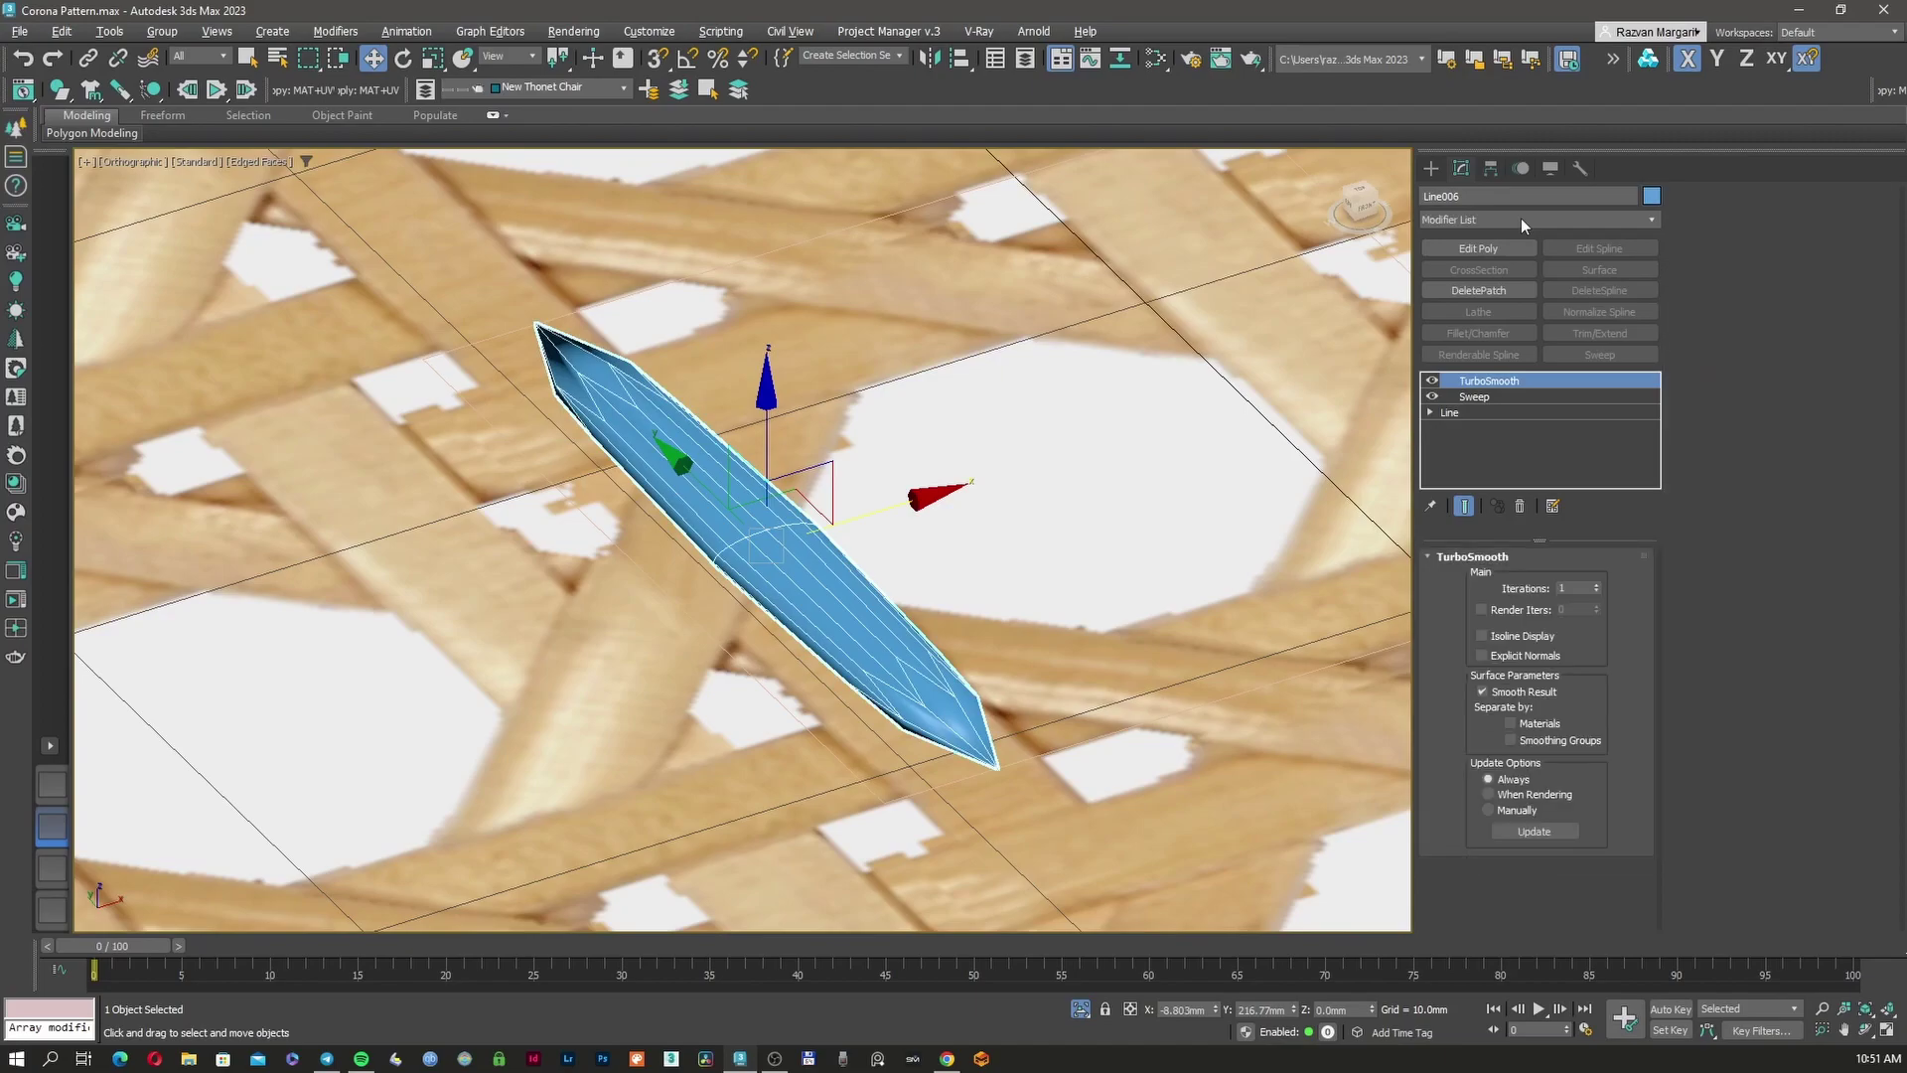
pyautogui.click(1476, 395)
pyautogui.click(1478, 249)
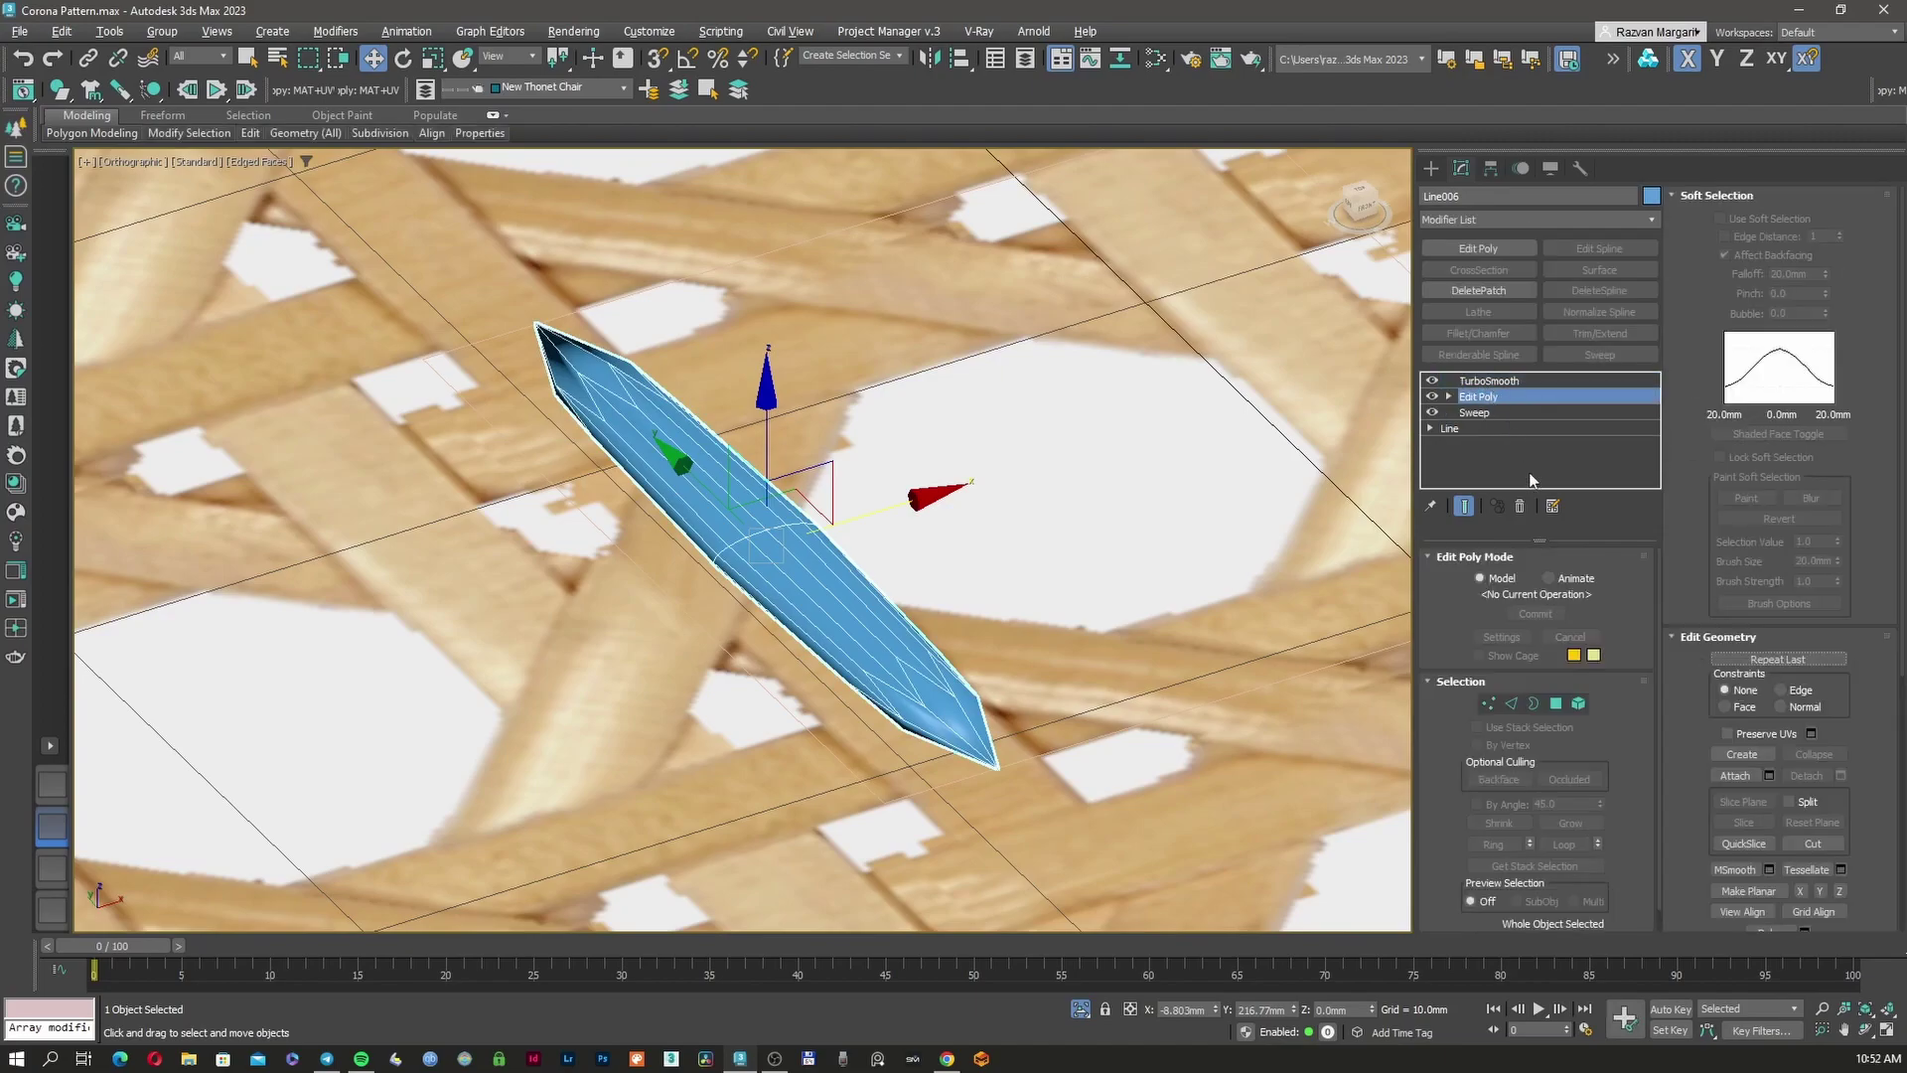
# Delete the strip's end cap polygons with TurboSmooth hidden, and turn the smoothing back on
pyautogui.click(1556, 703)
pyautogui.click(968, 728)
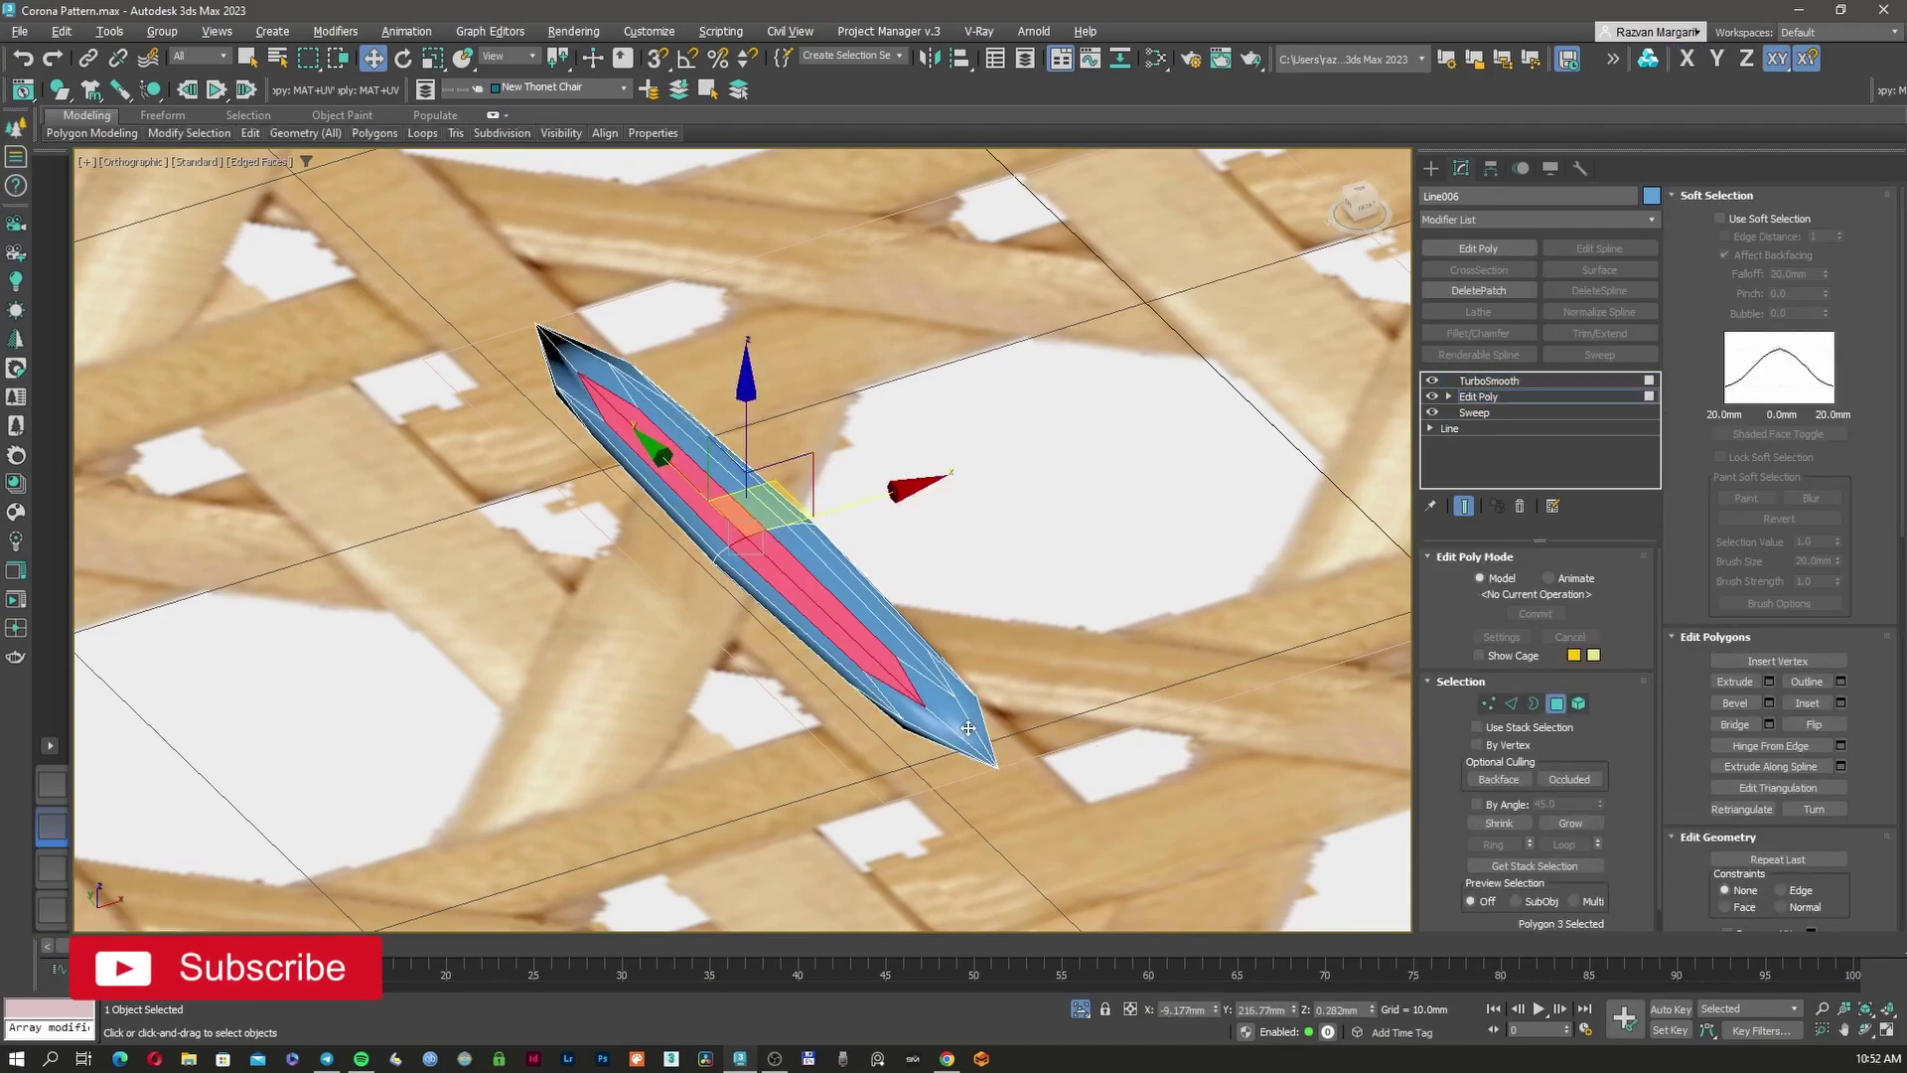
pyautogui.click(1431, 381)
pyautogui.click(997, 763)
pyautogui.keyDown('alt'); pyautogui.moveTo(724, 684); pyautogui.dragTo(1080, 466, button='middle'); pyautogui.keyUp('alt')
pyautogui.scroll(5, 492, 705)
pyautogui.click(1556, 702)
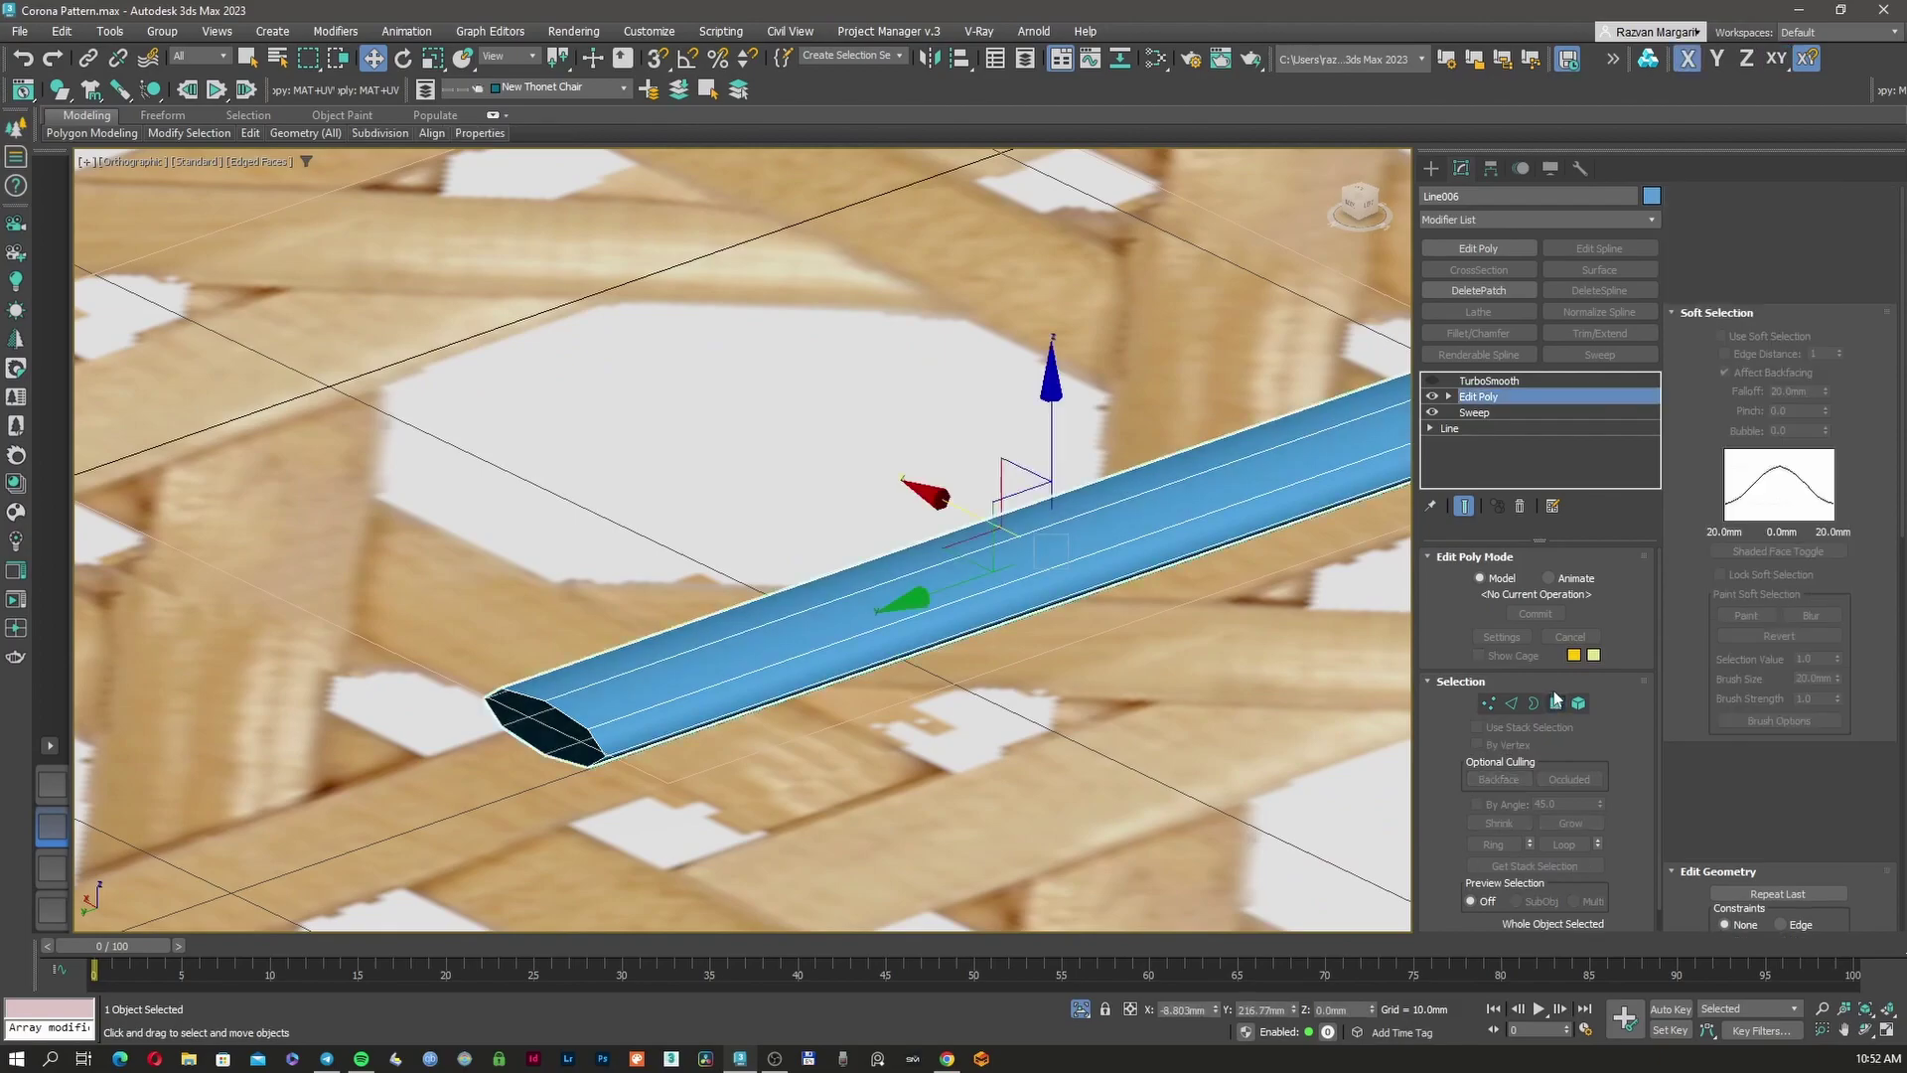
pyautogui.click(1489, 382)
pyautogui.click(1431, 381)
pyautogui.scroll(-5, 1024, 561)
pyautogui.keyDown('alt'); pyautogui.moveTo(1058, 578); pyautogui.dragTo(913, 600, button='middle'); pyautogui.keyUp('alt')
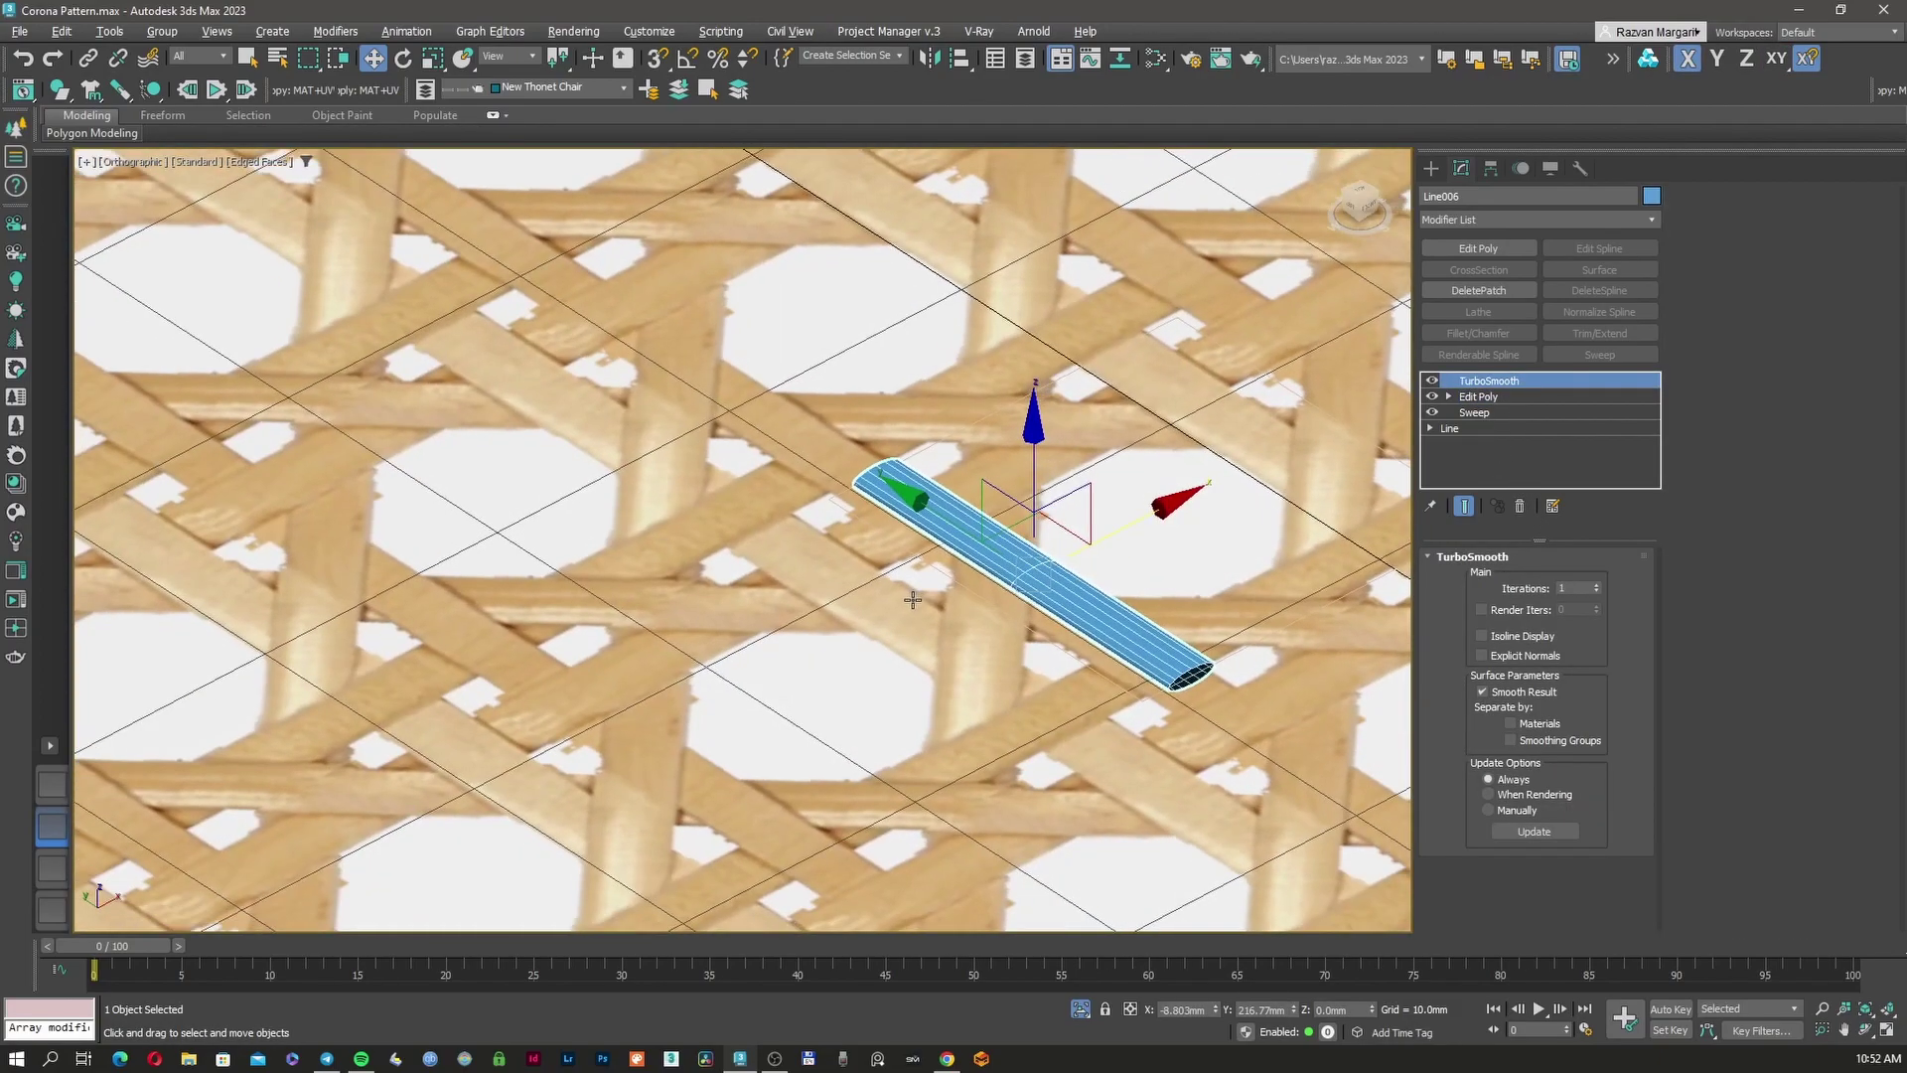
# Insert an Edit Spline modifier beneath the Sweep and refine the strip's line with three intermediate vertices
pyautogui.press('t')
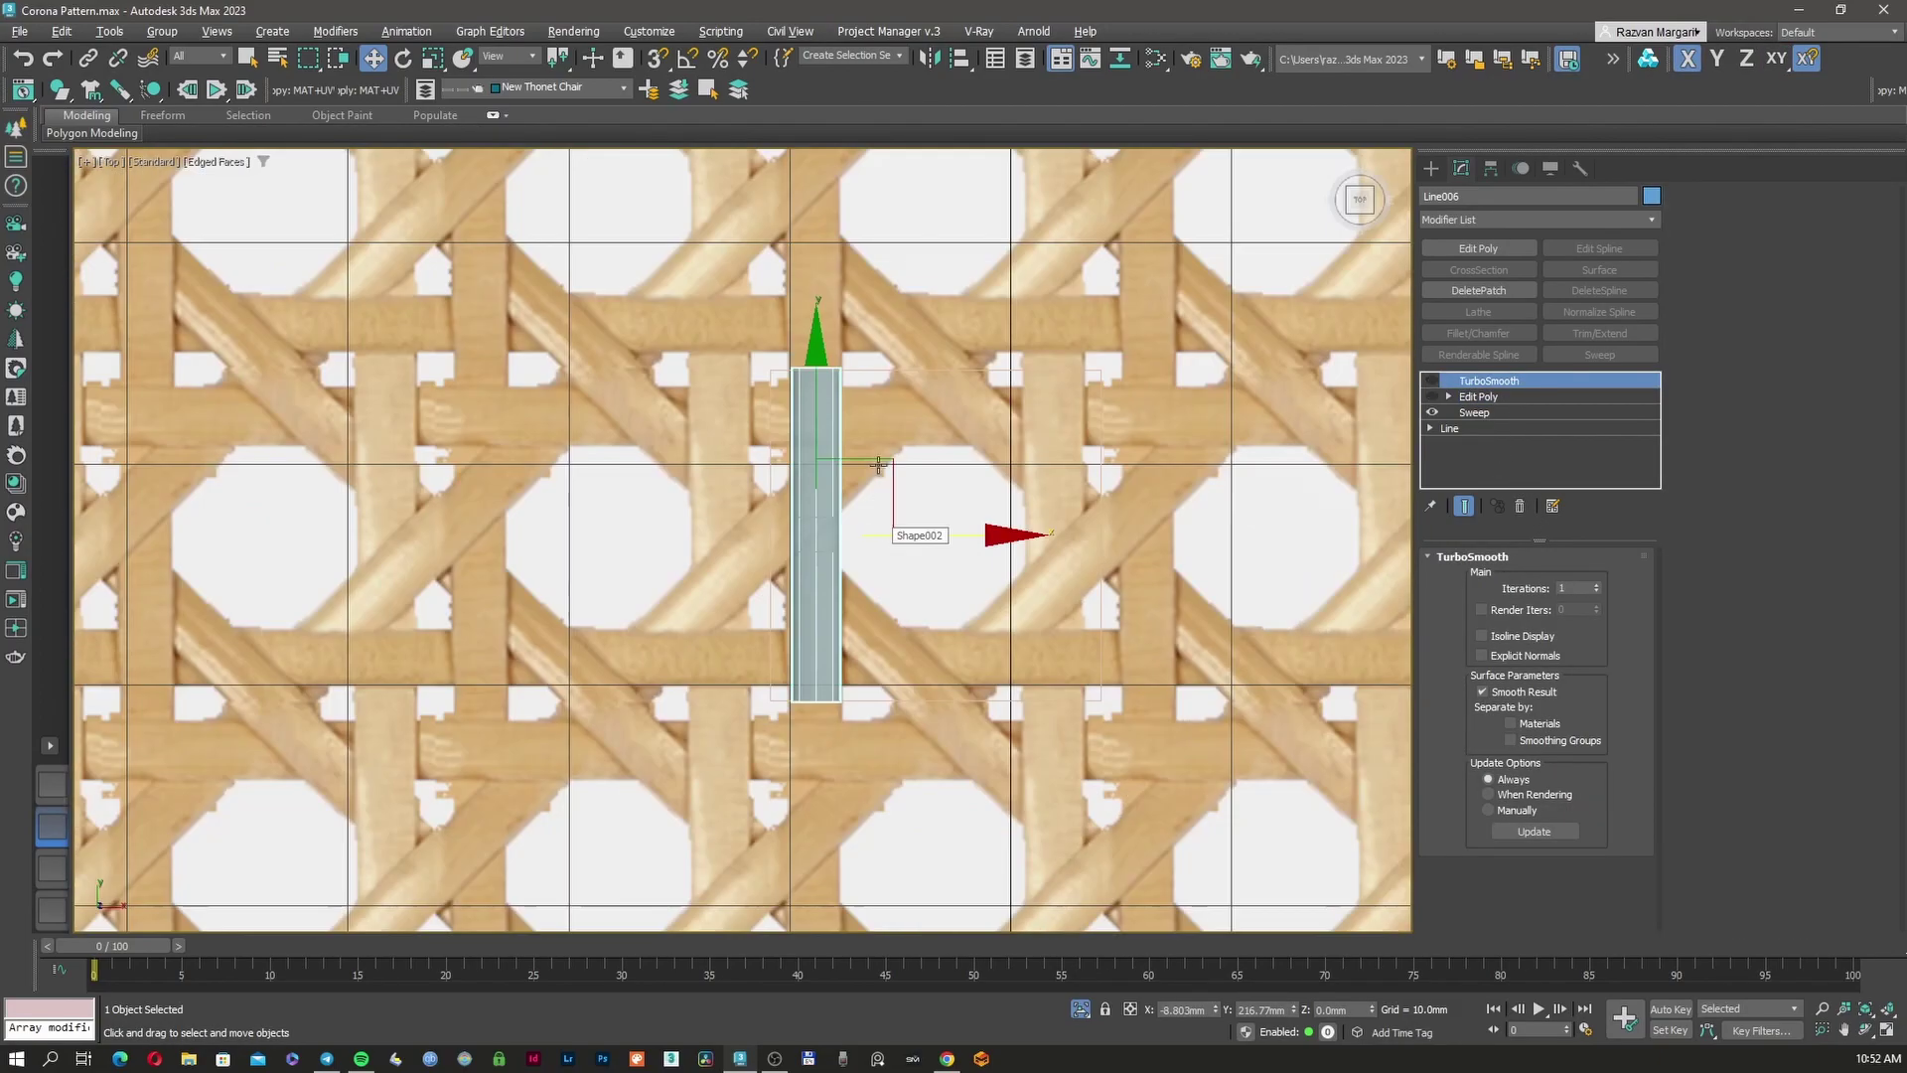
pyautogui.click(1474, 412)
pyautogui.click(1462, 427)
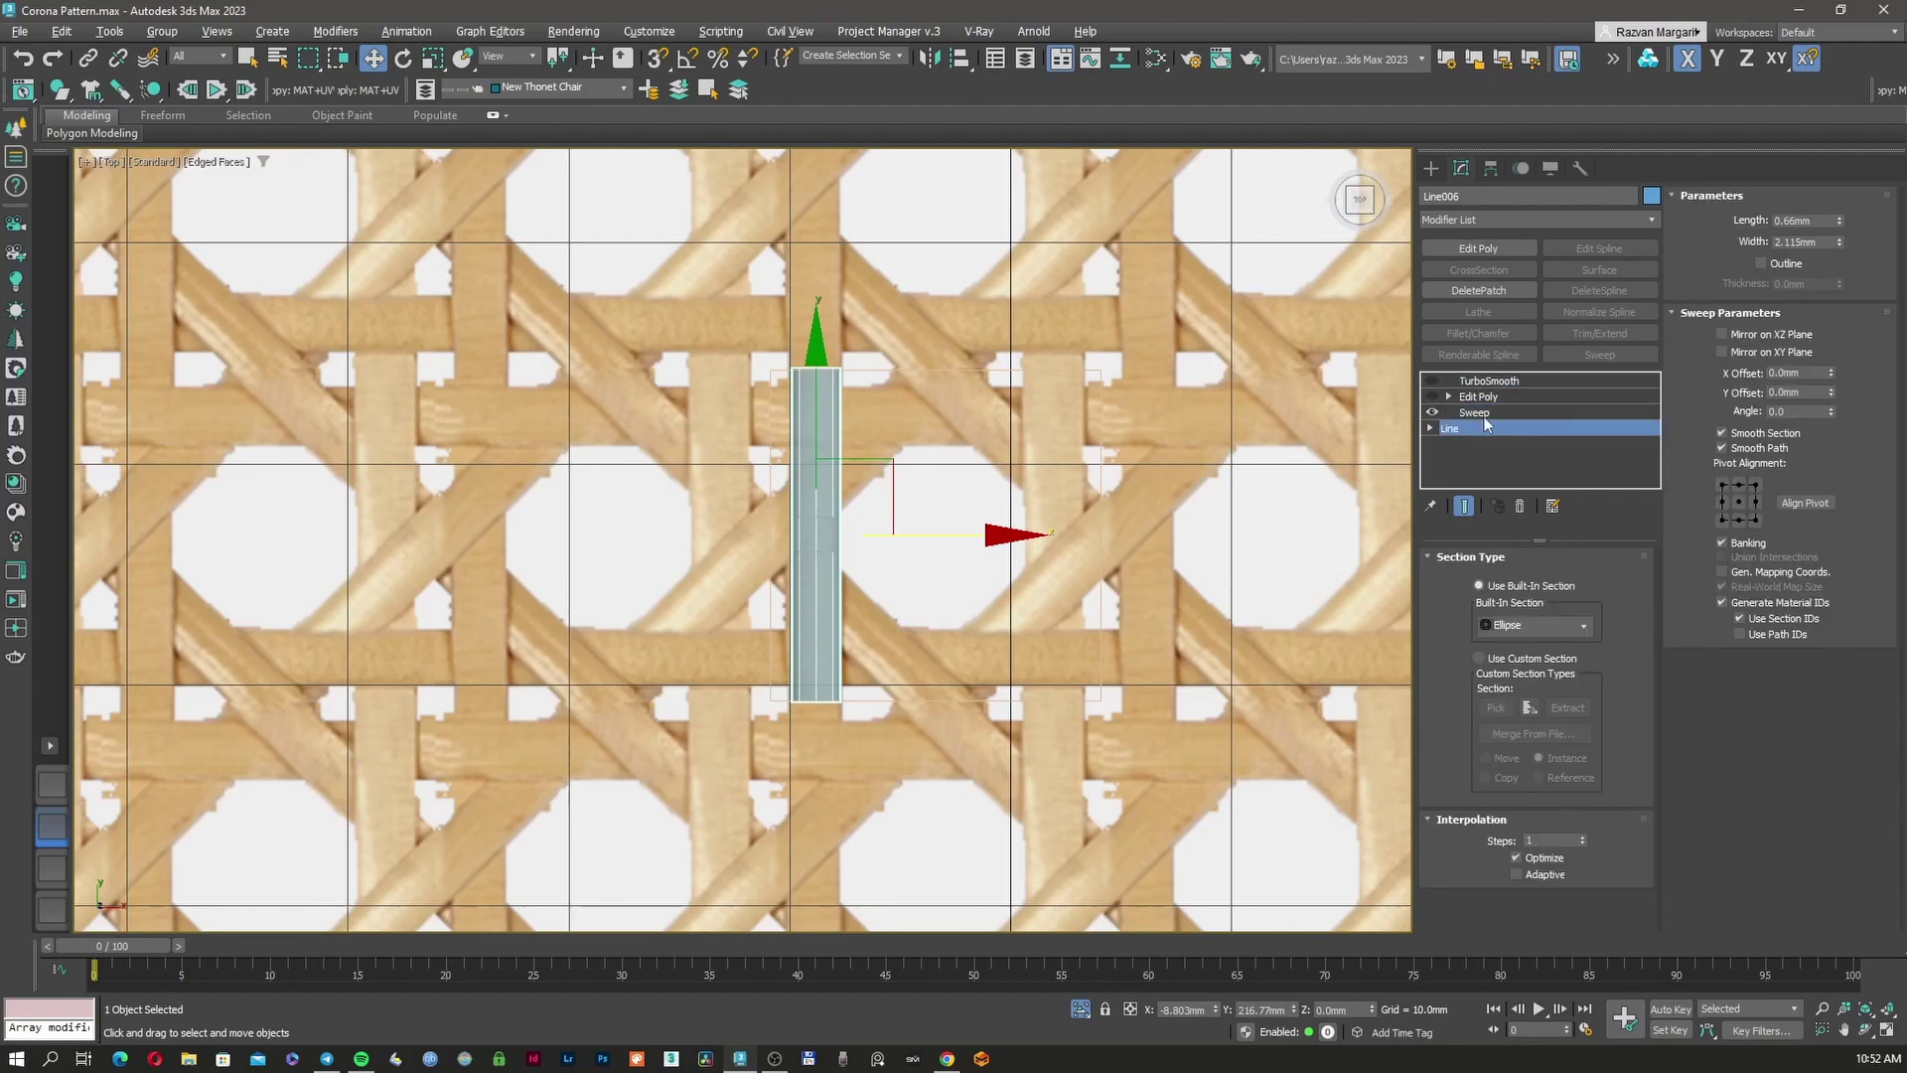
pyautogui.click(1589, 250)
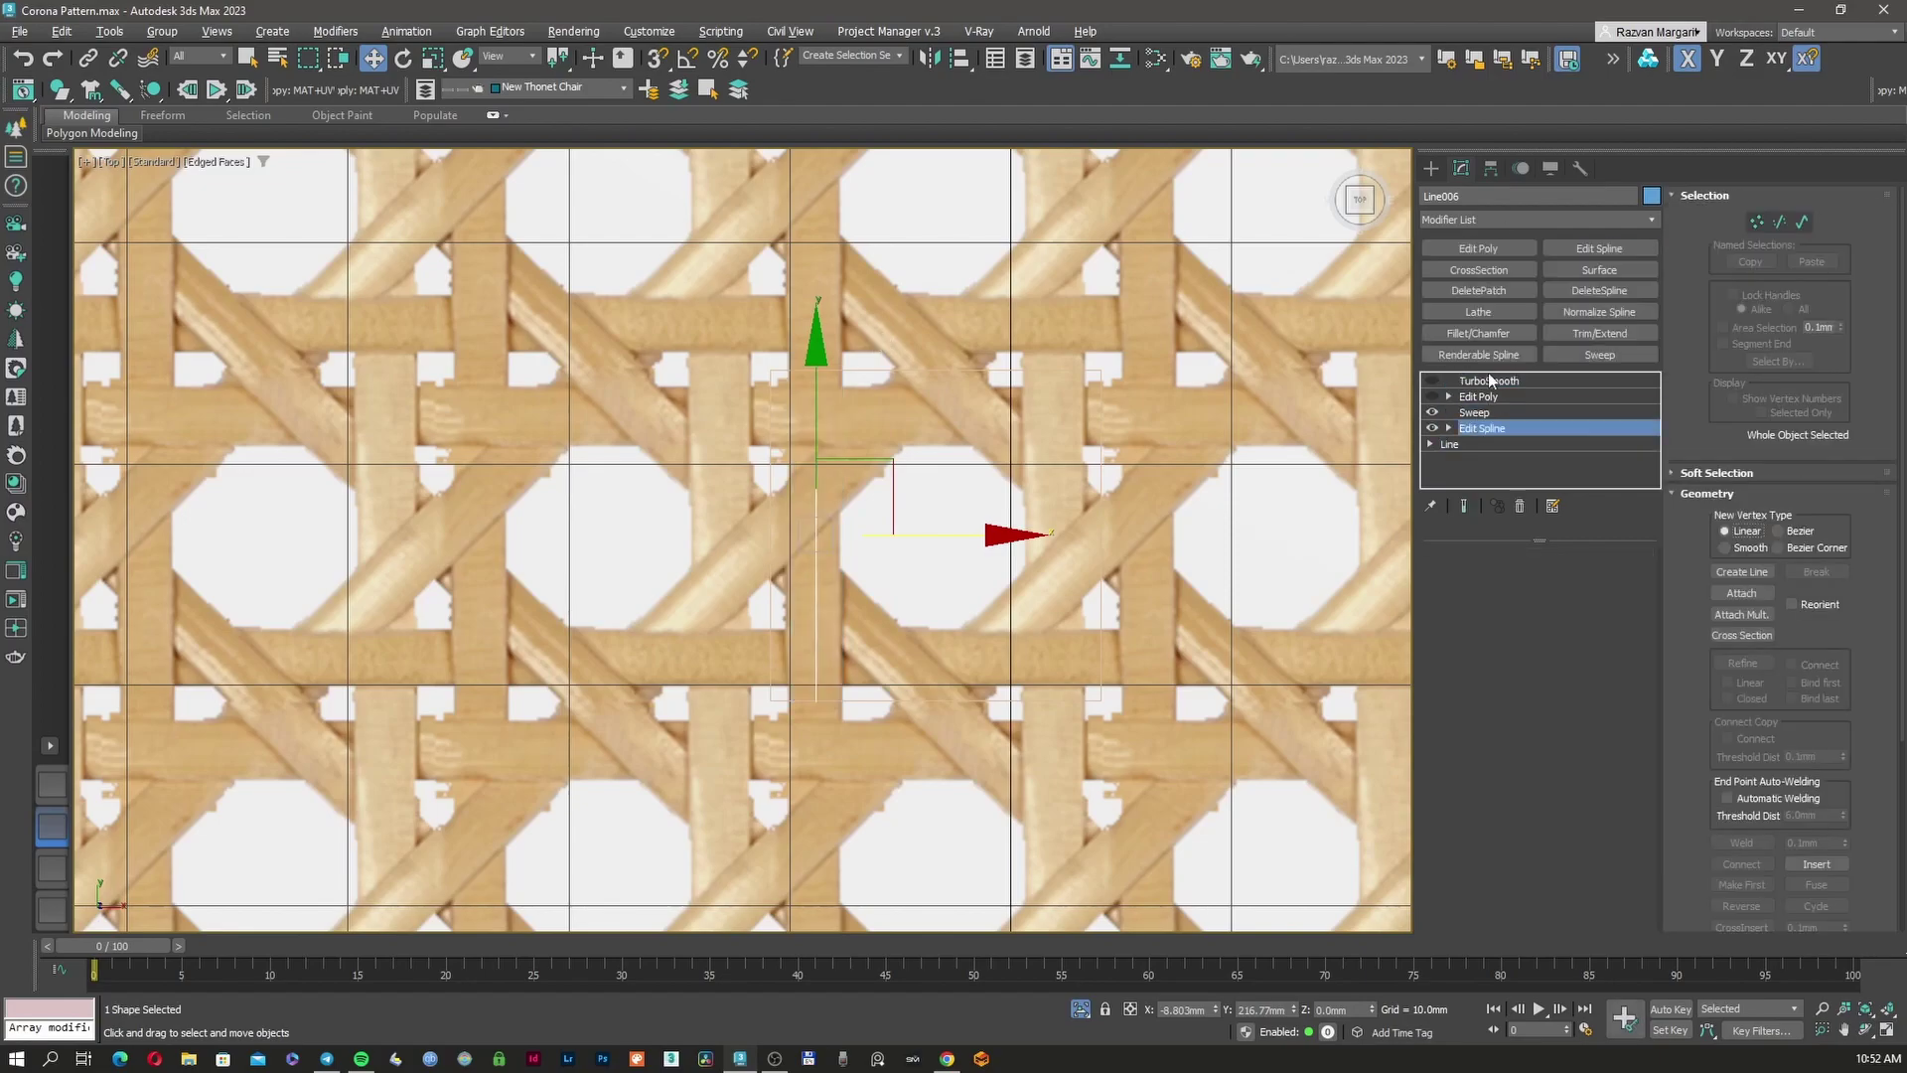
pyautogui.click(1463, 506)
pyautogui.click(1743, 365)
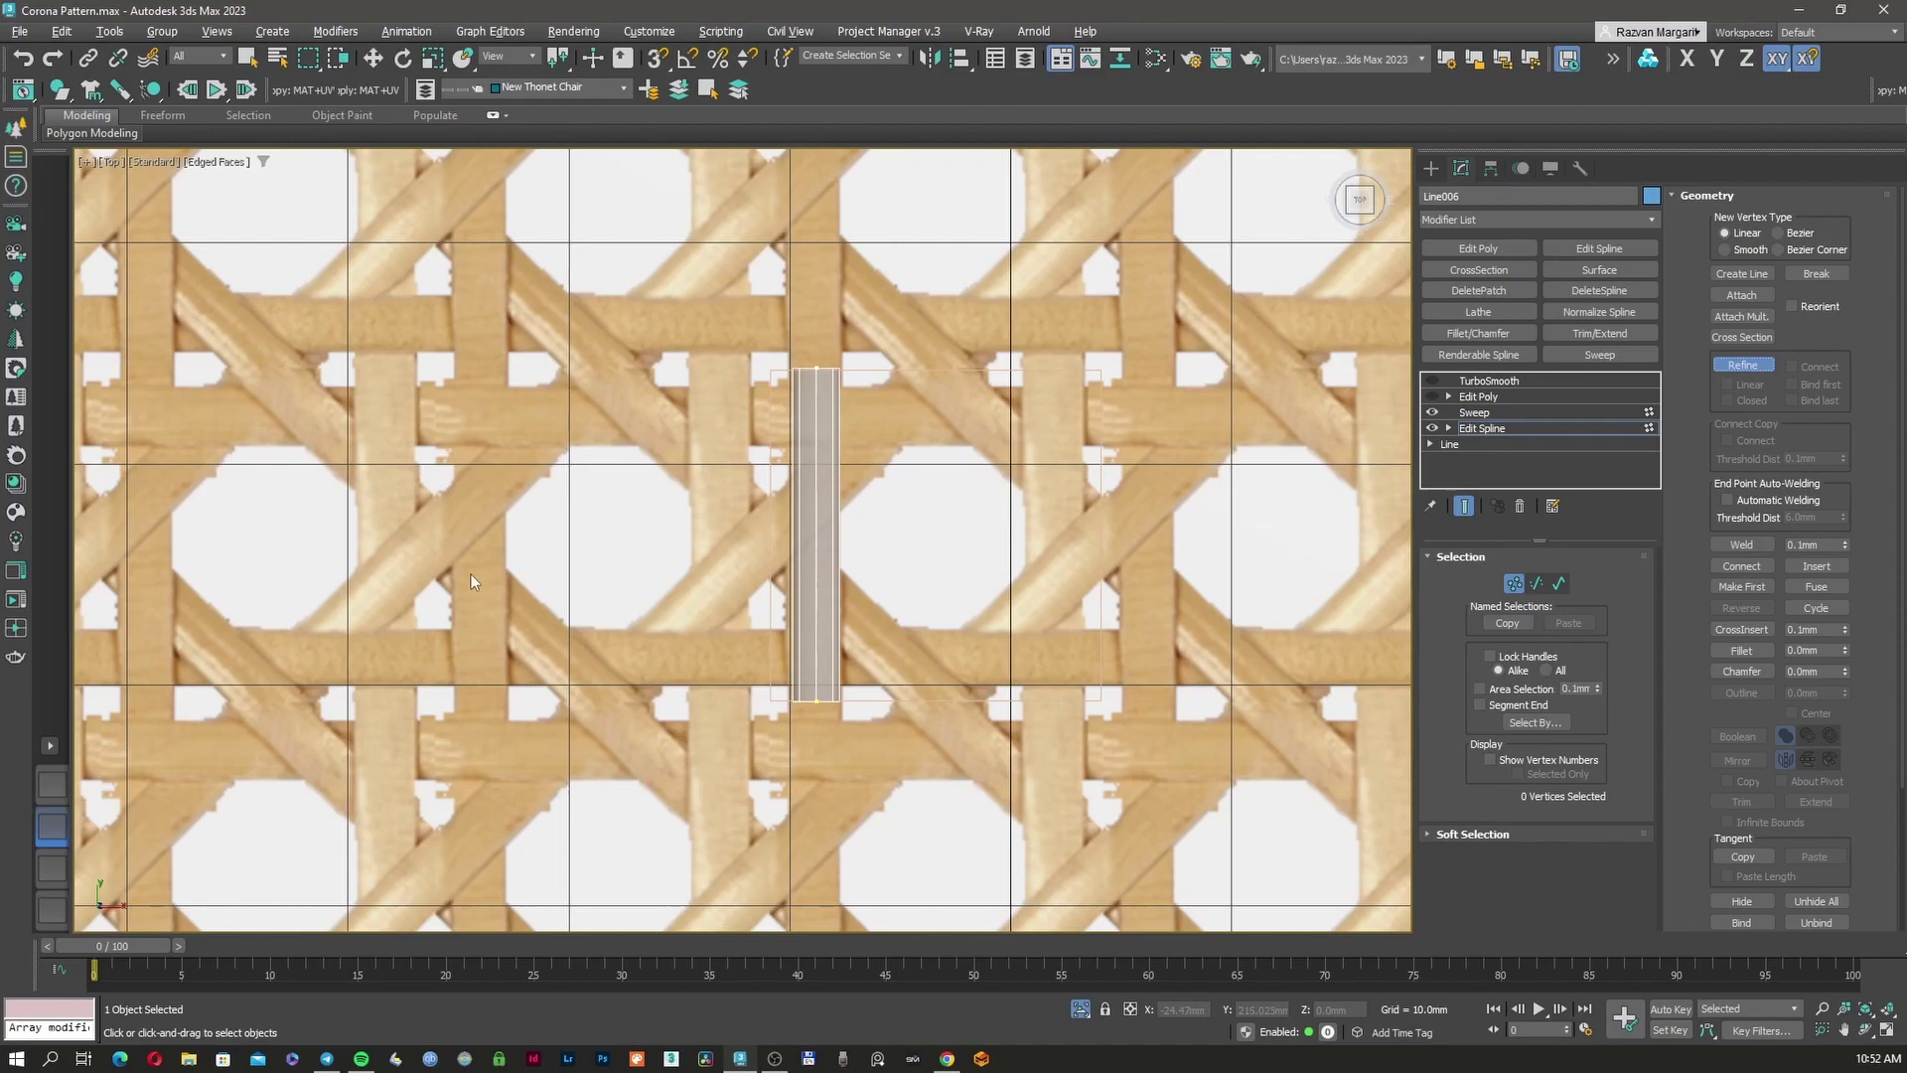
pyautogui.click(818, 573)
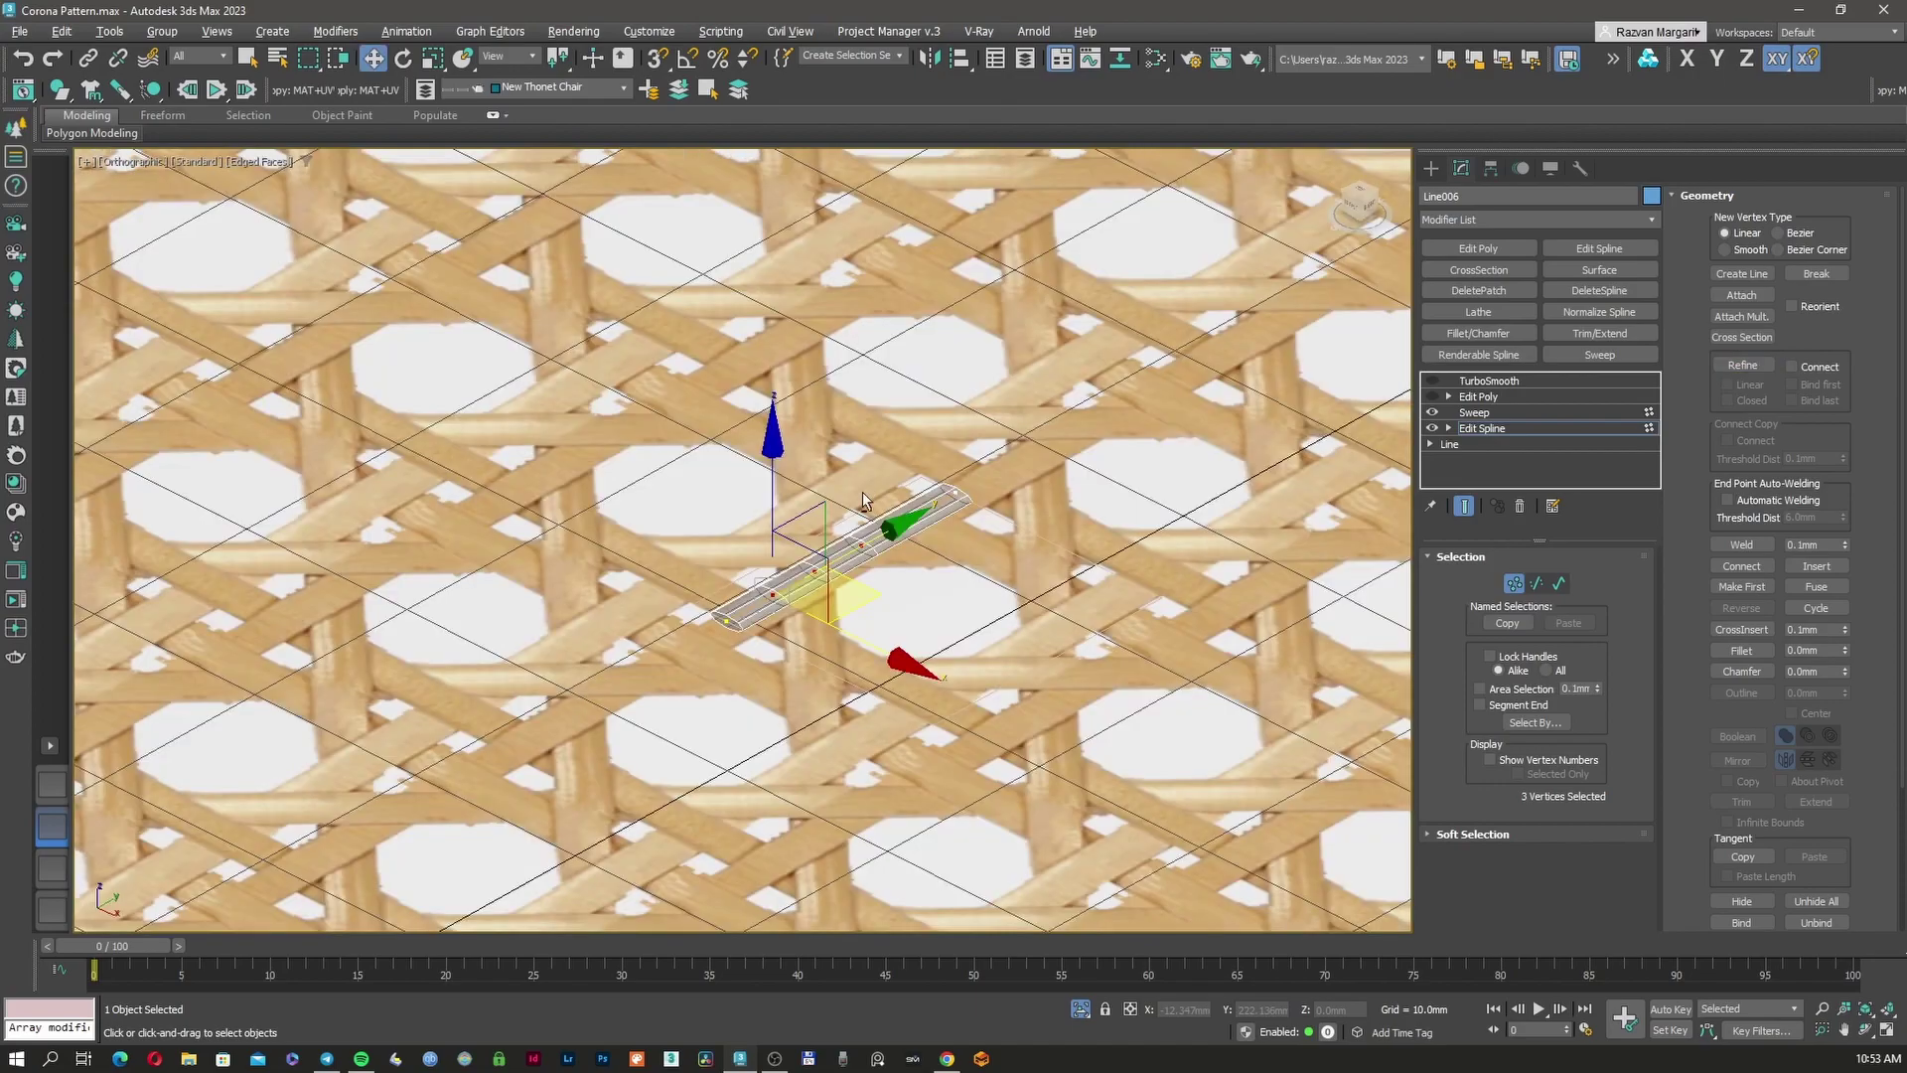
# Set the sweep ellipse's length to 0.6 mm and enable generated mapping coordinates
pyautogui.scroll(4, 816, 569)
pyautogui.moveTo(773, 595); pyautogui.dragTo(831, 577, button='middle')
pyautogui.scroll(-3, 816, 569)
pyautogui.click(1474, 412)
pyautogui.doubleClick(1824, 221)
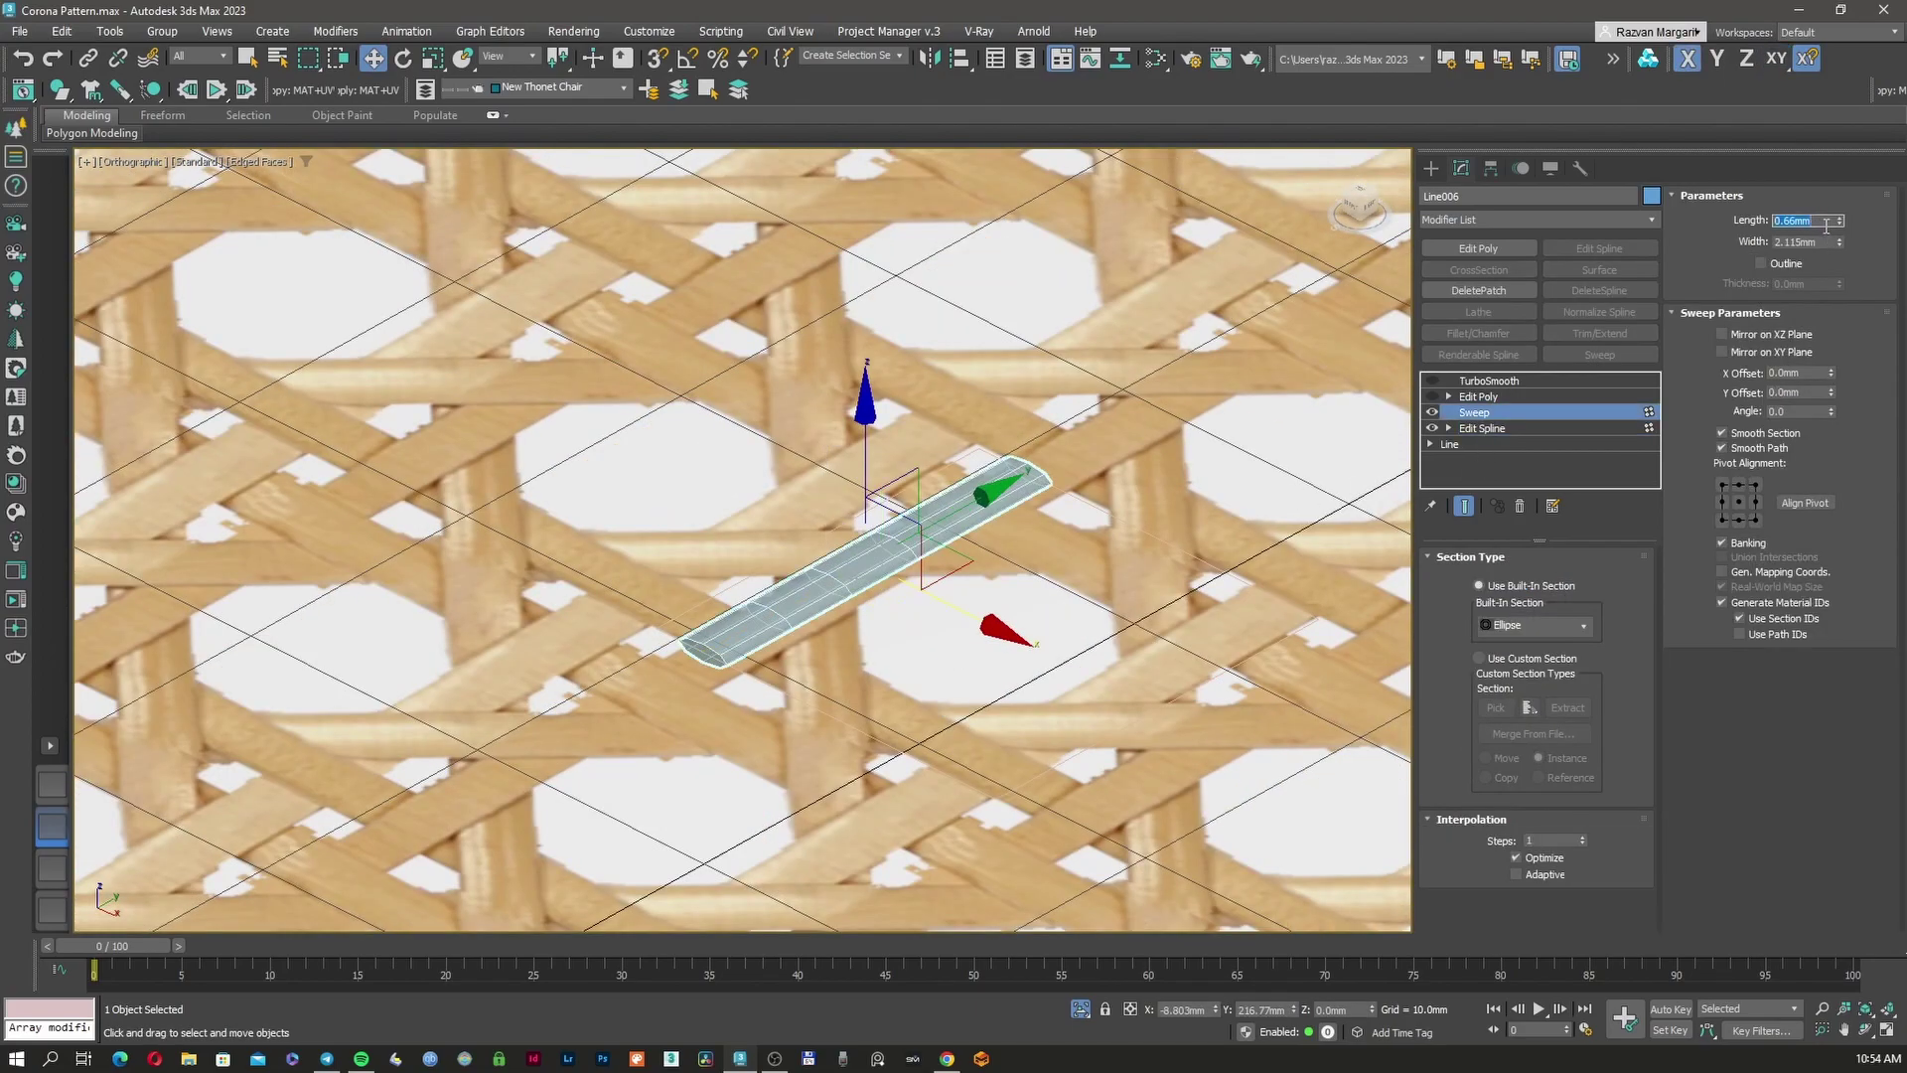
pyautogui.write('0.6')
pyautogui.press('Return')
pyautogui.keyDown('alt'); pyautogui.moveTo(830, 528); pyautogui.dragTo(918, 571, button='middle'); pyautogui.keyUp('alt')
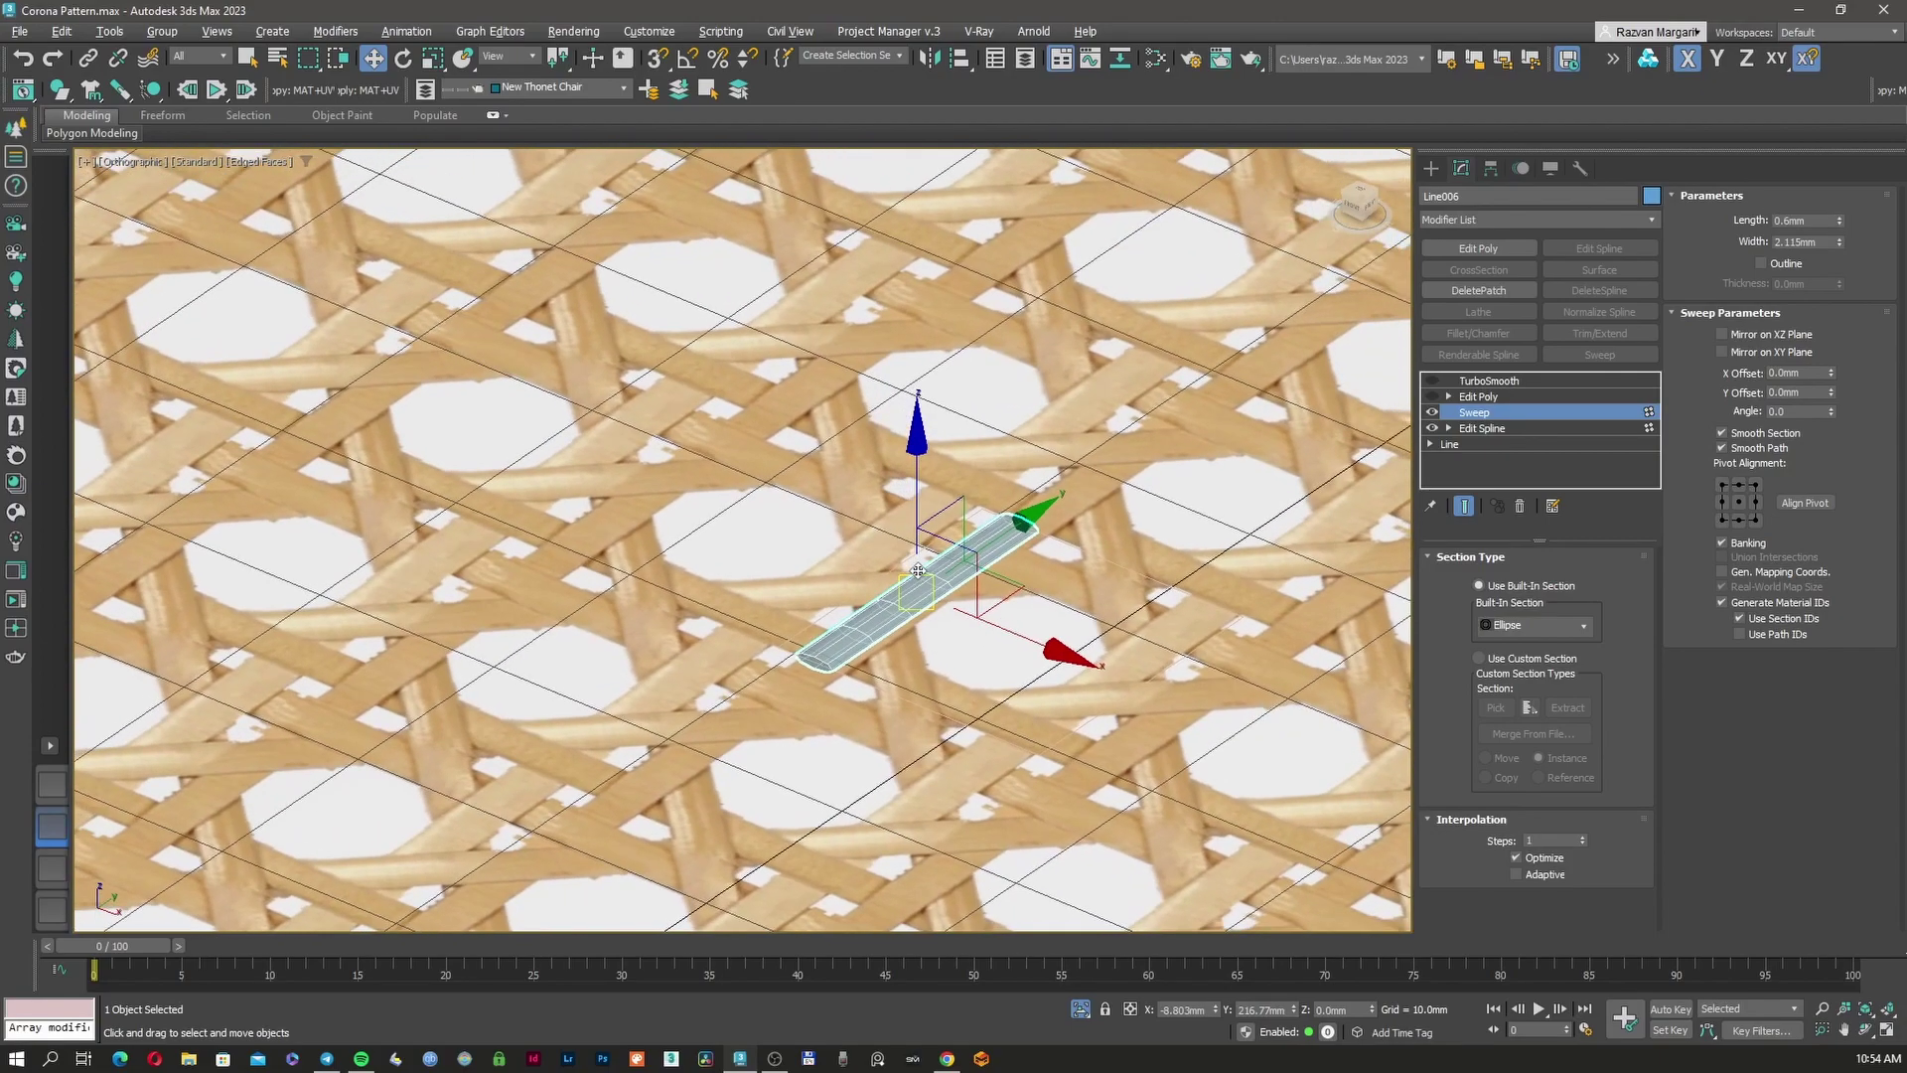
pyautogui.scroll(-2, 930, 571)
pyautogui.click(1723, 572)
# Try to raise the middle vertex of the strip's line freehand along Z
pyautogui.scroll(4, 949, 581)
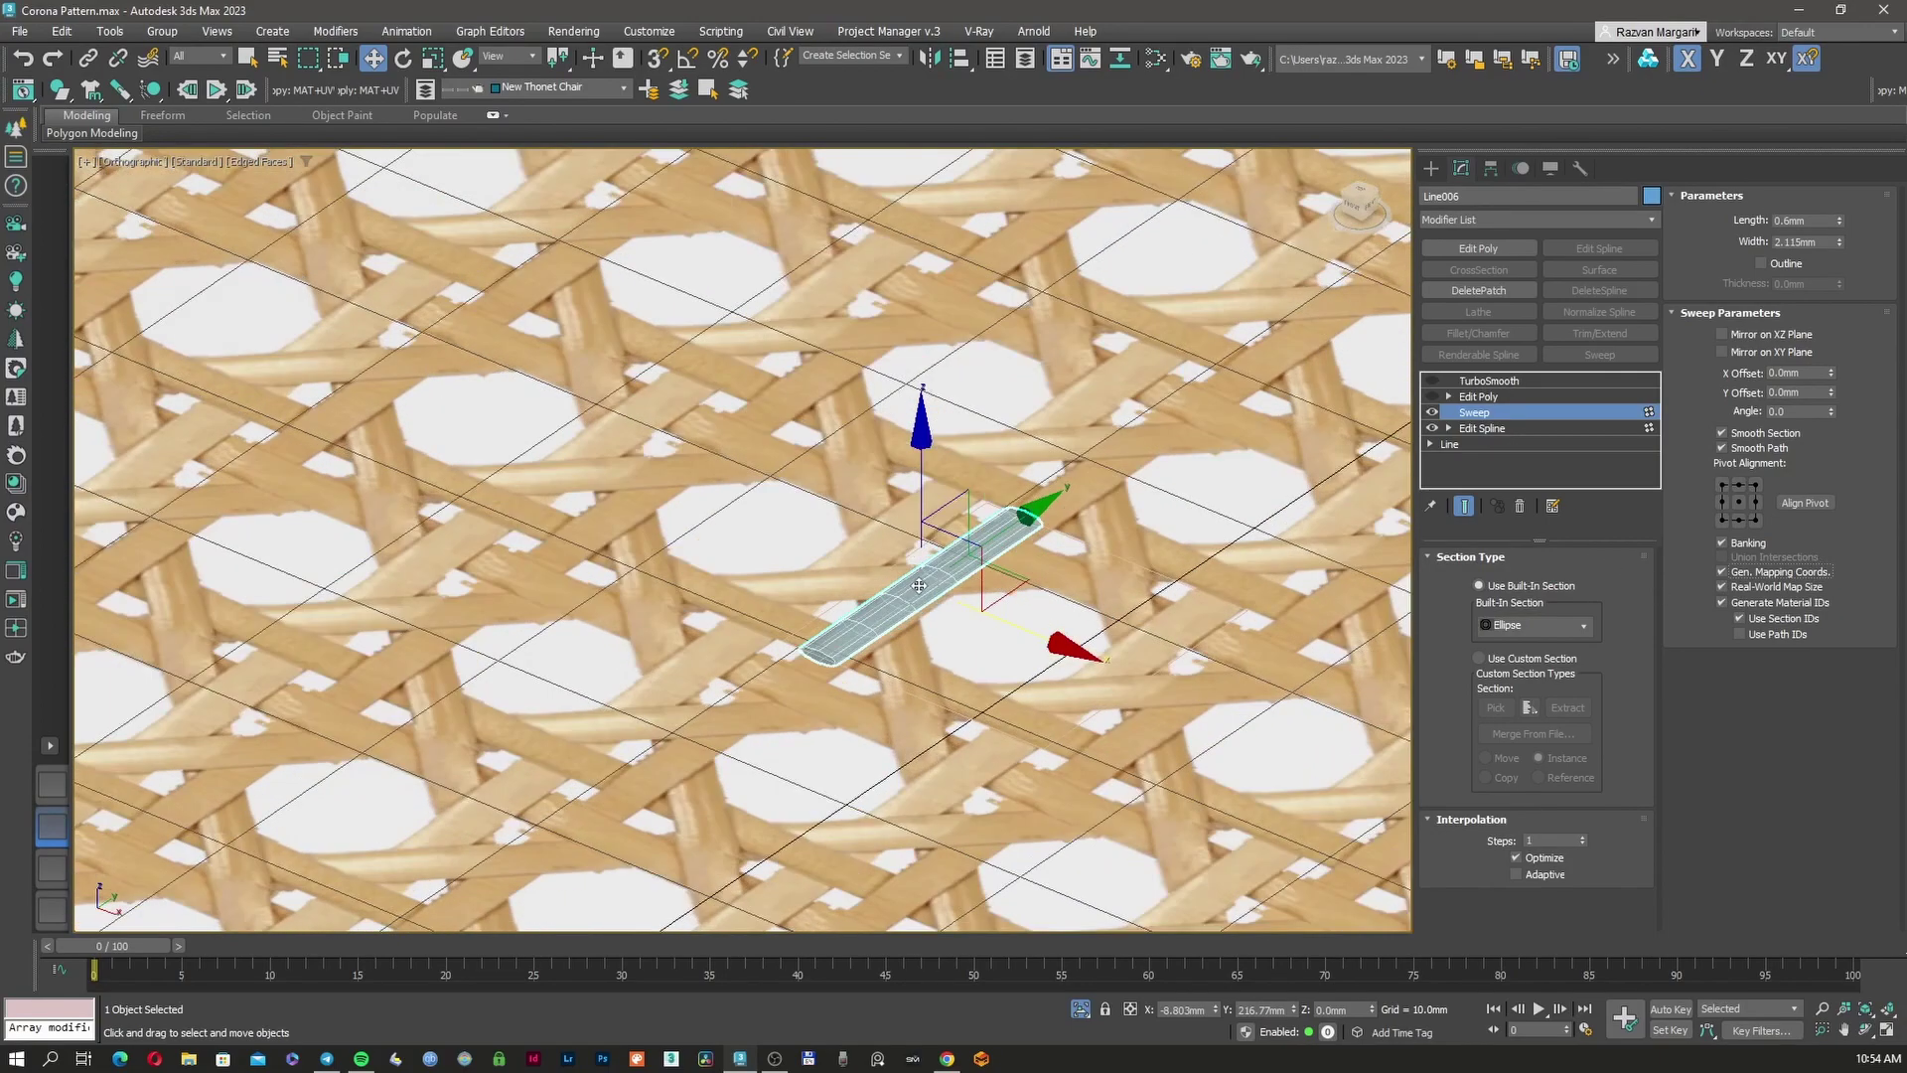
pyautogui.scroll(-5, 948, 581)
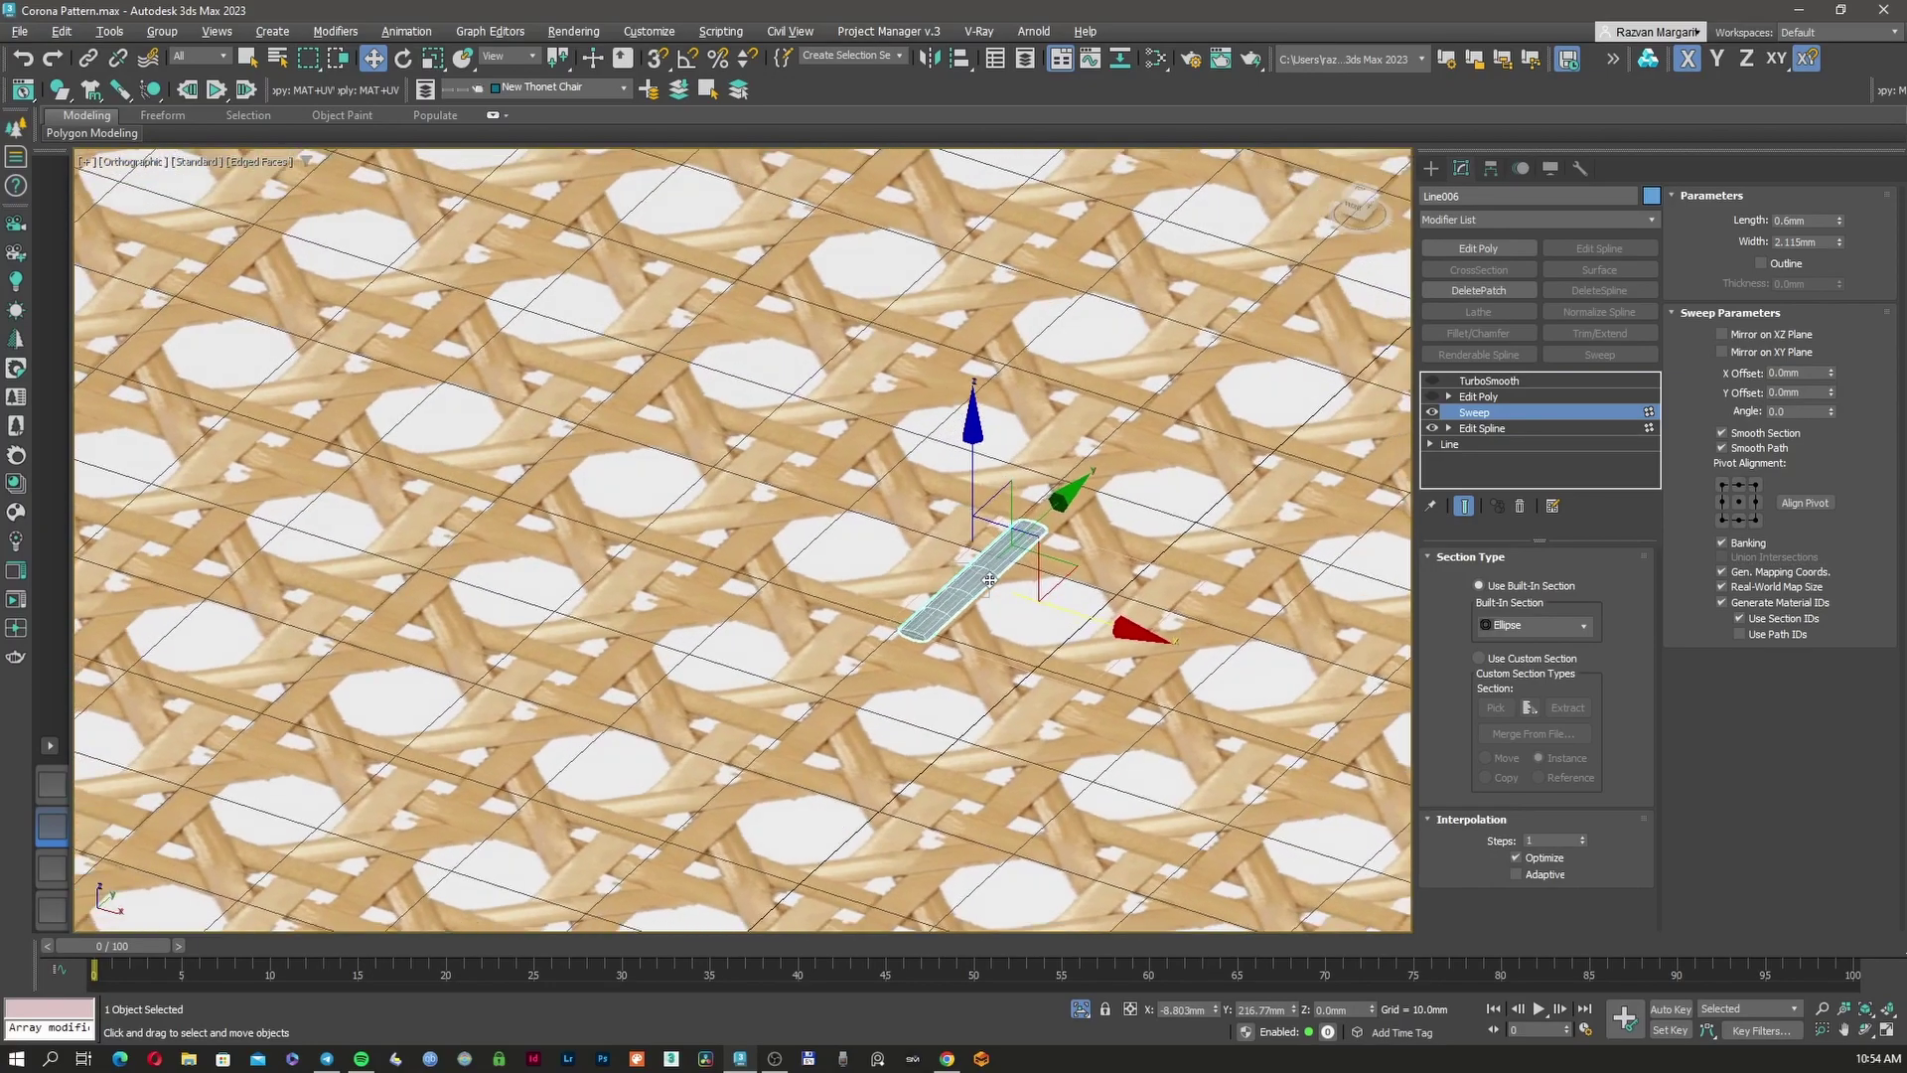
pyautogui.scroll(3, 983, 576)
pyautogui.scroll(2, 985, 575)
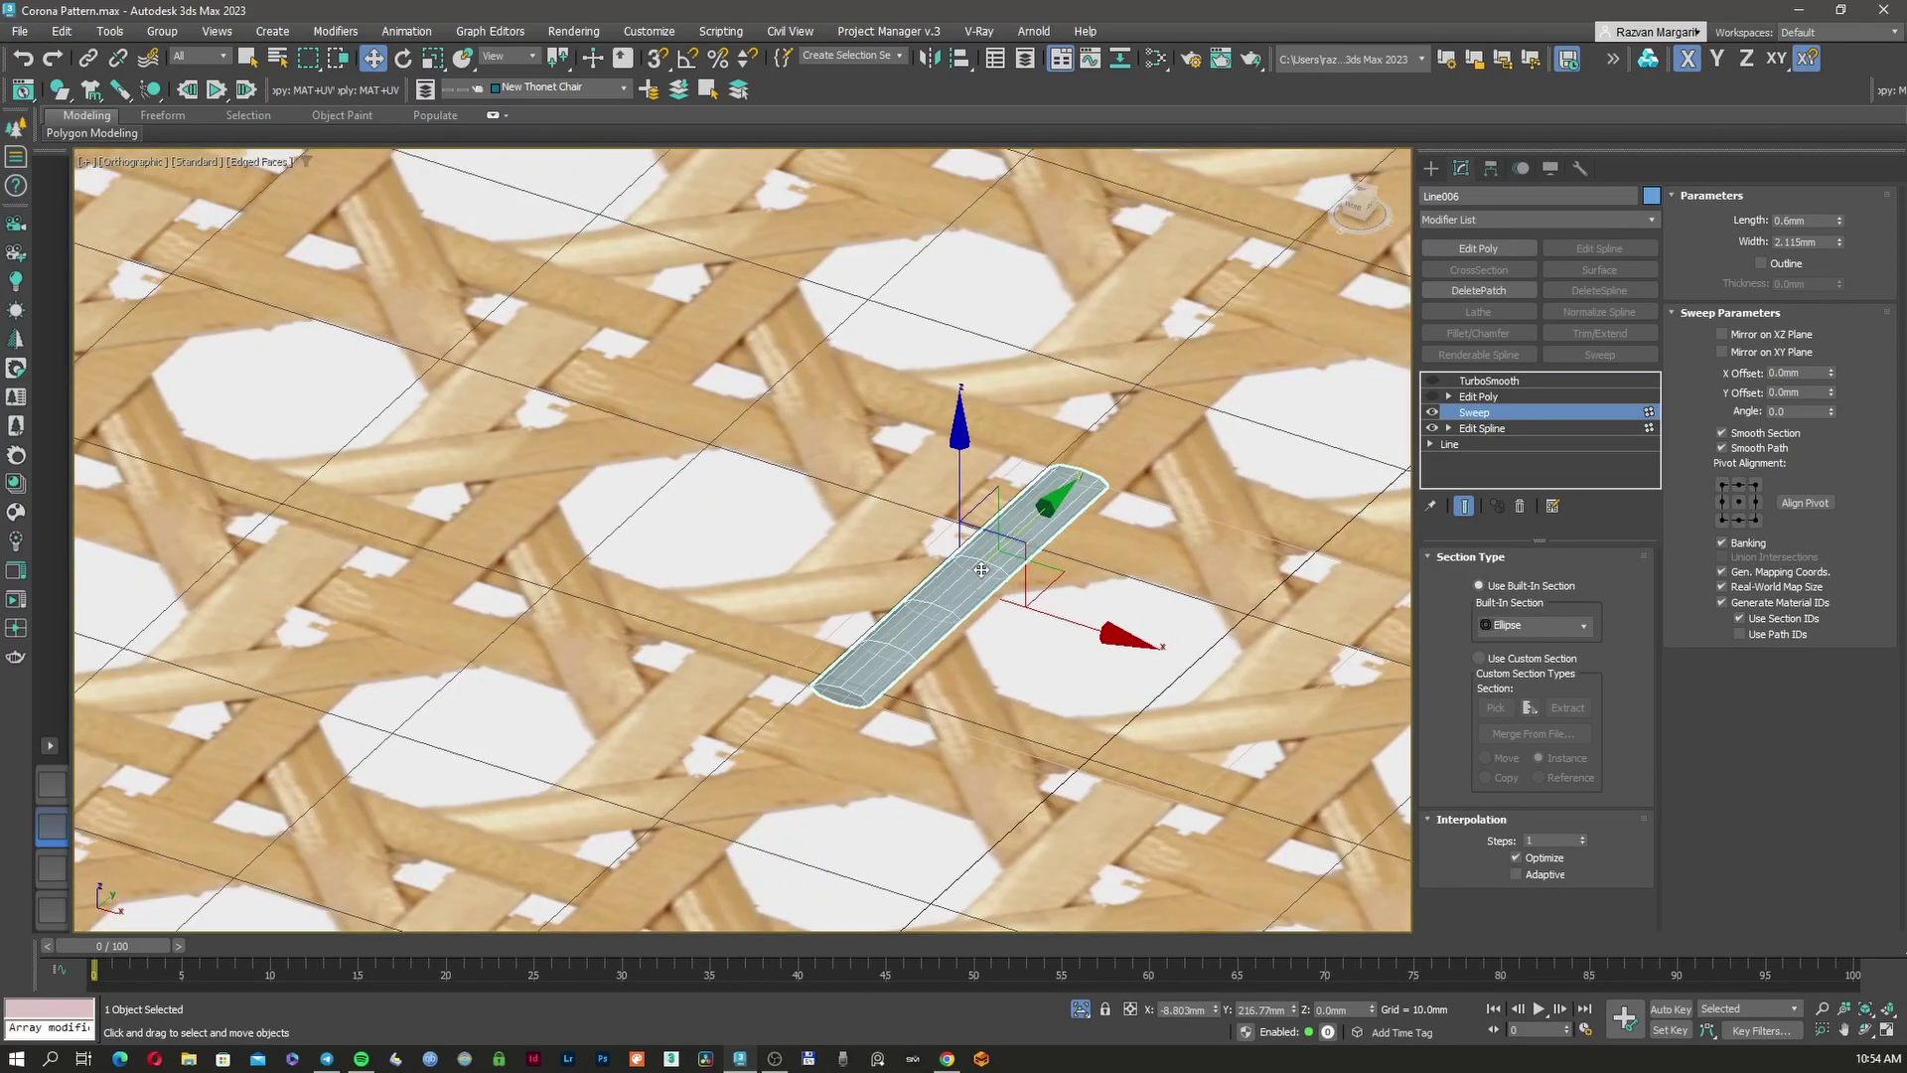
pyautogui.keyDown('alt'); pyautogui.moveTo(981, 570); pyautogui.dragTo(983, 585, button='middle'); pyautogui.keyUp('alt')
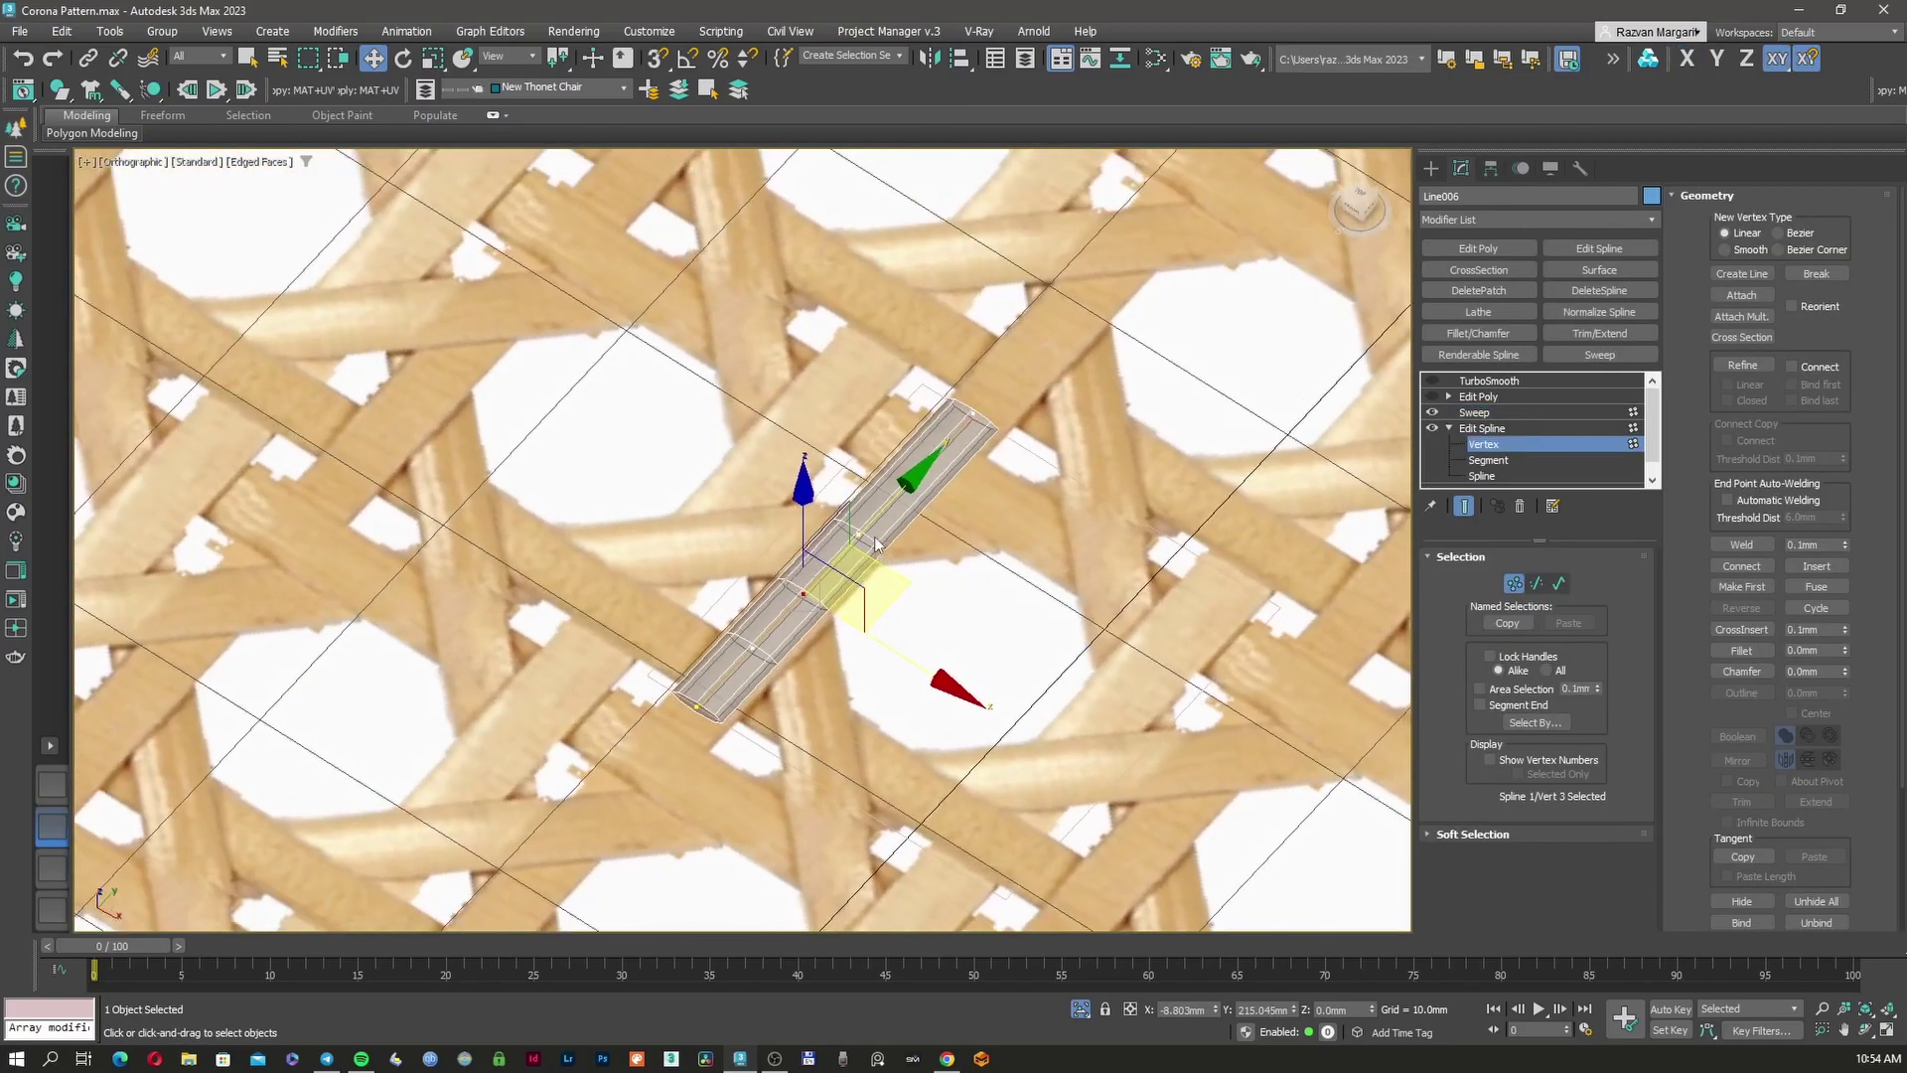
pyautogui.keyDown('alt'); pyautogui.moveTo(1063, 860); pyautogui.dragTo(1057, 840, button='middle'); pyautogui.keyUp('alt')
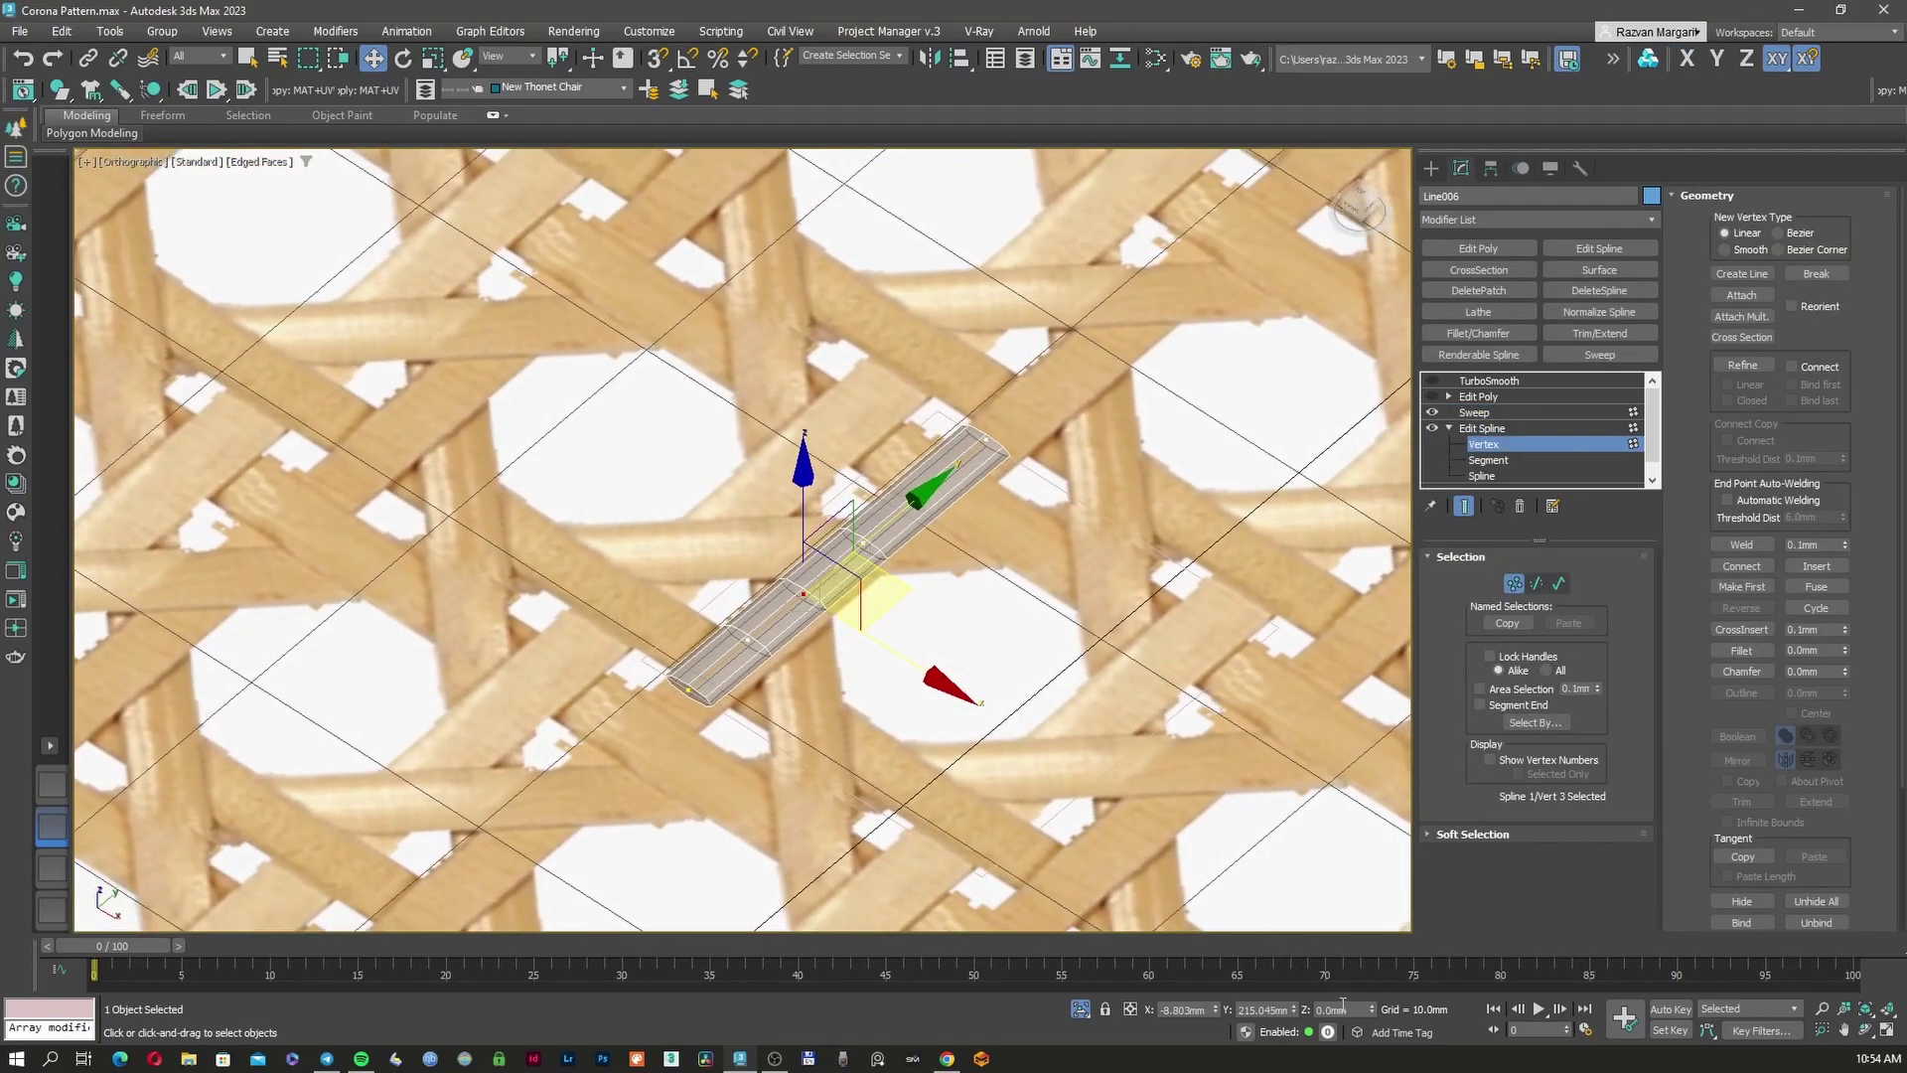
pyautogui.scroll(2, 792, 648)
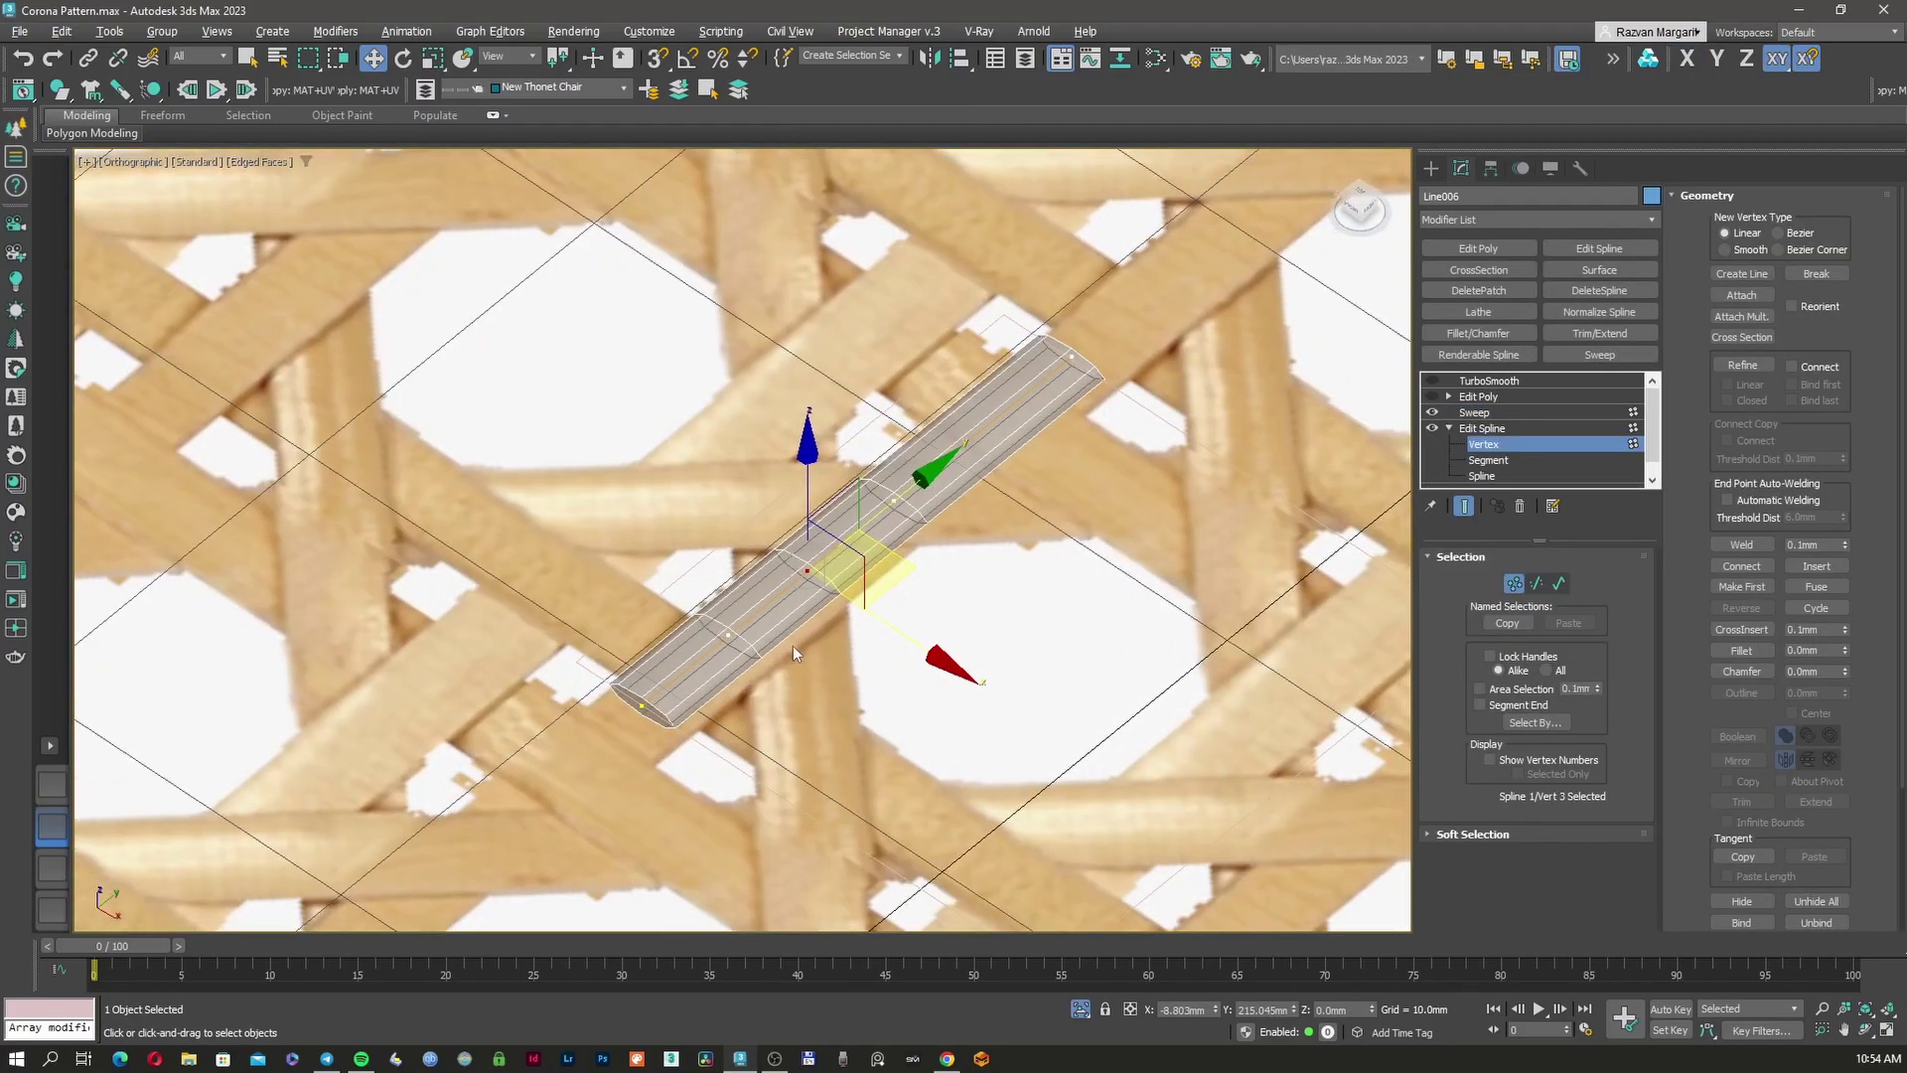
pyautogui.keyDown('alt'); pyautogui.moveTo(795, 648); pyautogui.dragTo(784, 616, button='middle'); pyautogui.keyUp('alt')
pyautogui.moveTo(807, 452); pyautogui.dragTo(813, 411)
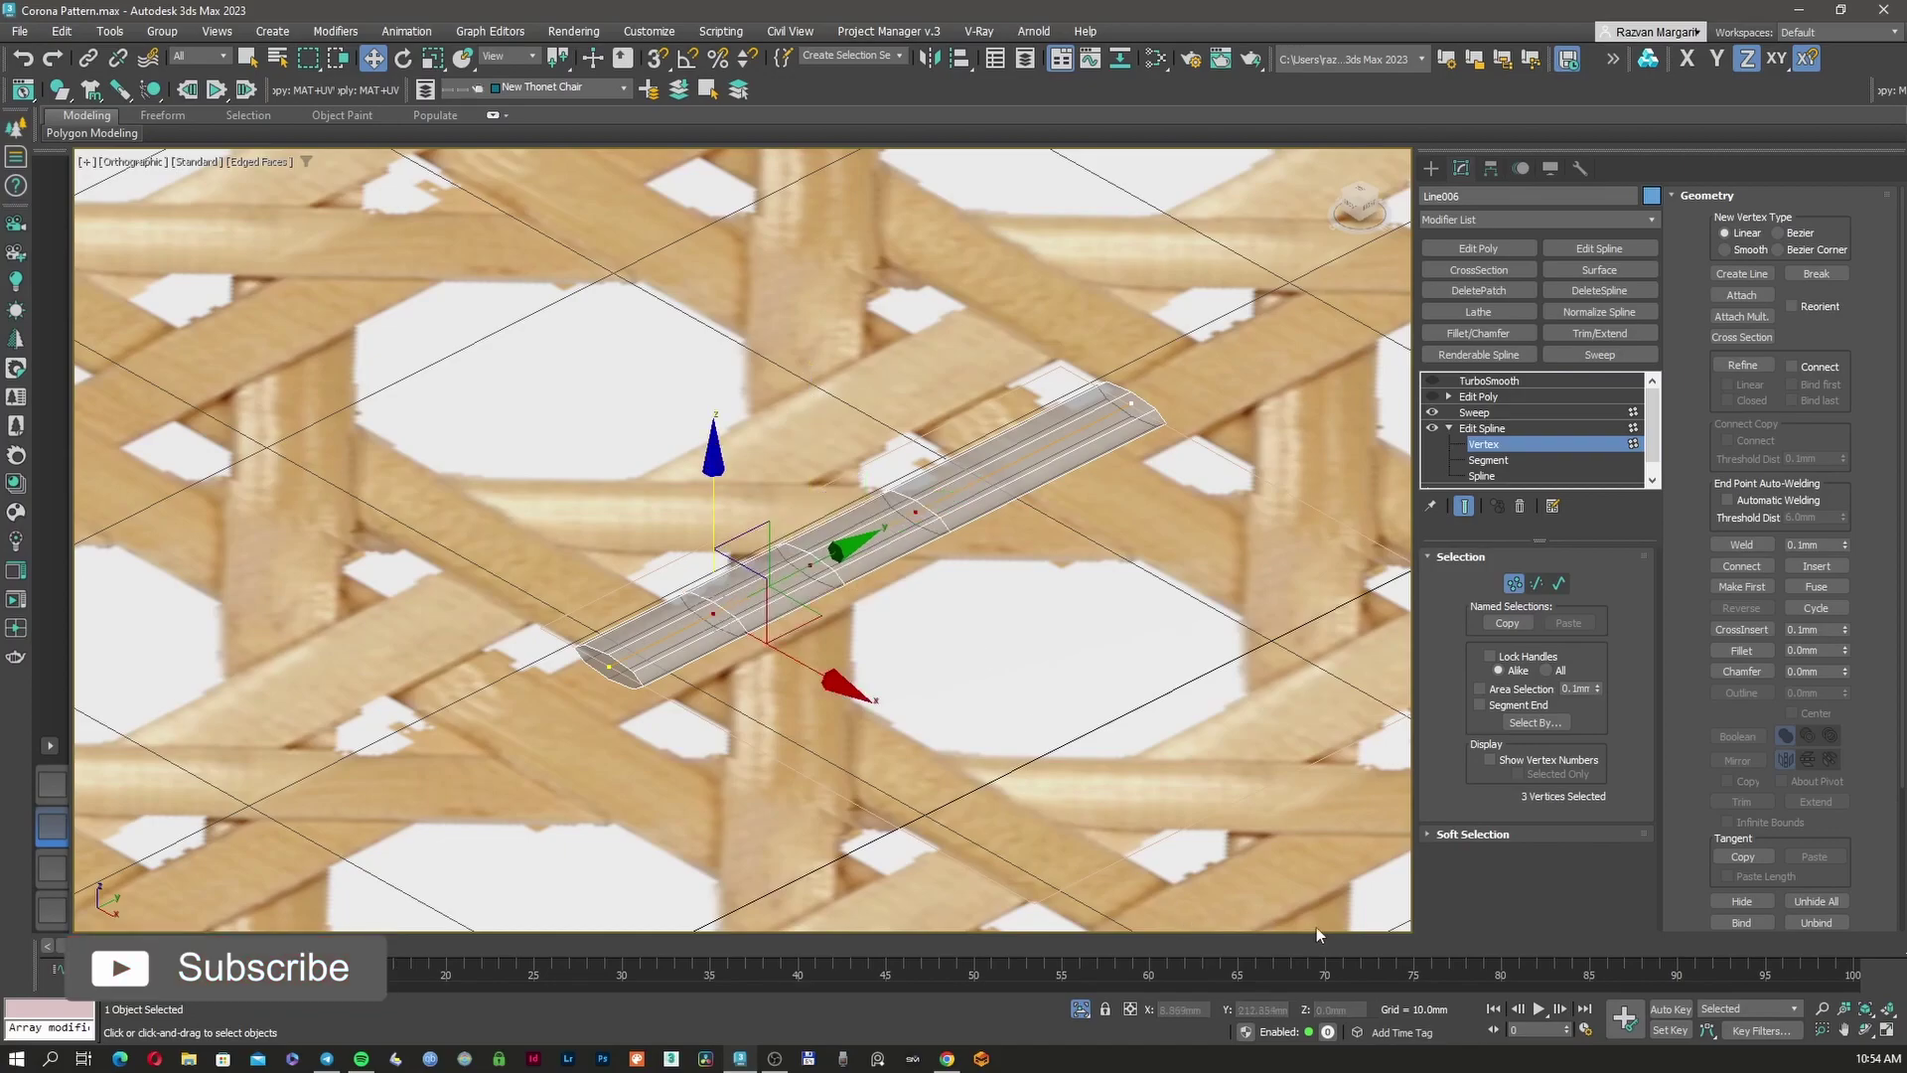
# Raise the three intermediate vertices of the strip's line by a relative Z offset of 0.3 mm
pyautogui.rightClick(851, 548)
pyautogui.click(878, 568)
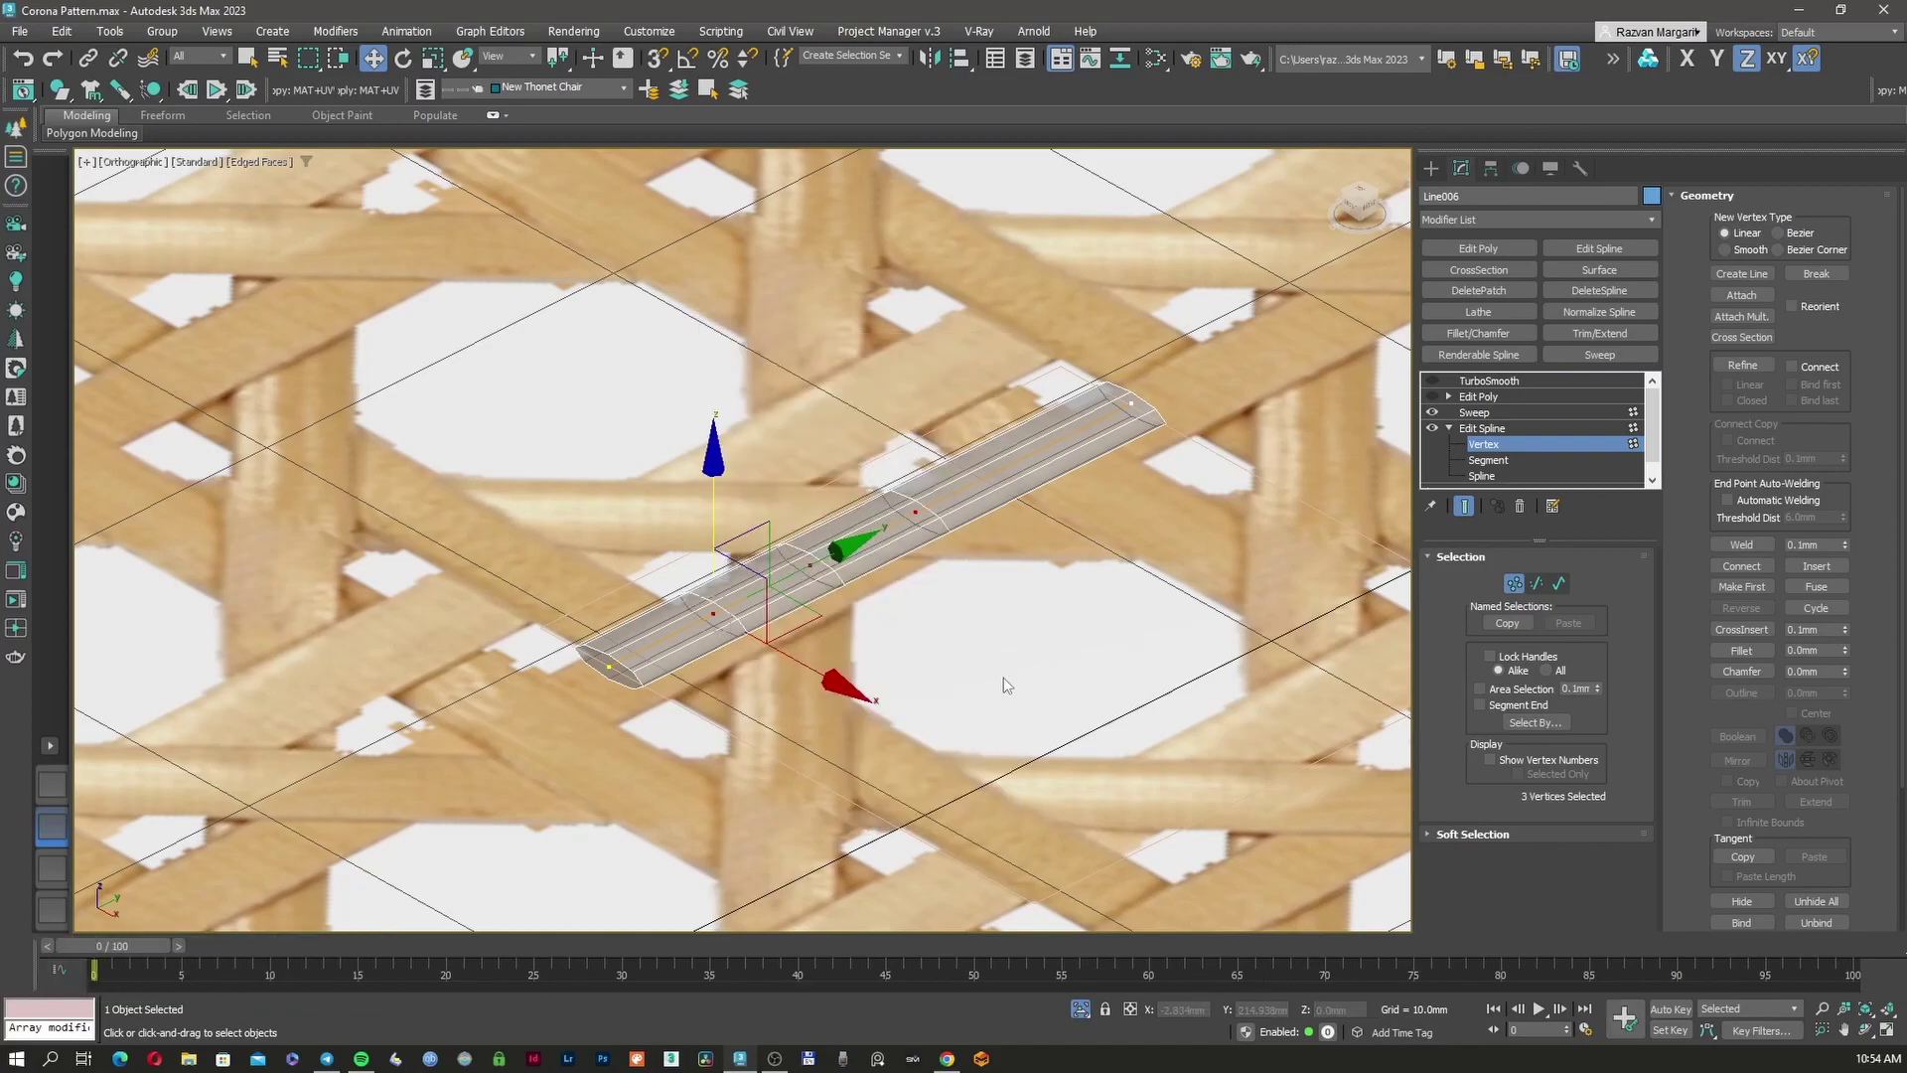
pyautogui.click(1131, 1009)
pyautogui.doubleClick(1336, 1010)
pyautogui.write('0.3')
pyautogui.press('Return')
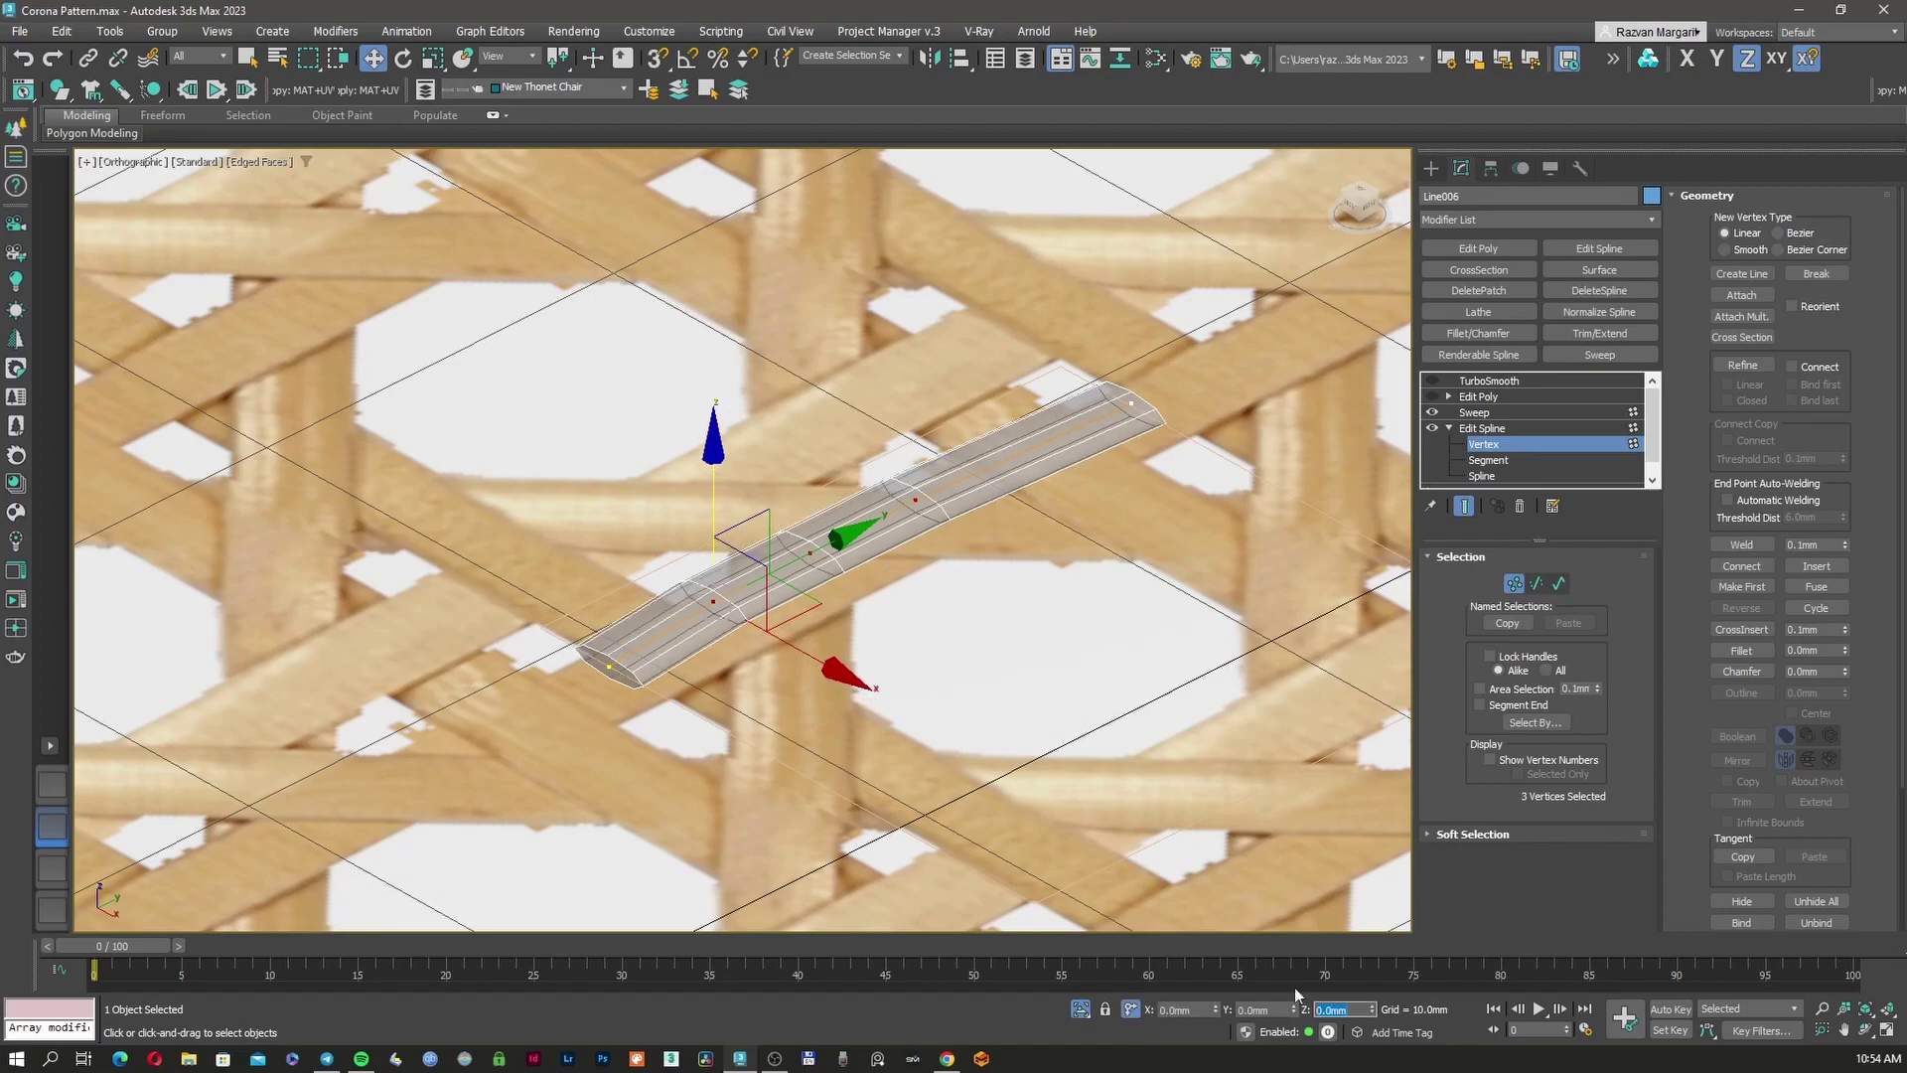
# Select only the middle vertex of the strip's line and raise it slightly further with a relative Z offset
pyautogui.click(811, 552)
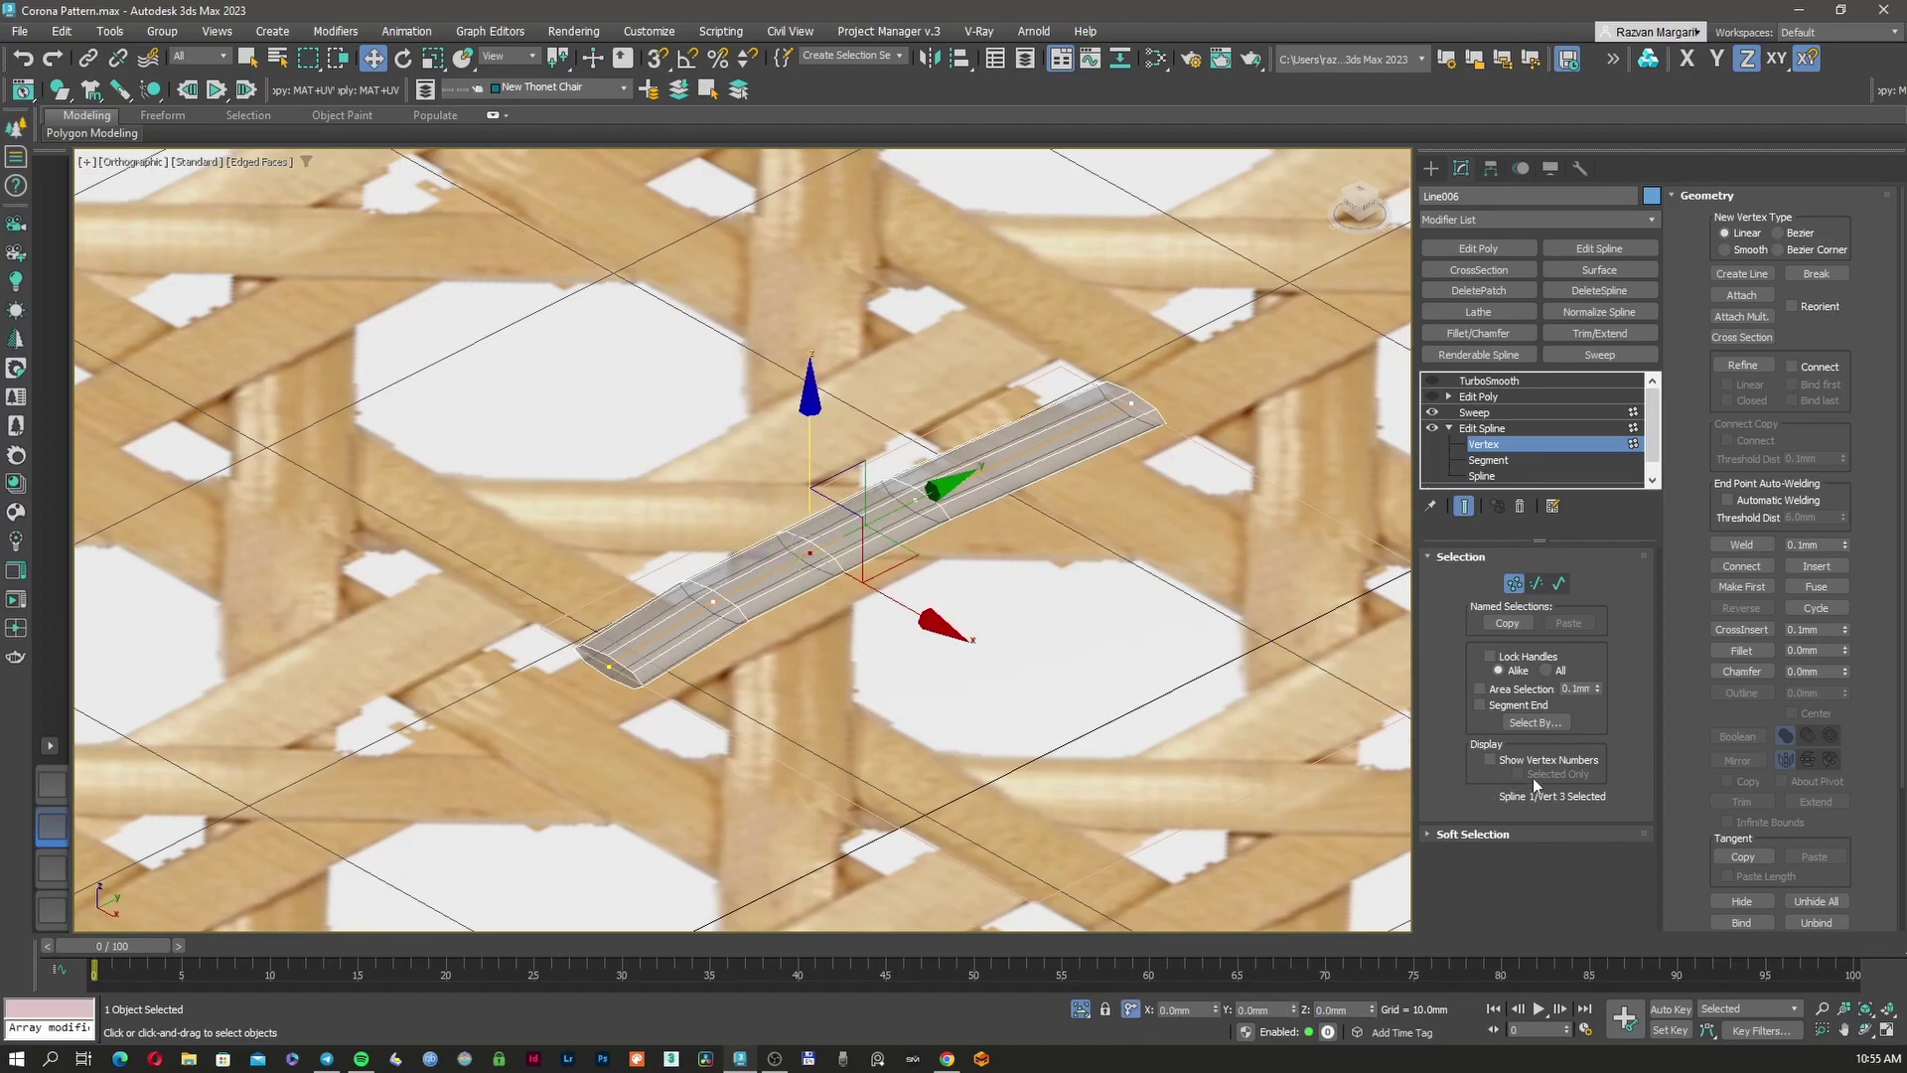
pyautogui.click(1358, 1009)
pyautogui.write('1')
pyautogui.press('Return')
# In the top view, draw a straight line about 10.8 mm long along the diagonal cane strand crossing the vertical strip
pyautogui.keyDown('alt'); pyautogui.moveTo(902, 630); pyautogui.dragTo(987, 628, button='middle'); pyautogui.keyUp('alt')
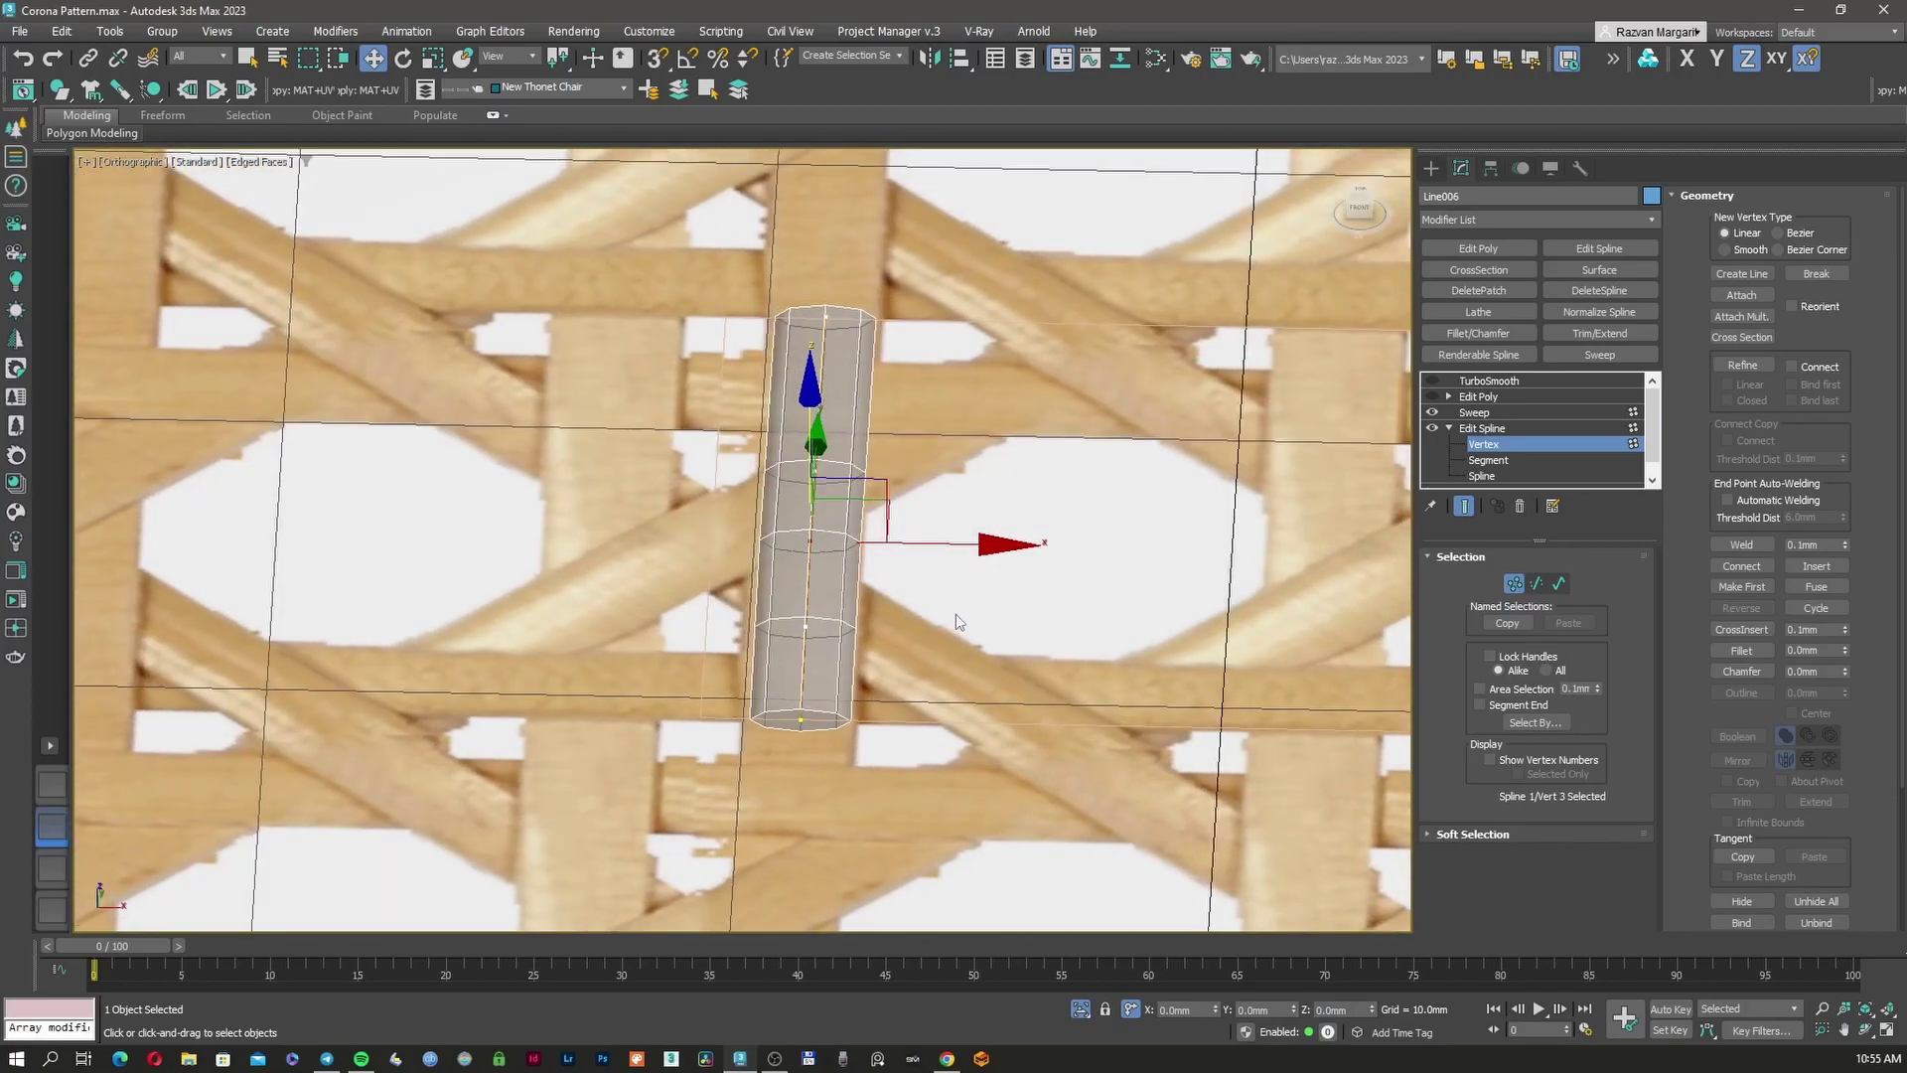
pyautogui.press('t')
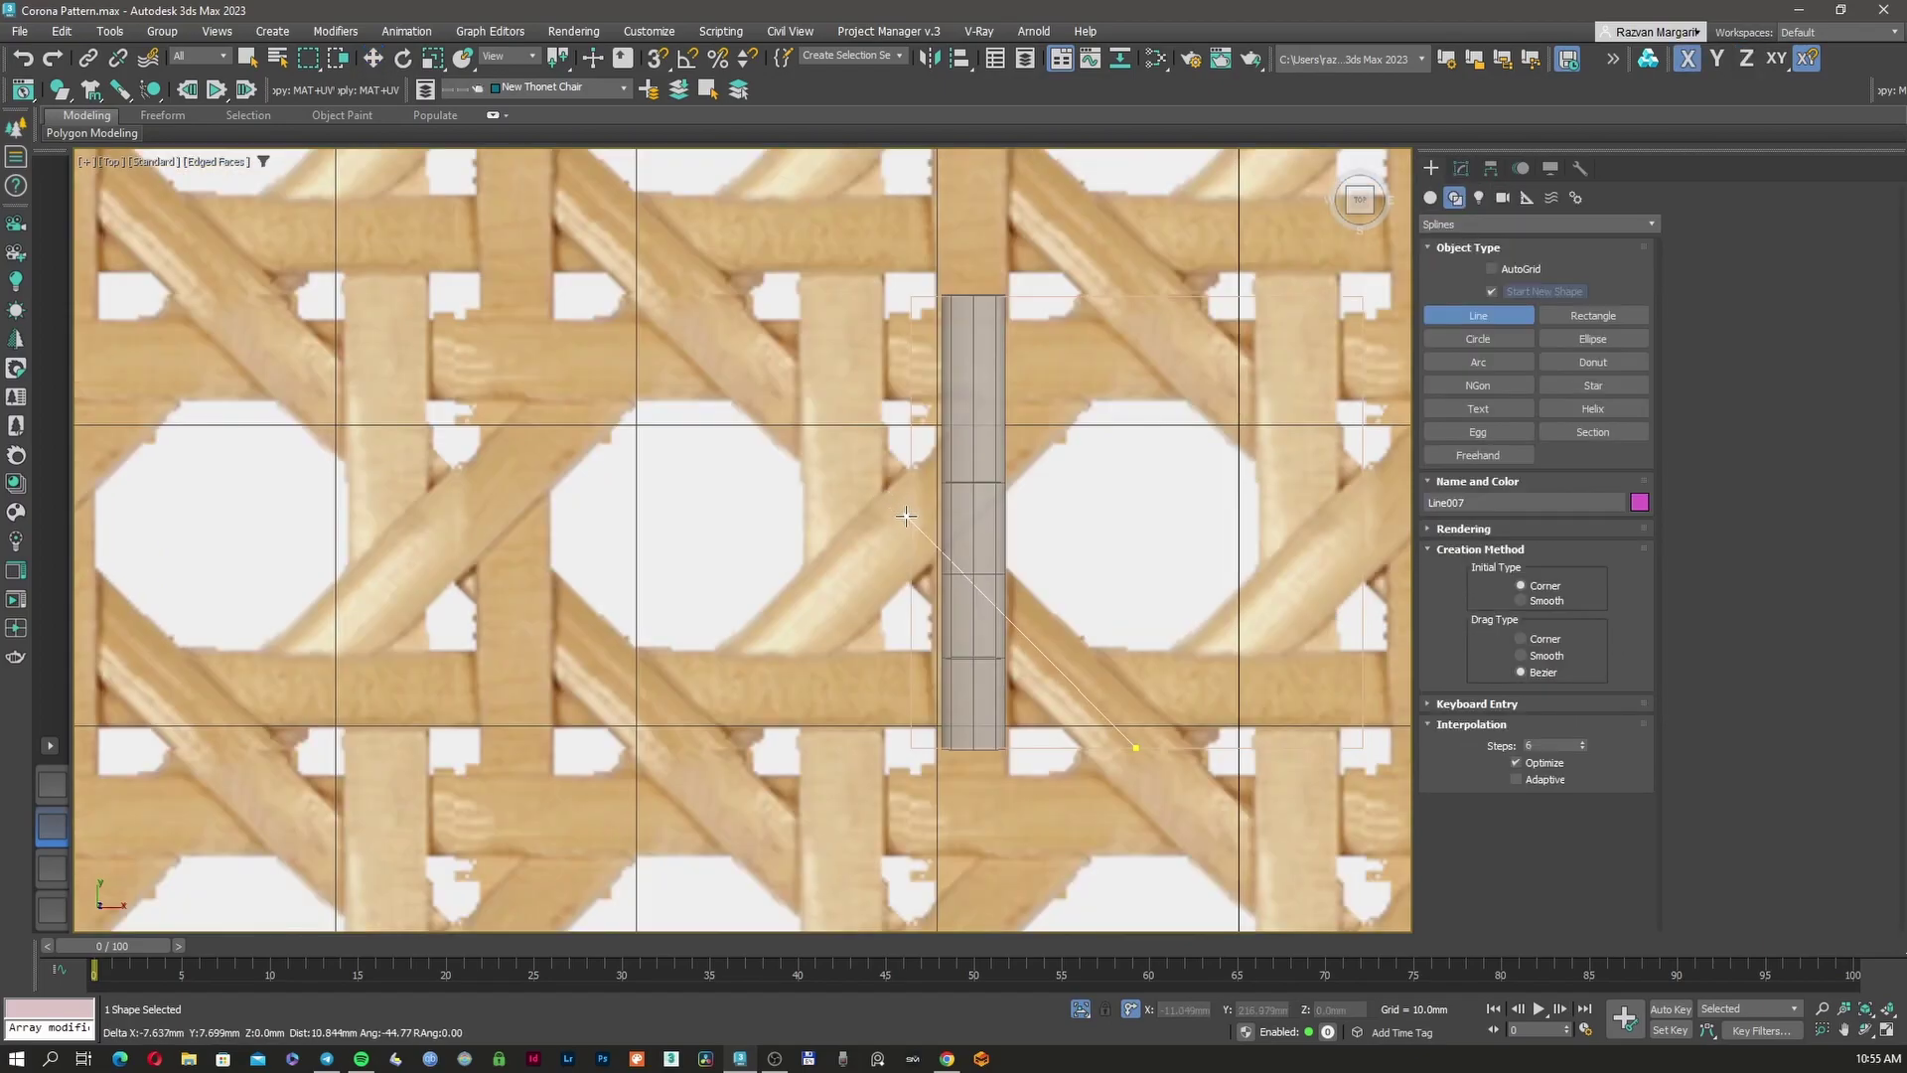
pyautogui.click(908, 521)
pyautogui.rightClick(909, 521)
pyautogui.press('w')
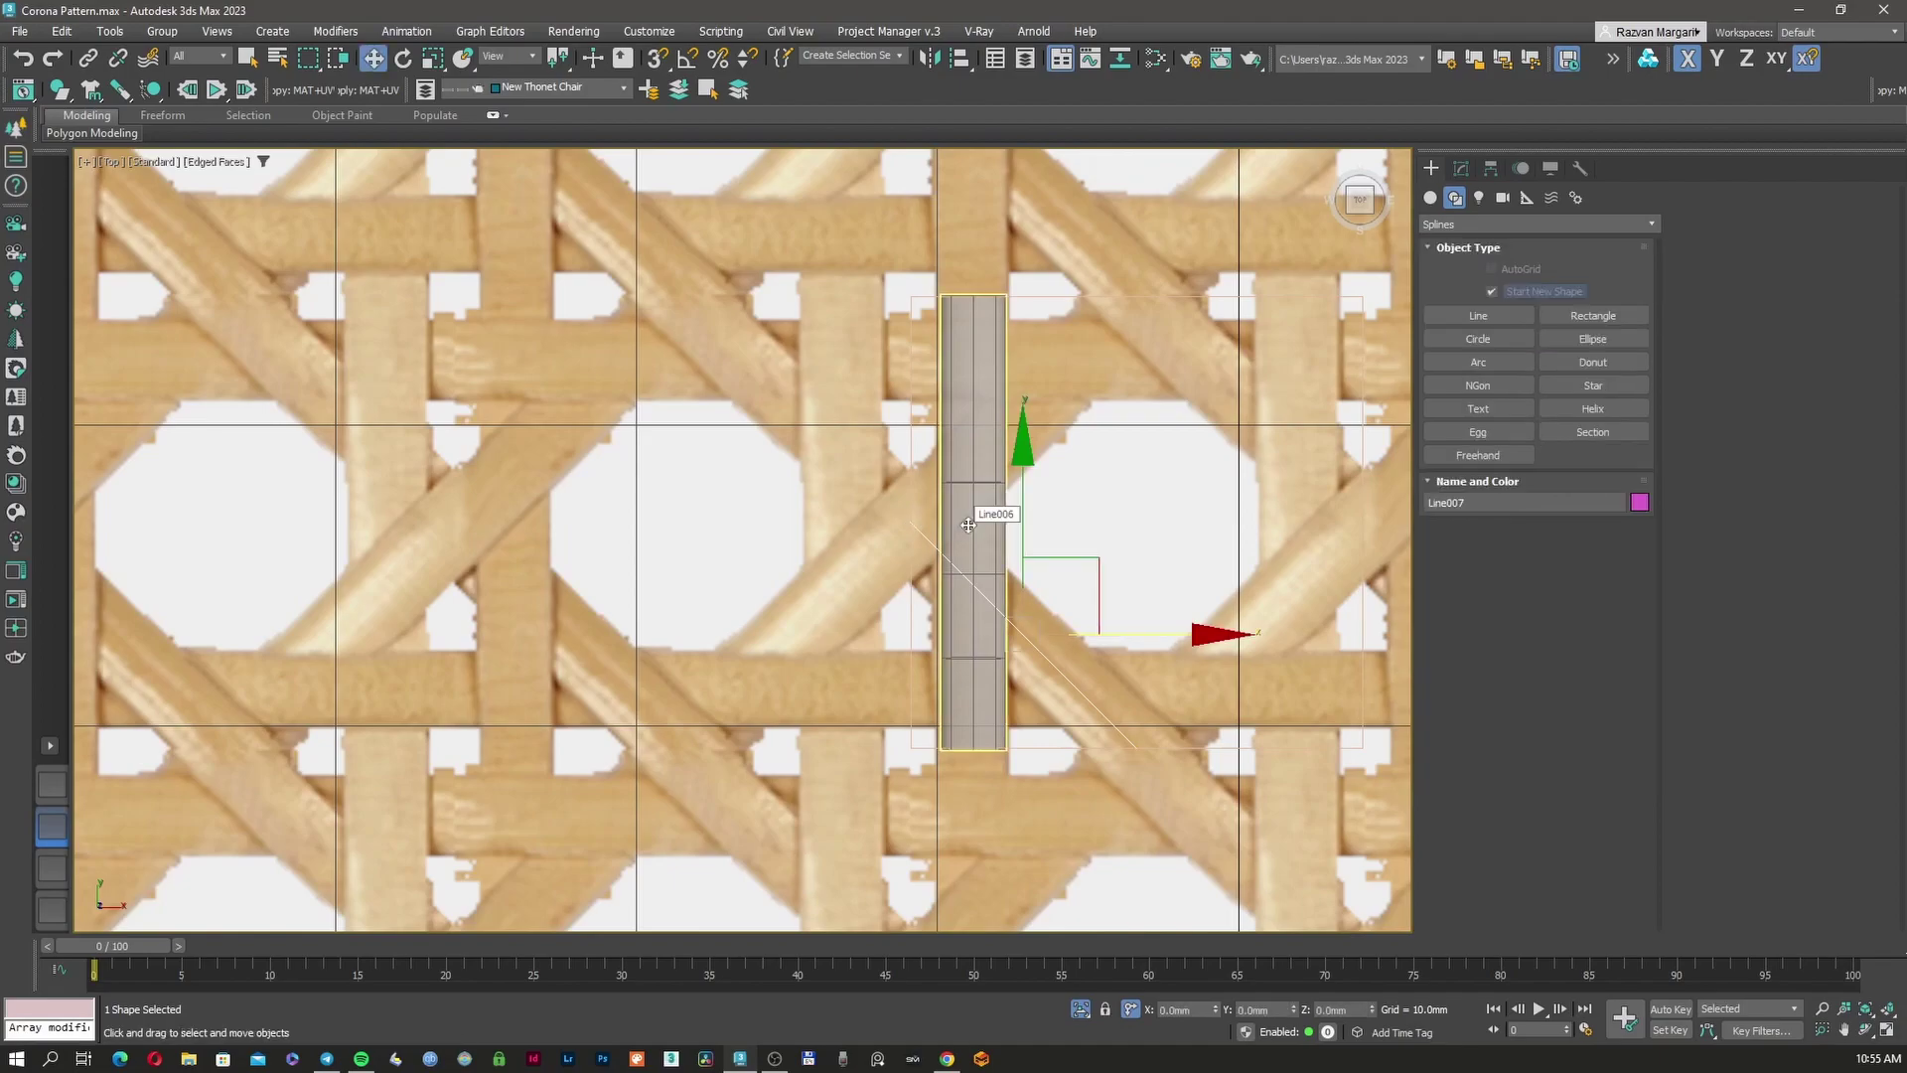
# Paste the first strip's elliptical Sweep modifier onto the diagonal line
pyautogui.click(1461, 168)
pyautogui.rightClick(1488, 384)
pyautogui.click(1530, 395)
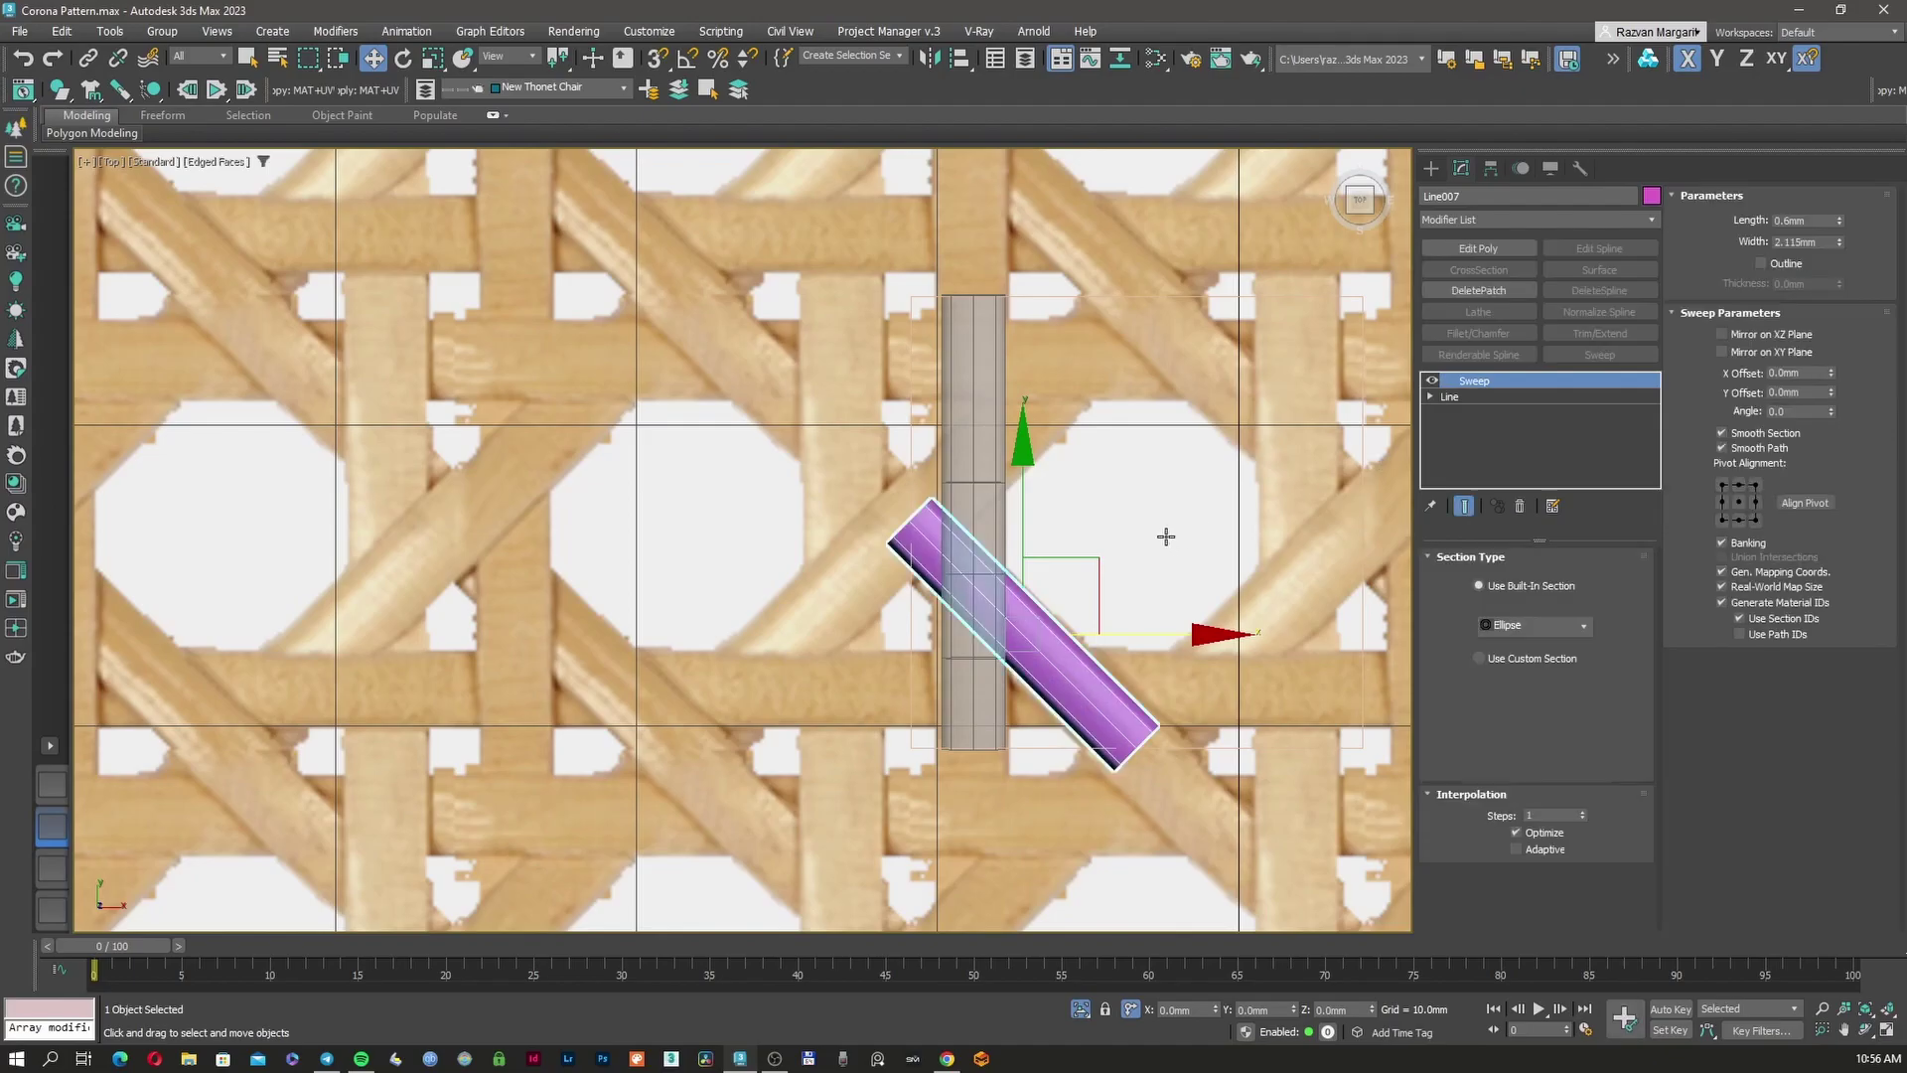
pyautogui.keyDown('alt'); pyautogui.moveTo(1086, 576); pyautogui.dragTo(1069, 470, button='middle'); pyautogui.keyUp('alt')
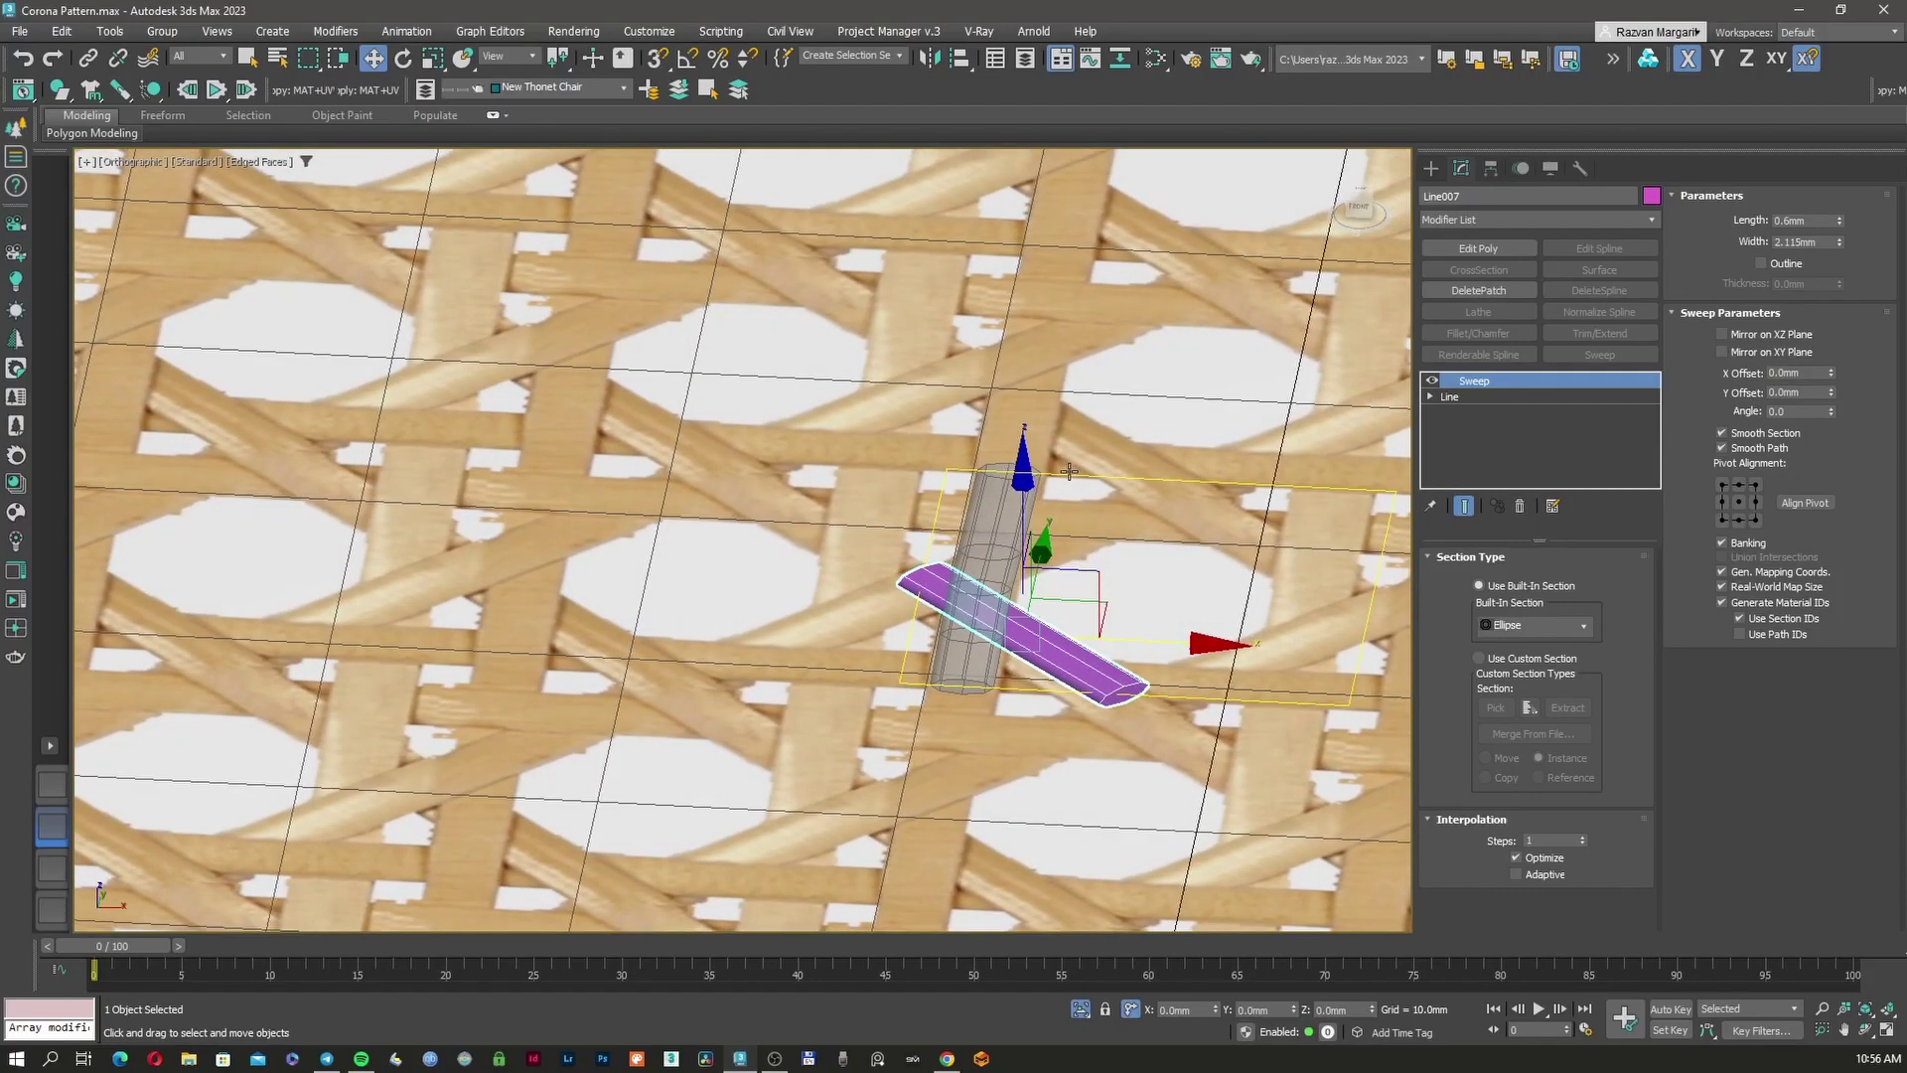
# Adjust the end vertices of the diagonal strip's line so that it follows the cane strand and extends slightly past the tile outline
pyautogui.press('t')
pyautogui.press('z')
pyautogui.scroll(-5, 1066, 472)
pyautogui.click(1431, 396)
pyautogui.click(1452, 409)
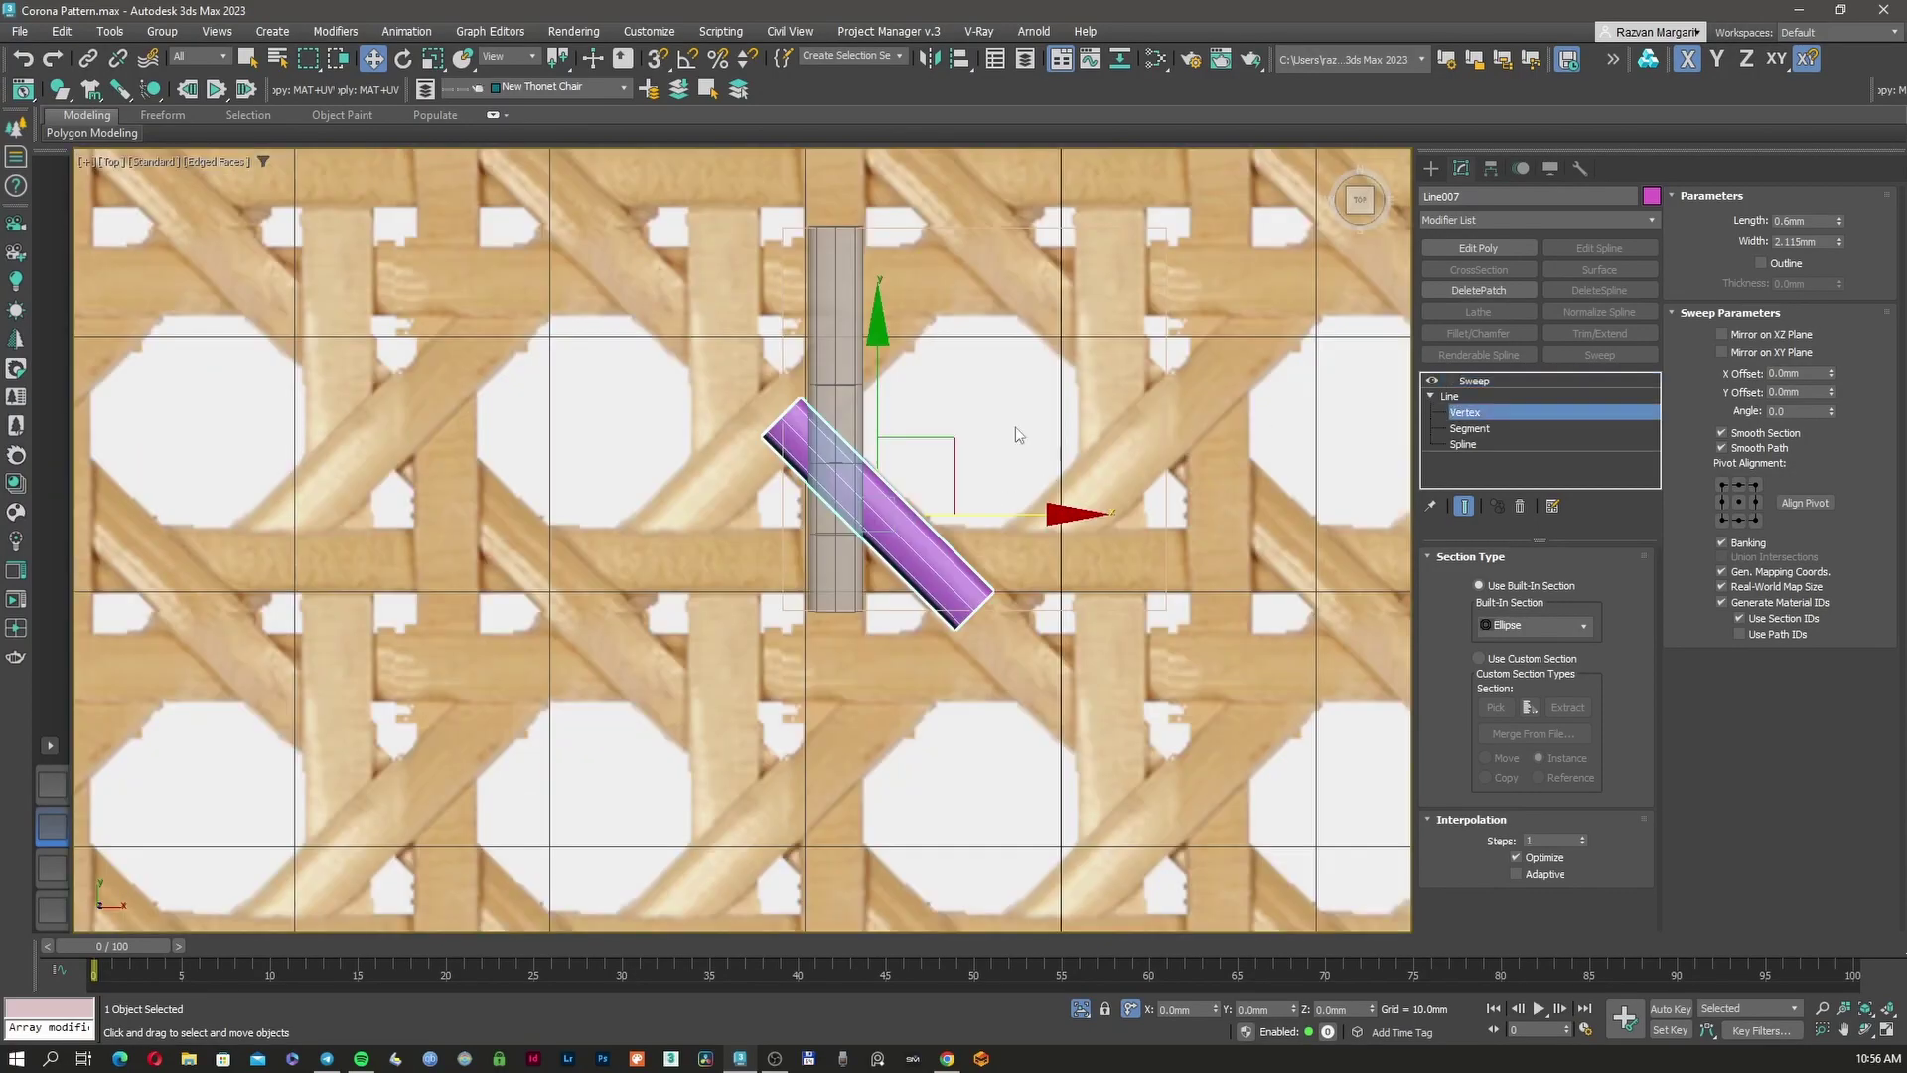
pyautogui.click(1464, 505)
pyautogui.scroll(2, 801, 397)
pyautogui.click(808, 484)
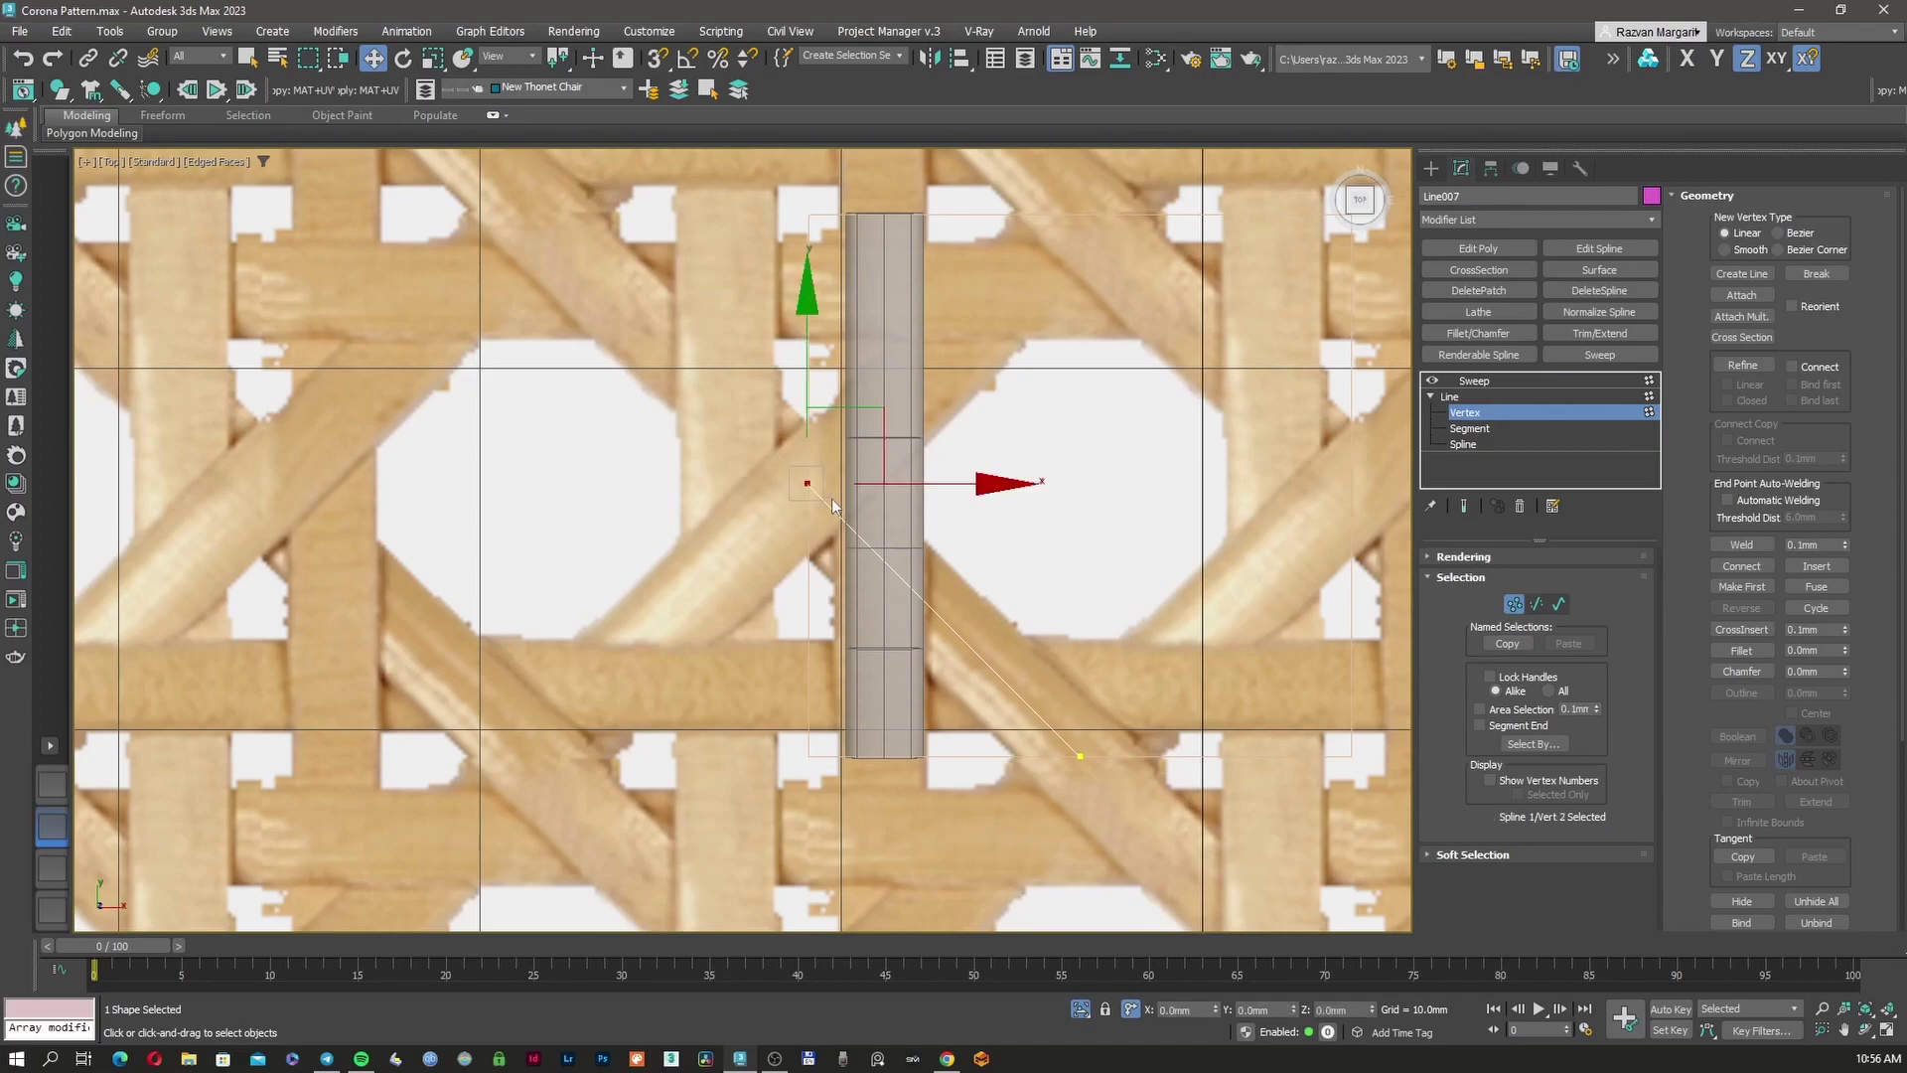
pyautogui.click(1463, 506)
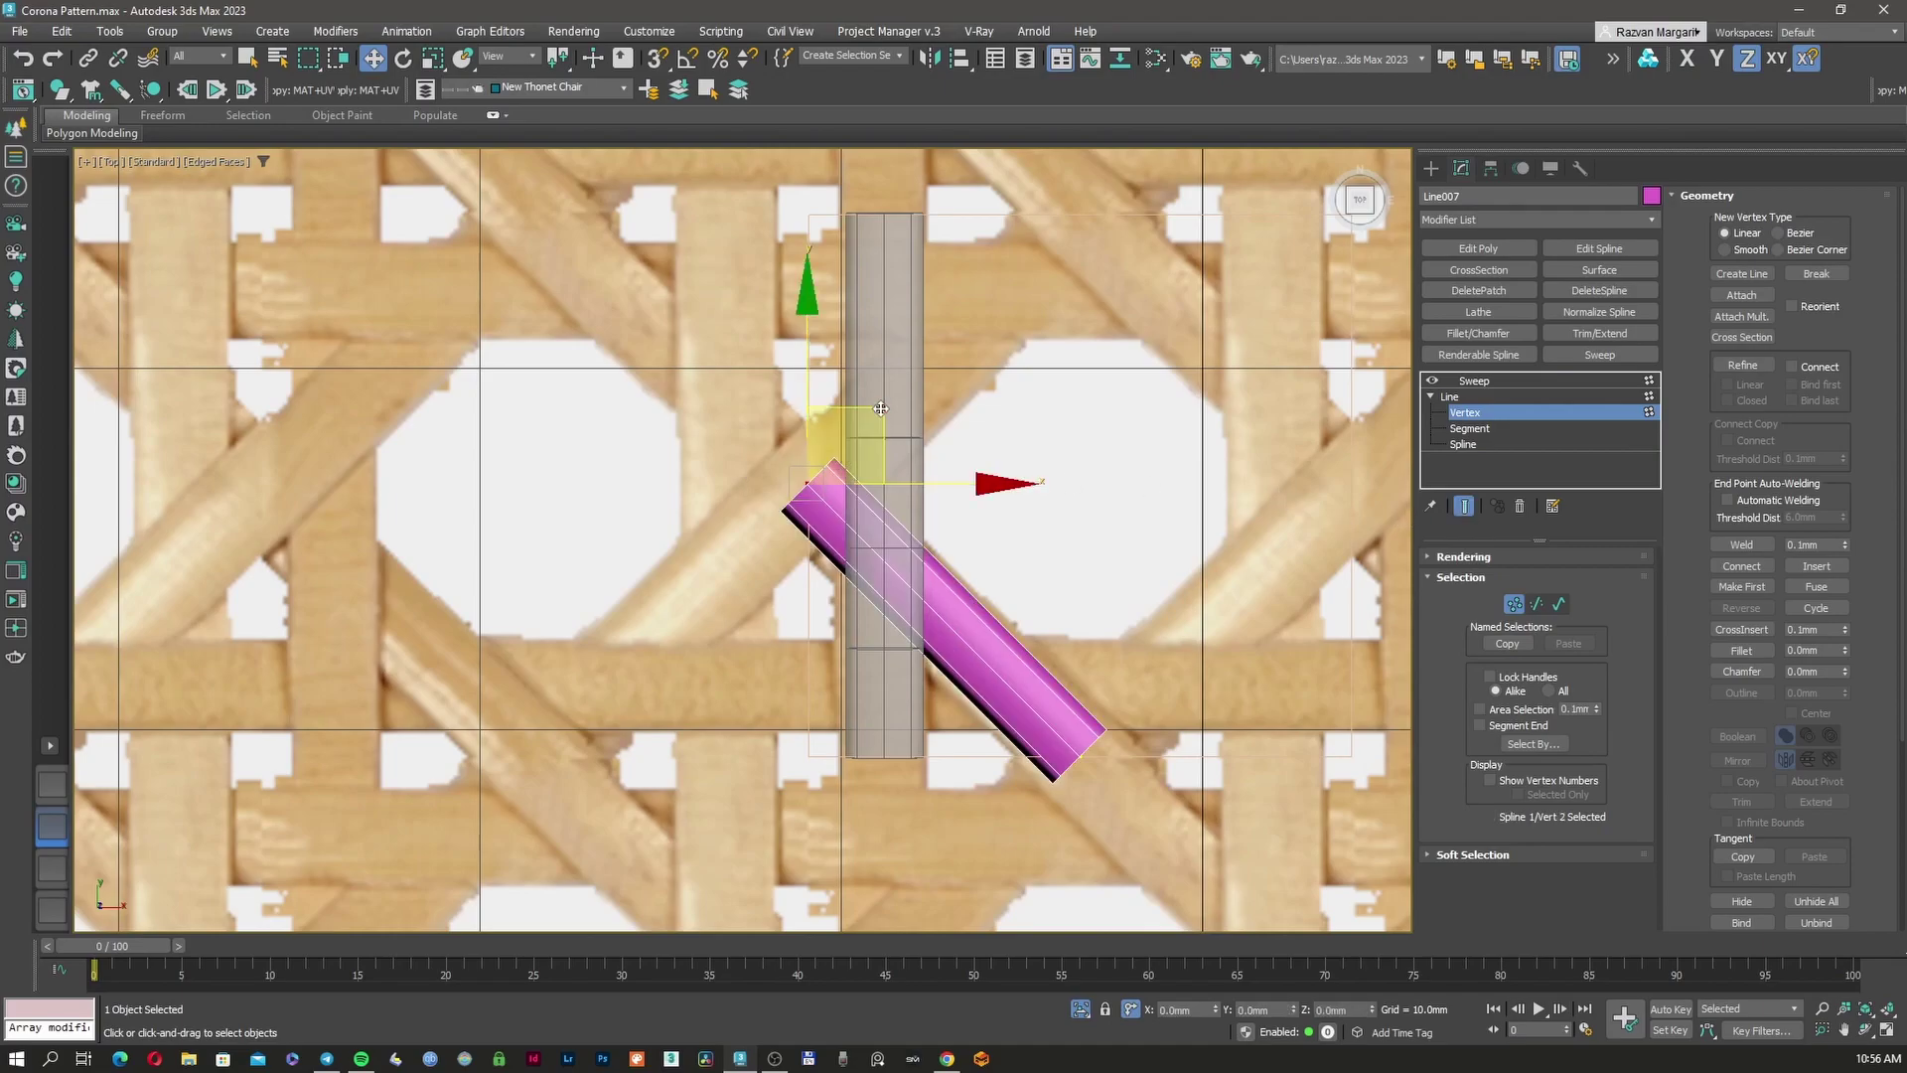
pyautogui.moveTo(853, 437); pyautogui.dragTo(844, 378)
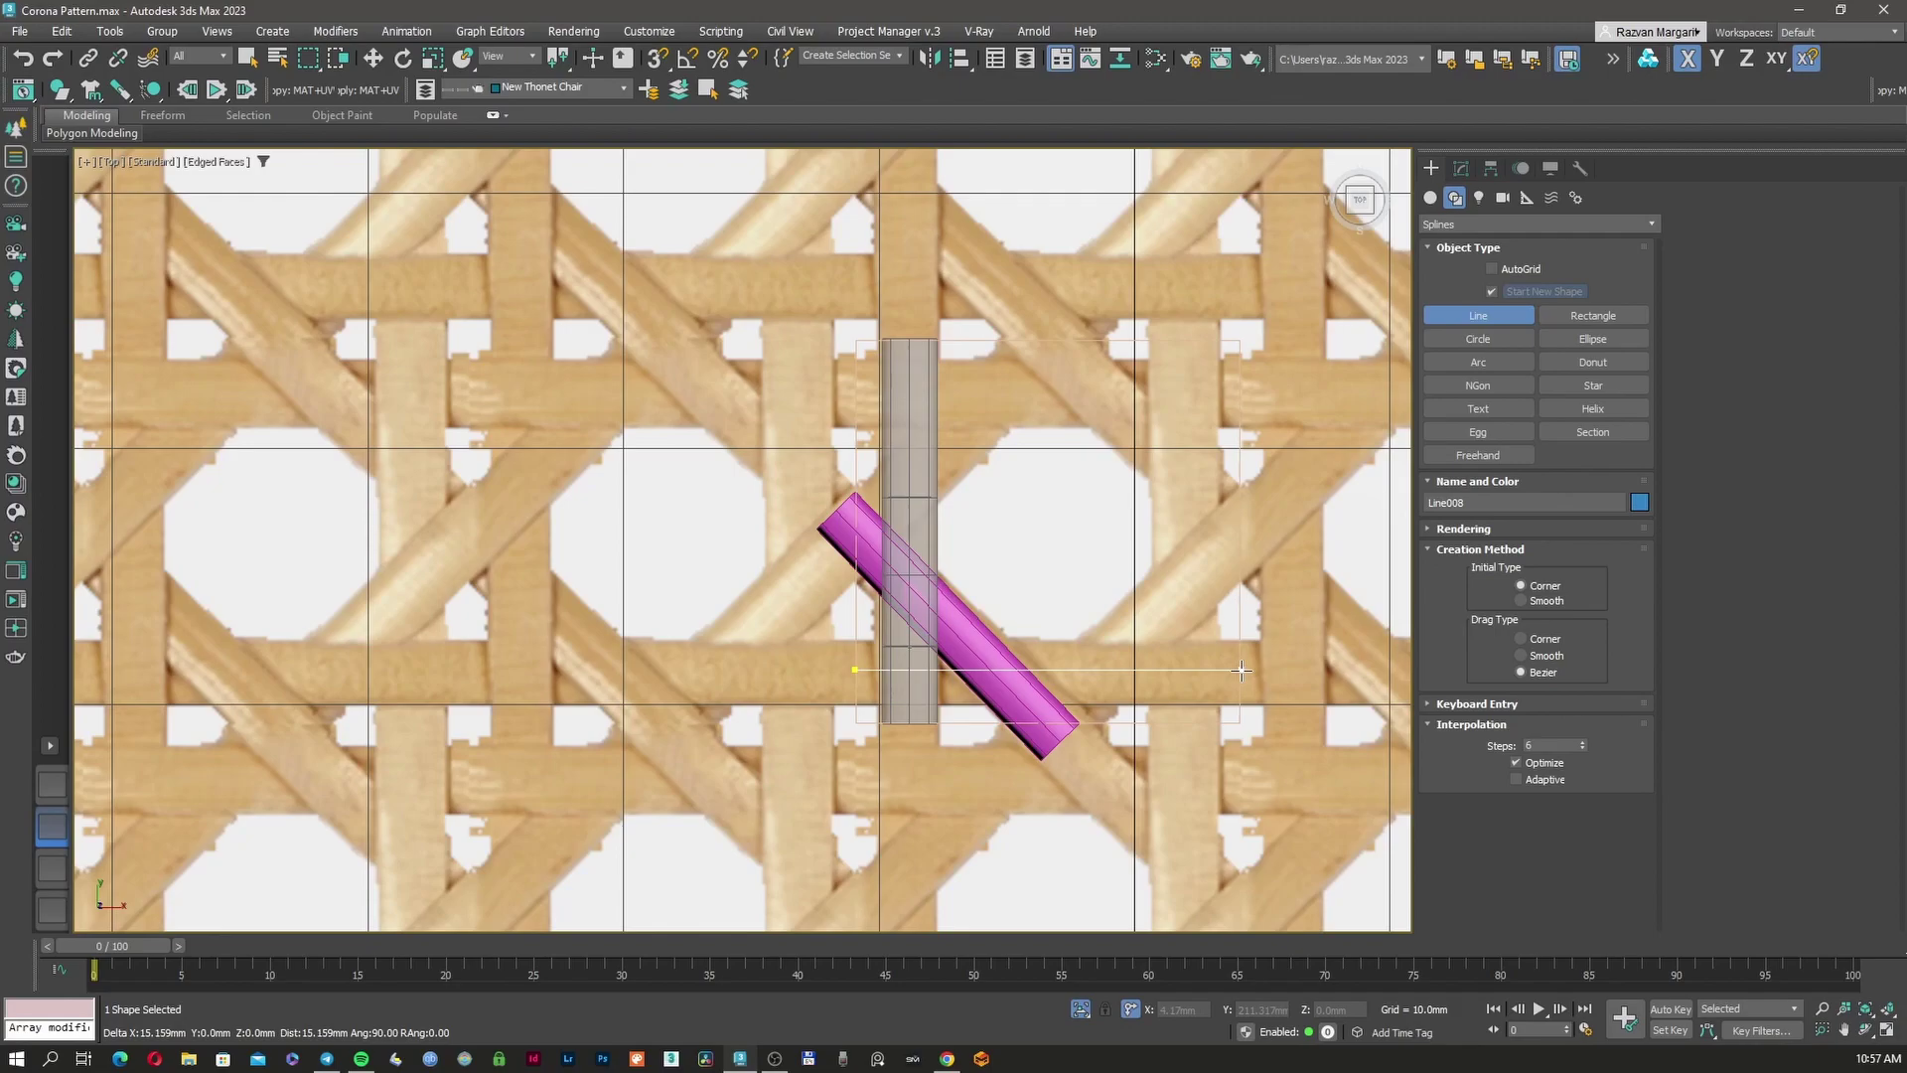
# Paste the elliptical Sweep onto the horizontal line about 15 mm long and align the strip with its strand along Y
pyautogui.click(1511, 460)
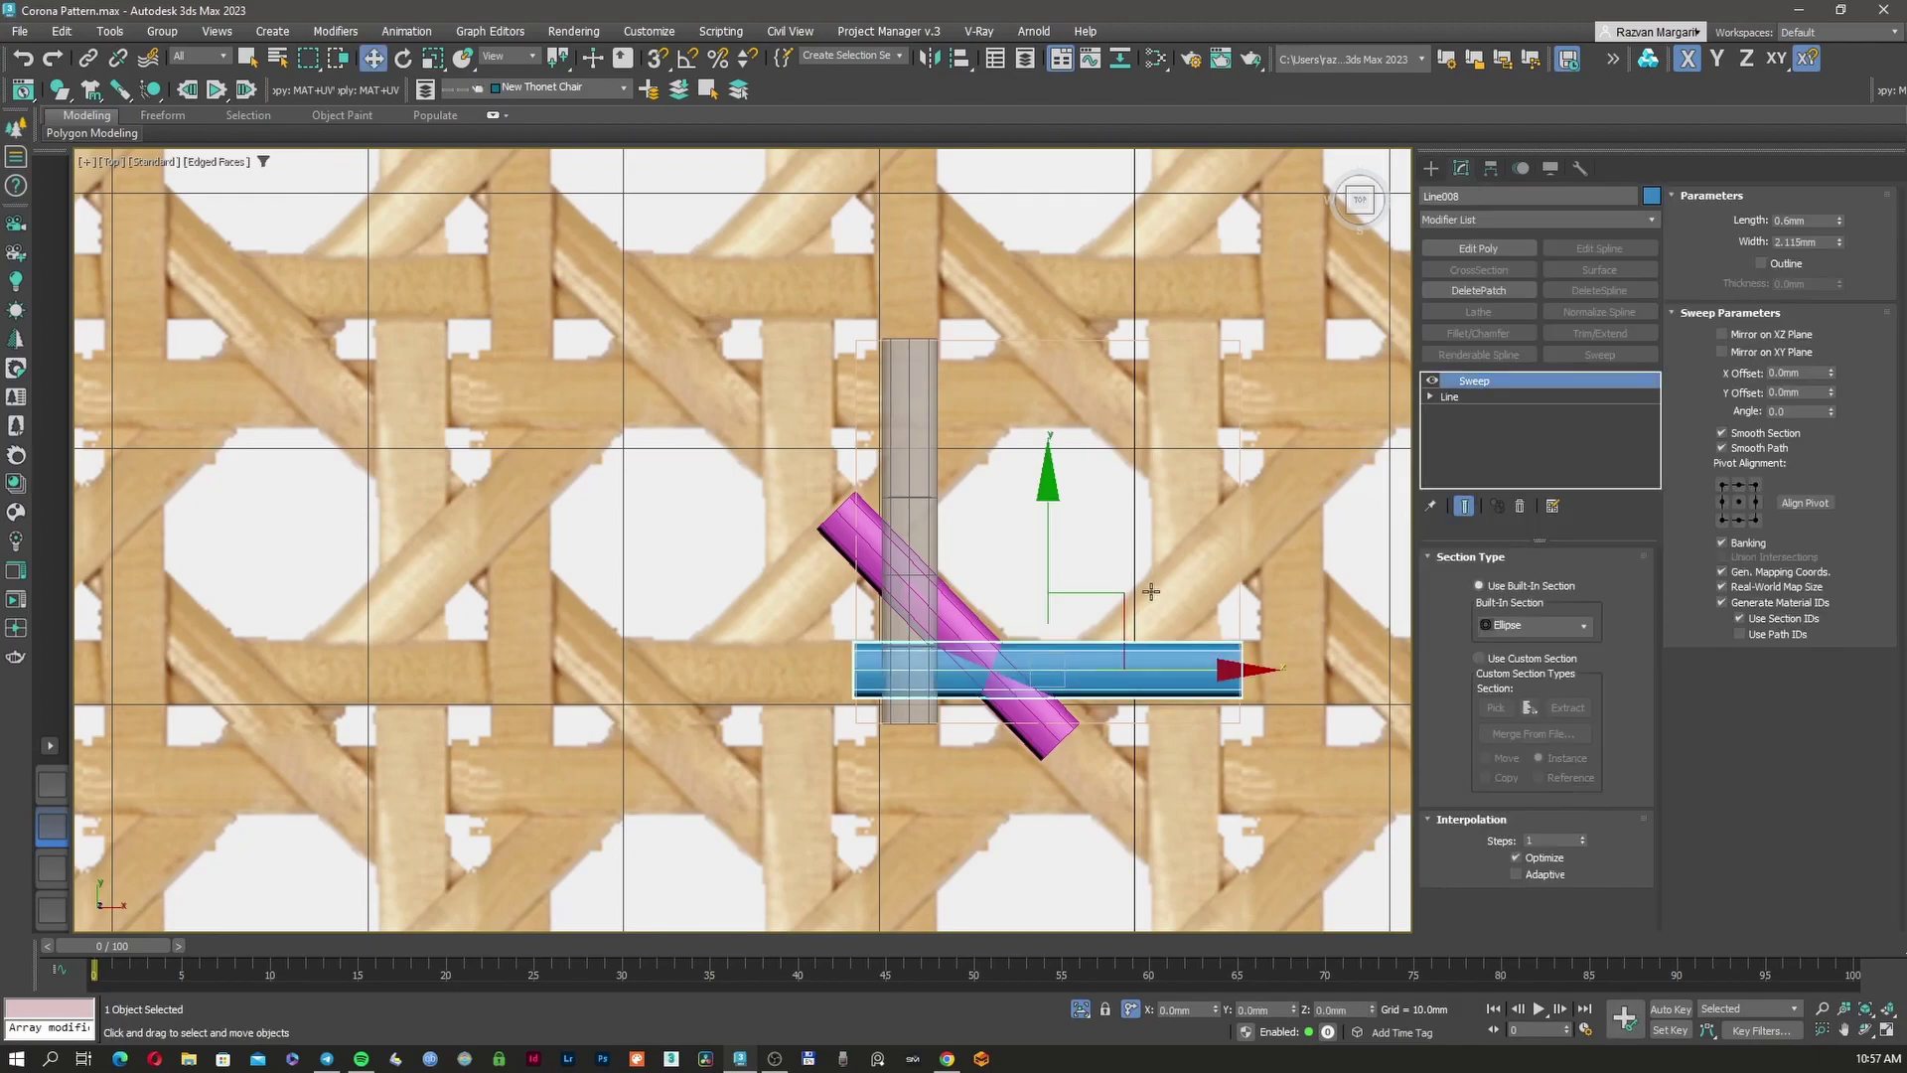
pyautogui.press('F6')
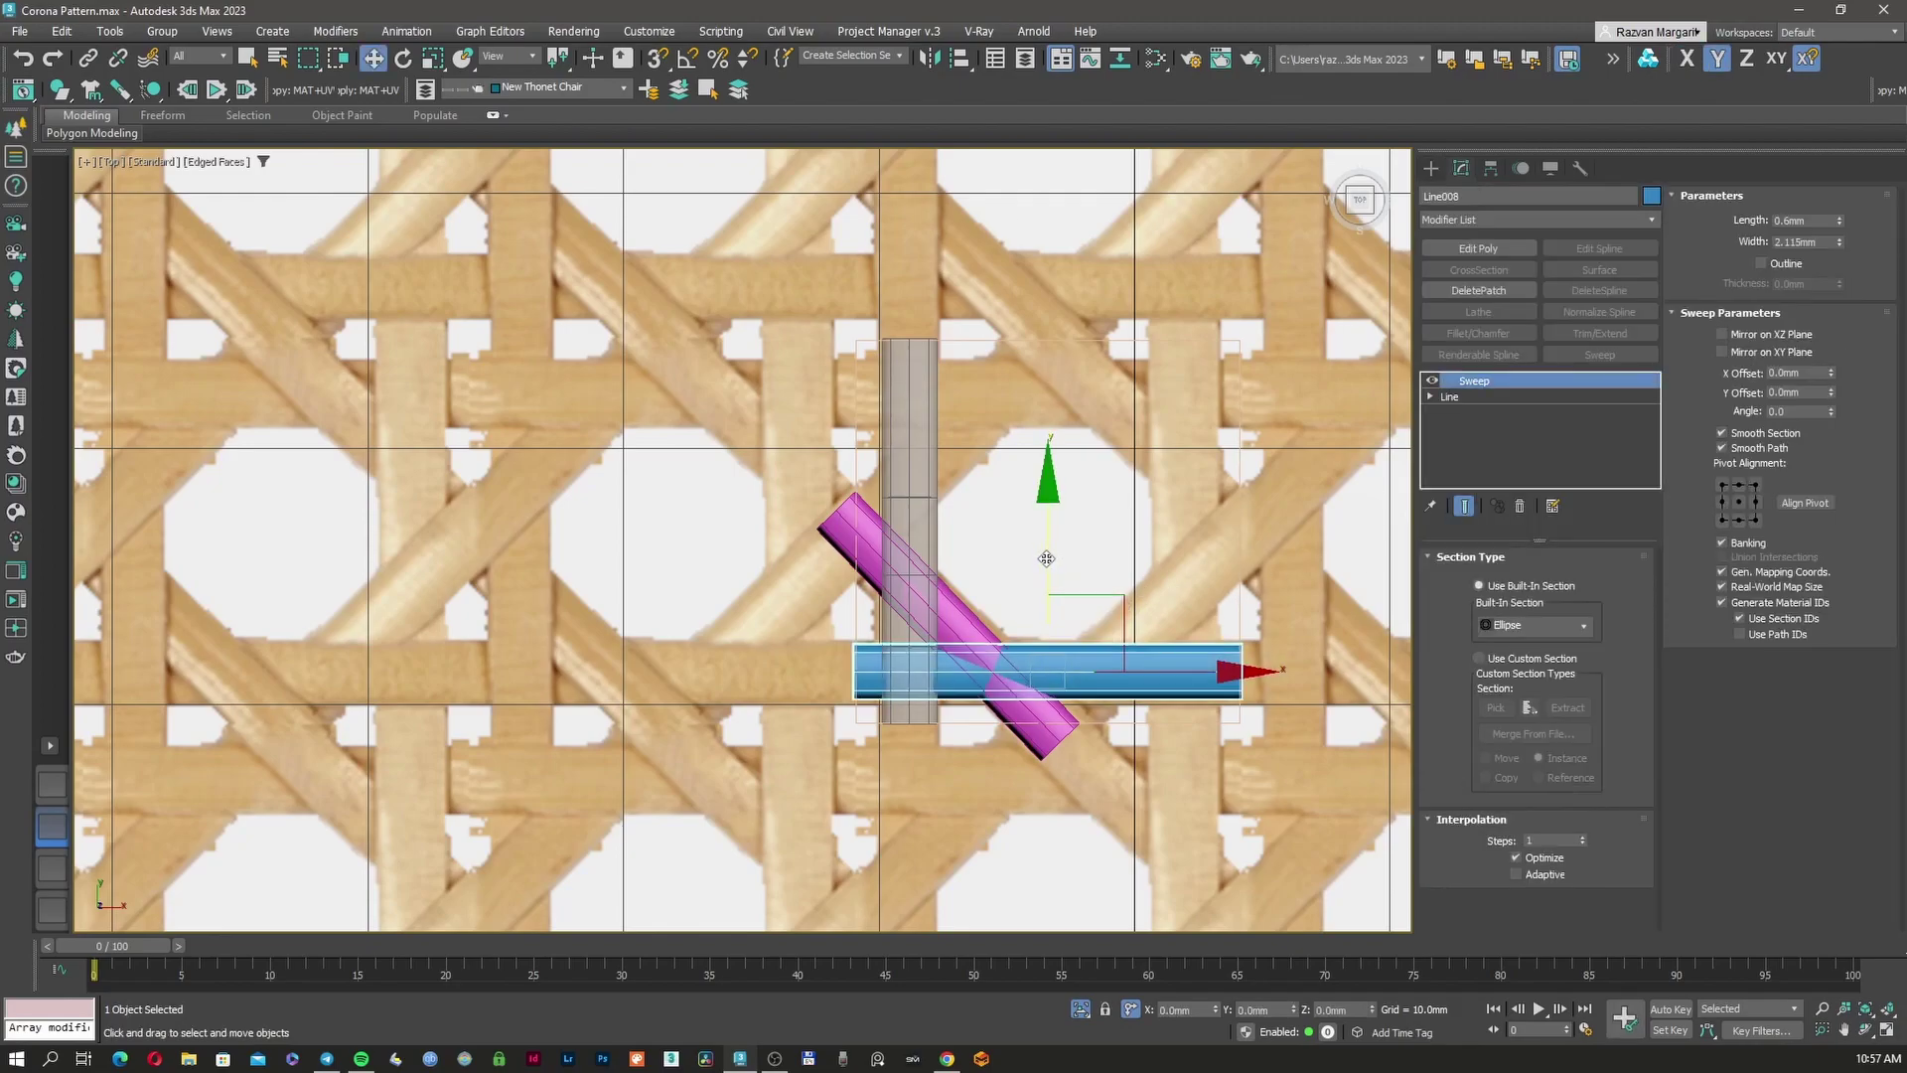
pyautogui.scroll(4, 997, 675)
pyautogui.moveTo(996, 676)
pyautogui.keyDown('alt'); pyautogui.mouseDown(button='middle')
pyautogui.moveTo(1022, 621)
pyautogui.moveTo(994, 682)
pyautogui.mouseUp(button='middle'); pyautogui.keyUp('alt')
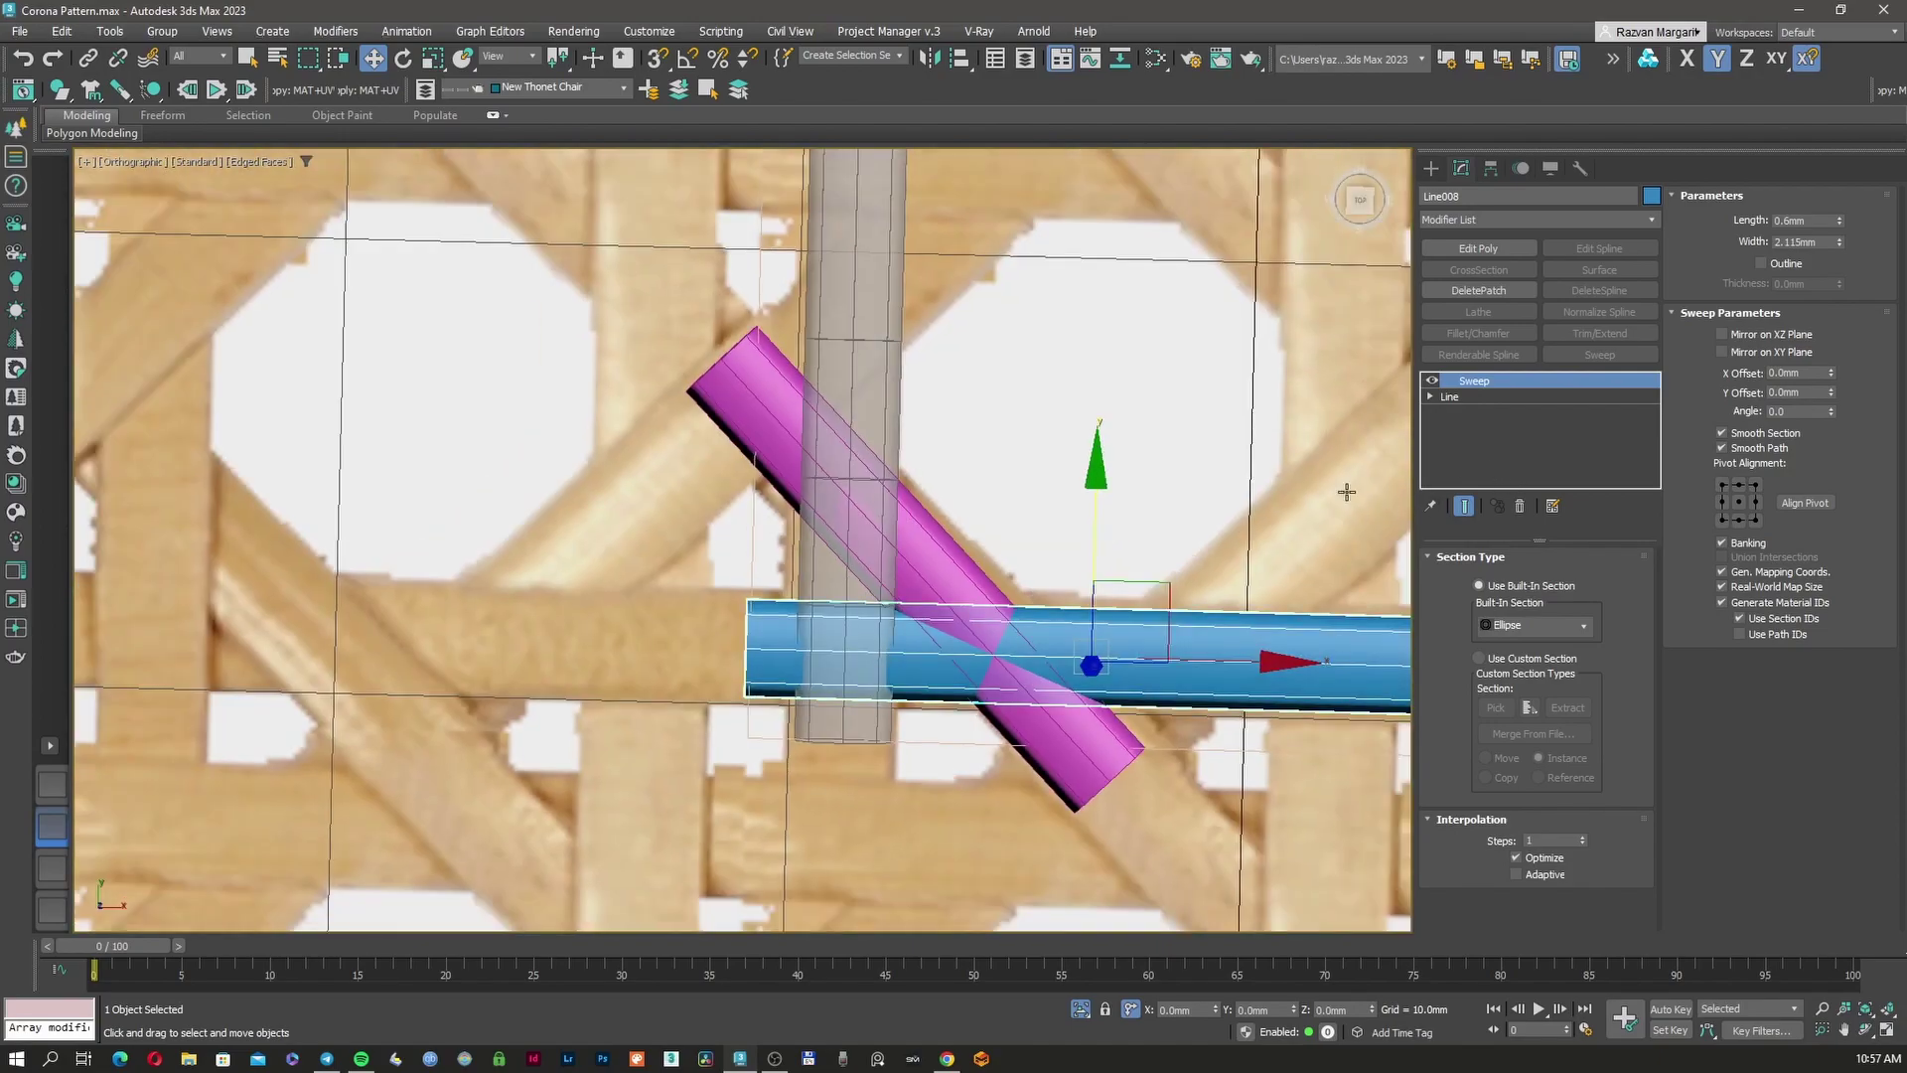
# Add an Edit Spline modifier beneath the Sweep of the horizontal strip, keeping the swept result displayed
pyautogui.press('t')
pyautogui.press('z')
pyautogui.moveTo(798, 527); pyautogui.dragTo(956, 553, button='middle')
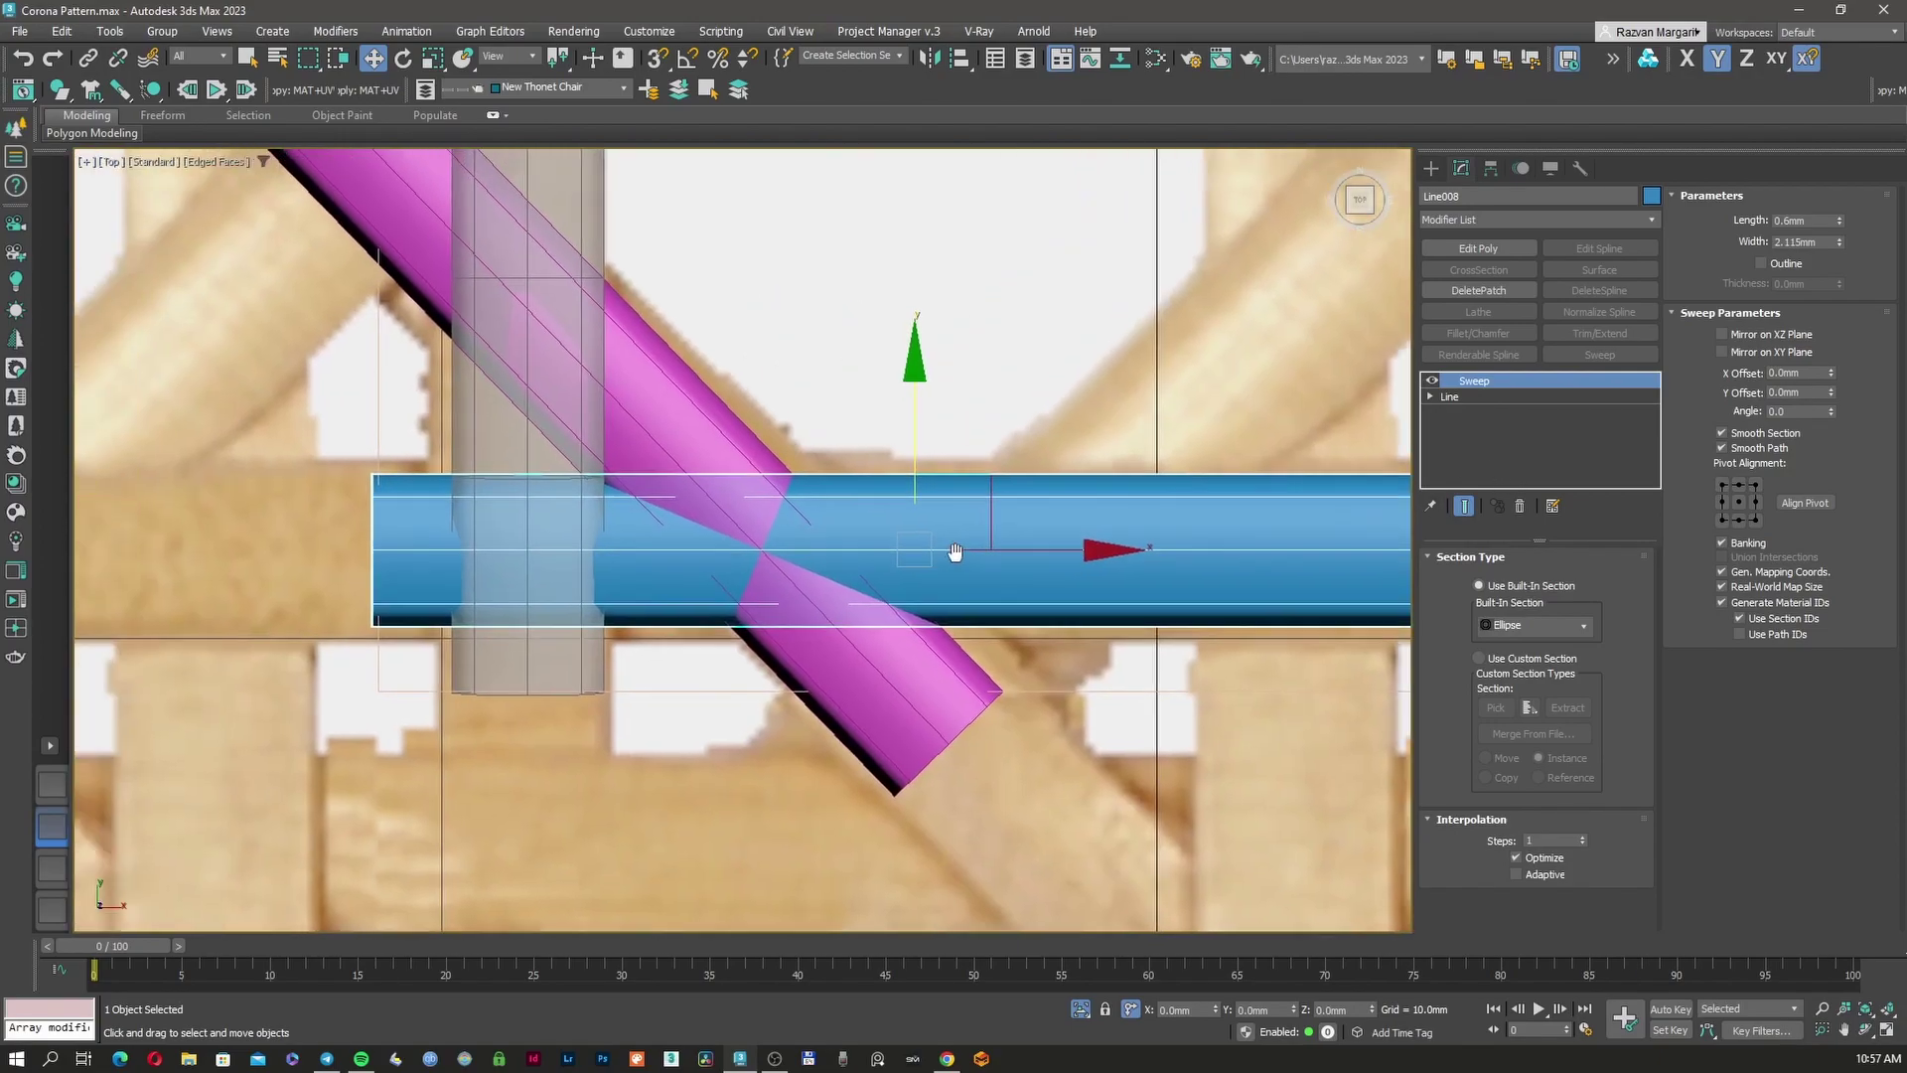
pyautogui.click(1471, 396)
pyautogui.click(1589, 247)
pyautogui.click(1463, 506)
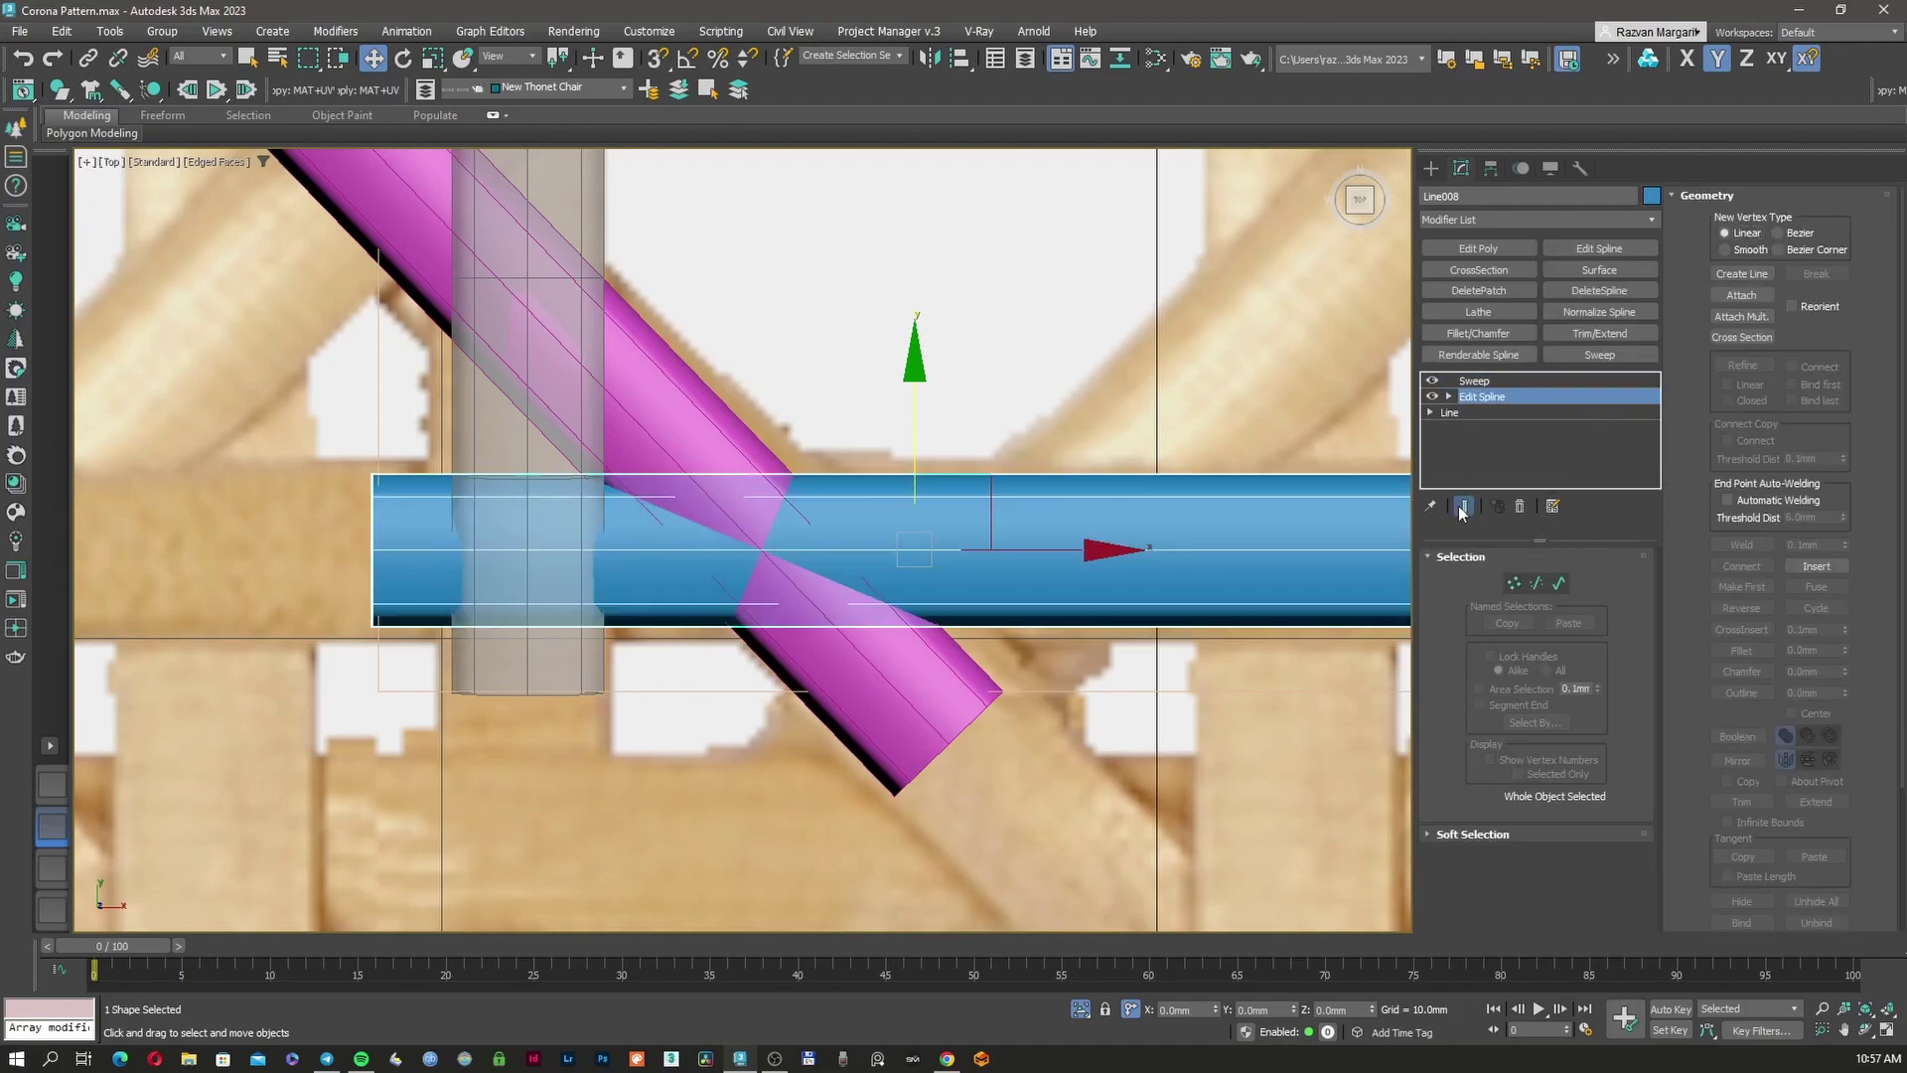
# Refine the horizontal strip's spline with extra vertices at the diagonal crossing and along the free half toward its far end
pyautogui.press('1')
pyautogui.hotkey('alt', 'r')
pyautogui.moveTo(814, 586); pyautogui.dragTo(918, 611, button='middle')
pyautogui.scroll(-2, 902, 610)
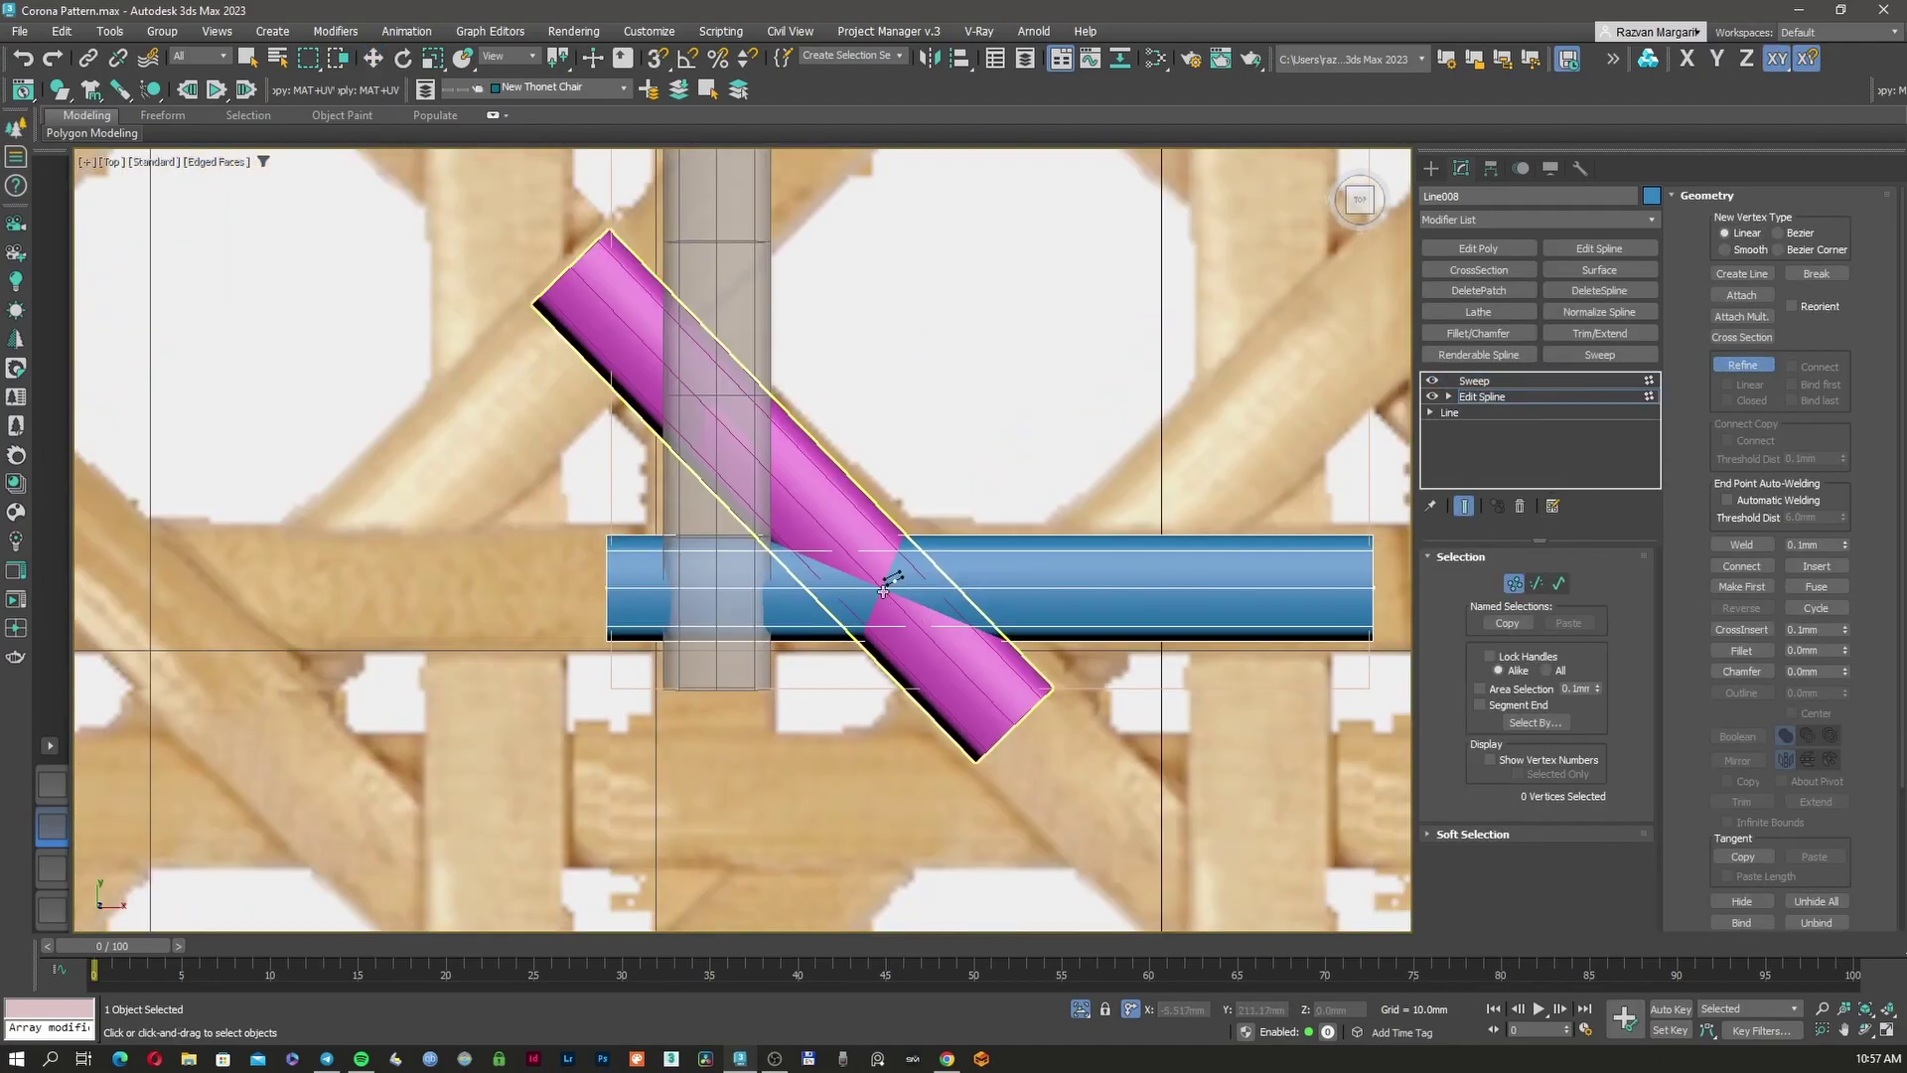
pyautogui.press('w')
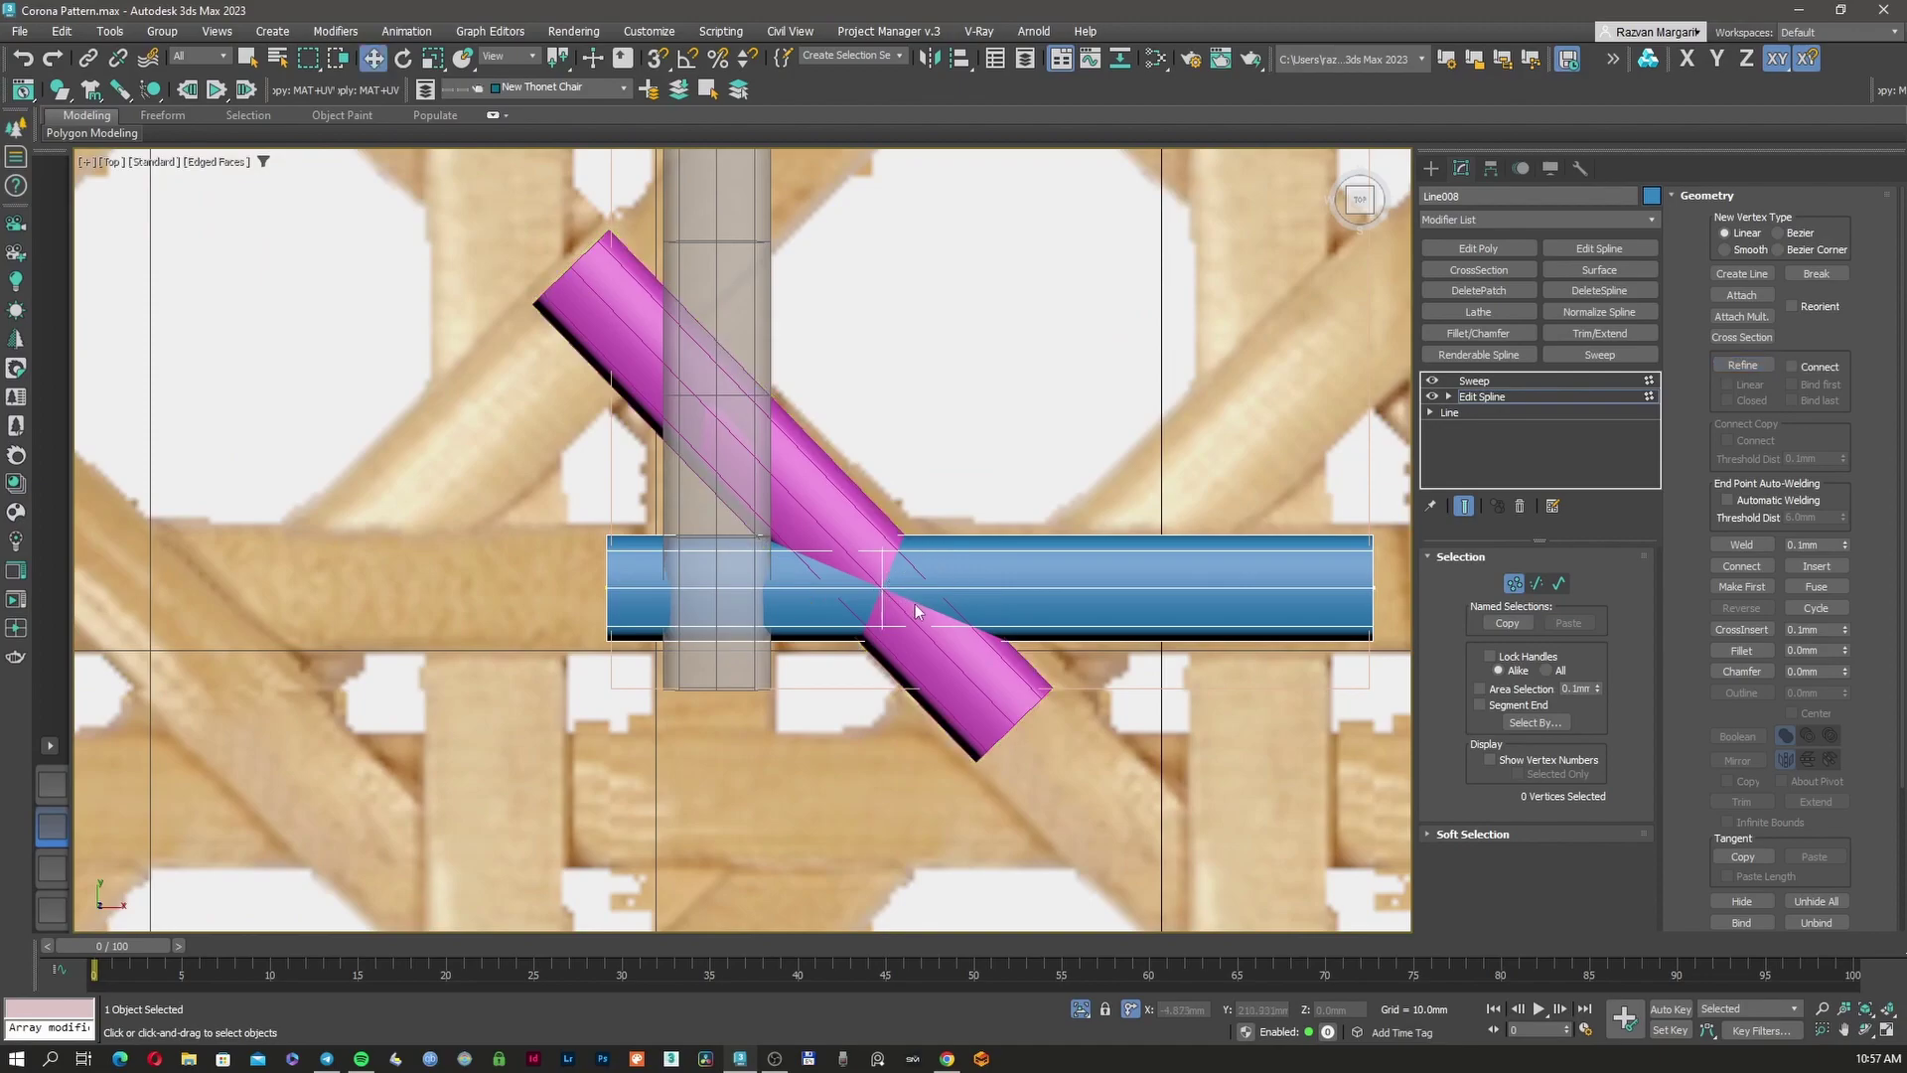
pyautogui.moveTo(836, 632); pyautogui.dragTo(835, 632)
pyautogui.keyDown('alt'); pyautogui.moveTo(836, 633); pyautogui.dragTo(860, 560, button='middle'); pyautogui.keyUp('alt')
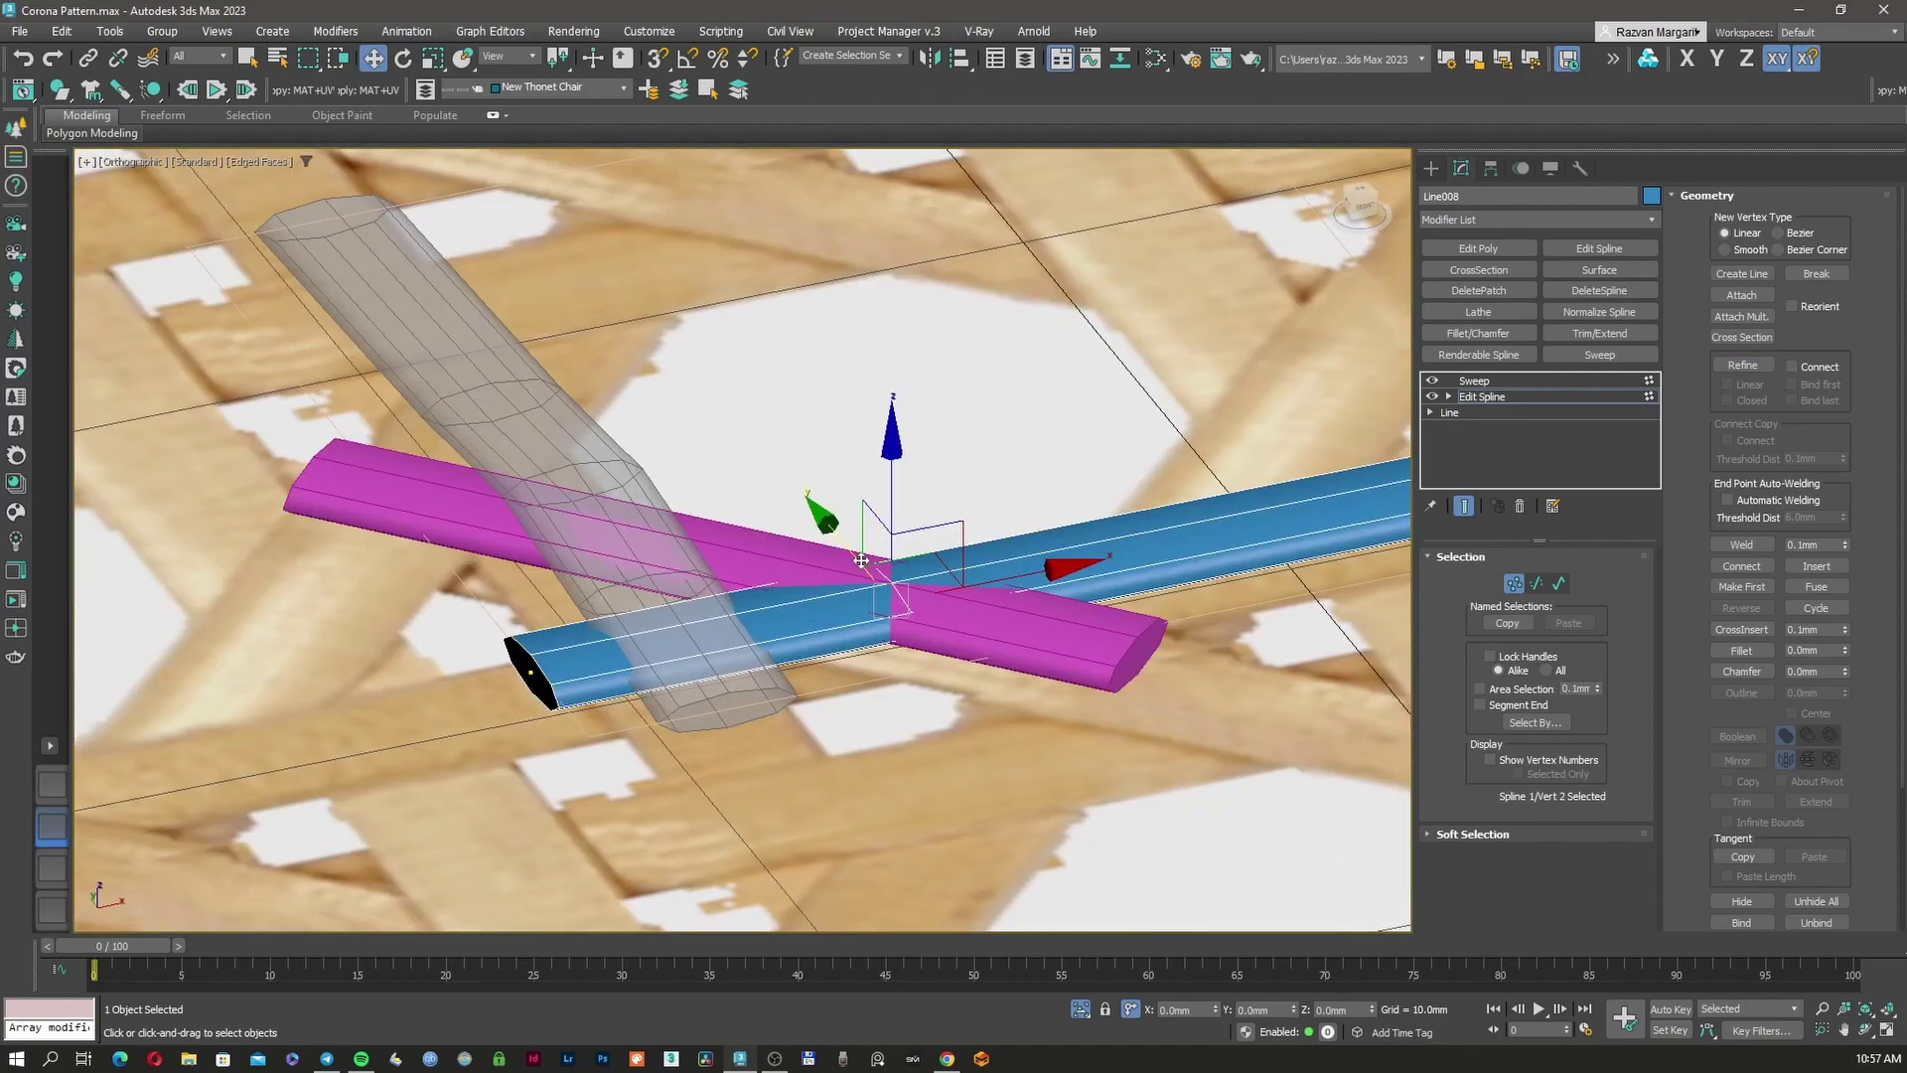
pyautogui.click(1744, 650)
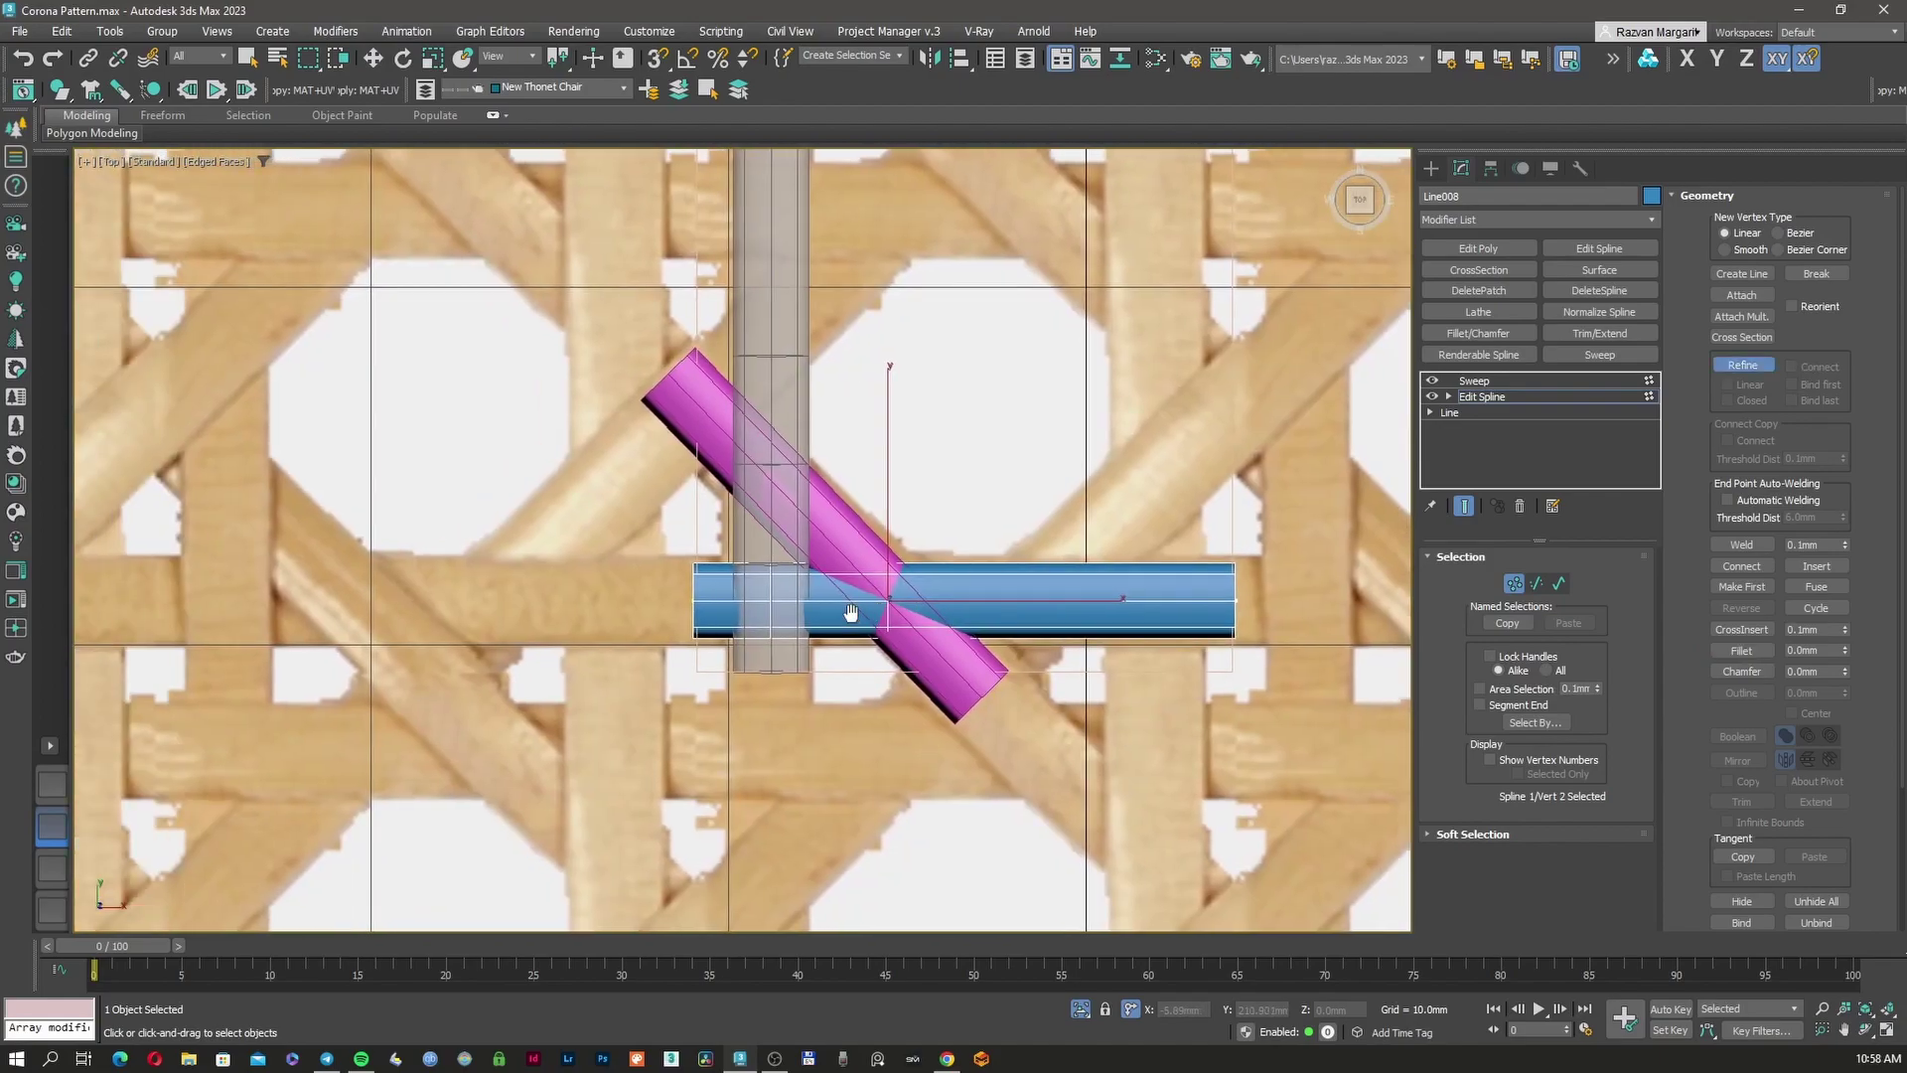
pyautogui.moveTo(849, 613); pyautogui.dragTo(915, 618, button='middle')
pyautogui.click(1155, 607)
pyautogui.click(1256, 608)
# Raise the vertex in the free half of the horizontal strip by 0.7 mm in Z
pyautogui.press('w')
pyautogui.press('p')
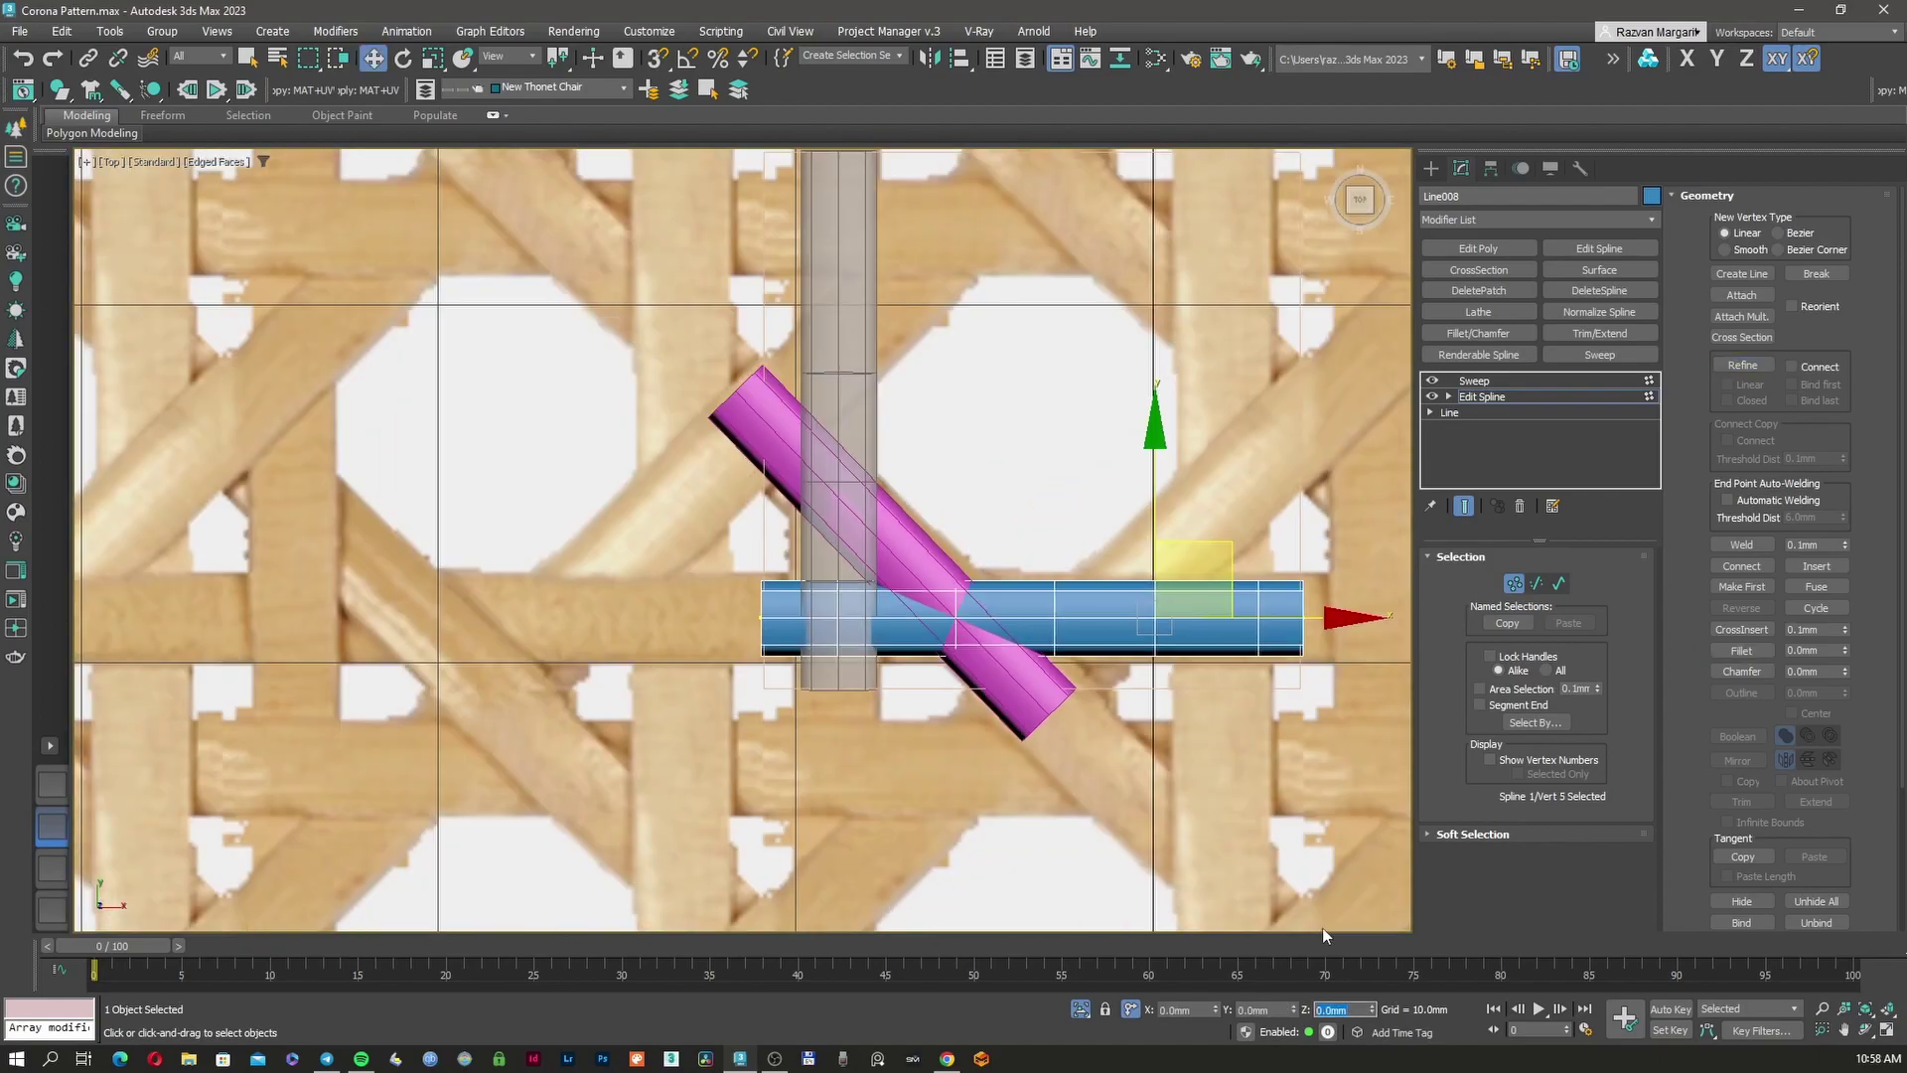
pyautogui.write('0.7')
pyautogui.press('Return')
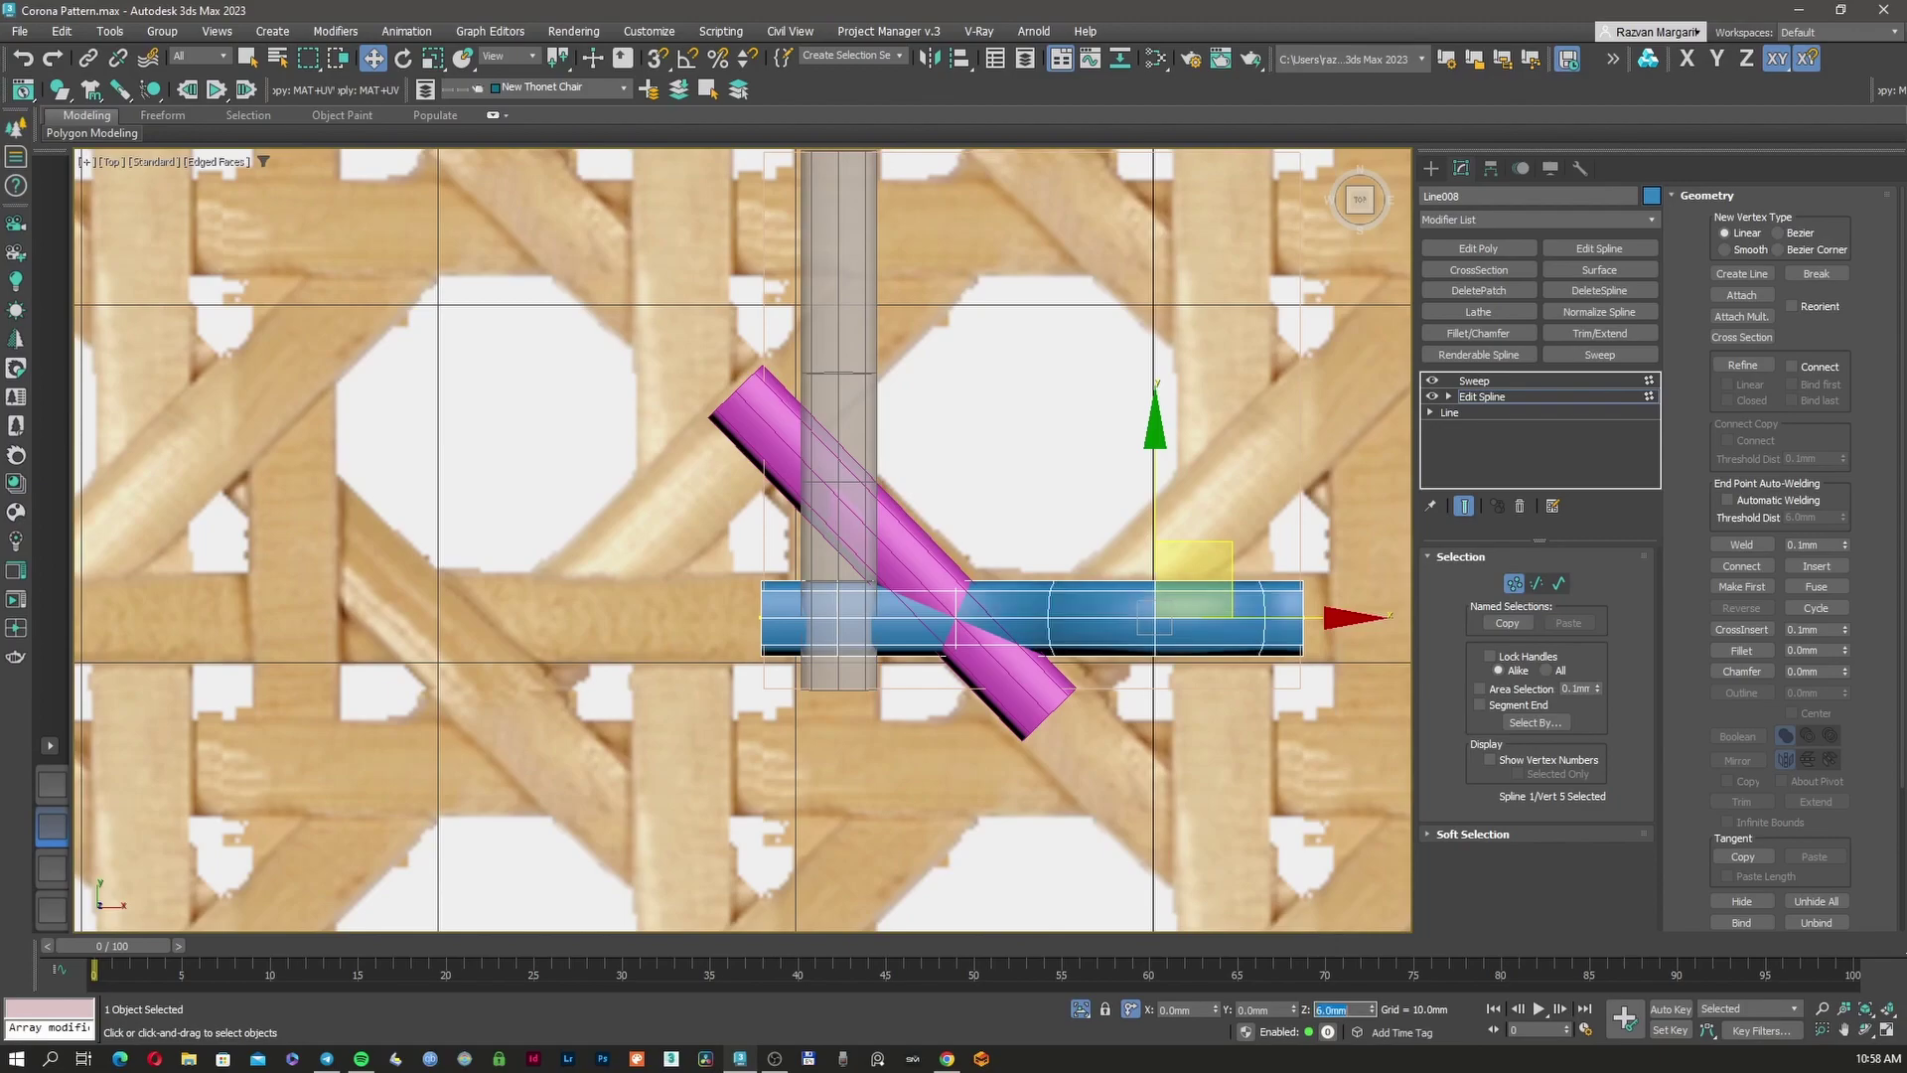
pyautogui.doubleClick(1359, 1009)
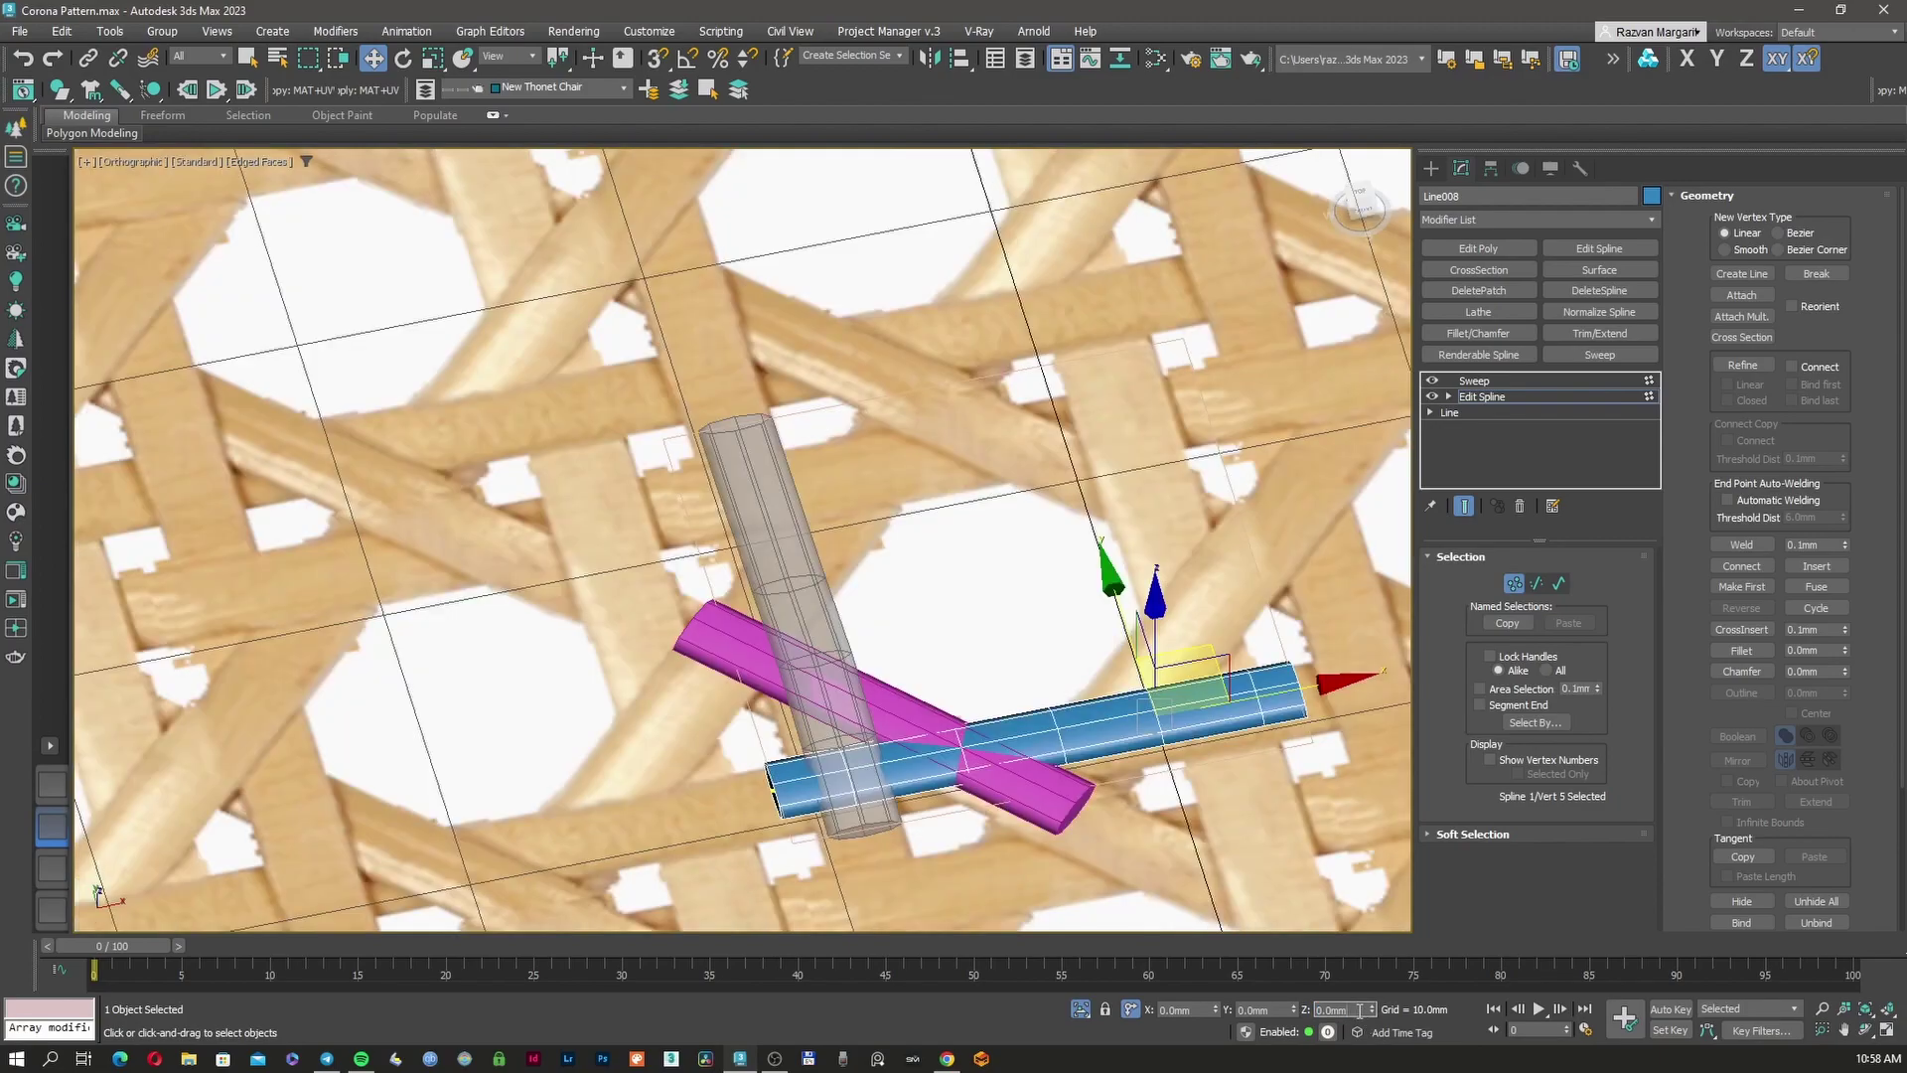
pyautogui.write('0.7')
pyautogui.press('Return')
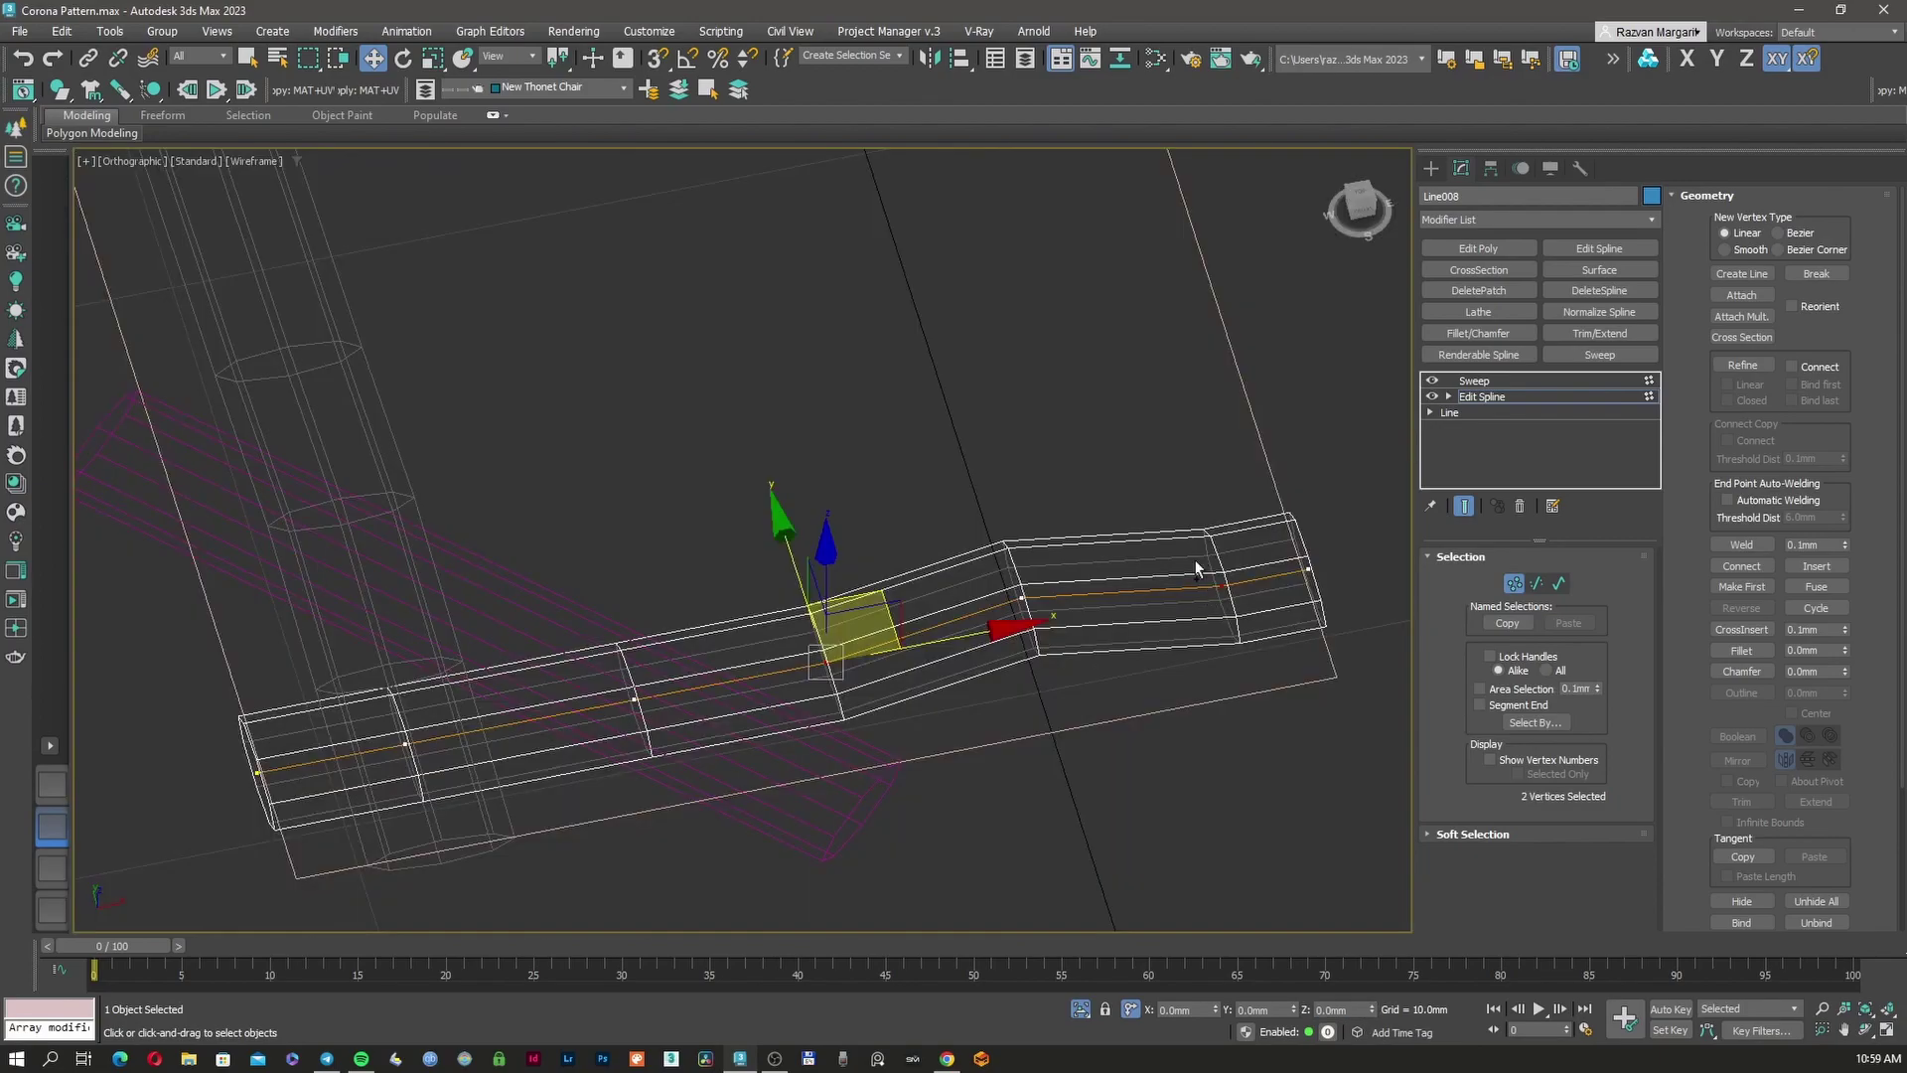
# Raise the two vertices flanking the horizontal strip's highest vertex by 0.35 mm in Z
pyautogui.write('0.35')
pyautogui.press('Return')
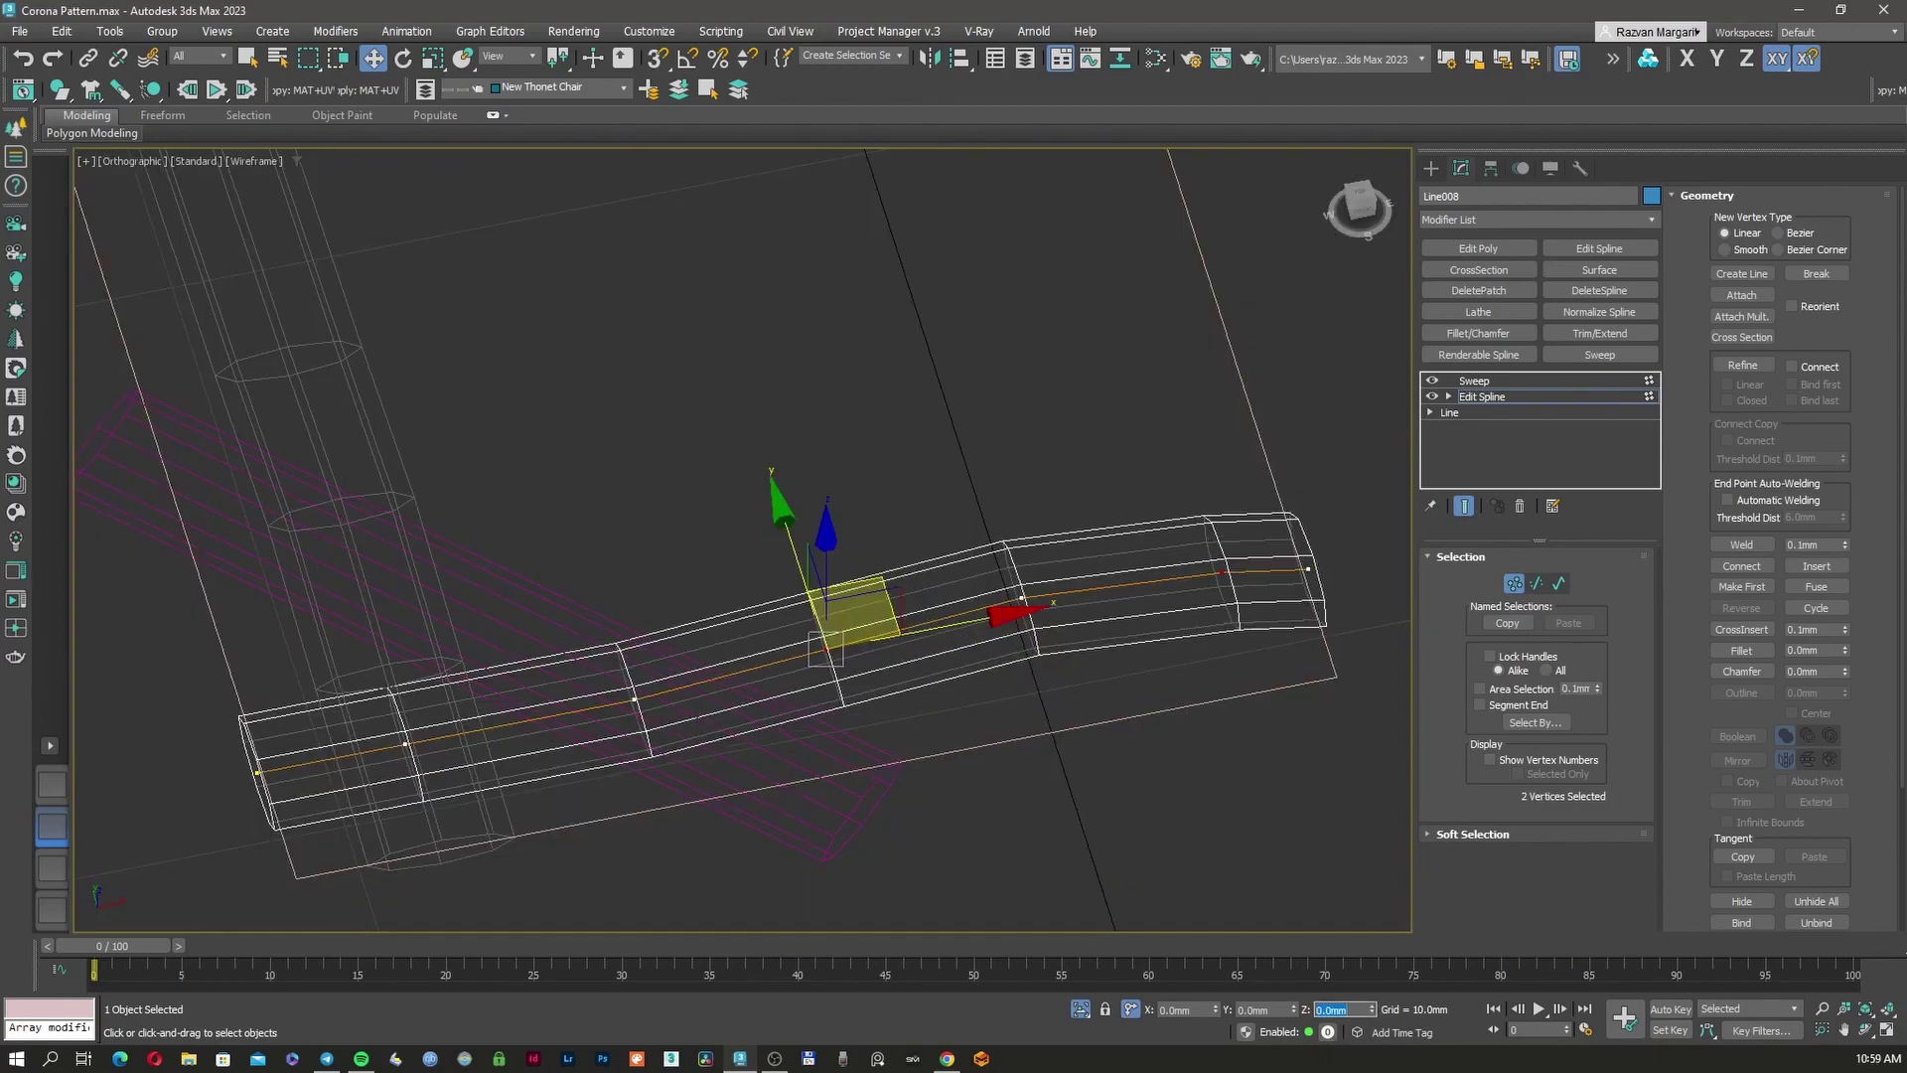
pyautogui.moveTo(1055, 641); pyautogui.dragTo(1162, 619, button='middle')
pyautogui.press('F3')
pyautogui.scroll(-3, 1003, 651)
pyautogui.moveTo(1021, 648); pyautogui.dragTo(965, 648, button='middle')
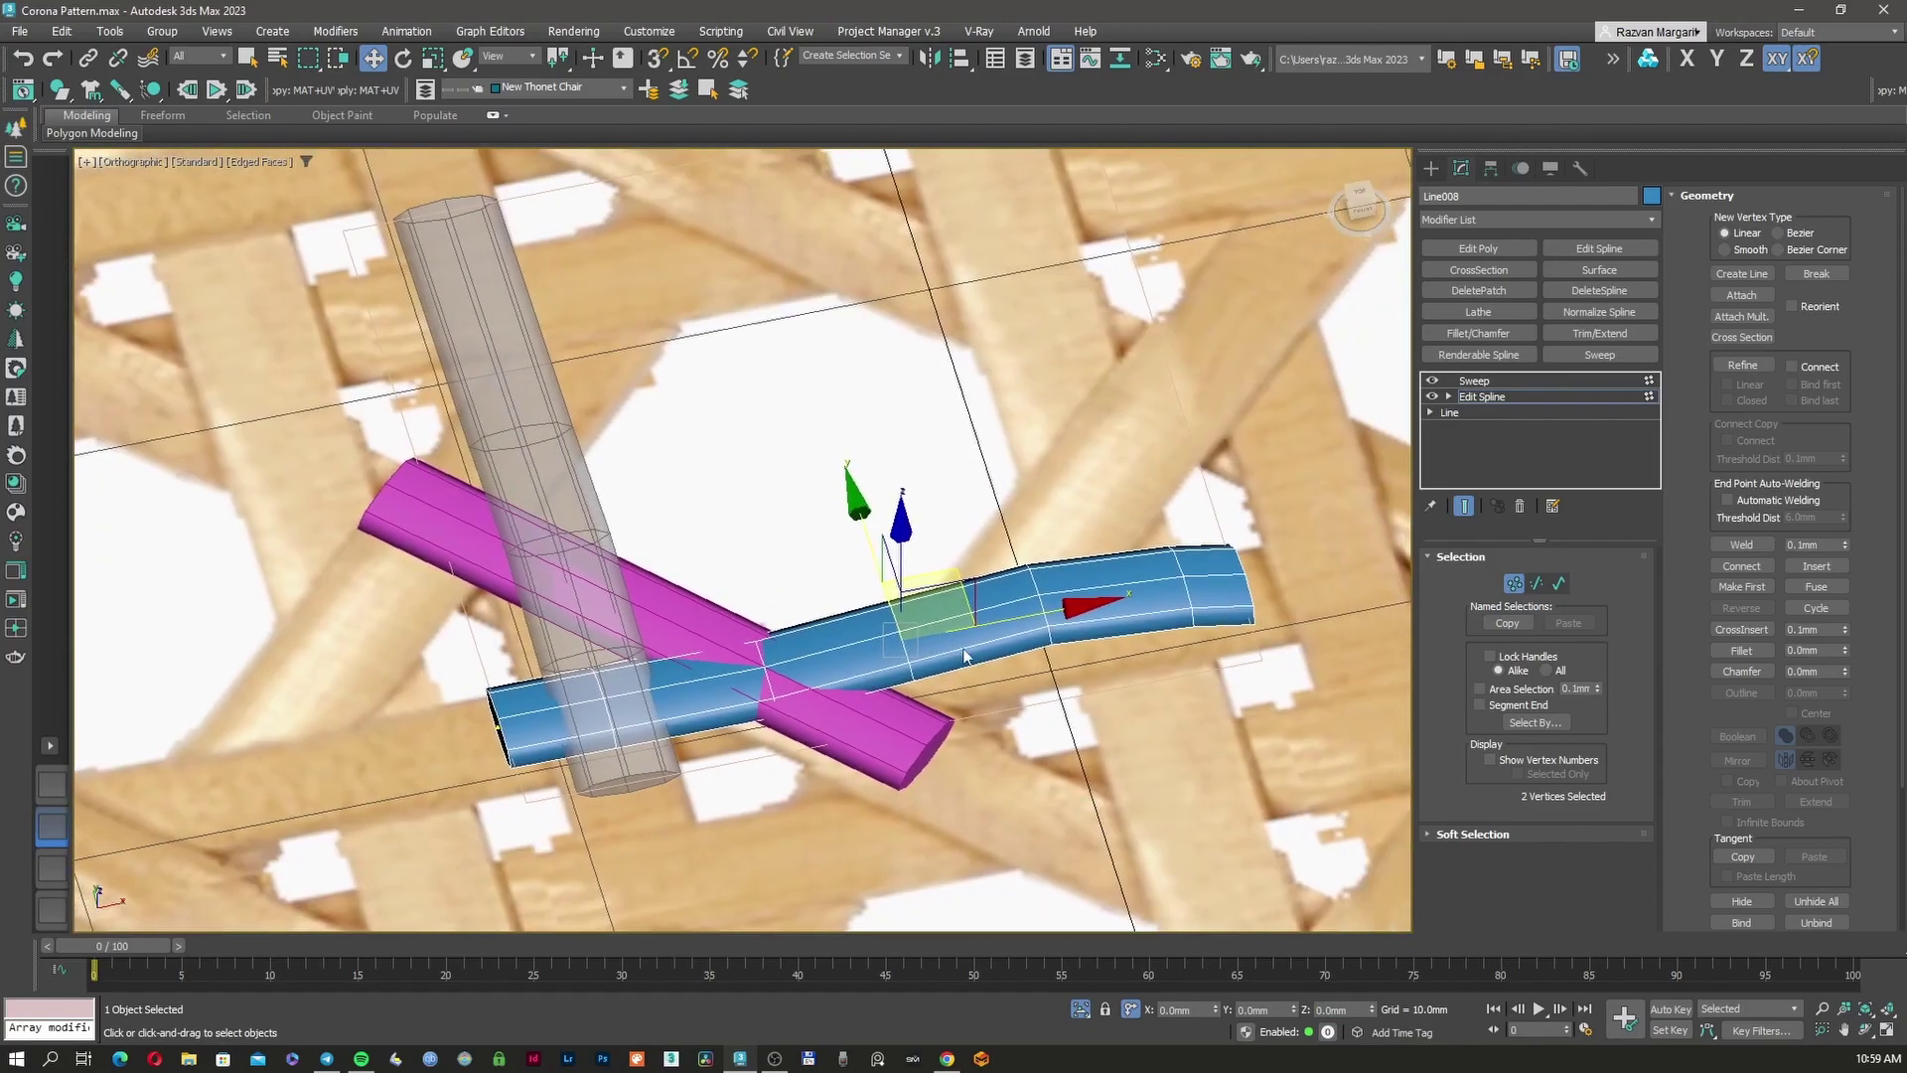
# Lower the horizontal strip's vertex near the diagonal crossing in Z so that it dips beneath the diagonal strip
pyautogui.scroll(3, 793, 672)
pyautogui.press('F3')
pyautogui.moveTo(696, 616); pyautogui.dragTo(775, 714)
pyautogui.press('F3')
pyautogui.keyDown('alt'); pyautogui.moveTo(790, 723); pyautogui.dragTo(717, 678, button='middle'); pyautogui.keyUp('alt')
pyautogui.doubleClick(1351, 1009)
pyautogui.write('-')
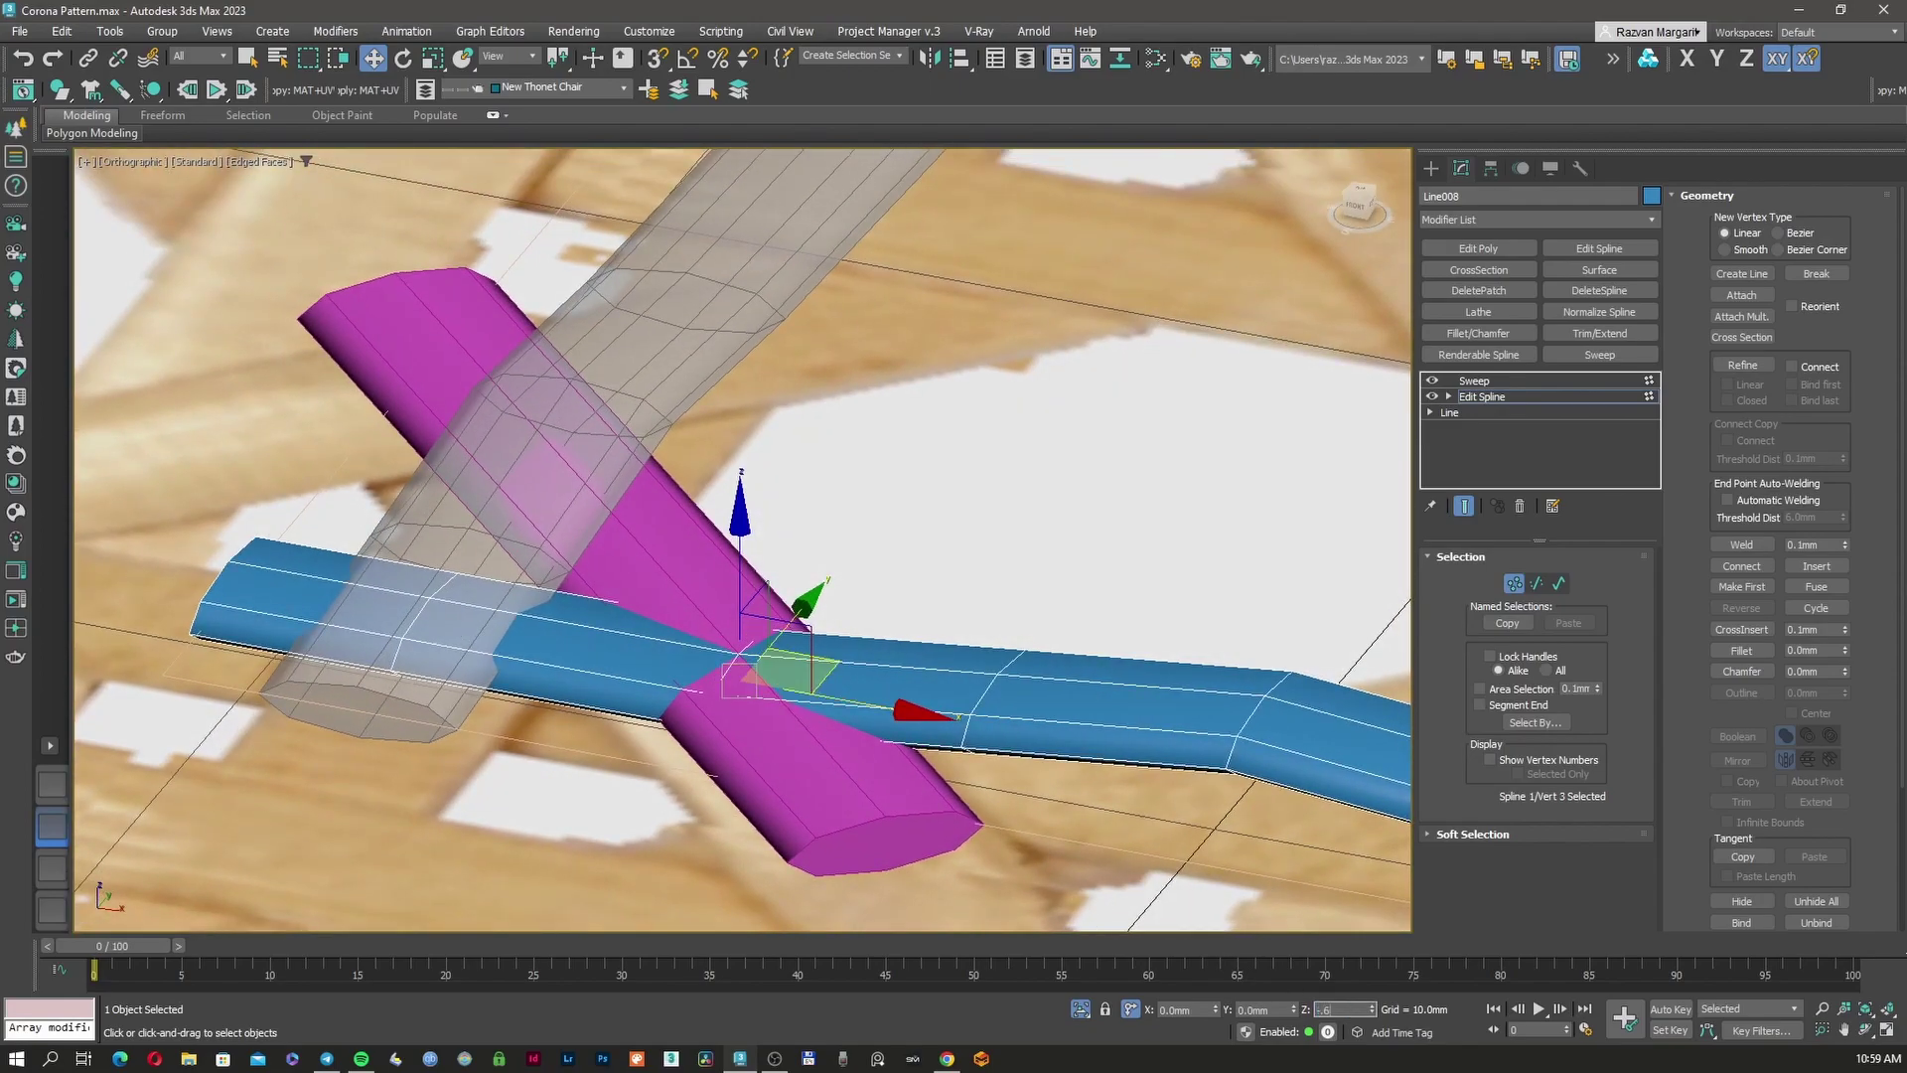
pyautogui.write('6')
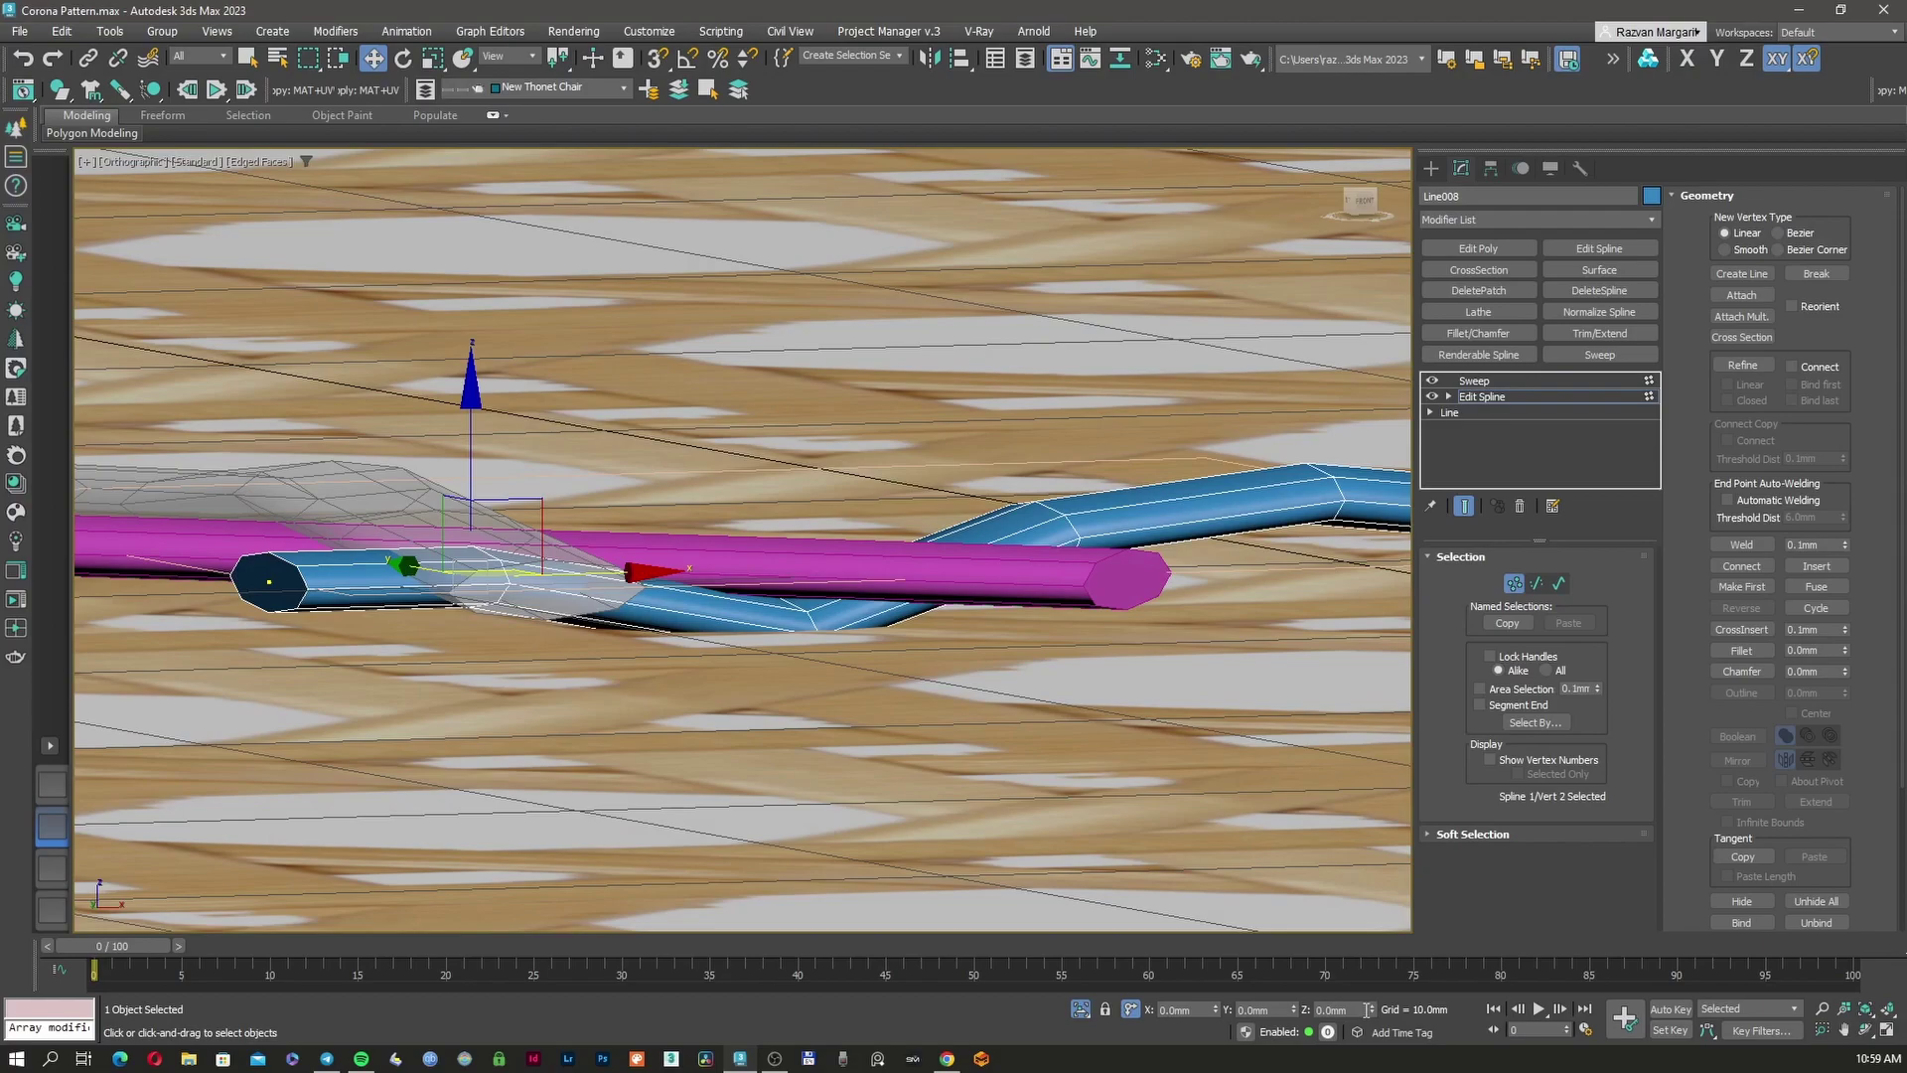
# Adjust the horizontal strip's vertices around the vertical and diagonal crossings so that it passes cleanly under the diagonal strip
pyautogui.doubleClick(1336, 1010)
pyautogui.keyDown('alt'); pyautogui.moveTo(850, 578); pyautogui.dragTo(802, 630, button='middle'); pyautogui.keyUp('alt')
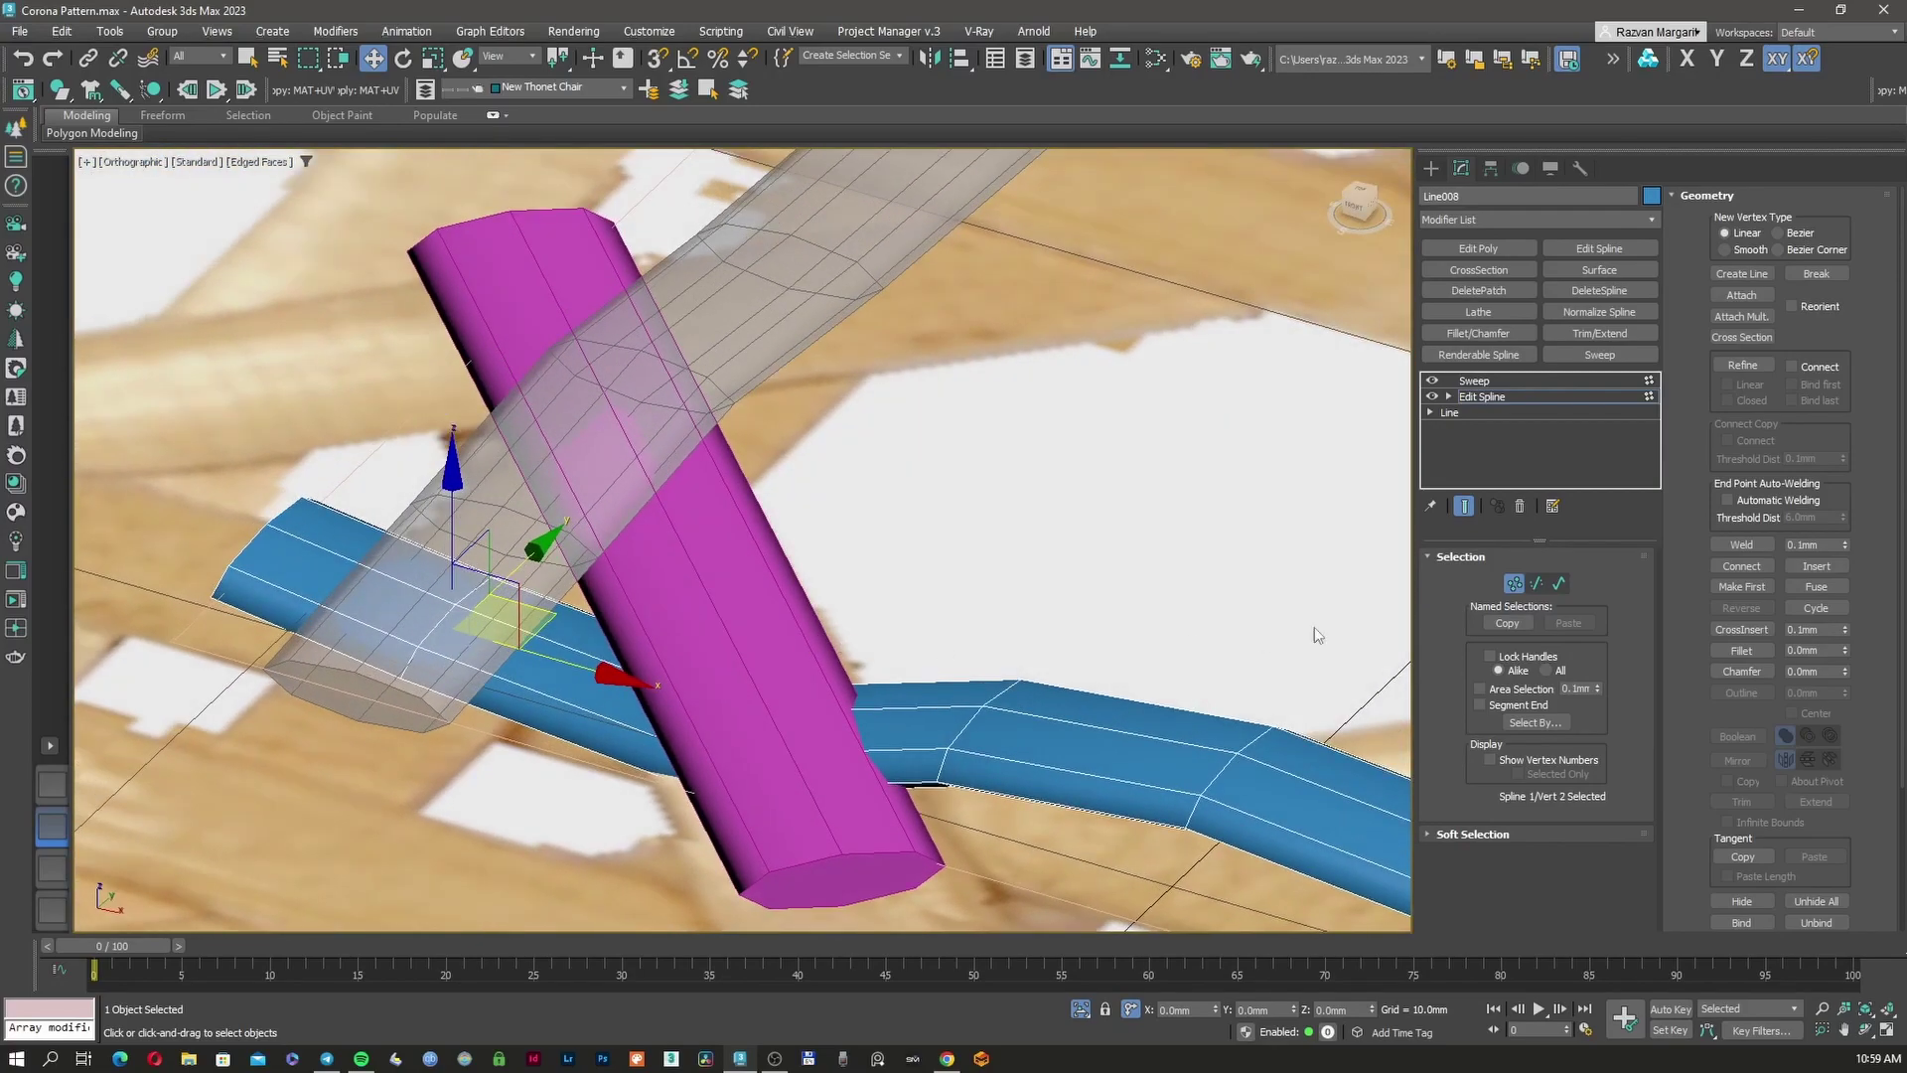
pyautogui.press('F3')
pyautogui.click(988, 732)
pyautogui.click(743, 738)
pyautogui.moveTo(842, 768); pyautogui.dragTo(876, 772)
pyautogui.press('F3')
pyautogui.moveTo(693, 716); pyautogui.dragTo(787, 602, button='middle')
pyautogui.press('t')
pyautogui.scroll(-2, 756, 685)
pyautogui.moveTo(787, 603); pyautogui.dragTo(789, 615, button='middle')
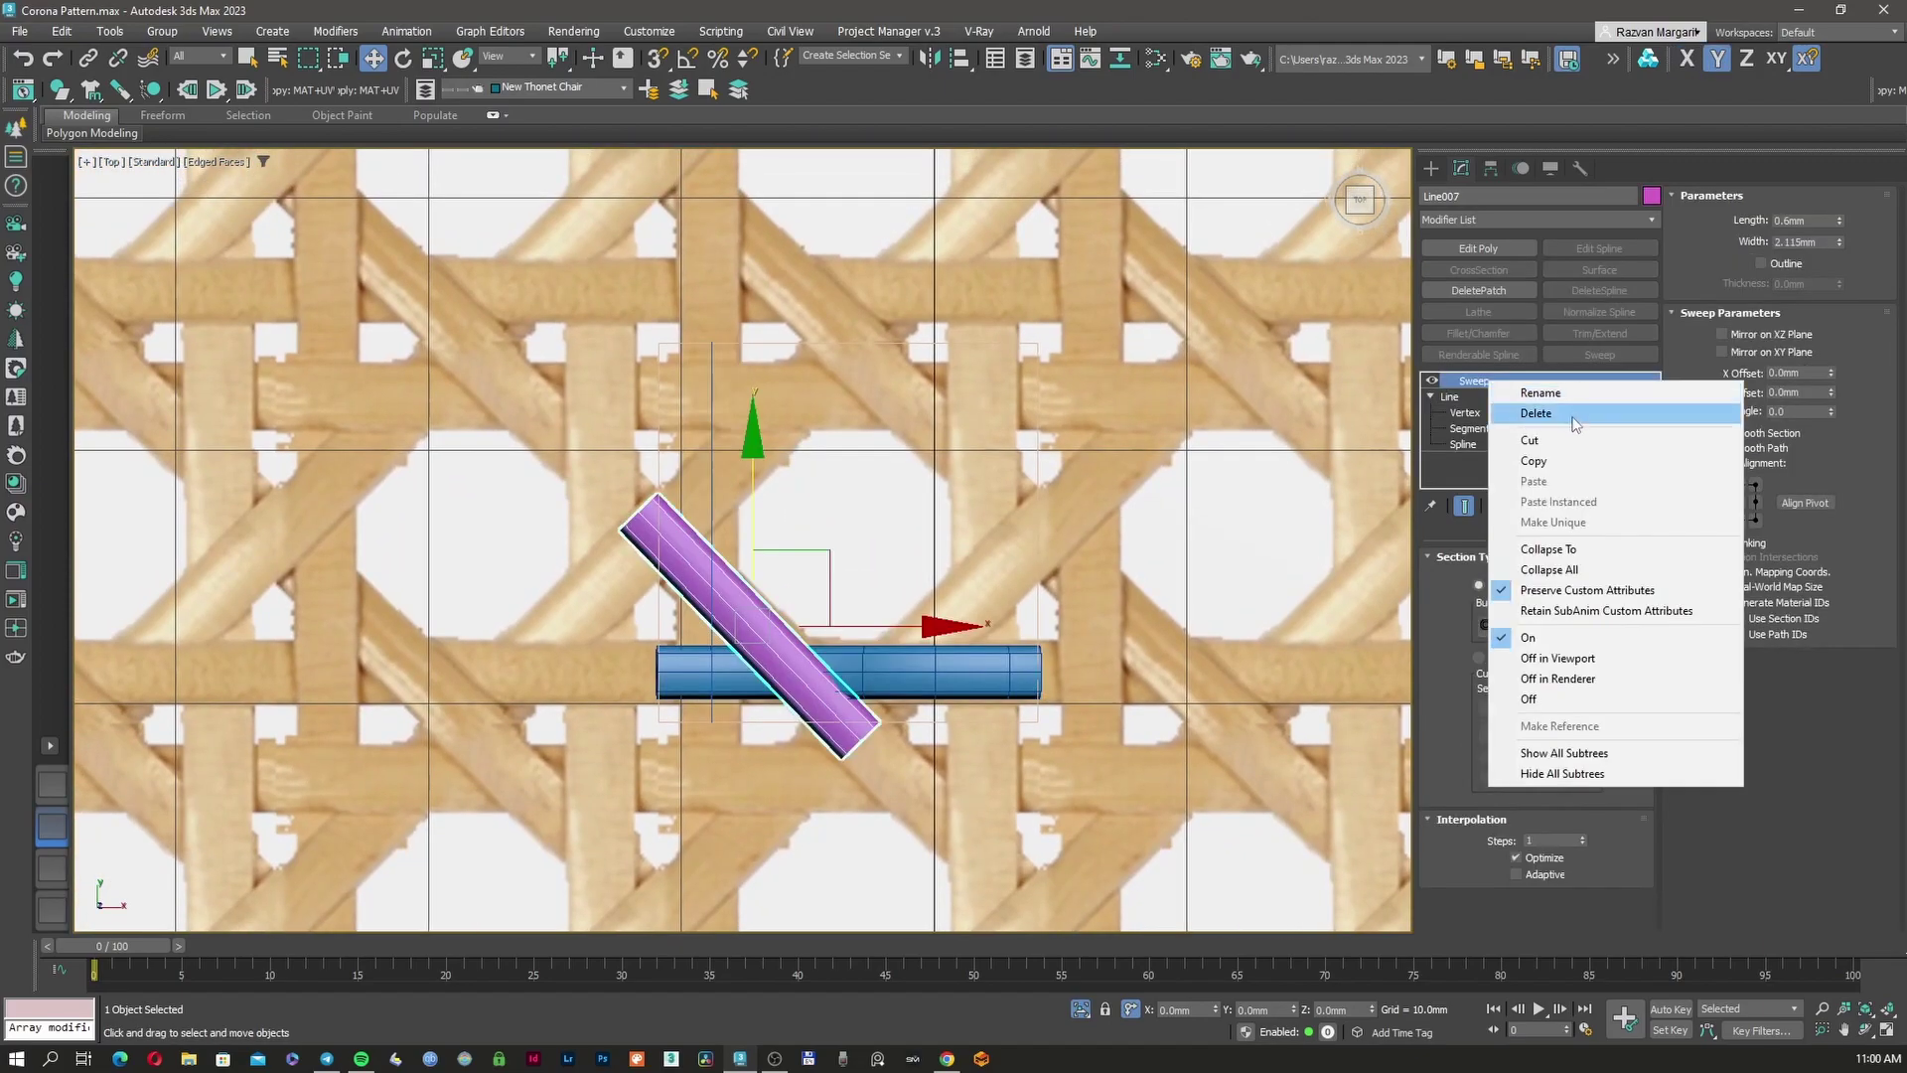
# Delete the diagonal strip's Sweep and attach the diagonal and vertical lines to the horizontal strip through a new Edit Spline beneath its Sweep
pyautogui.click(1575, 415)
pyautogui.click(999, 663)
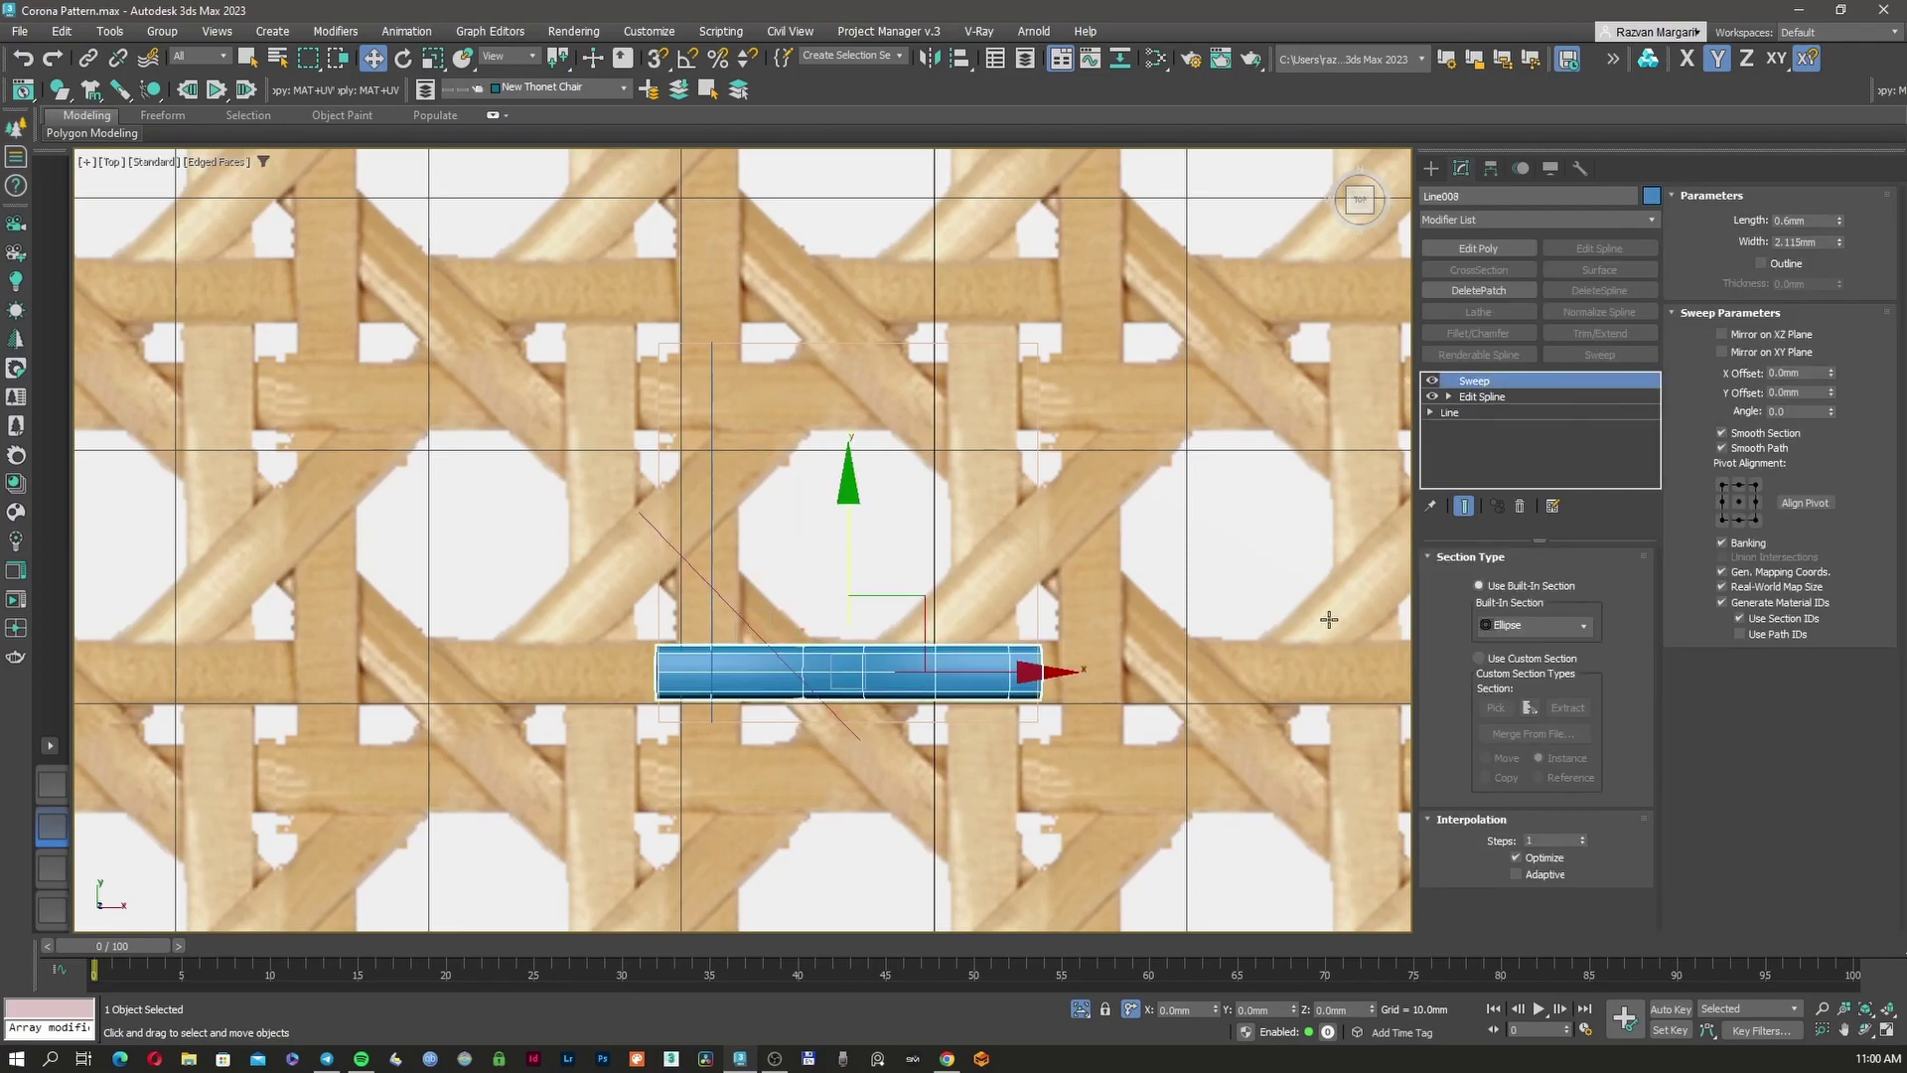
pyautogui.click(1483, 396)
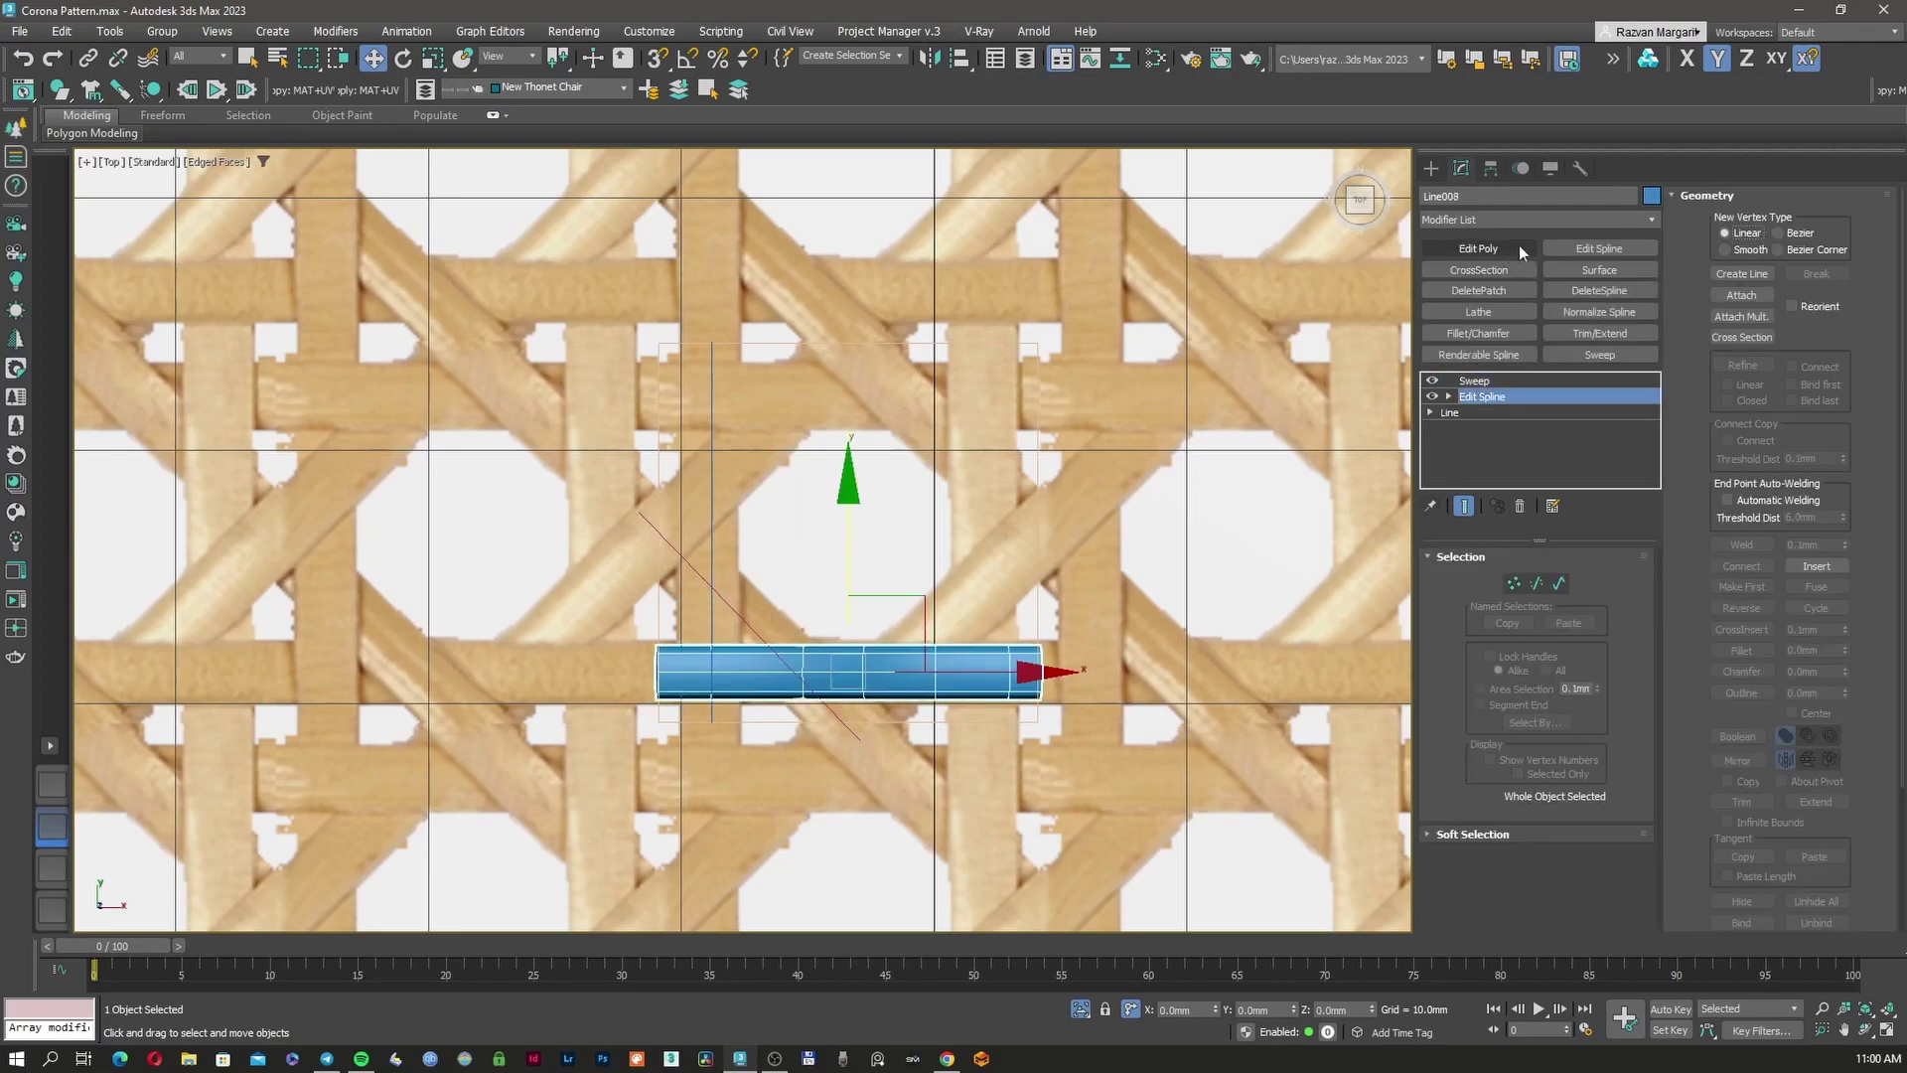
pyautogui.click(1596, 251)
pyautogui.click(1741, 296)
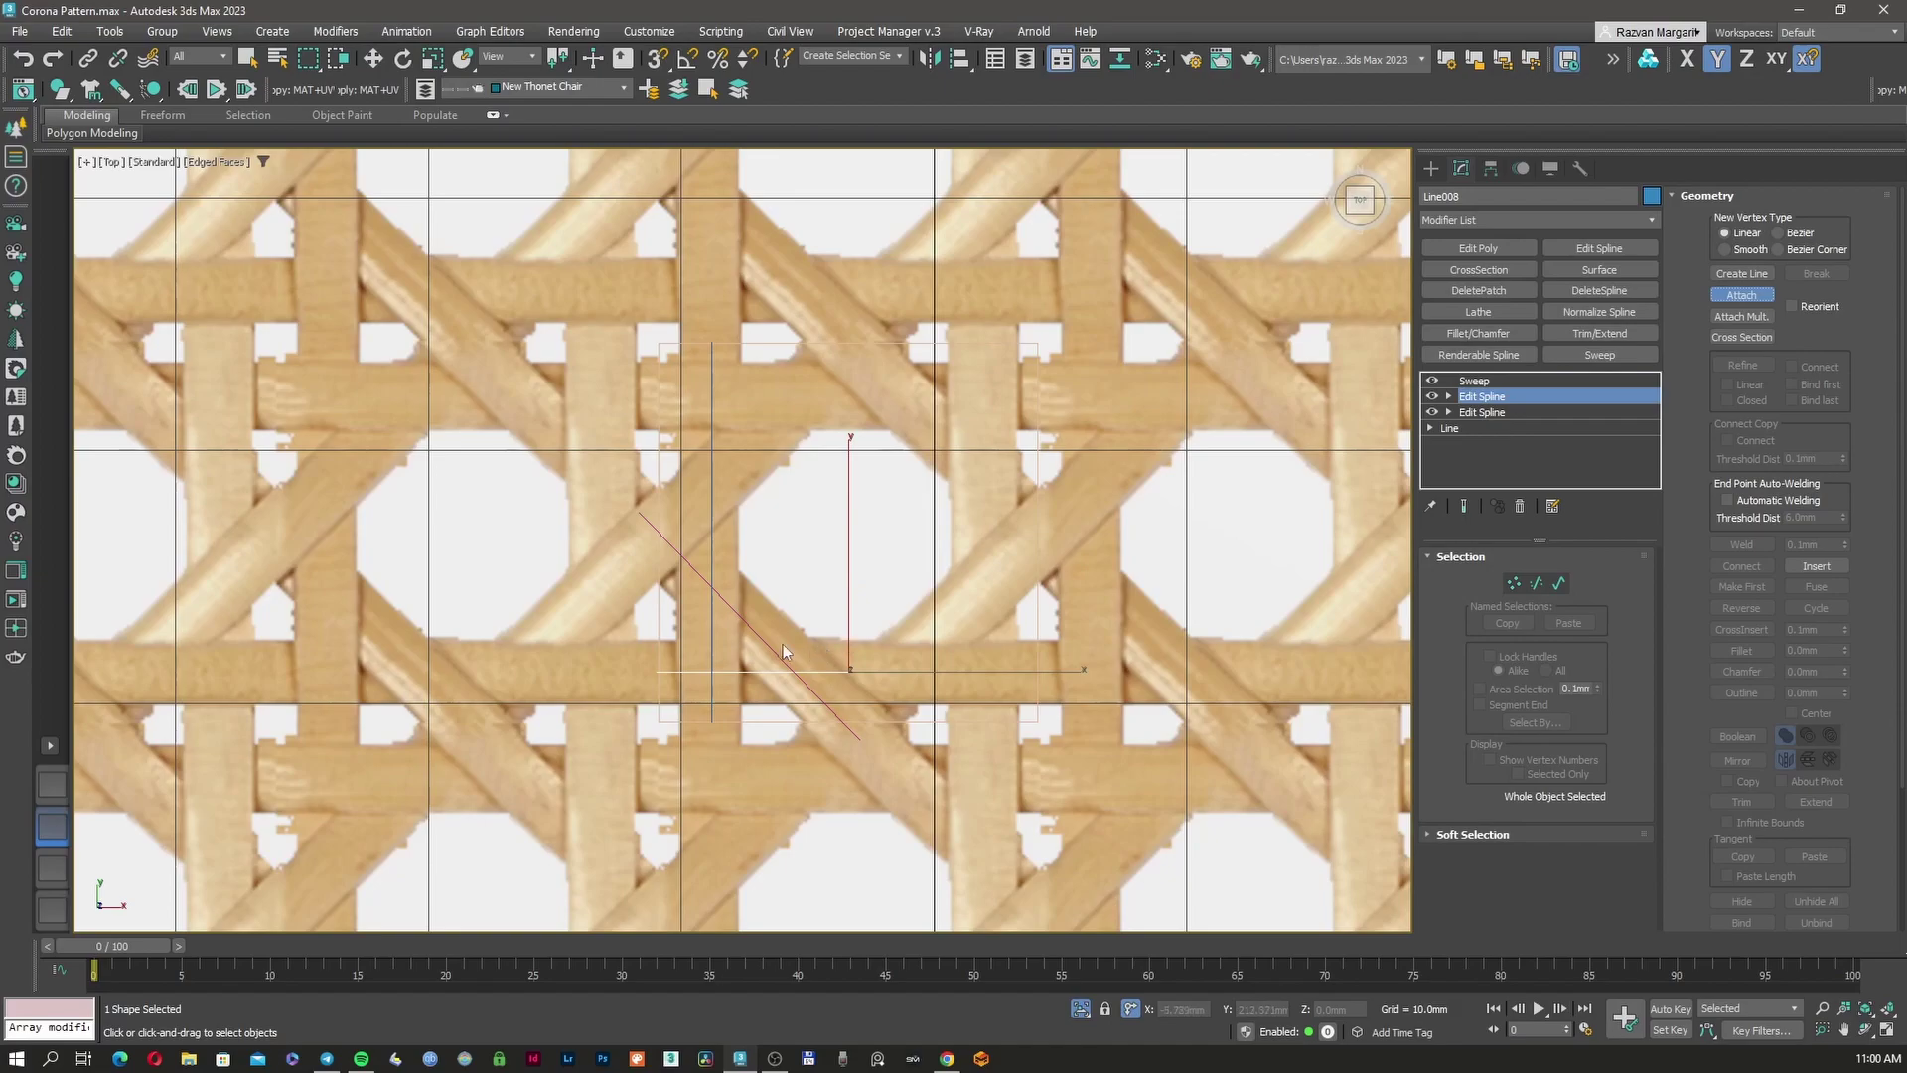
pyautogui.click(718, 556)
pyautogui.rightClick(1210, 534)
pyautogui.click(1488, 383)
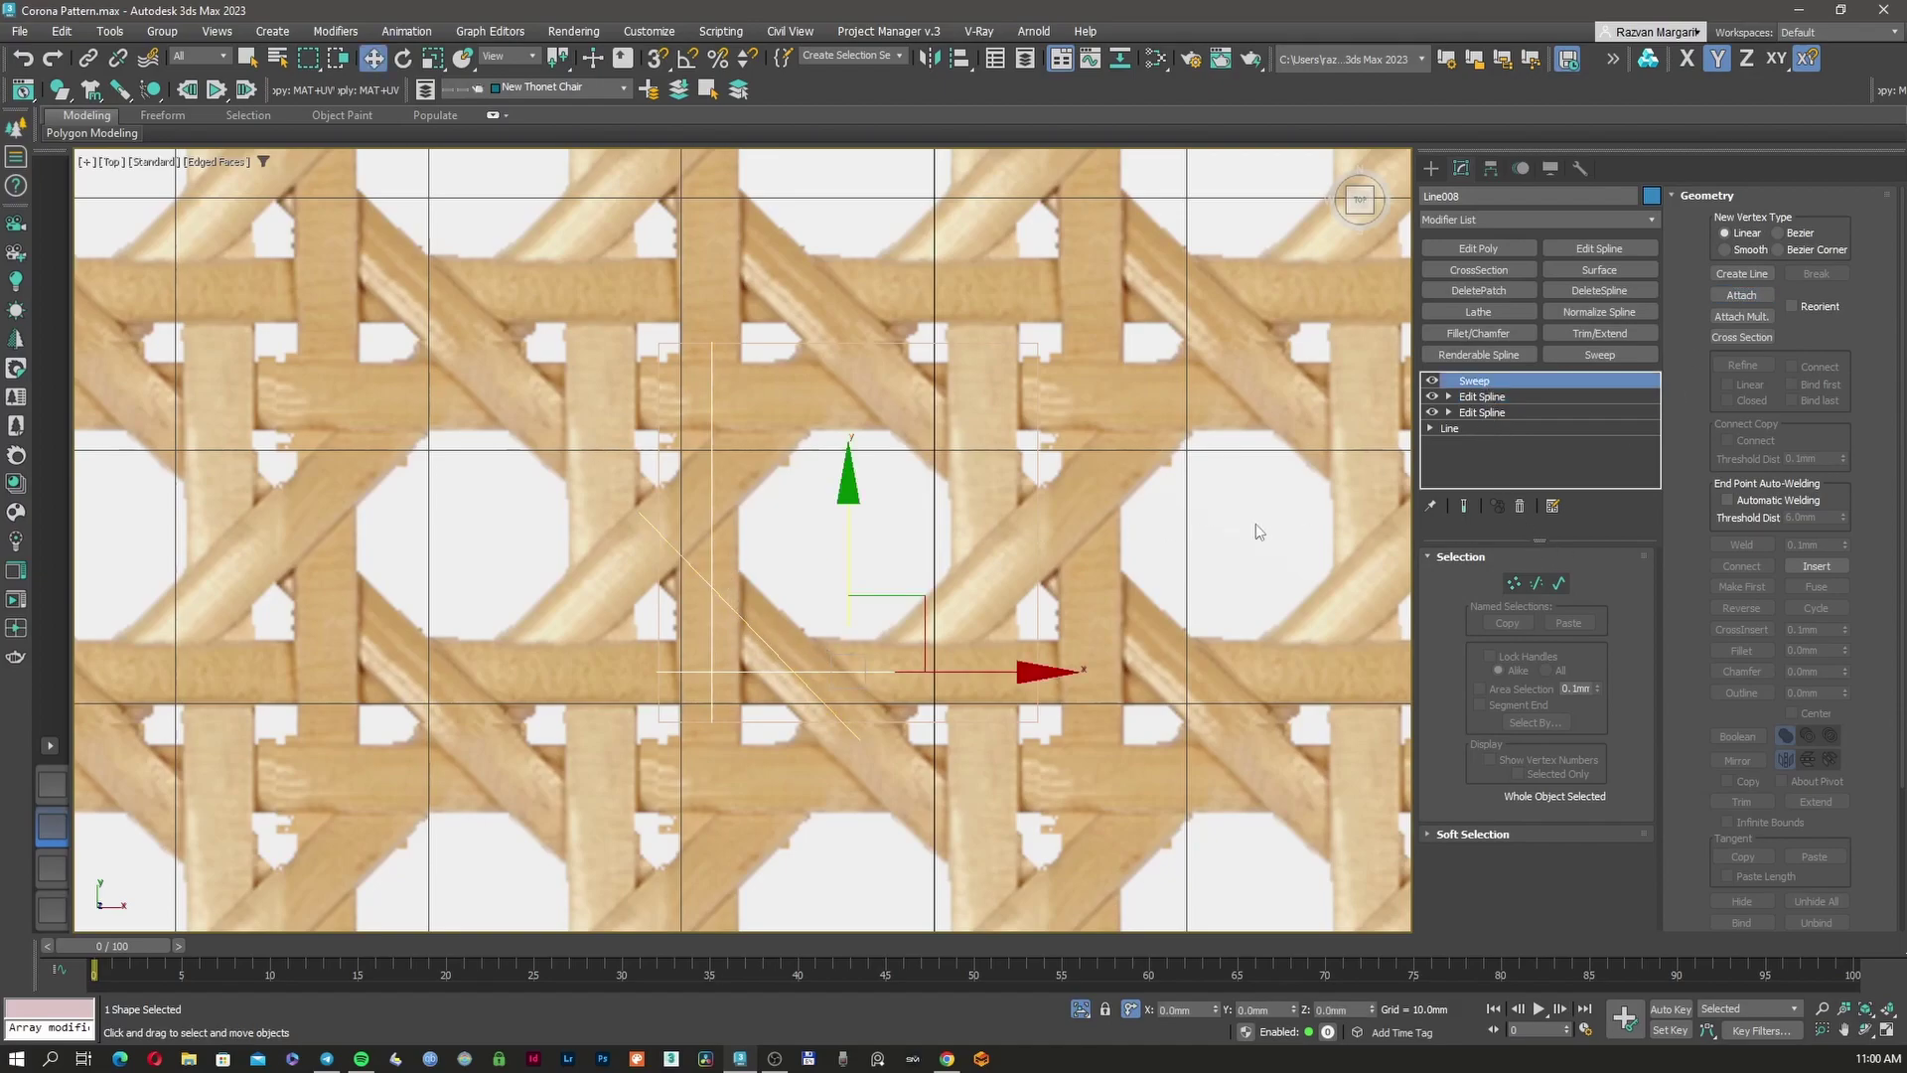
# Mirror the combined strips as a copy on the XY axis
pyautogui.scroll(2, 885, 638)
pyautogui.keyDown('alt'); pyautogui.moveTo(886, 637); pyautogui.dragTo(969, 501, button='middle'); pyautogui.keyUp('alt')
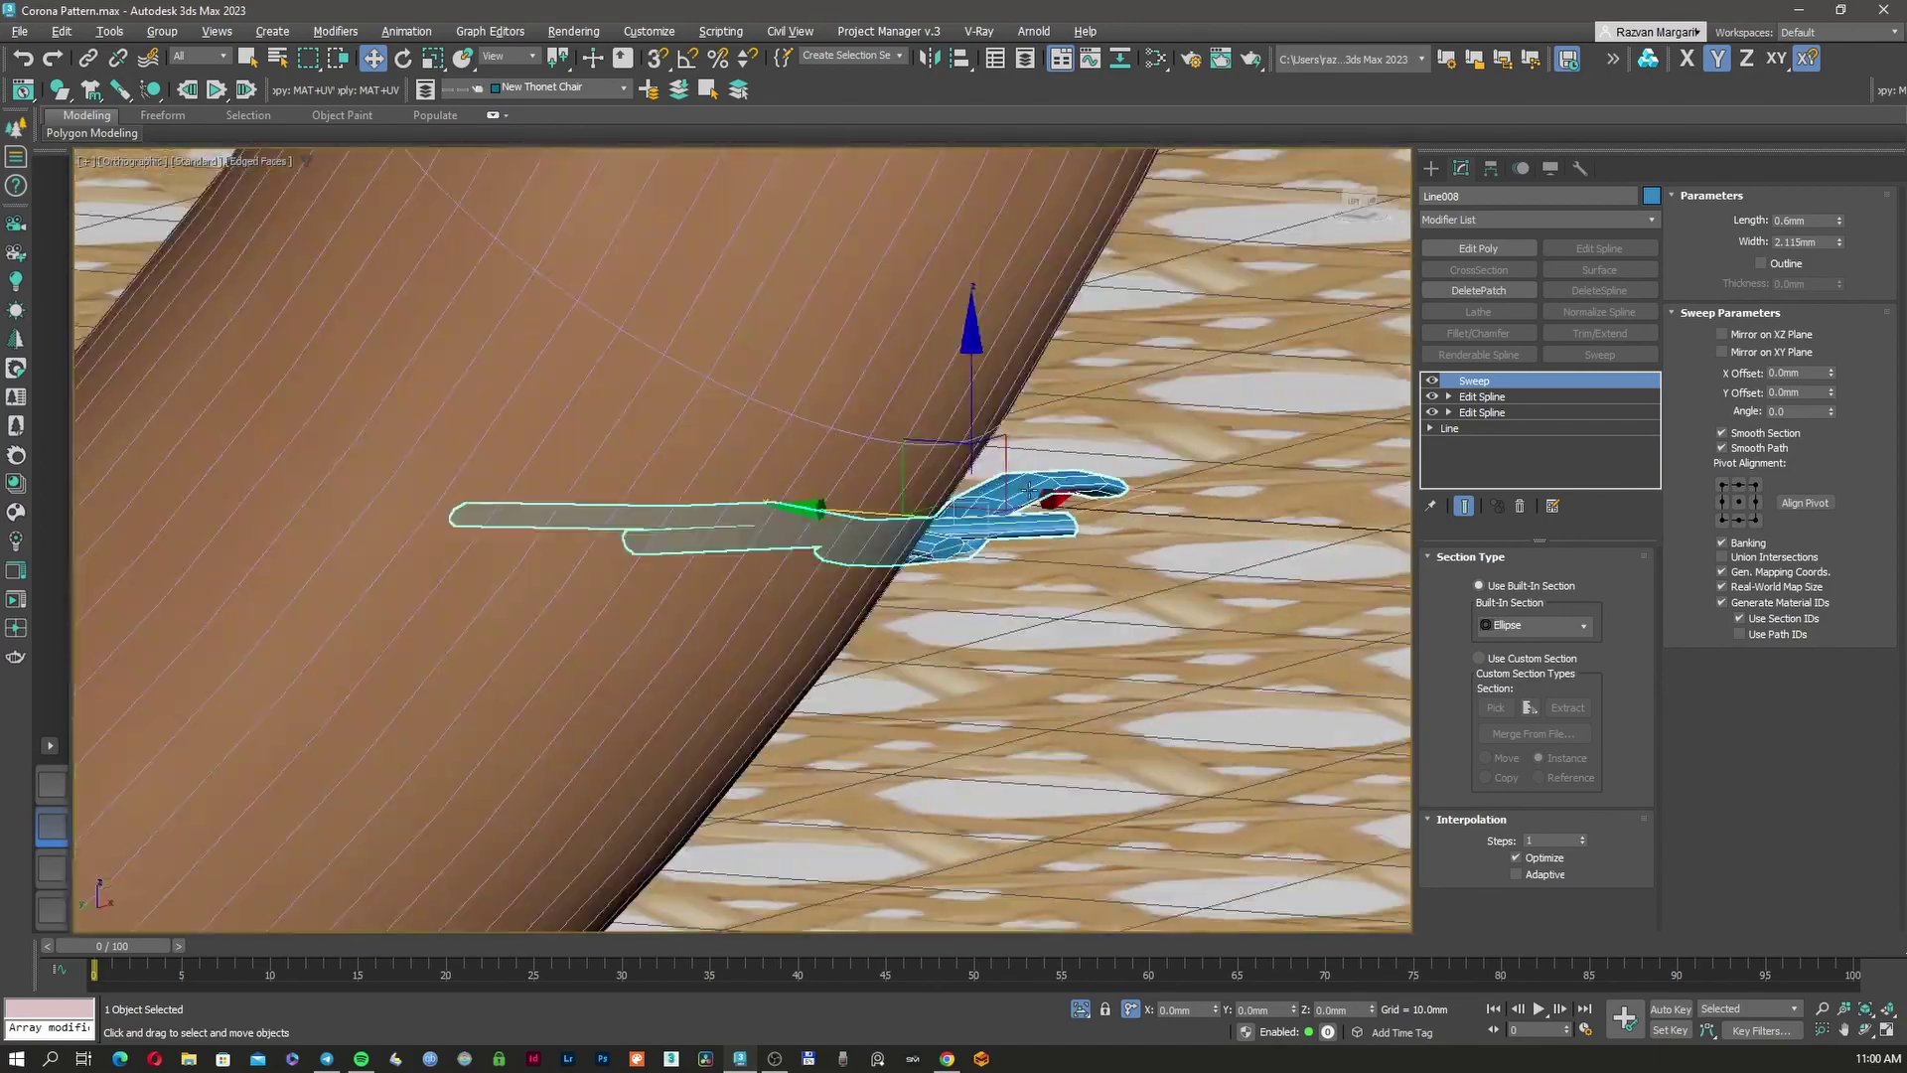
pyautogui.press('t')
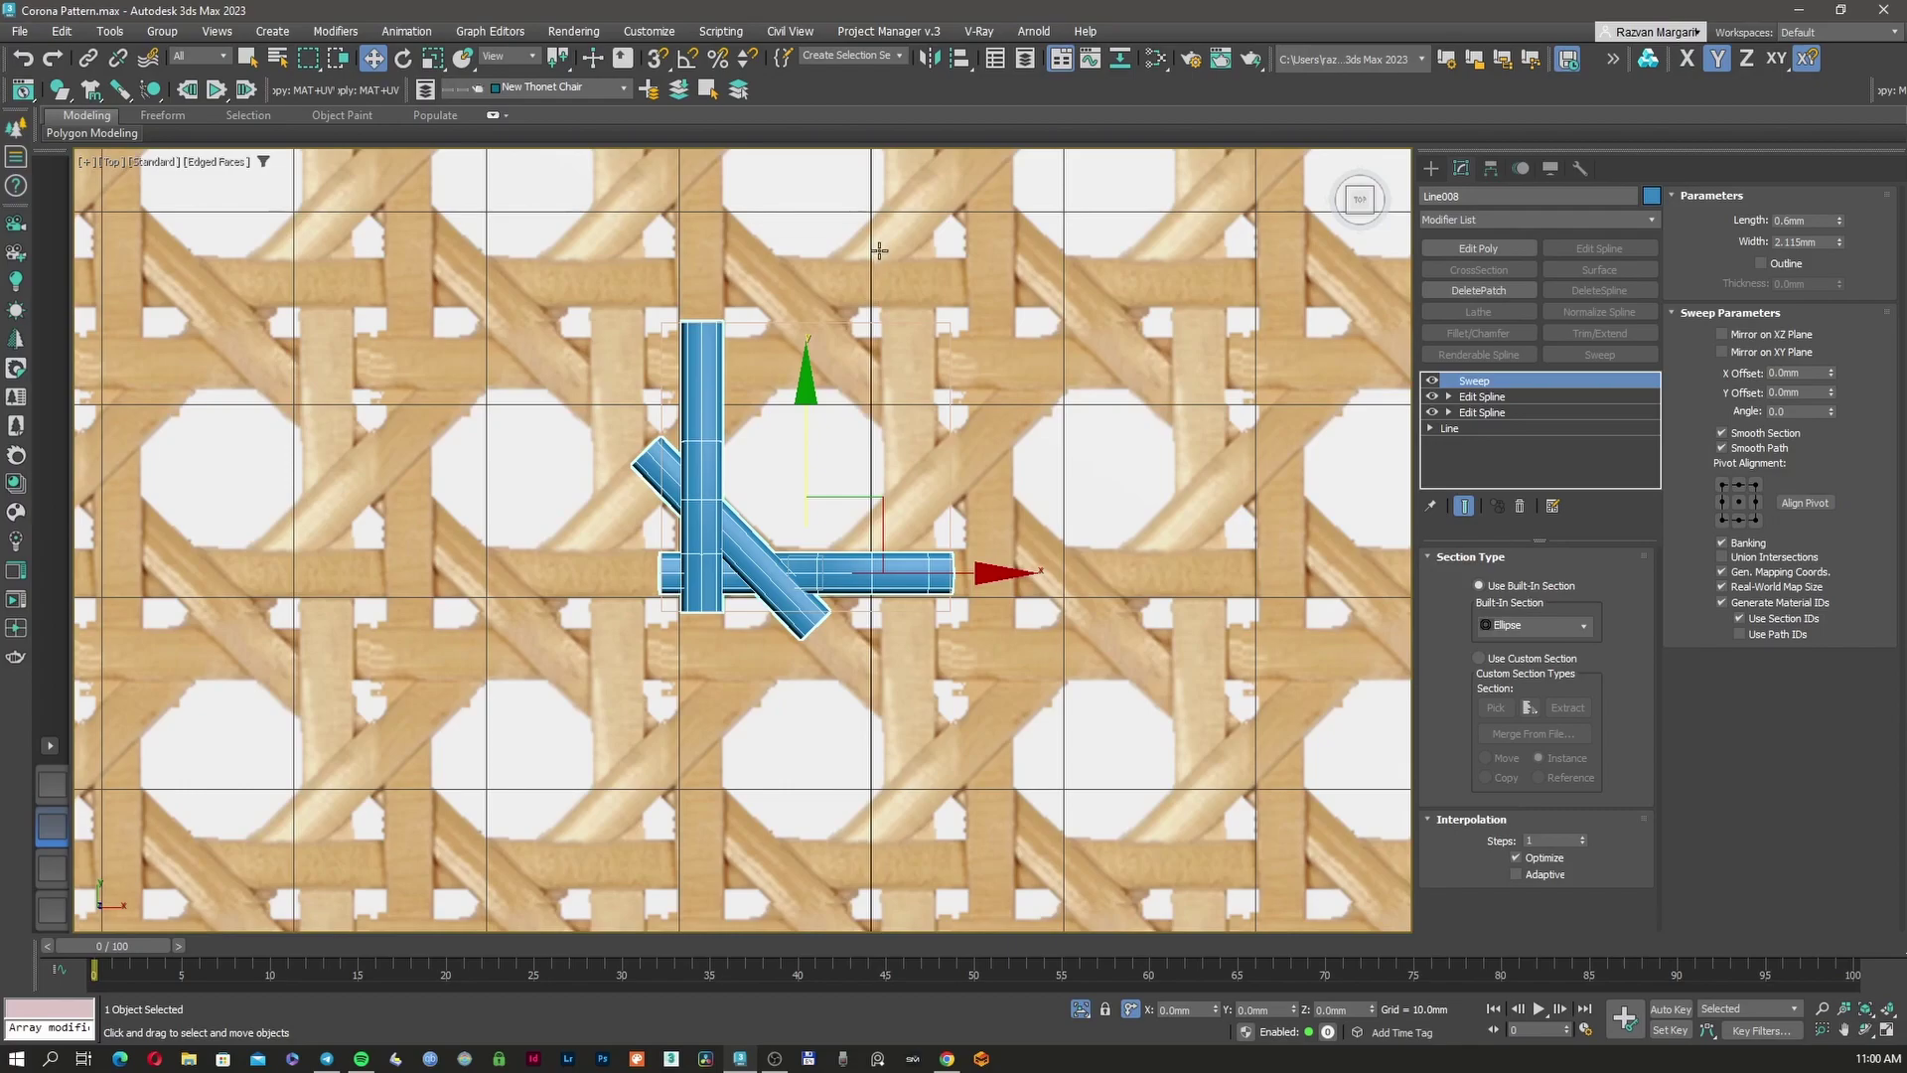
pyautogui.click(929, 57)
pyautogui.moveTo(1199, 372); pyautogui.dragTo(1199, 371)
pyautogui.click(1198, 566)
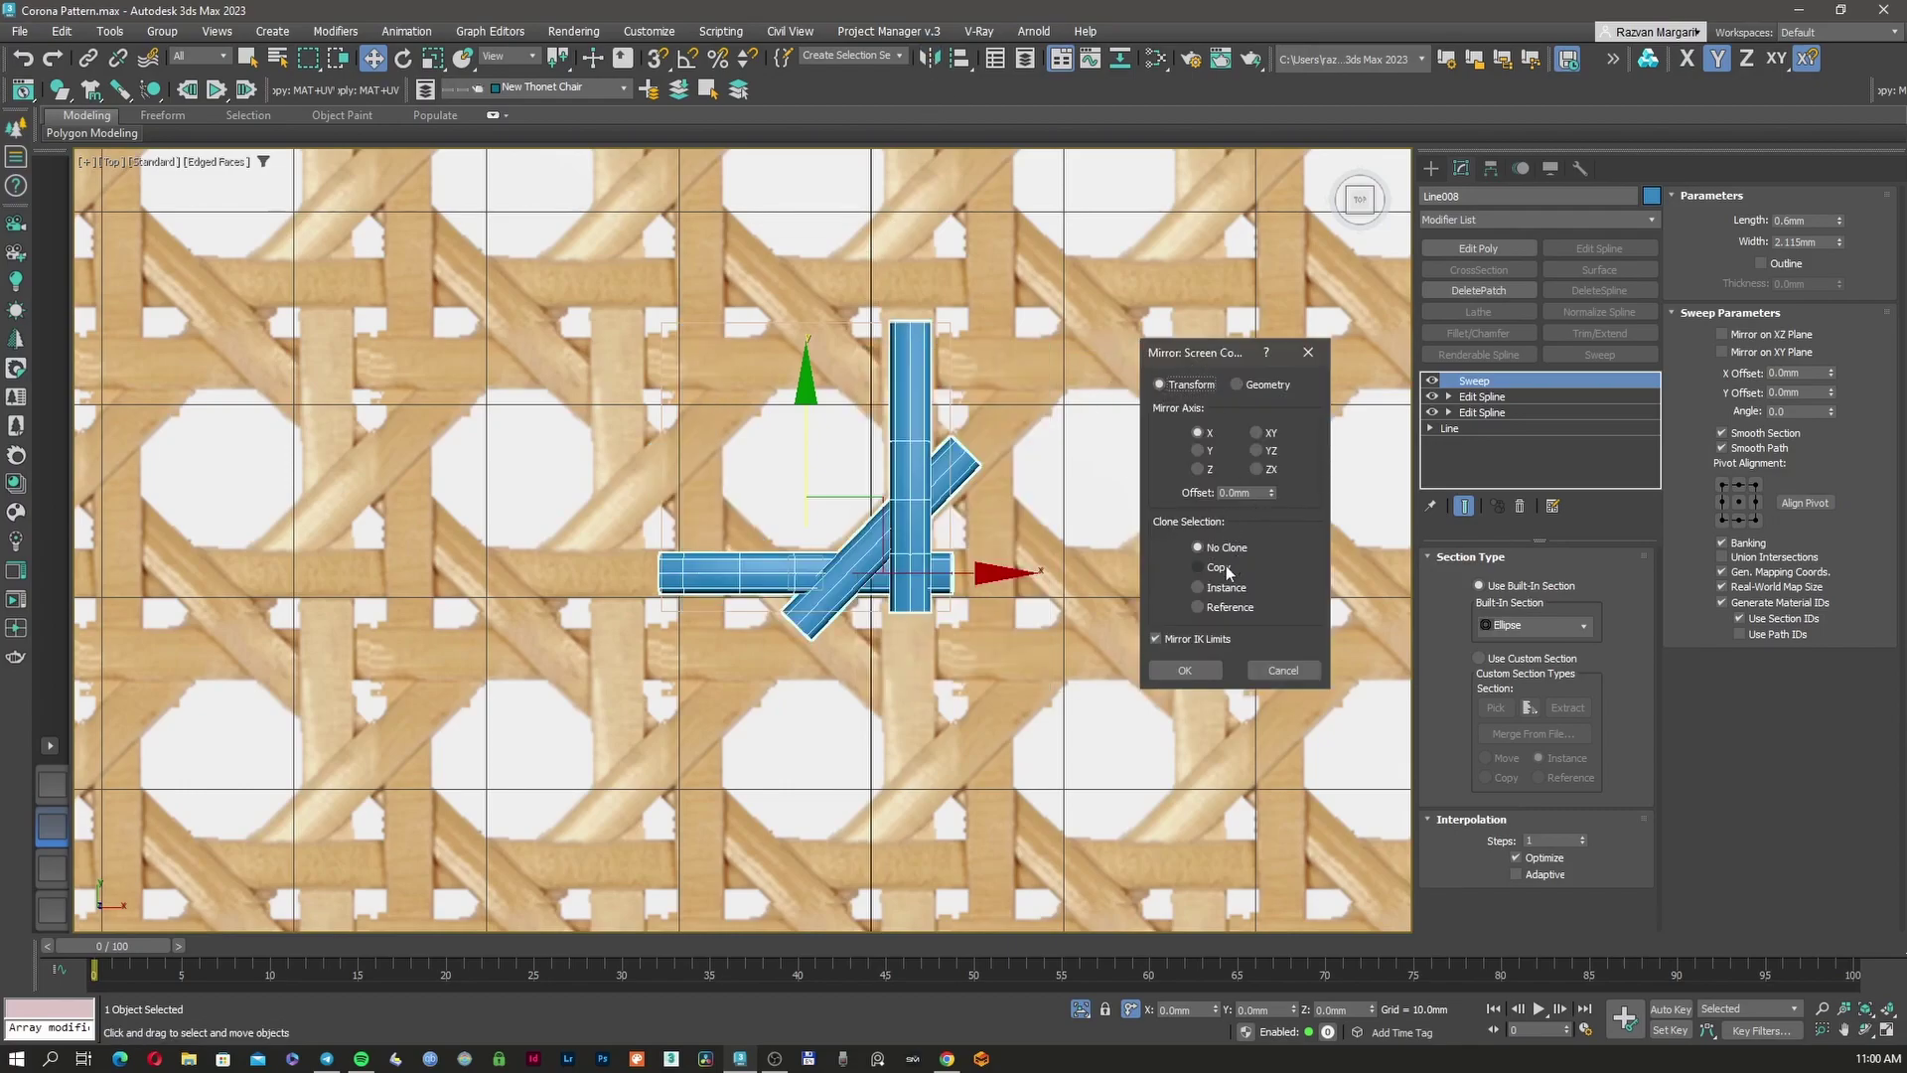
pyautogui.click(1272, 434)
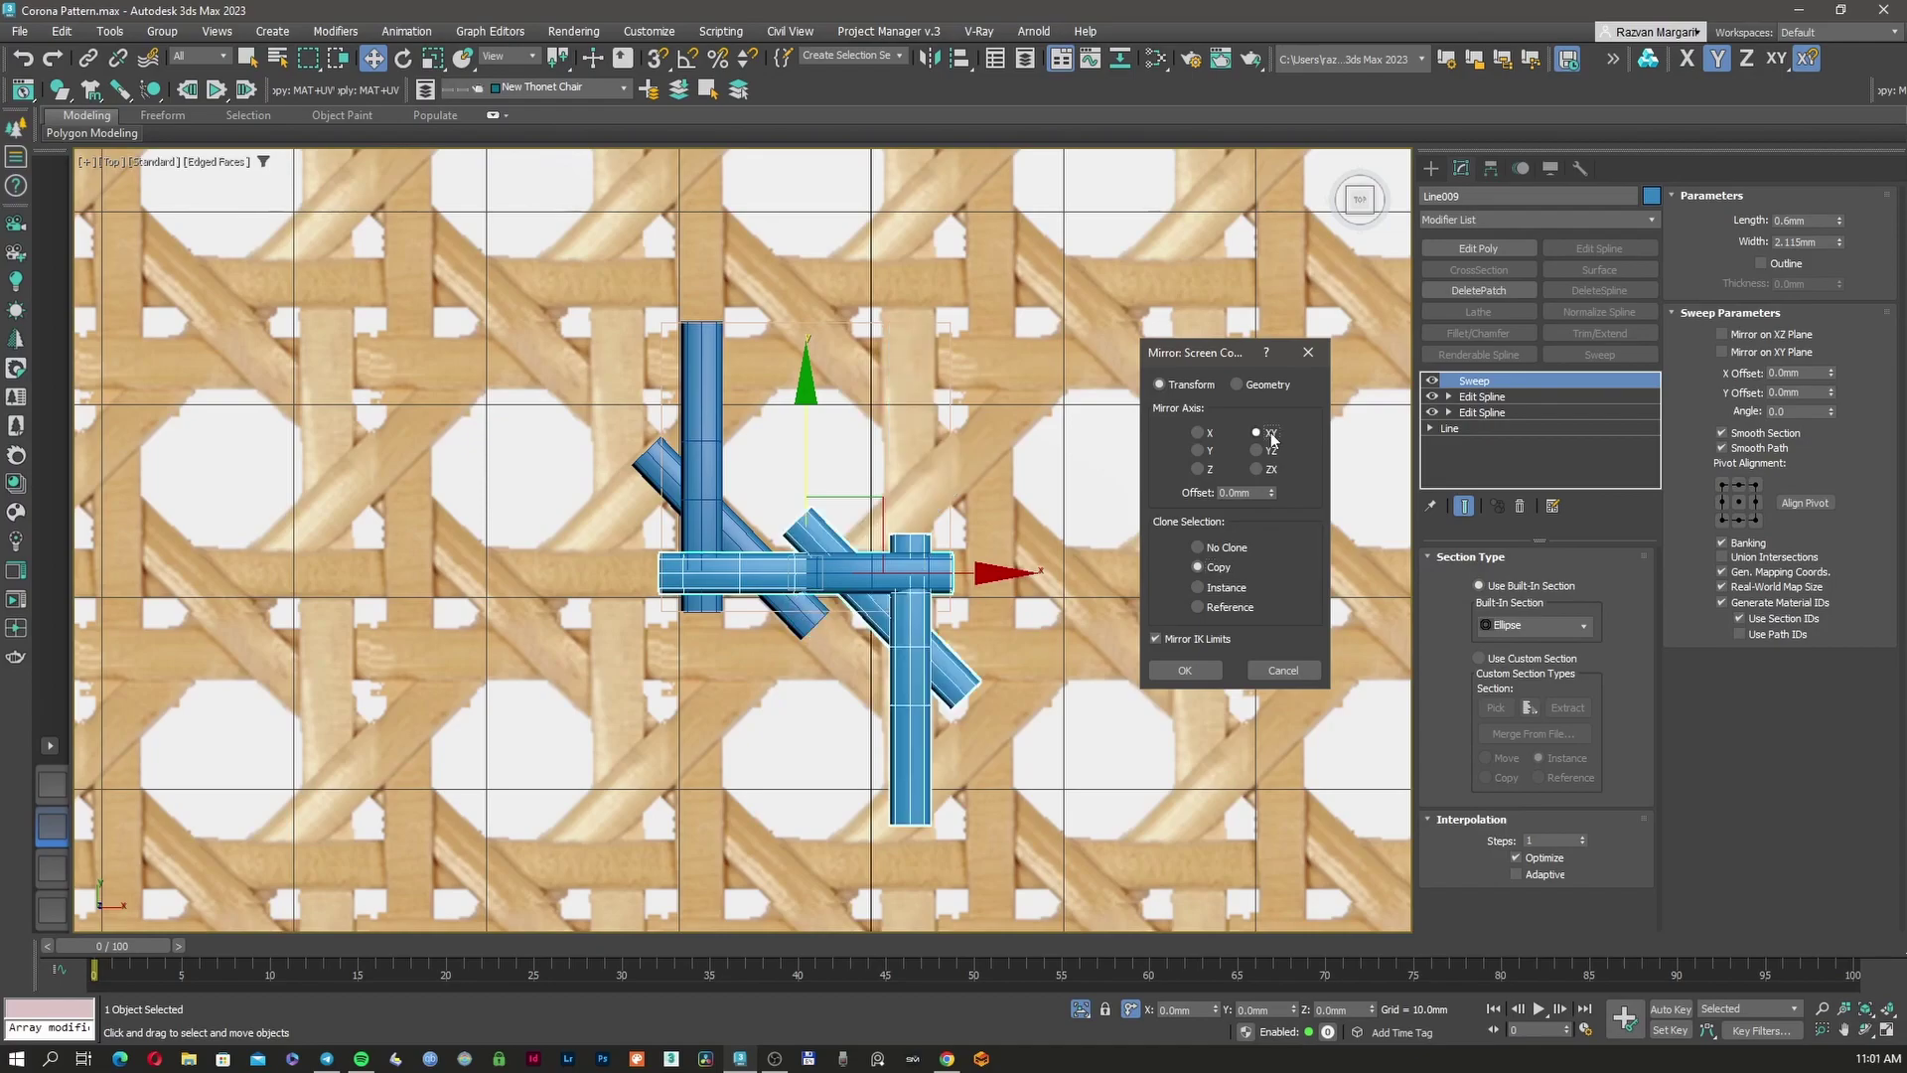
pyautogui.click(1185, 671)
# Delete the mirrored copy and attach the second diagonal strip to the original half of the pattern
pyautogui.scroll(2, 1093, 488)
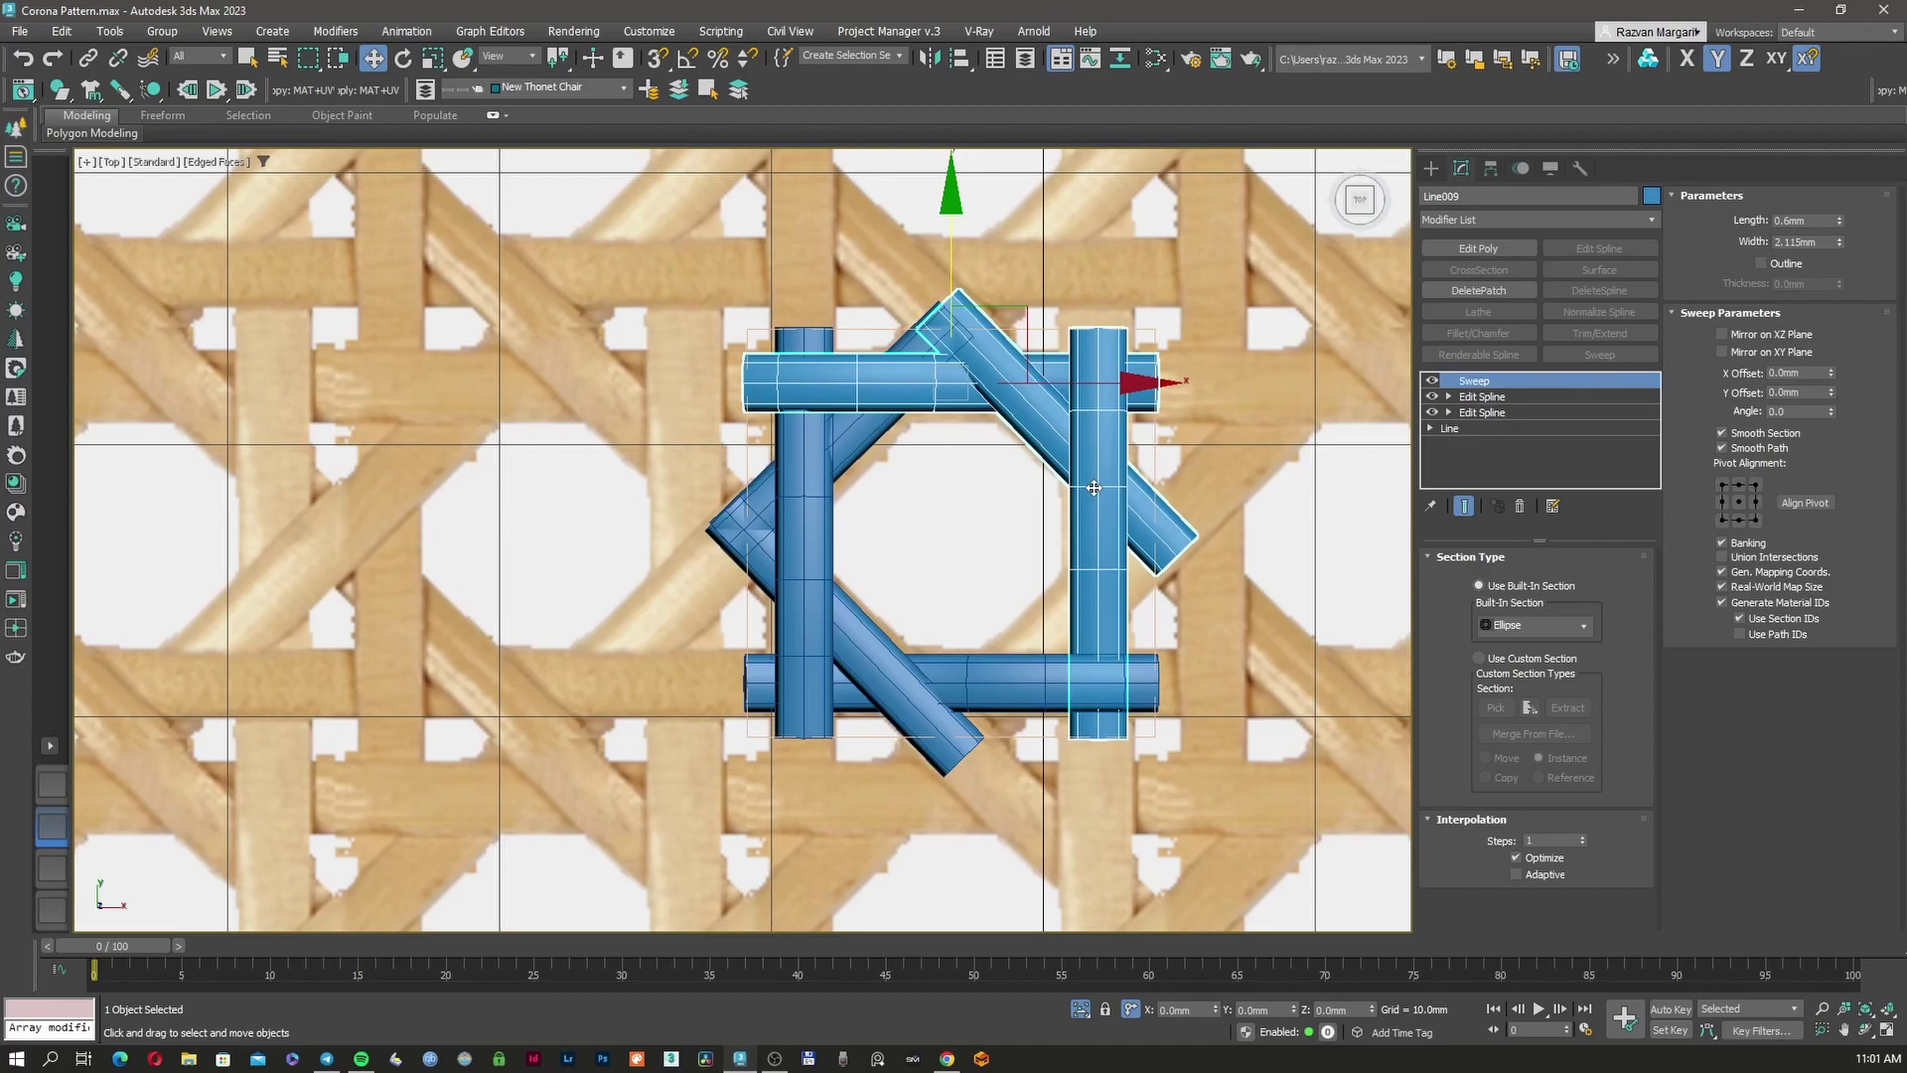
pyautogui.press('Delete')
pyautogui.click(882, 411)
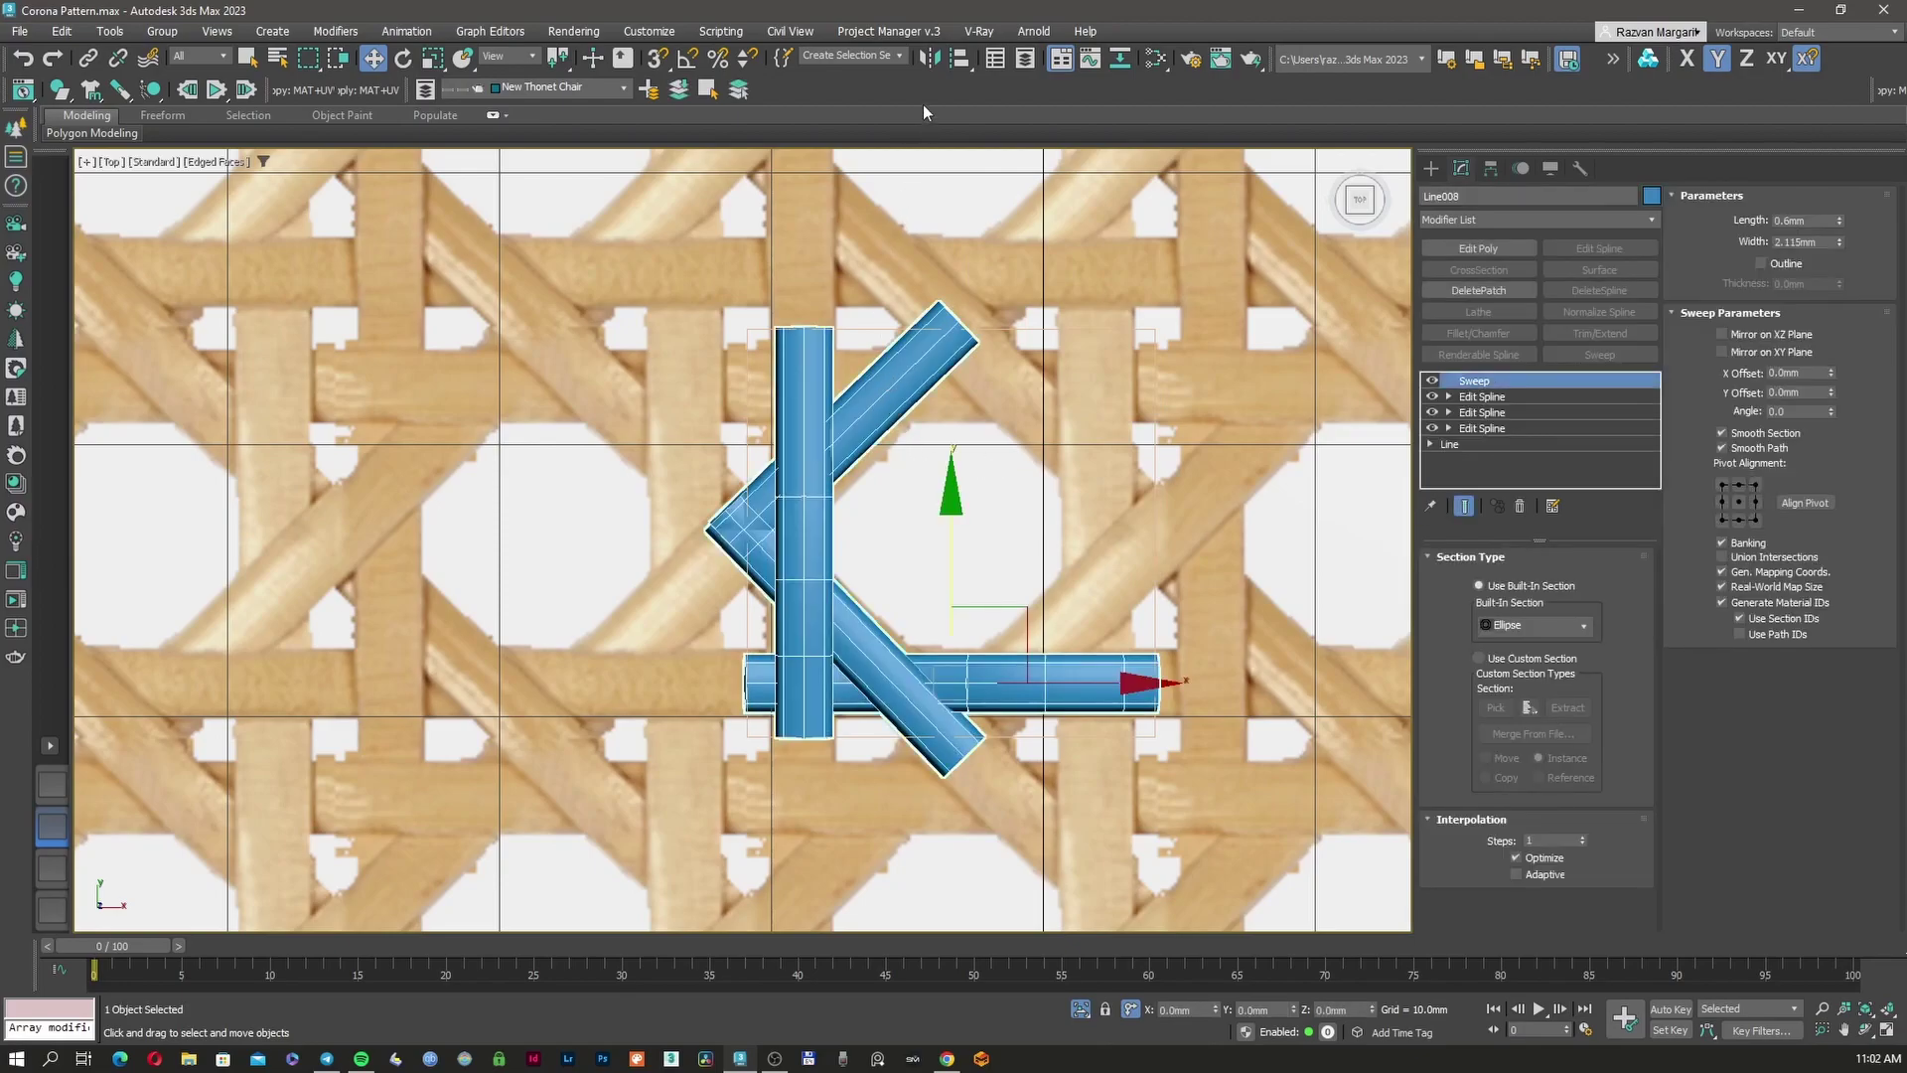
# Mirror the original half as an instance on the XY axis and move it up along Y to close the octagonal tile
pyautogui.click(930, 57)
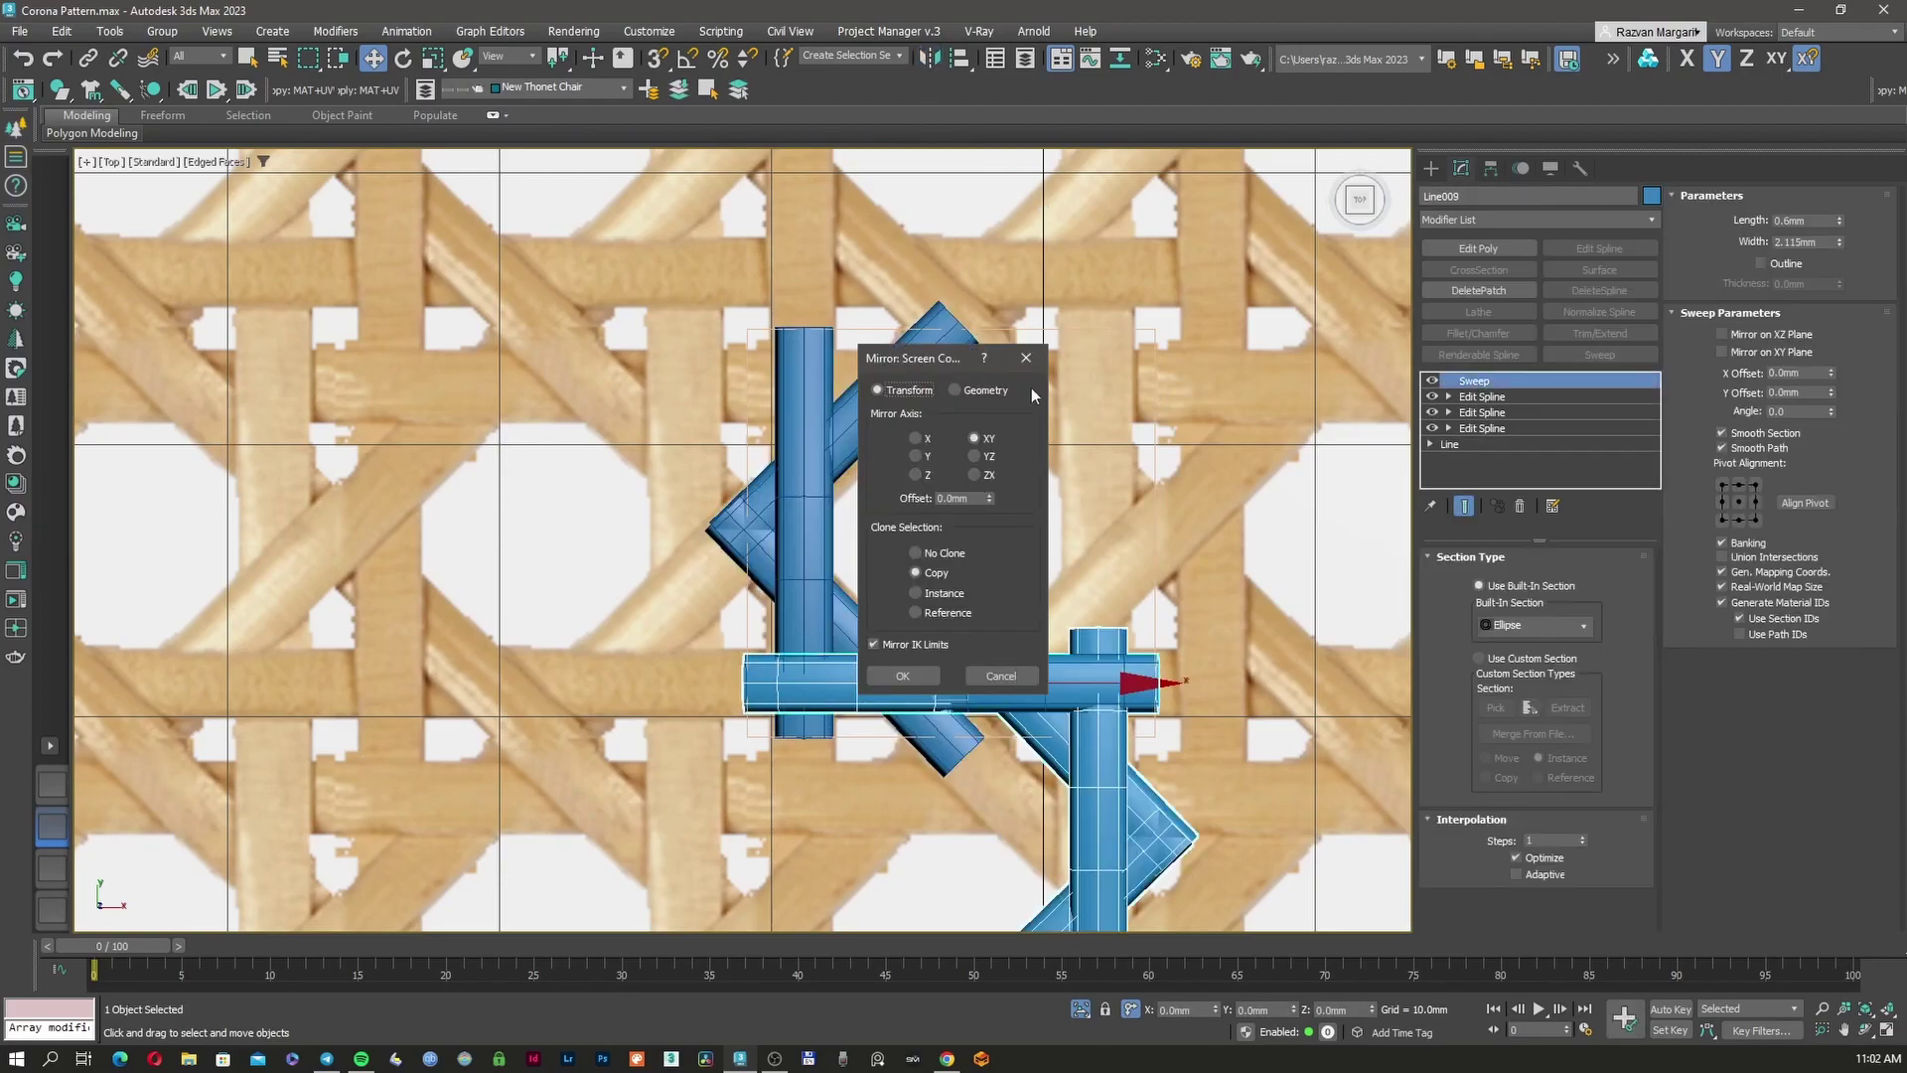
pyautogui.click(915, 592)
pyautogui.click(914, 676)
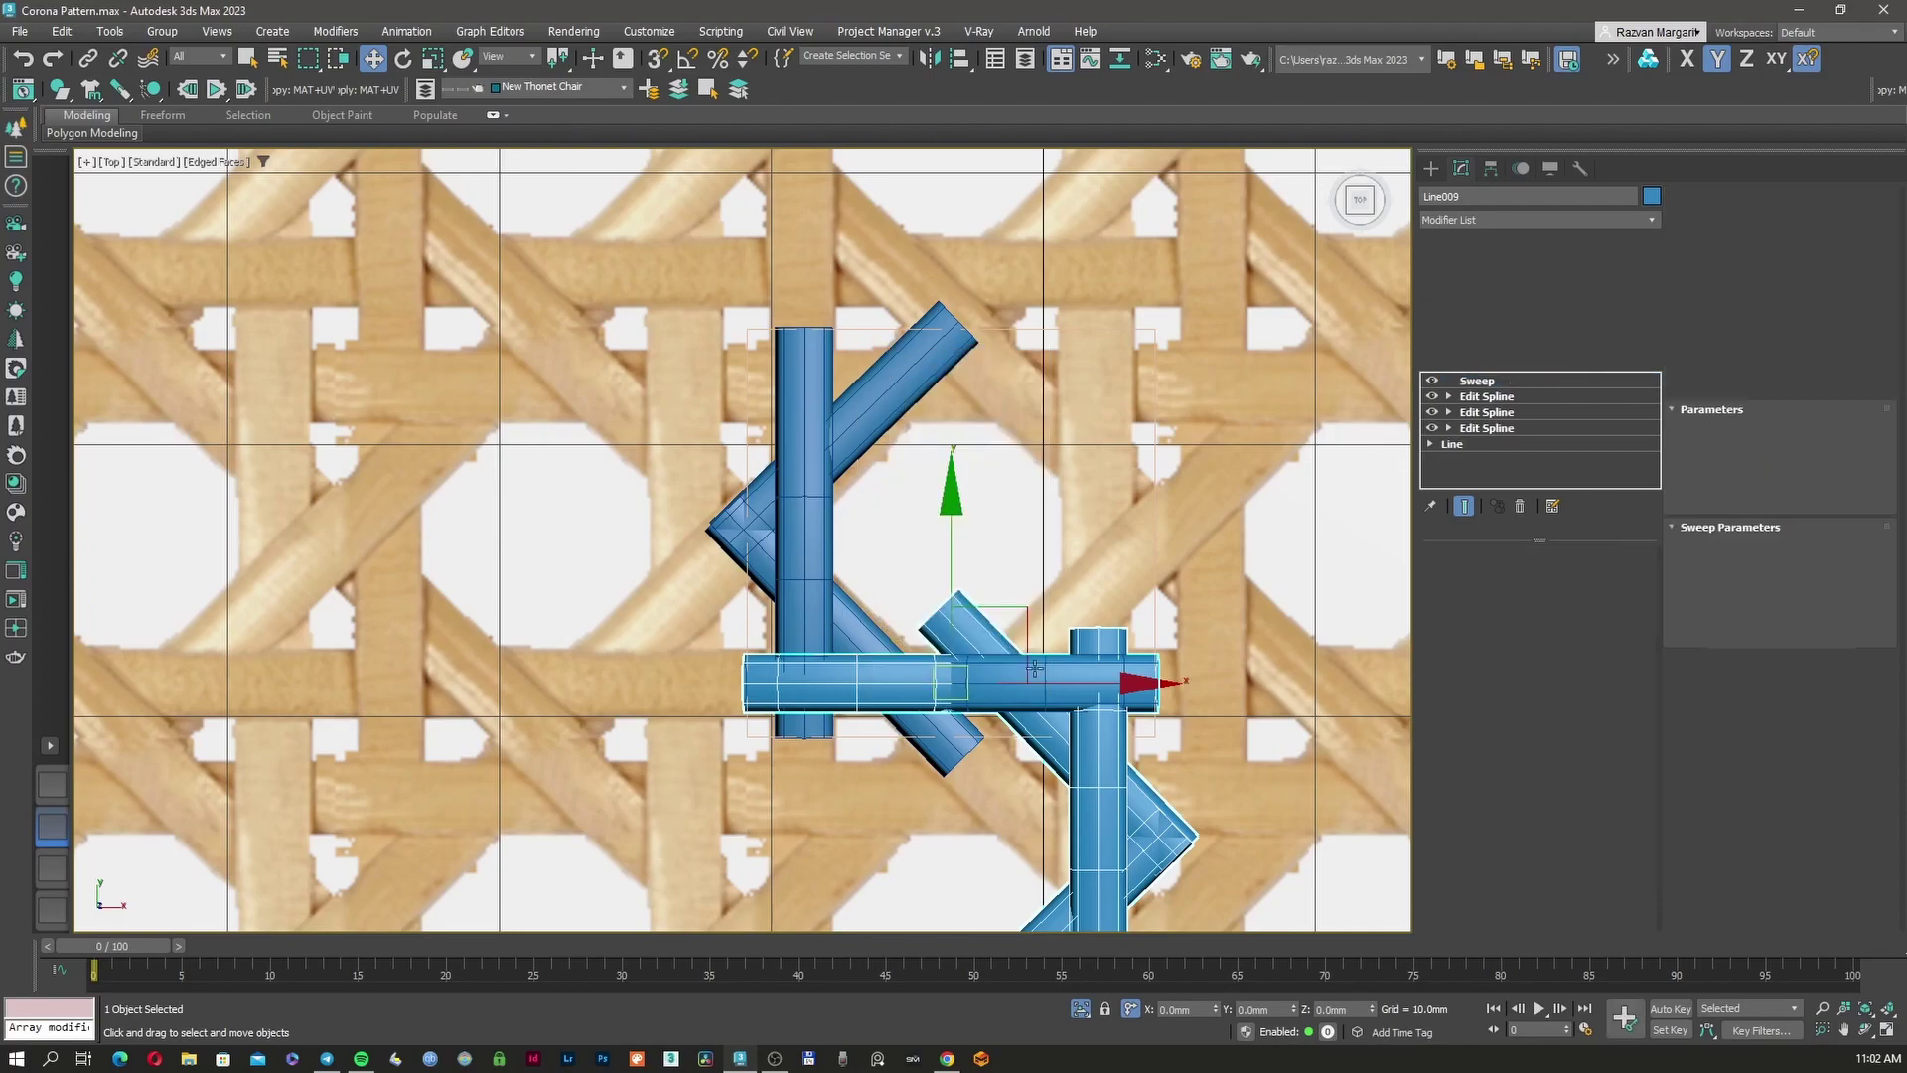
pyautogui.moveTo(995, 669); pyautogui.dragTo(1000, 284)
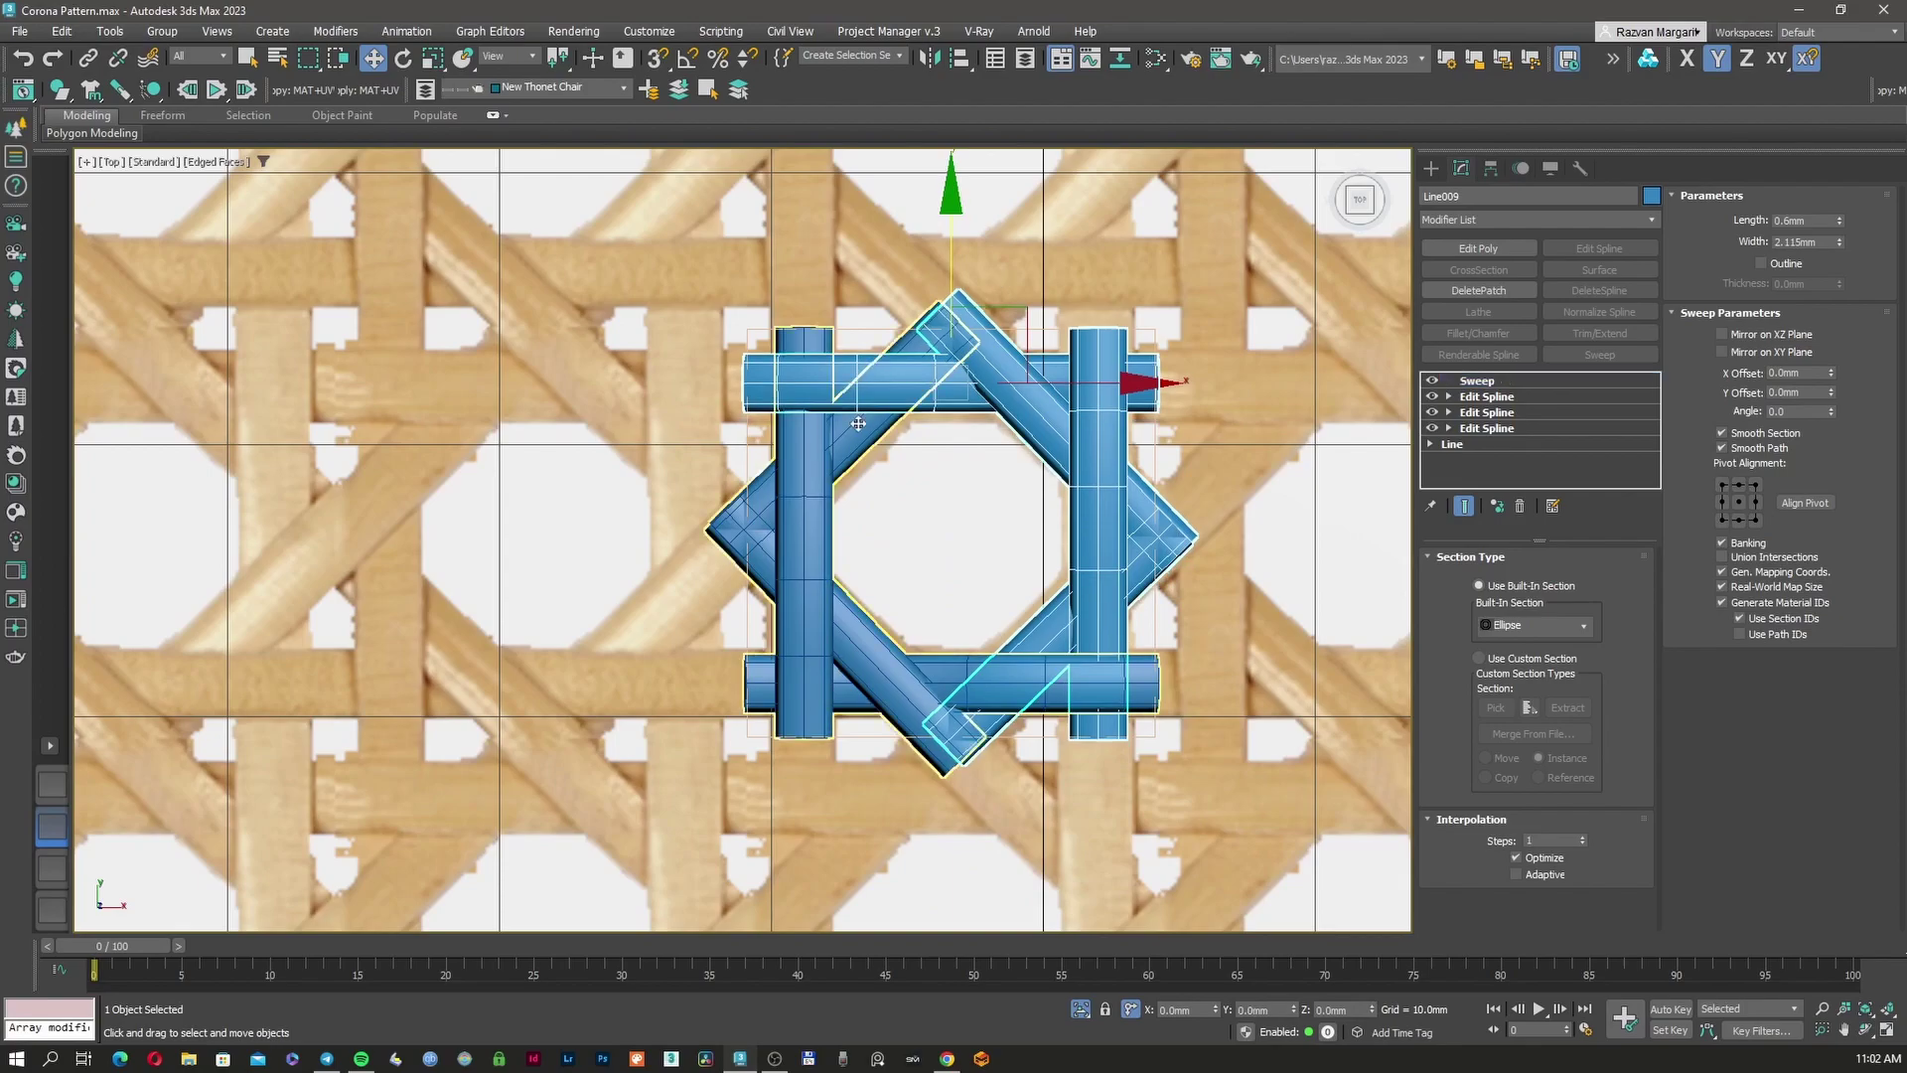
# Raise the vertices of the upper-left diagonal in the original half so that it lies over the vertical and horizontal strips
pyautogui.click(858, 423)
pyautogui.click(1448, 398)
pyautogui.click(1483, 412)
pyautogui.moveTo(933, 394); pyautogui.dragTo(938, 435, button='middle')
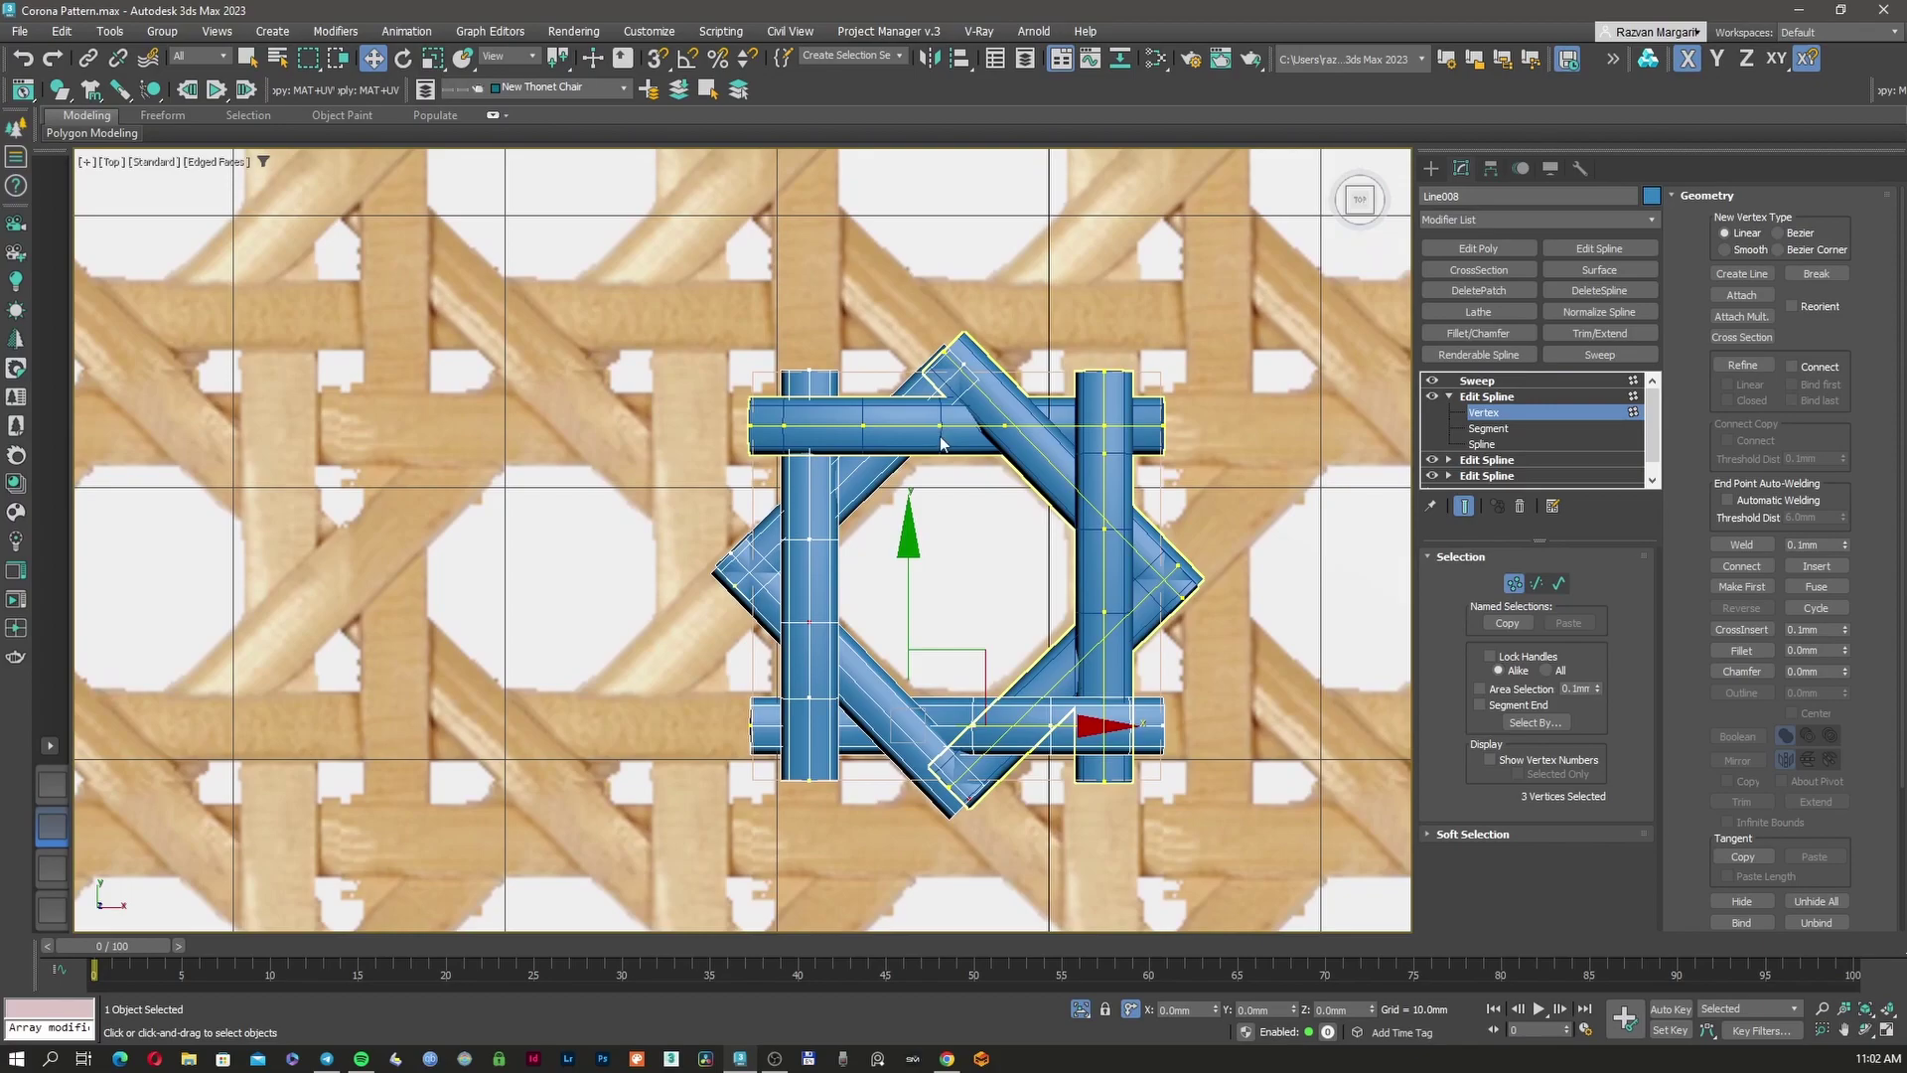
pyautogui.scroll(4, 851, 477)
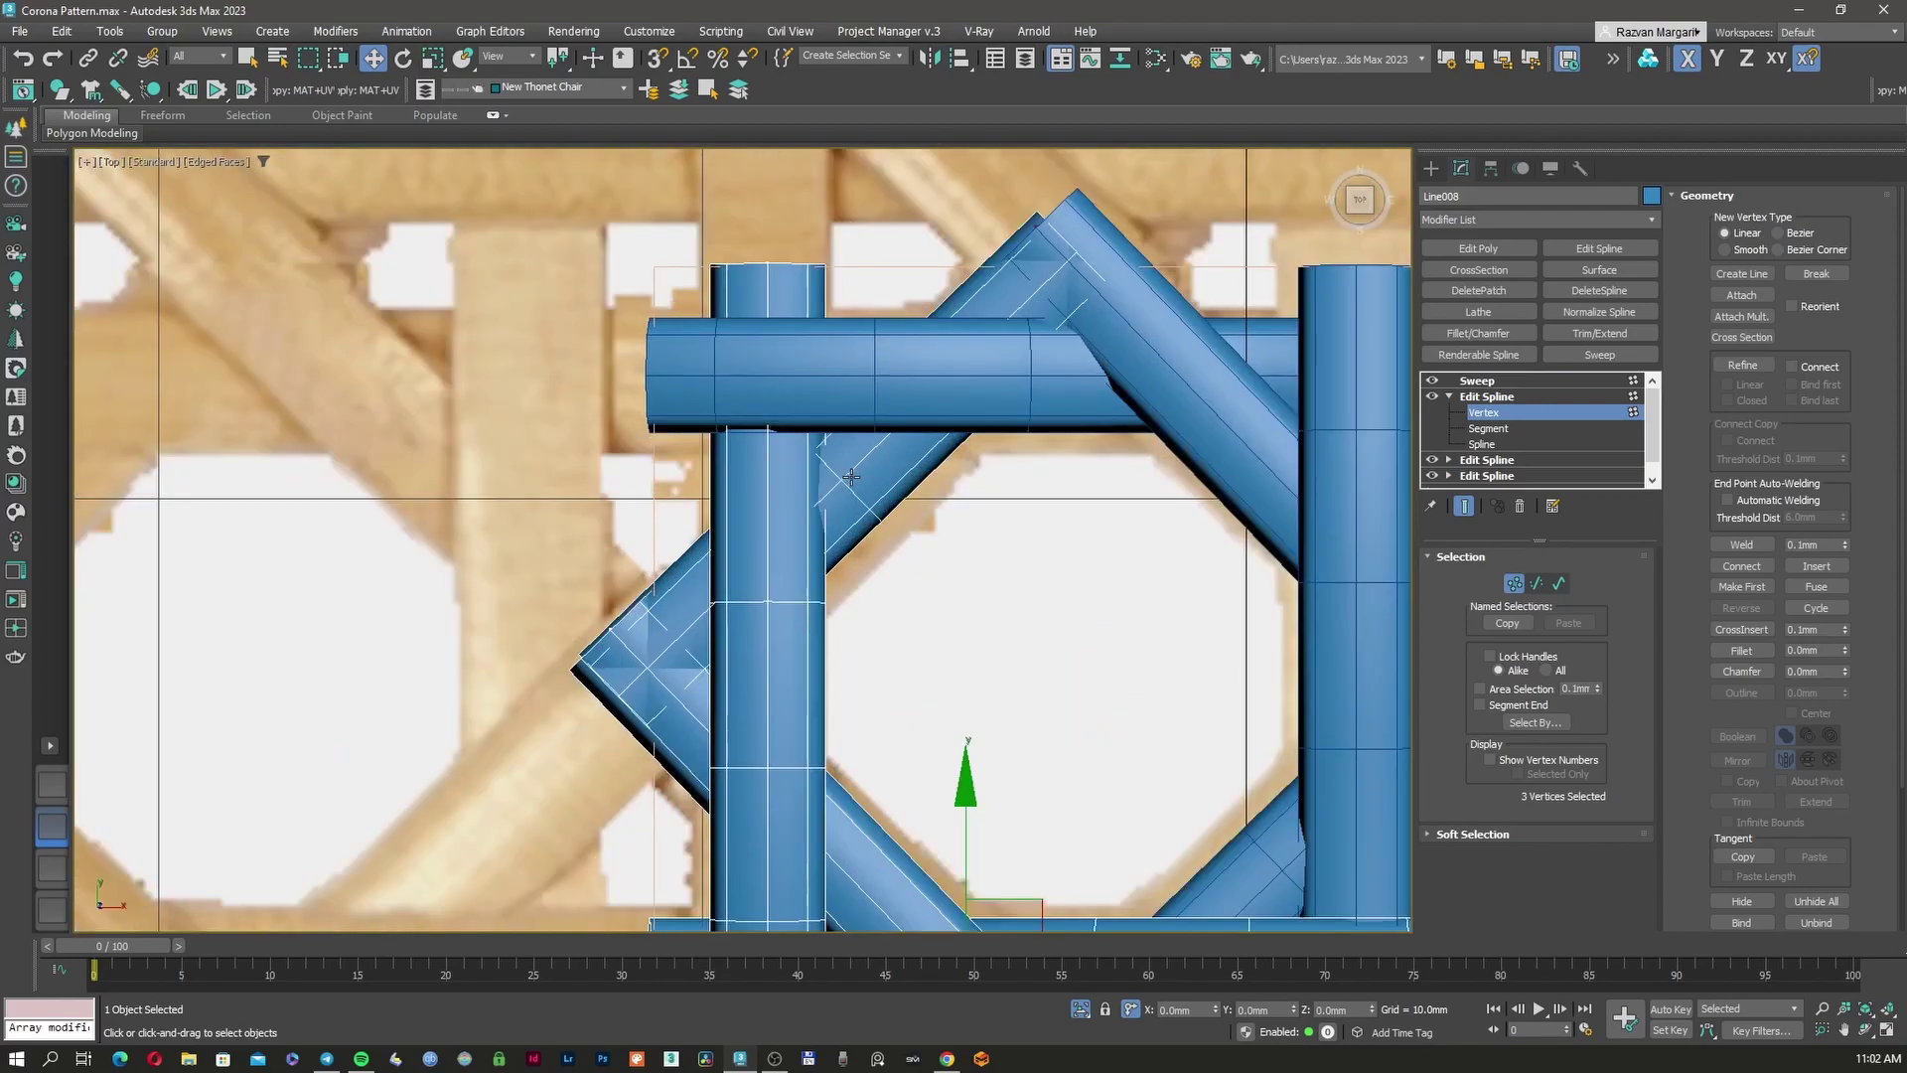
pyautogui.press('F3')
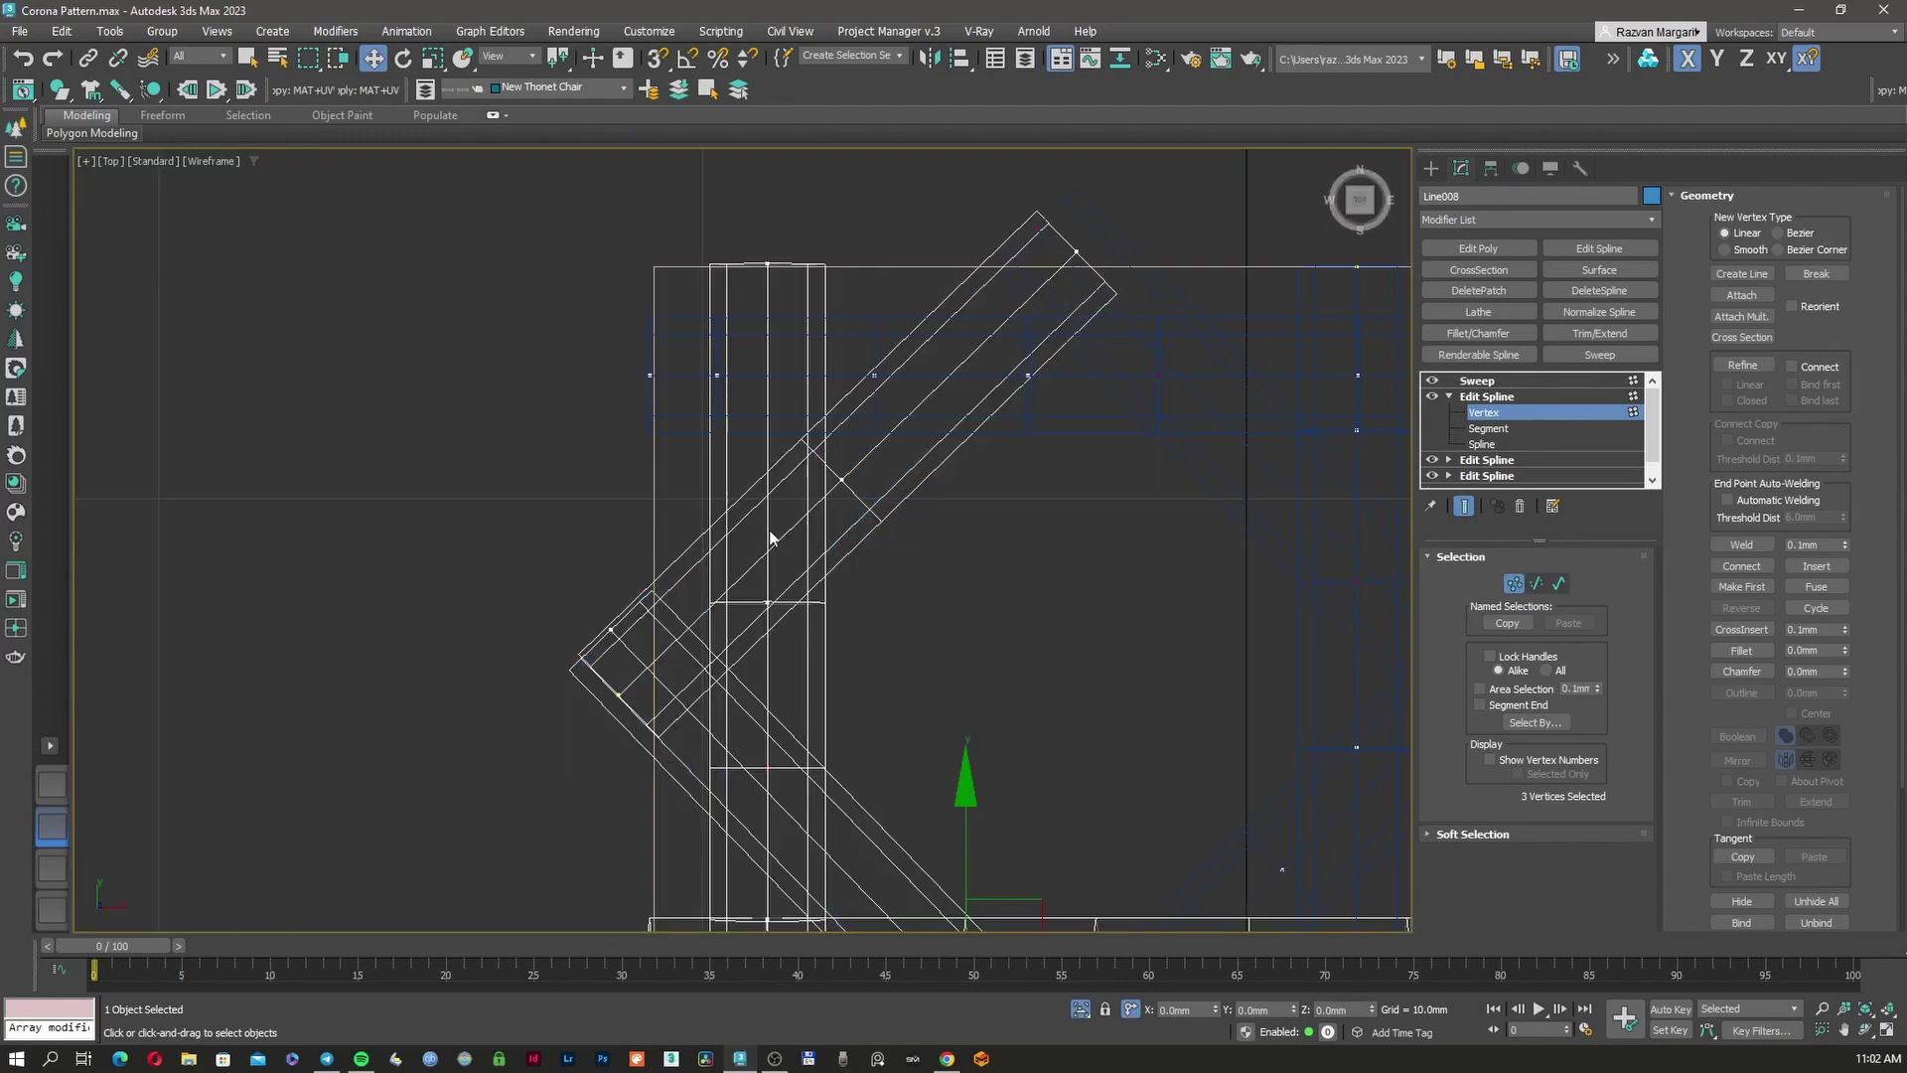
pyautogui.click(841, 479)
pyautogui.keyDown('alt'); pyautogui.moveTo(874, 474); pyautogui.dragTo(1050, 575, button='middle'); pyautogui.keyUp('alt')
pyautogui.press('F3')
pyautogui.moveTo(1206, 485); pyautogui.dragTo(1047, 544, button='middle')
pyautogui.press('F3')
pyautogui.moveTo(1323, 471)
pyautogui.mouseDown(button='middle')
pyautogui.moveTo(1007, 563)
pyautogui.moveTo(1039, 557)
pyautogui.moveTo(1011, 545)
pyautogui.mouseUp(button='middle')
pyautogui.press('F3')
pyautogui.press('t')
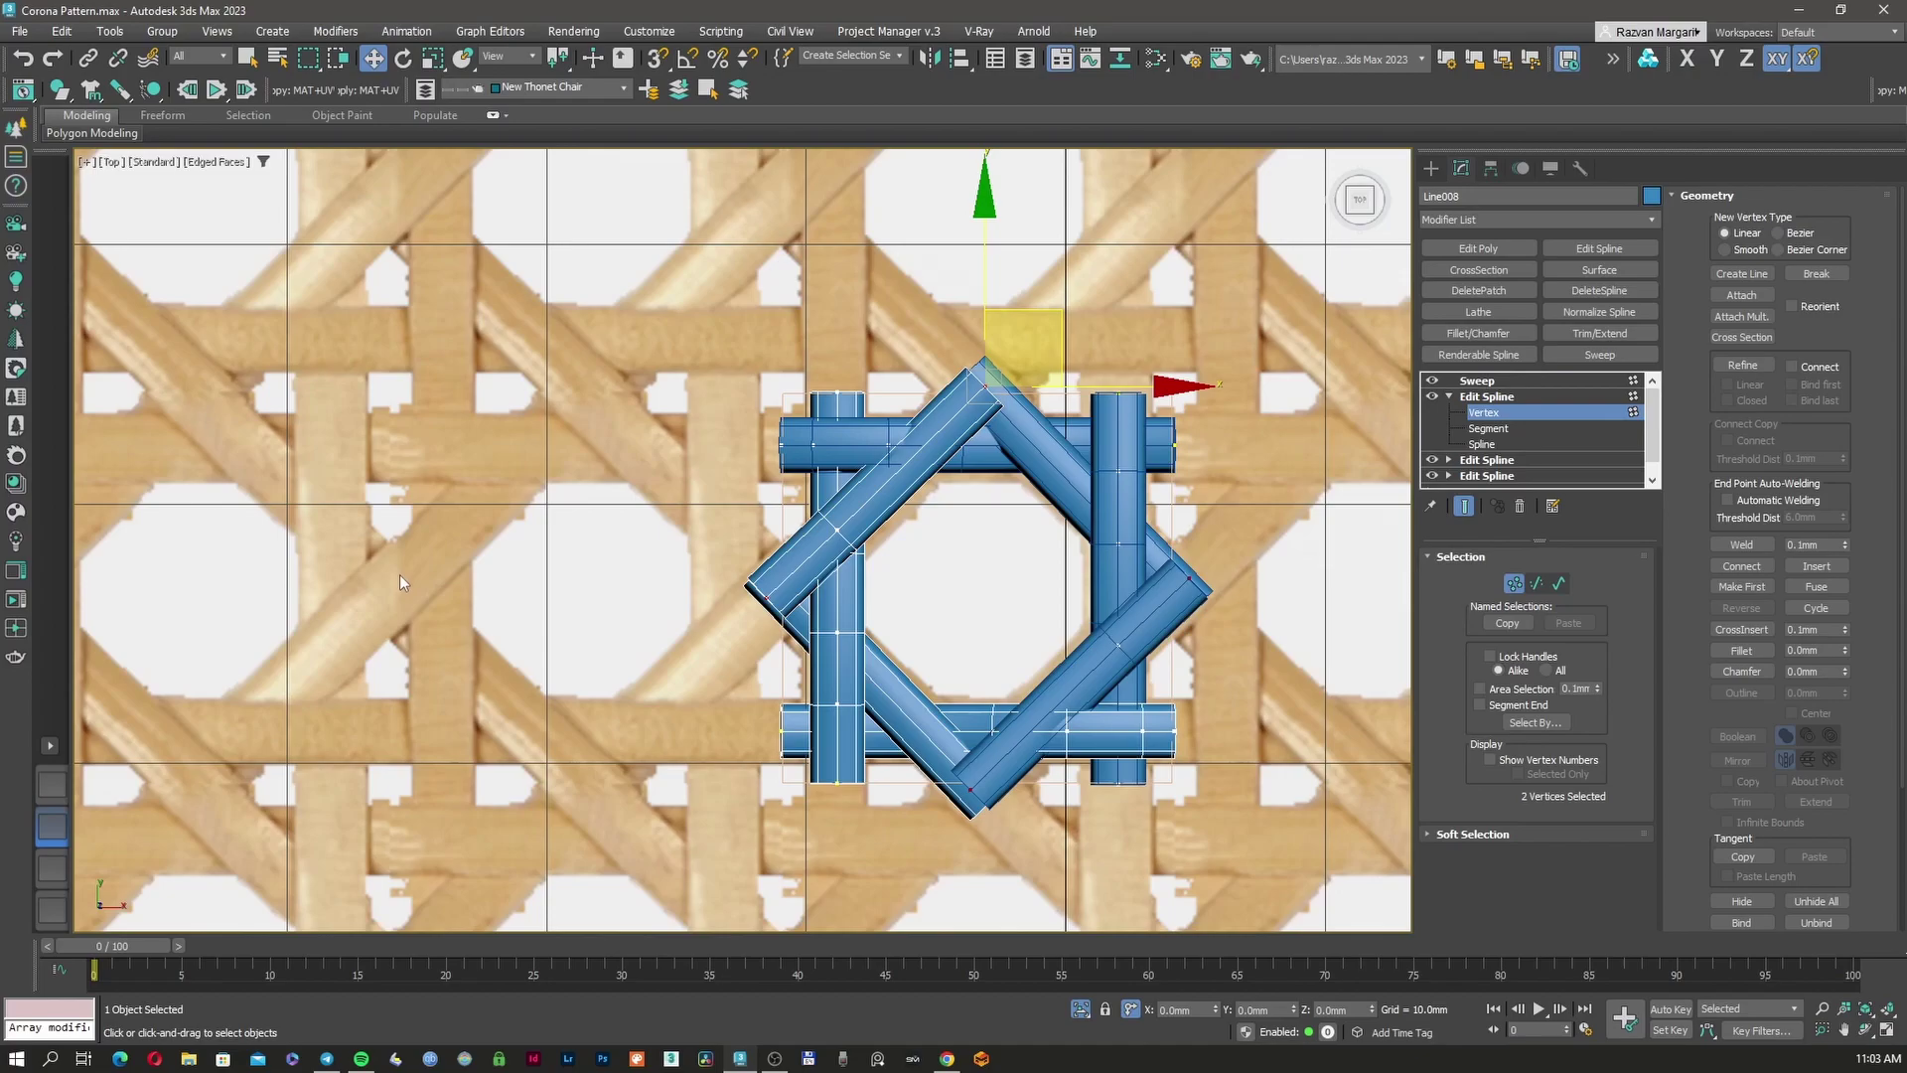
pyautogui.scroll(5, 892, 588)
pyautogui.keyDown('alt'); pyautogui.moveTo(892, 588); pyautogui.dragTo(892, 664, button='middle'); pyautogui.keyUp('alt')
pyautogui.scroll(-8, 892, 663)
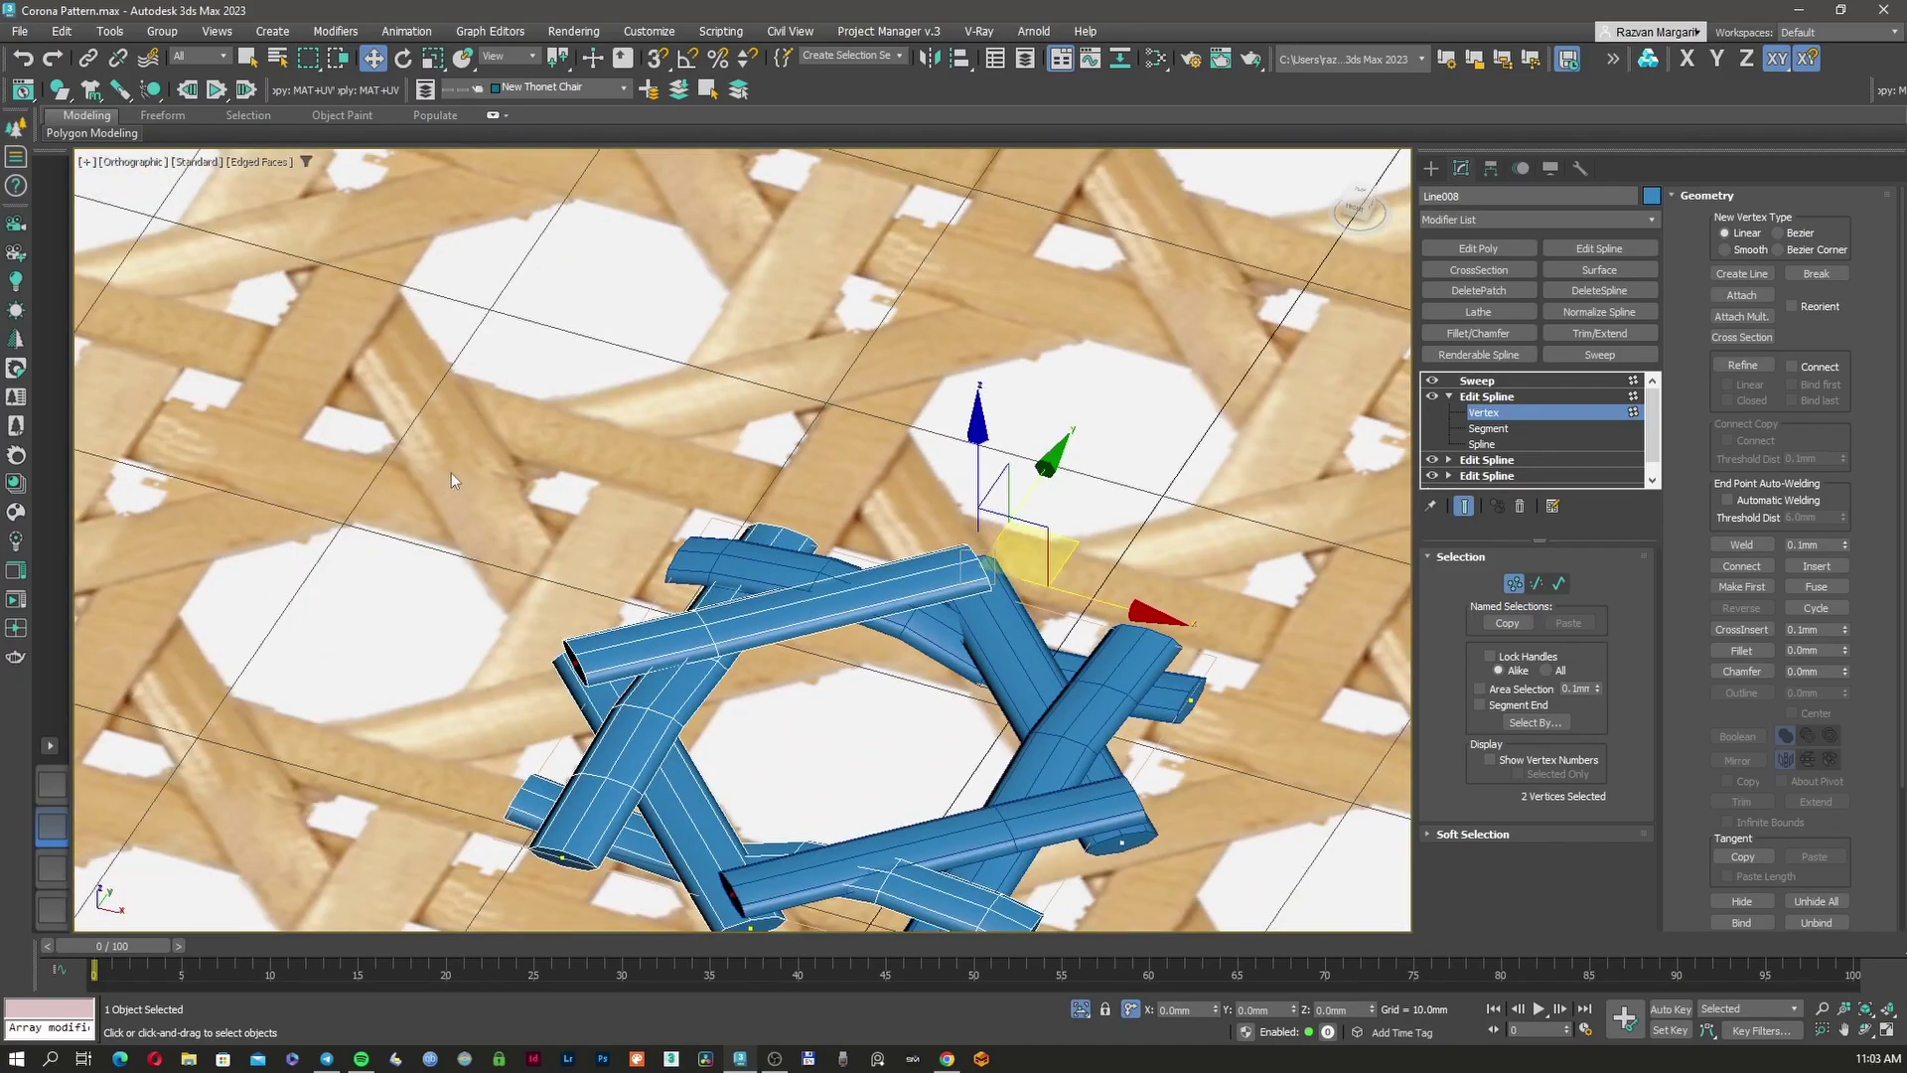
pyautogui.moveTo(479, 465); pyautogui.dragTo(656, 456, button='middle')
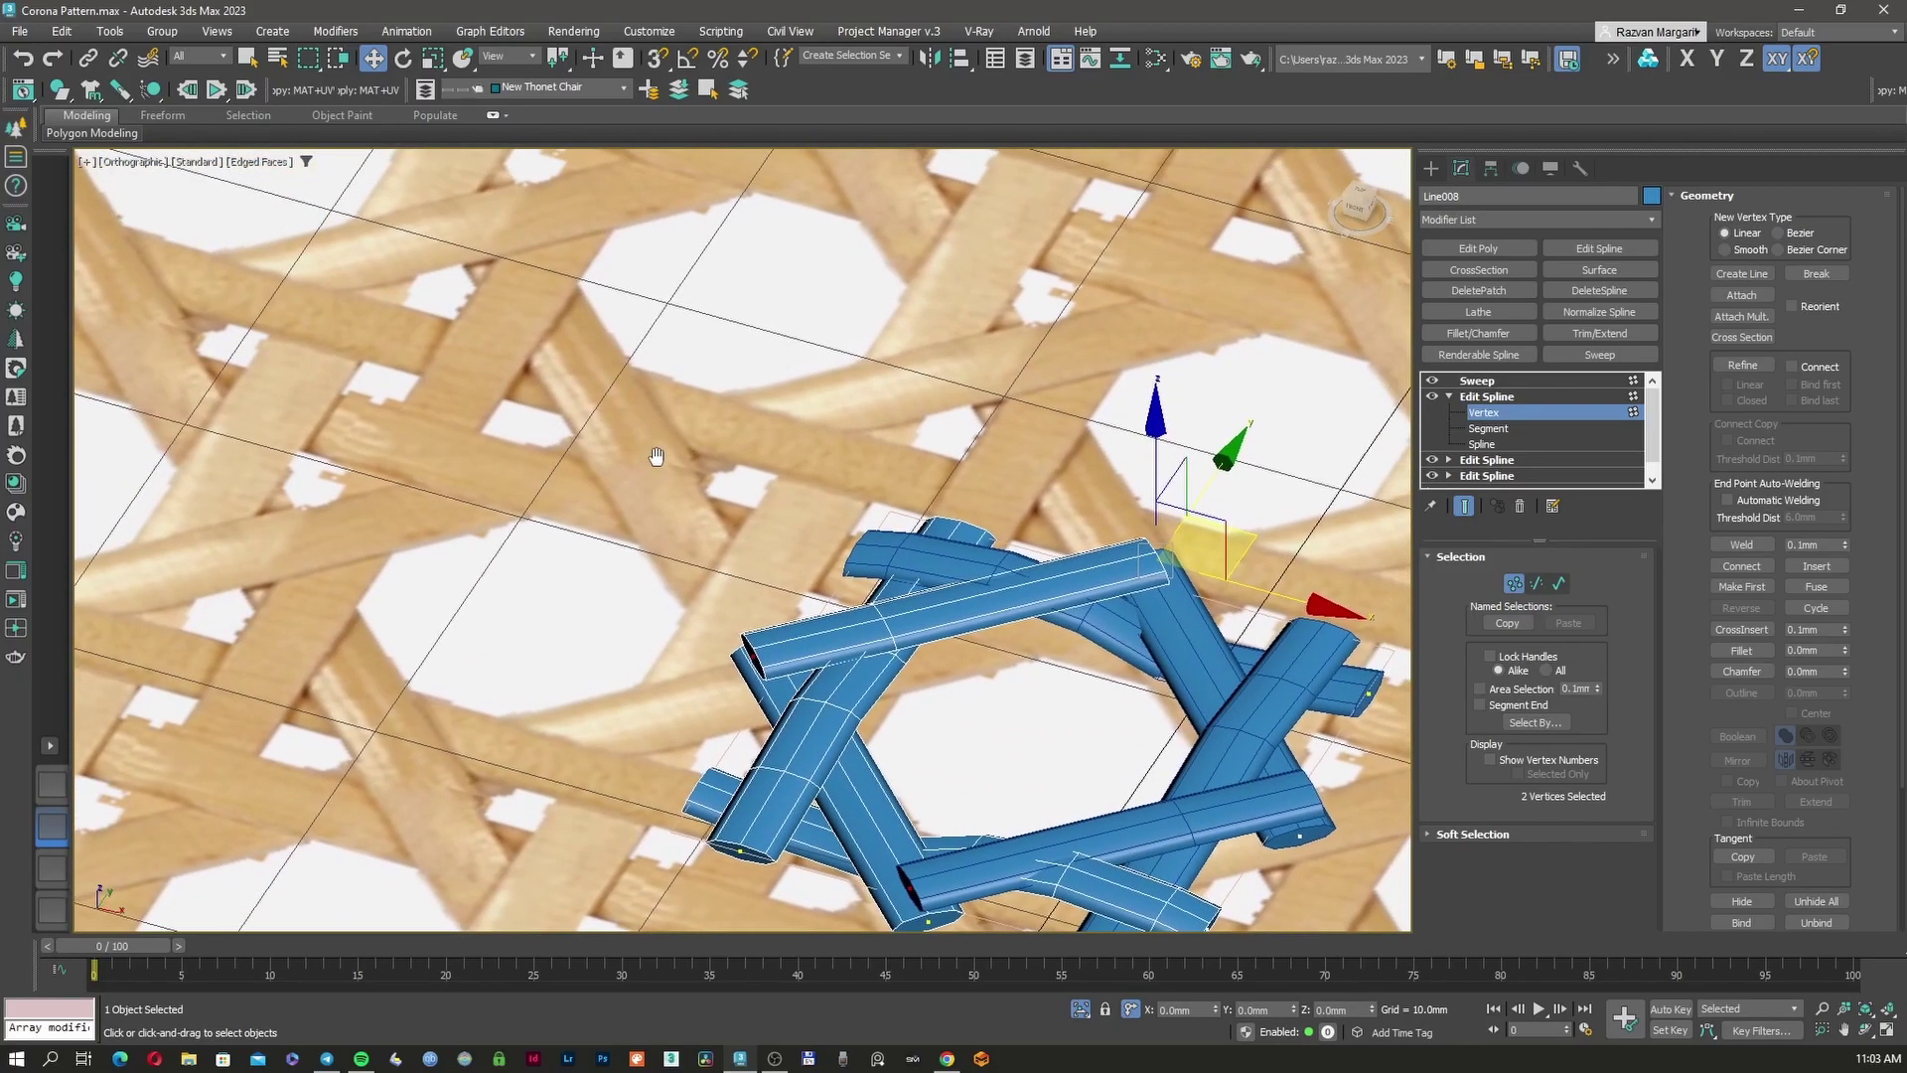
# Lower the upper end vertex of the original half's upper-left diagonal by 1.2 mm along Z
pyautogui.click(1224, 517)
pyautogui.press('F3')
pyautogui.scroll(4, 1183, 552)
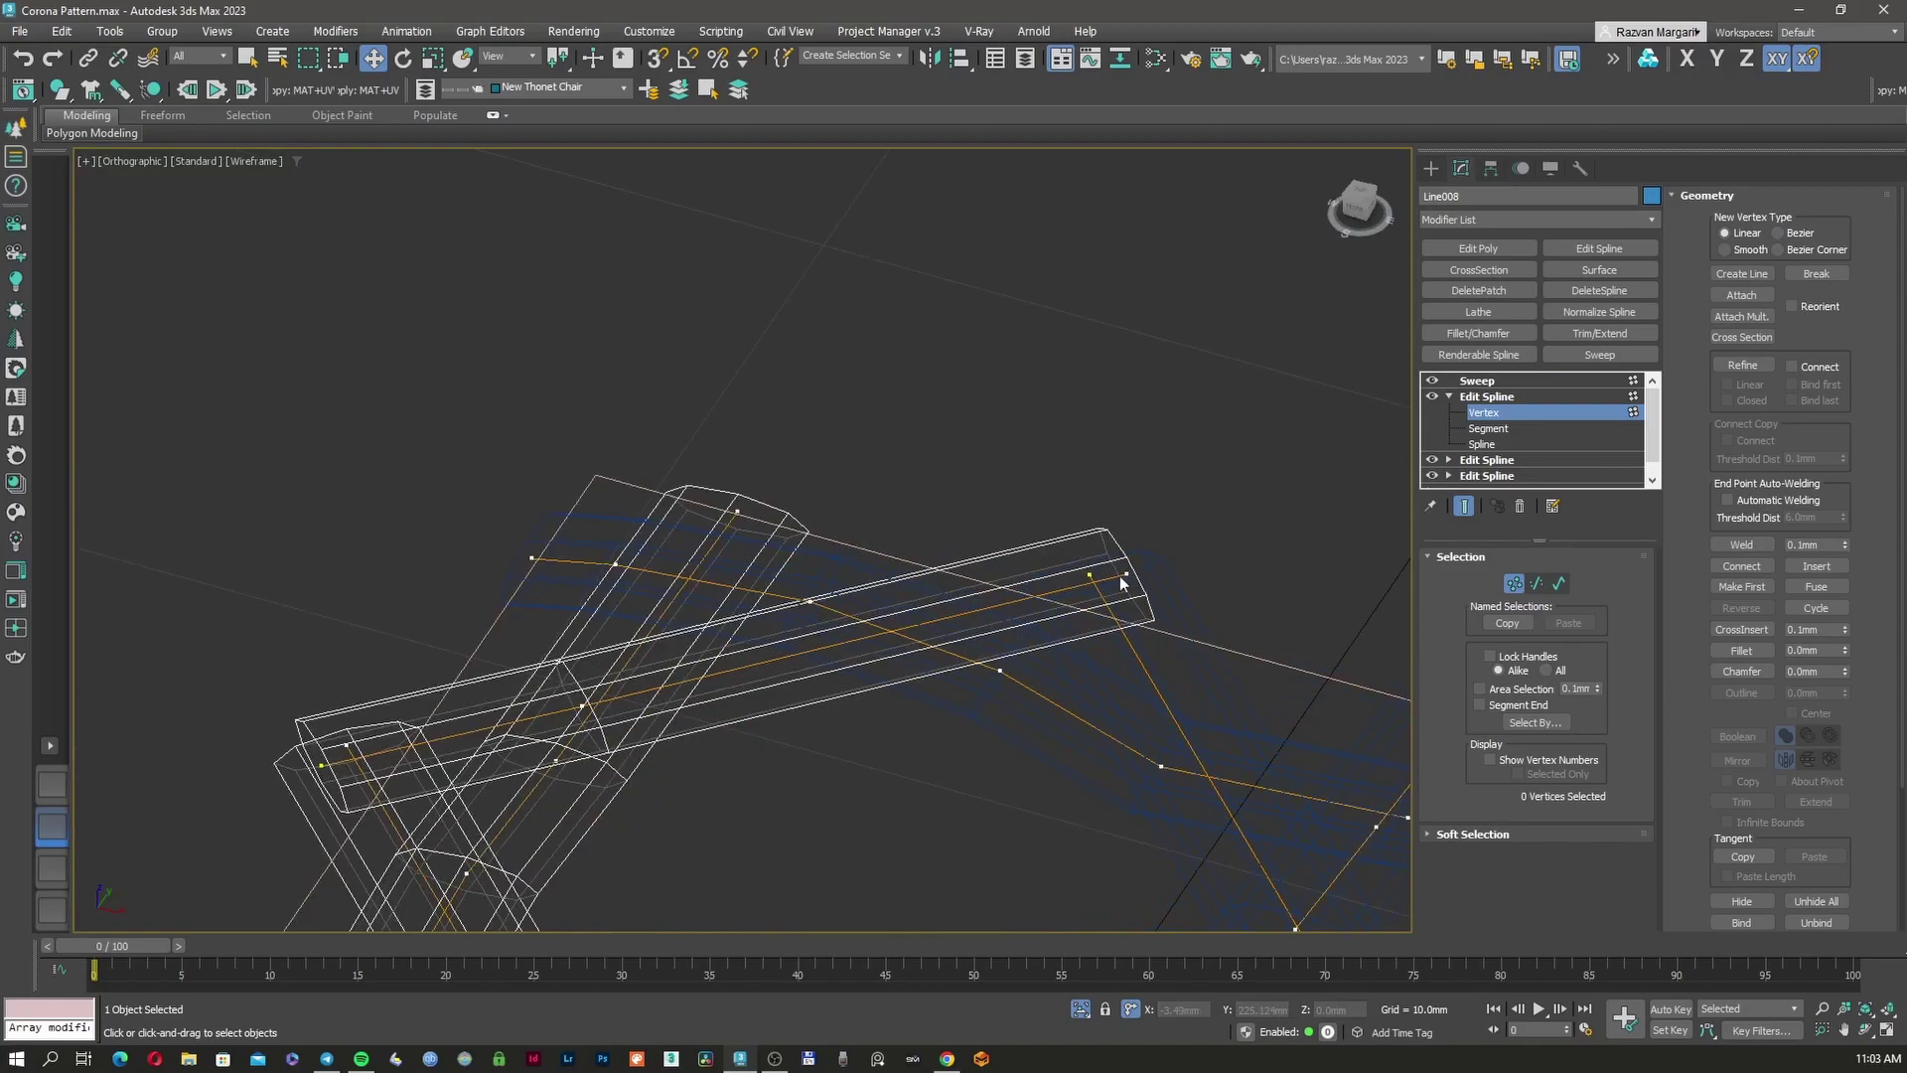
pyautogui.click(1120, 574)
pyautogui.scroll(-2, 1159, 596)
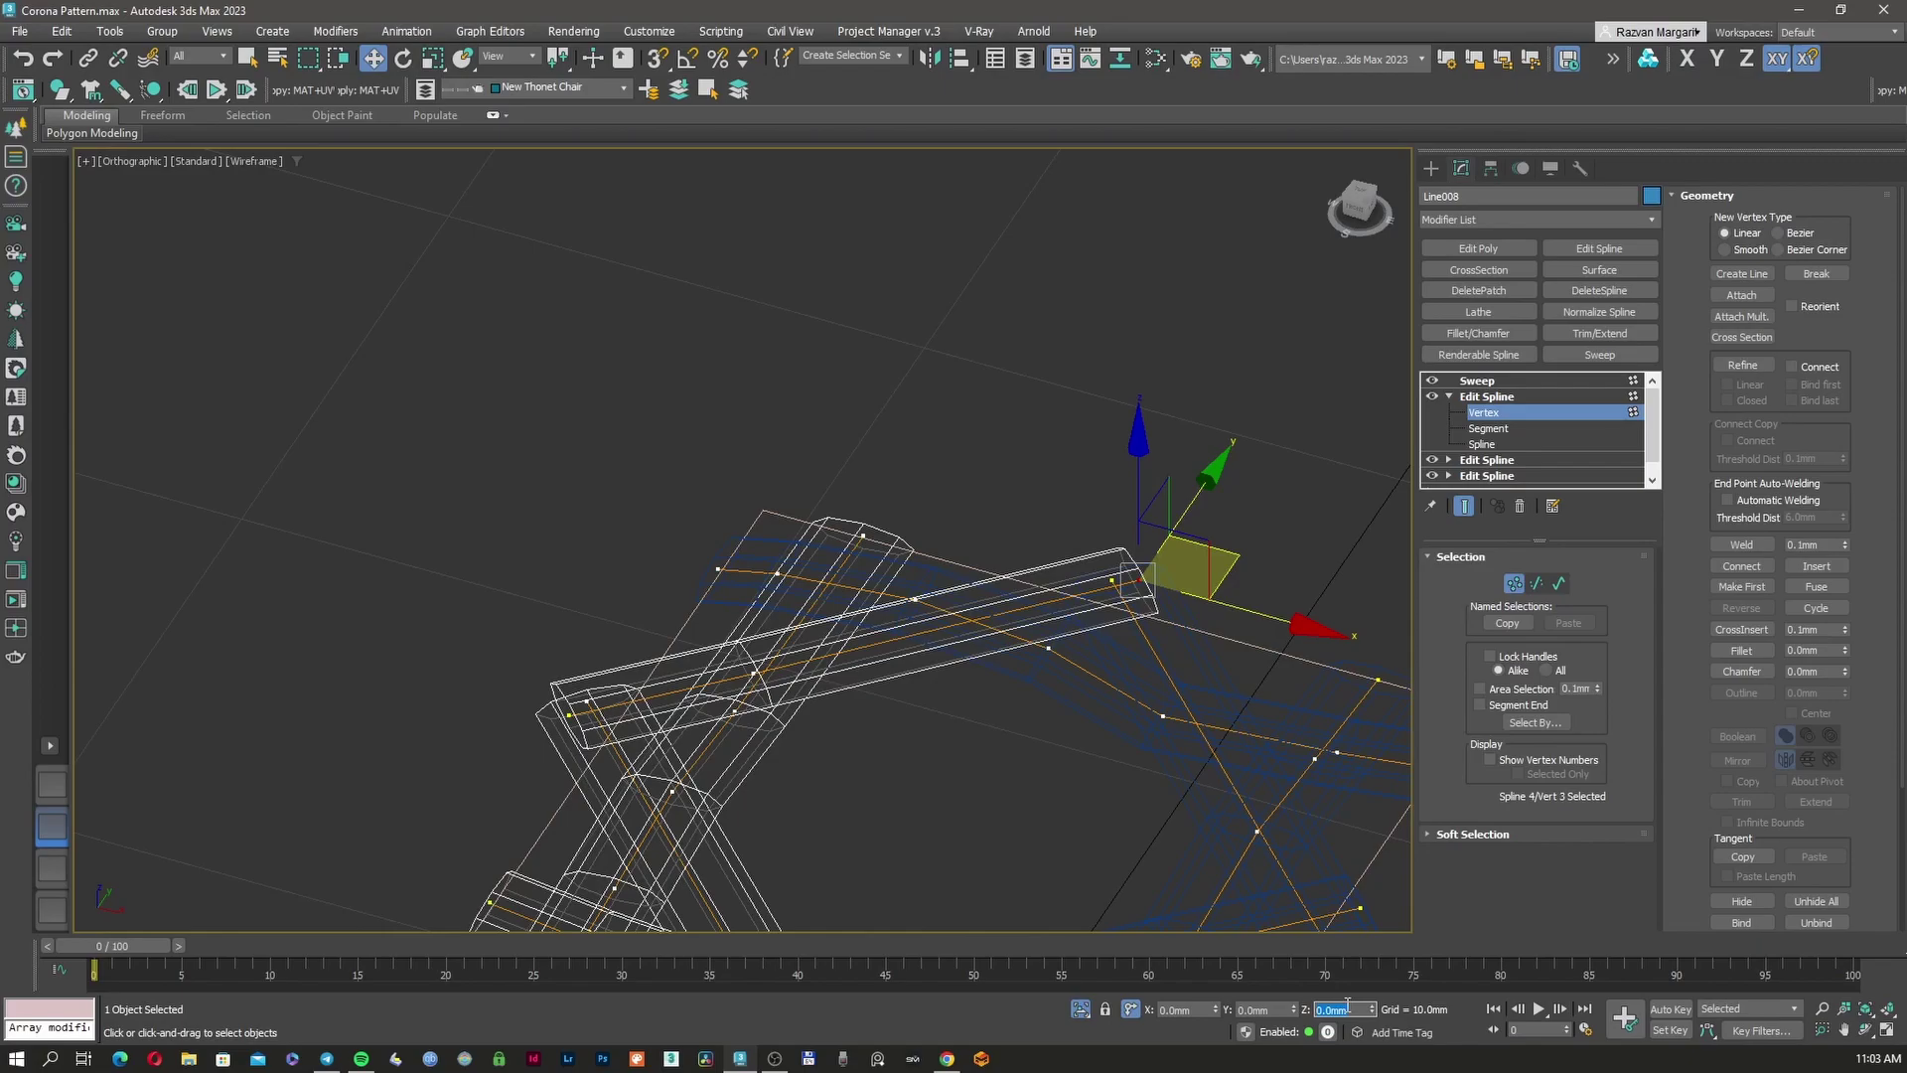
pyautogui.write('-1.2')
pyautogui.press('Return')
pyautogui.moveTo(1263, 620); pyautogui.dragTo(1185, 623, button='middle')
pyautogui.press('F3')
pyautogui.press('t')
pyautogui.press('z')
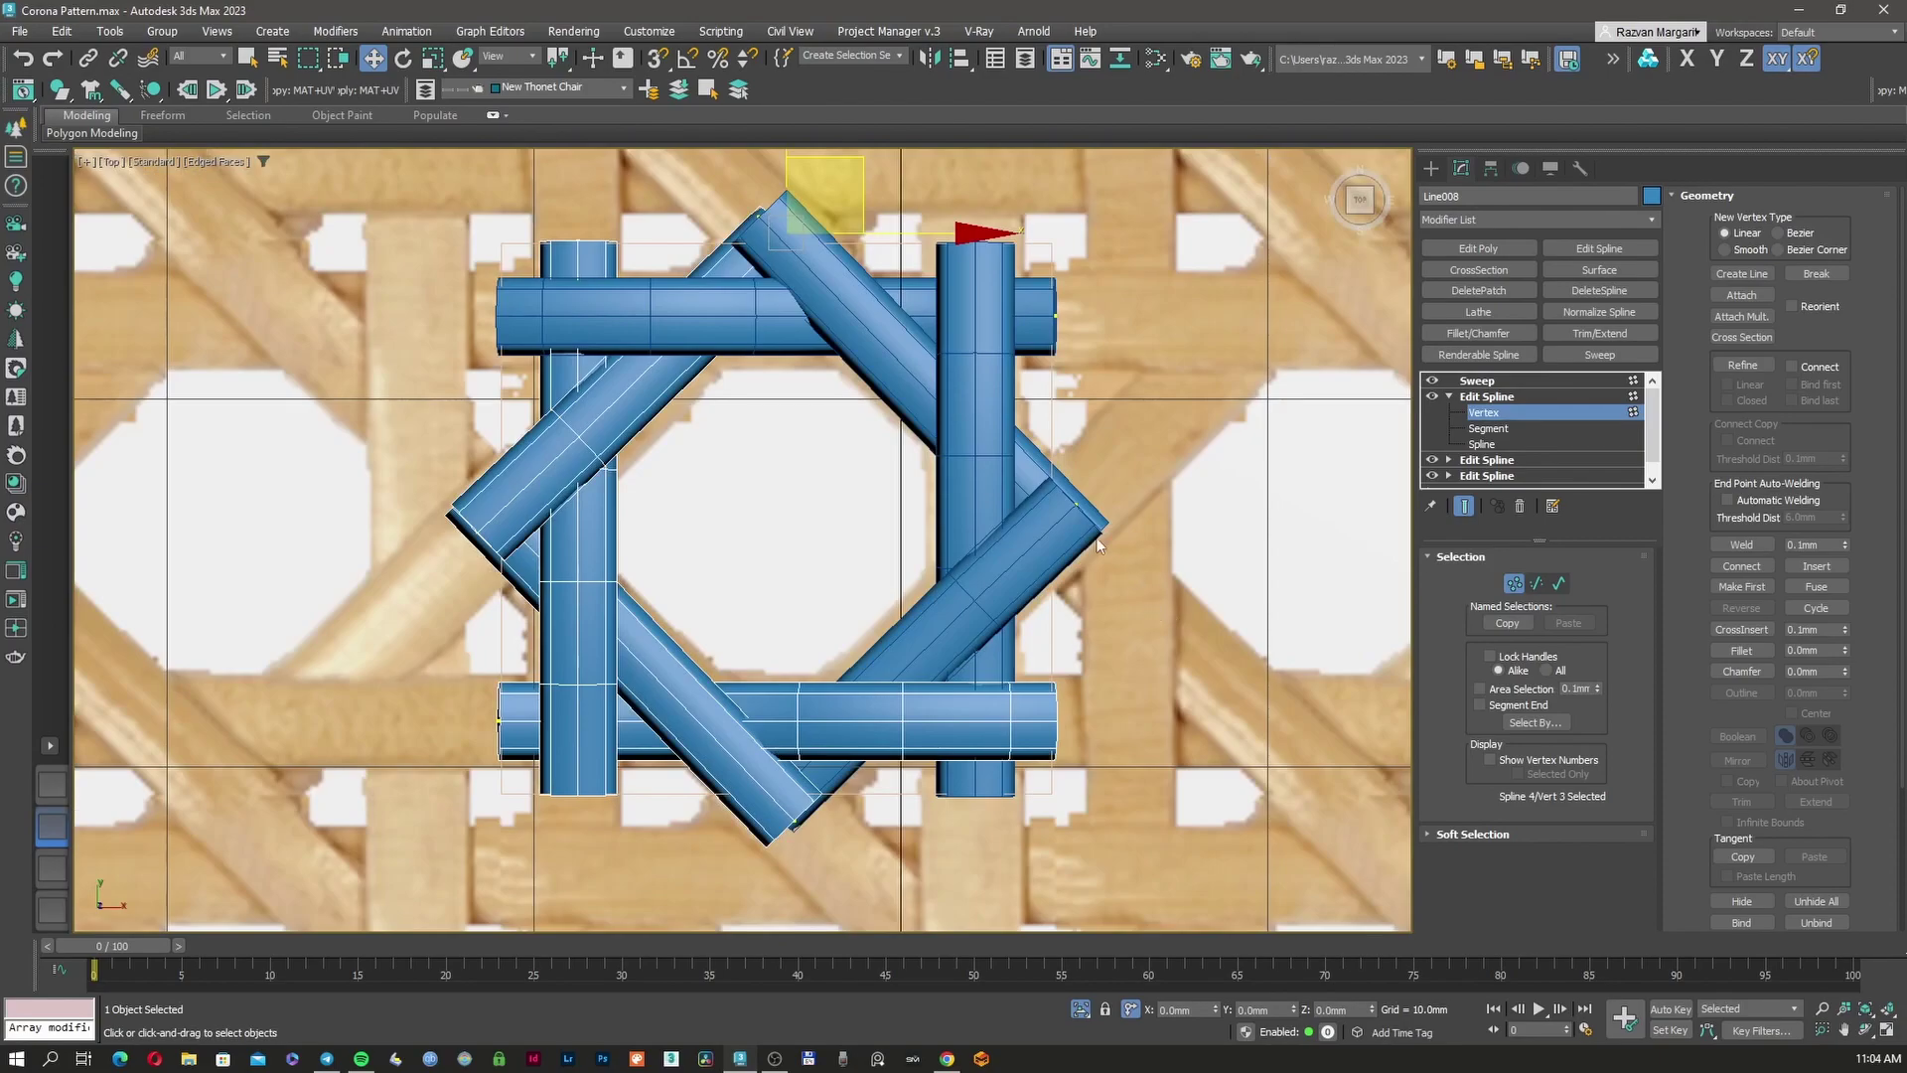
# Shift the upper end vertex of the upper-left diagonal about 0.4 mm along X and 0.48 mm along Y
pyautogui.press('F3')
pyautogui.scroll(8, 956, 371)
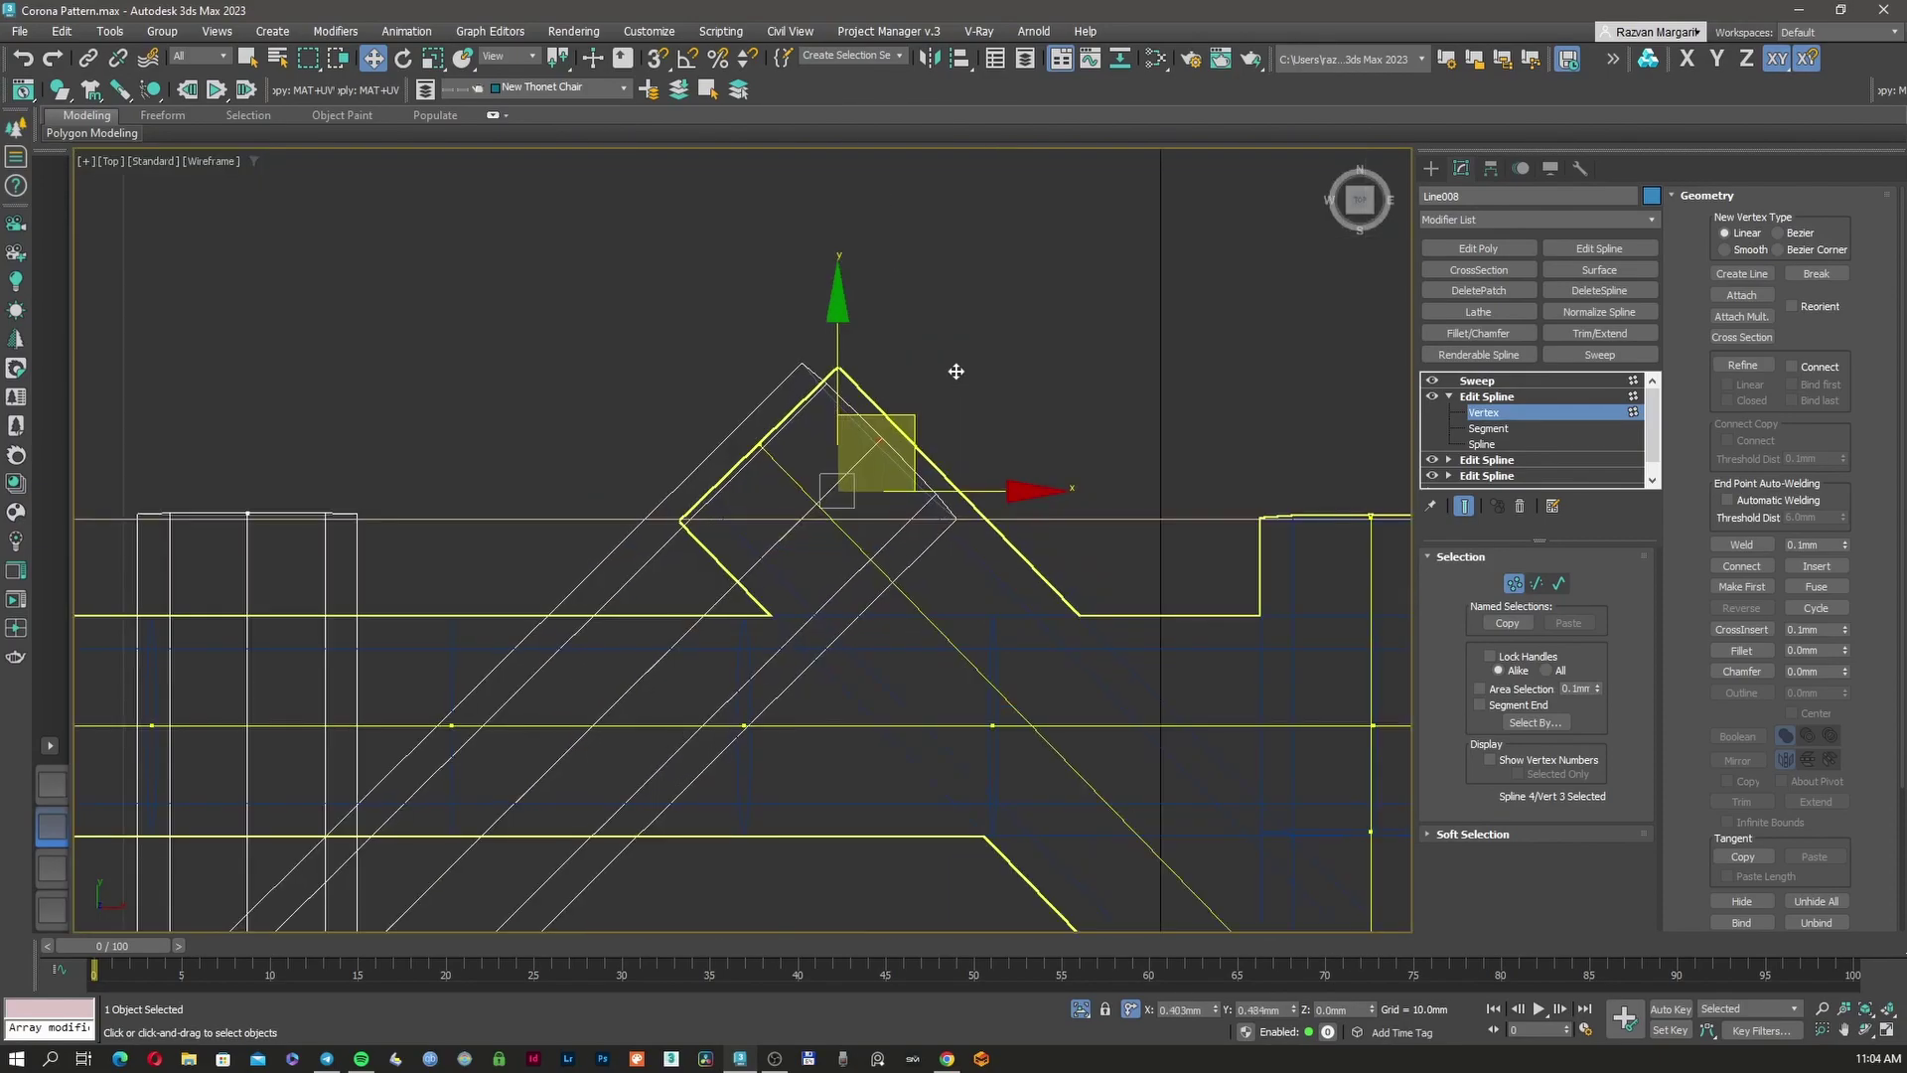
pyautogui.press('F3')
pyautogui.press('F3')
pyautogui.scroll(-5, 955, 375)
pyautogui.moveTo(727, 633); pyautogui.dragTo(728, 467, button='middle')
pyautogui.click(460, 690)
pyautogui.scroll(-5, 476, 680)
pyautogui.moveTo(593, 636); pyautogui.dragTo(785, 586, button='middle')
pyautogui.press('F3')
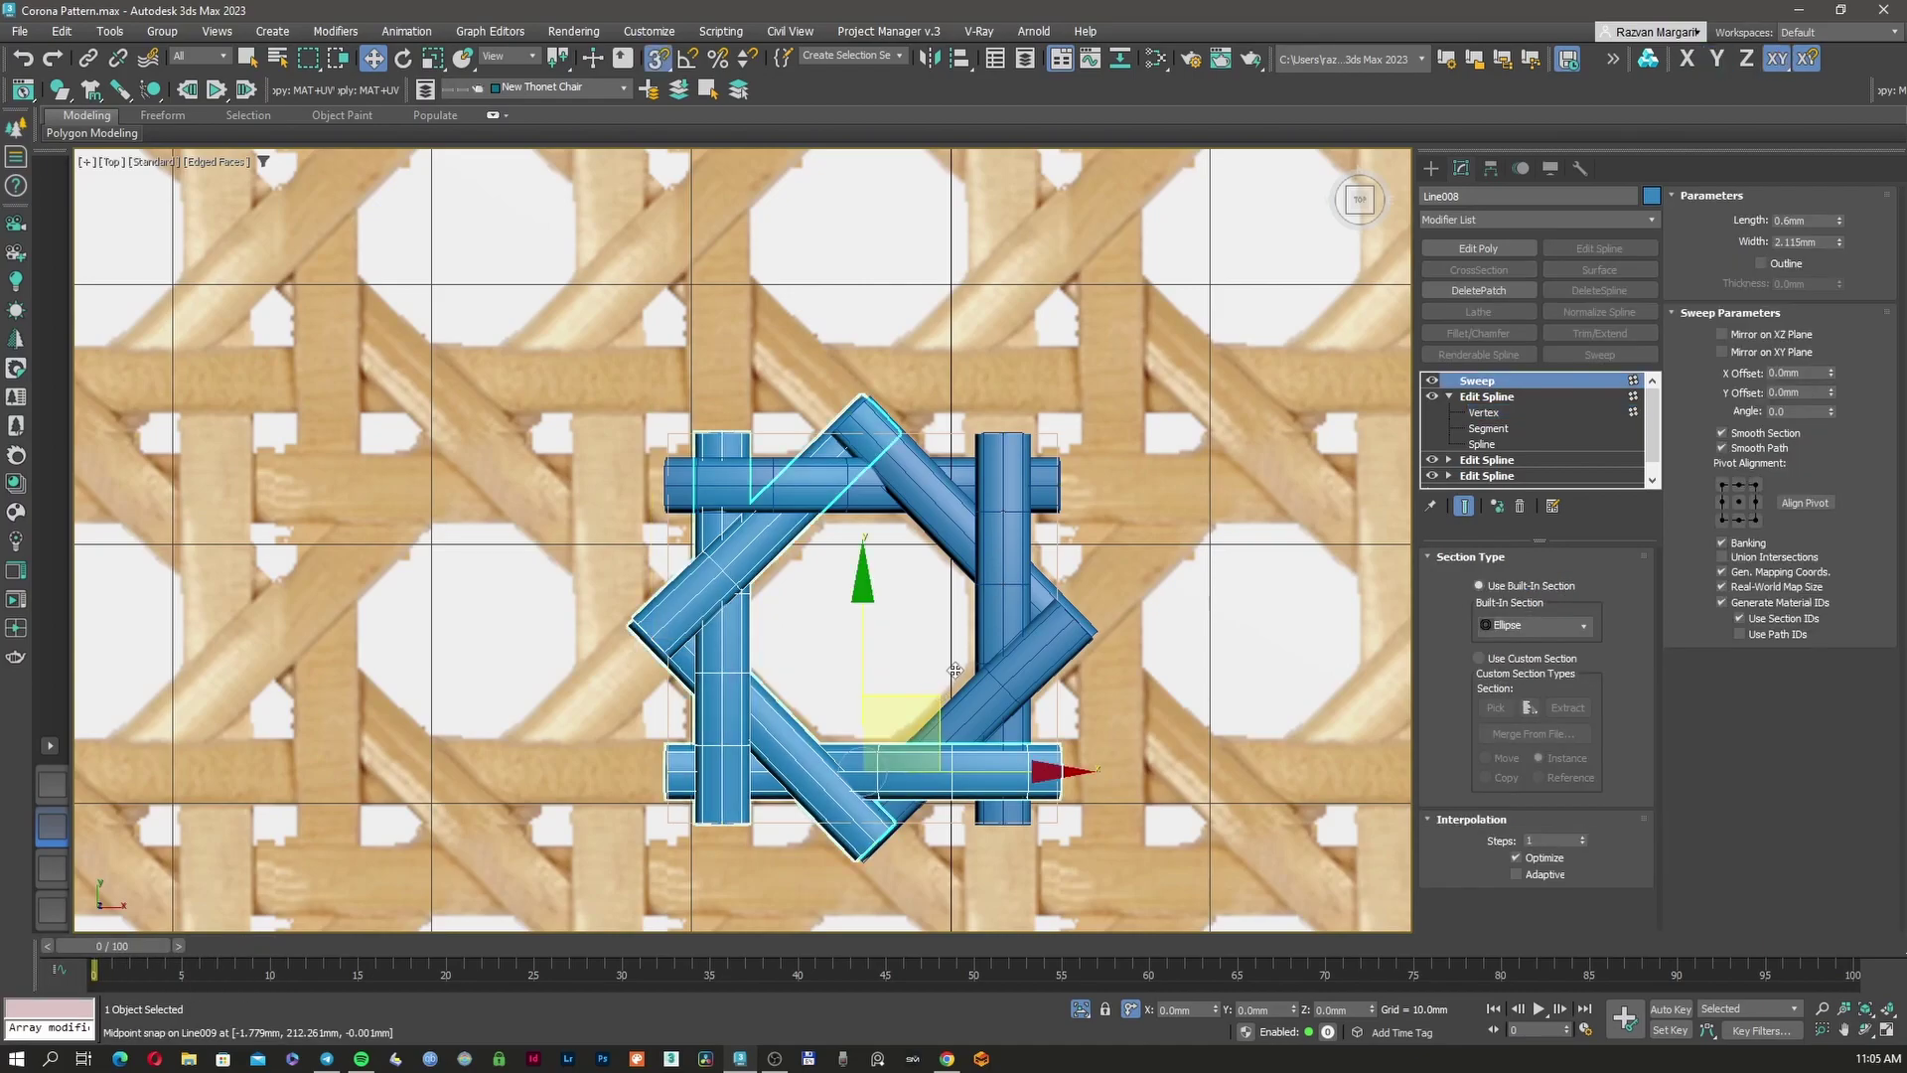
pyautogui.moveTo(885, 726); pyautogui.dragTo(996, 619)
pyautogui.hotkey('ctrl', 'z')
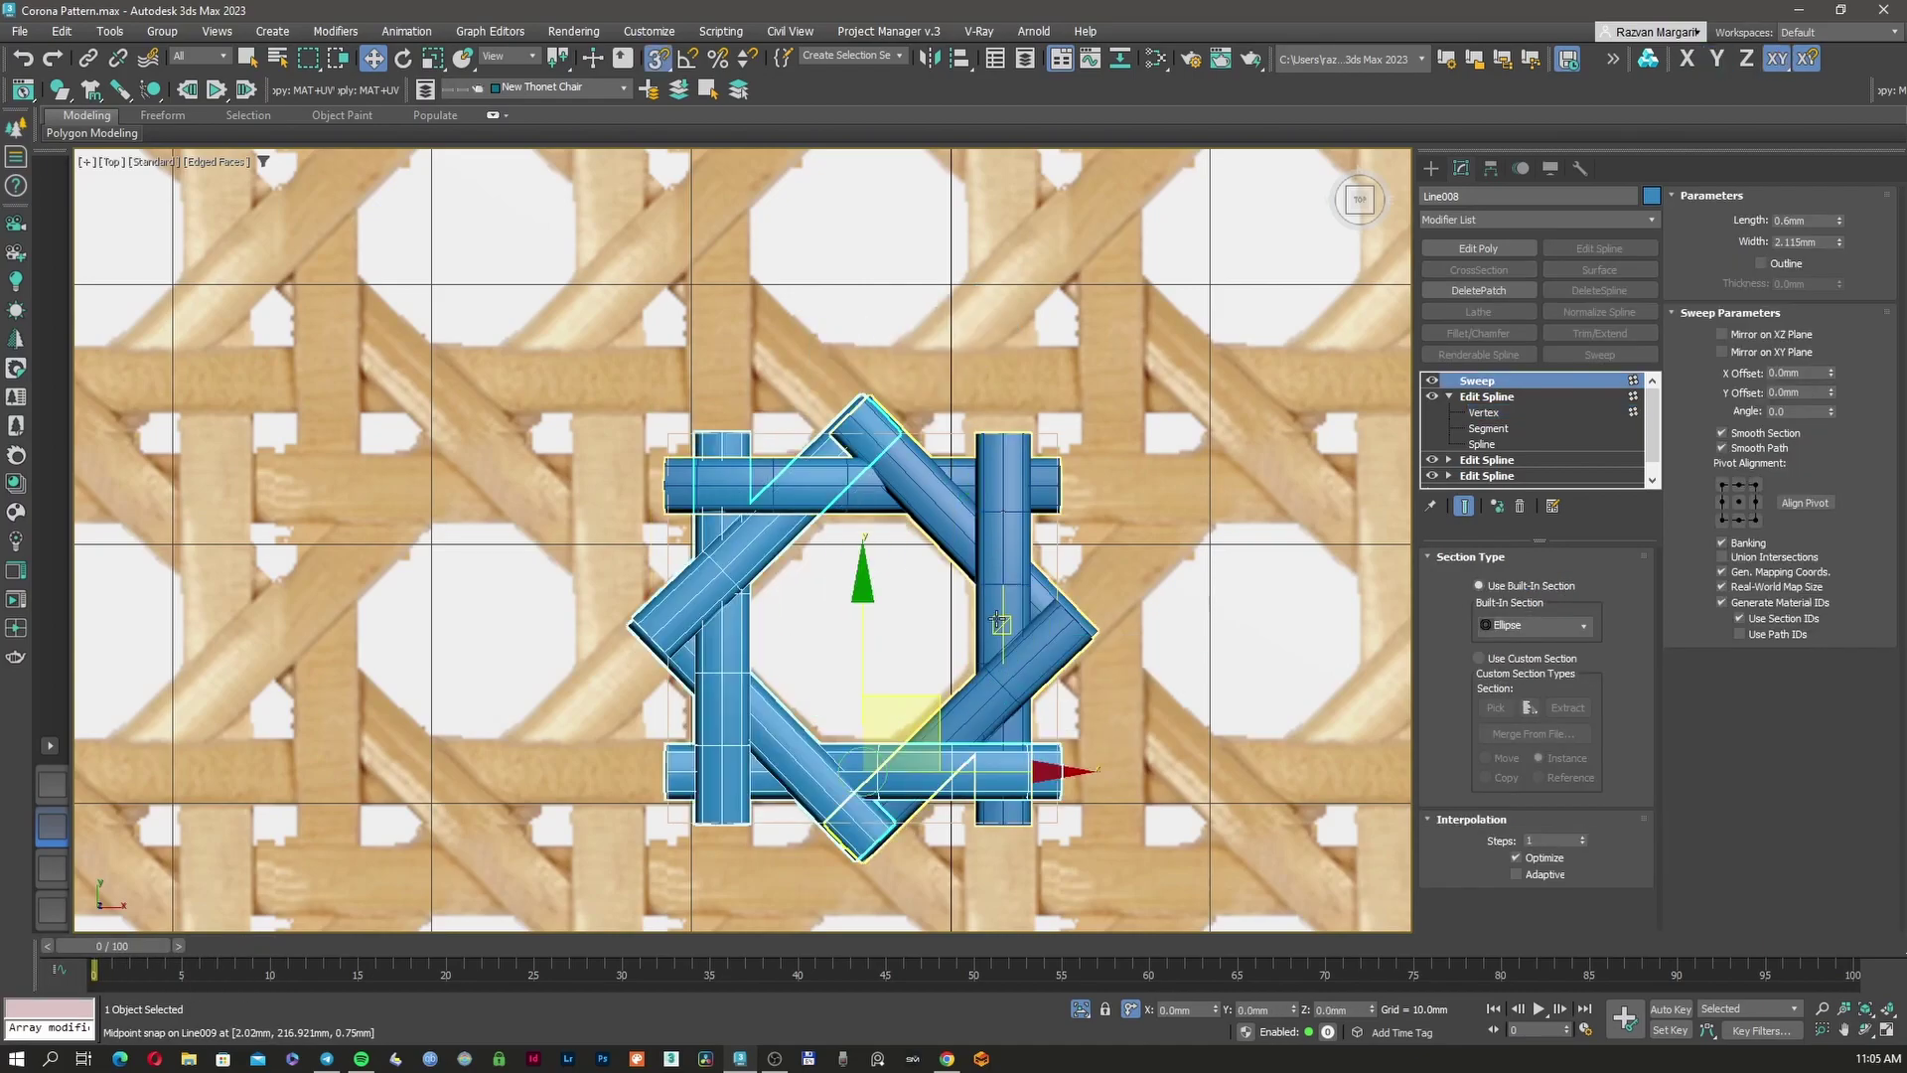
pyautogui.click(1033, 681)
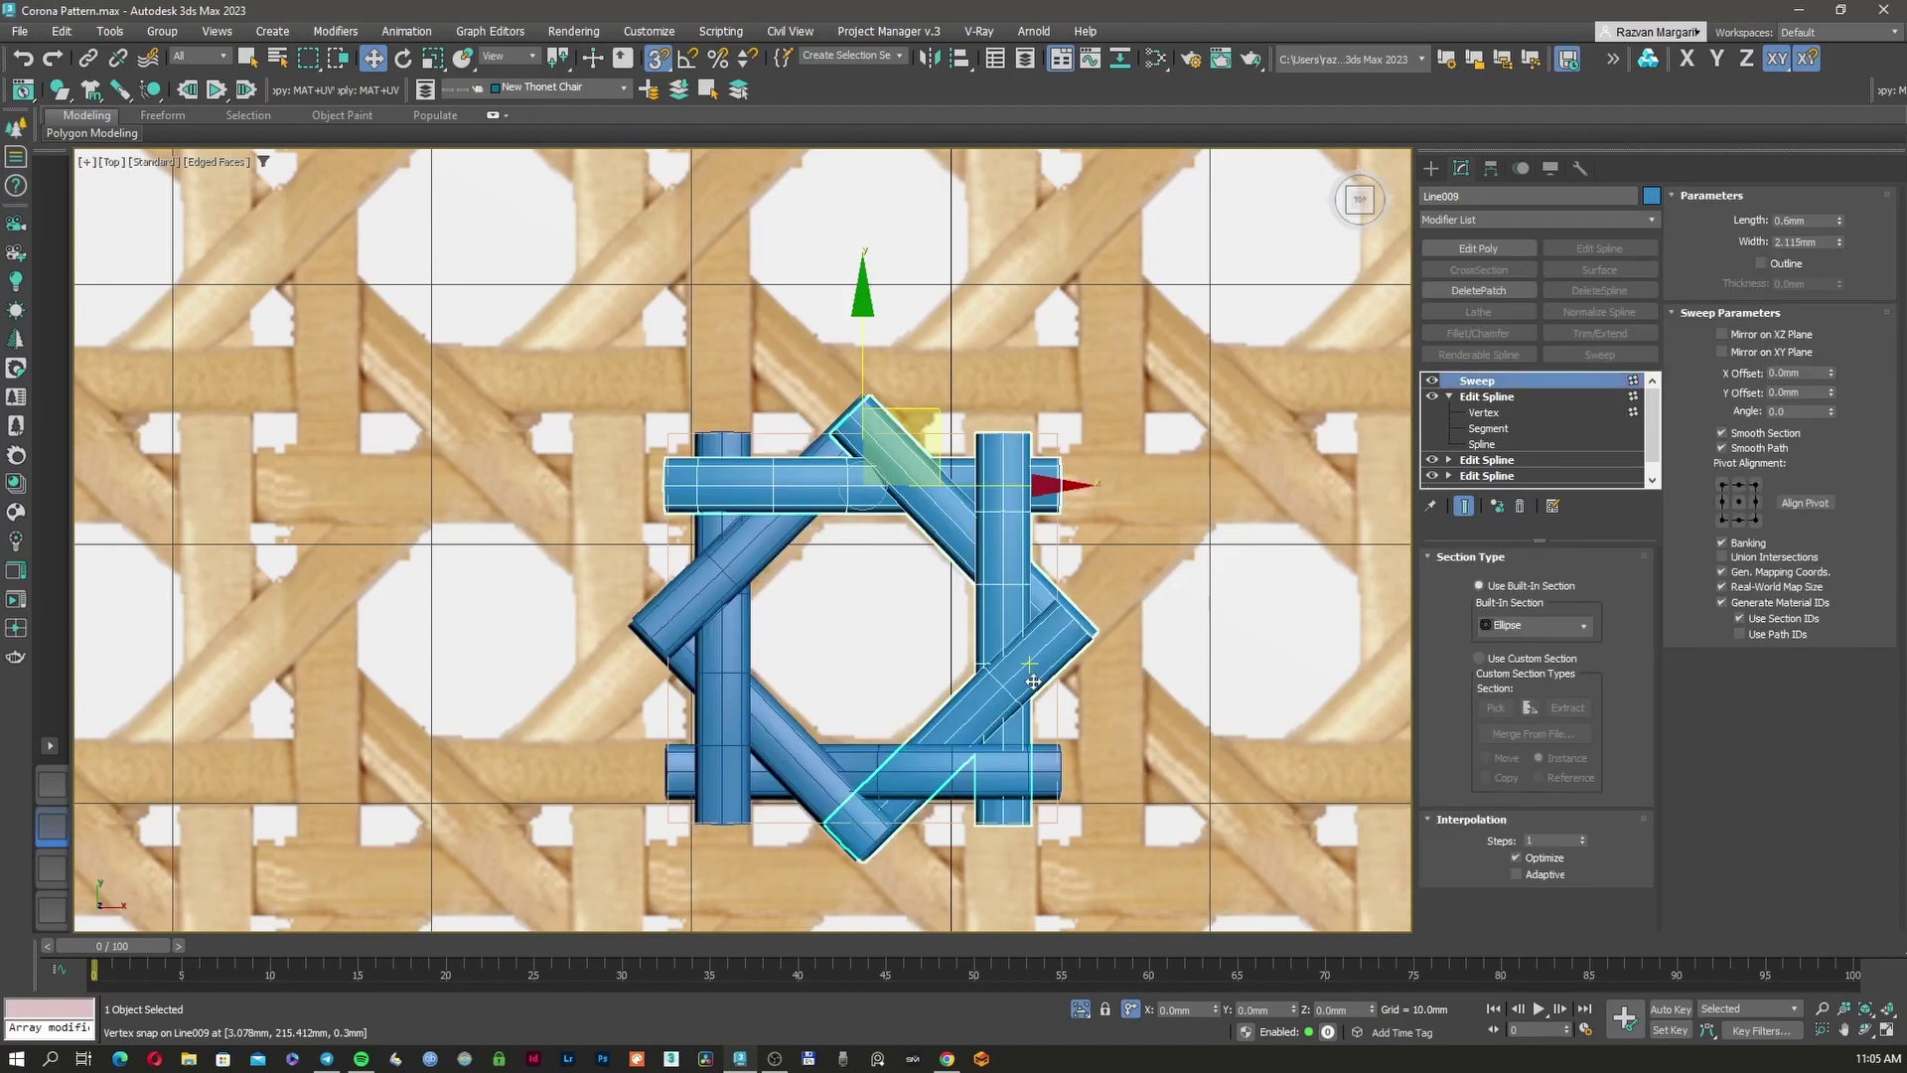
pyautogui.click(732, 577)
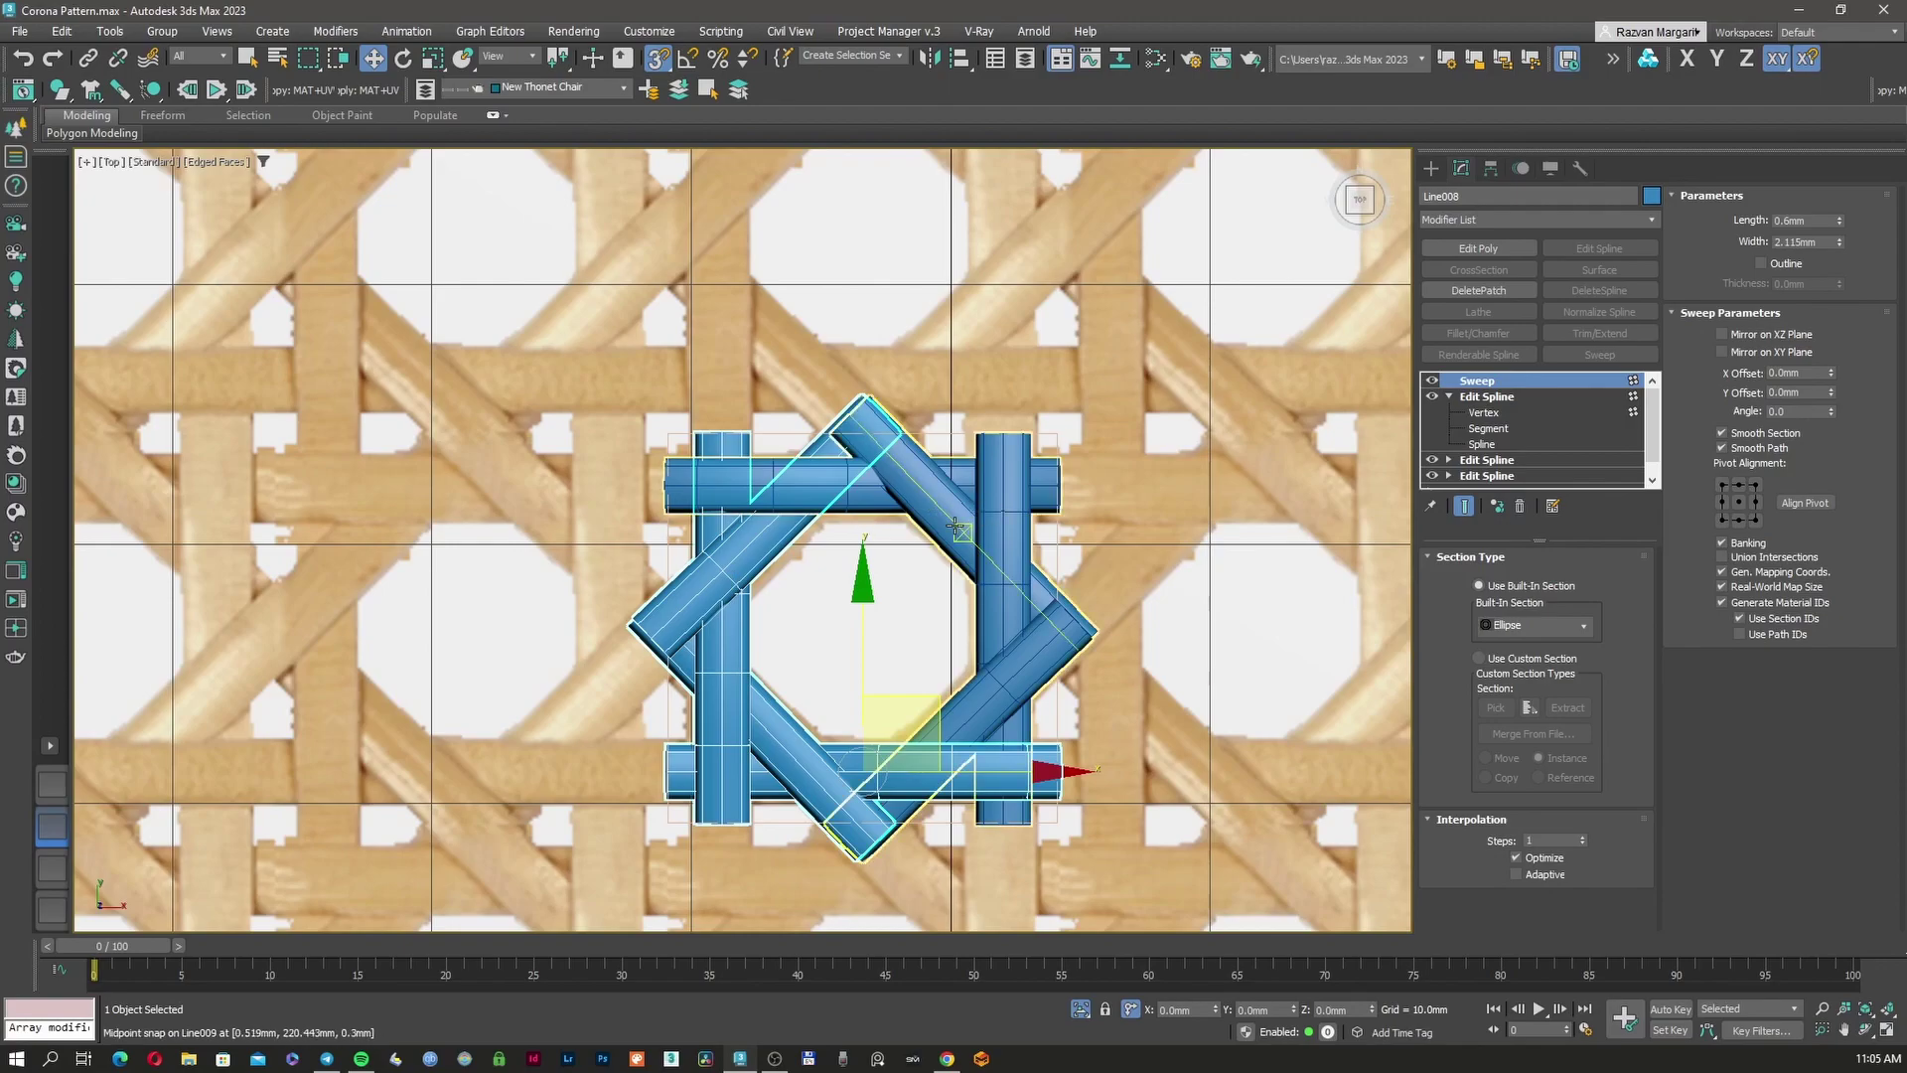
pyautogui.click(1514, 220)
pyautogui.write('sym')
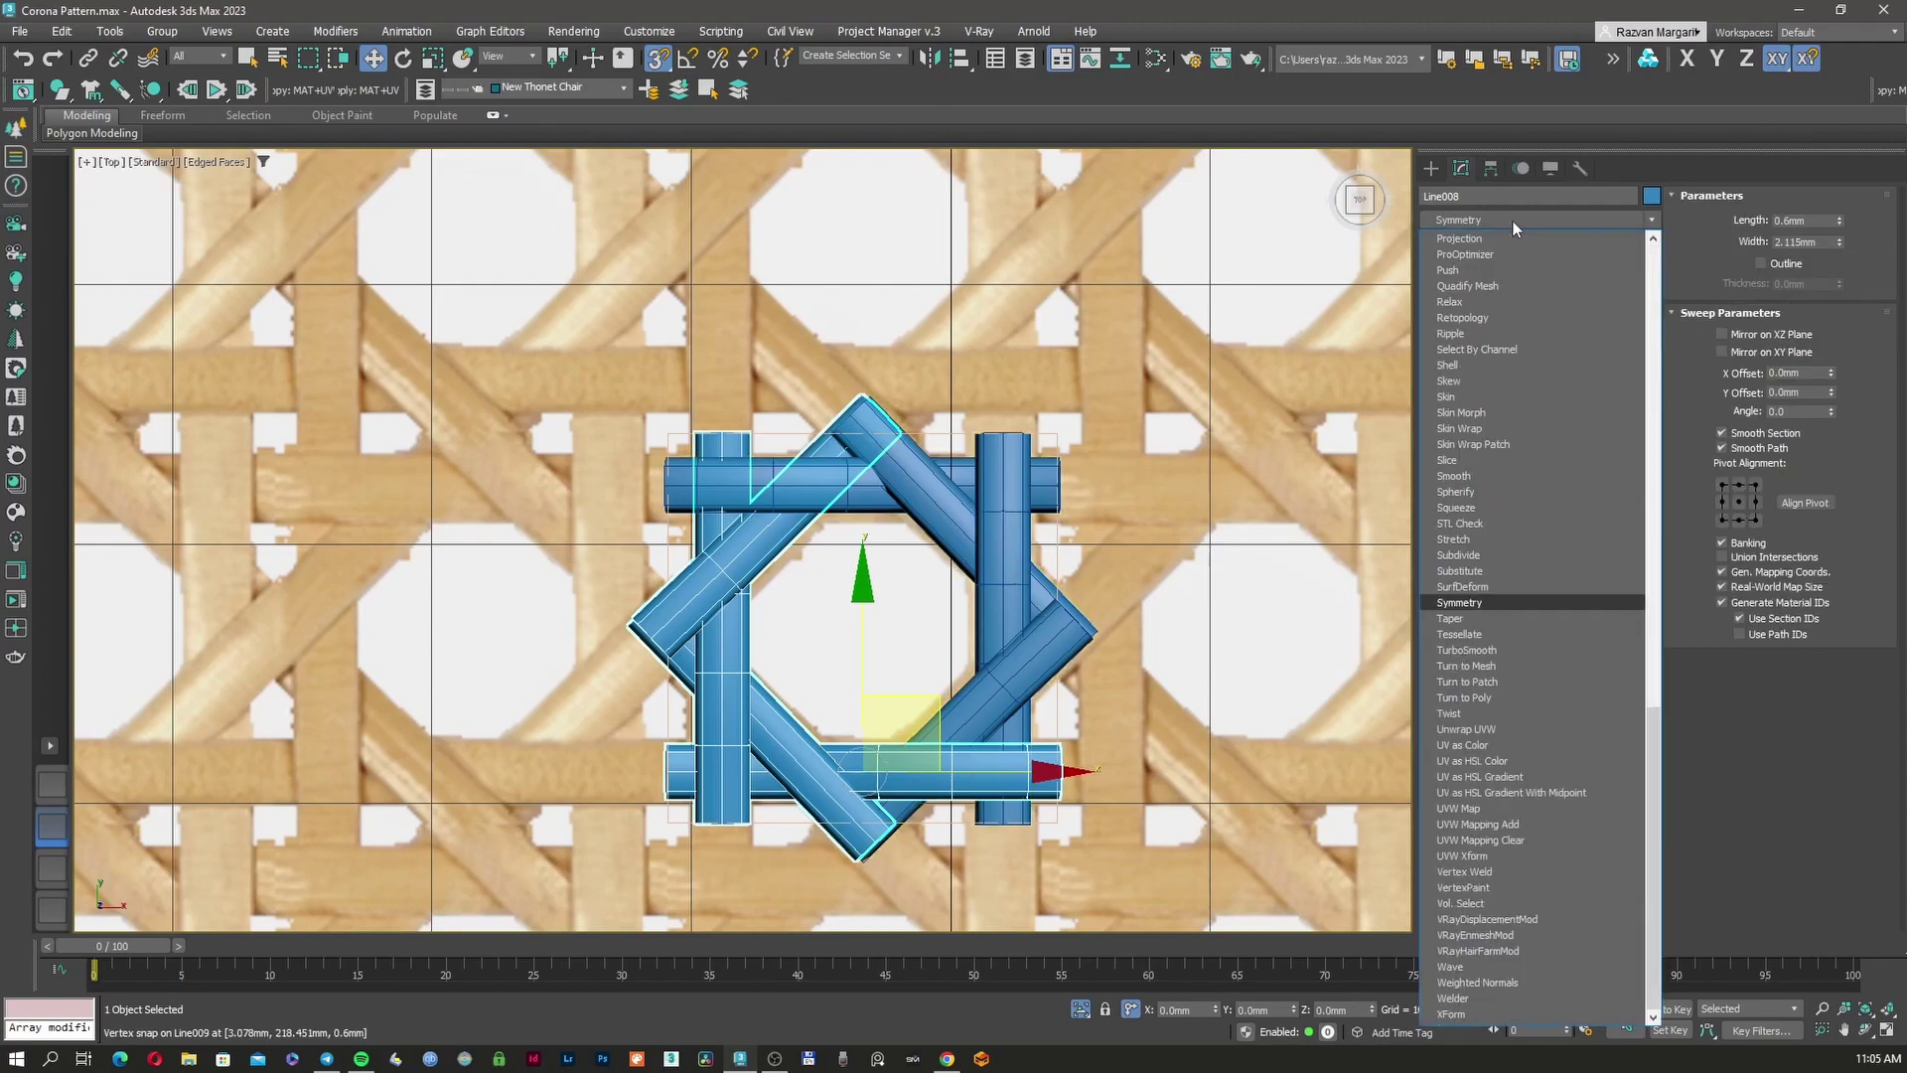
pyautogui.press('Escape')
# Delete the Sweep modifier from the mirrored half of the tile
pyautogui.rightClick(1470, 383)
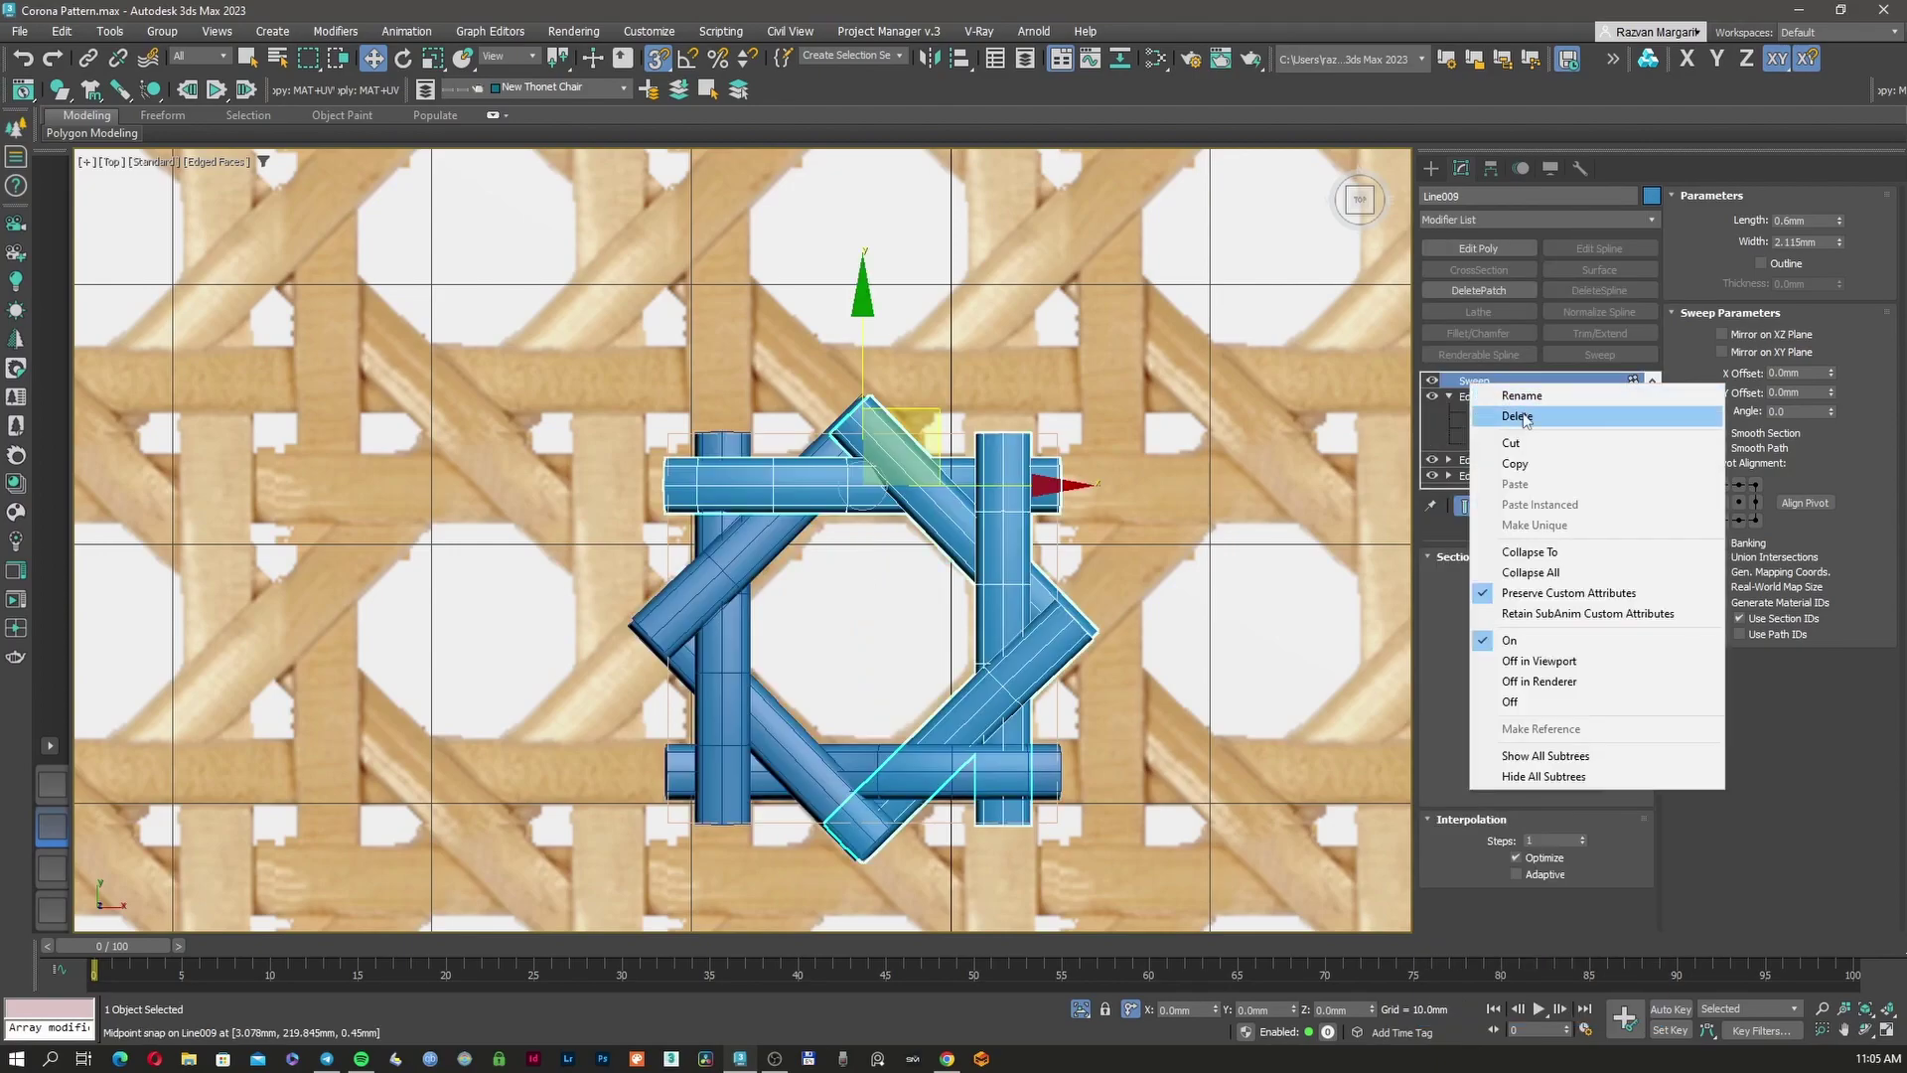
pyautogui.click(1518, 416)
pyautogui.press('F3')
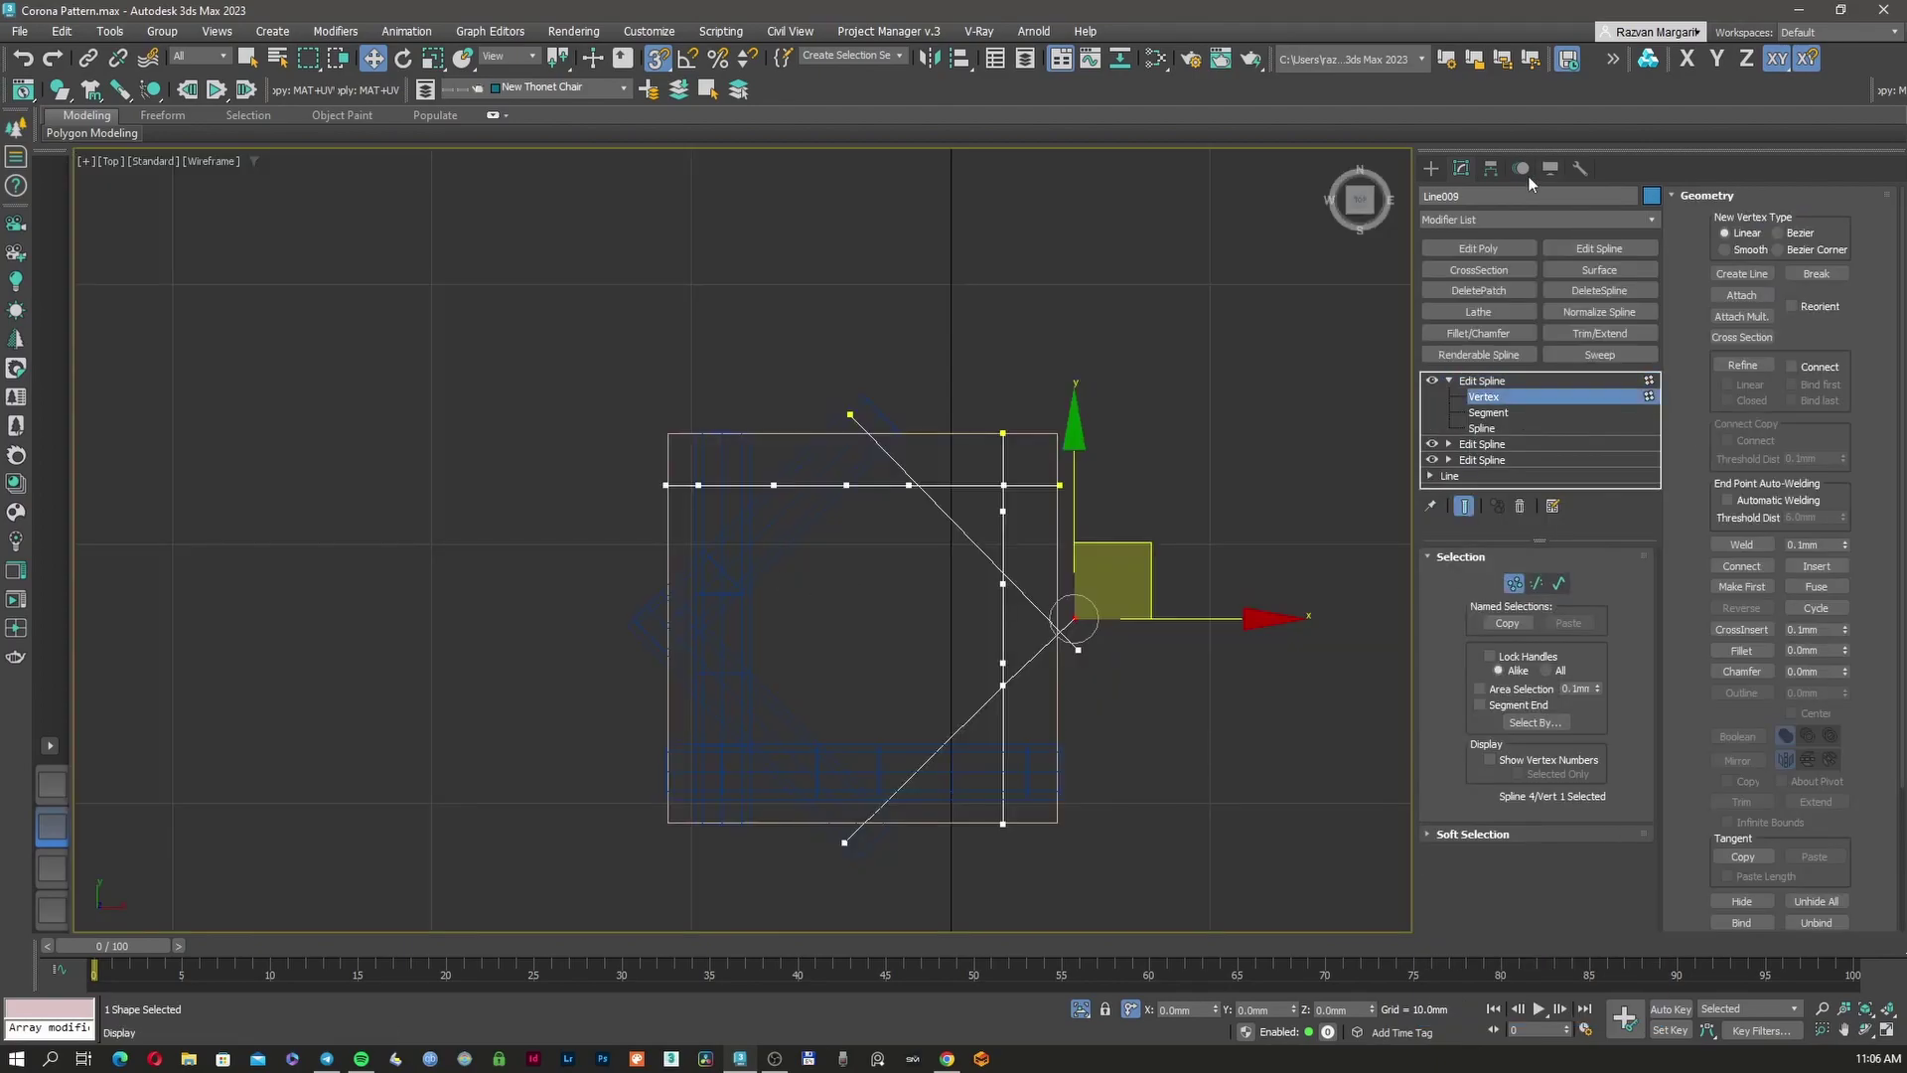
# Add an Edit Spline beneath the original half's Sweep and attach the mirrored half's splines to it
pyautogui.click(1428, 172)
pyautogui.click(773, 545)
pyautogui.press('F3')
pyautogui.click(1461, 169)
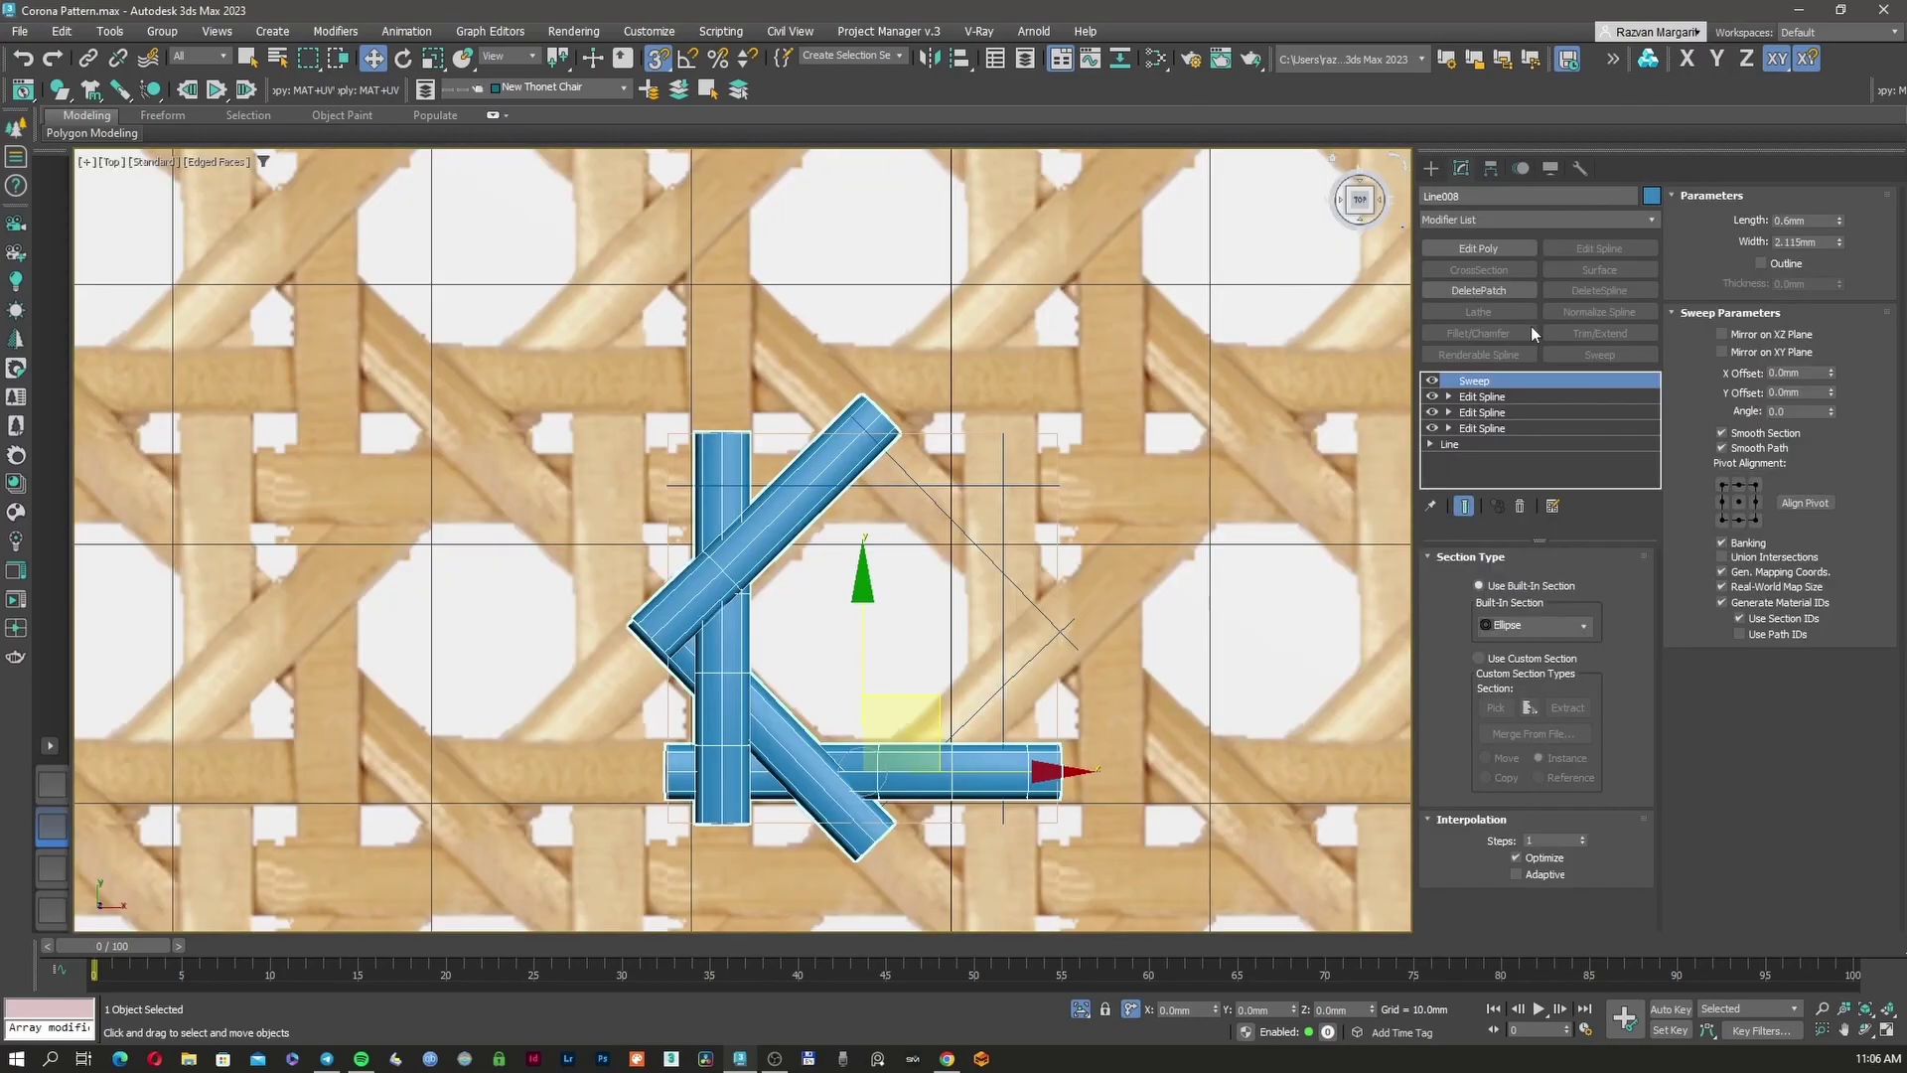
pyautogui.click(1499, 397)
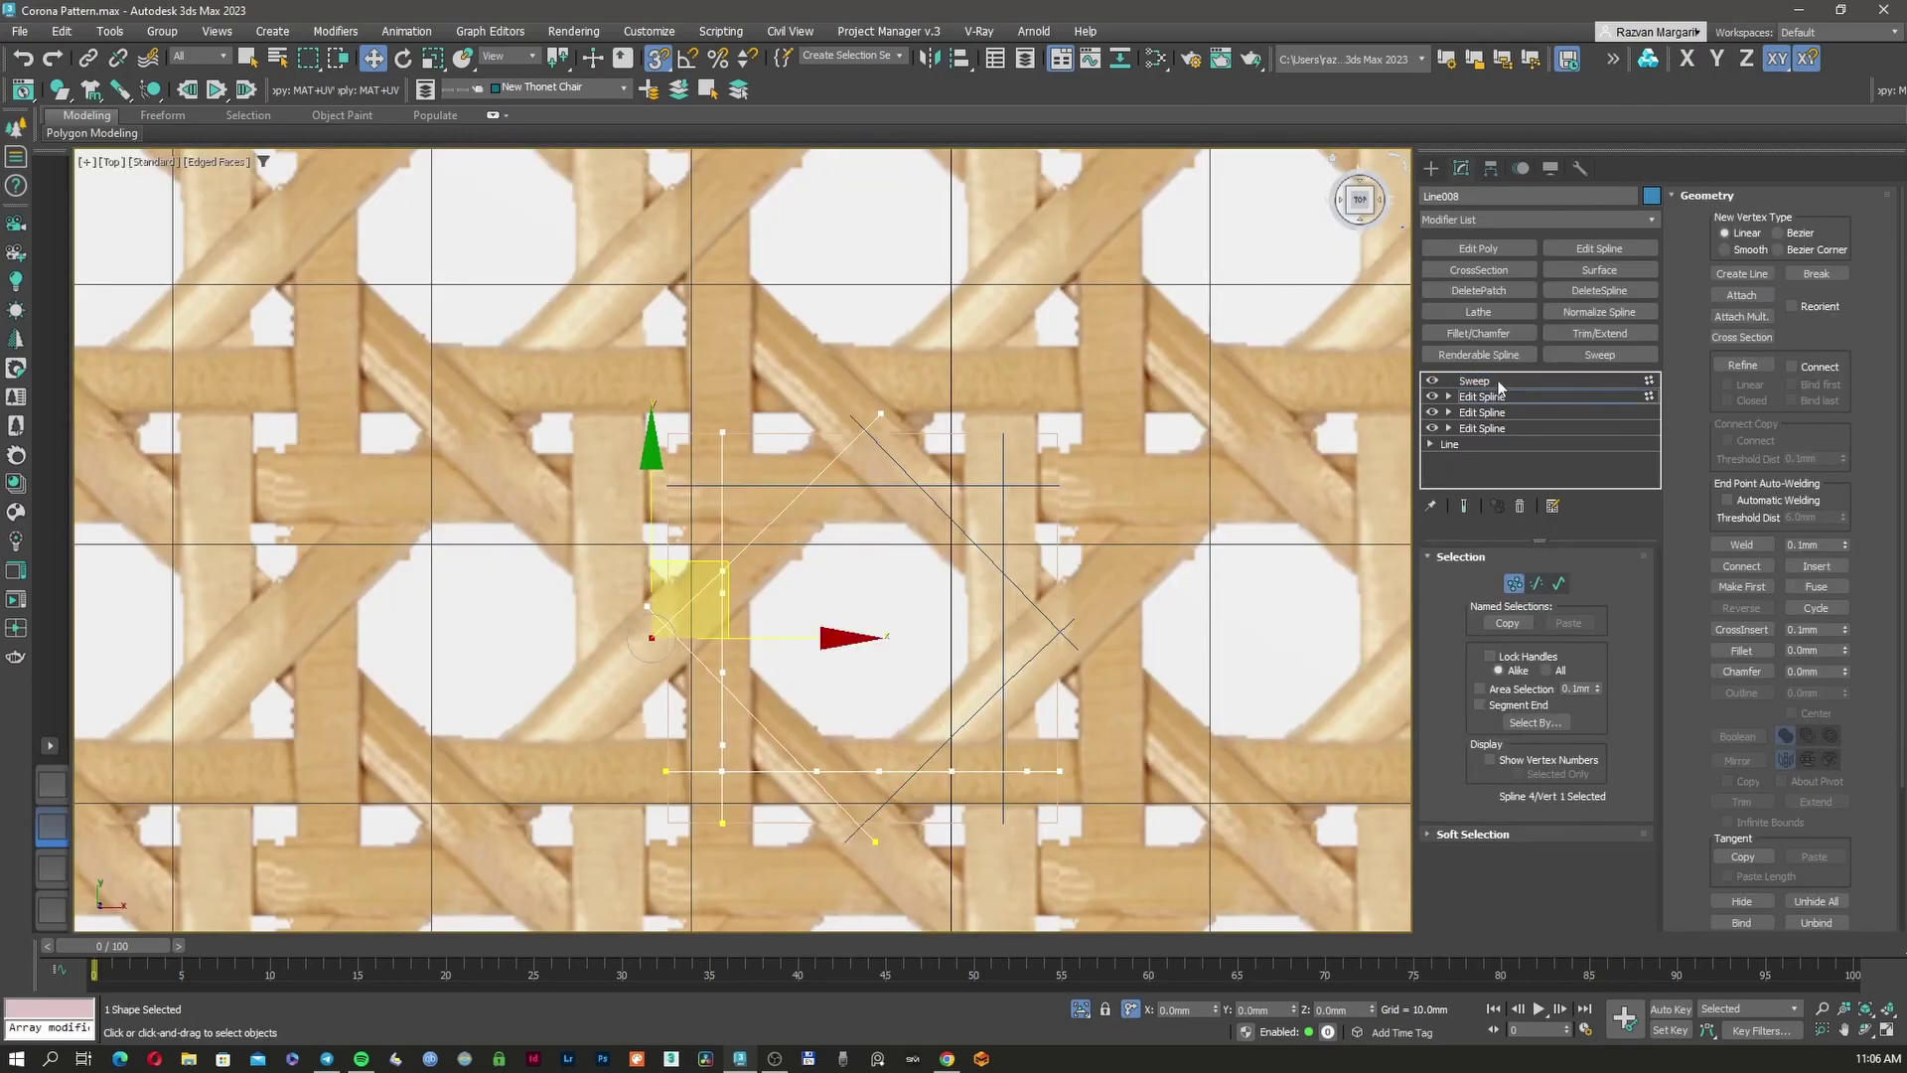
pyautogui.click(1599, 248)
pyautogui.click(1740, 295)
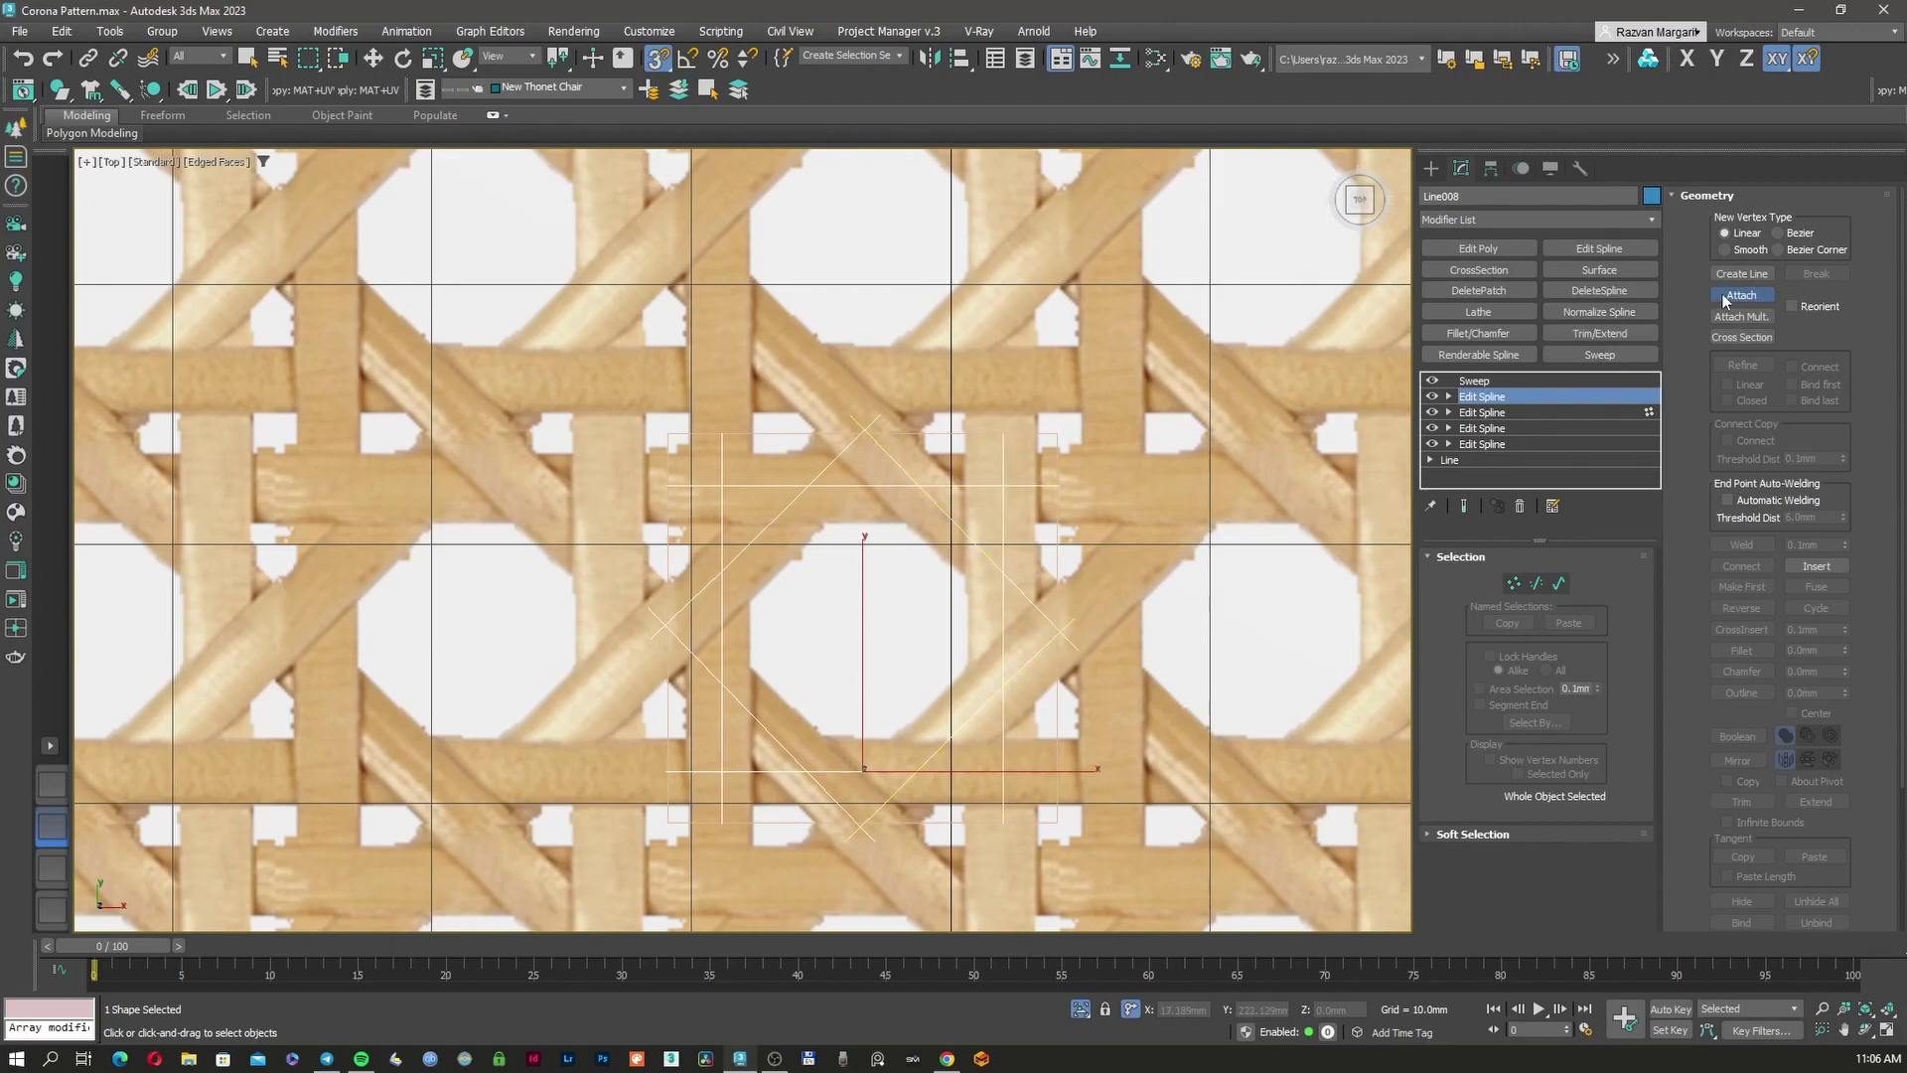
pyautogui.press('w')
pyautogui.click(1474, 380)
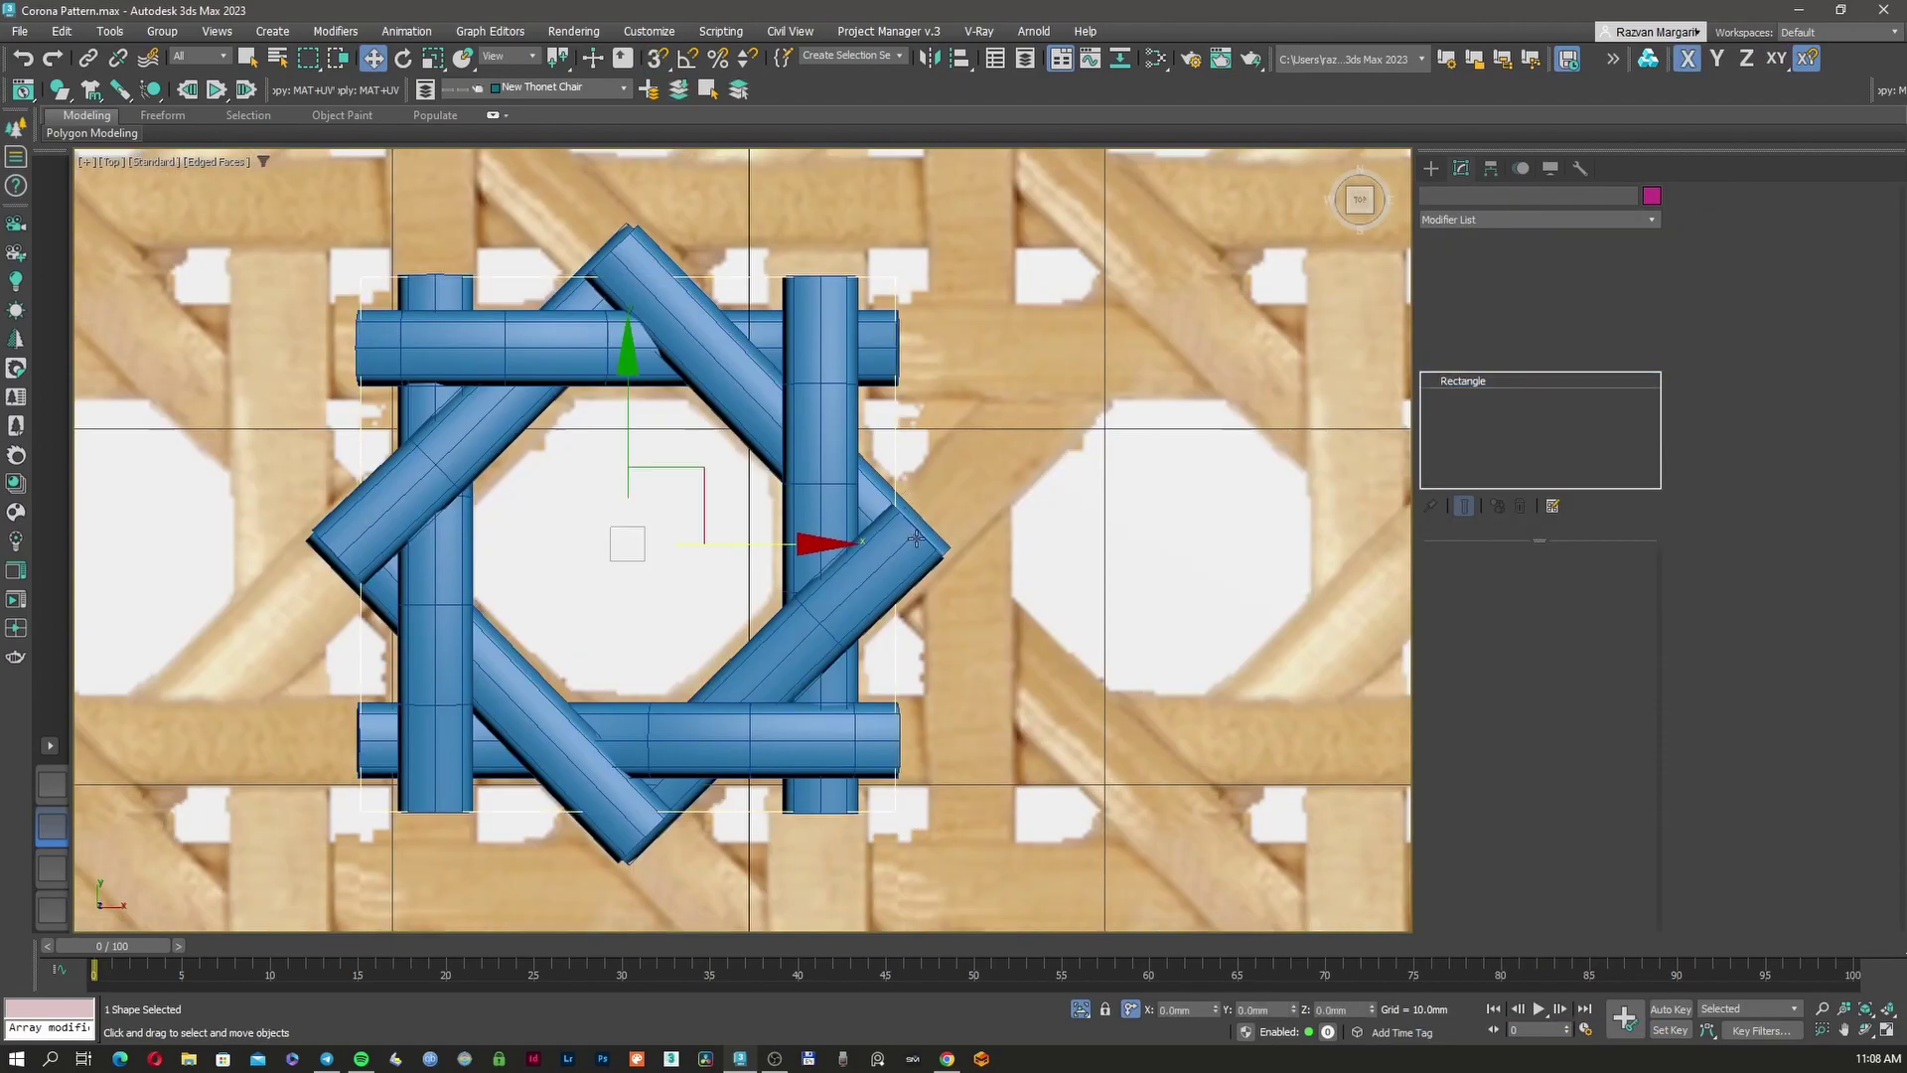
# Clone the combined tile and its guide rectangle along X as one instance
pyautogui.keyDown('ctrl'); pyautogui.click(916, 538); pyautogui.keyUp('ctrl')
pyautogui.scroll(-3, 916, 542)
pyautogui.keyDown('shift'); pyautogui.moveTo(746, 563); pyautogui.dragTo(1123, 563); pyautogui.keyUp('shift')
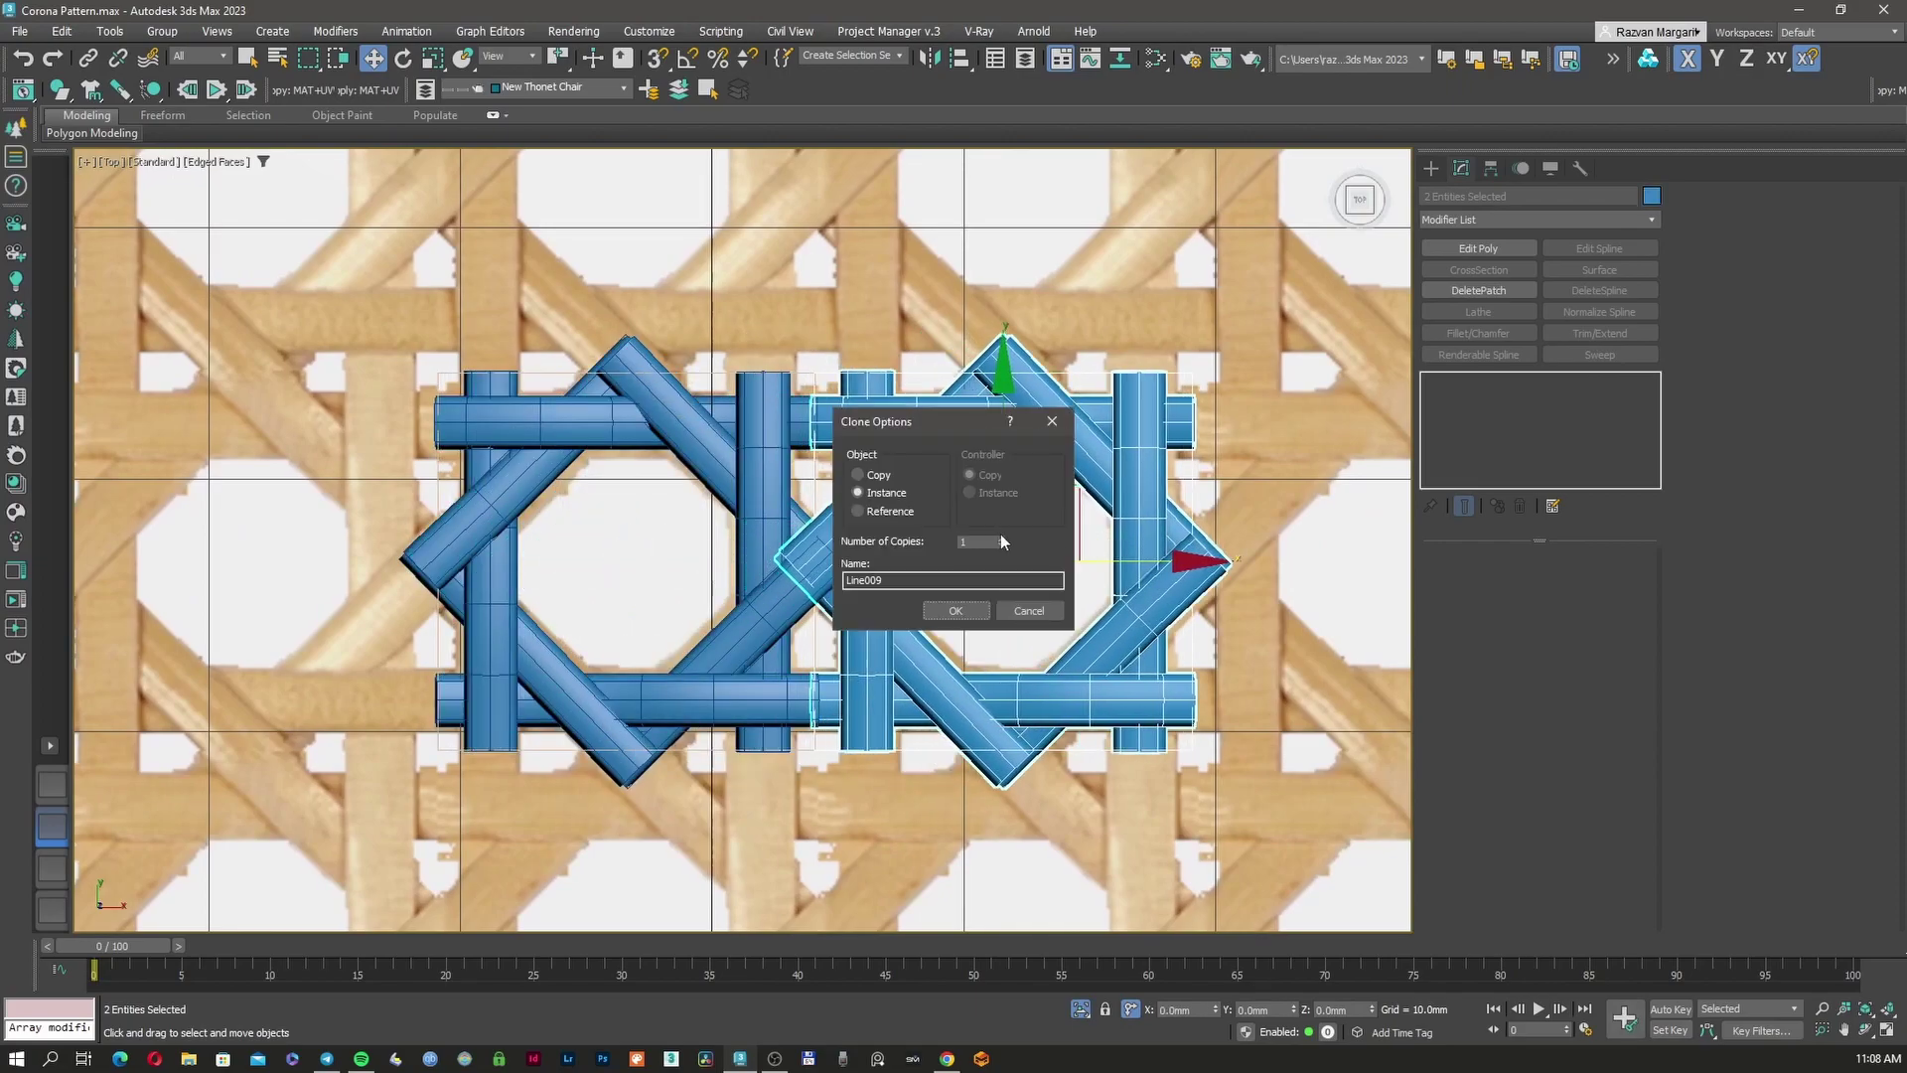
pyautogui.click(956, 610)
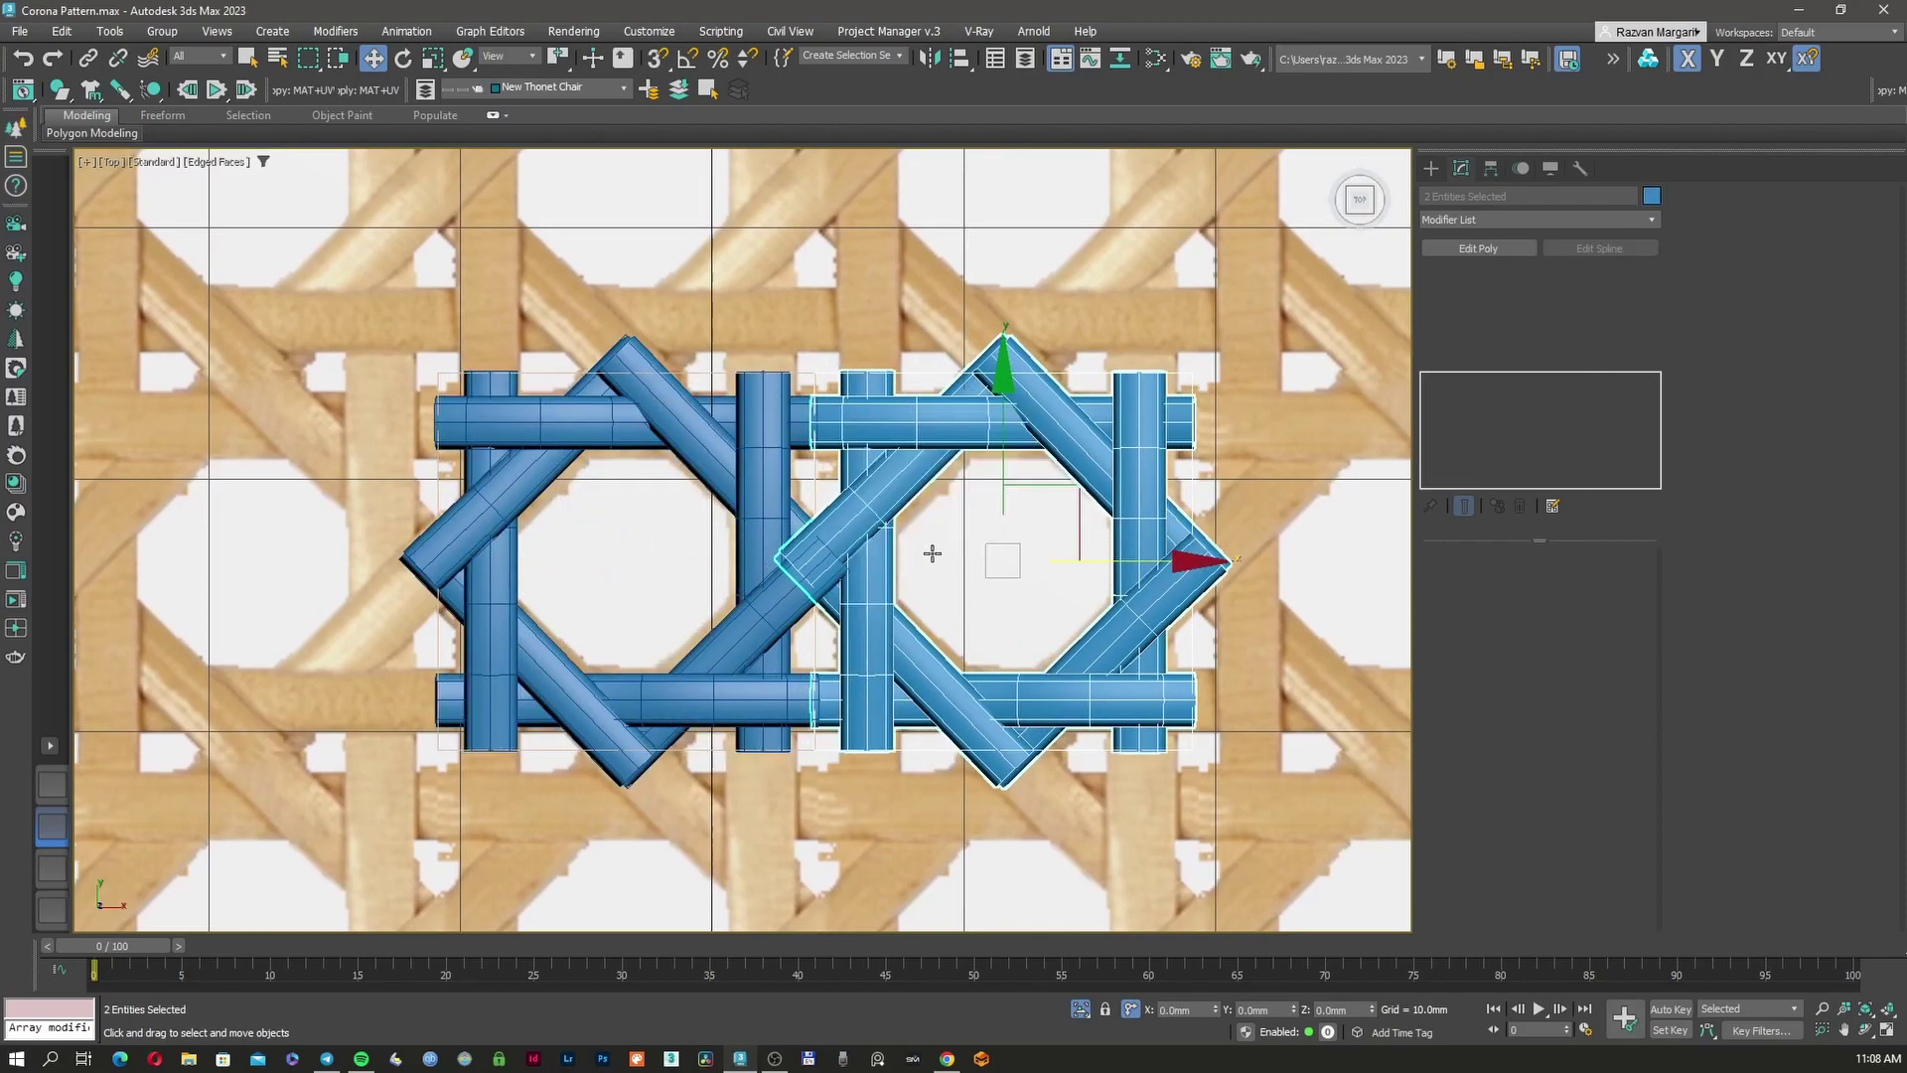
# Snap the cloned tile along X so that its guide rectangle meets the corner of the original rectangle
pyautogui.press('F3')
pyautogui.scroll(8, 821, 377)
pyautogui.press('s')
pyautogui.moveTo(779, 456); pyautogui.dragTo(789, 447)
pyautogui.scroll(-8, 789, 447)
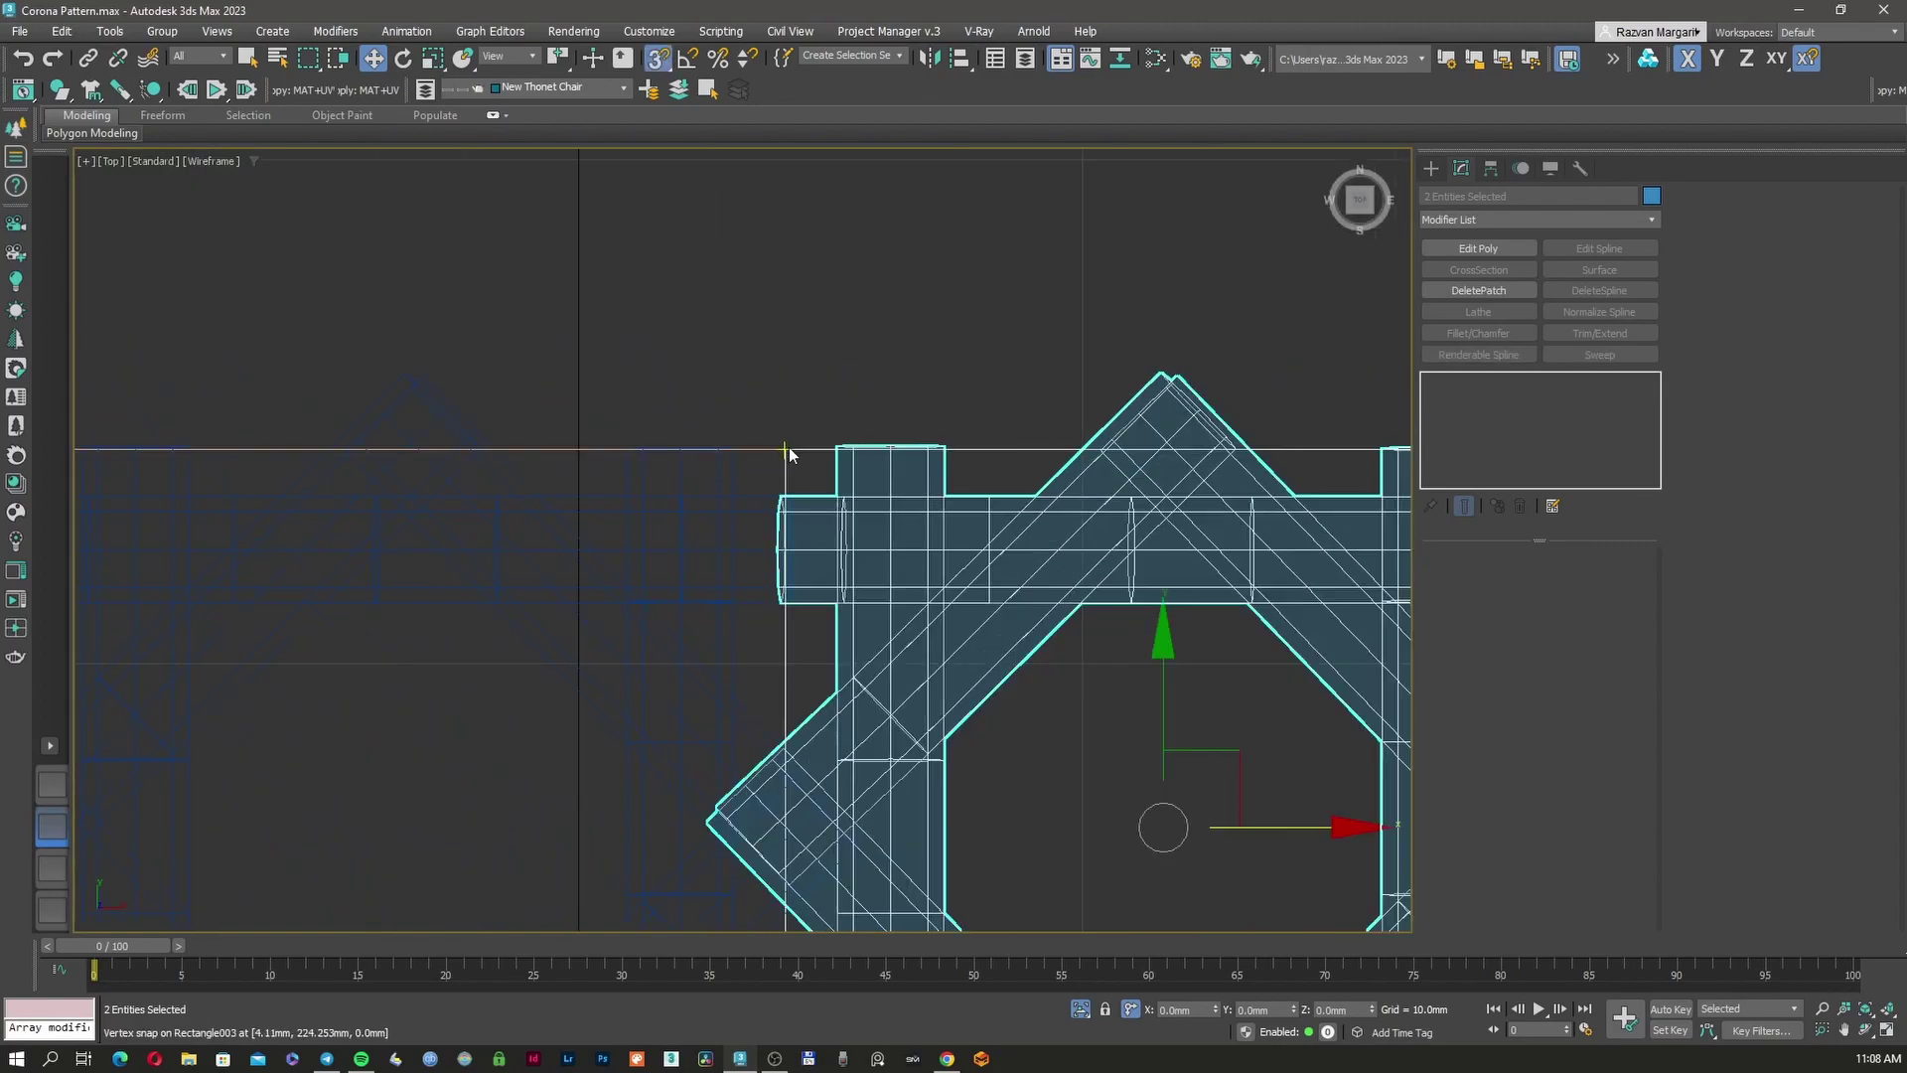
pyautogui.press('F3')
pyautogui.moveTo(651, 498); pyautogui.dragTo(702, 458, button='middle')
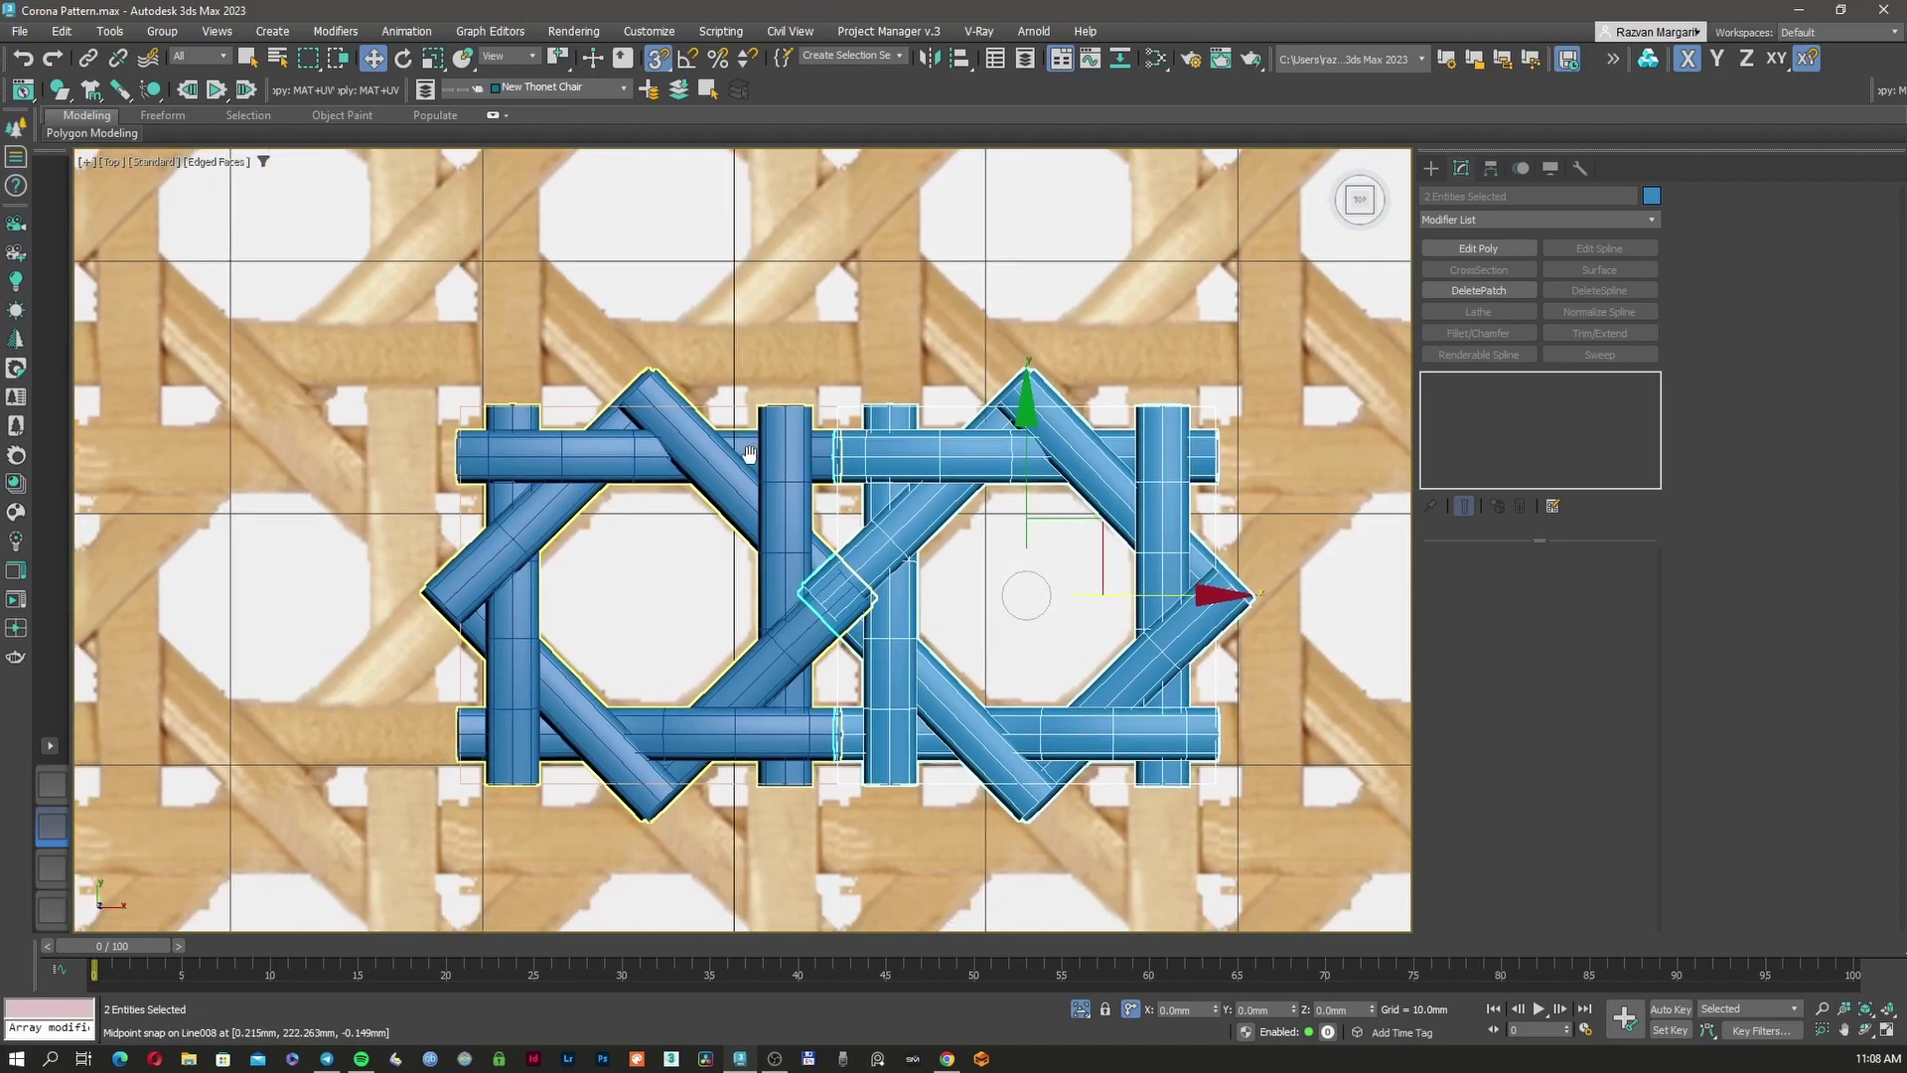
# Clone both tiles with their rectangles upward along Y and snap them to the corner of the lower rectangles
pyautogui.keyDown('ctrl'); pyautogui.click(779, 465); pyautogui.keyUp('ctrl')
pyautogui.press('F3')
pyautogui.keyDown('shift'); pyautogui.moveTo(839, 499); pyautogui.dragTo(1214, 405); pyautogui.keyUp('shift')
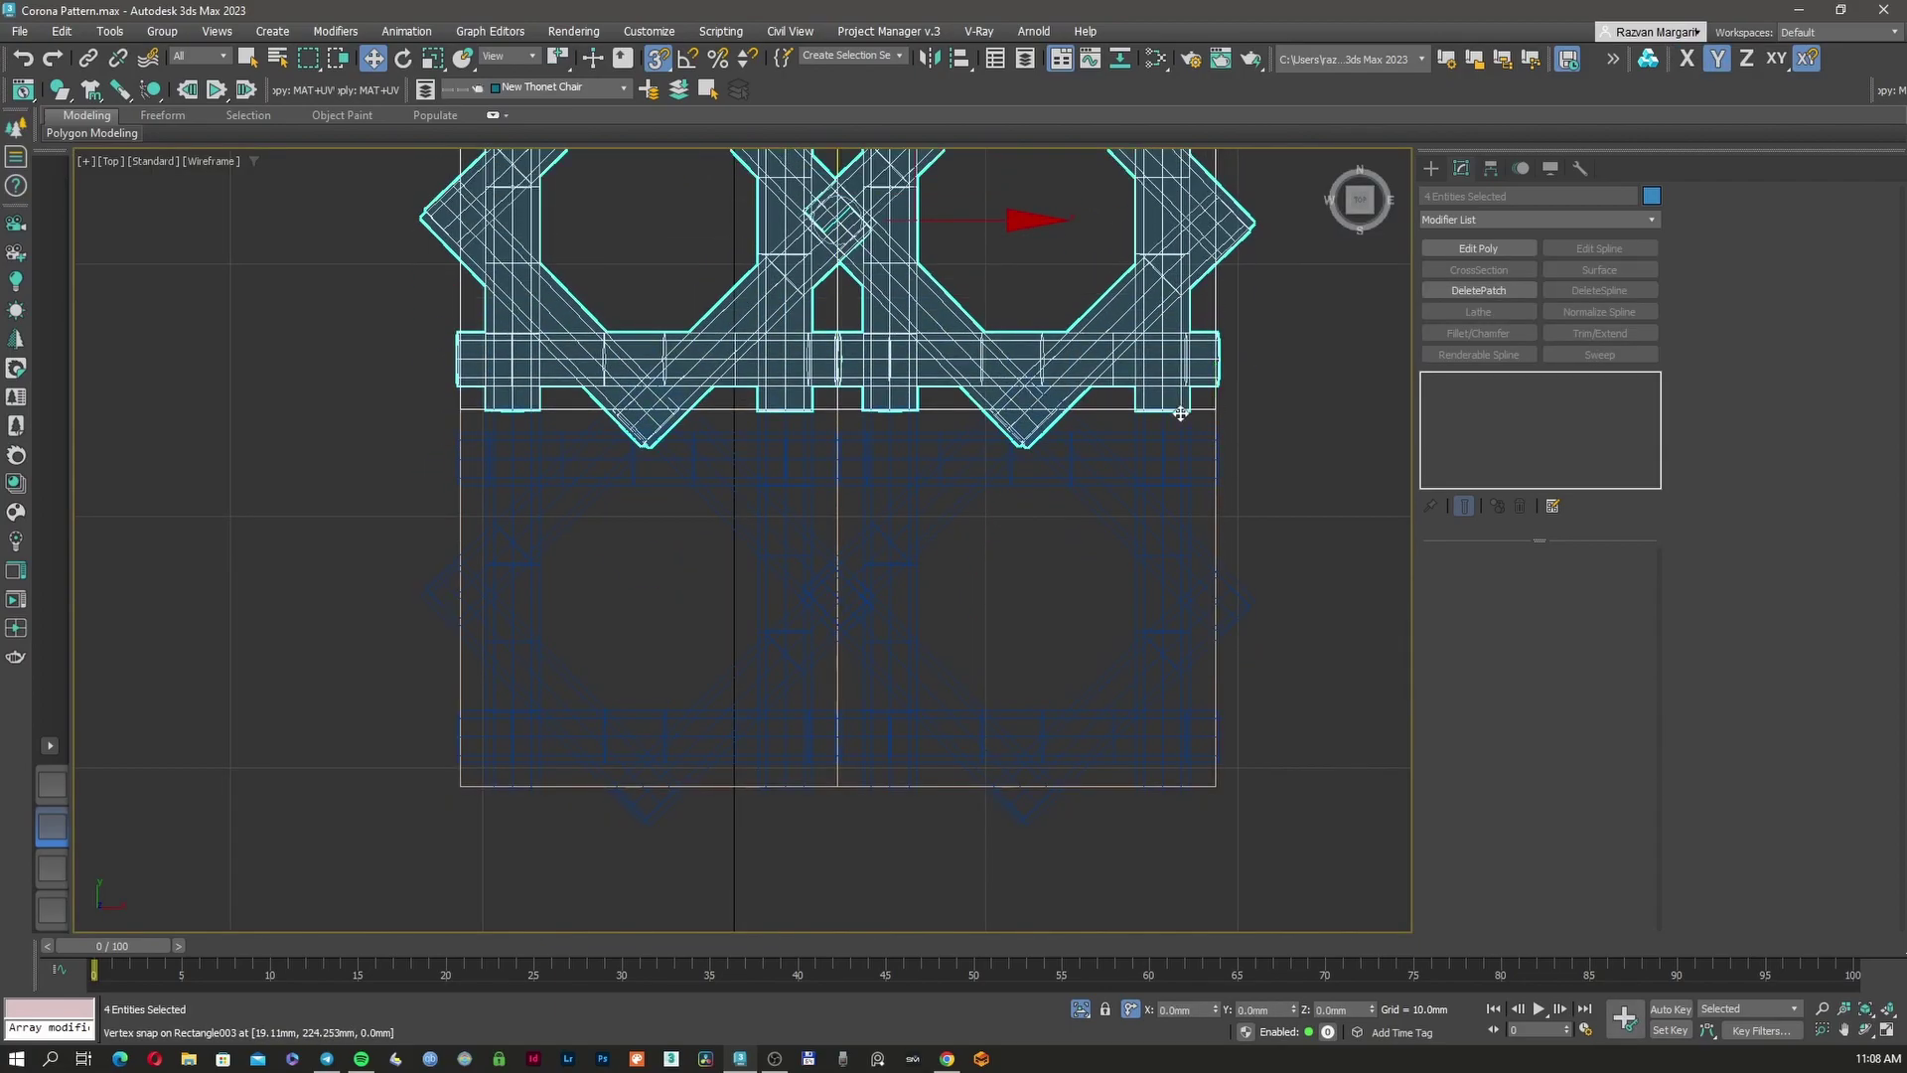
pyautogui.press('F3')
# Examine how the strips overlap and meet at the seams between the four tiles
pyautogui.keyDown('alt'); pyautogui.moveTo(1191, 413); pyautogui.dragTo(1014, 303, button='middle'); pyautogui.keyUp('alt')
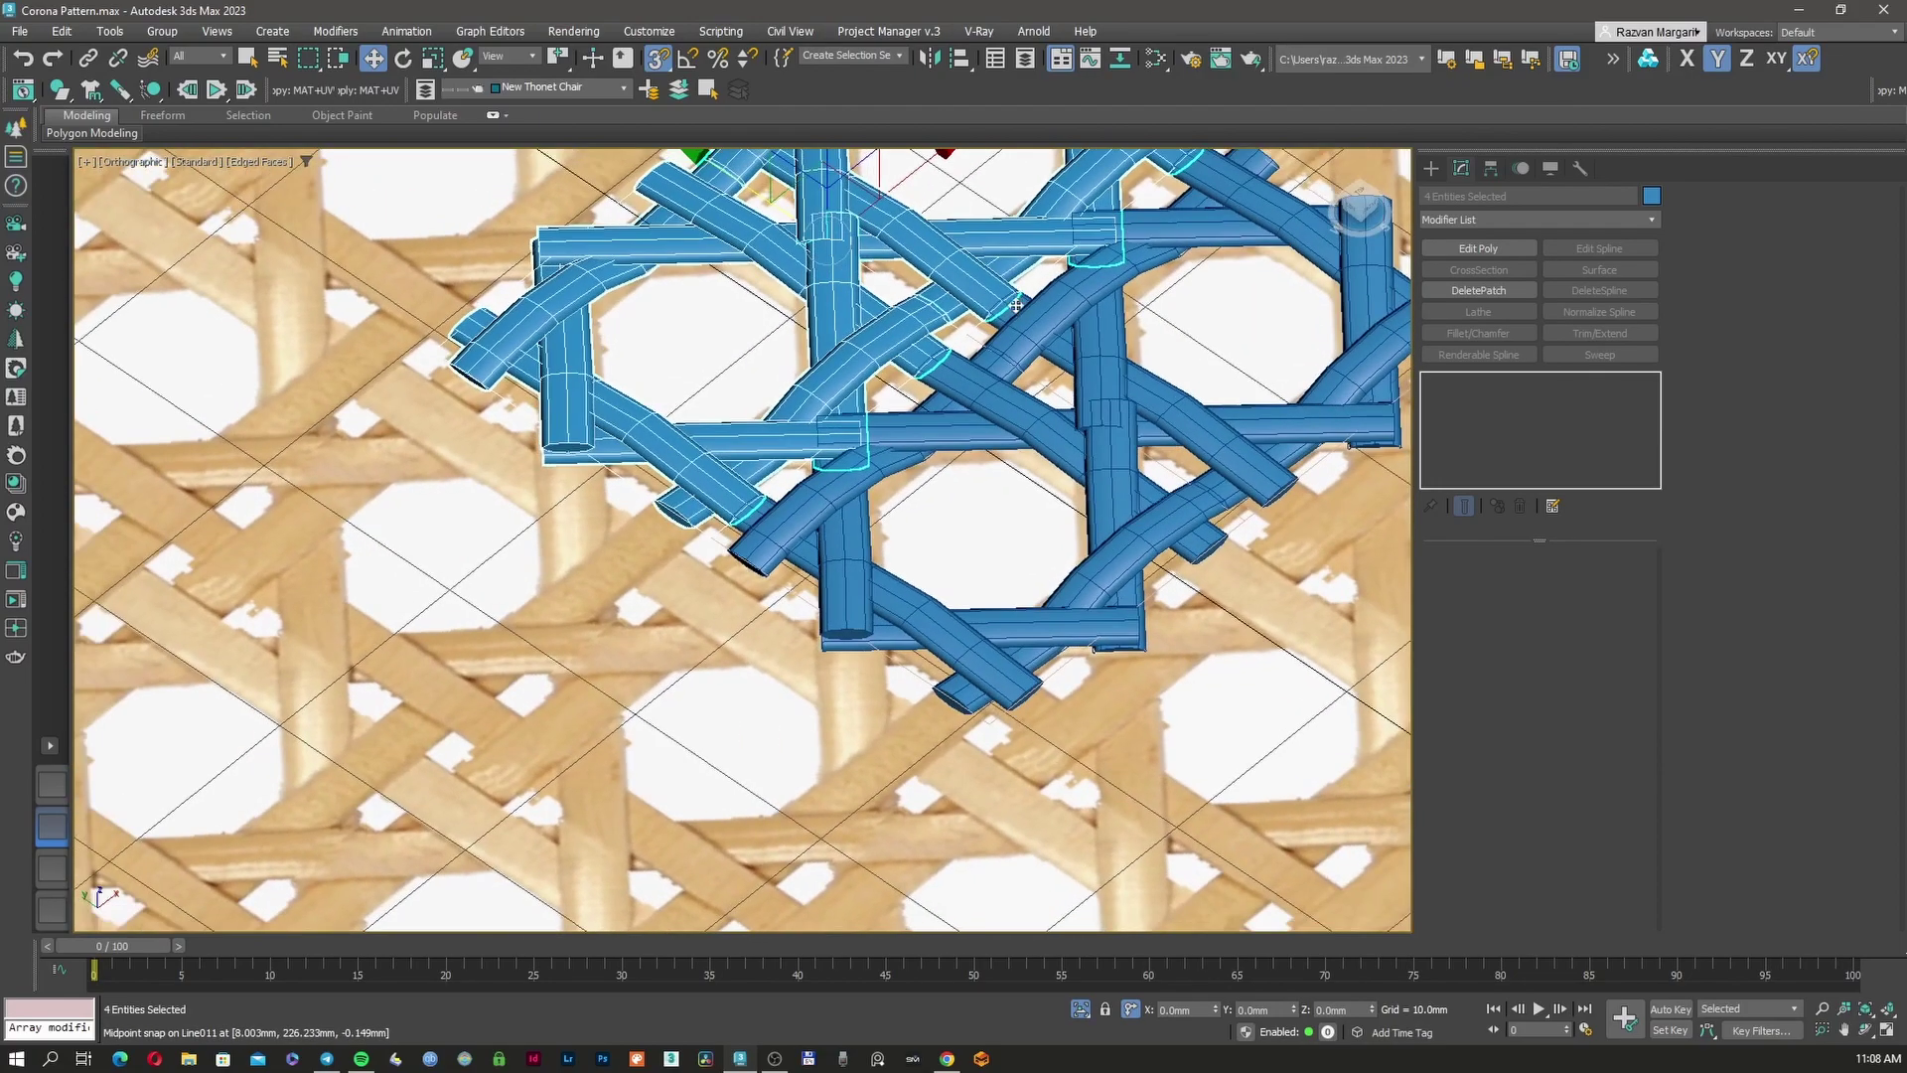
pyautogui.scroll(5, 1014, 303)
pyautogui.click(939, 367)
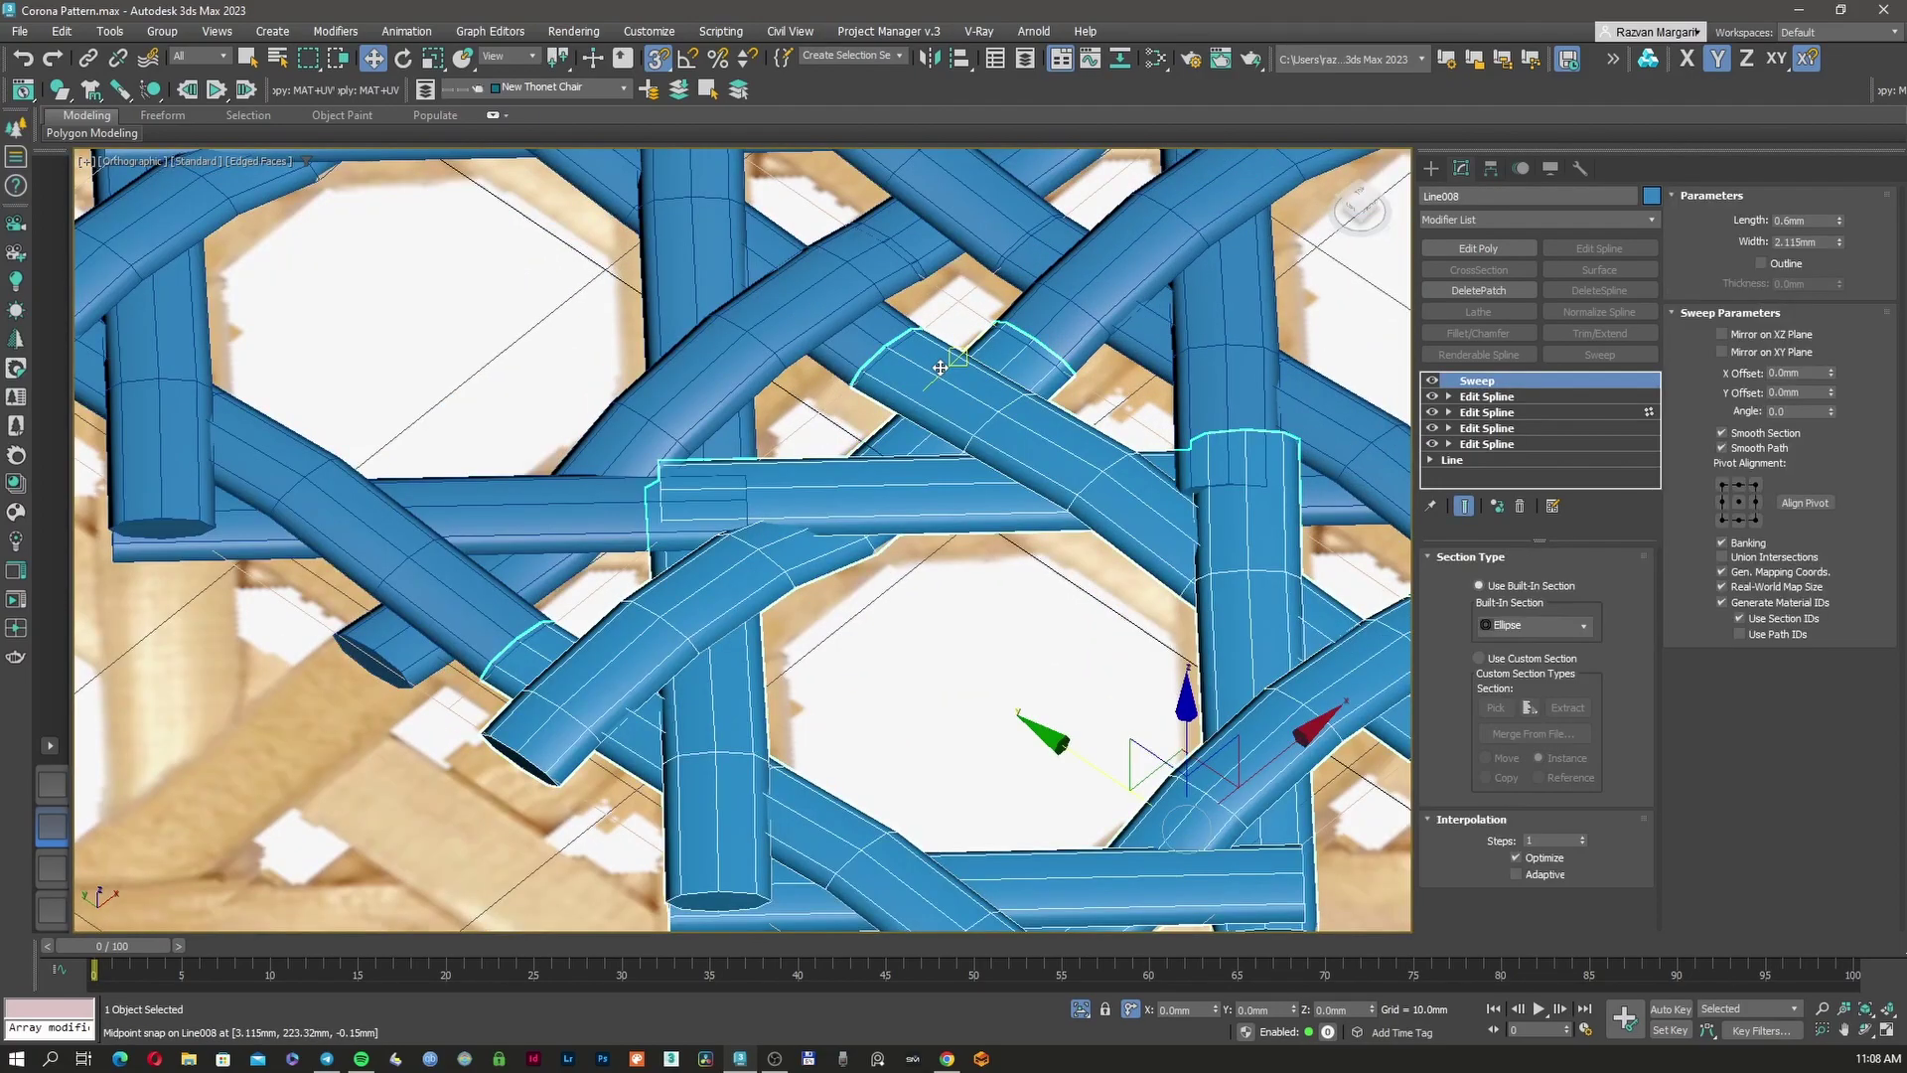
pyautogui.click(900, 335)
pyautogui.moveTo(900, 334); pyautogui.dragTo(873, 447, button='middle')
pyautogui.scroll(-2, 870, 452)
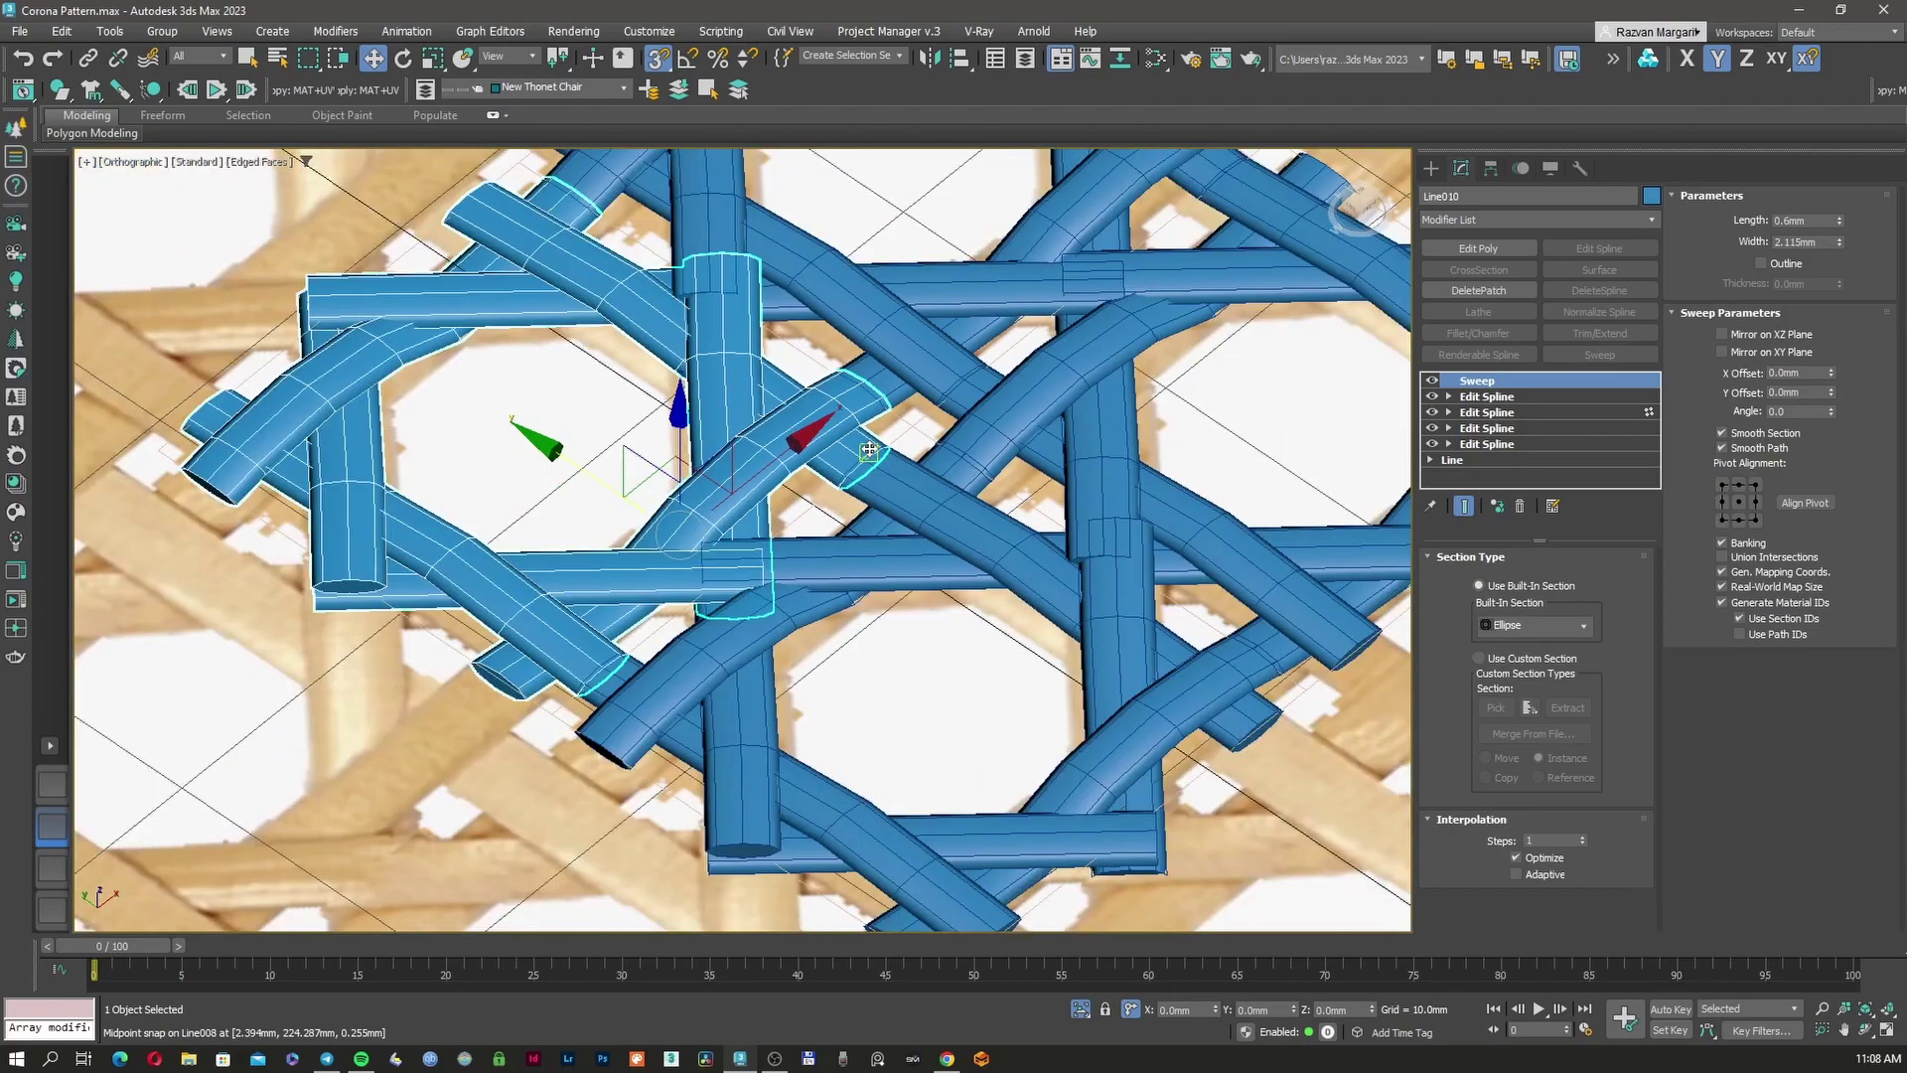
pyautogui.keyDown('alt'); pyautogui.moveTo(925, 533); pyautogui.dragTo(744, 526, button='middle'); pyautogui.keyUp('alt')
pyautogui.click(730, 549)
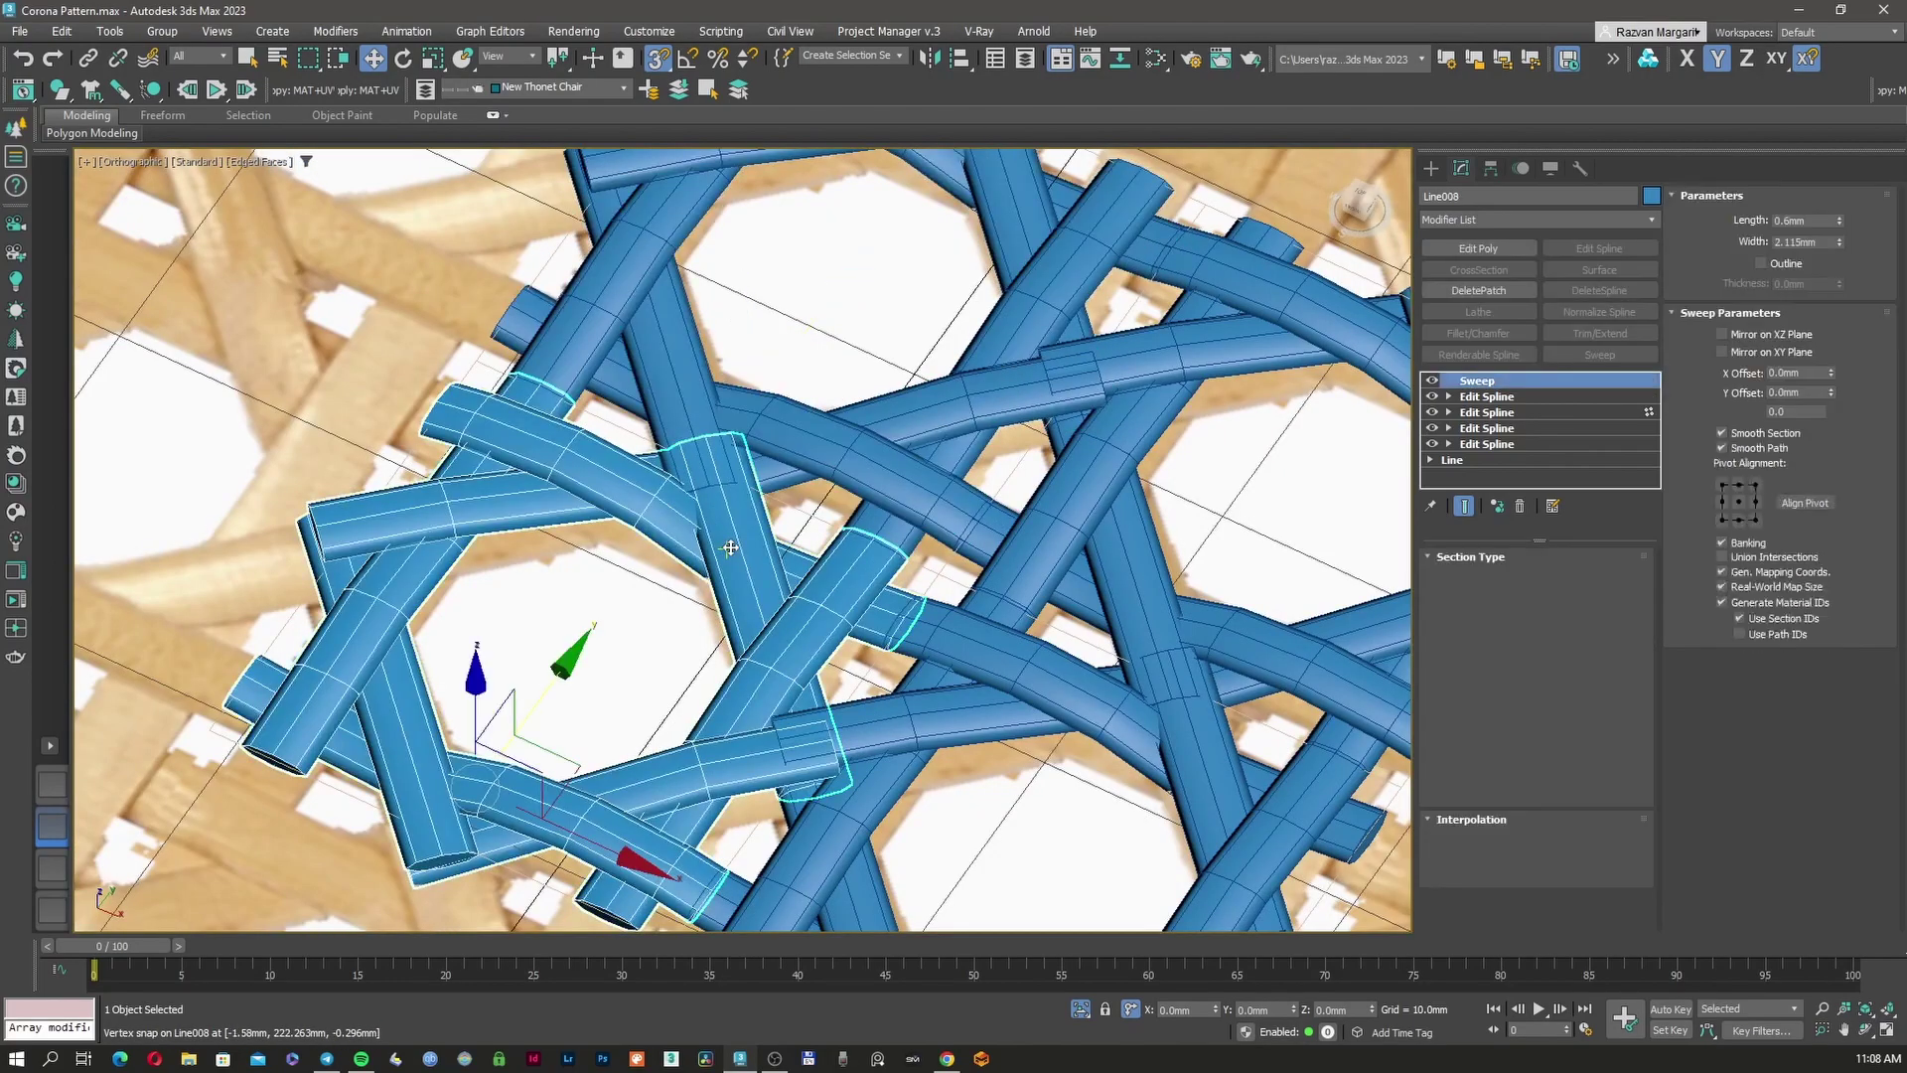
pyautogui.click(692, 392)
pyautogui.press('t')
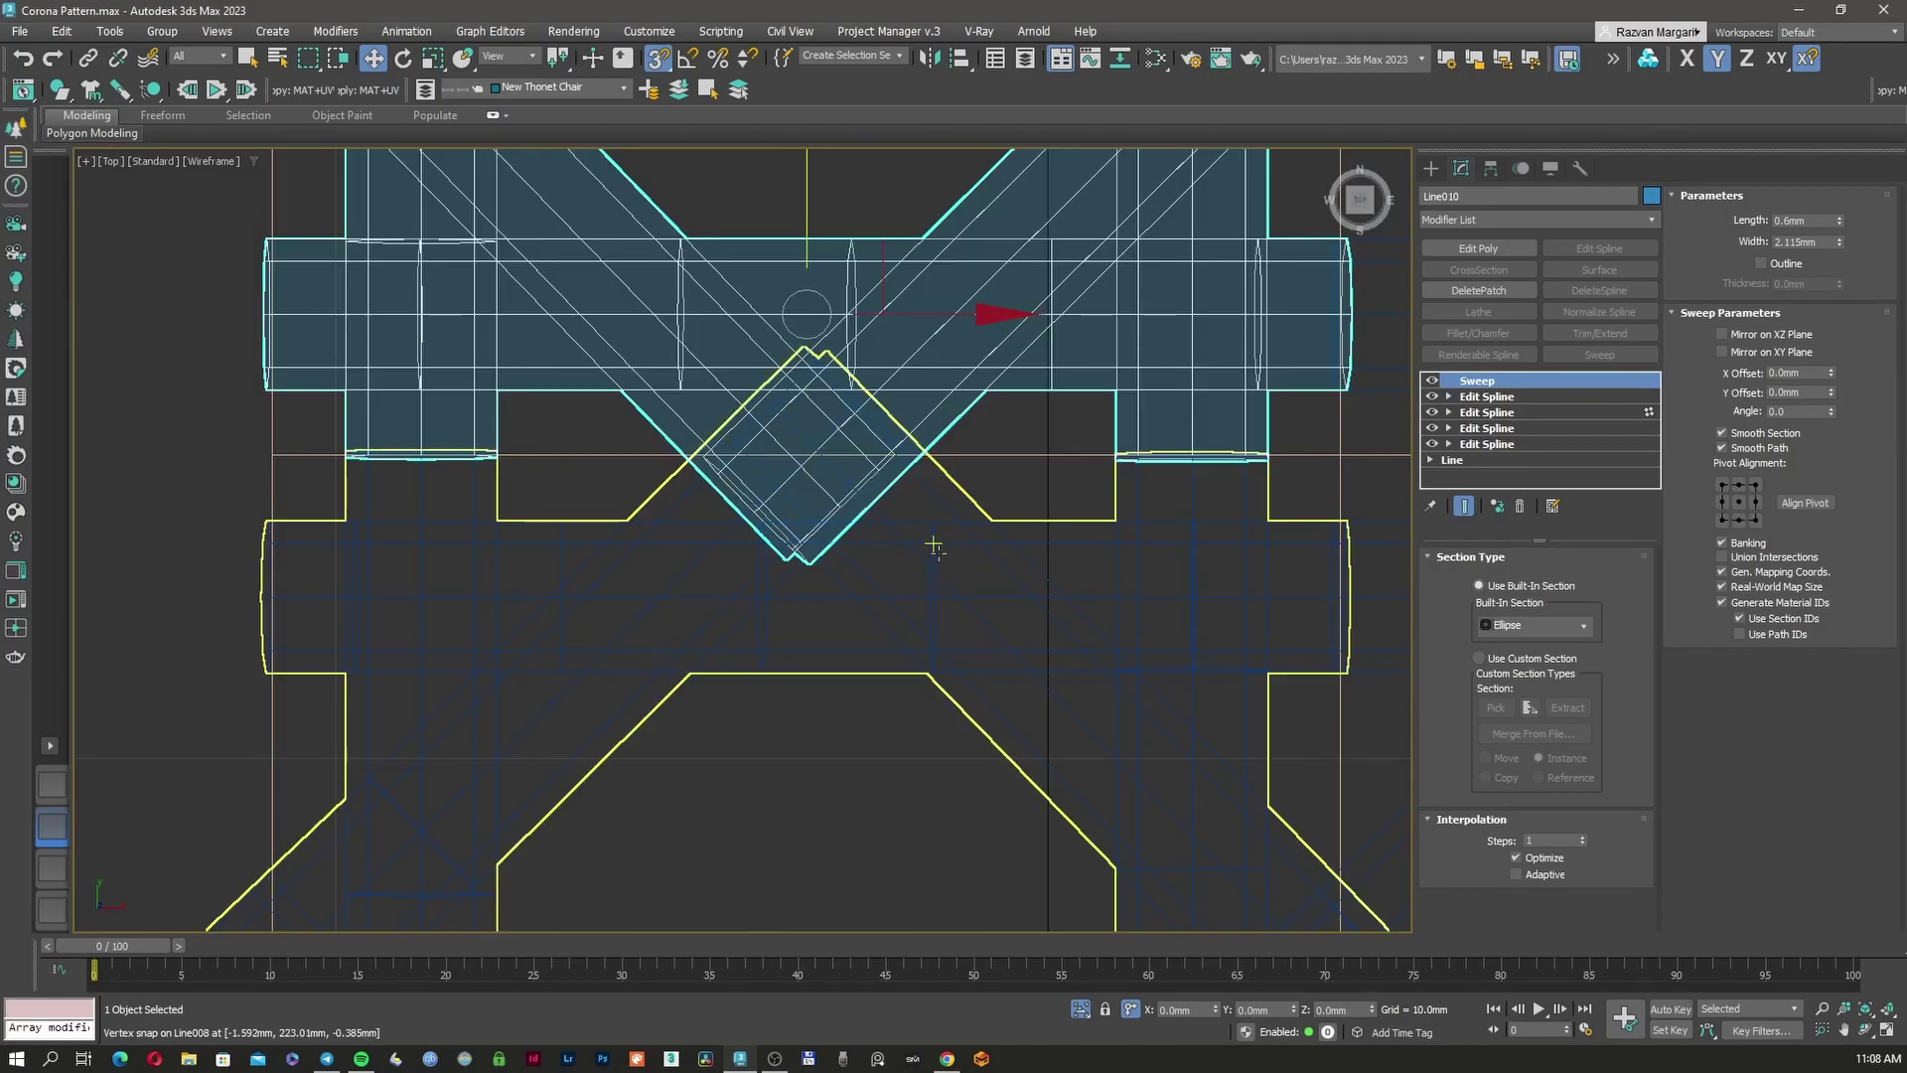
# Shift the end vertex of the lower tile's upper-right diagonal at the top corner to align it with the tile above
pyautogui.click(937, 550)
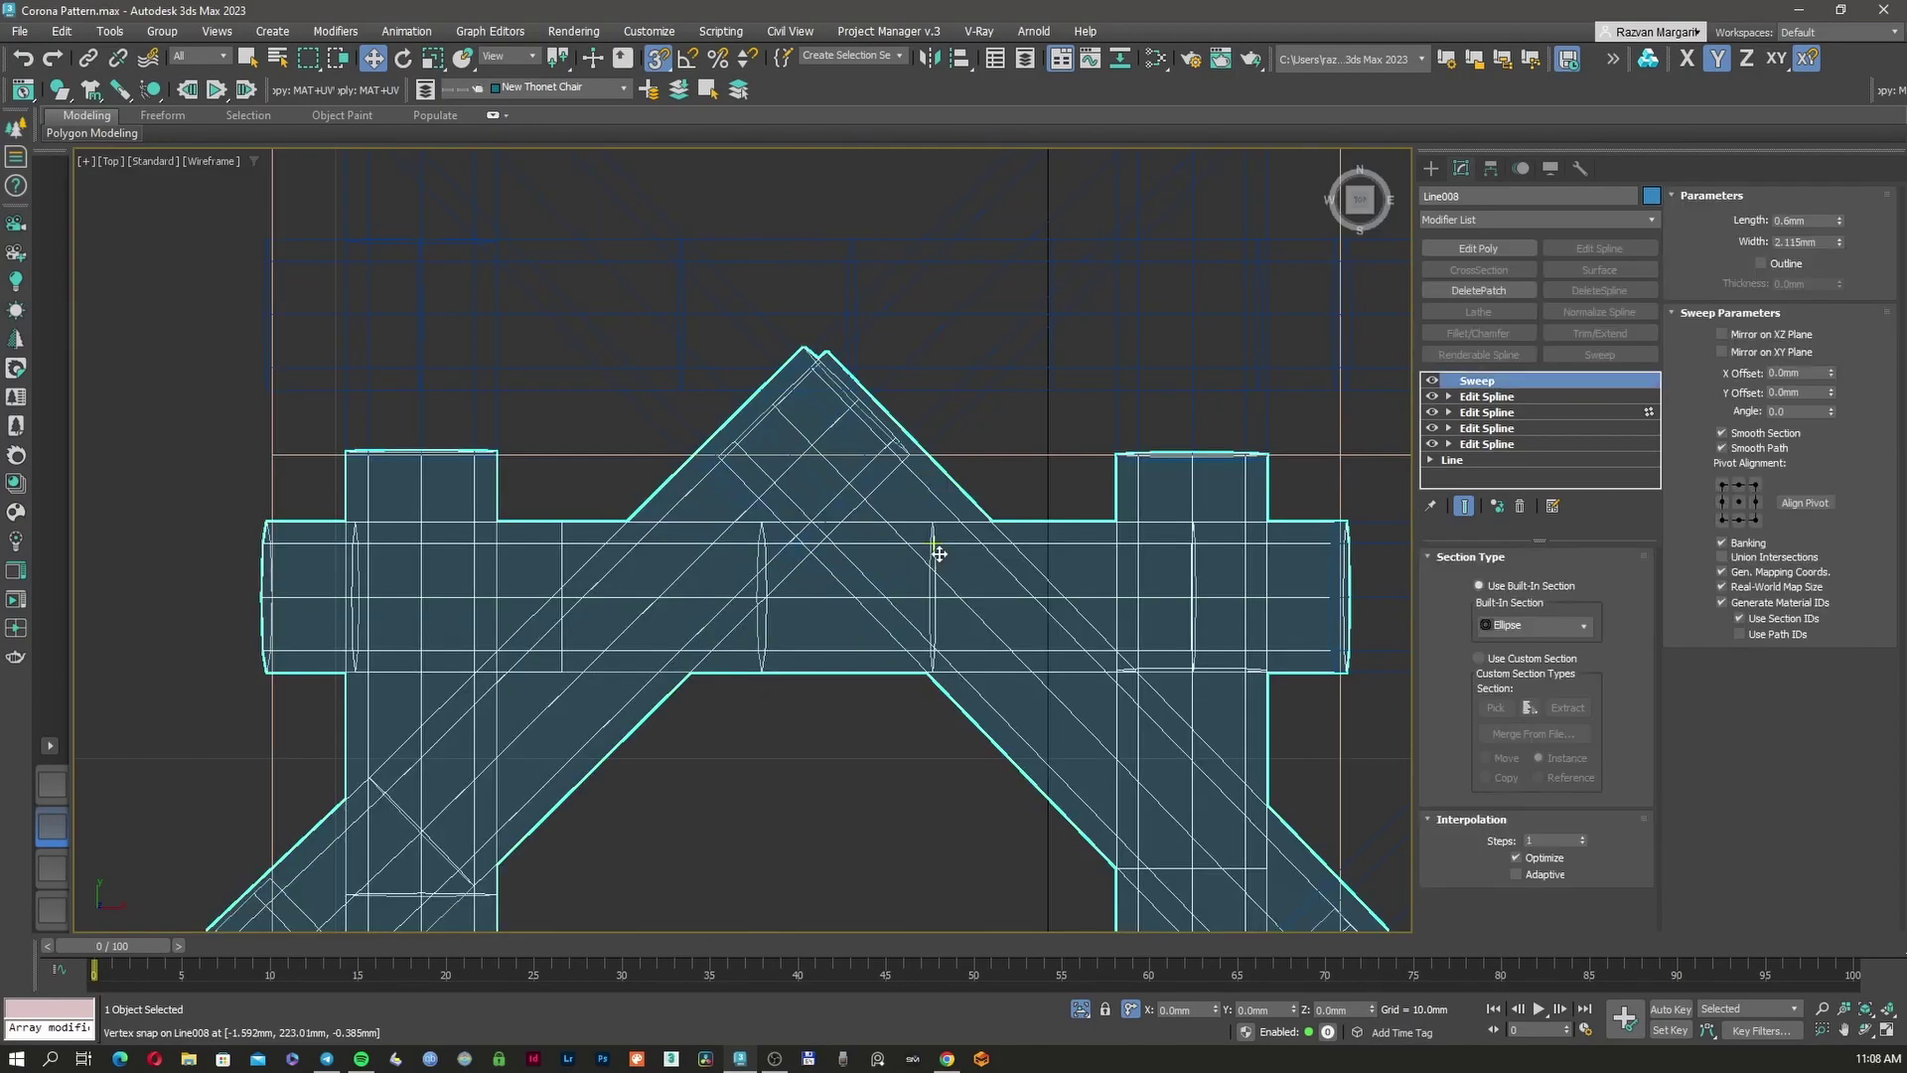
pyautogui.click(1449, 396)
pyautogui.click(1483, 412)
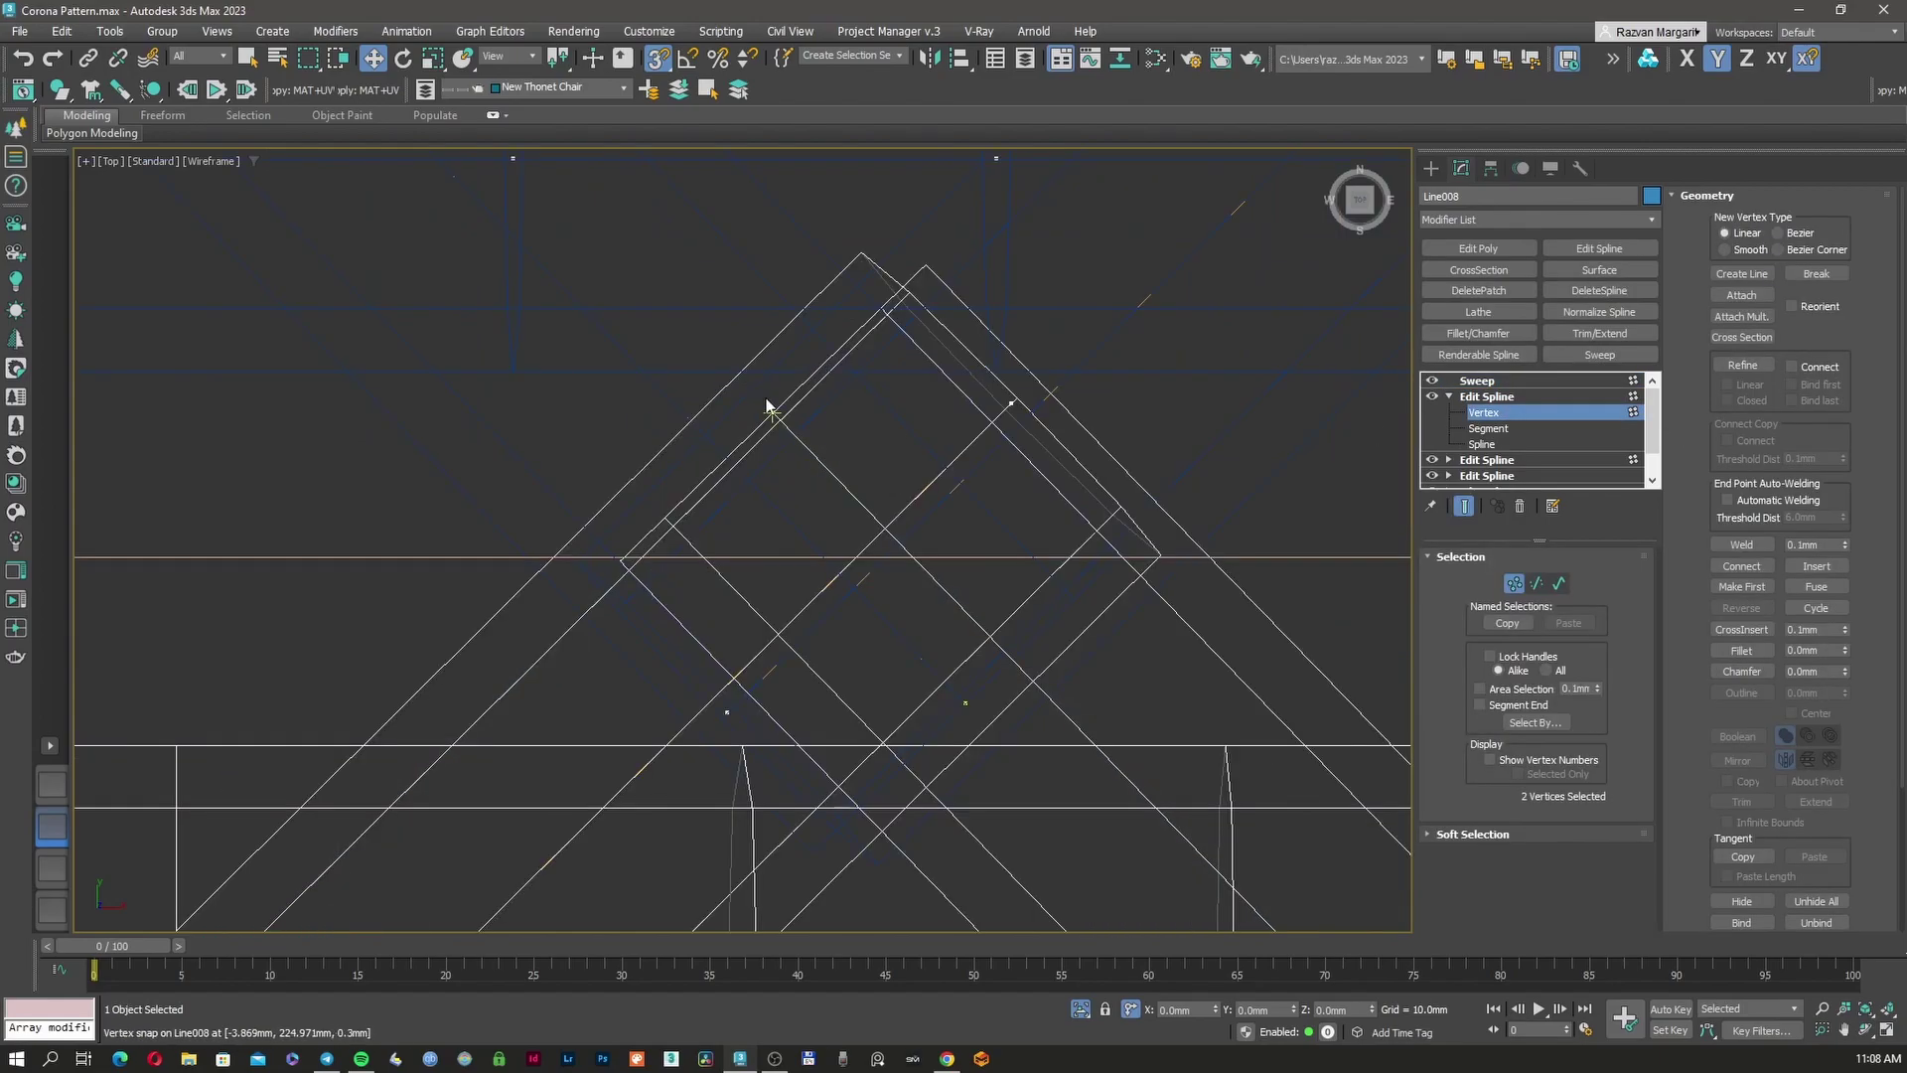
pyautogui.click(774, 413)
pyautogui.moveTo(810, 392); pyautogui.dragTo(812, 395)
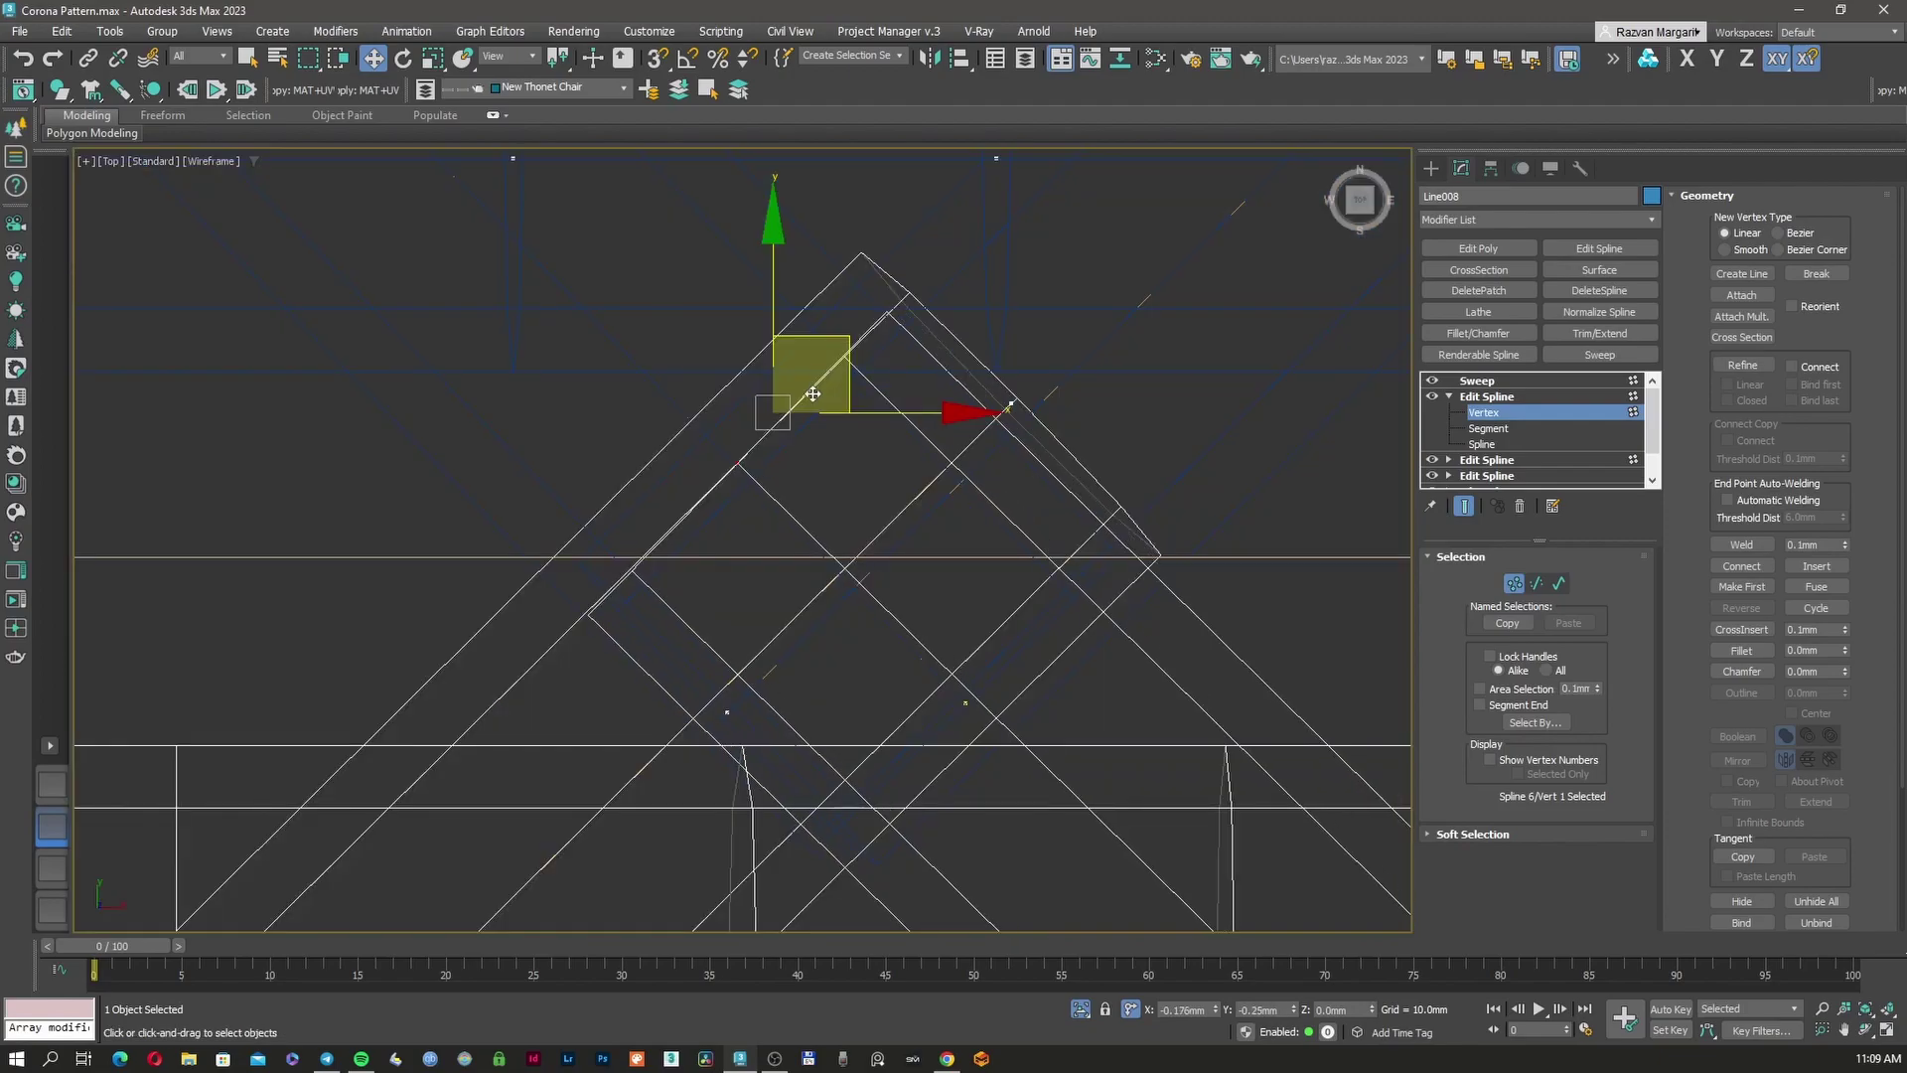
pyautogui.click(1514, 583)
pyautogui.click(1514, 583)
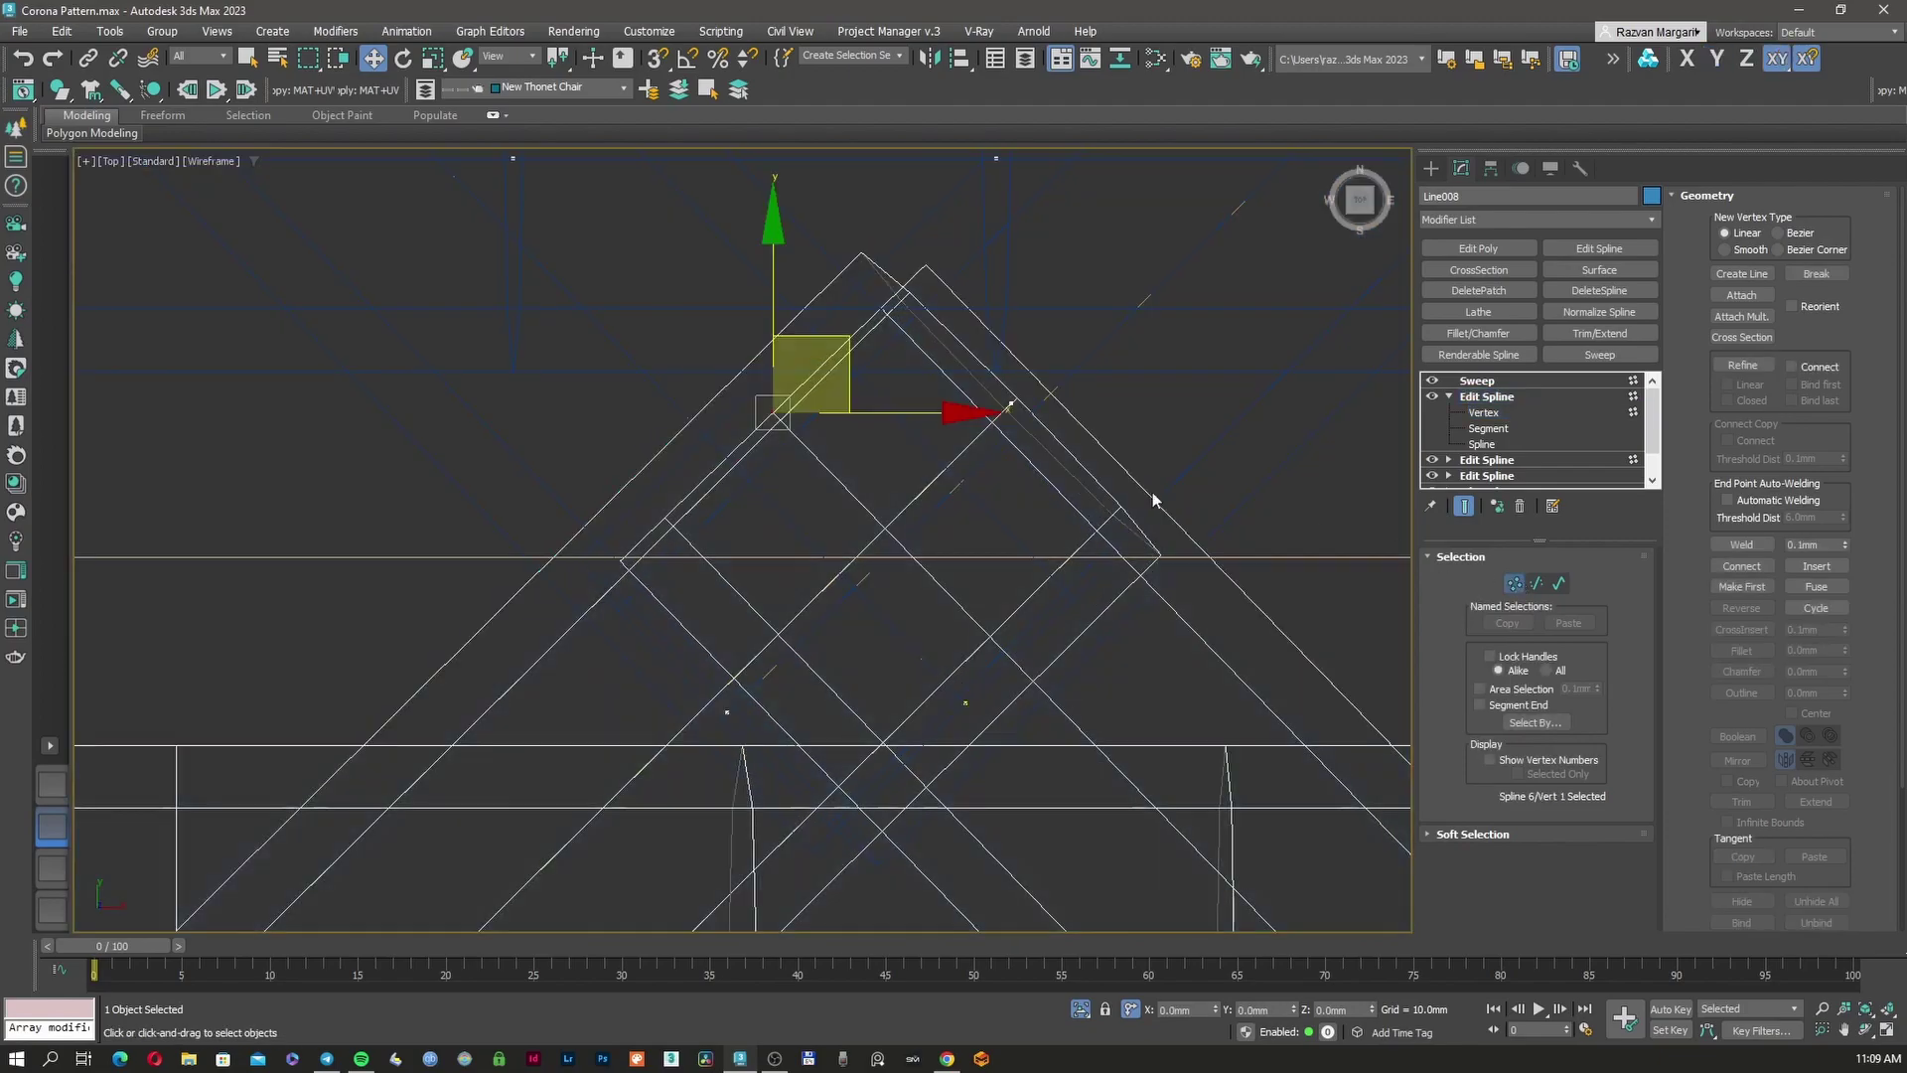
pyautogui.press('F3')
pyautogui.moveTo(830, 359); pyautogui.dragTo(763, 441)
# Delete the Sweep modifier from the tile to the right of the original
pyautogui.scroll(-5, 813, 375)
pyautogui.moveTo(1116, 663); pyautogui.dragTo(965, 473, button='middle')
pyautogui.scroll(1, 1036, 548)
pyautogui.press('F3')
pyautogui.scroll(5, 906, 455)
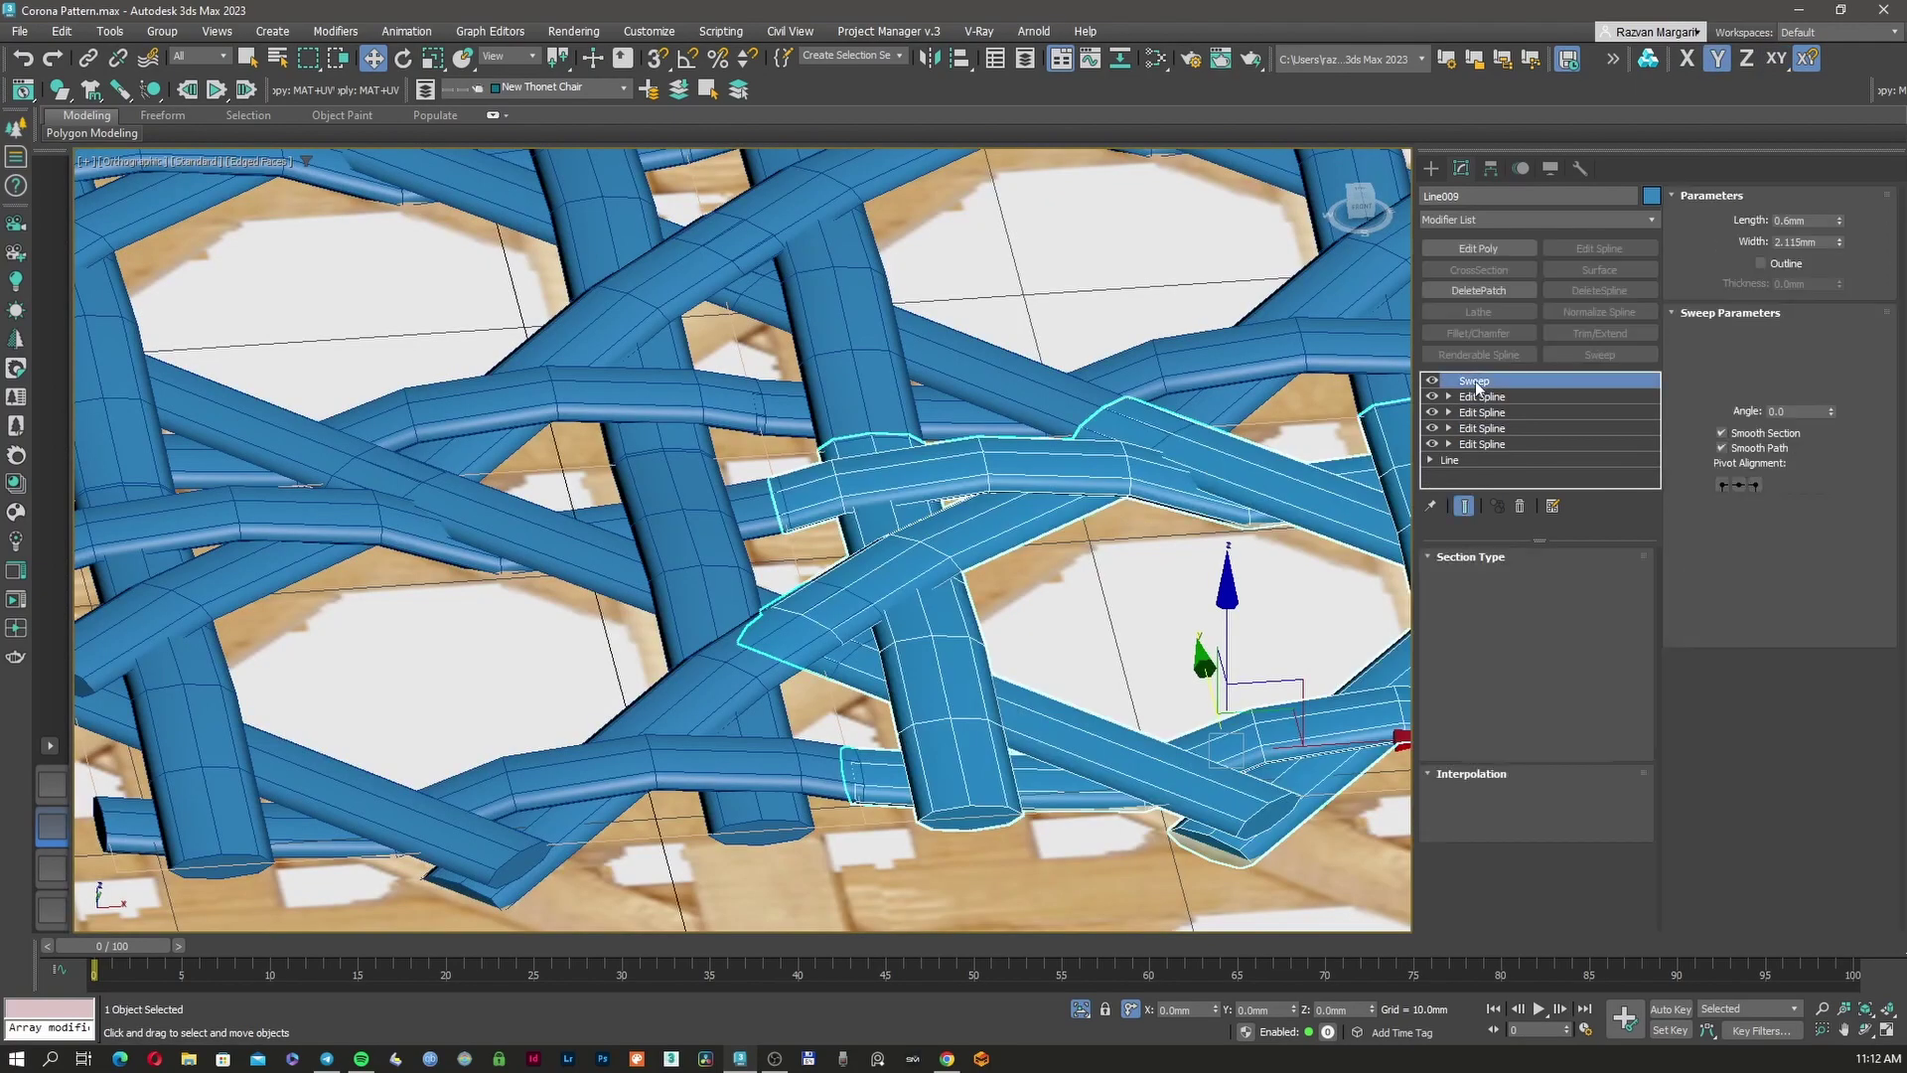
pyautogui.rightClick(1469, 378)
pyautogui.click(1490, 409)
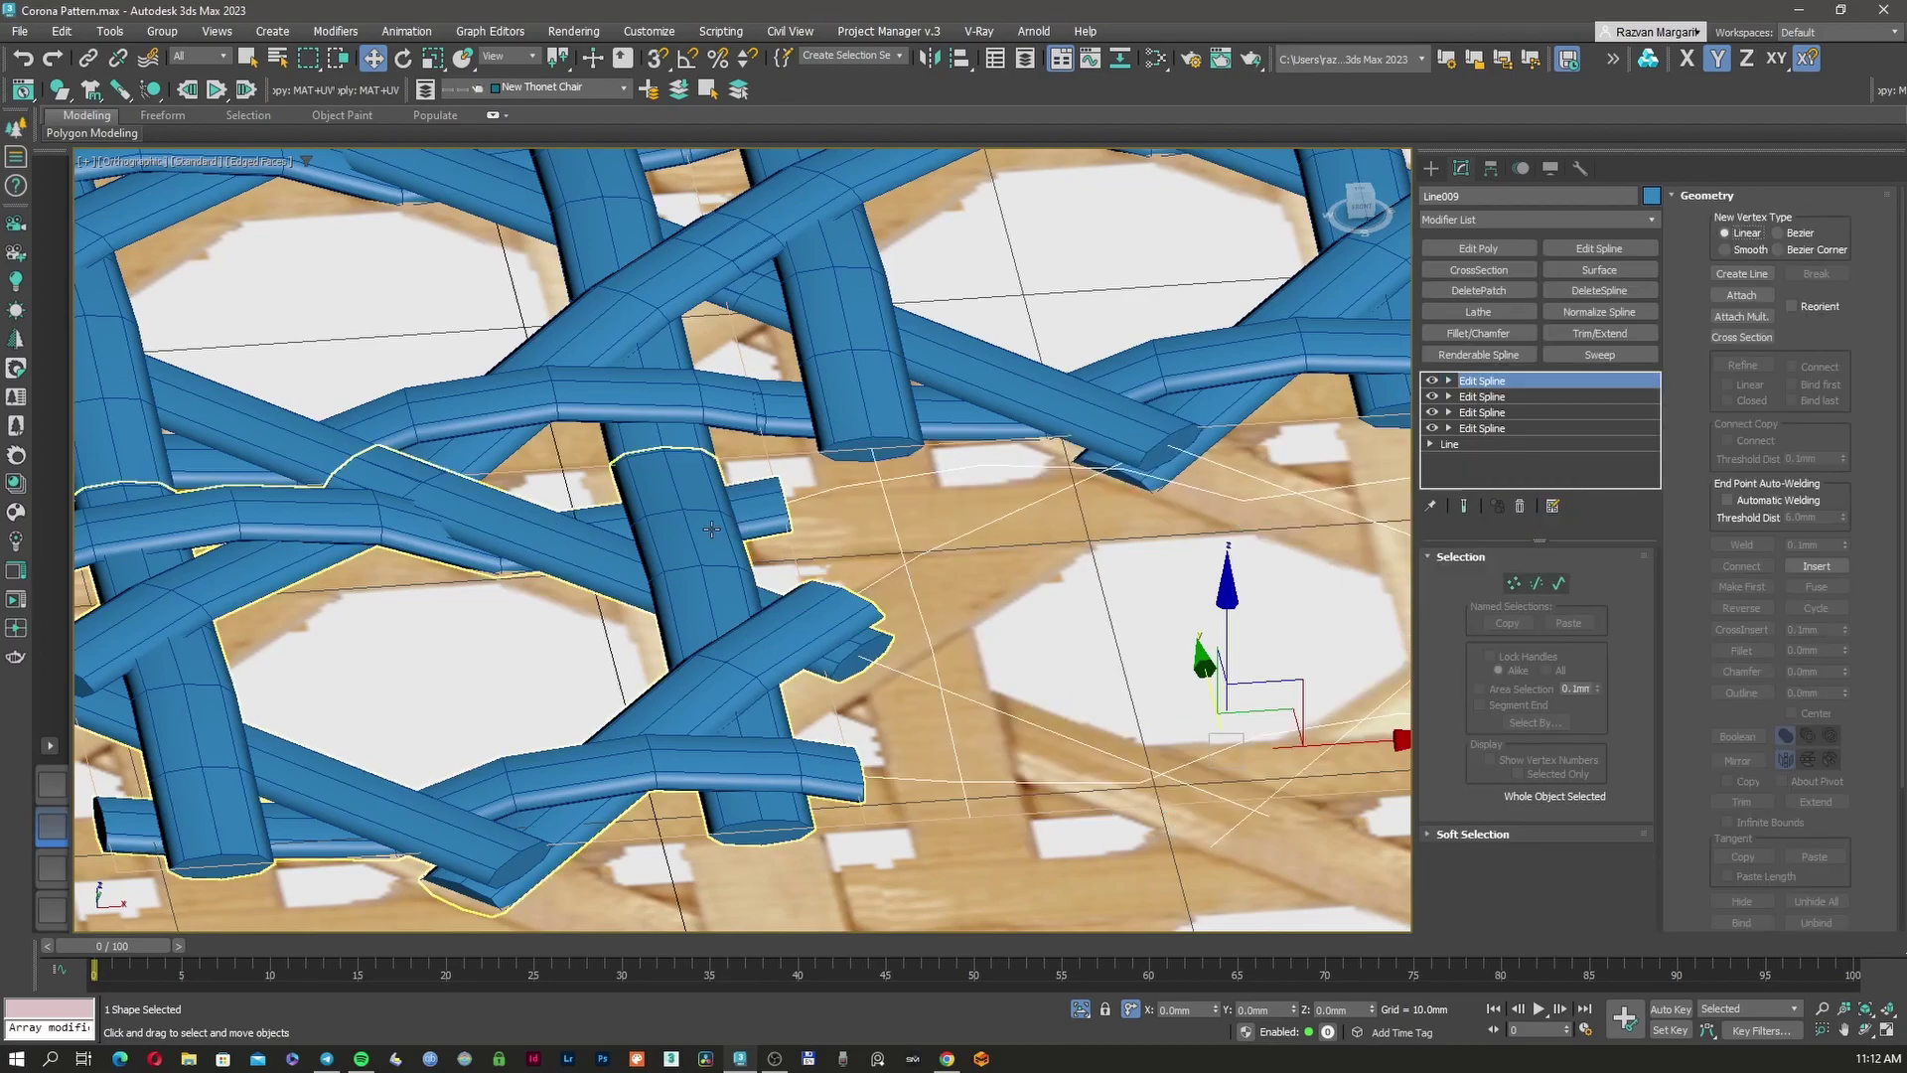
# Isolate the original swept tile together with the bare splines of the tile beside it
pyautogui.click(713, 528)
pyautogui.keyDown('ctrl'); pyautogui.click(895, 535); pyautogui.keyUp('ctrl')
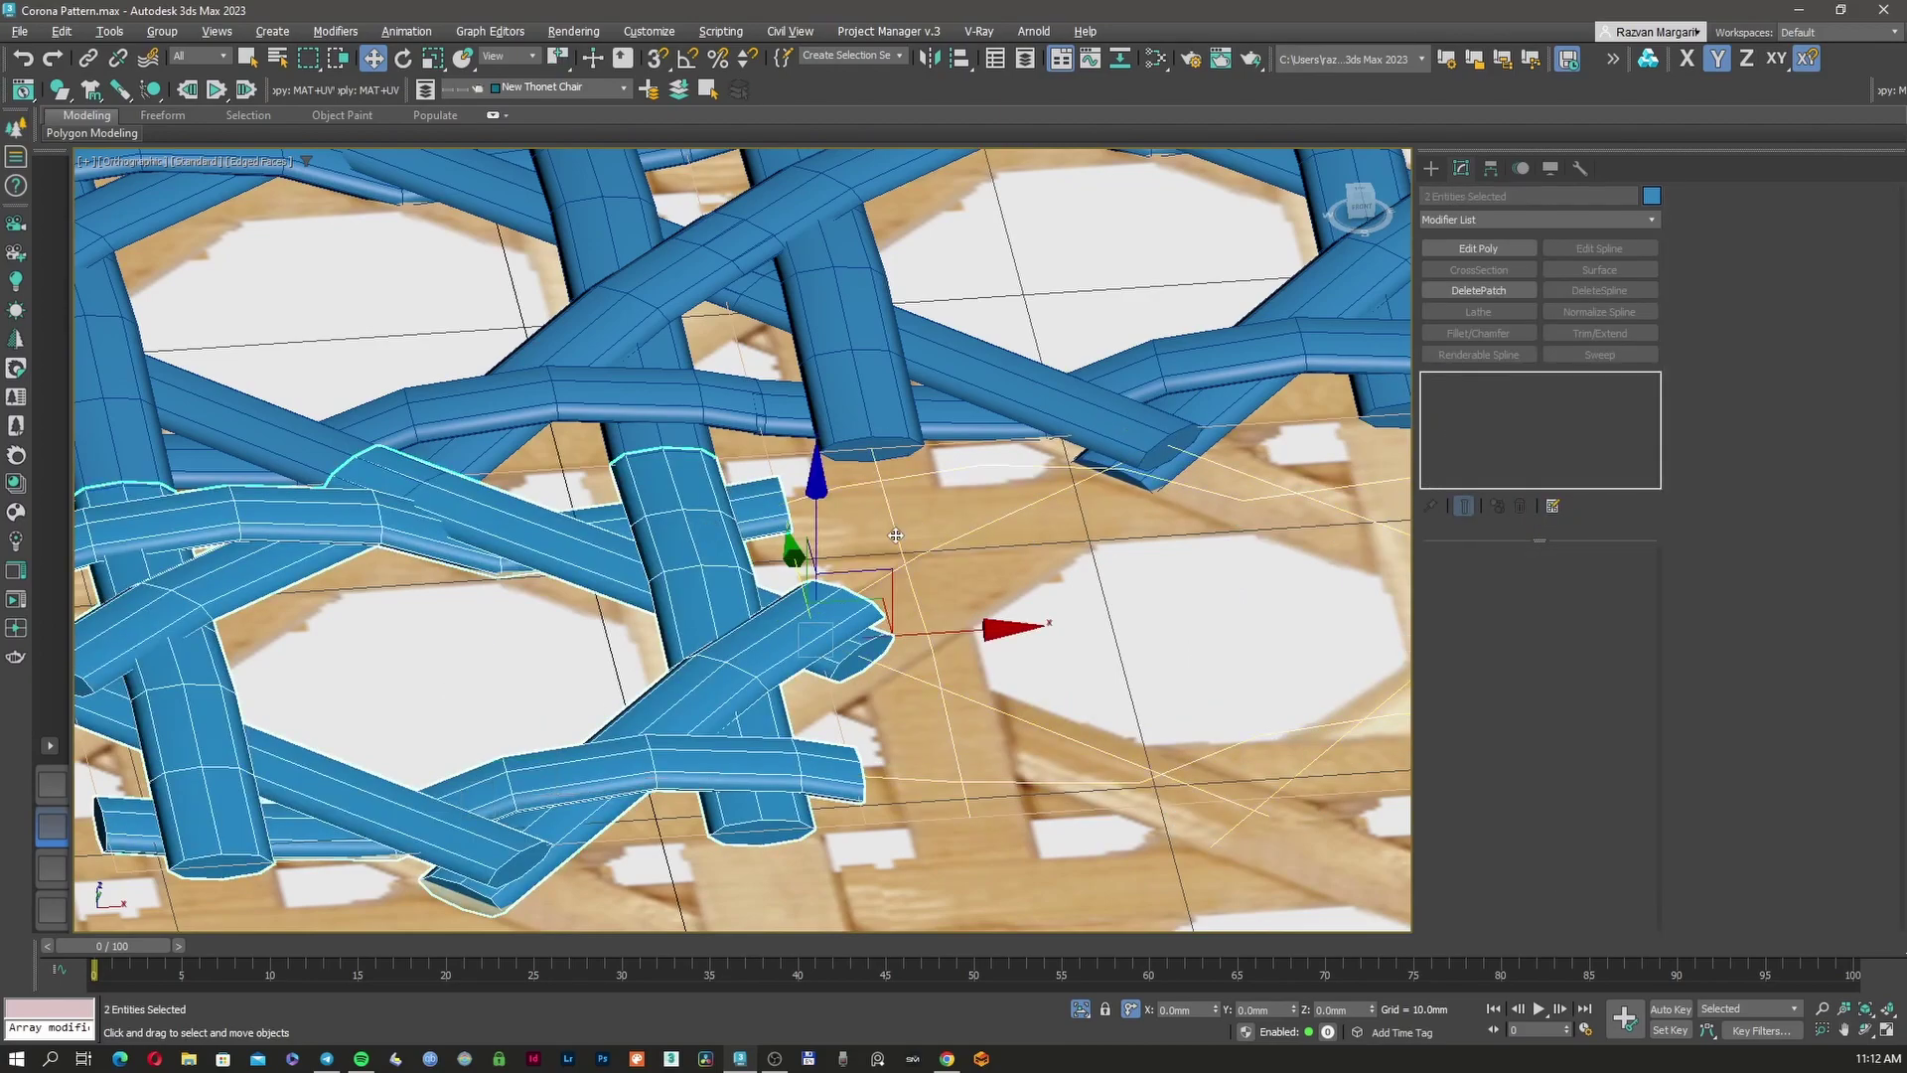
pyautogui.hotkey('alt', 'q')
pyautogui.click(867, 437)
# Attach the bare splines of the neighbouring tile to the original tile at the Edit Spline level beneath its Sweep
pyautogui.click(707, 552)
pyautogui.press('F3')
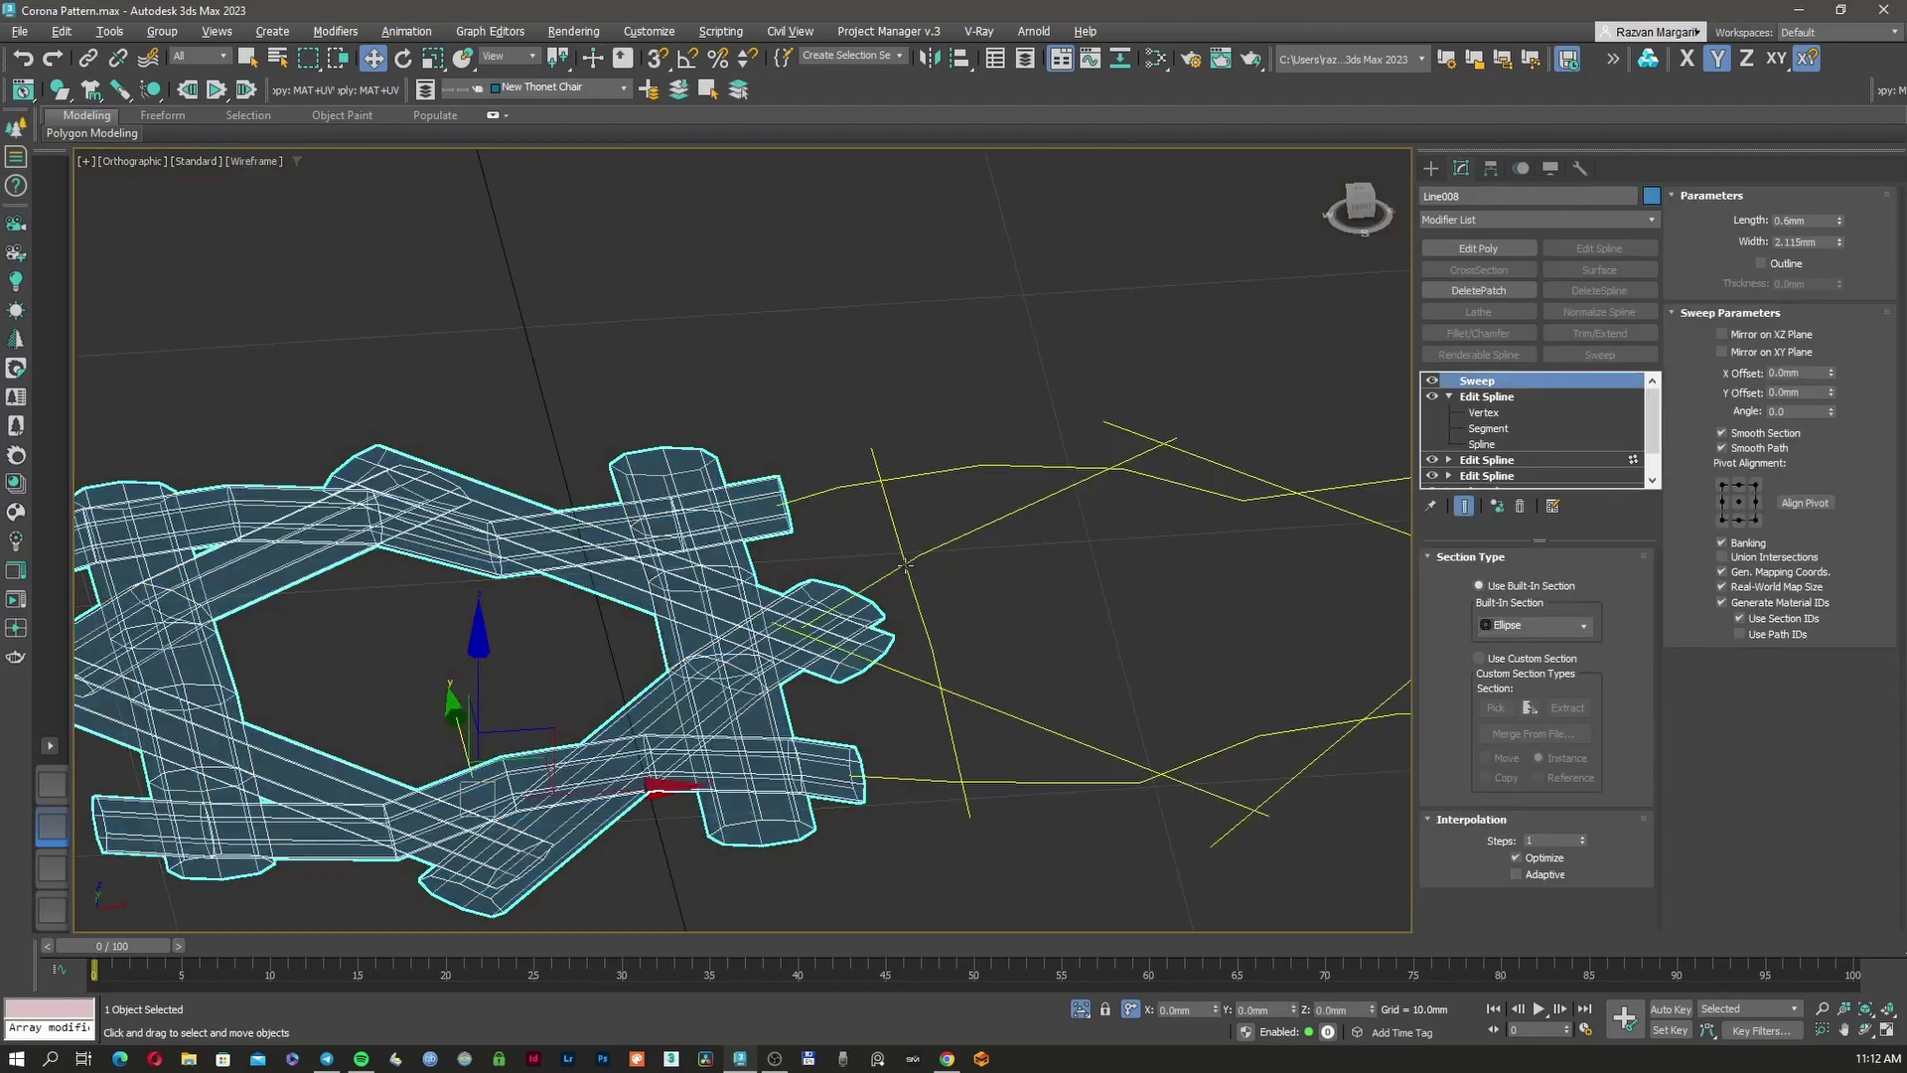
pyautogui.click(1487, 396)
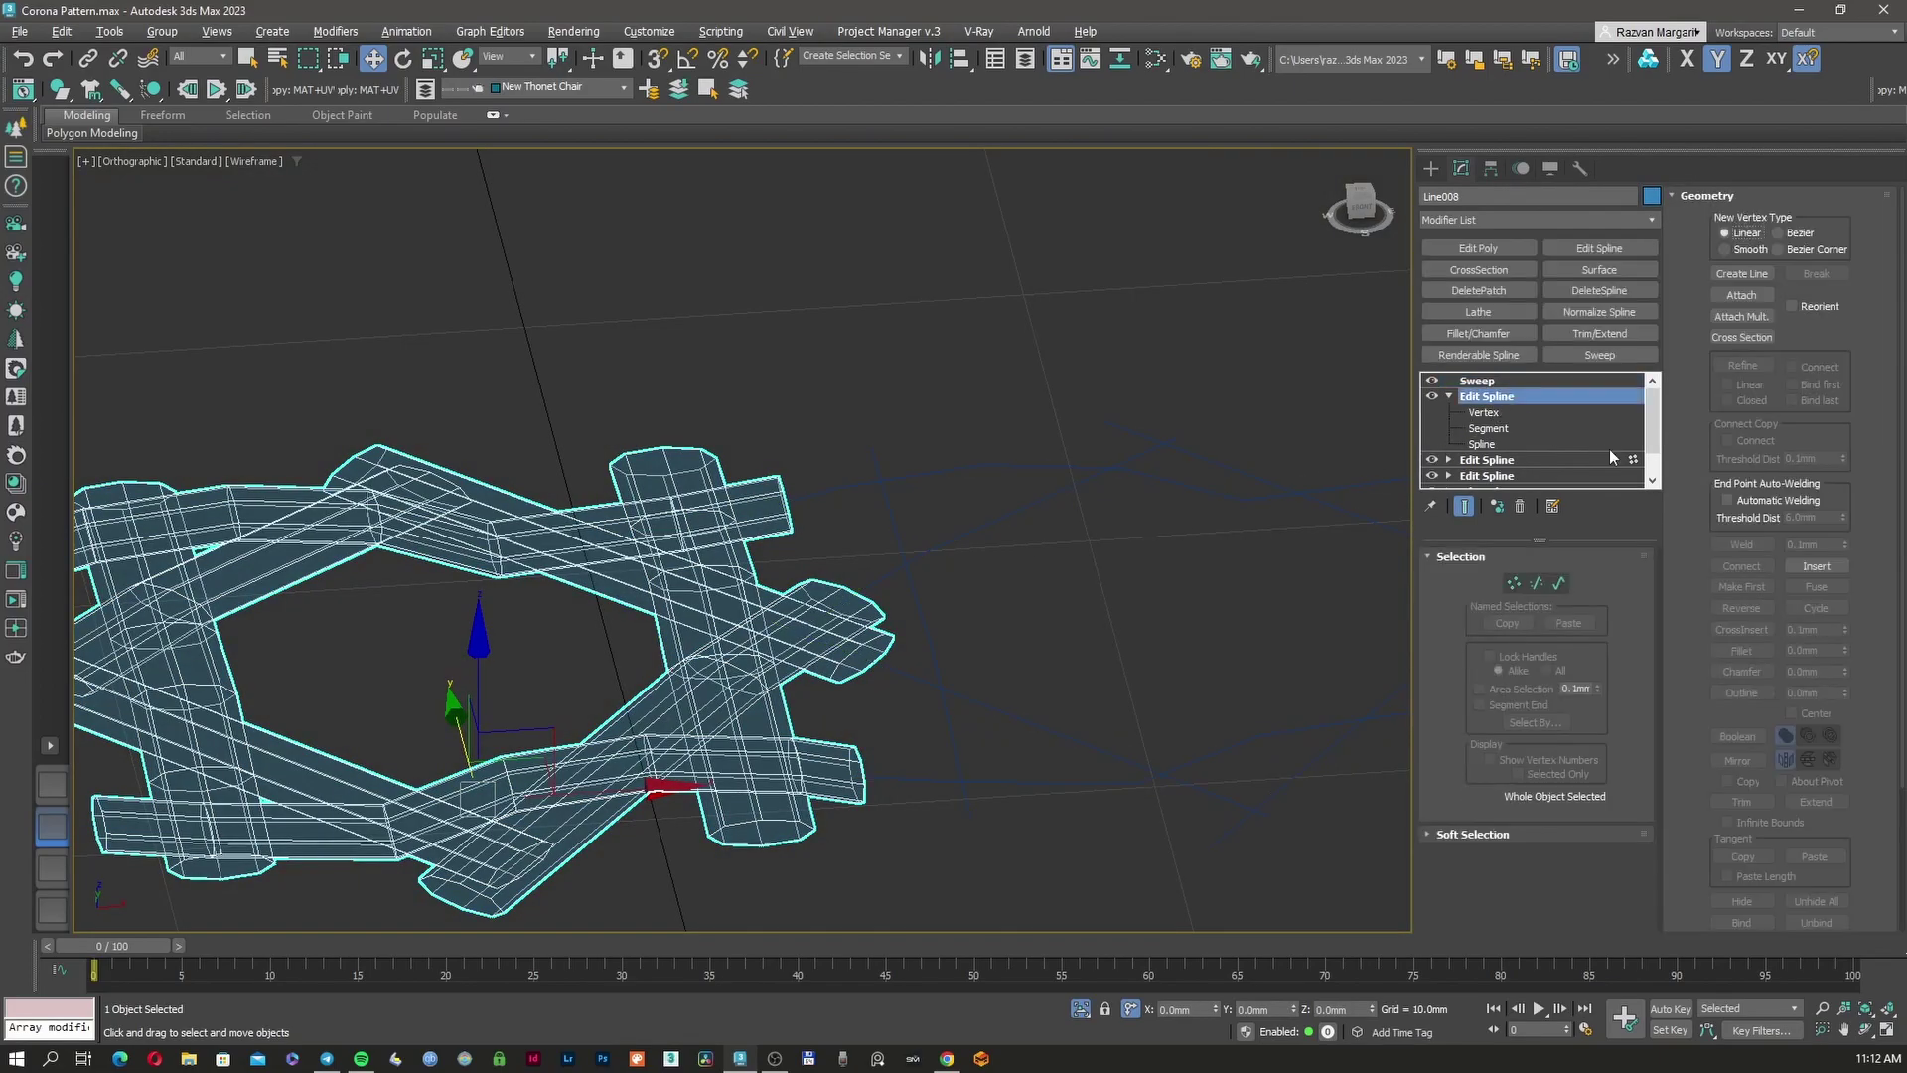
pyautogui.click(1742, 295)
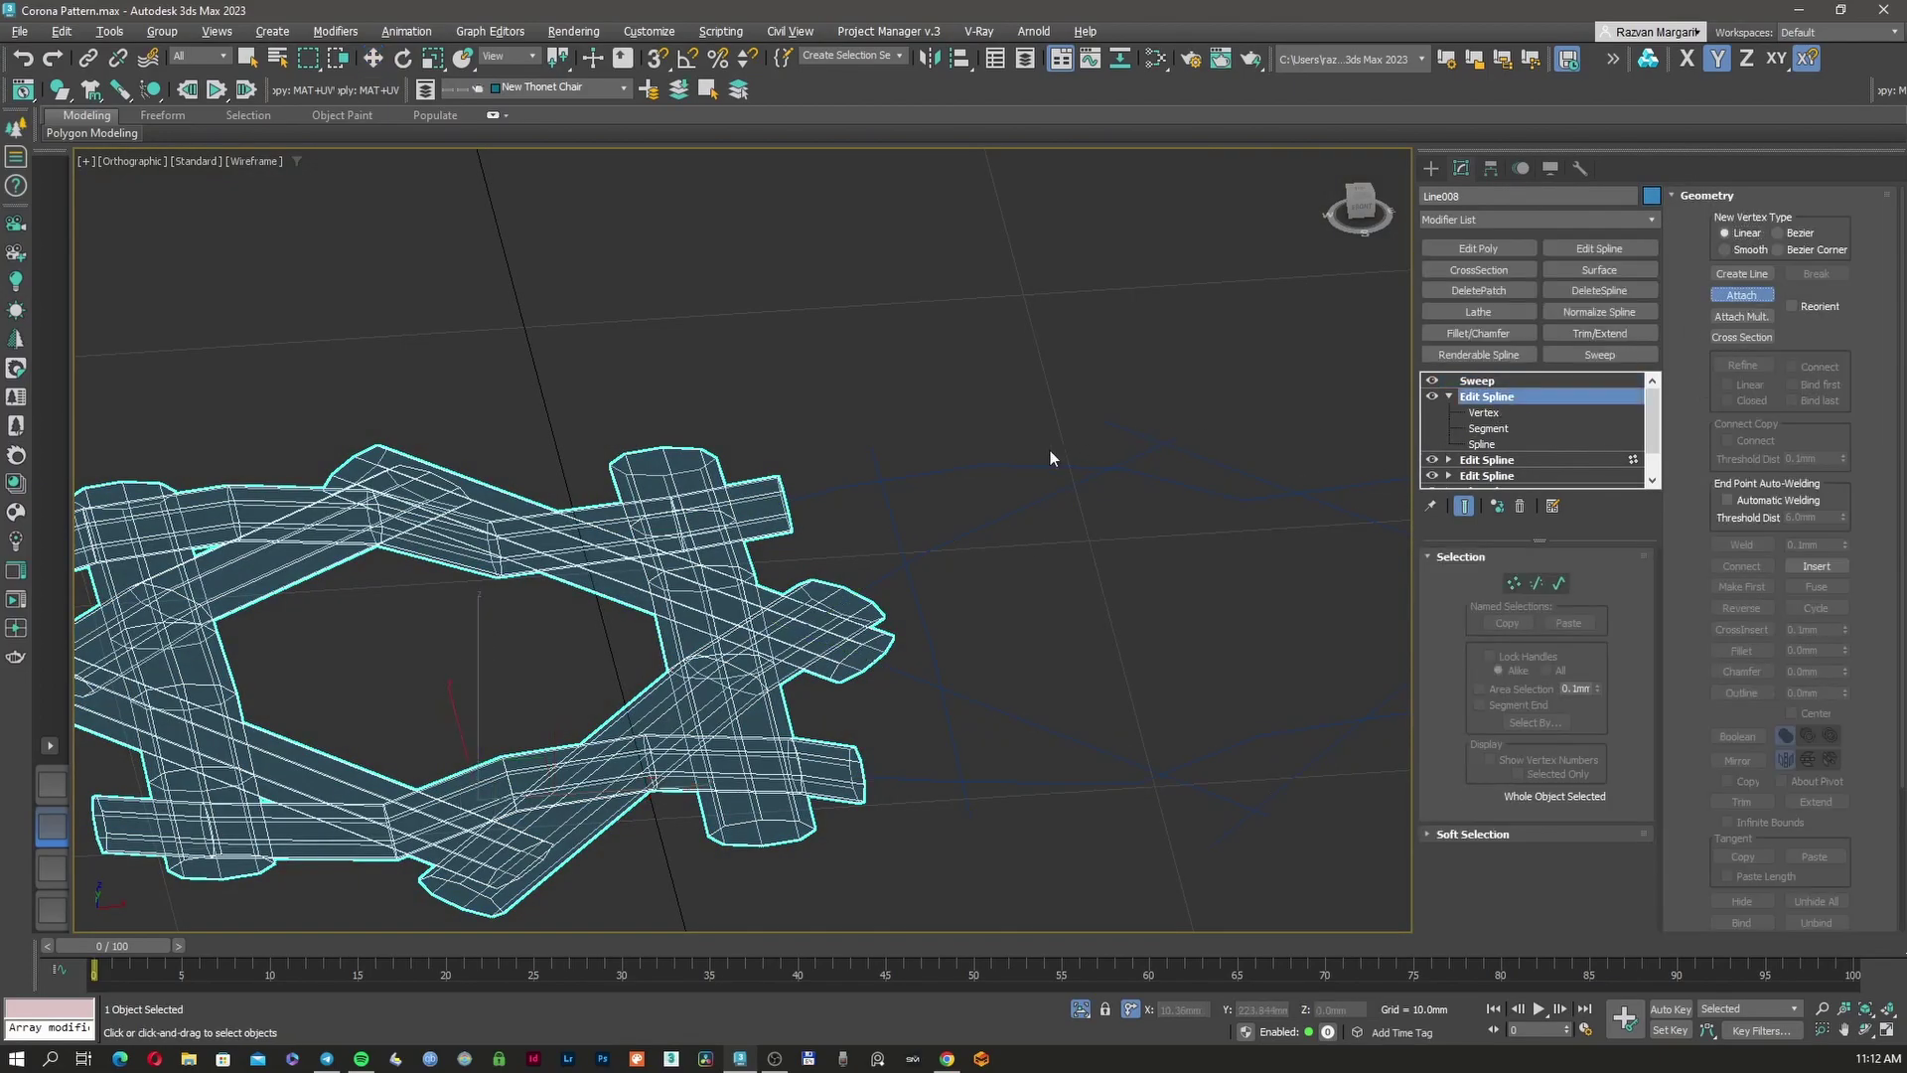
pyautogui.click(988, 467)
pyautogui.rightClick(1070, 551)
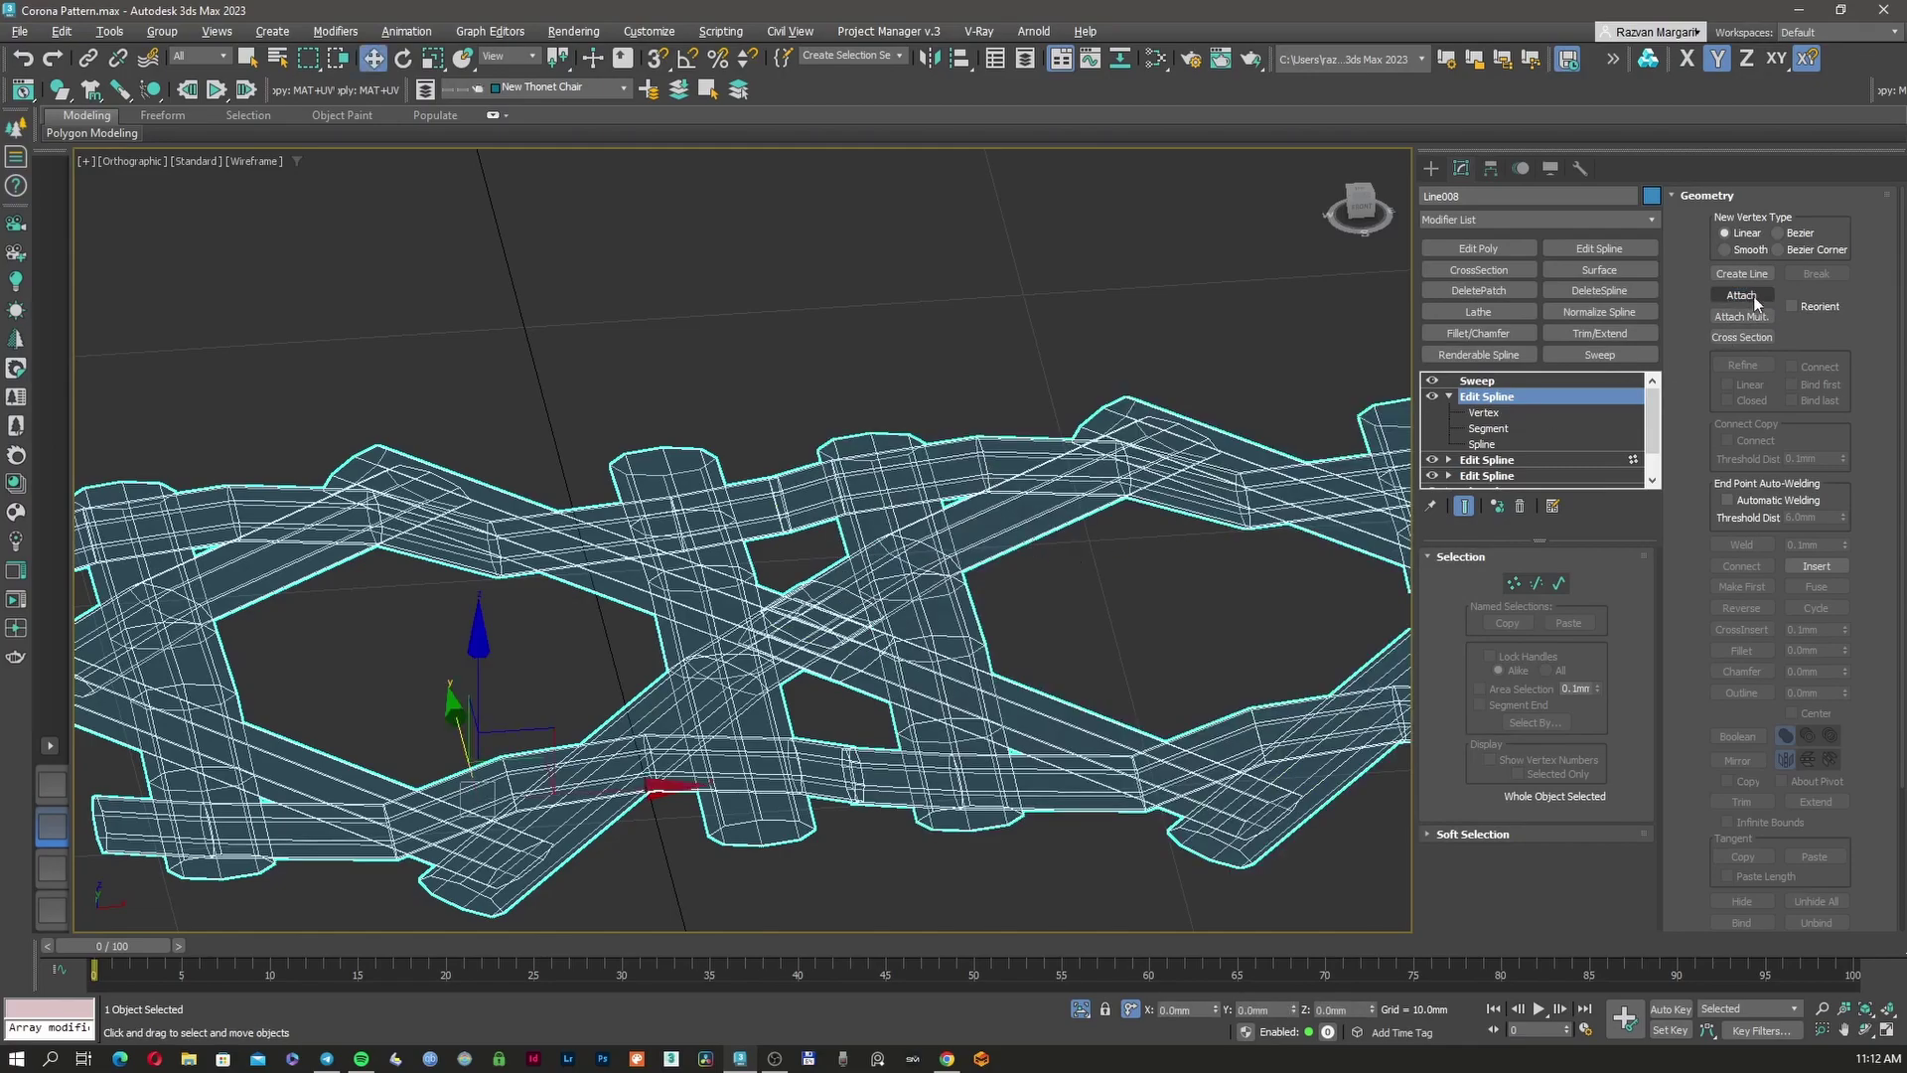
# Weld the two facing end vertices of the upper horizontal strip at the seam, using a 10 mm weld threshold
pyautogui.click(1513, 583)
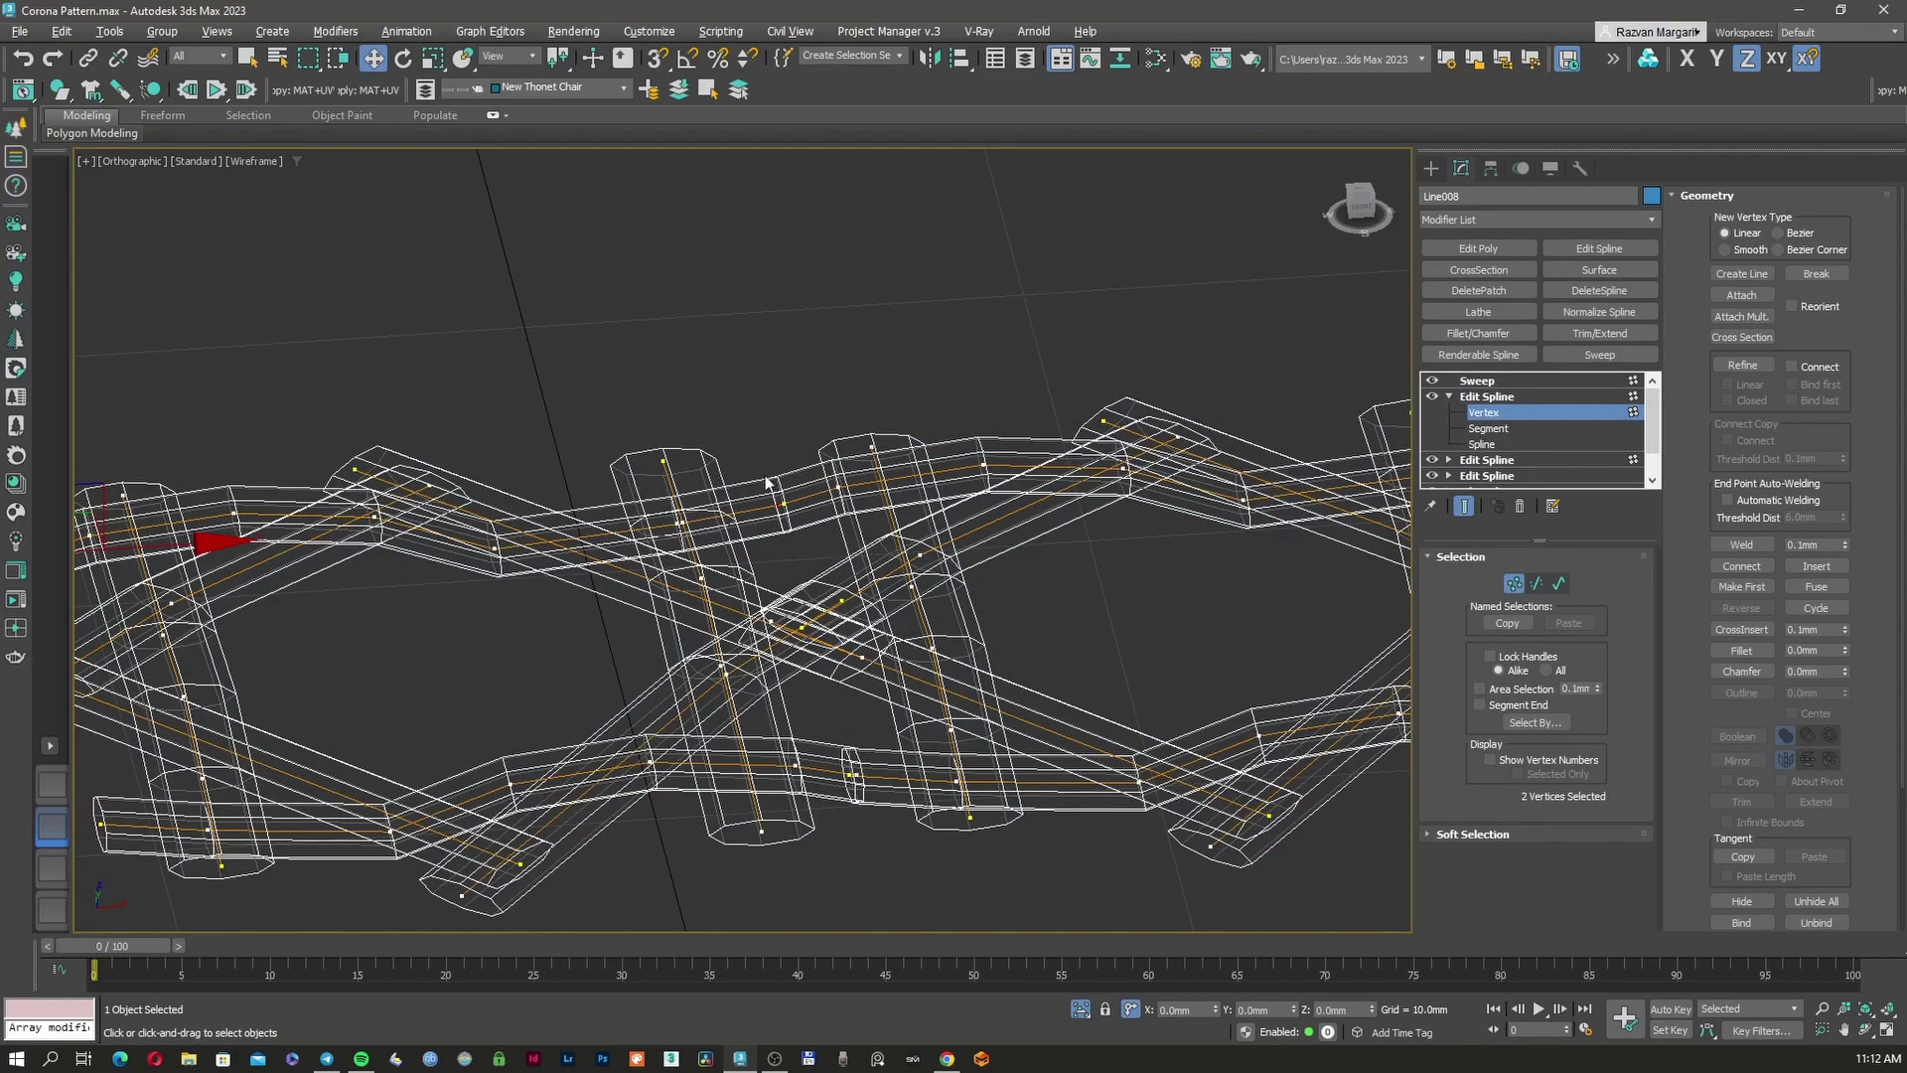
pyautogui.moveTo(803, 533); pyautogui.dragTo(803, 533)
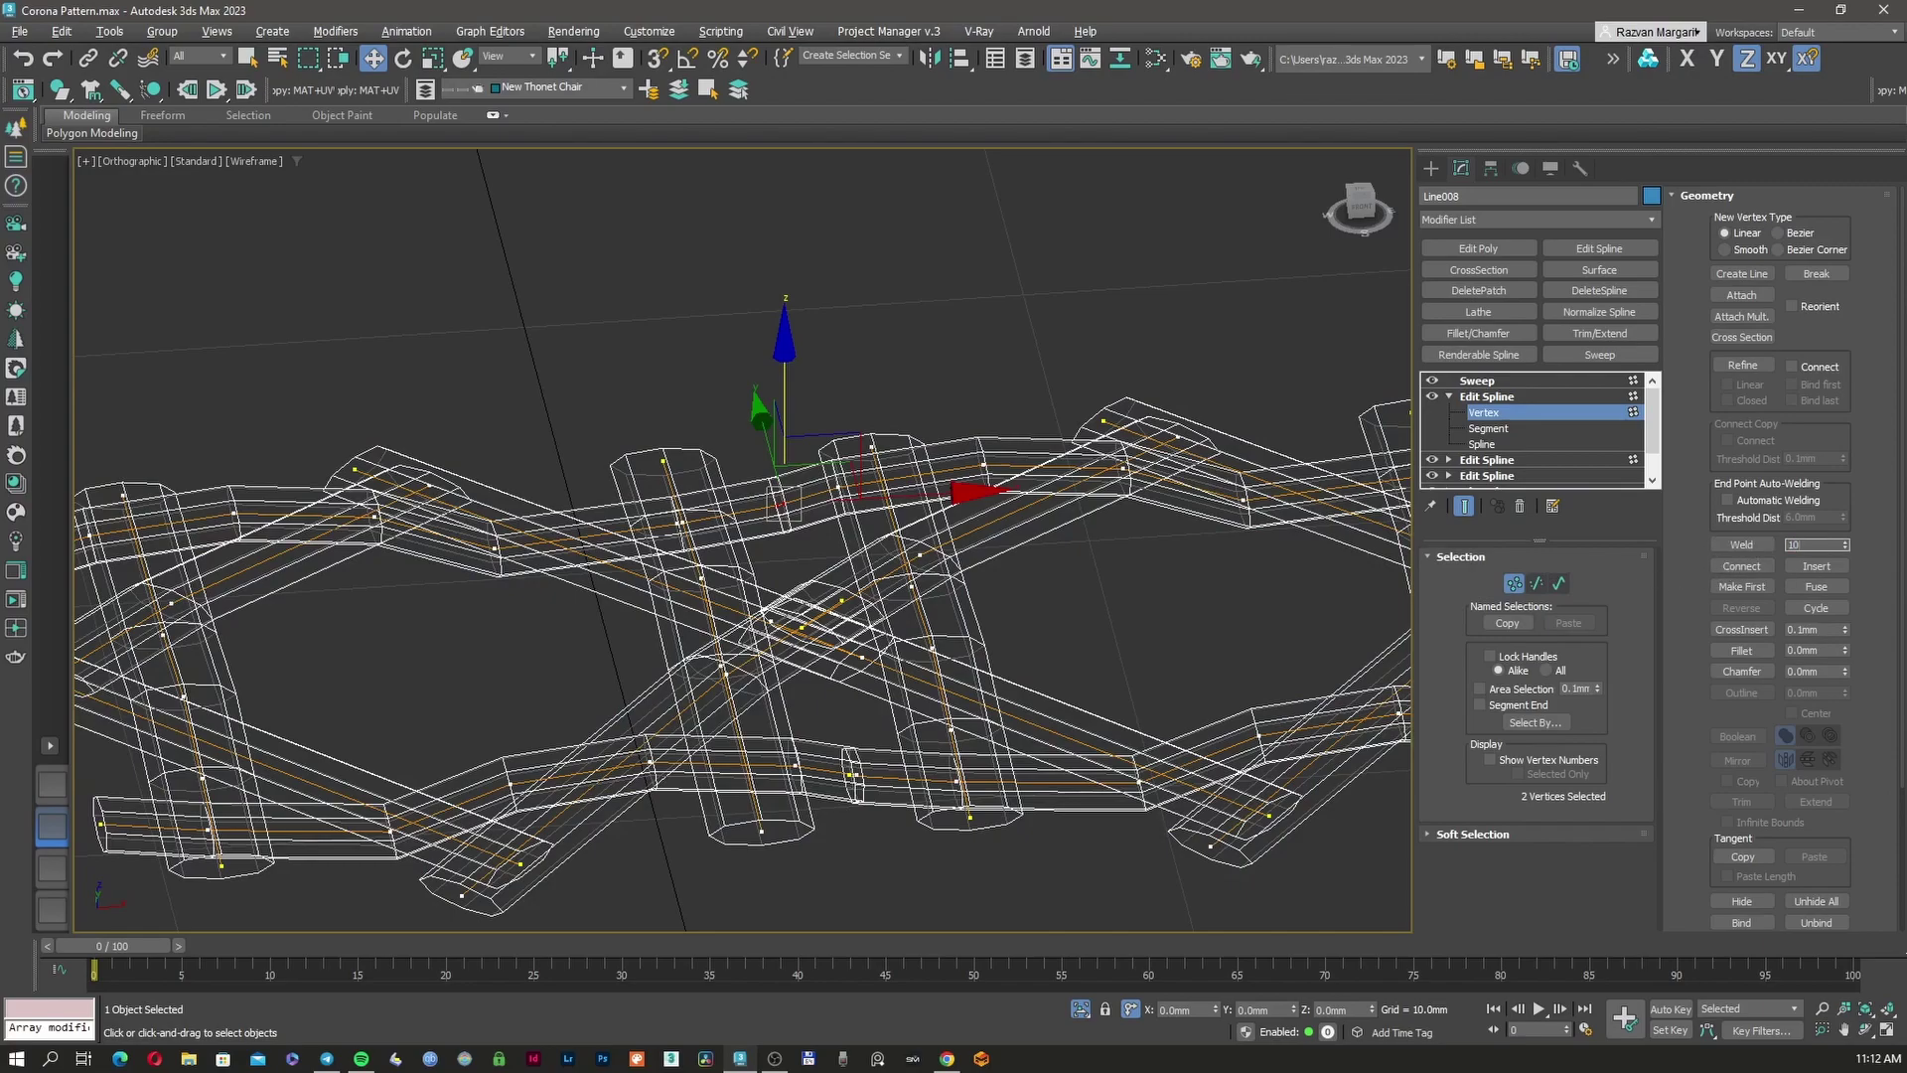
pyautogui.click(1756, 544)
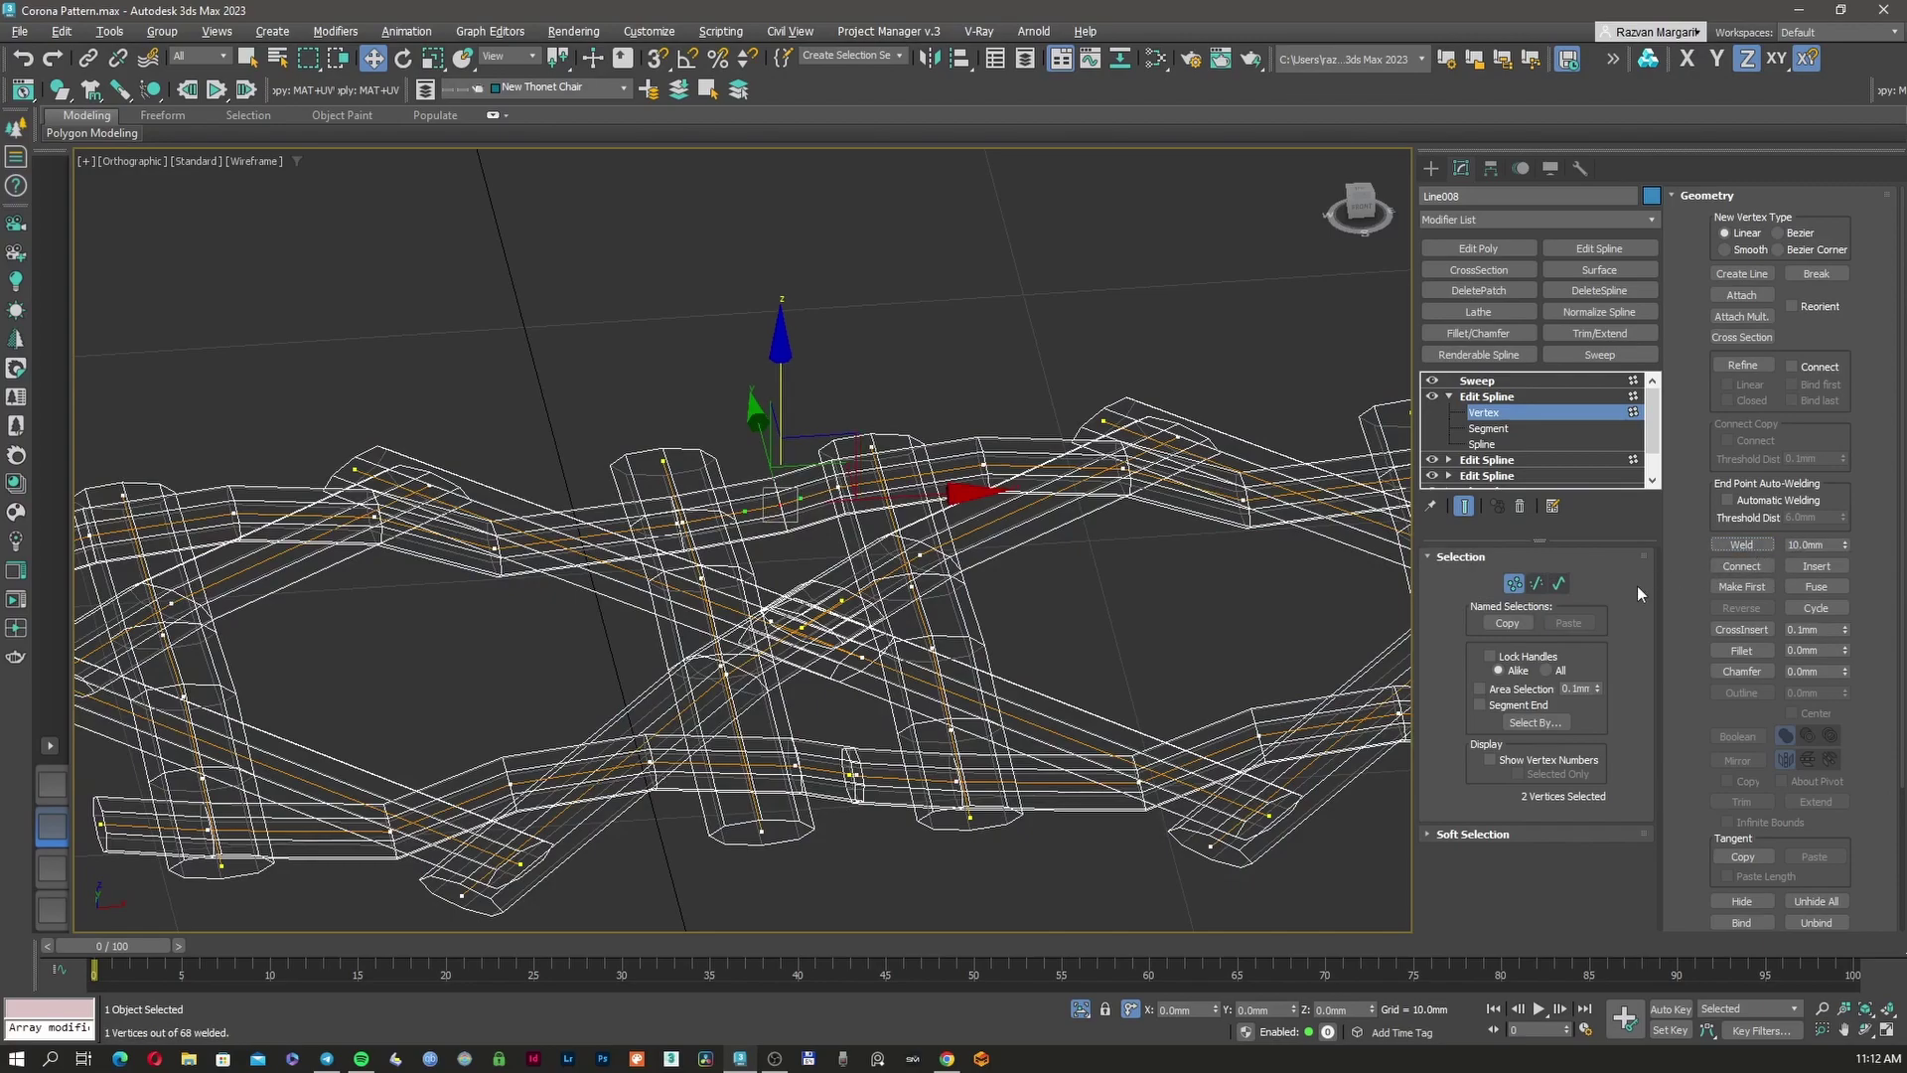
# Weld the overlapping end vertices of one diagonal strip at the crossing between the two tiles
pyautogui.scroll(8, 848, 571)
pyautogui.keyDown('alt'); pyautogui.moveTo(814, 576); pyautogui.dragTo(425, 616, button='middle'); pyautogui.keyUp('alt')
pyautogui.moveTo(424, 616); pyautogui.dragTo(870, 534, button='middle')
pyautogui.scroll(3, 904, 526)
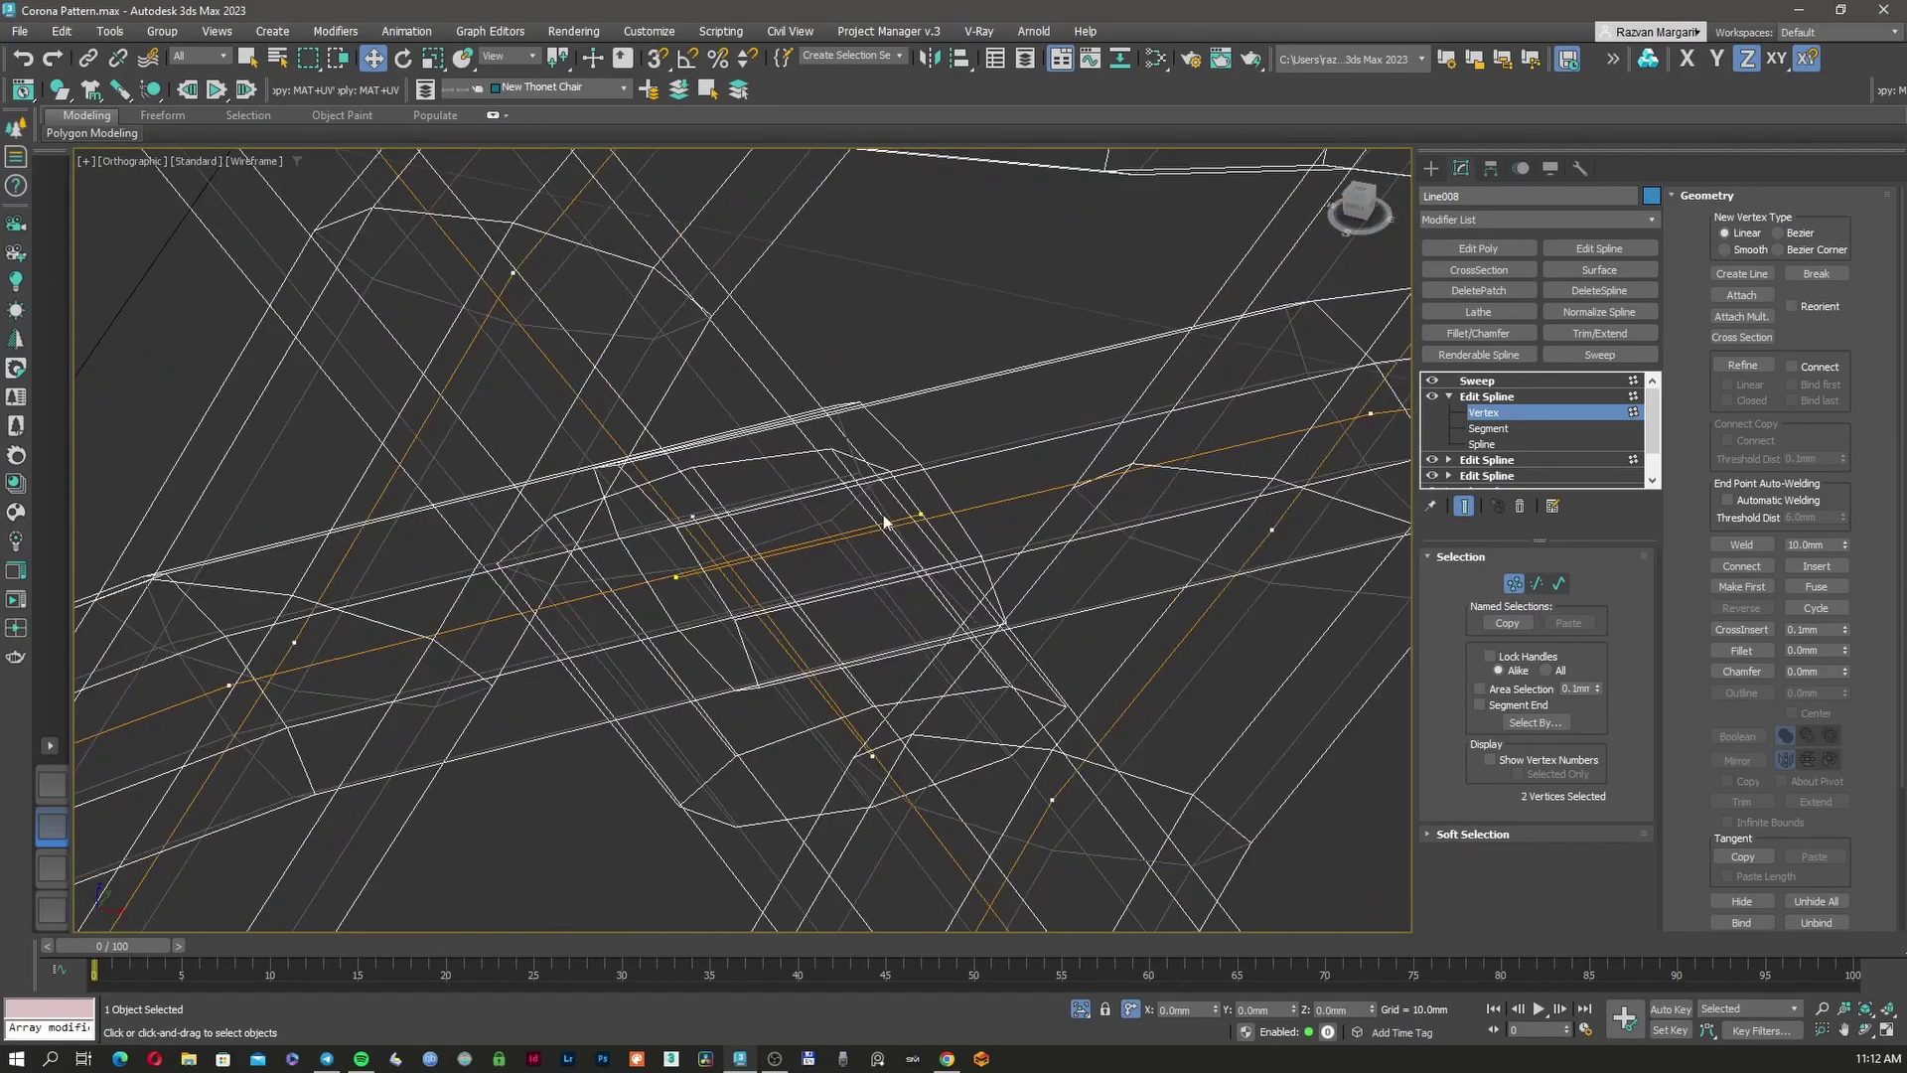
pyautogui.moveTo(977, 534); pyautogui.dragTo(977, 537)
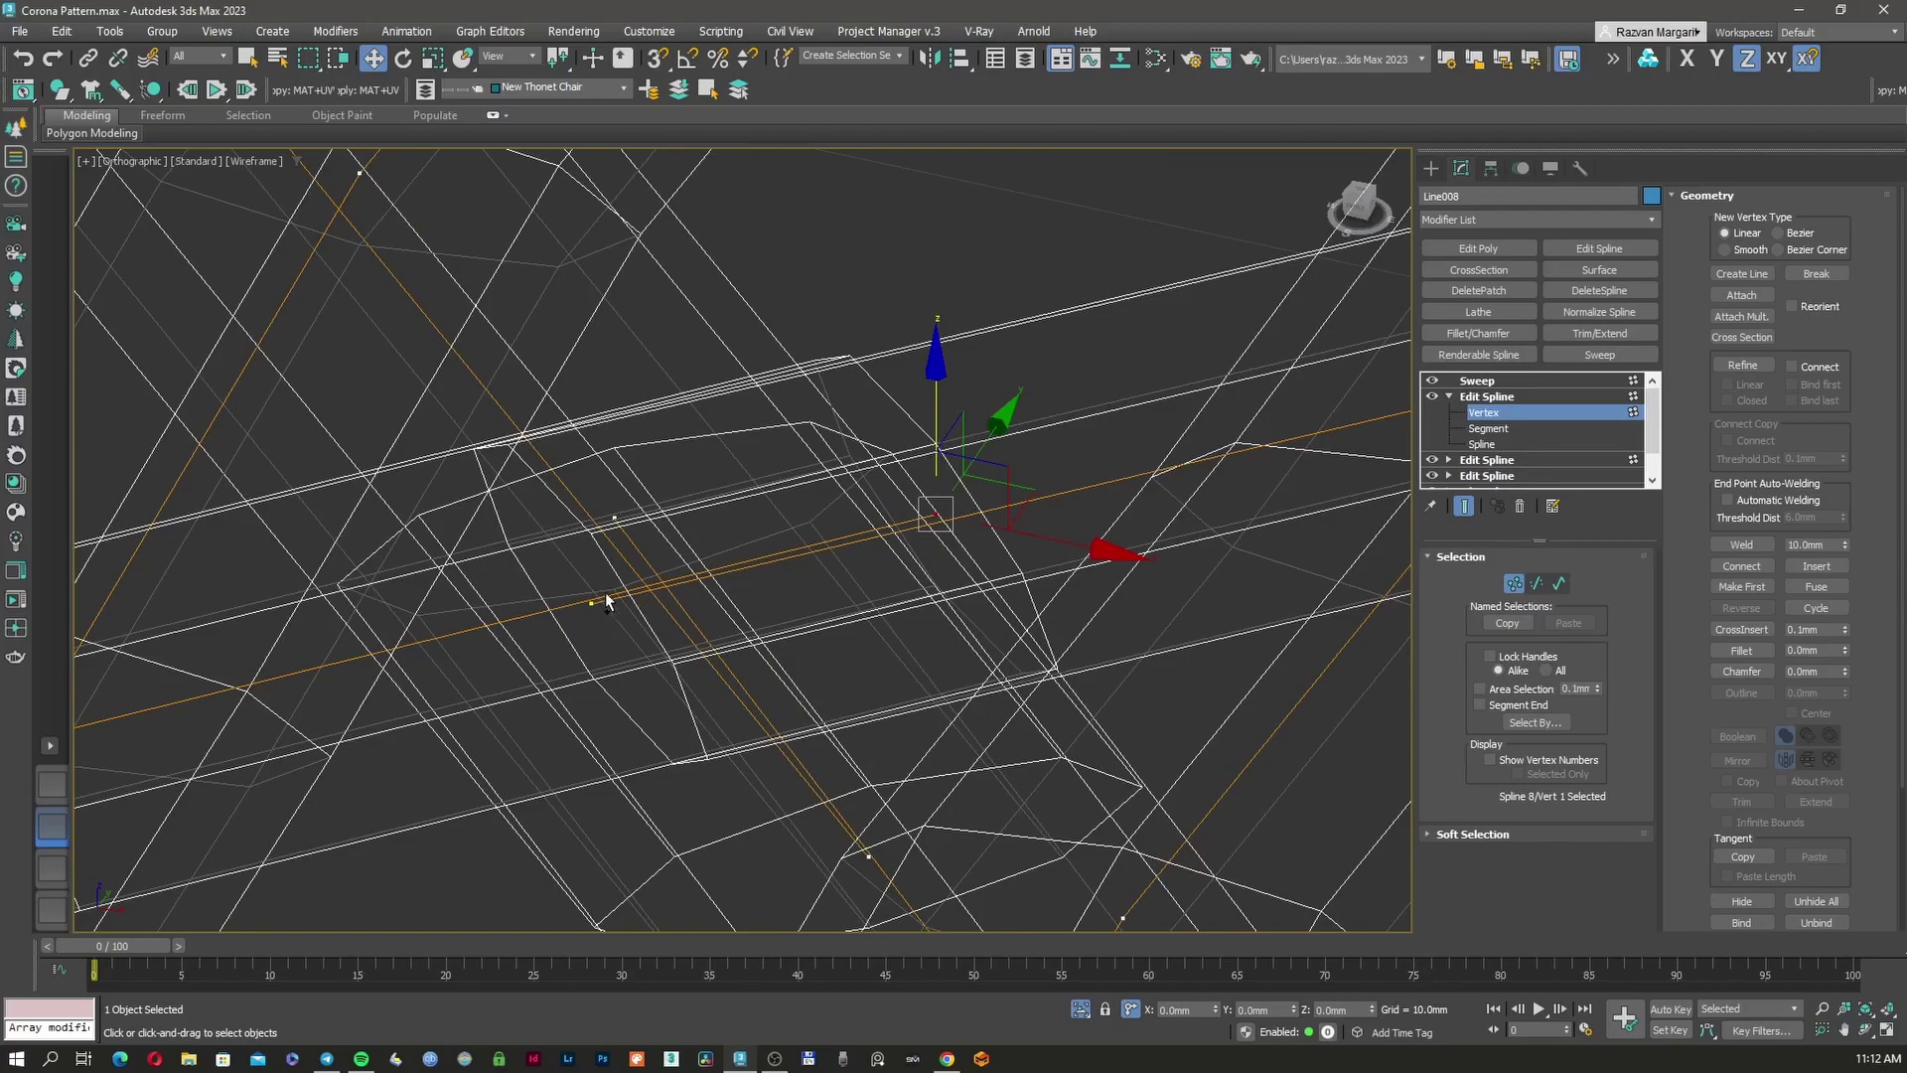
pyautogui.click(1739, 545)
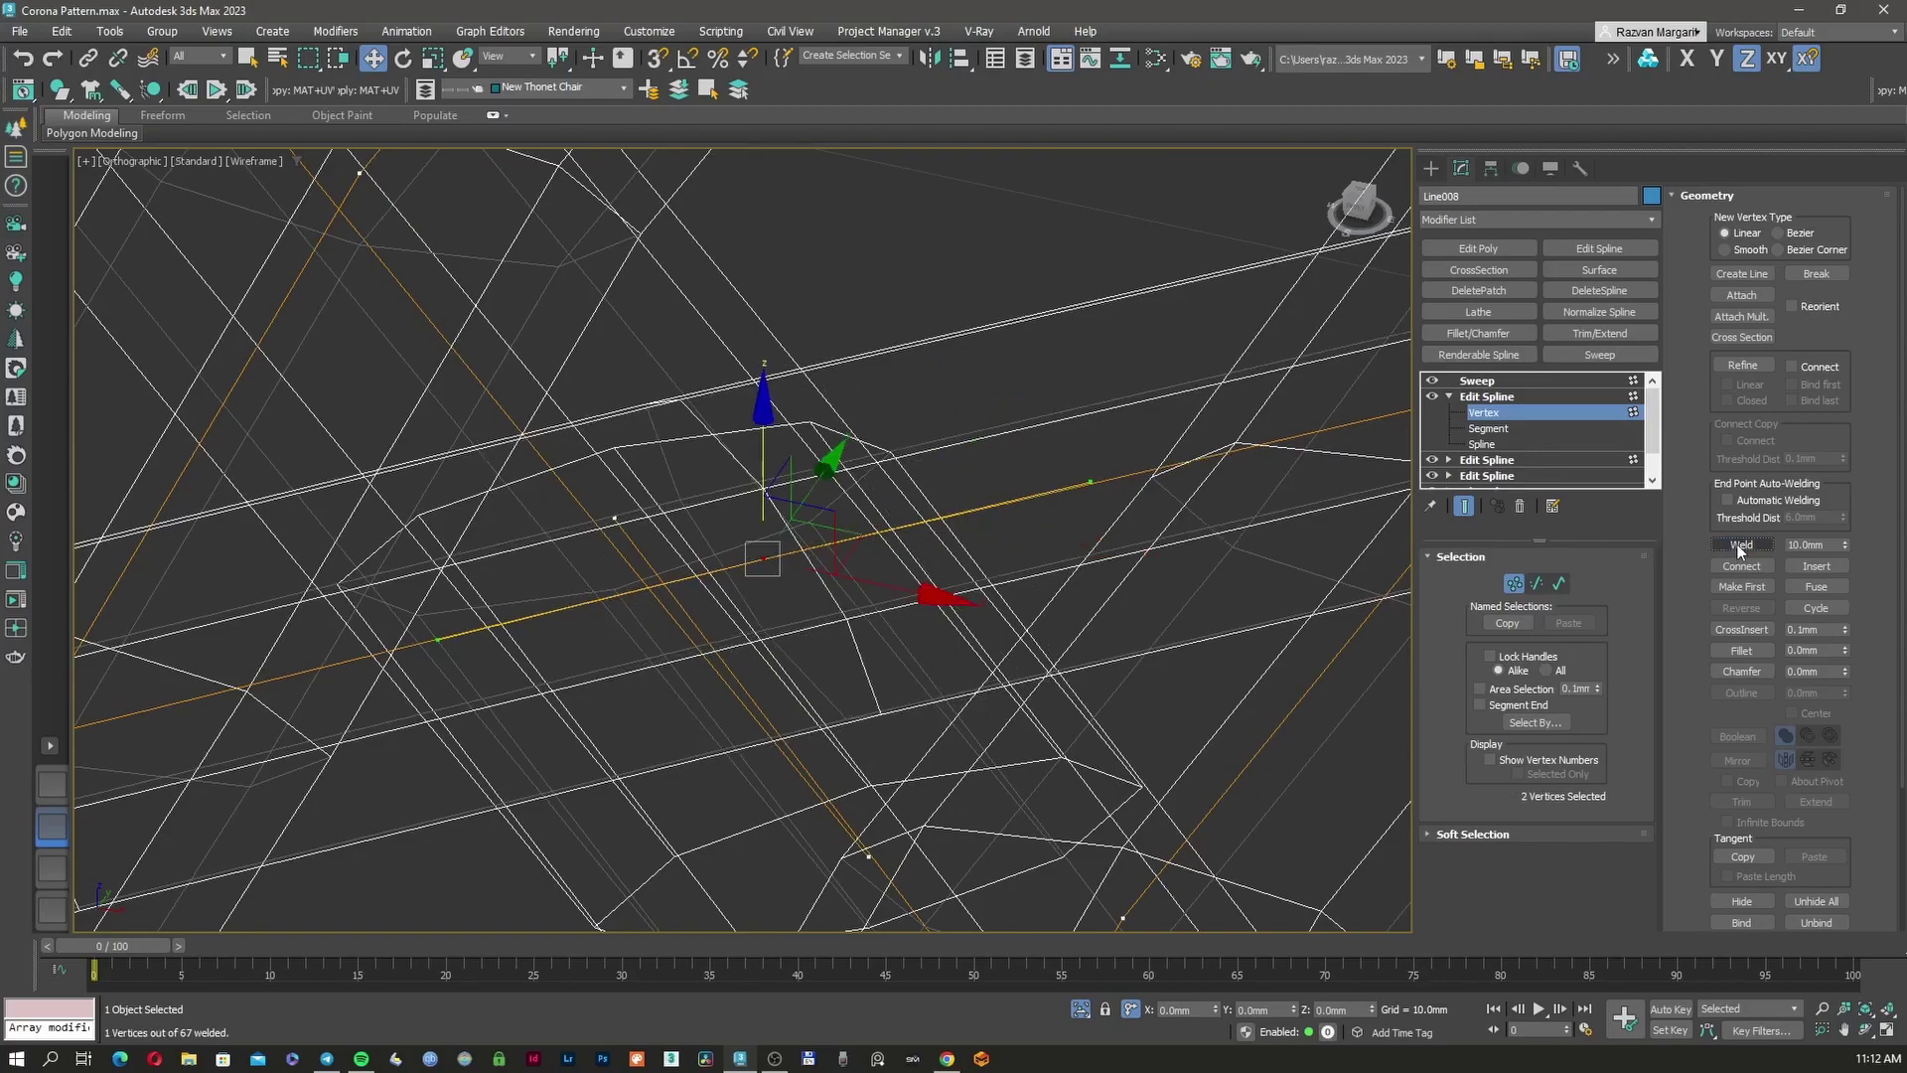
# Weld the end vertices of the other diagonal strip at the same crossing between the two tiles
pyautogui.moveTo(873, 572); pyautogui.dragTo(861, 540, button='middle')
pyautogui.press('F3')
pyautogui.press('F3')
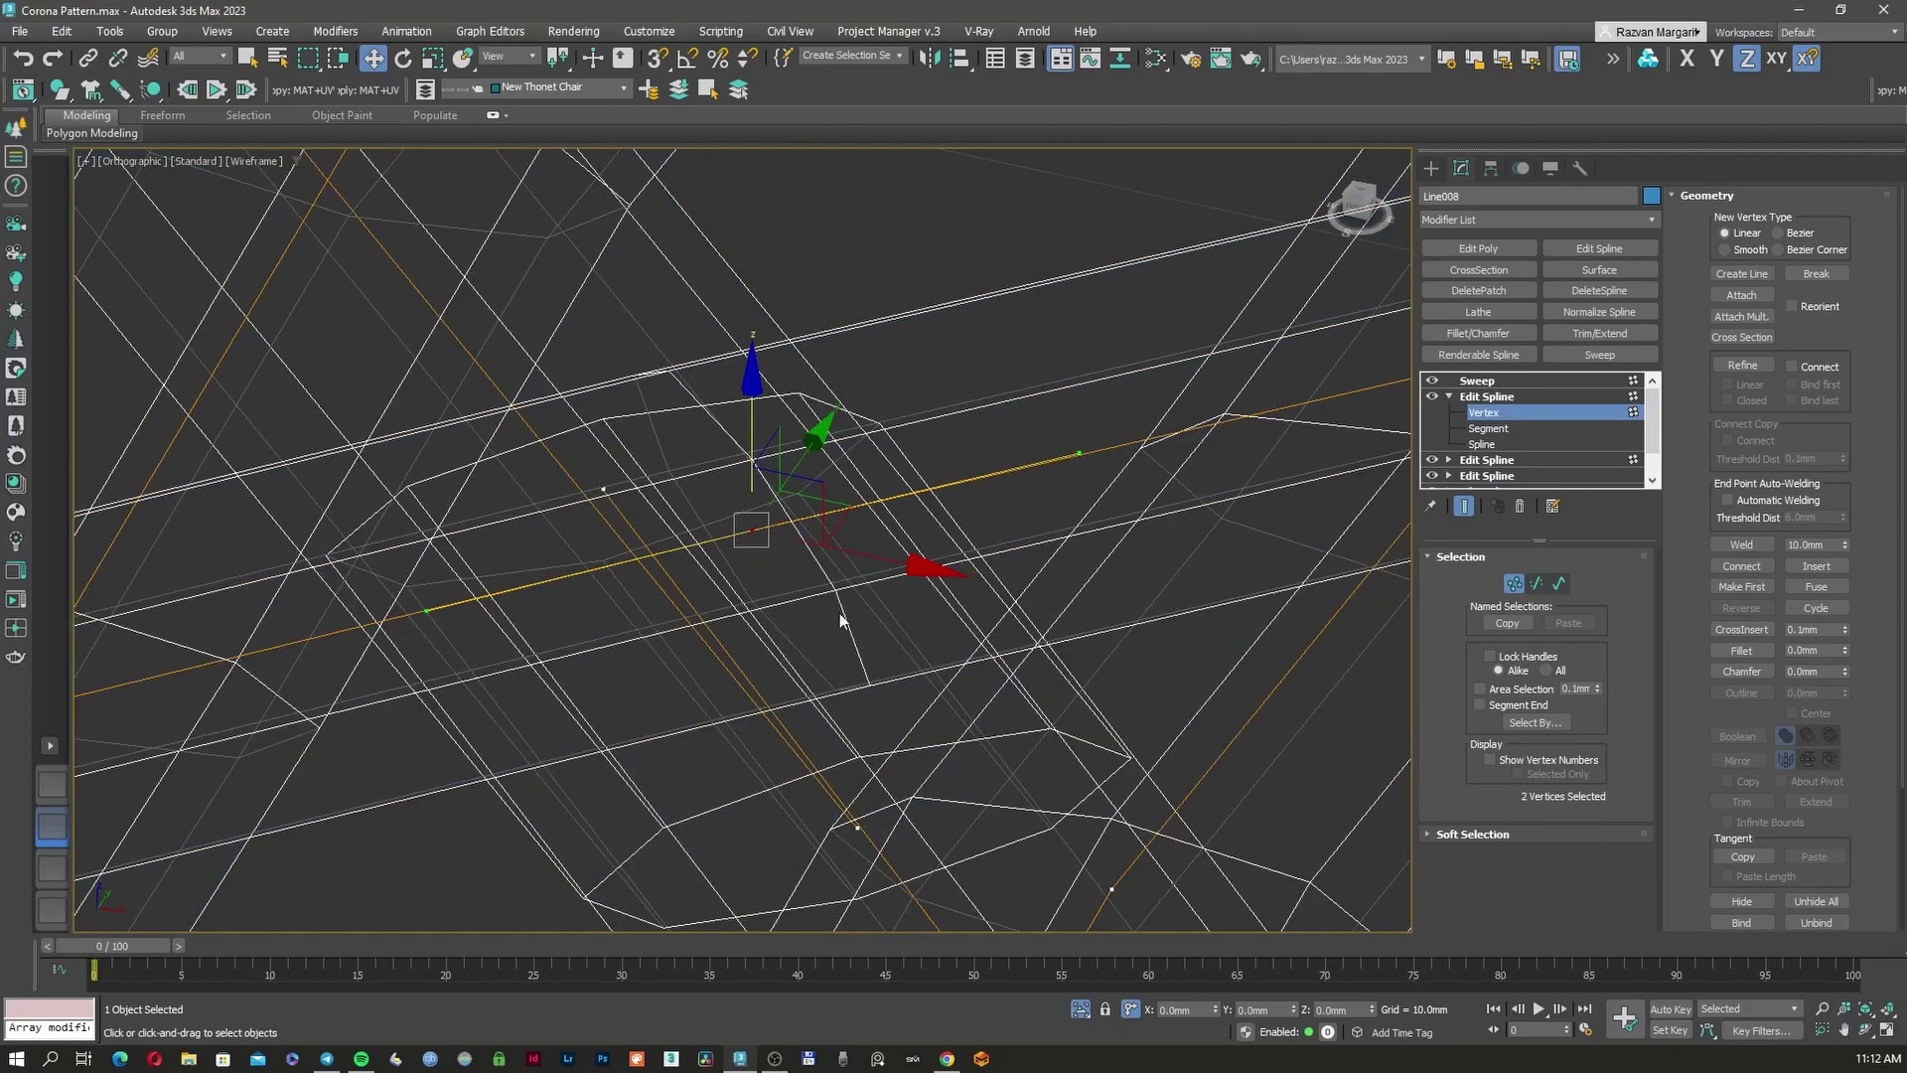
pyautogui.hotkey('ctrl', 'z')
pyautogui.keyDown('alt'); pyautogui.moveTo(842, 614); pyautogui.dragTo(671, 633, button='middle'); pyautogui.keyUp('alt')
pyautogui.click(1734, 547)
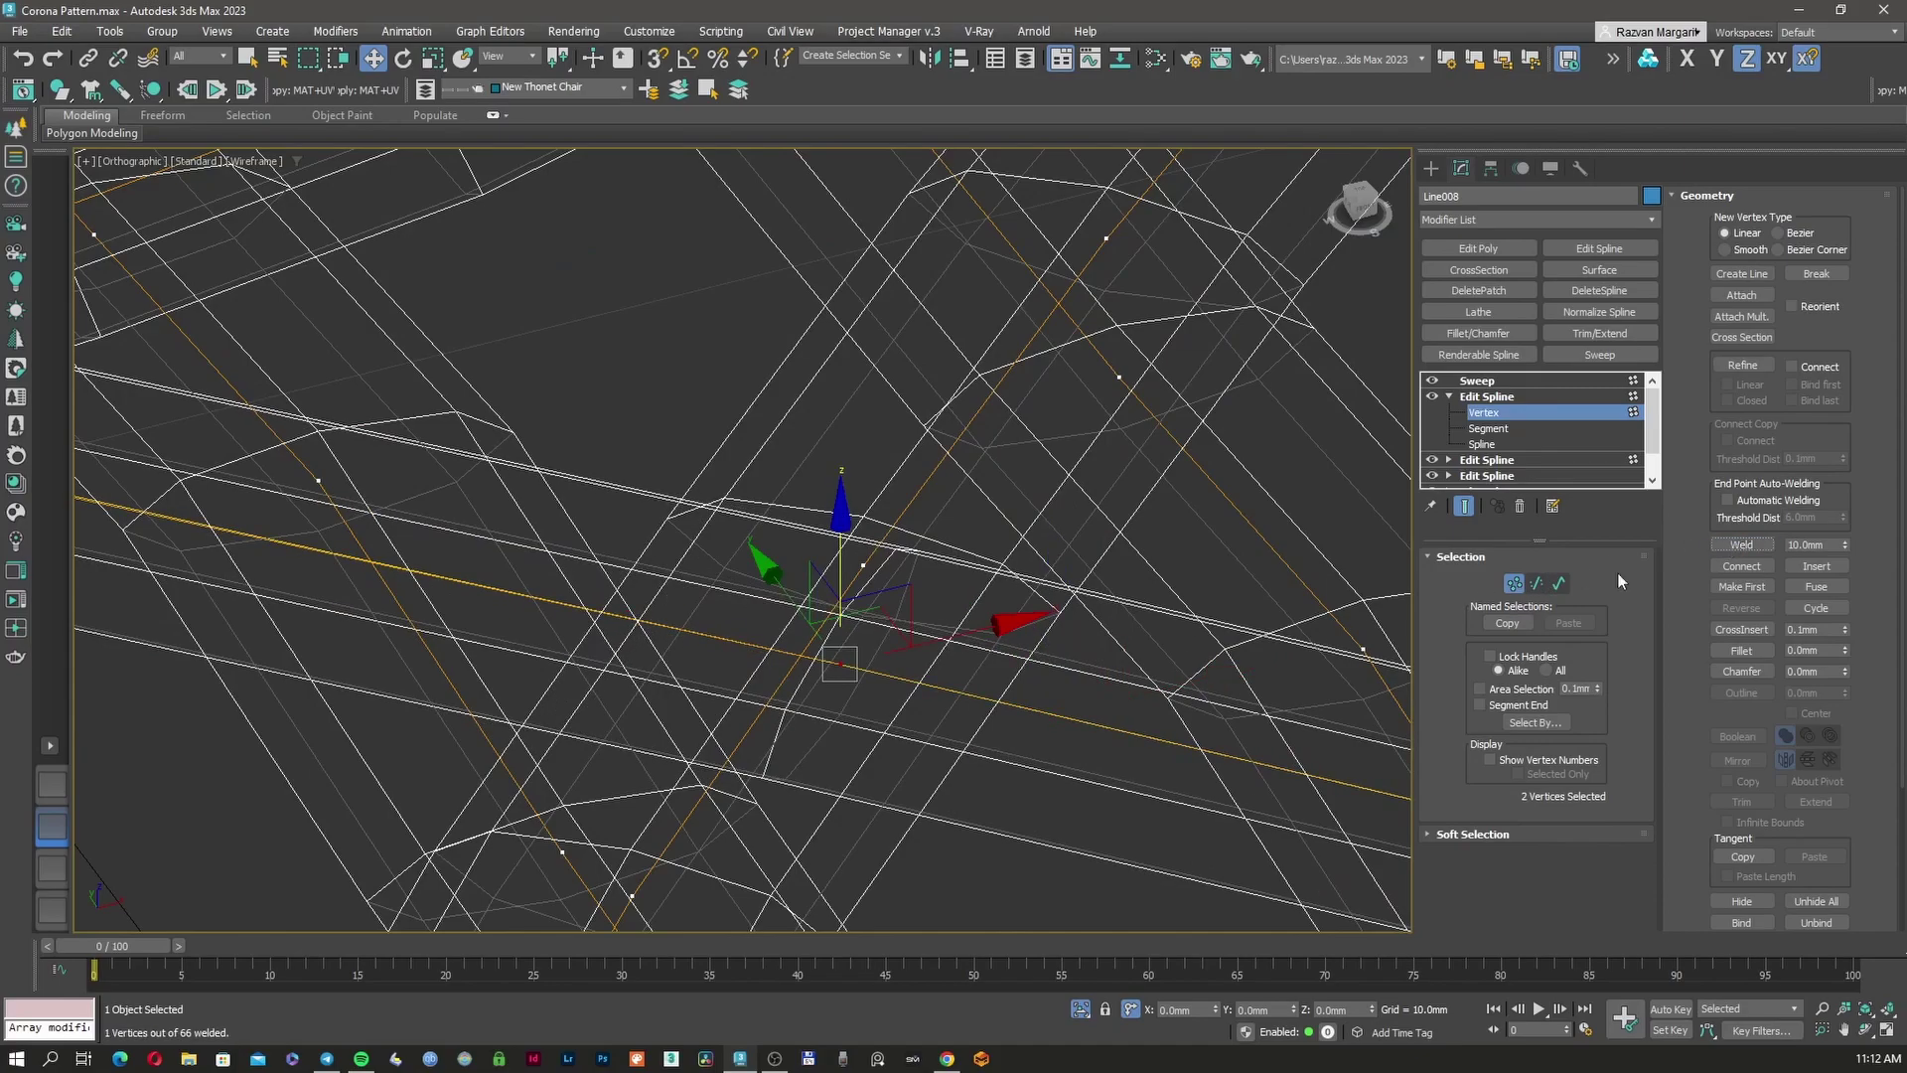
# Weld the end vertices of the lower horizontal strip at the seam and check the joined strips in shaded view
pyautogui.keyDown('alt'); pyautogui.moveTo(939, 760); pyautogui.dragTo(882, 718, button='middle'); pyautogui.keyUp('alt')
pyautogui.moveTo(942, 741); pyautogui.dragTo(944, 743)
pyautogui.click(1738, 545)
pyautogui.press('F3')
pyautogui.scroll(-5, 896, 636)
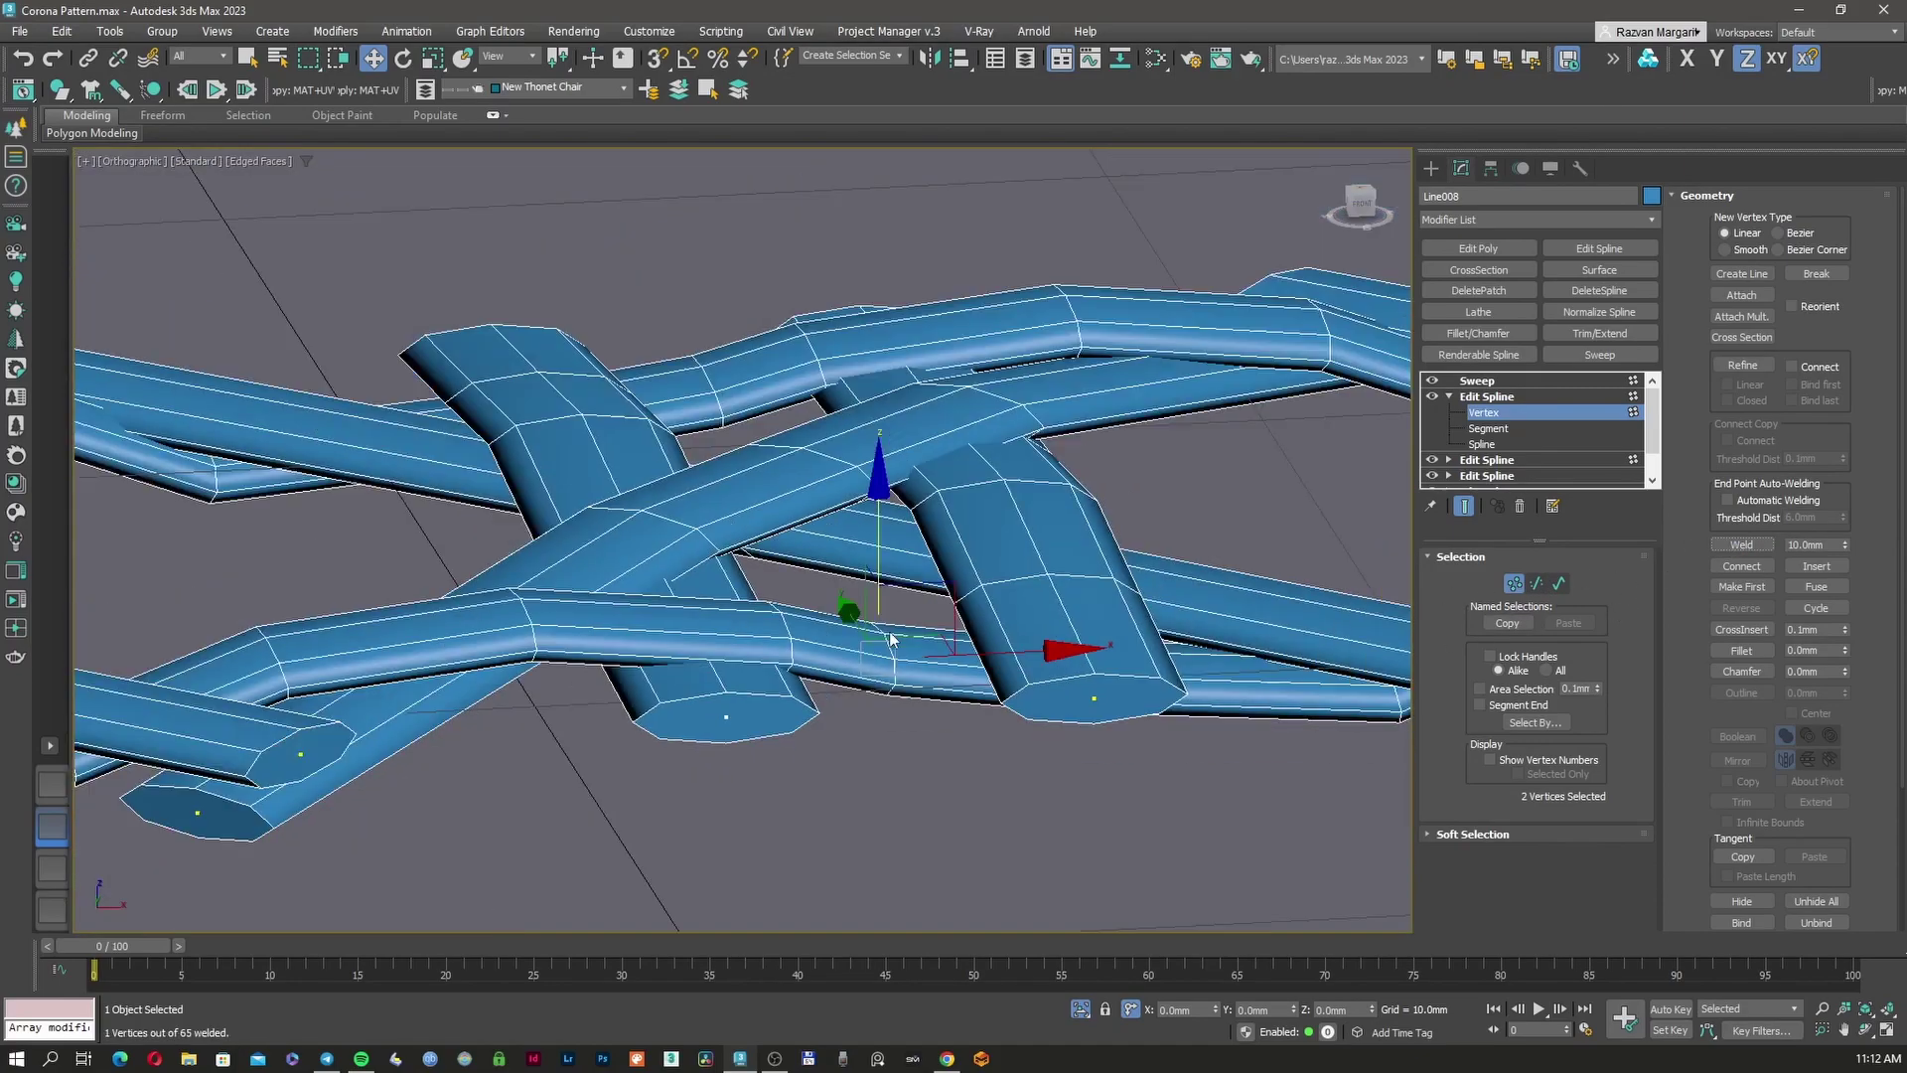
pyautogui.moveTo(943, 665)
pyautogui.mouseDown(button='middle')
pyautogui.moveTo(940, 623)
pyautogui.moveTo(997, 652)
pyautogui.moveTo(896, 668)
pyautogui.mouseUp(button='middle')
pyautogui.scroll(-4, 964, 619)
pyautogui.scroll(5, 983, 349)
pyautogui.scroll(-5, 993, 370)
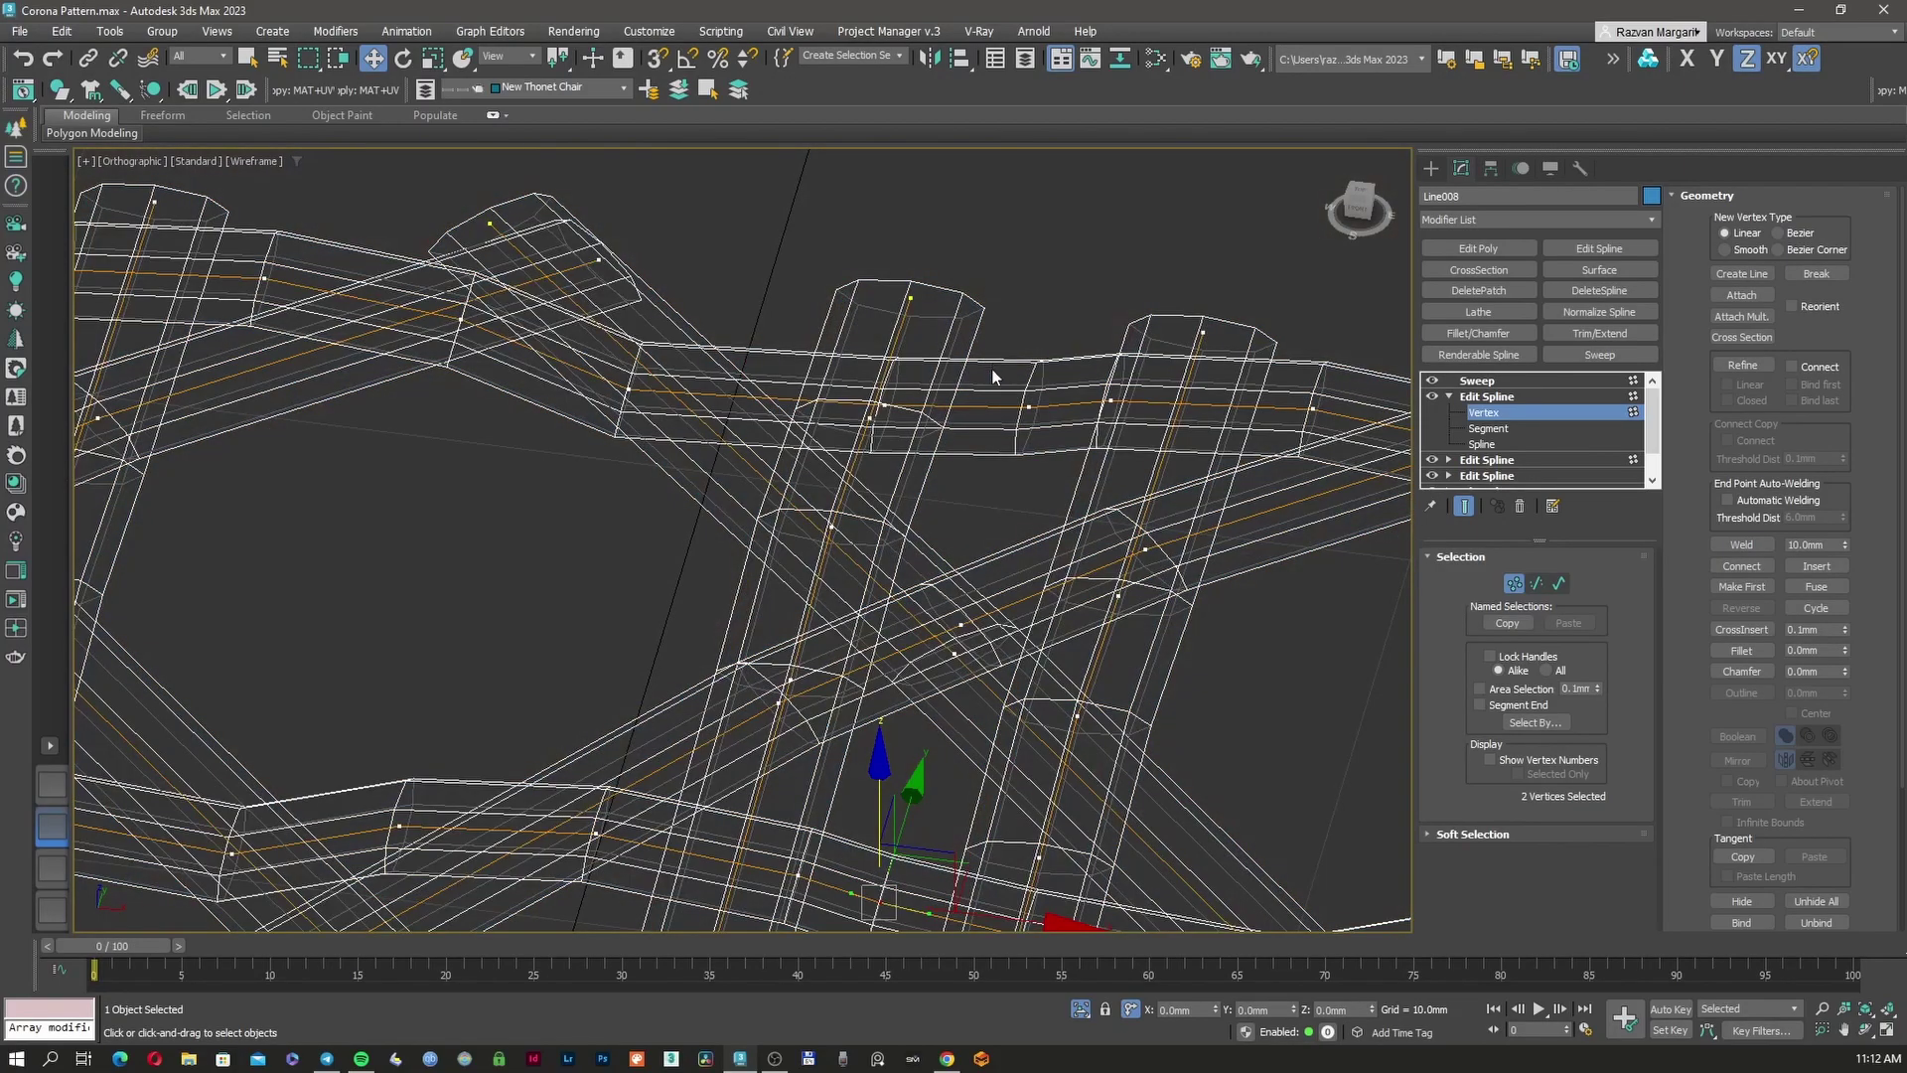
pyautogui.keyDown('alt'); pyautogui.moveTo(1015, 409); pyautogui.dragTo(996, 541, button='middle'); pyautogui.keyUp('alt')
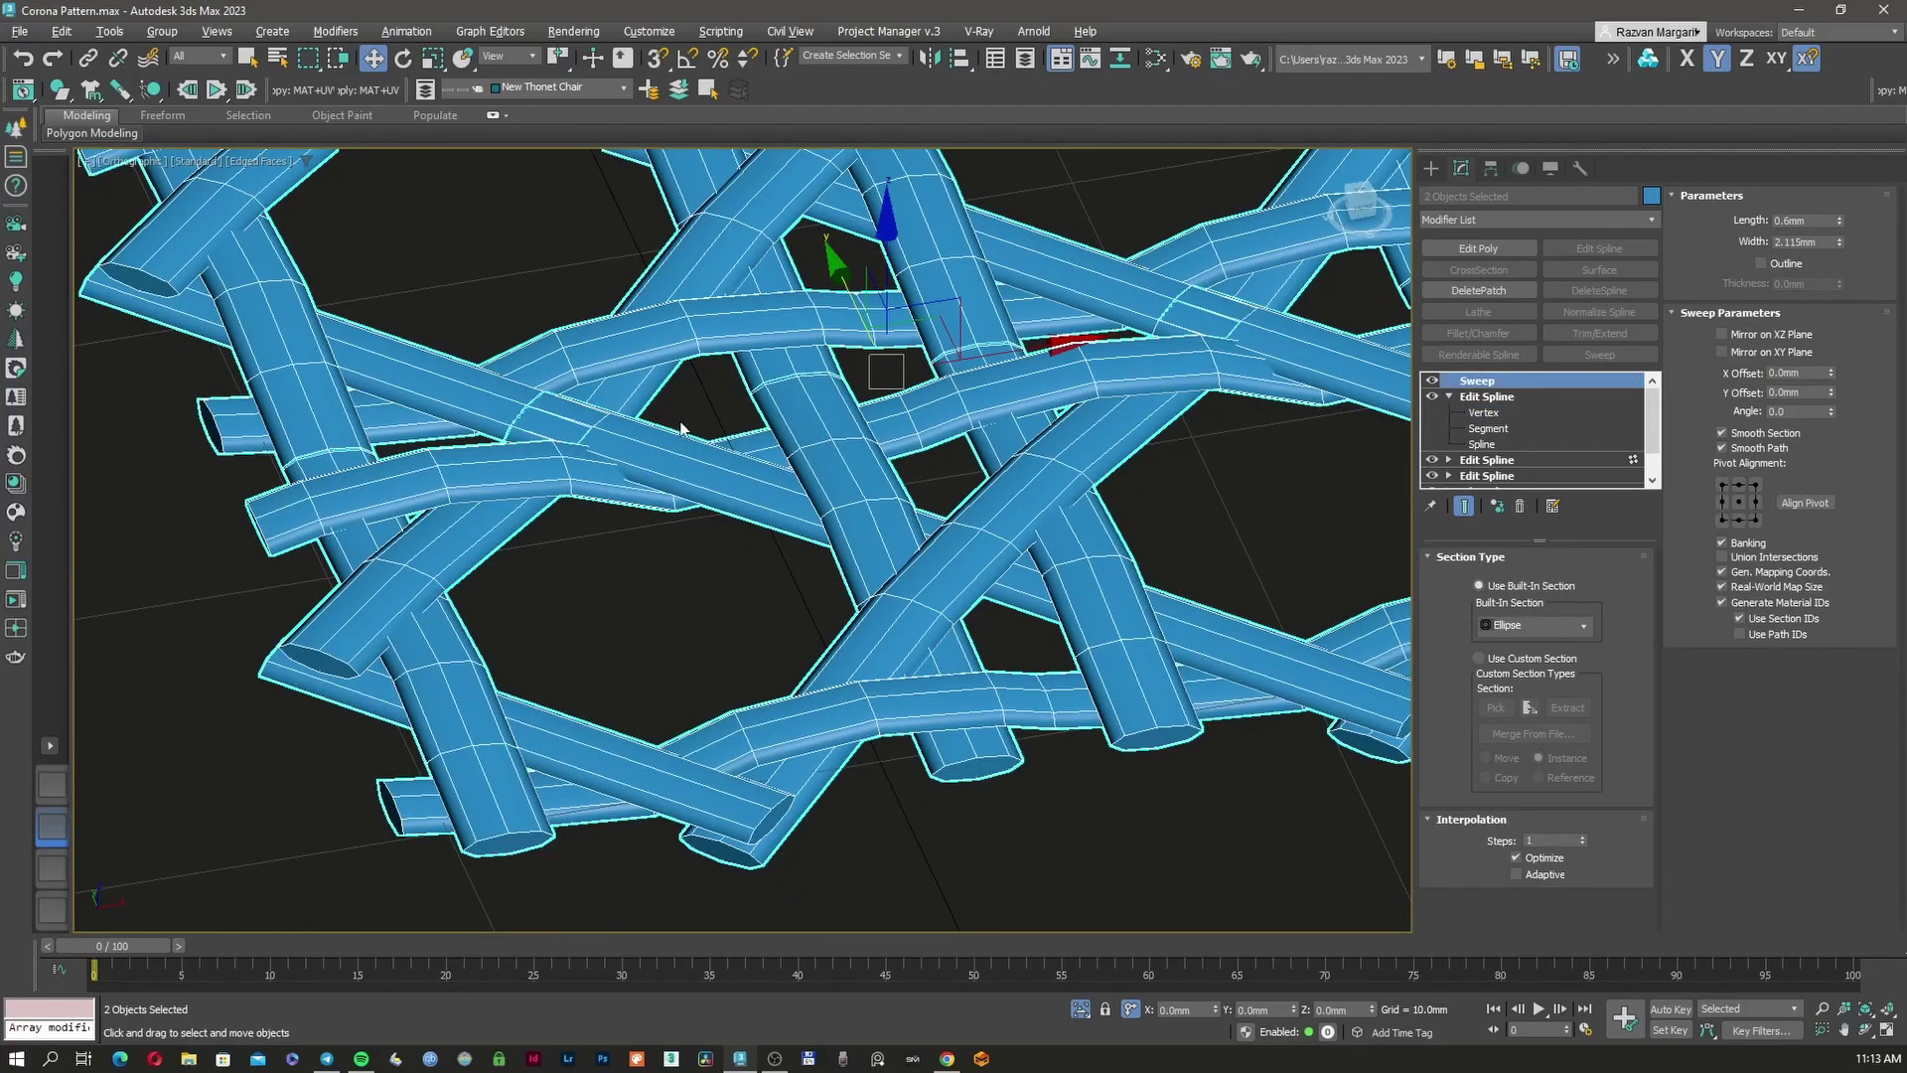
# Delete the Sweep modifier from the upper pair of tiles and attach its splines to the lower pair
pyautogui.moveTo(682, 429); pyautogui.dragTo(722, 460, button='middle')
pyautogui.click(730, 623)
pyautogui.click(736, 519)
pyautogui.click(737, 369)
pyautogui.rightClick(1477, 382)
pyautogui.click(1530, 412)
pyautogui.click(866, 518)
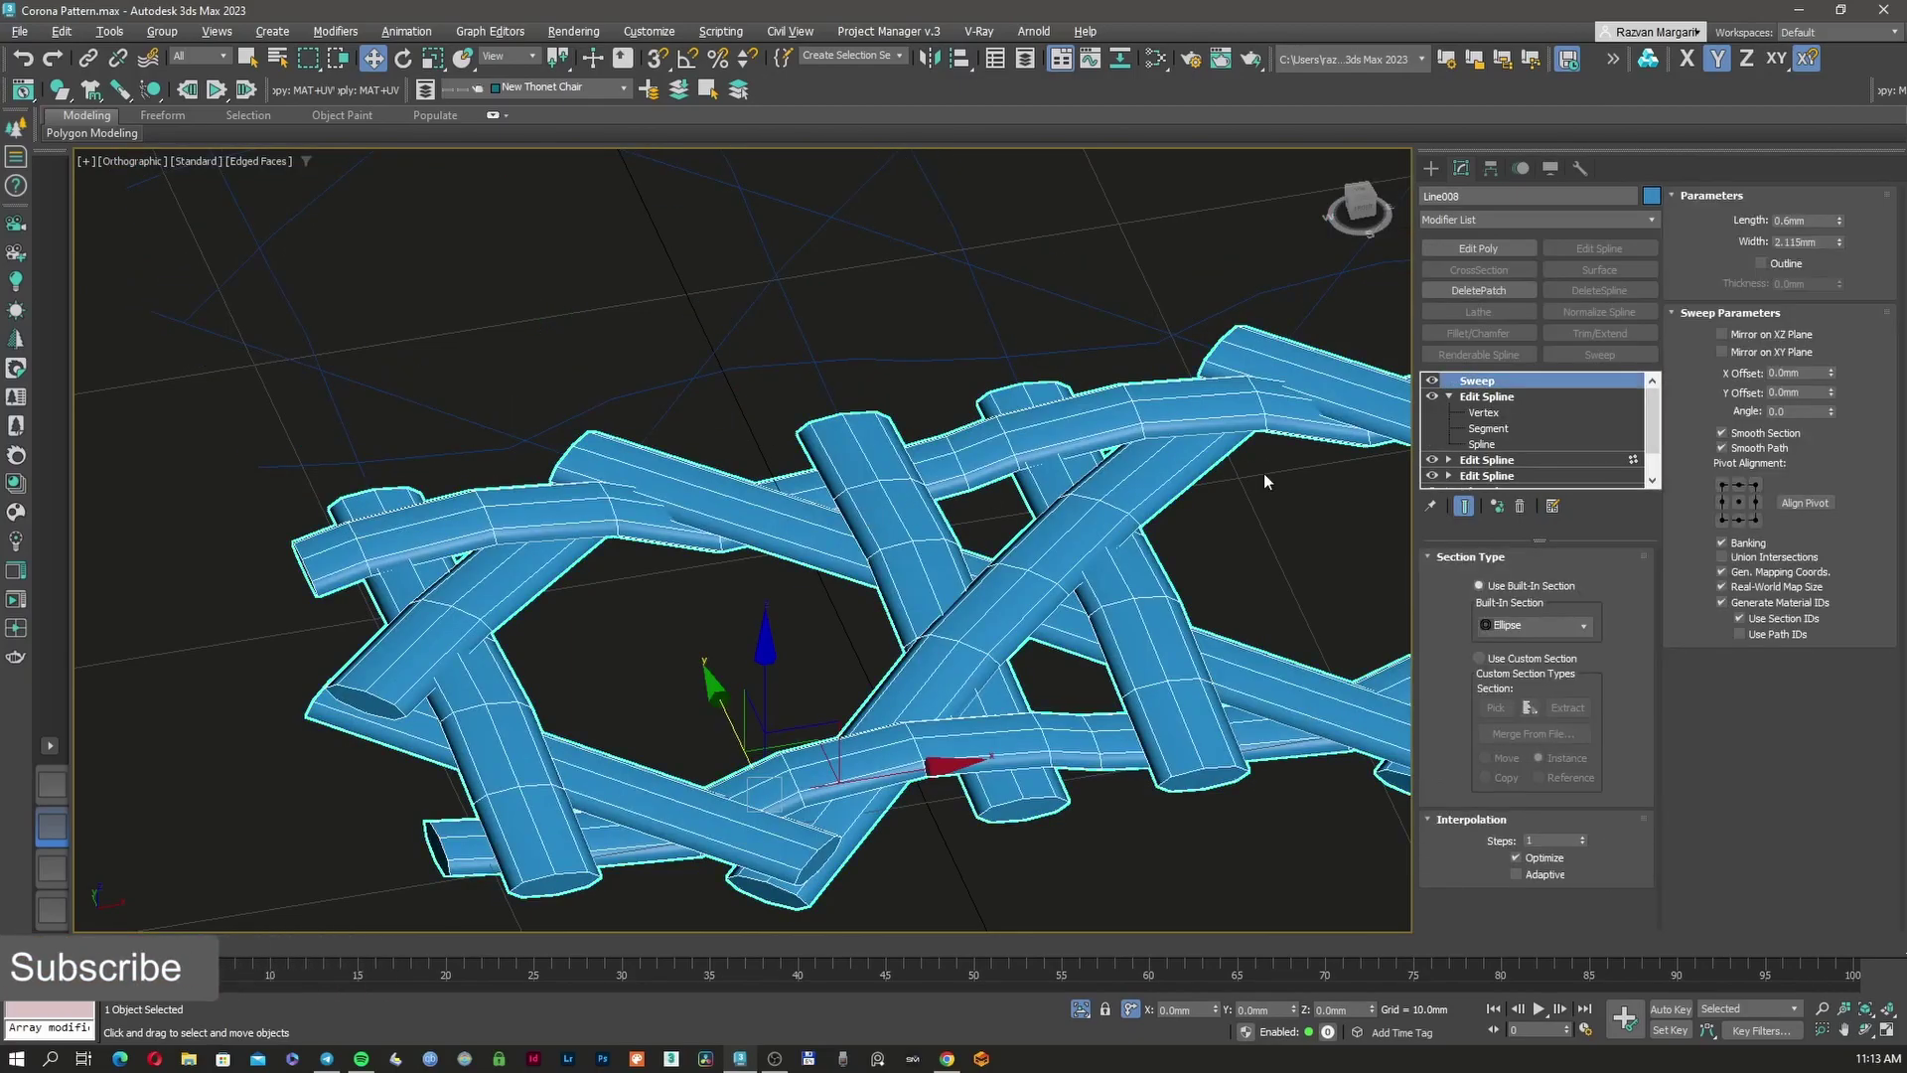
pyautogui.click(1486, 397)
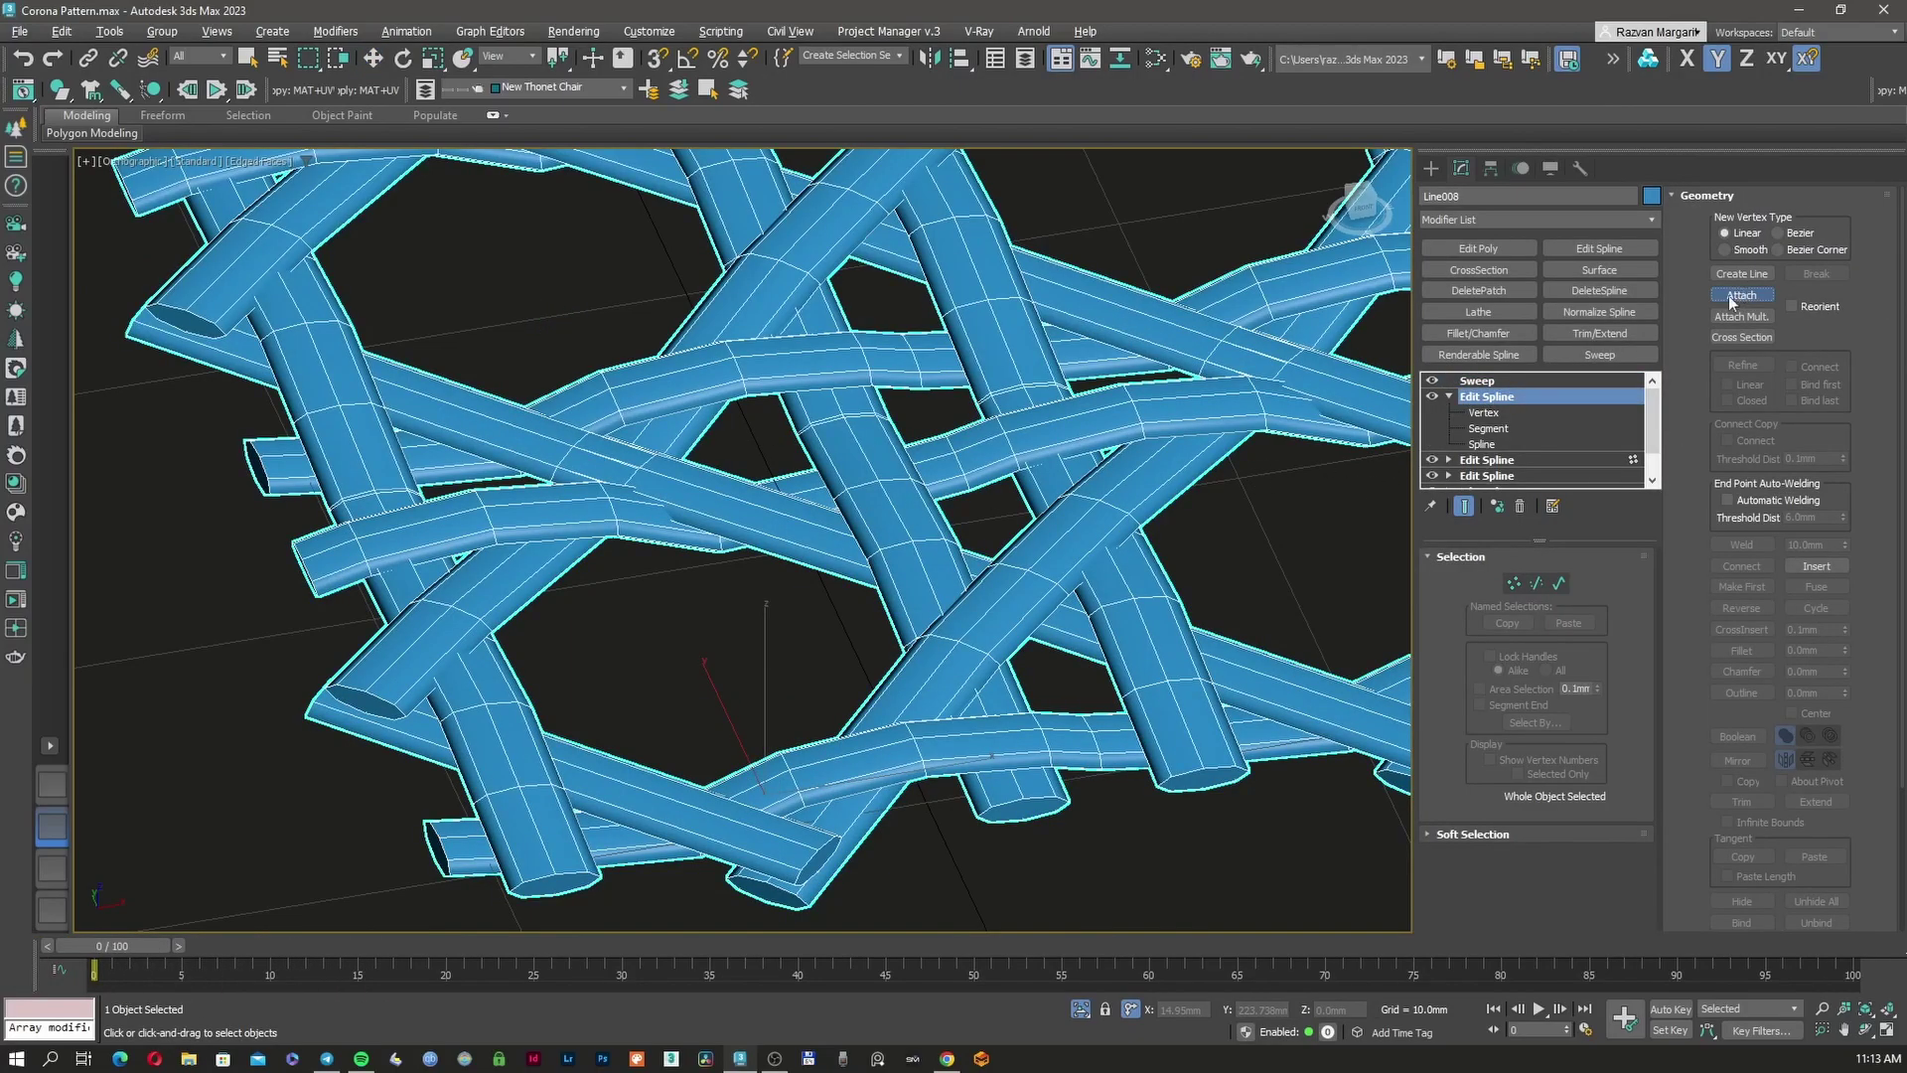
# Weld the facing end vertices of a middle vertical strip at the seam between the upper and lower rows
pyautogui.click(1513, 582)
pyautogui.press('F3')
pyautogui.keyDown('alt'); pyautogui.moveTo(852, 453); pyautogui.dragTo(872, 455, button='middle'); pyautogui.keyUp('alt')
pyautogui.scroll(4, 840, 433)
pyautogui.scroll(3, 827, 434)
pyautogui.moveTo(766, 470); pyautogui.dragTo(711, 515)
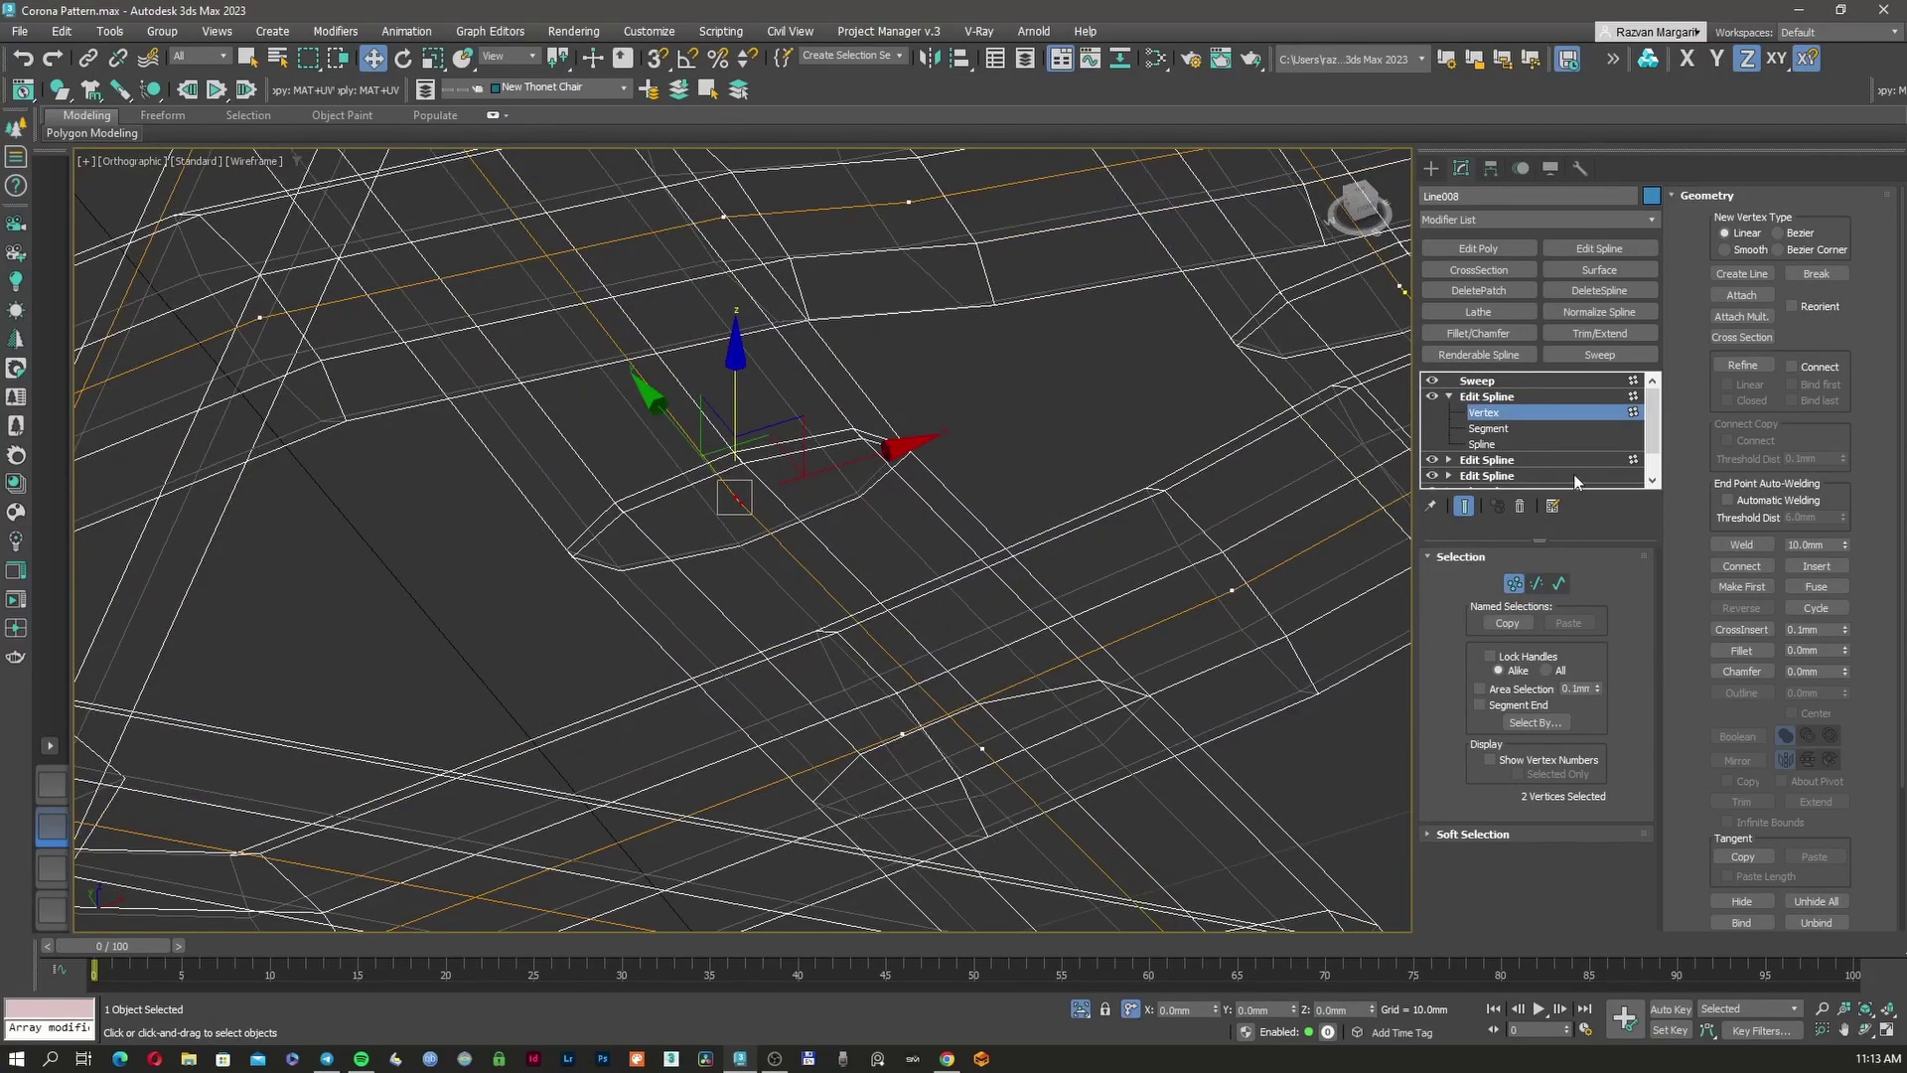
pyautogui.click(1752, 544)
# Weld the end vertices of the adjacent vertical strip at the seam between the two rows
pyautogui.moveTo(855, 459); pyautogui.dragTo(758, 549, button='middle')
pyautogui.scroll(-3, 740, 575)
pyautogui.scroll(3, 998, 472)
pyautogui.press('F3')
pyautogui.press('F3')
pyautogui.moveTo(1009, 465); pyautogui.dragTo(942, 517)
pyautogui.click(1736, 542)
pyautogui.click(1742, 544)
pyautogui.scroll(-6, 1132, 453)
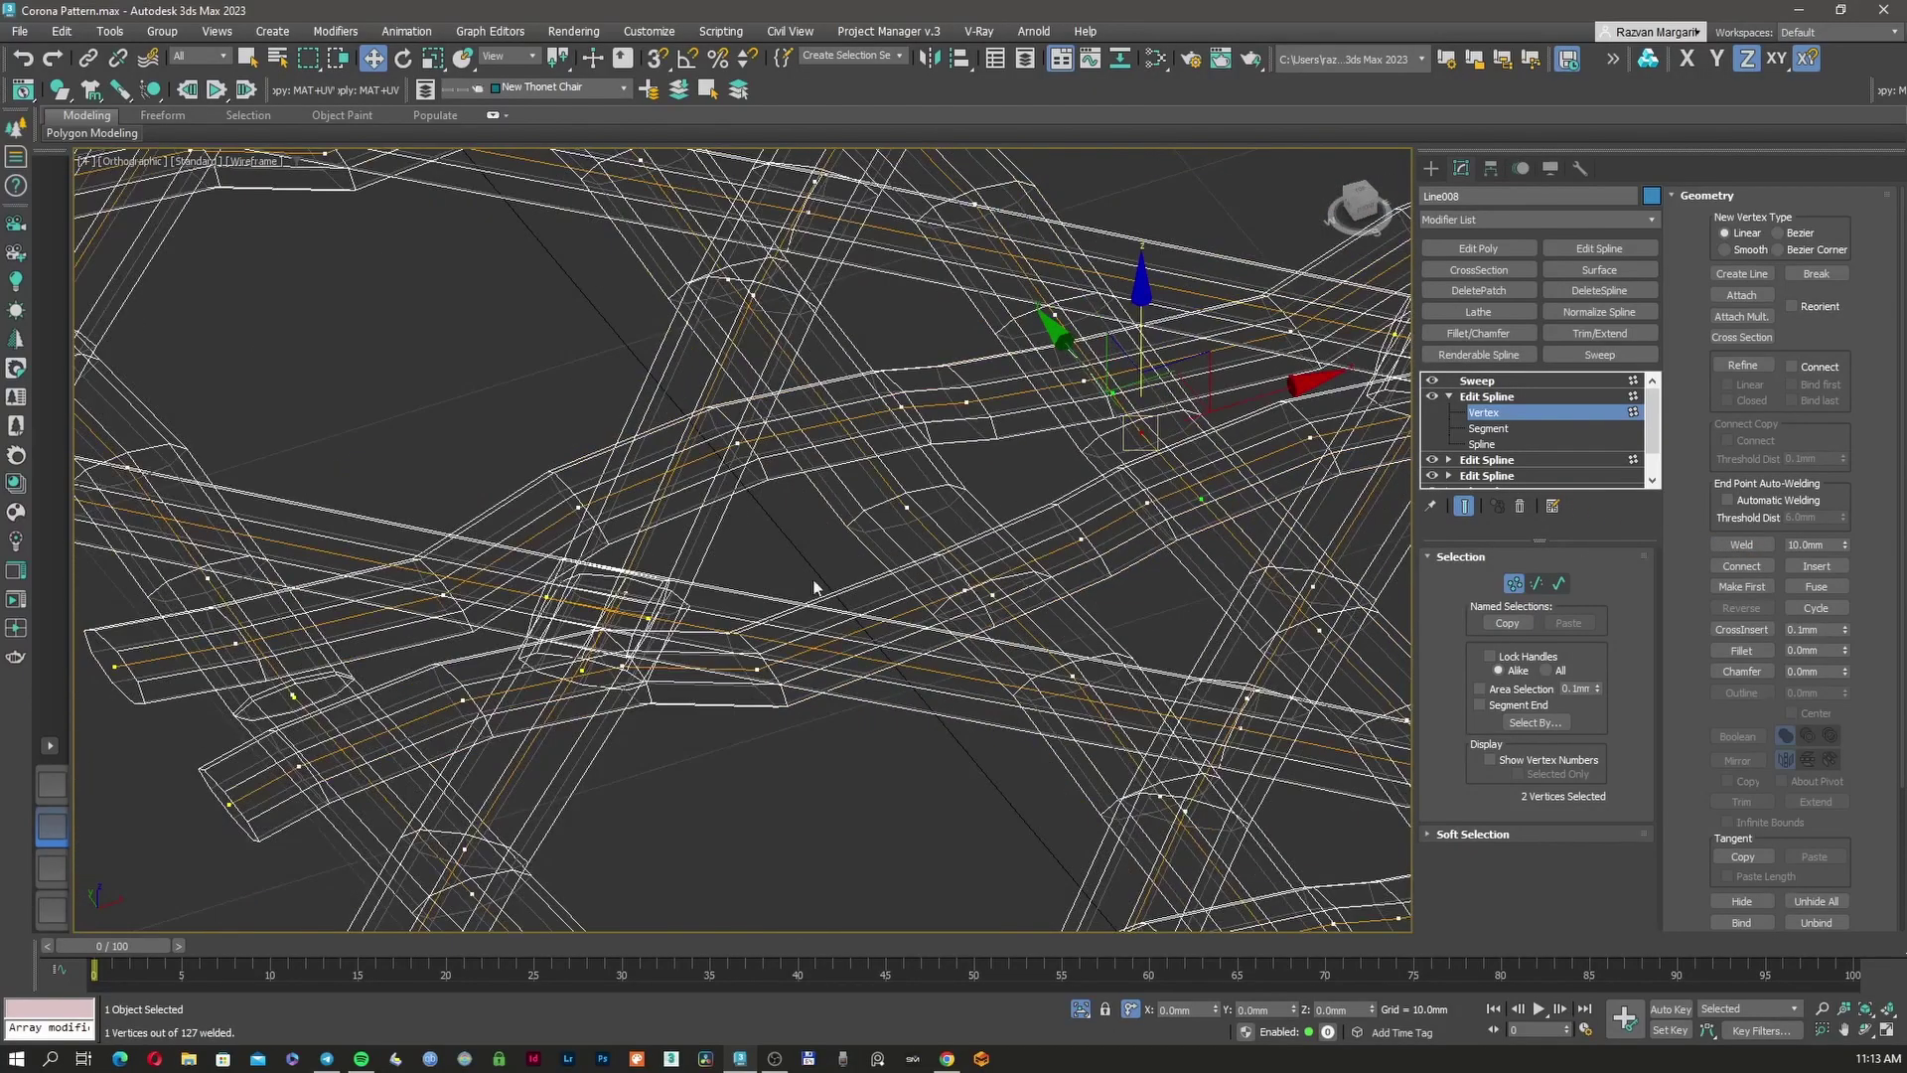
# Weld the overlapping end vertices of a diagonal strip at a crossing on the seam between the rows
pyautogui.scroll(6, 803, 559)
pyautogui.press('F3')
pyautogui.press('F3')
pyautogui.moveTo(951, 421); pyautogui.dragTo(915, 466)
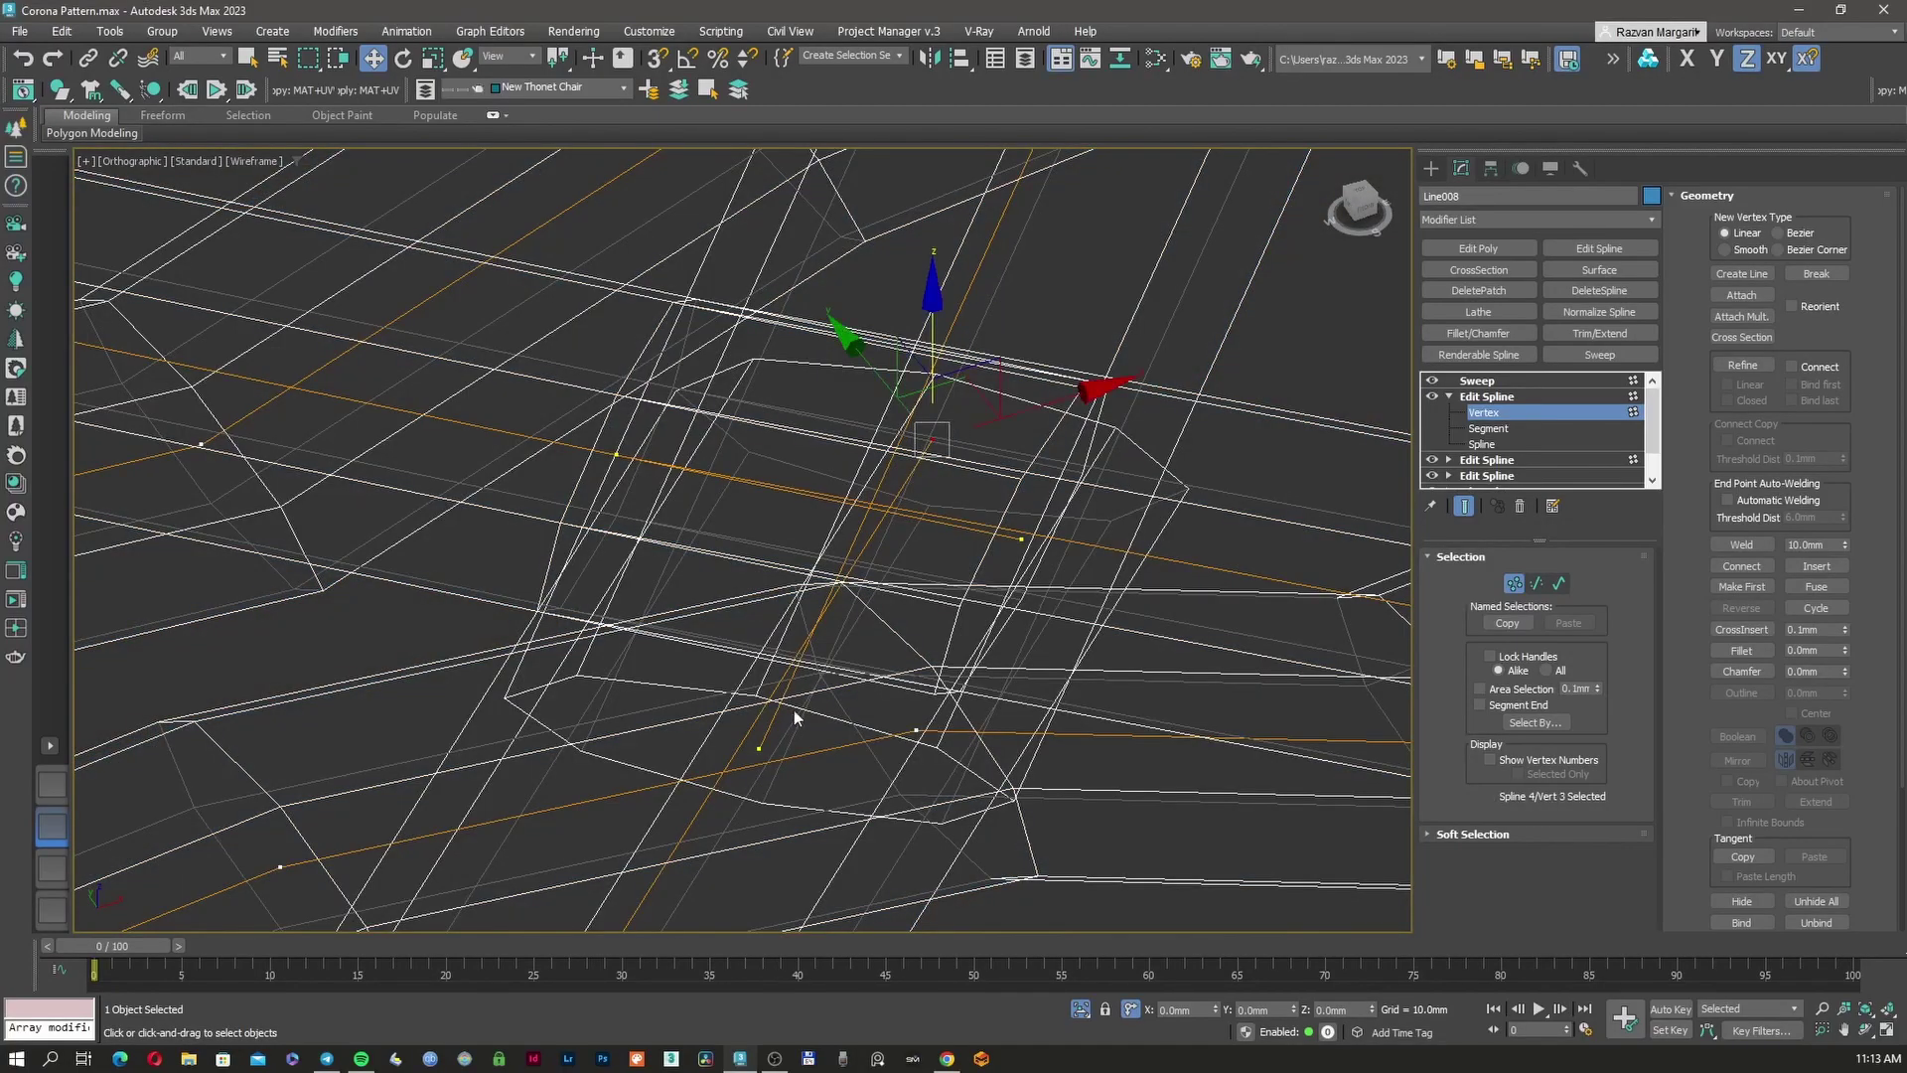
pyautogui.click(1751, 546)
pyautogui.scroll(-4, 1031, 566)
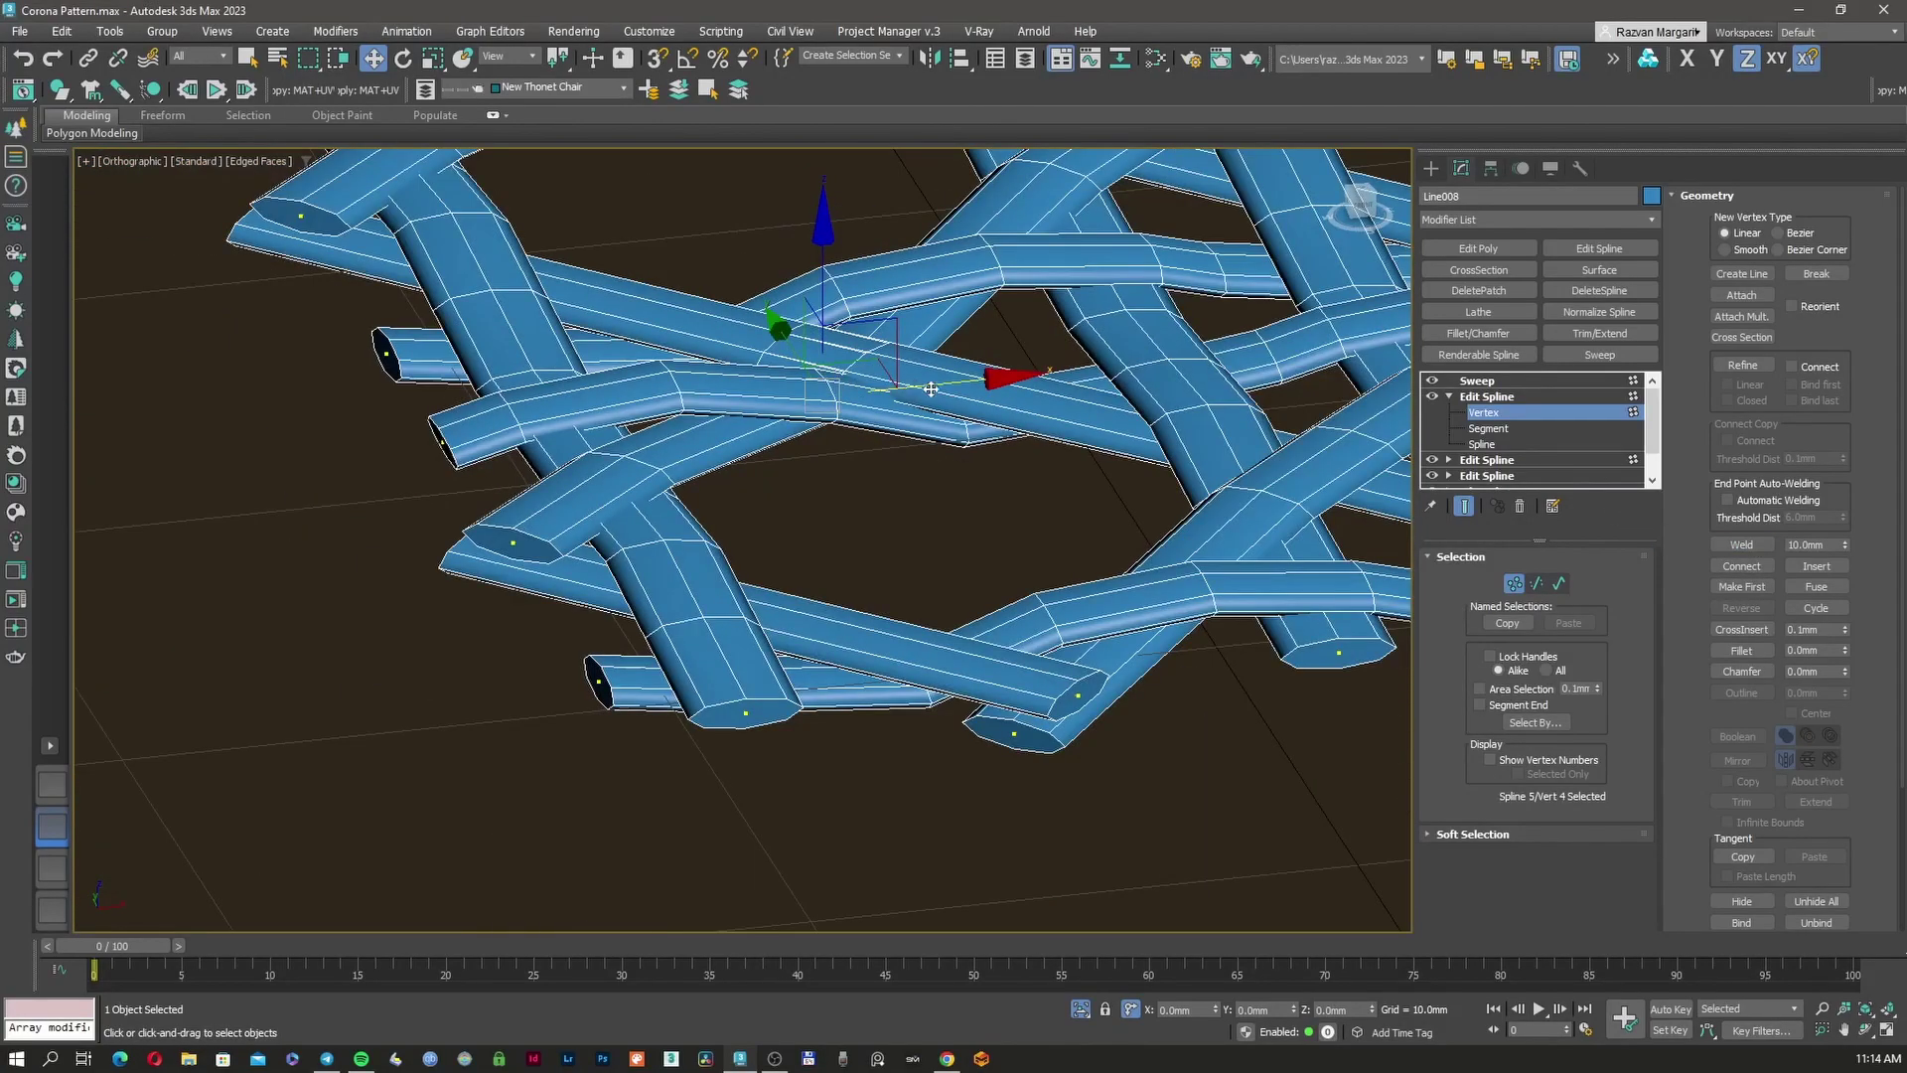
pyautogui.keyDown('alt'); pyautogui.moveTo(931, 388); pyautogui.dragTo(971, 466, button='middle'); pyautogui.keyUp('alt')
pyautogui.scroll(3, 971, 467)
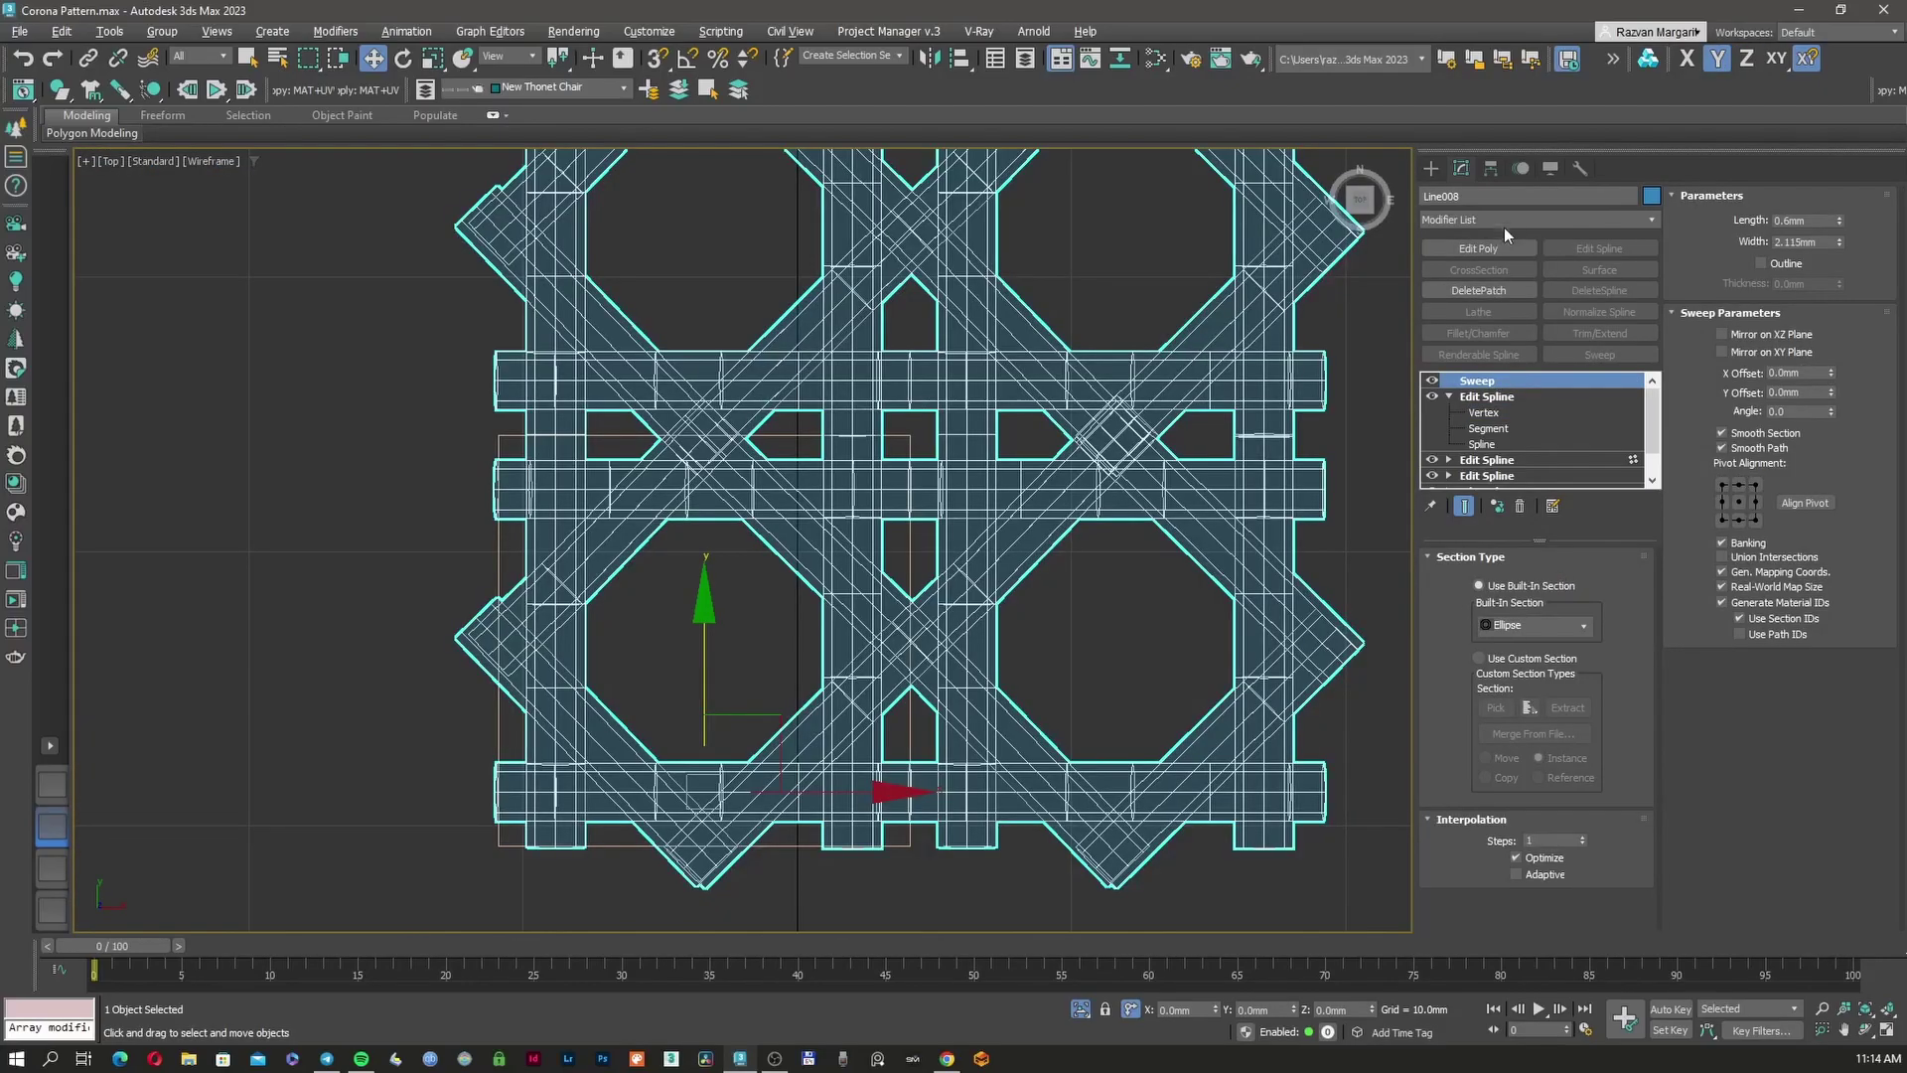
pyautogui.click(1500, 220)
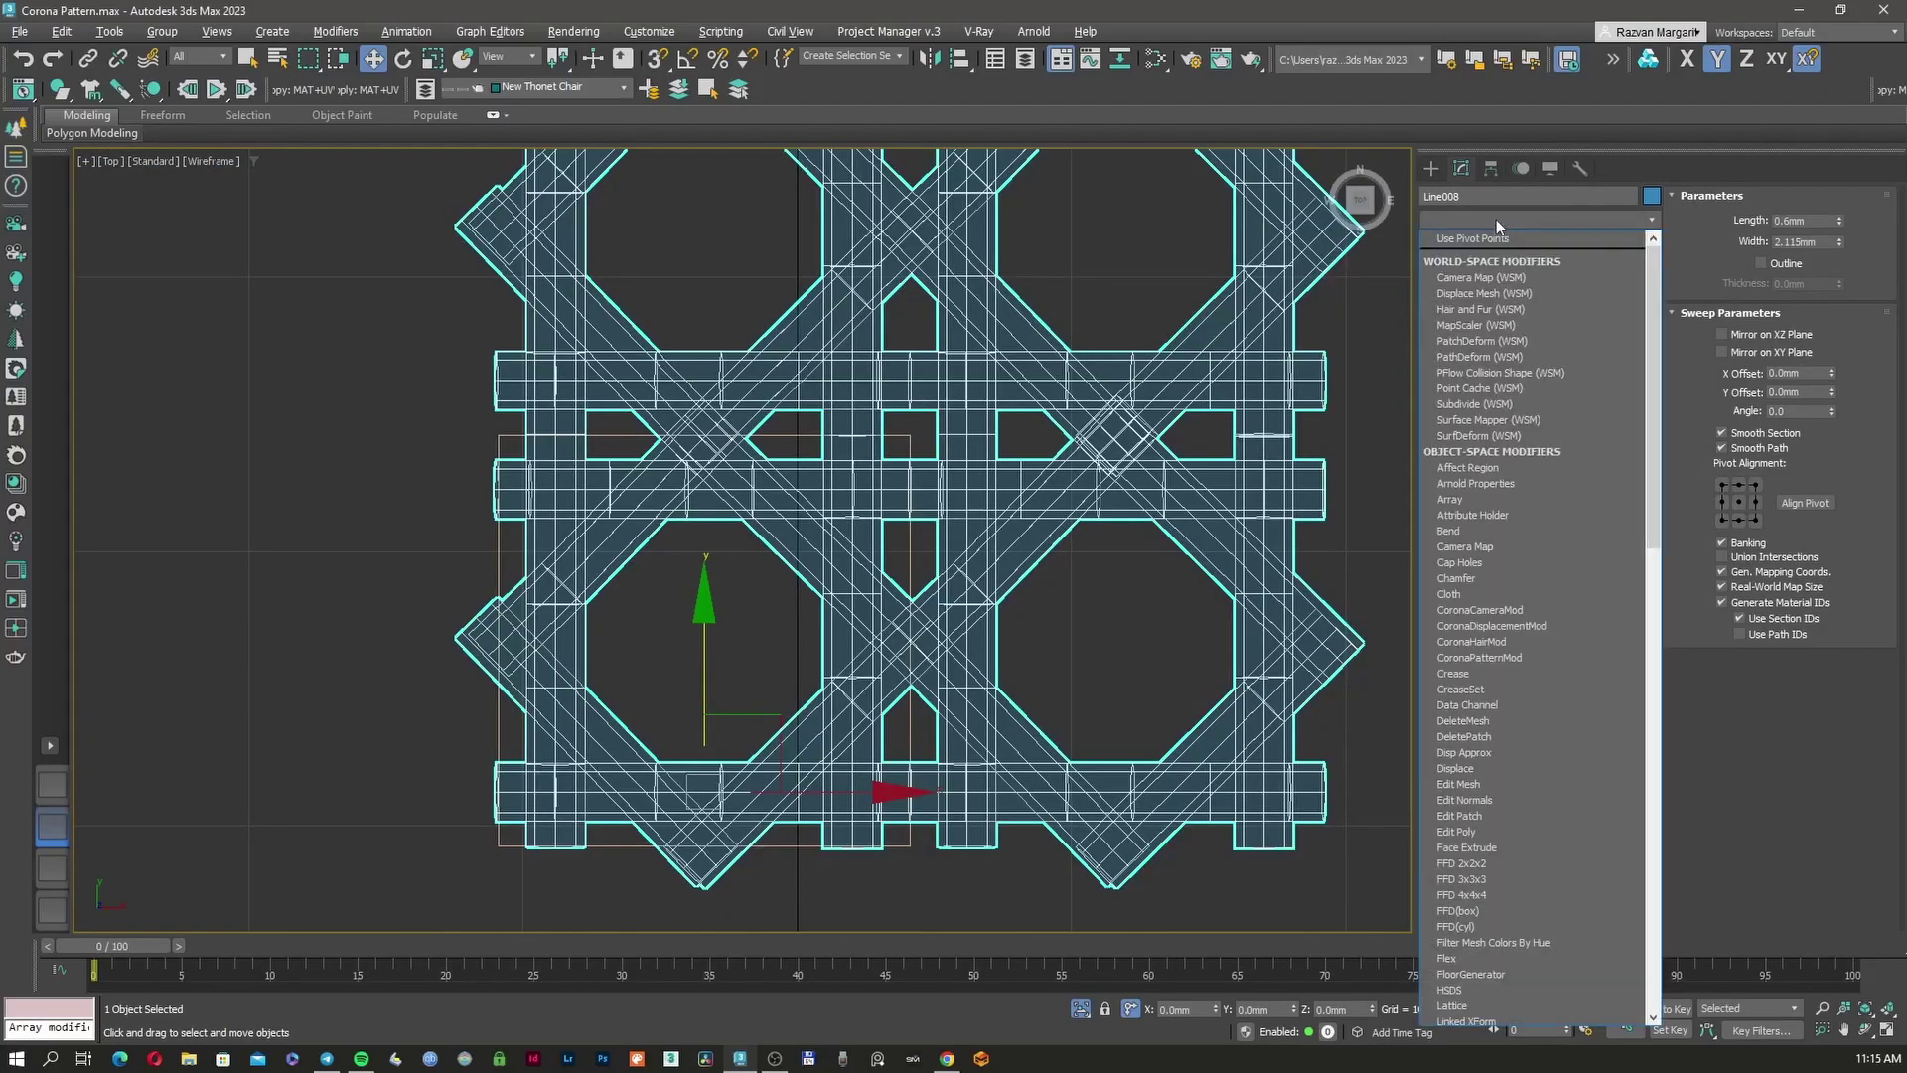
pyautogui.write('sym')
pyautogui.press('Return')
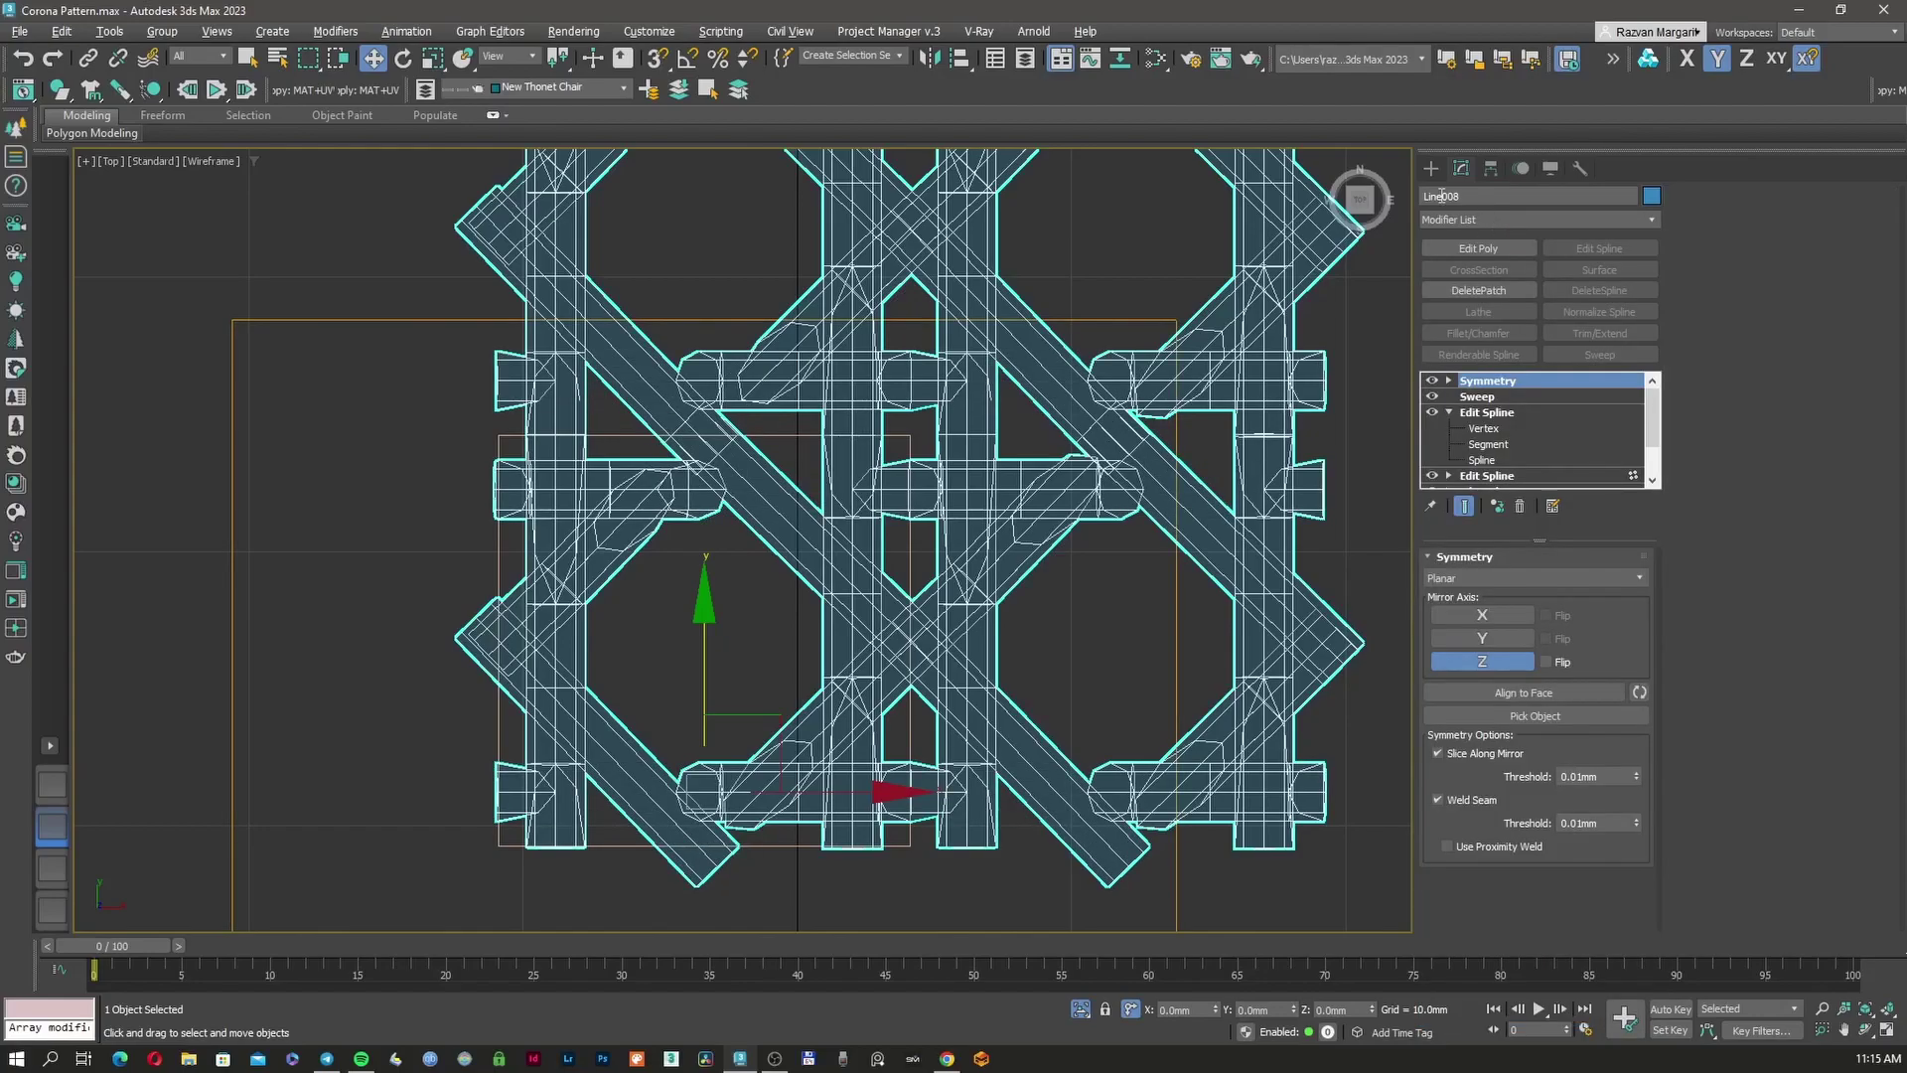
pyautogui.rightClick(1490, 387)
pyautogui.click(1500, 402)
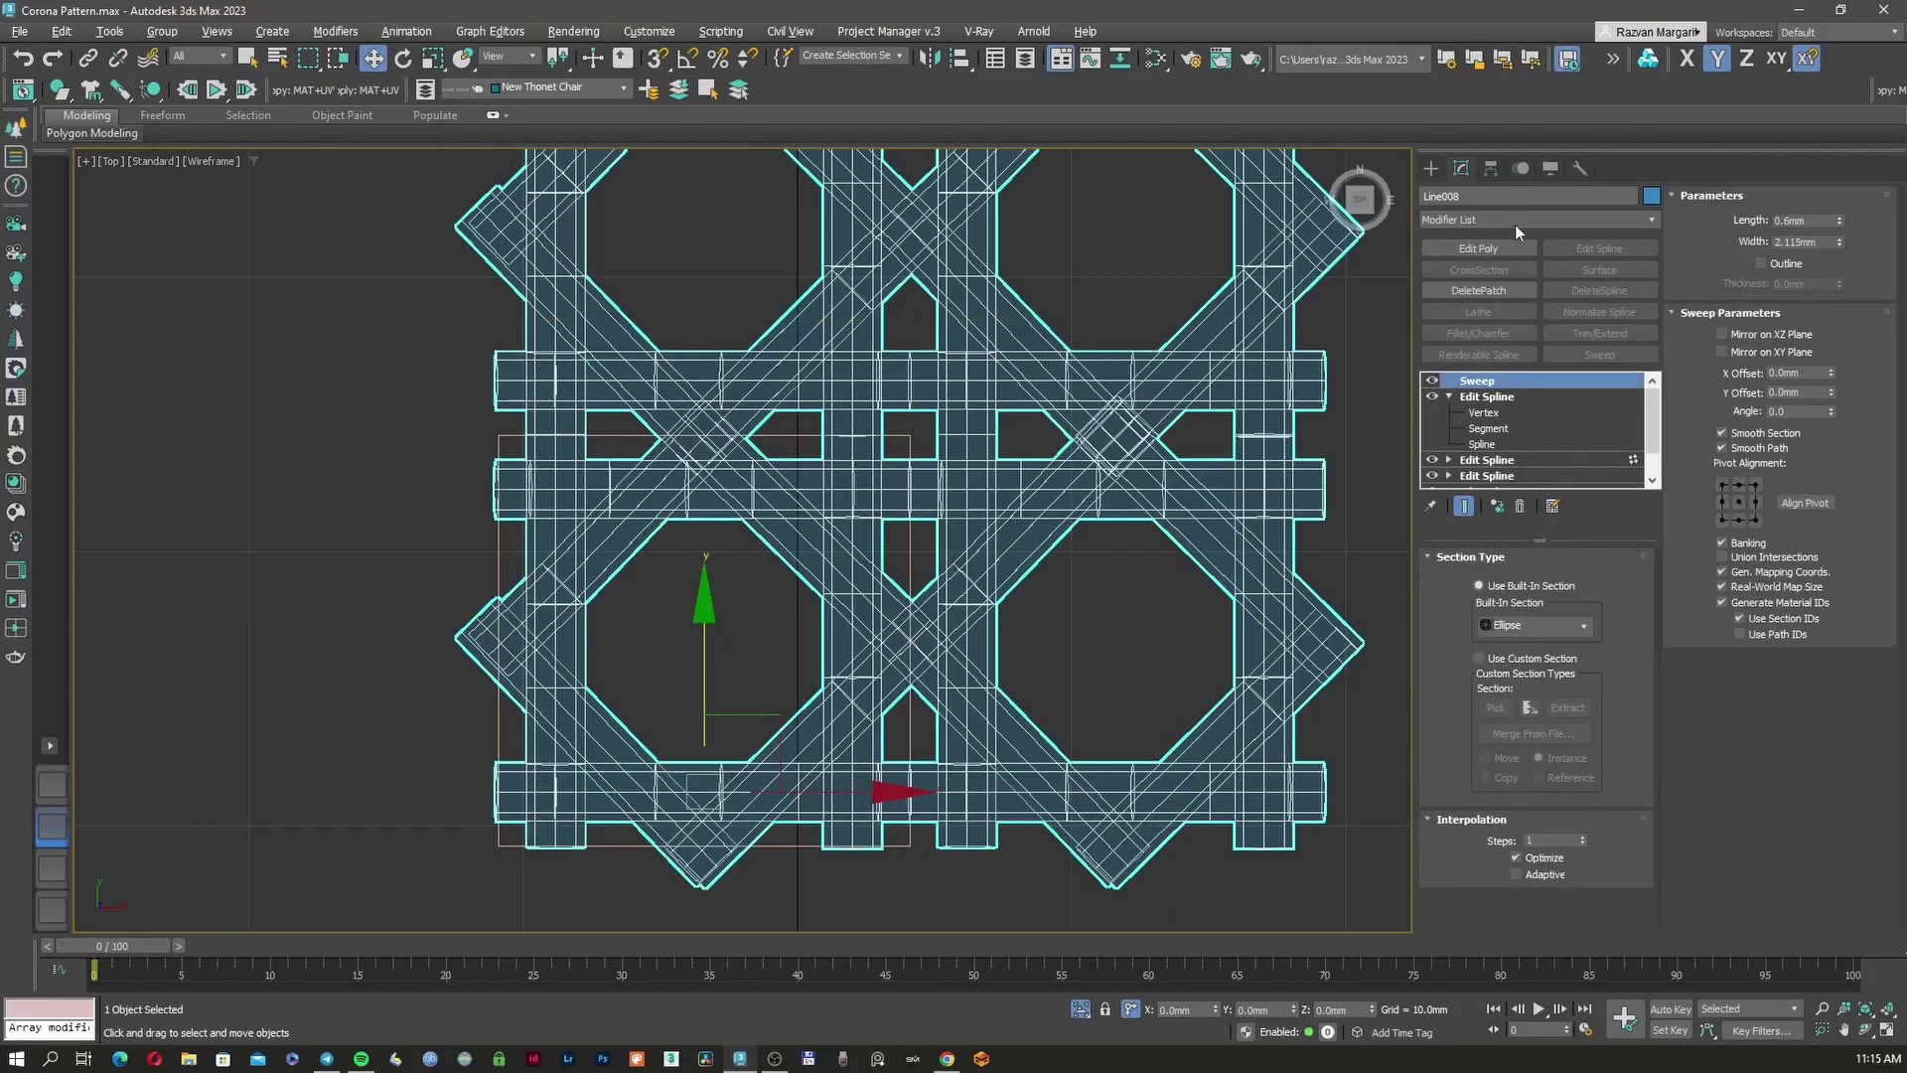
# Add a Slice modifier above the Sweep on the joined tiles and enable slicing along X
pyautogui.click(1516, 222)
pyautogui.write('slice')
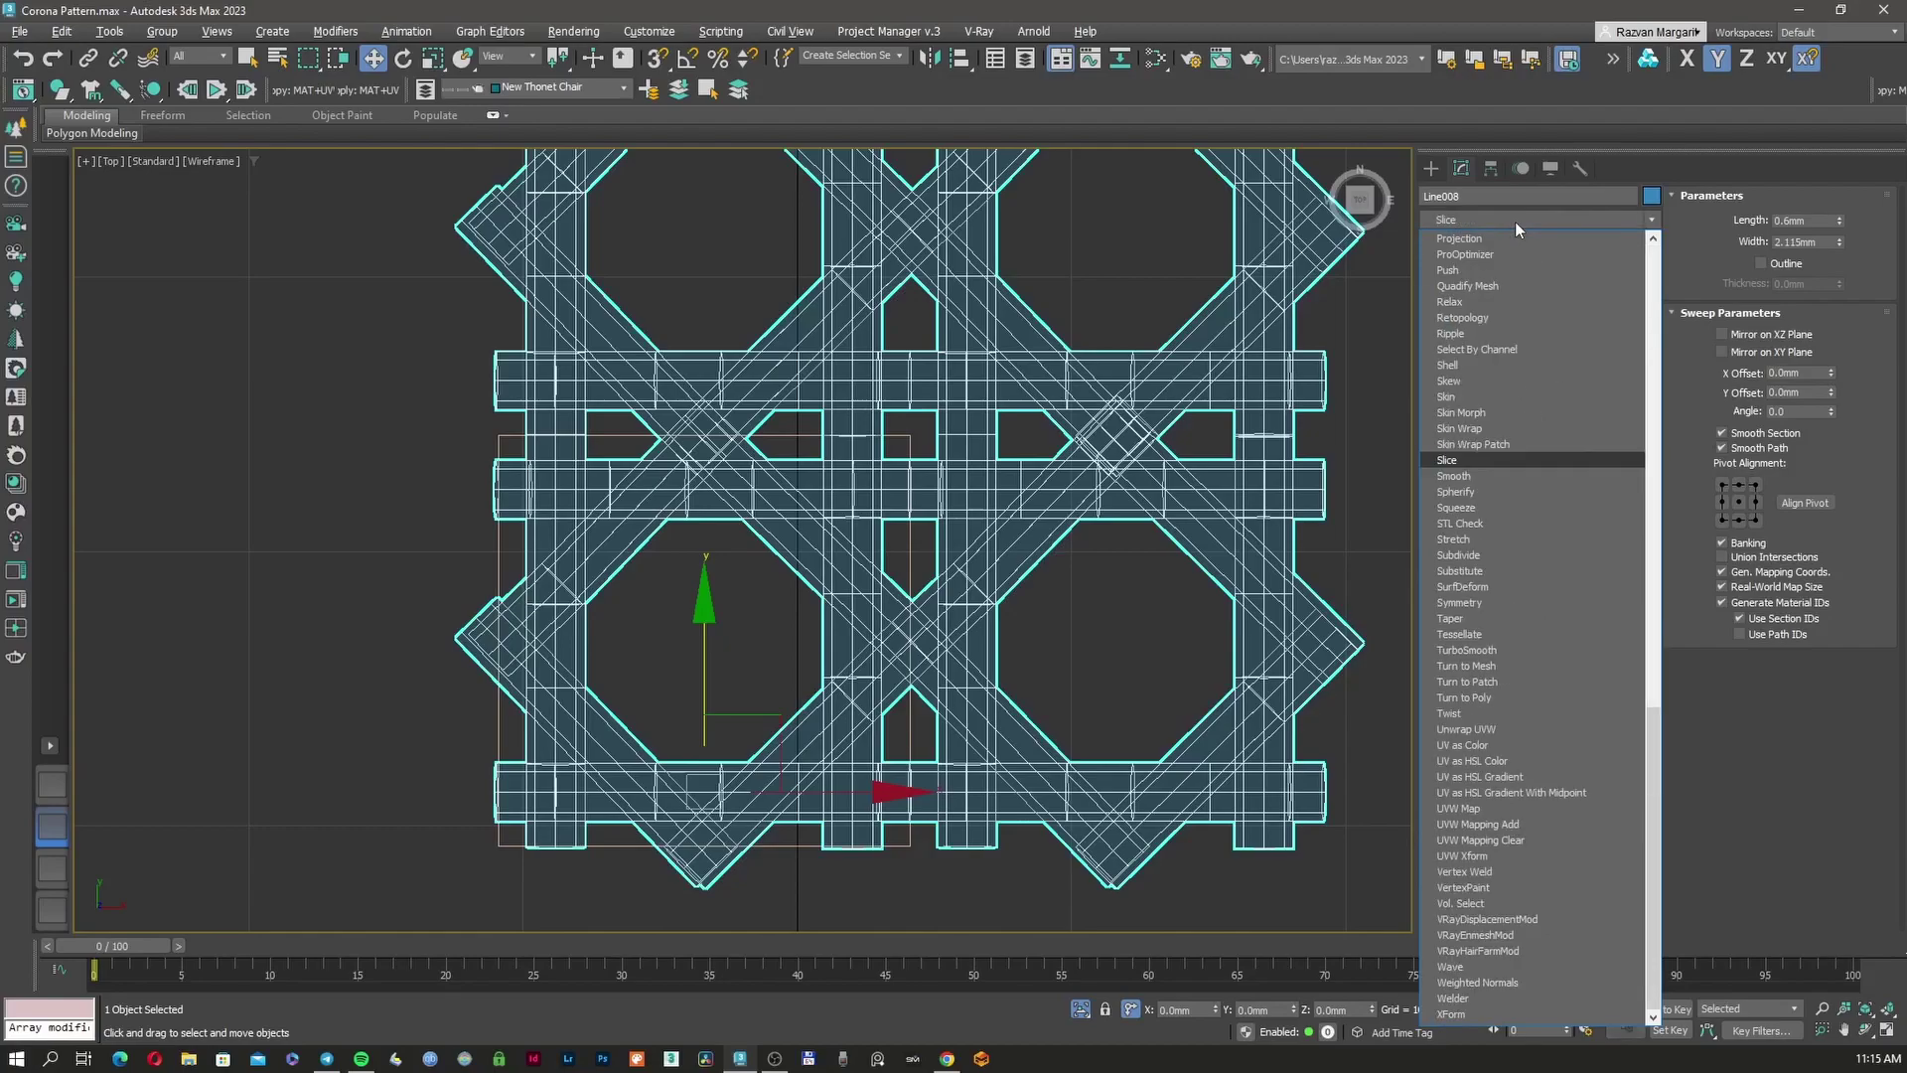
pyautogui.press('Return')
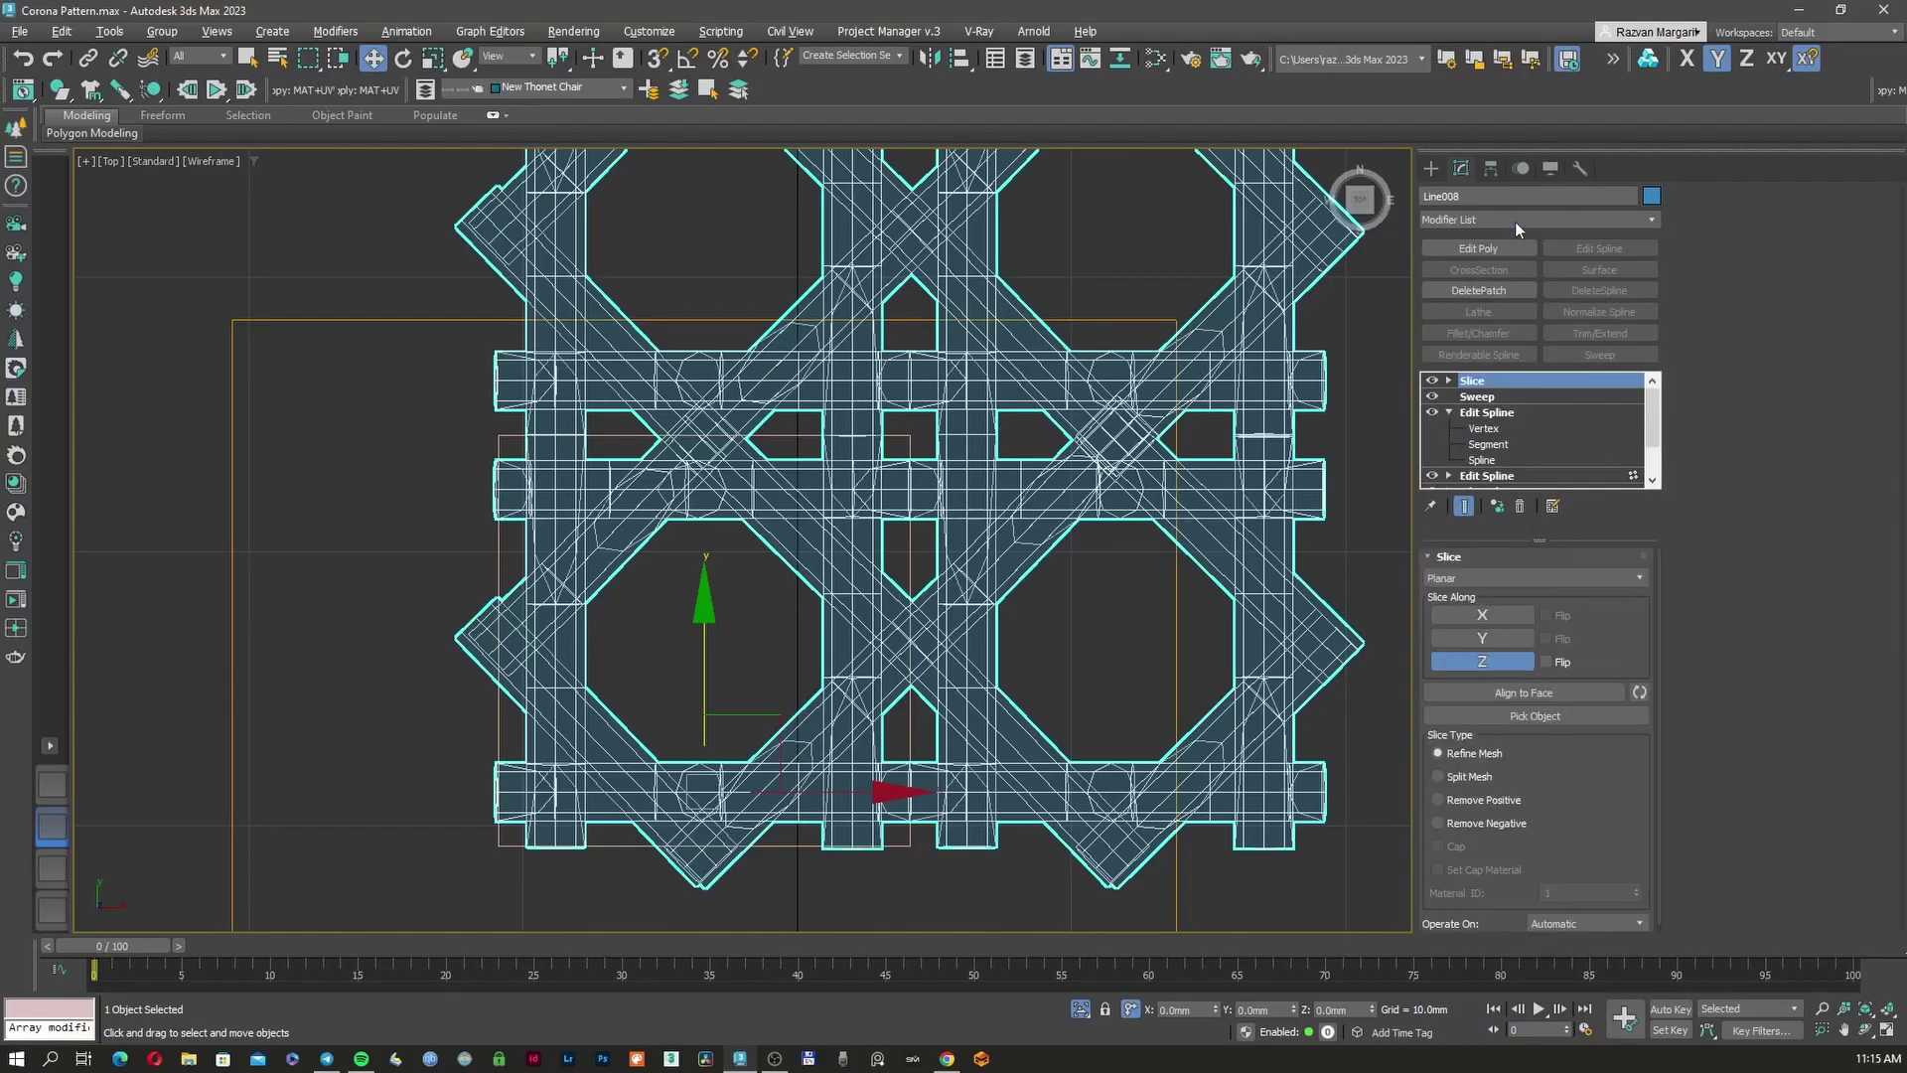
pyautogui.click(1527, 617)
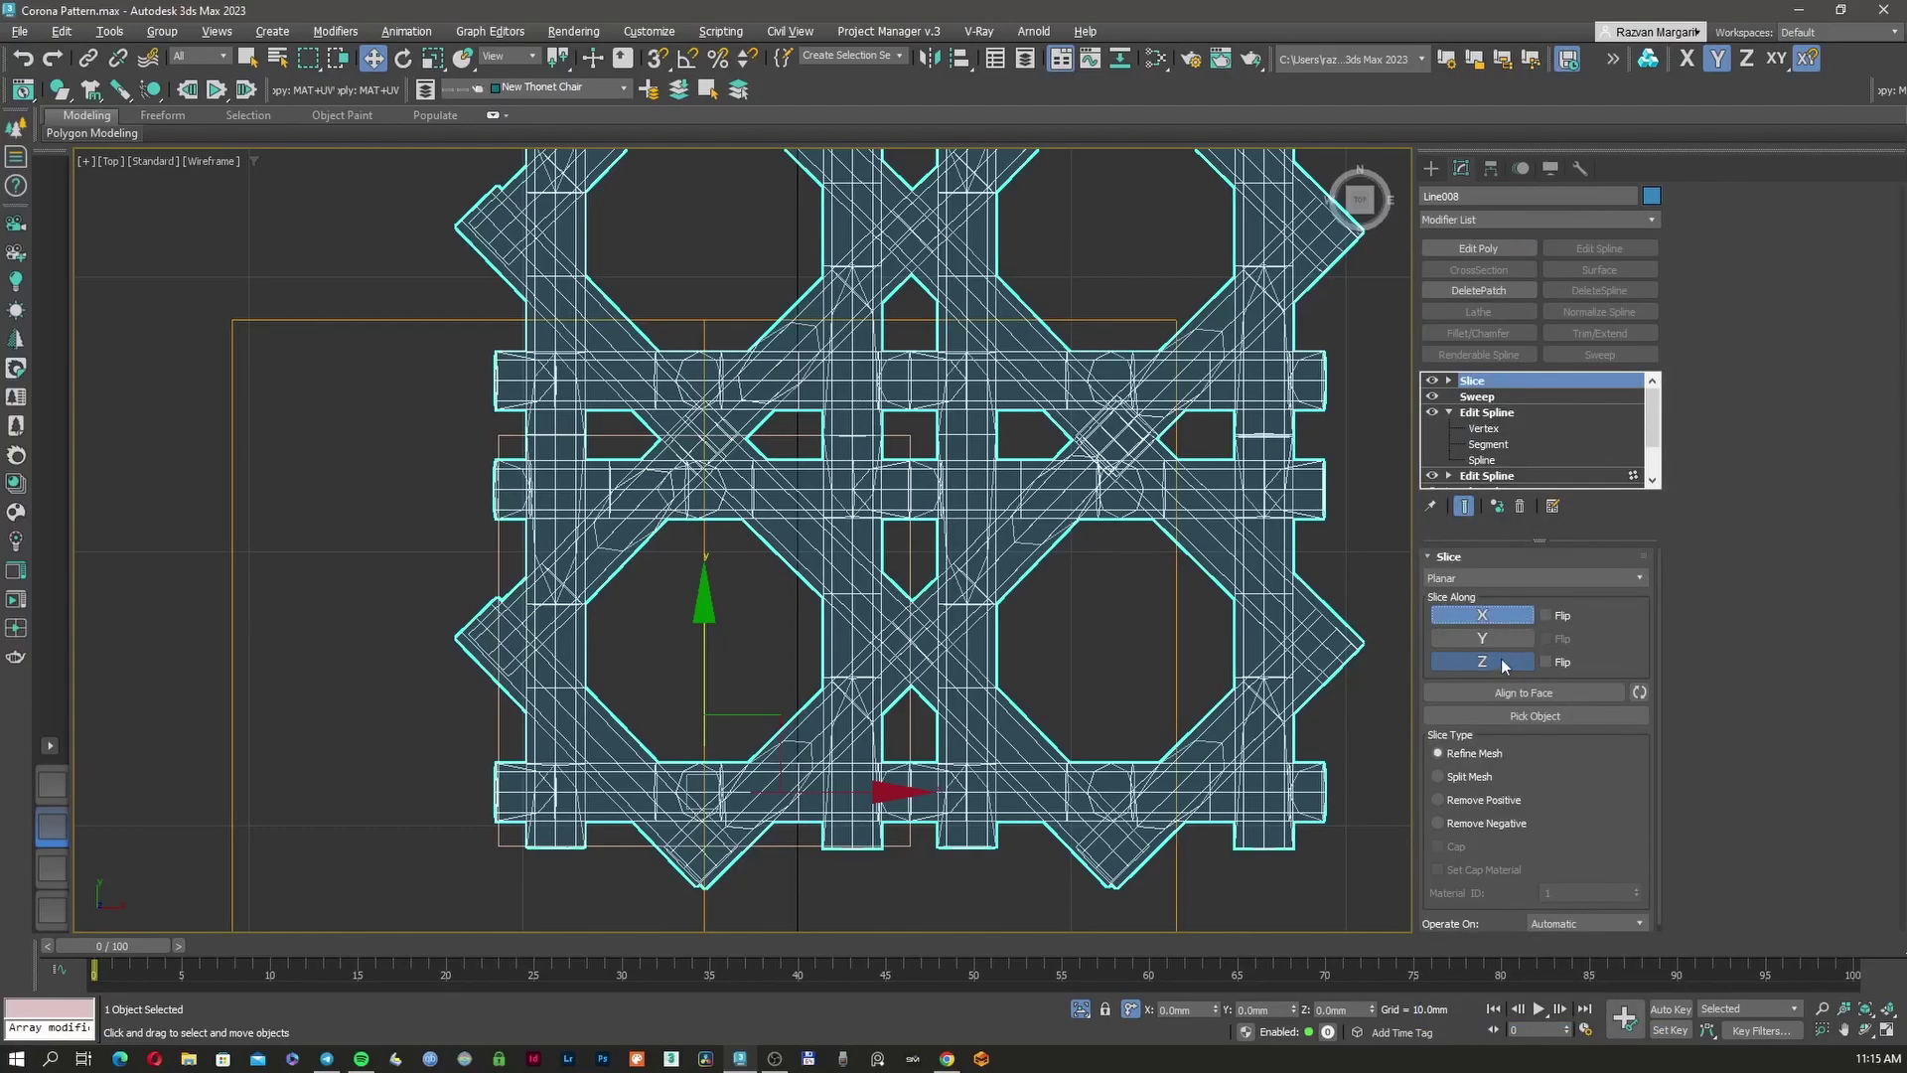
# Snap the slice plane to the left edge of the reference square and set the slice type to Remove Negative
pyautogui.click(1448, 381)
pyautogui.click(1490, 397)
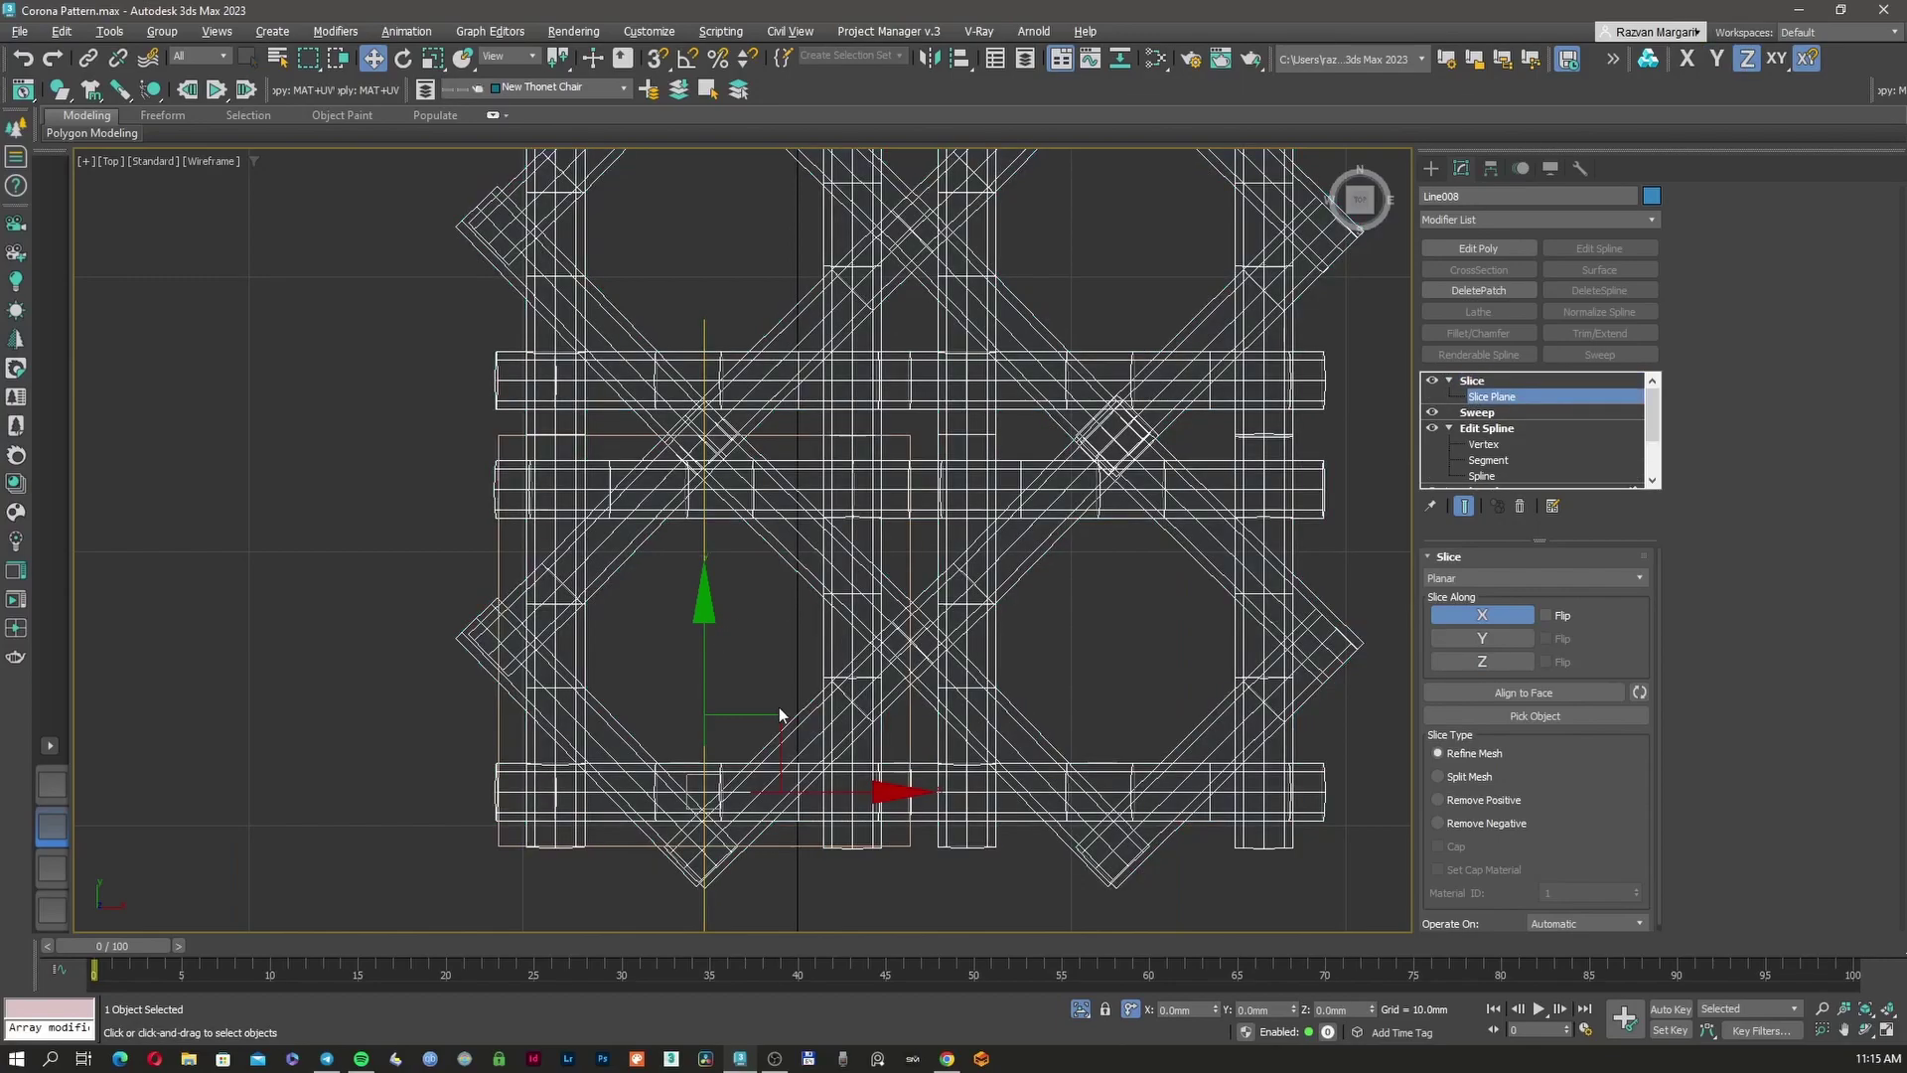
pyautogui.moveTo(780, 709); pyautogui.dragTo(819, 626, button='middle')
pyautogui.click(657, 58)
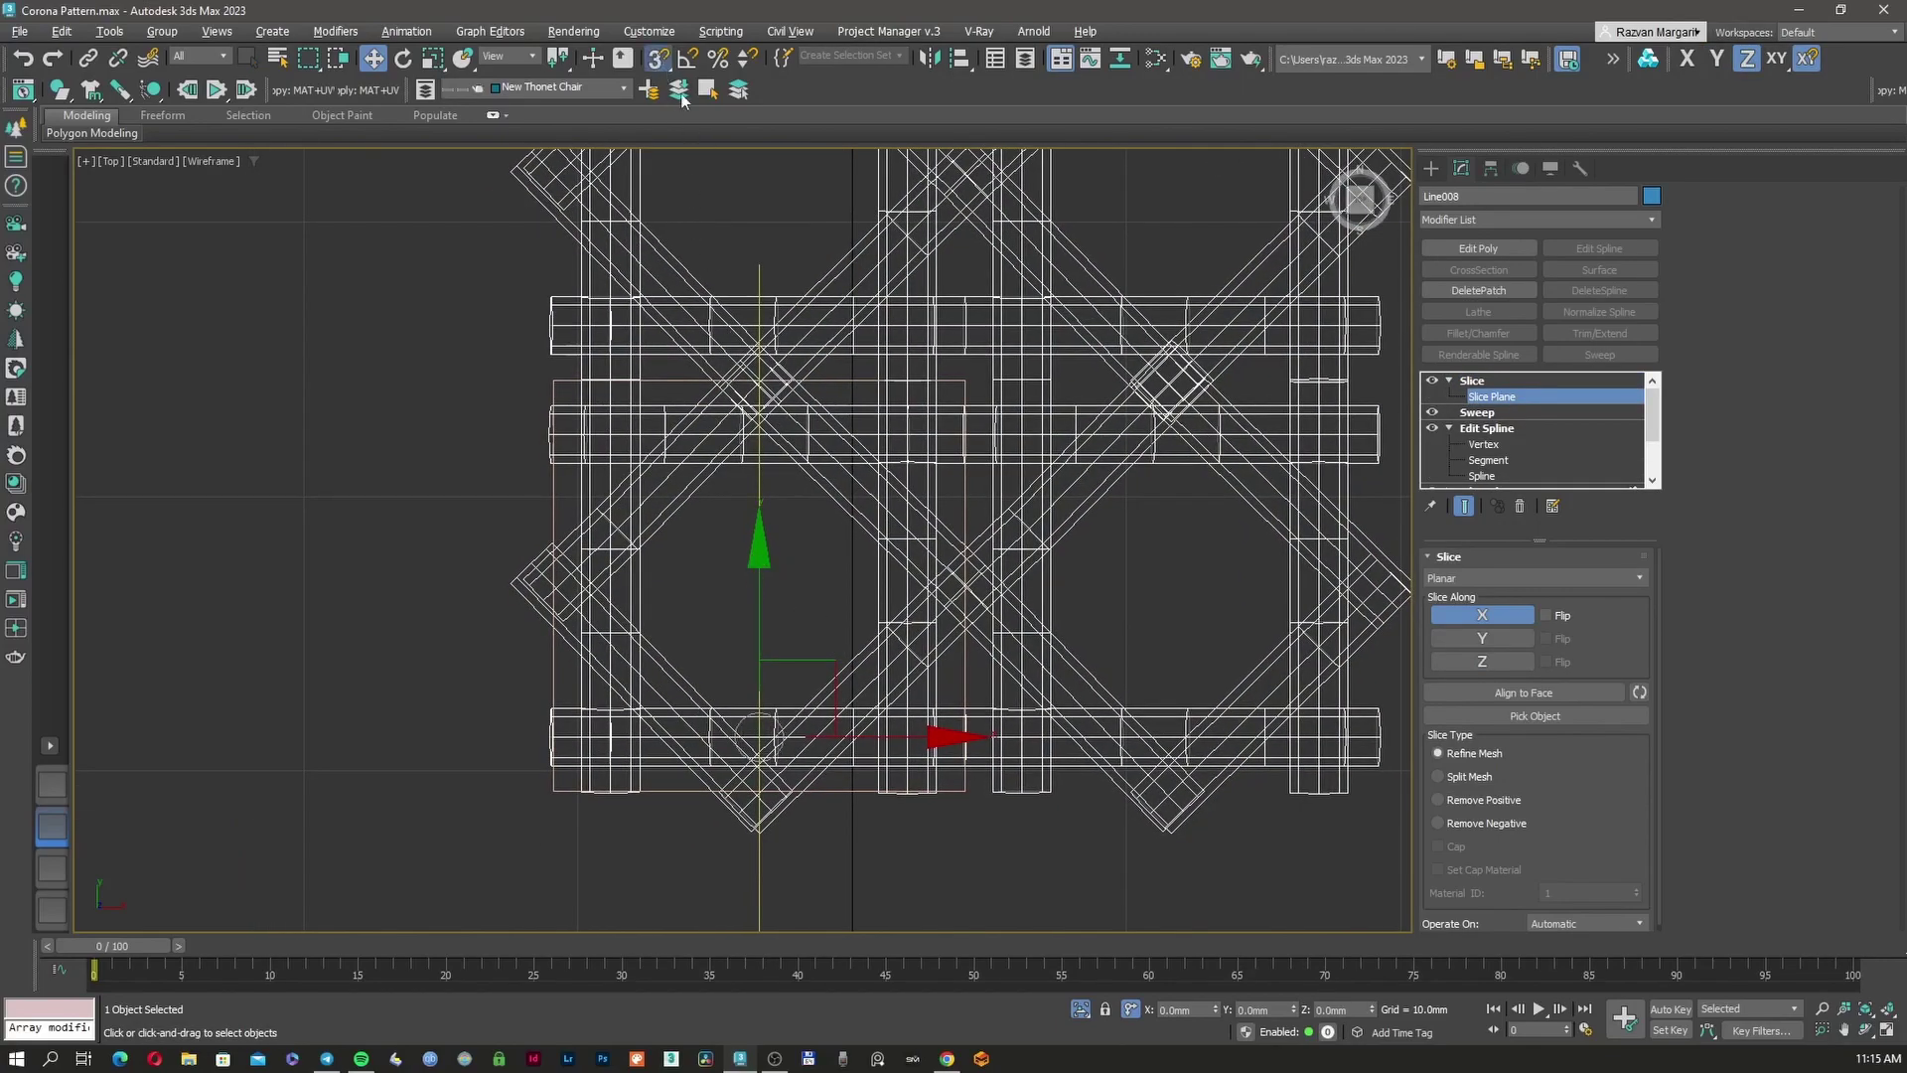
pyautogui.moveTo(759, 735); pyautogui.dragTo(556, 388)
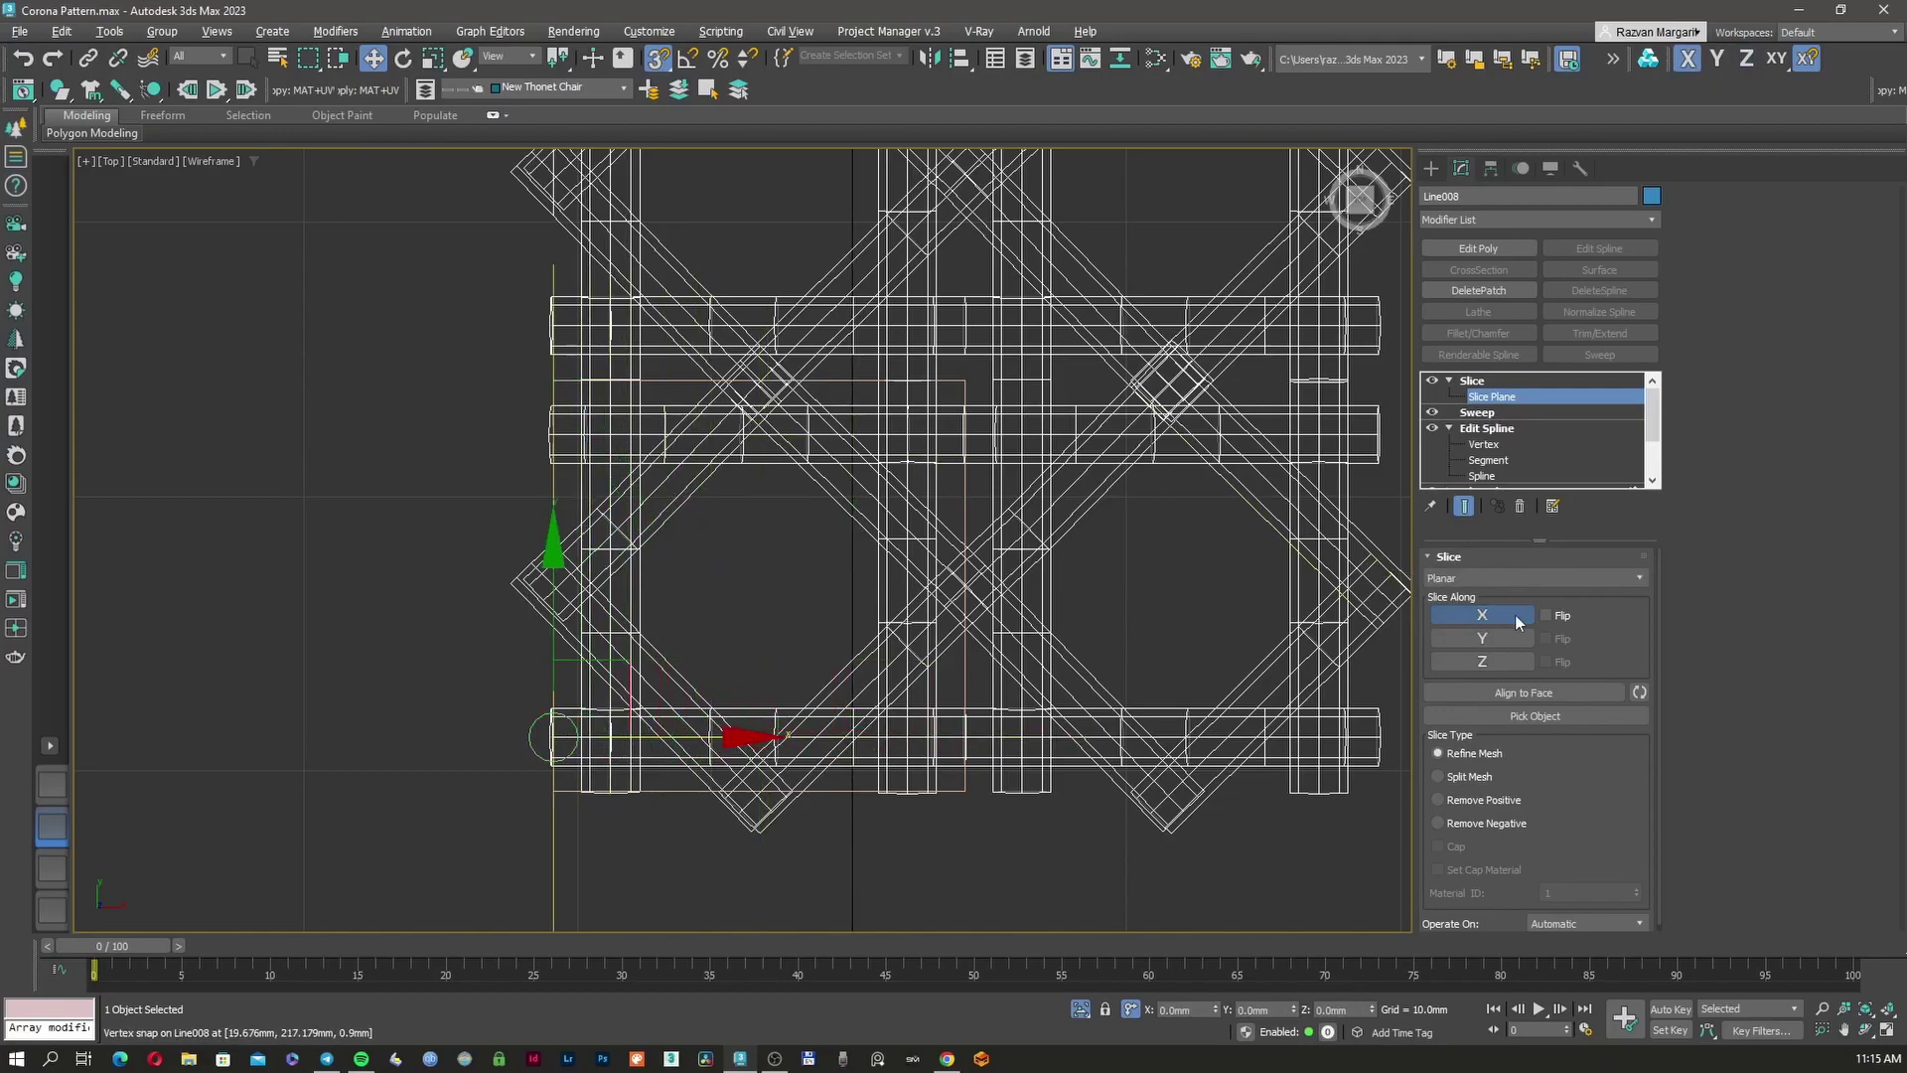
pyautogui.click(1480, 798)
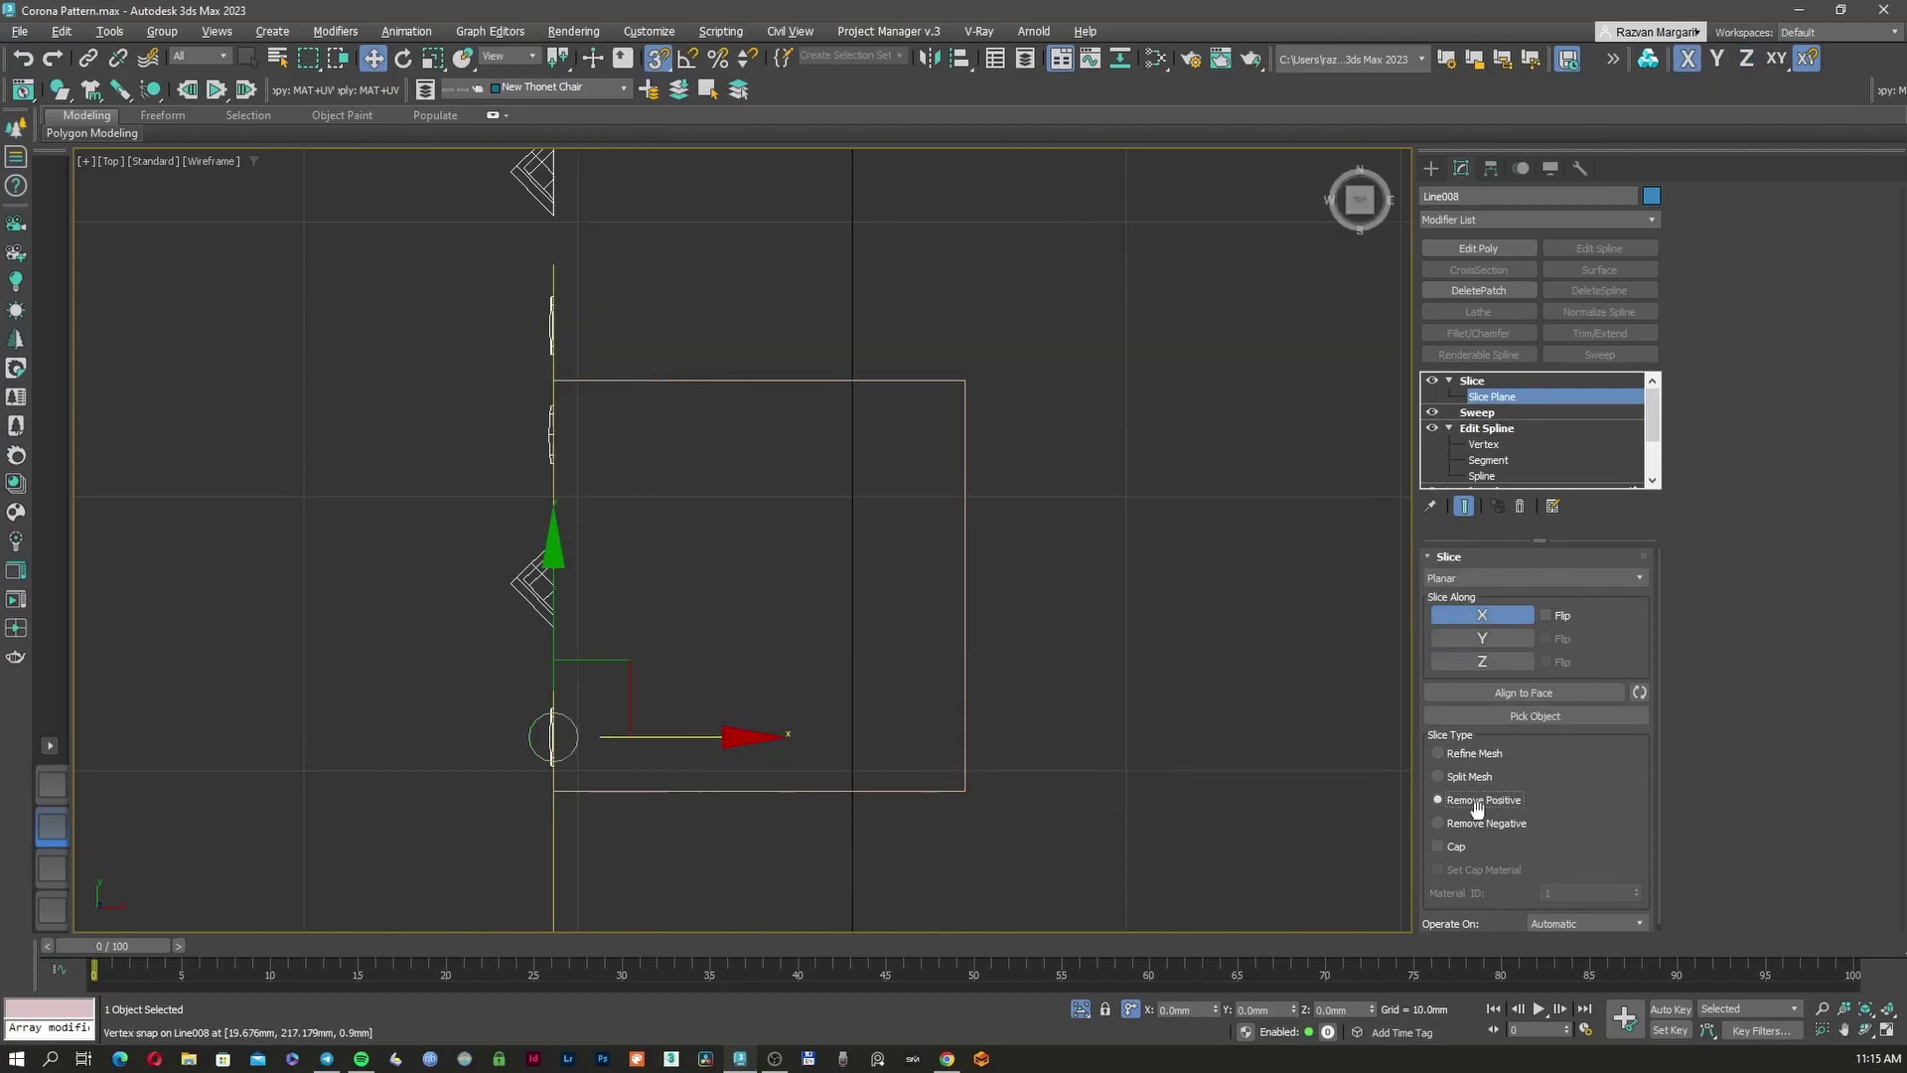
pyautogui.click(1476, 820)
# Copy and paste the Slice modifier, and snap the copy's slice plane to the right edge of the reference square
pyautogui.rightClick(1477, 379)
pyautogui.click(1524, 460)
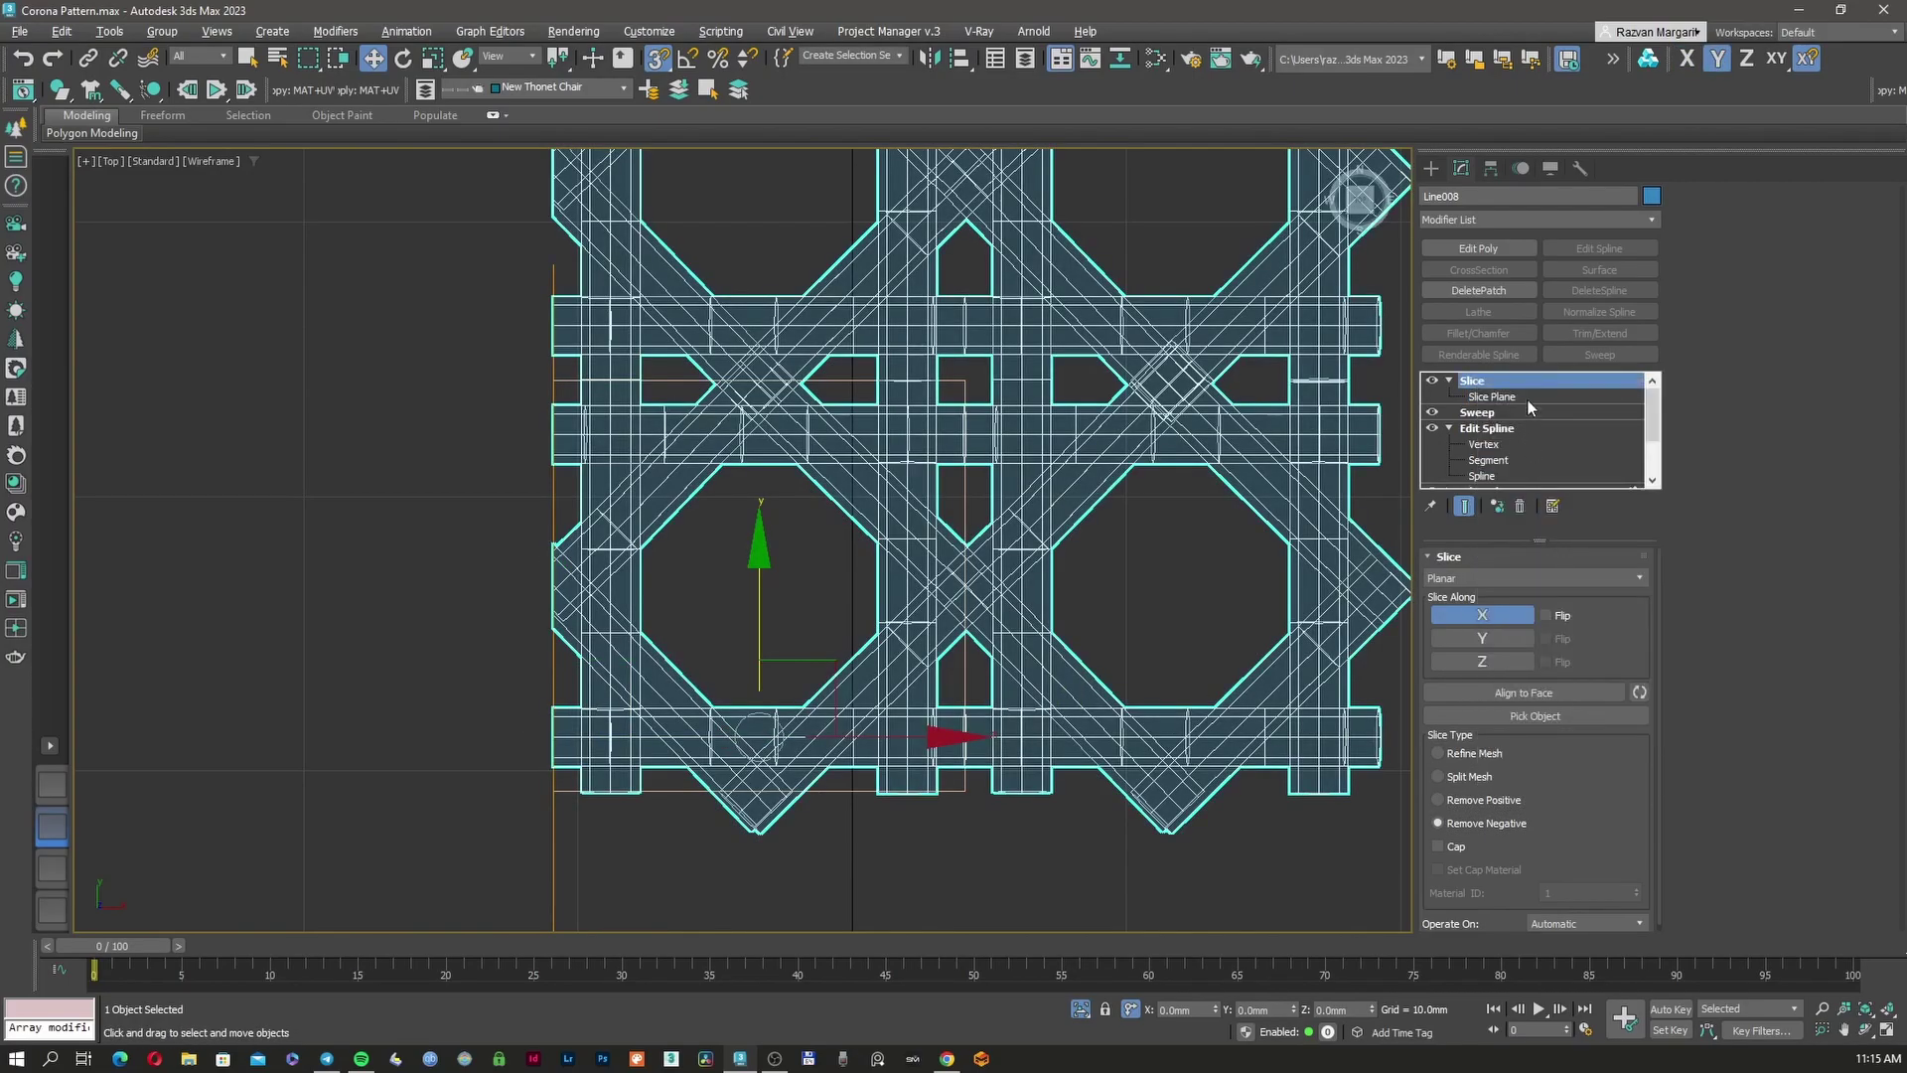
pyautogui.rightClick(1527, 379)
pyautogui.click(1571, 479)
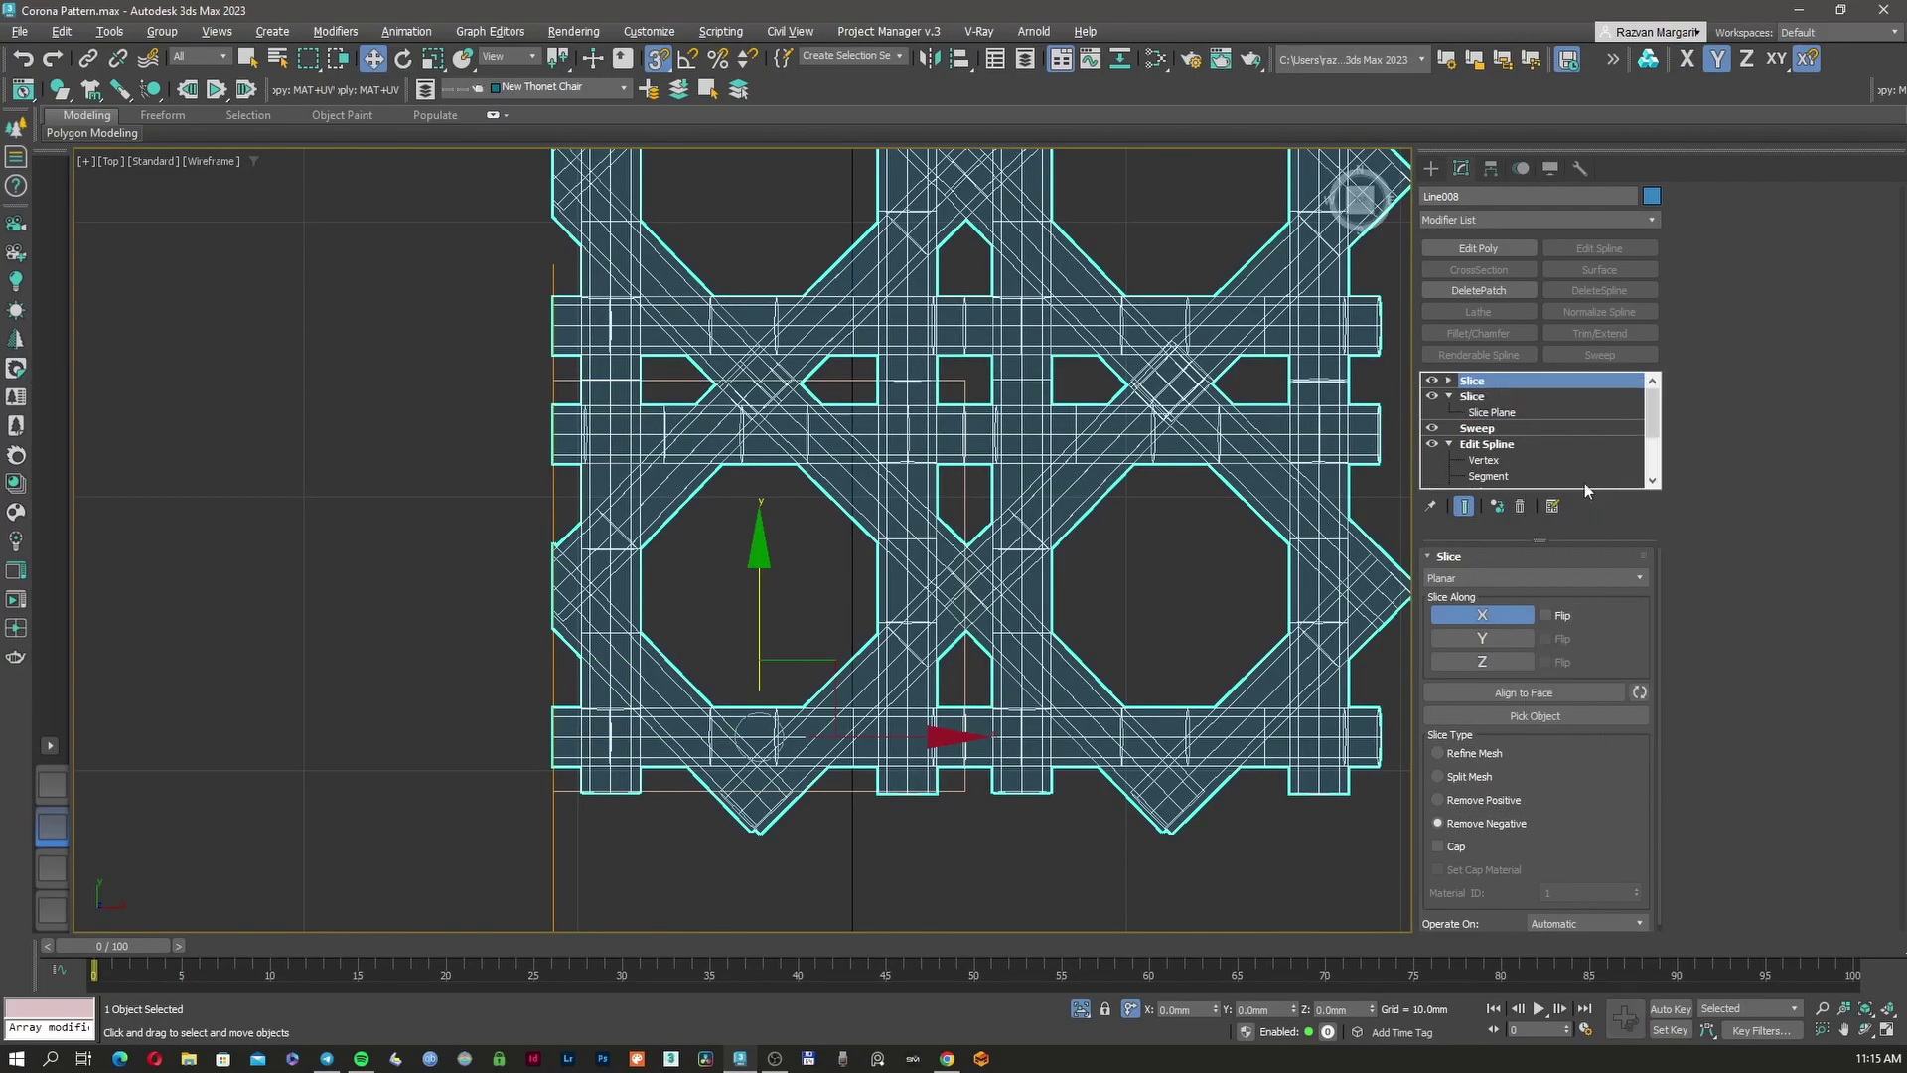
pyautogui.click(1492, 397)
pyautogui.moveTo(672, 732); pyautogui.dragTo(975, 382)
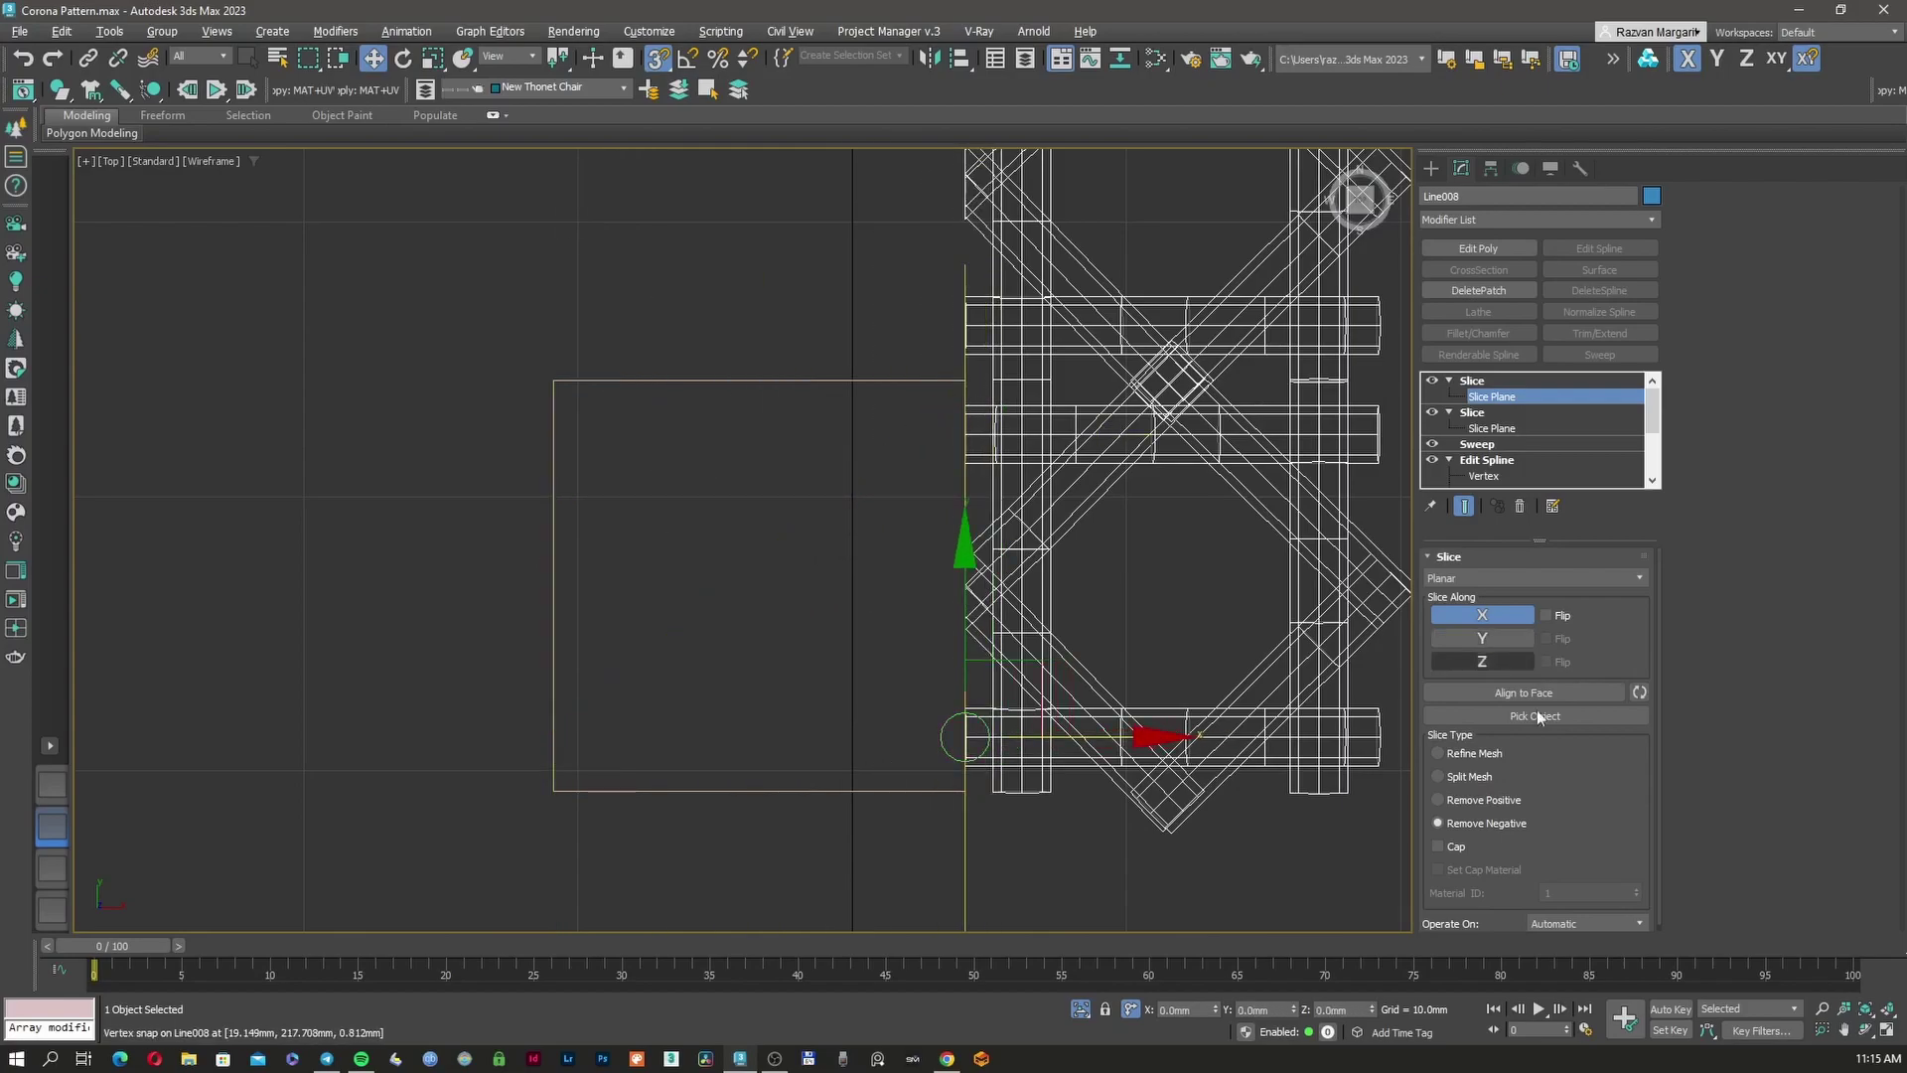
# Set the right-edge slice to Remove Positive, then duplicate the modifier and align its slice plane horizontally with the reference square's top edge
pyautogui.click(1485, 800)
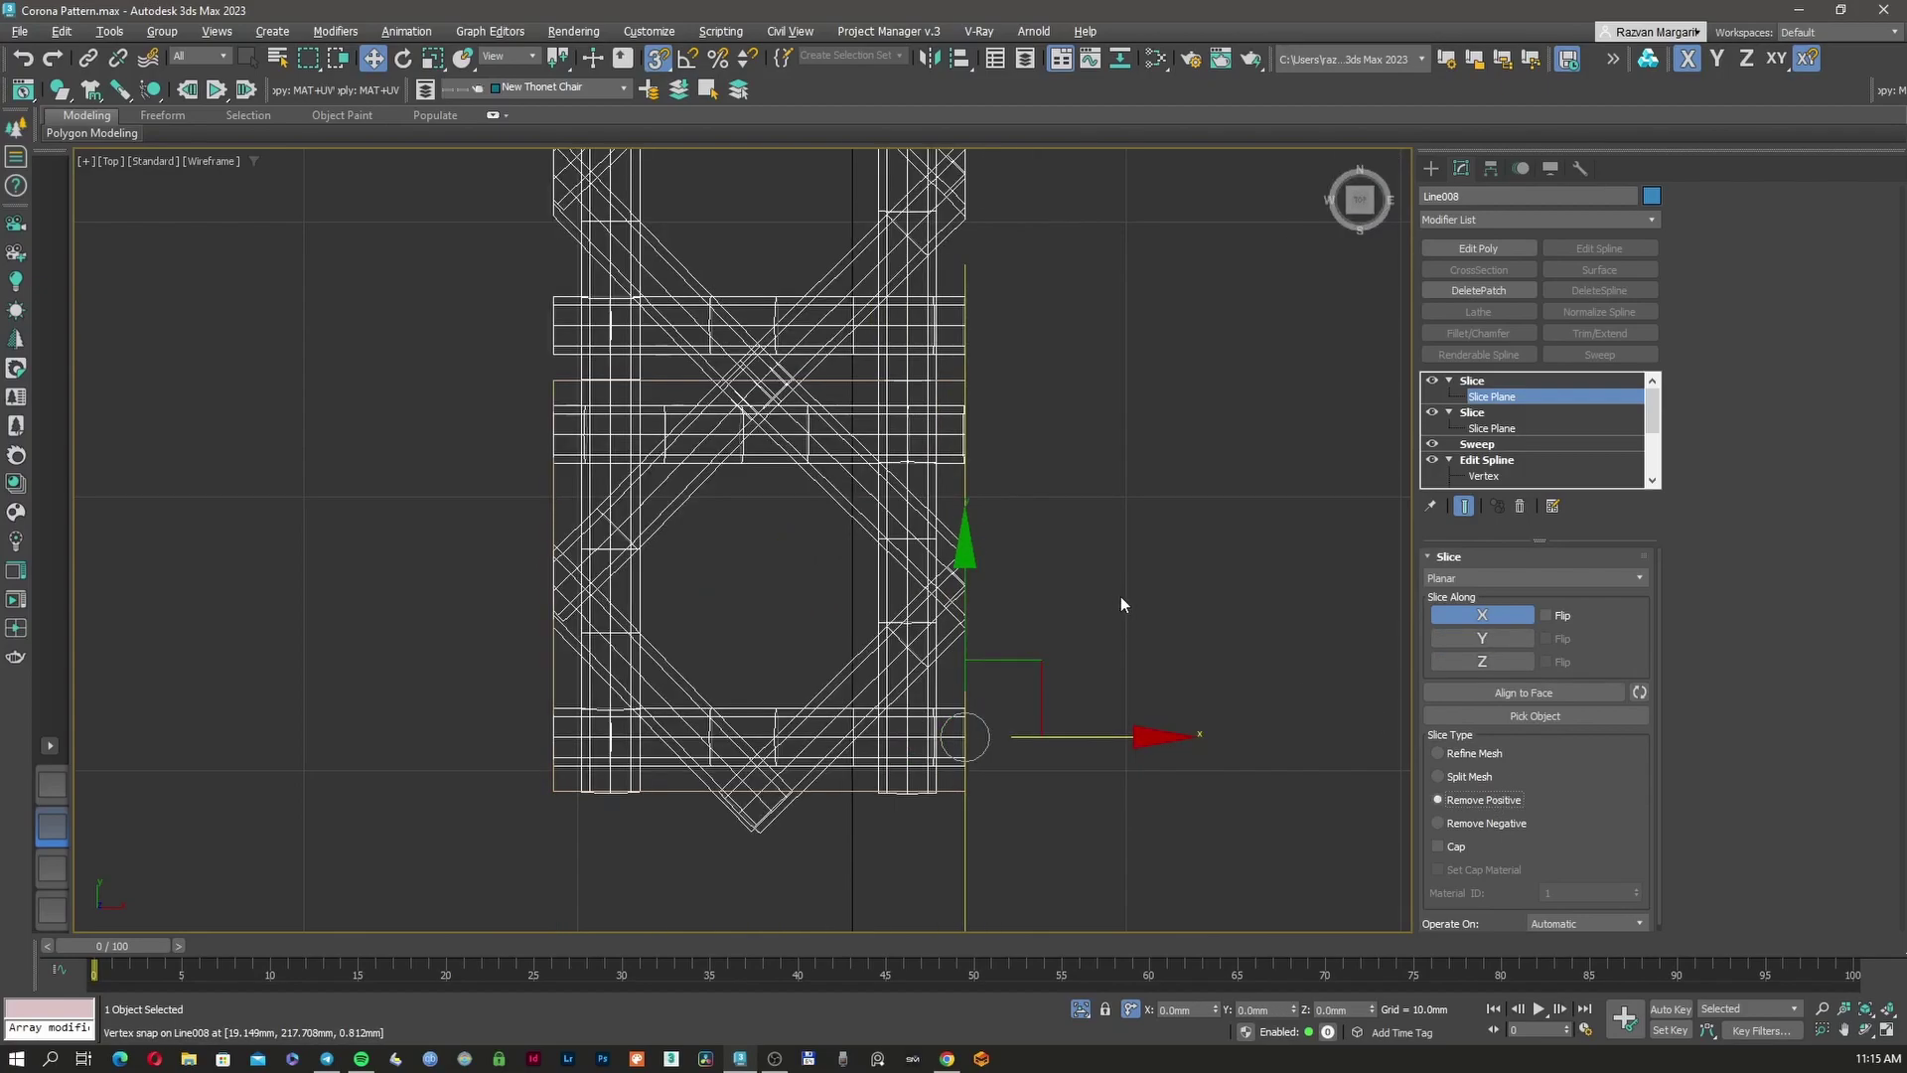
pyautogui.click(1483, 382)
pyautogui.hotkey('ctrl', 'c')
pyautogui.hotkey('ctrl', 'v')
pyautogui.press('1')
pyautogui.moveTo(965, 630); pyautogui.dragTo(969, 383)
pyautogui.rightClick(978, 392)
pyautogui.click(1028, 429)
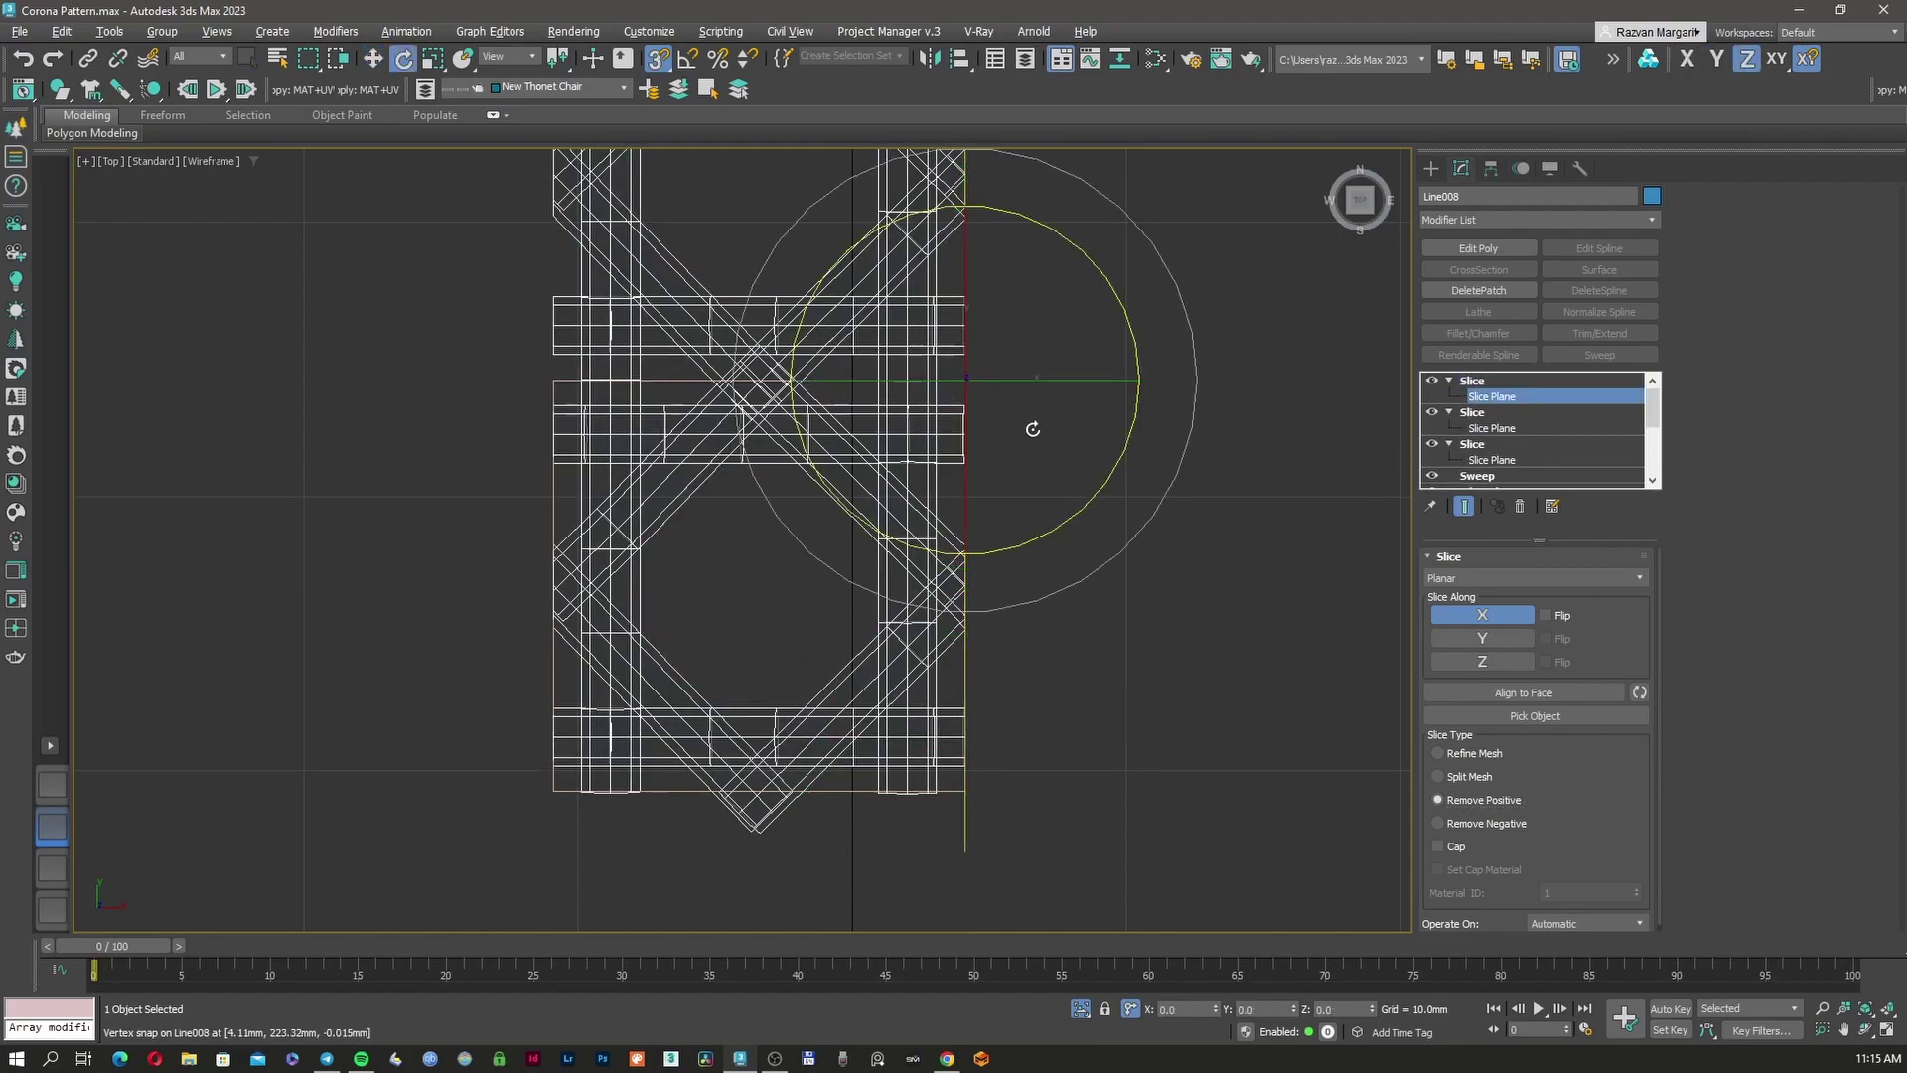
pyautogui.moveTo(1080, 511); pyautogui.dragTo(1143, 884)
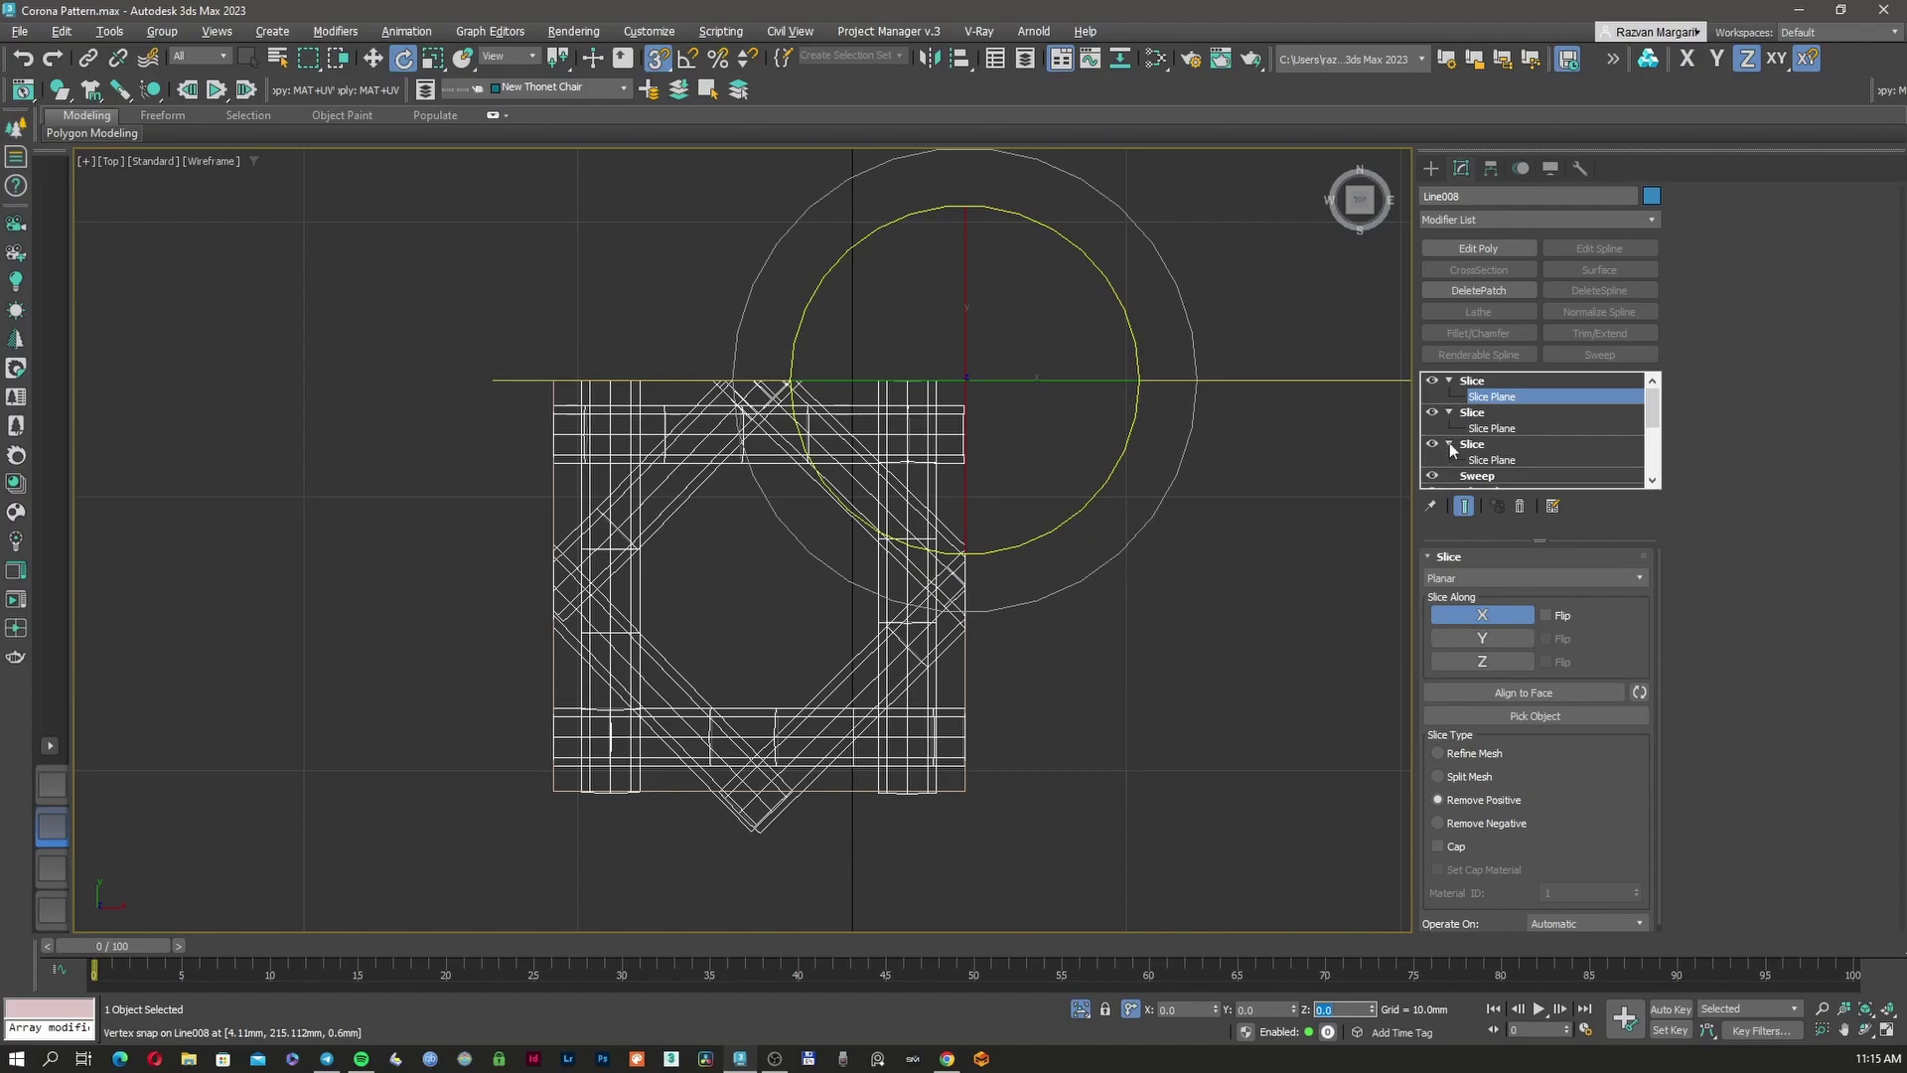
# Copy and paste the top-edge Slice, snap the copy's plane to the square's bottom edge, and set it to Remove Negative
pyautogui.click(1490, 381)
pyautogui.rightClick(1488, 380)
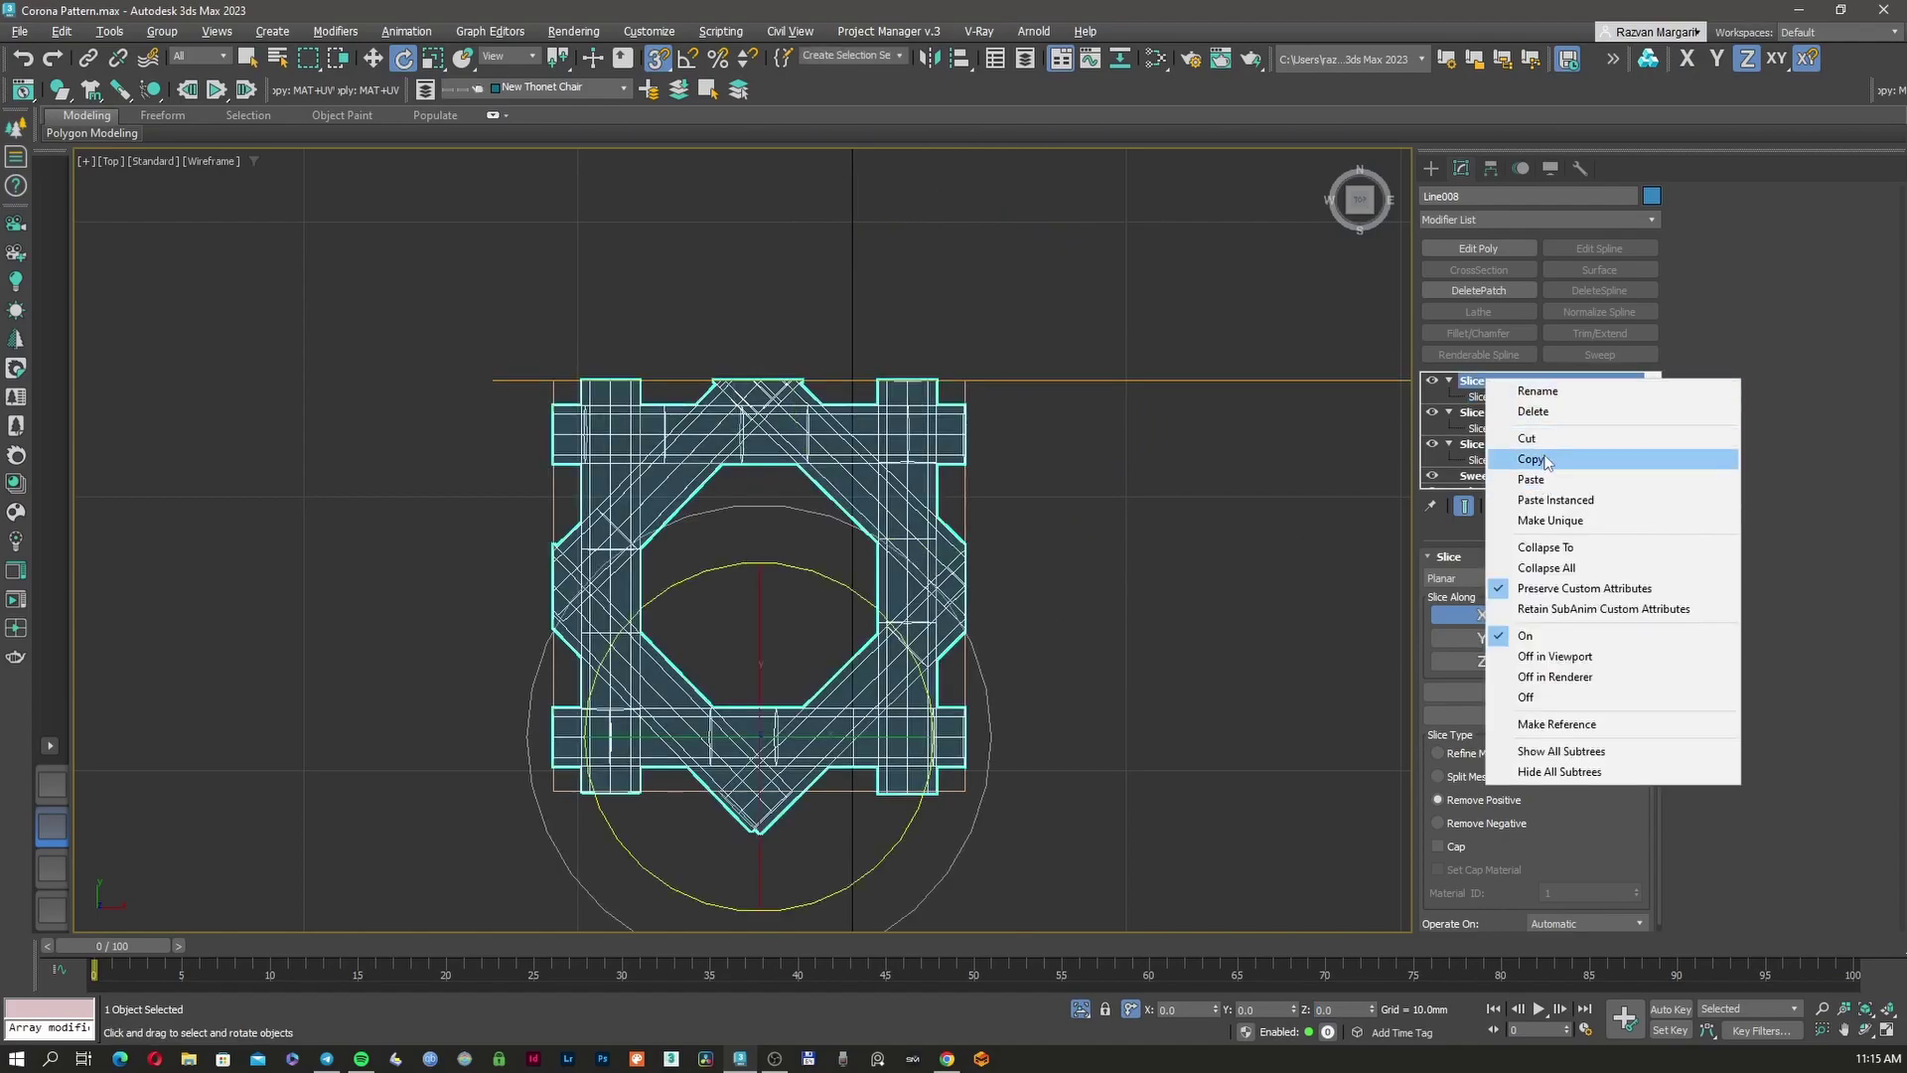
pyautogui.click(1542, 460)
pyautogui.rightClick(1528, 390)
pyautogui.click(1606, 484)
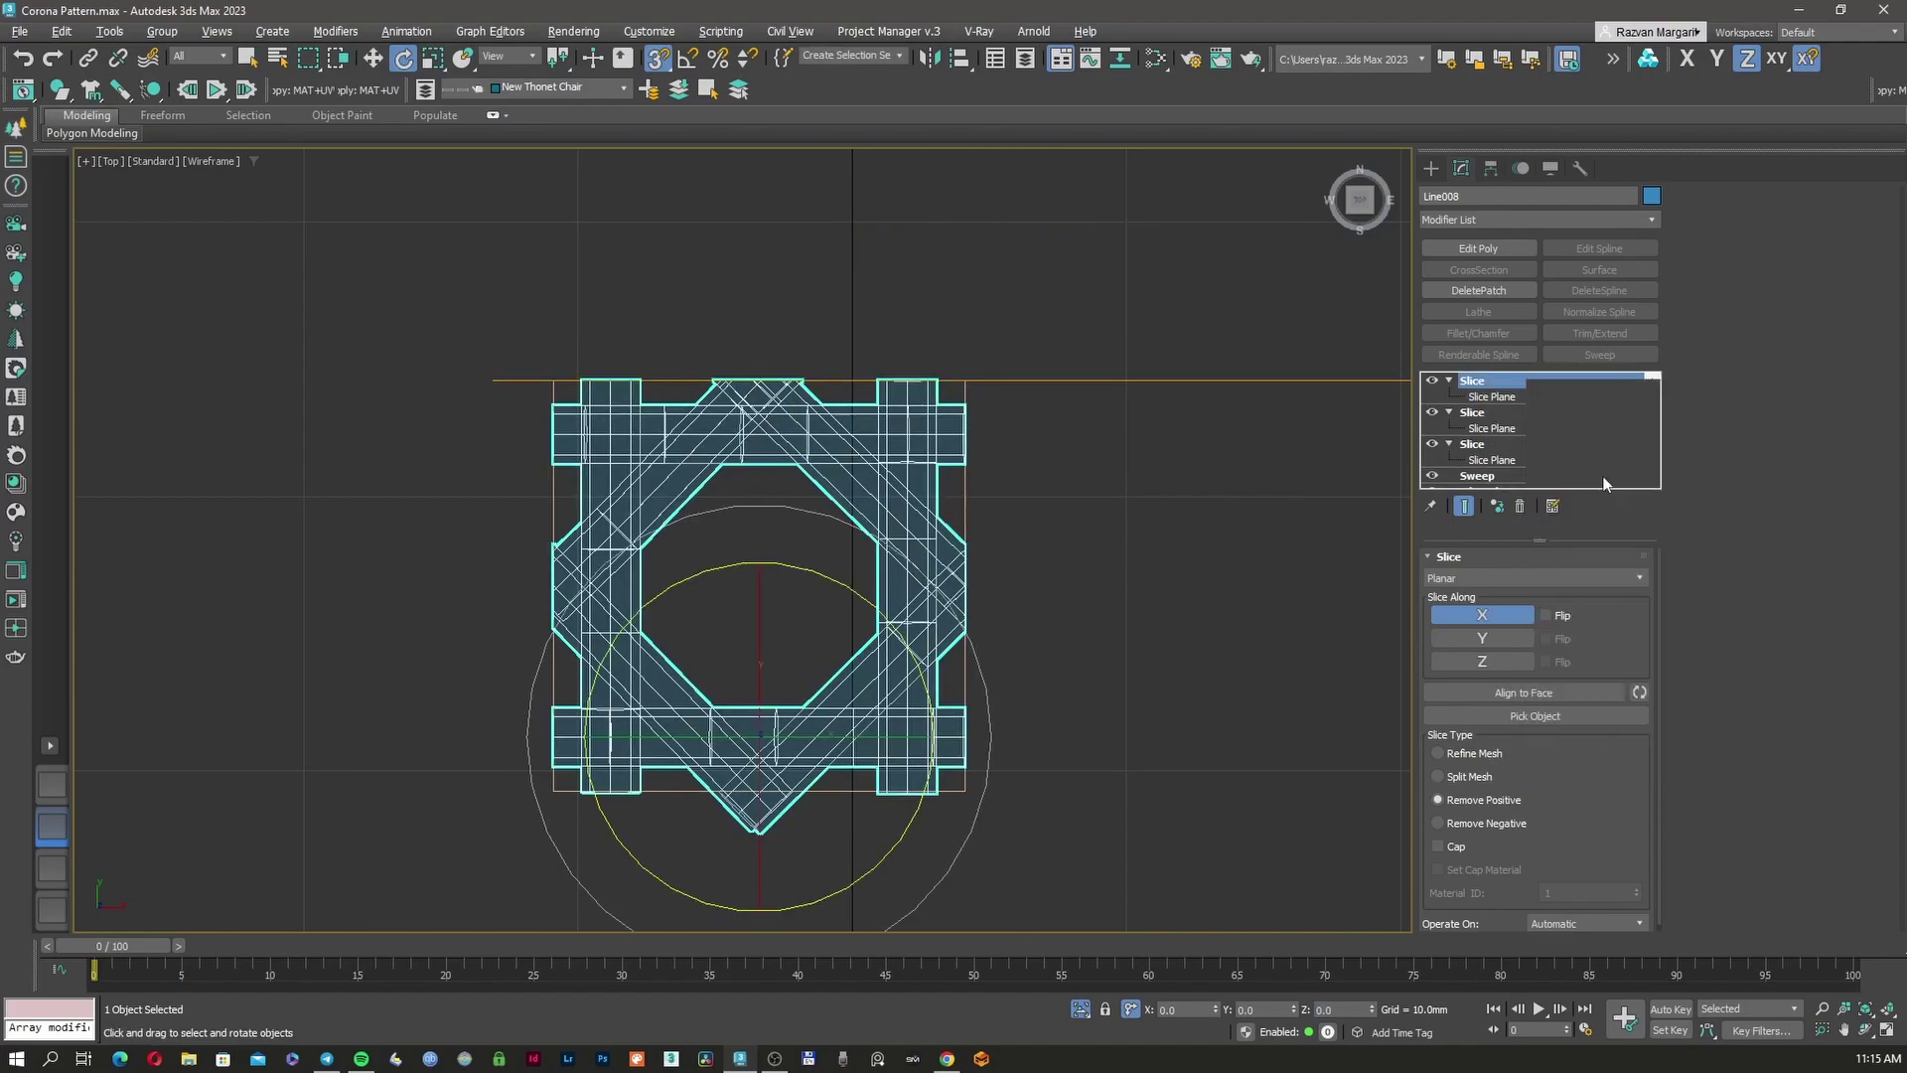
pyautogui.click(1449, 382)
pyautogui.click(1487, 397)
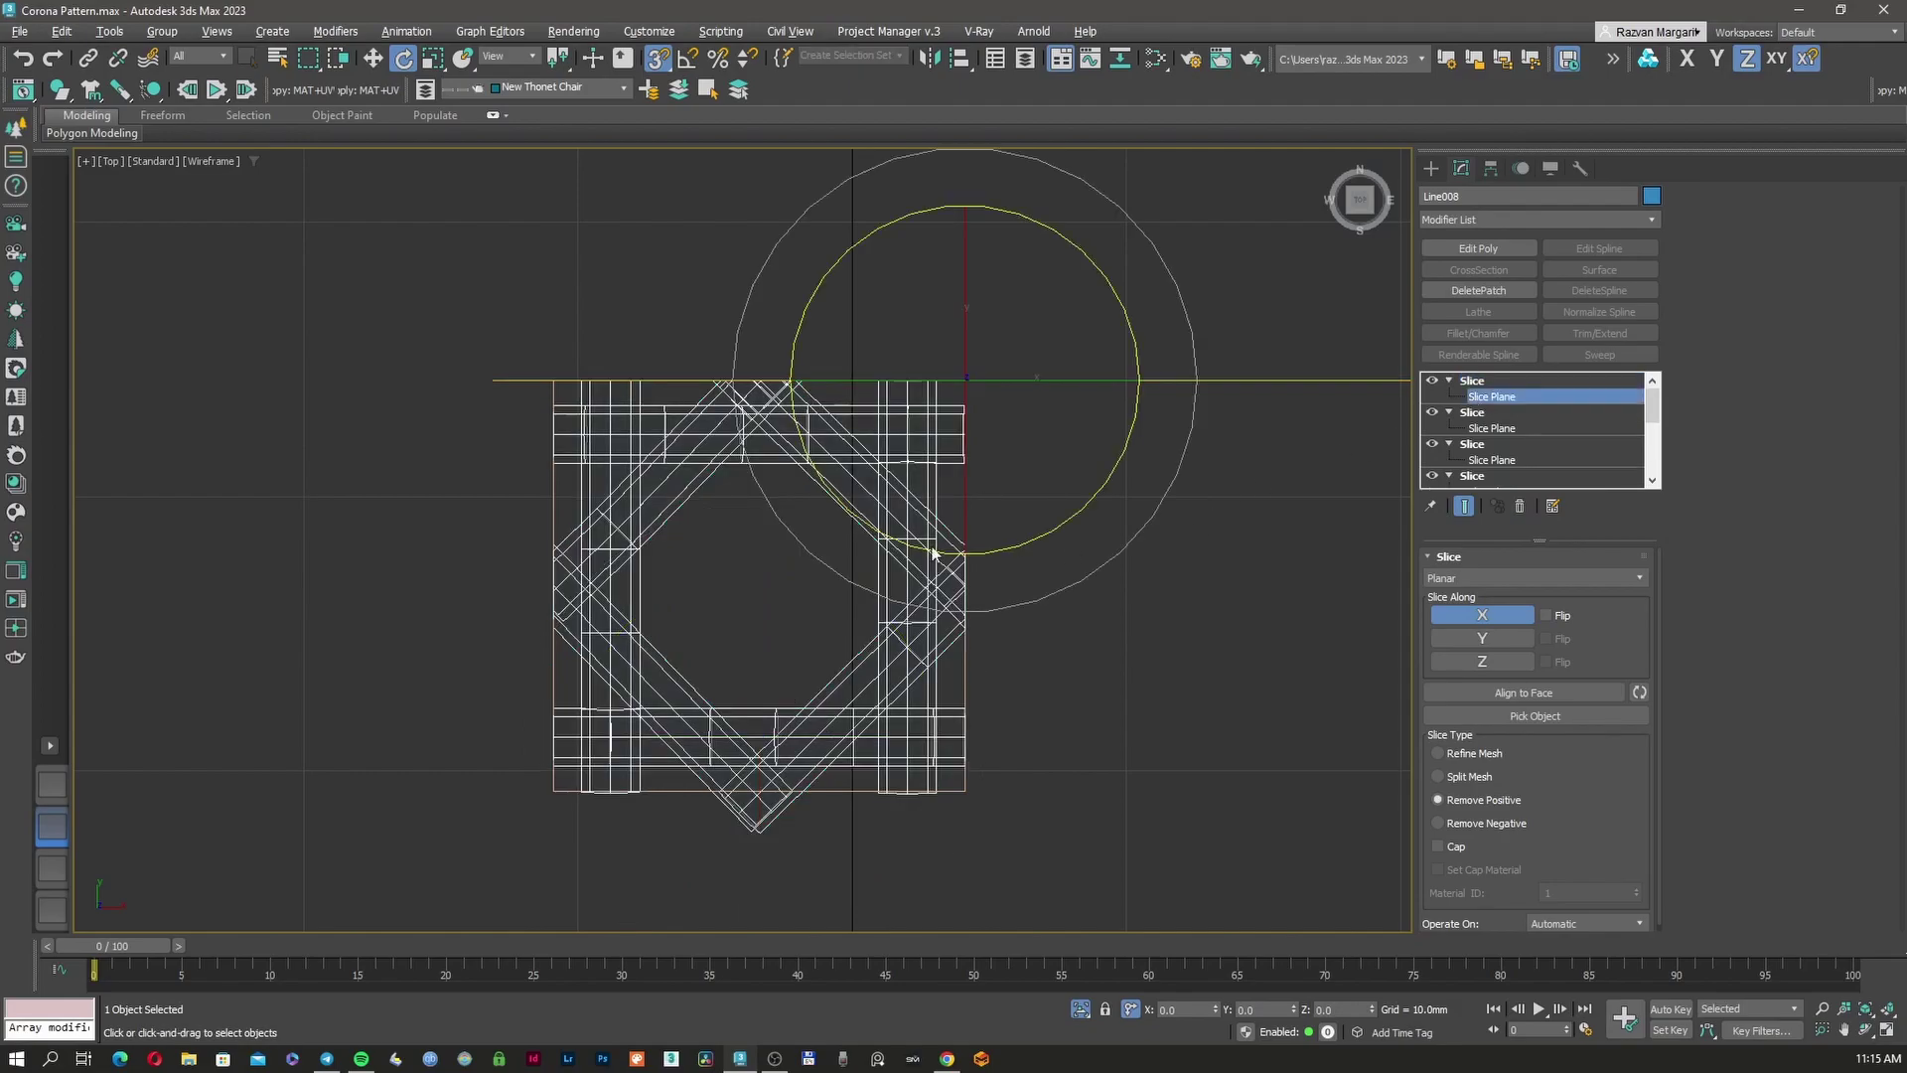
pyautogui.rightClick(974, 409)
pyautogui.click(992, 426)
pyautogui.moveTo(969, 265); pyautogui.dragTo(969, 785)
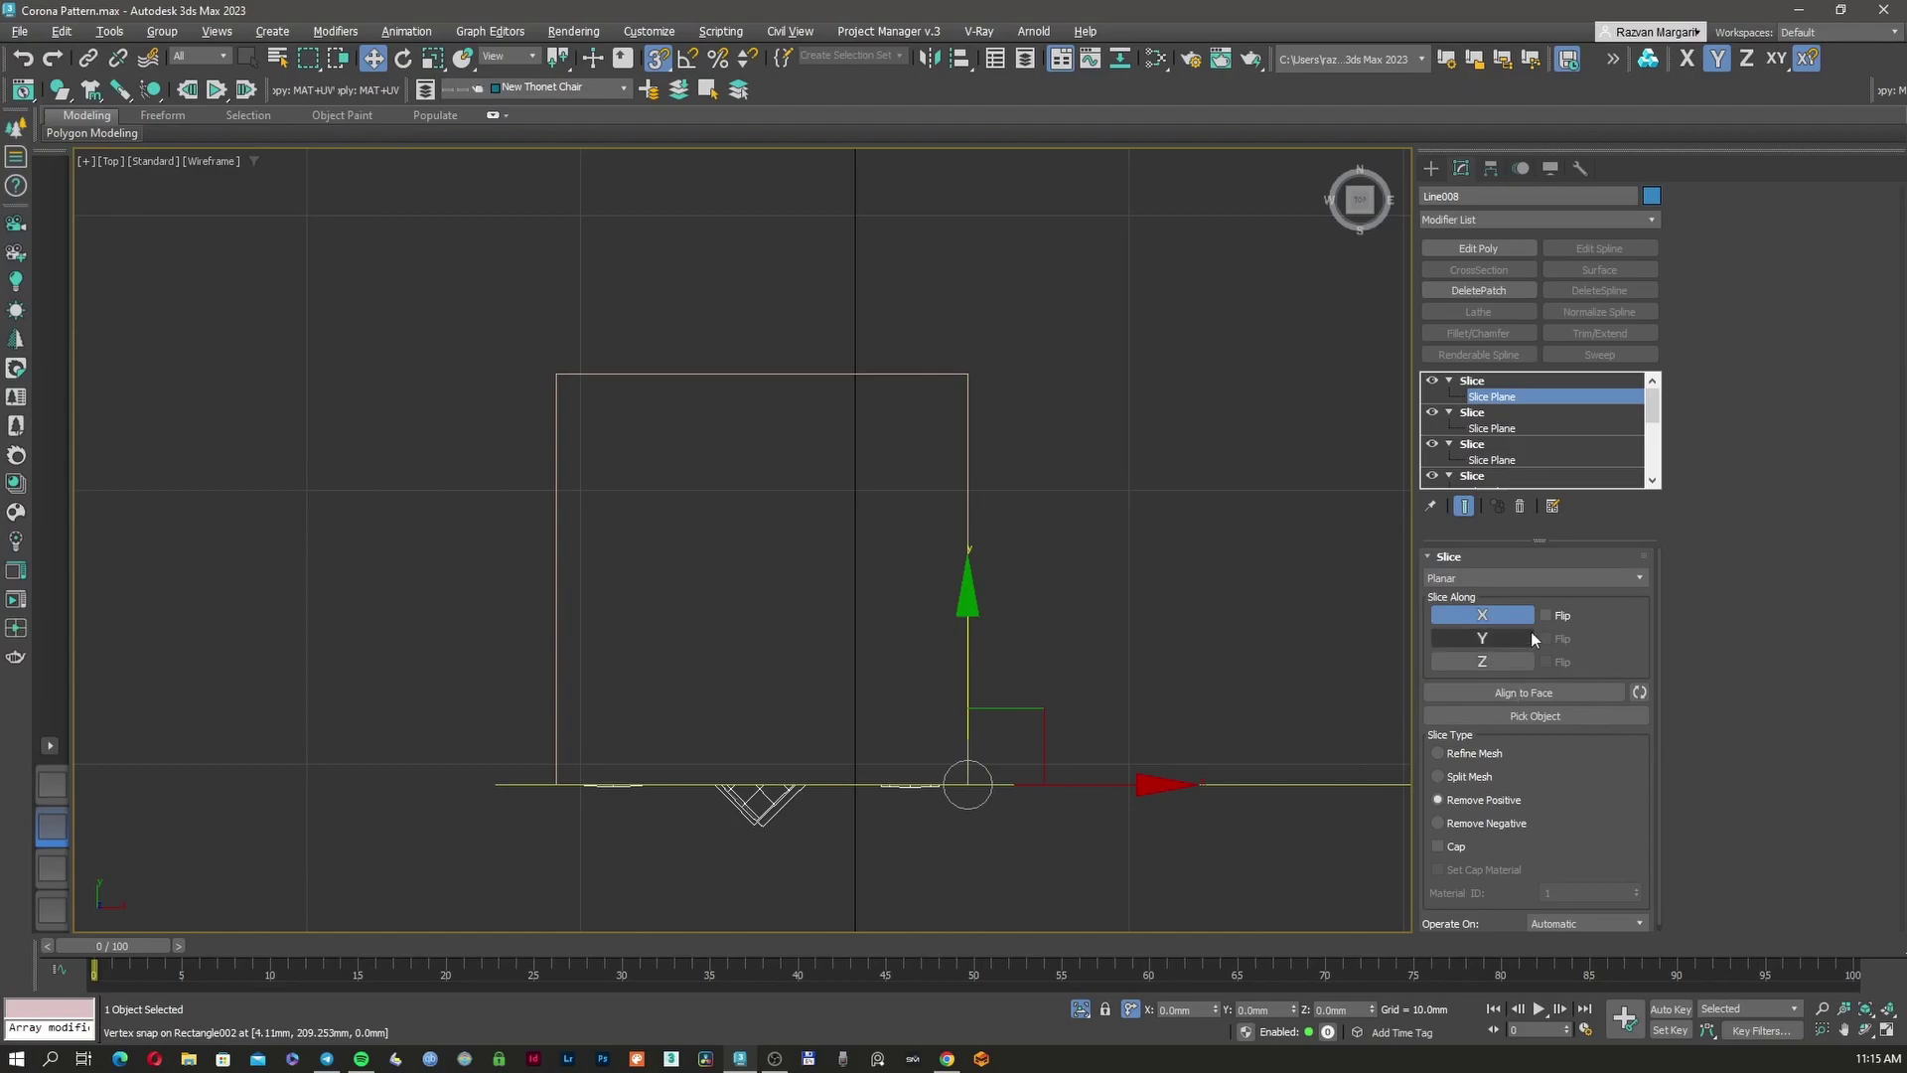
pyautogui.click(1487, 824)
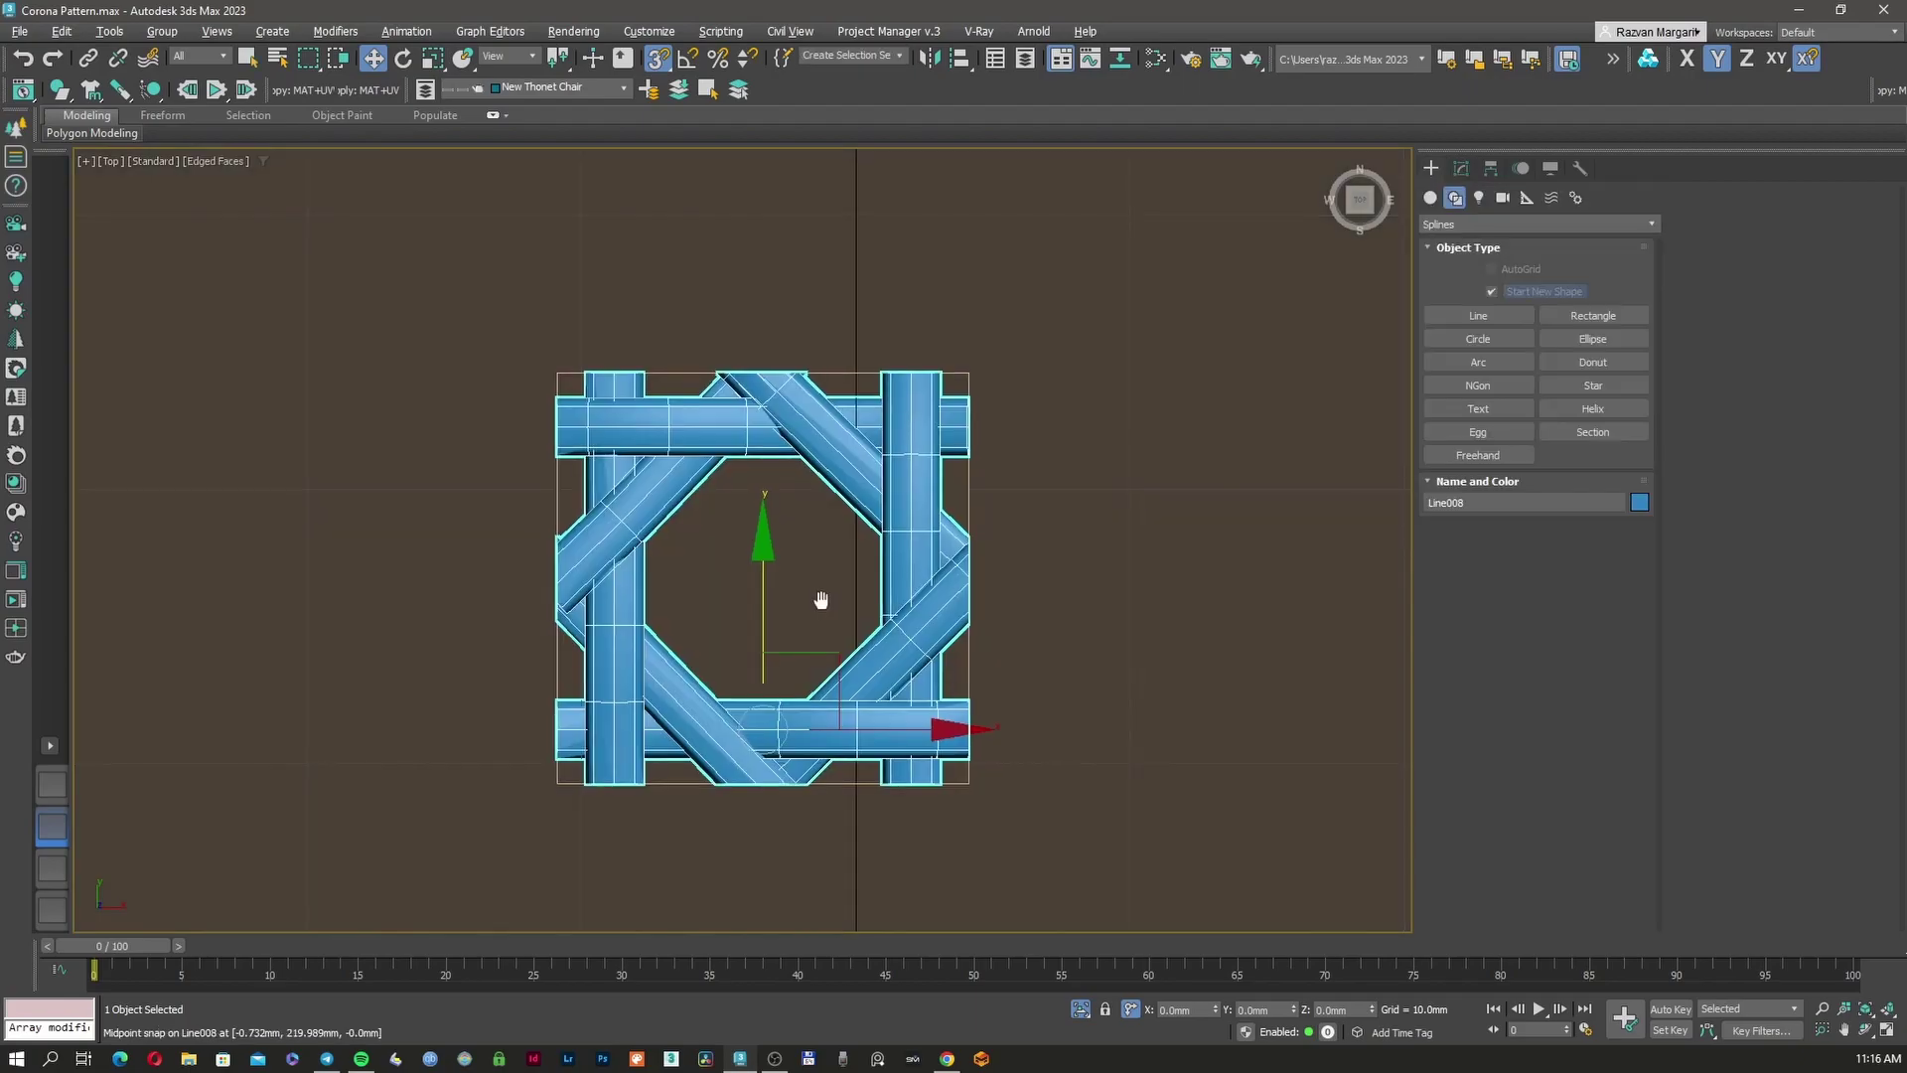
# Examine the sliced cane tile from several angles in shaded and wireframe display, checking the crossings and cut ends
pyautogui.keyDown('alt'); pyautogui.moveTo(822, 596); pyautogui.dragTo(934, 464, button='middle'); pyautogui.keyUp('alt')
pyautogui.scroll(8, 896, 618)
pyautogui.press('F3')
pyautogui.press('F3')
pyautogui.scroll(-8, 894, 621)
pyautogui.keyDown('alt'); pyautogui.moveTo(729, 578); pyautogui.dragTo(801, 570, button='middle'); pyautogui.keyUp('alt')
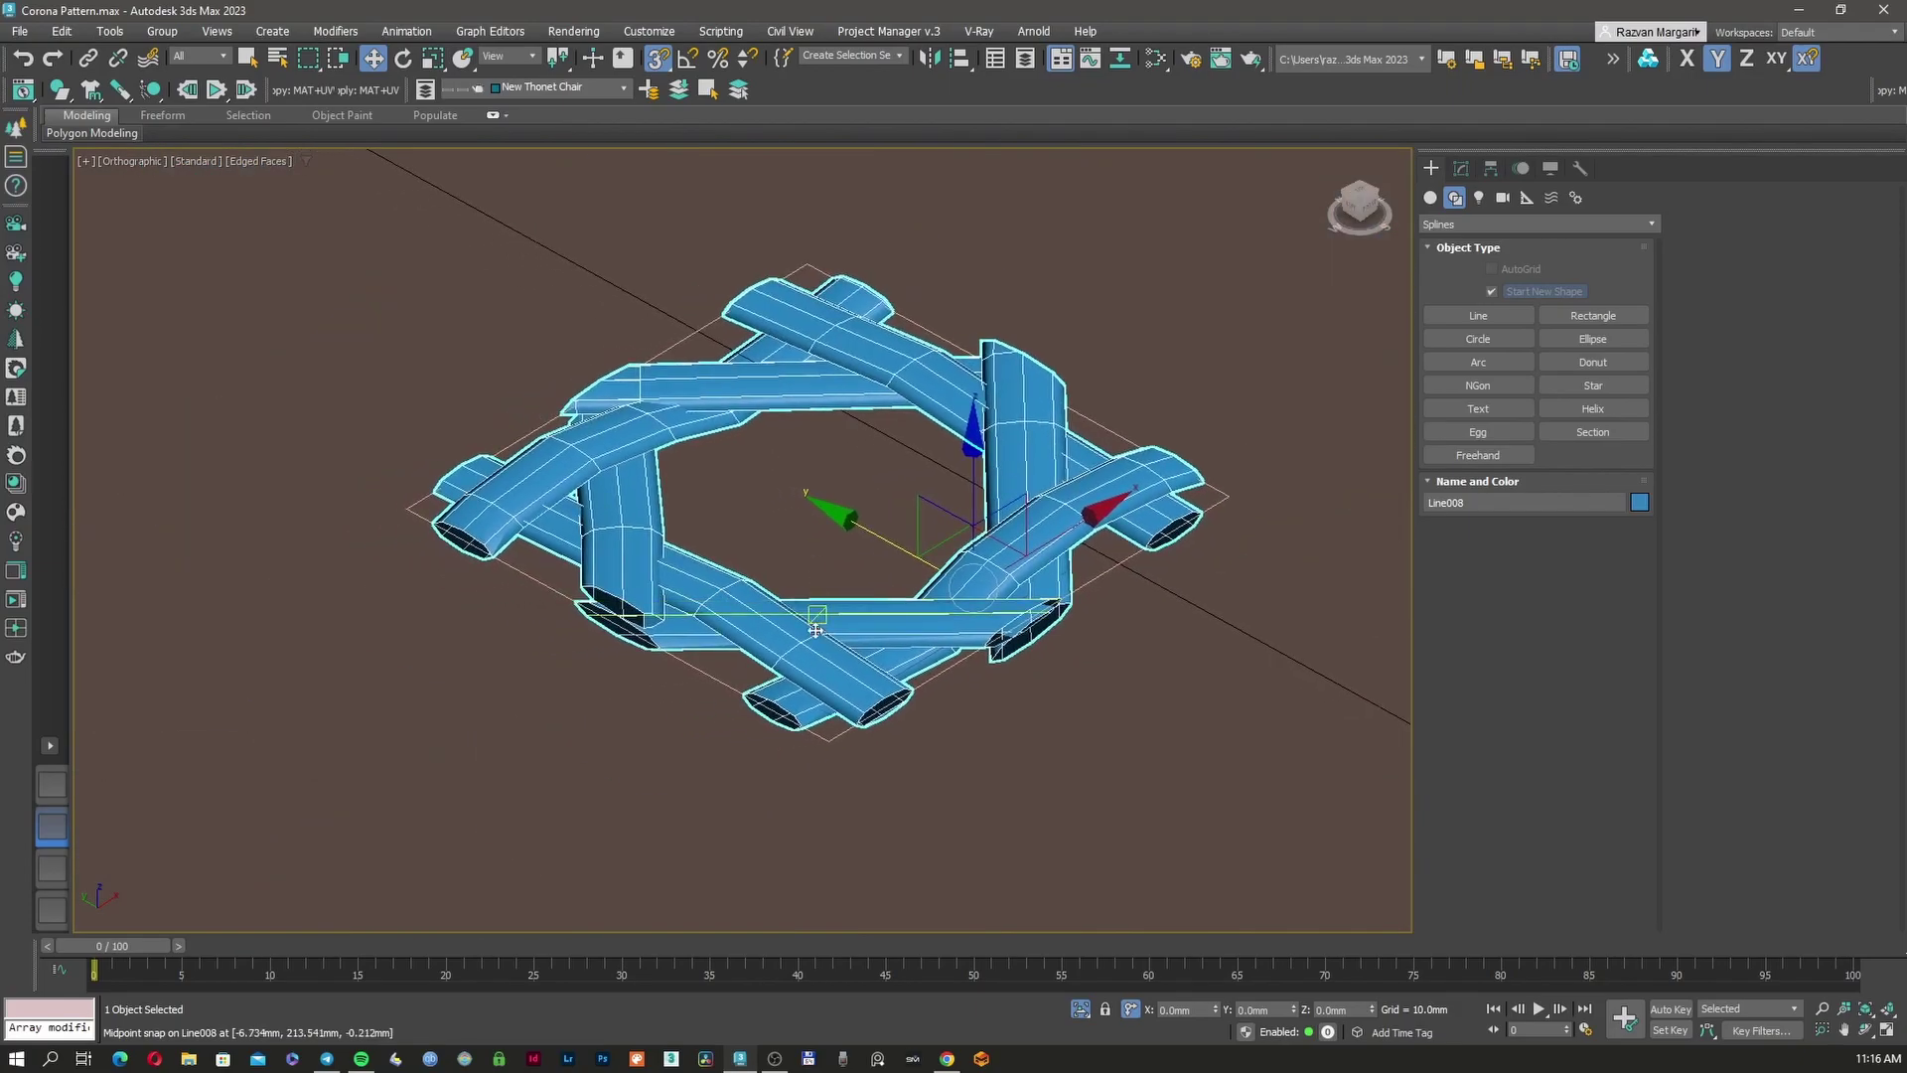
pyautogui.scroll(6, 807, 635)
pyautogui.scroll(-6, 806, 640)
pyautogui.keyDown('alt'); pyautogui.moveTo(916, 580); pyautogui.dragTo(790, 576, button='middle'); pyautogui.keyUp('alt')
pyautogui.press('F3')
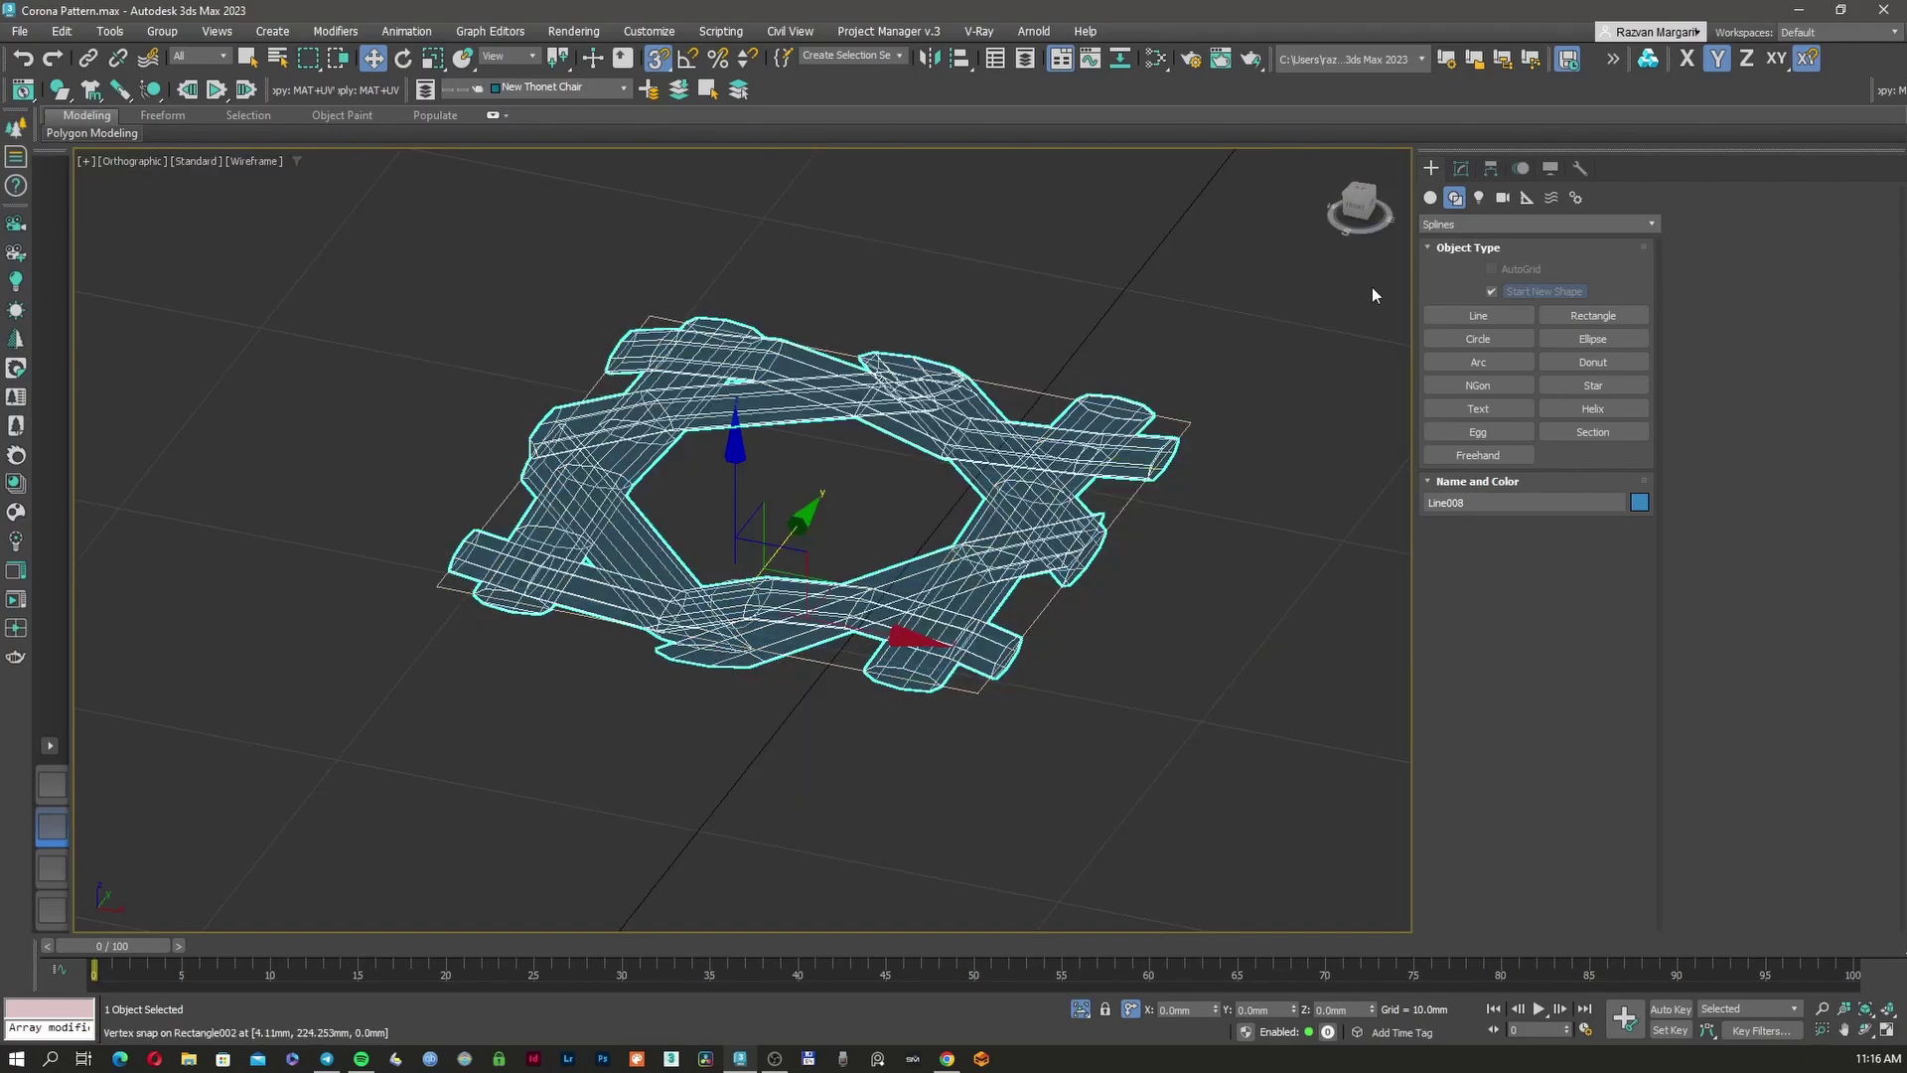
# Add a TurboSmooth modifier above the Slice modifiers on the cane tile and raise its iteration count
pyautogui.press('F3')
pyautogui.click(1460, 169)
pyautogui.click(1529, 216)
pyautogui.write('turbo')
pyautogui.press('Return')
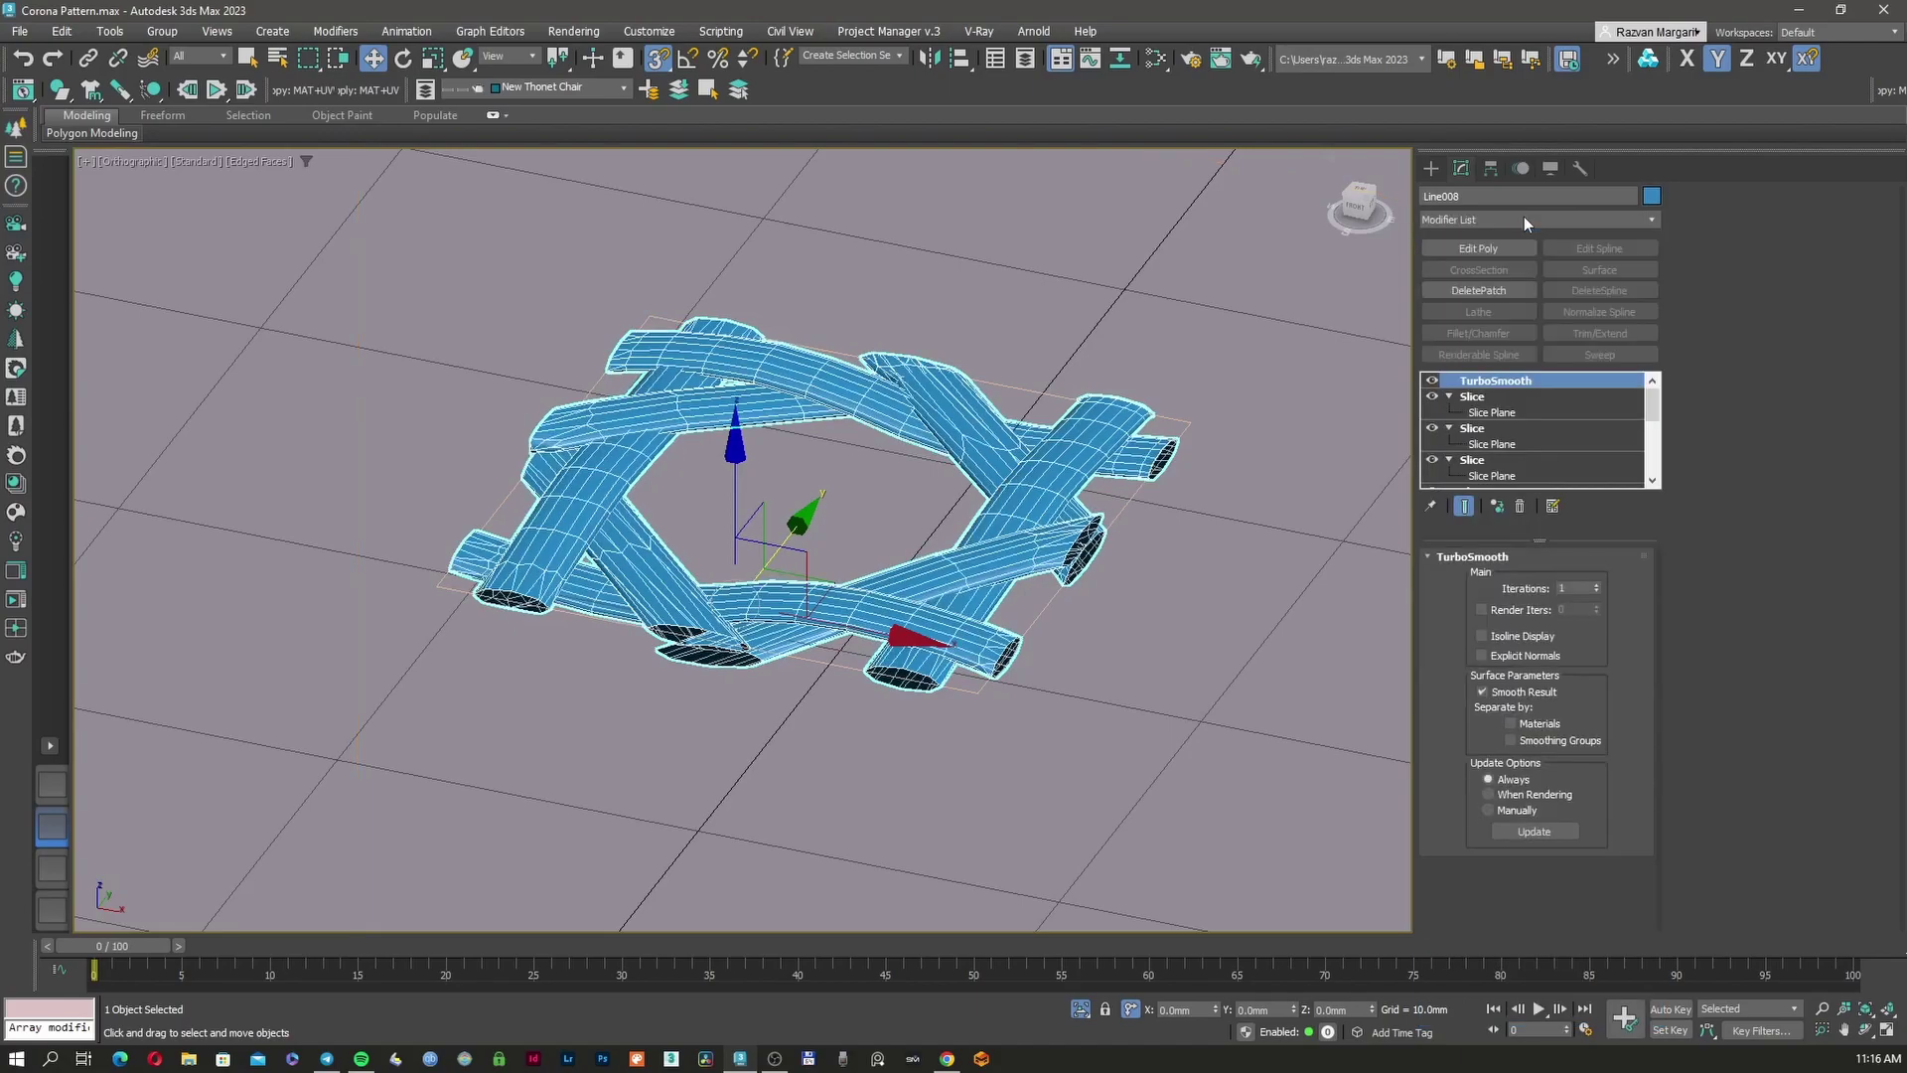
pyautogui.scroll(6, 1025, 509)
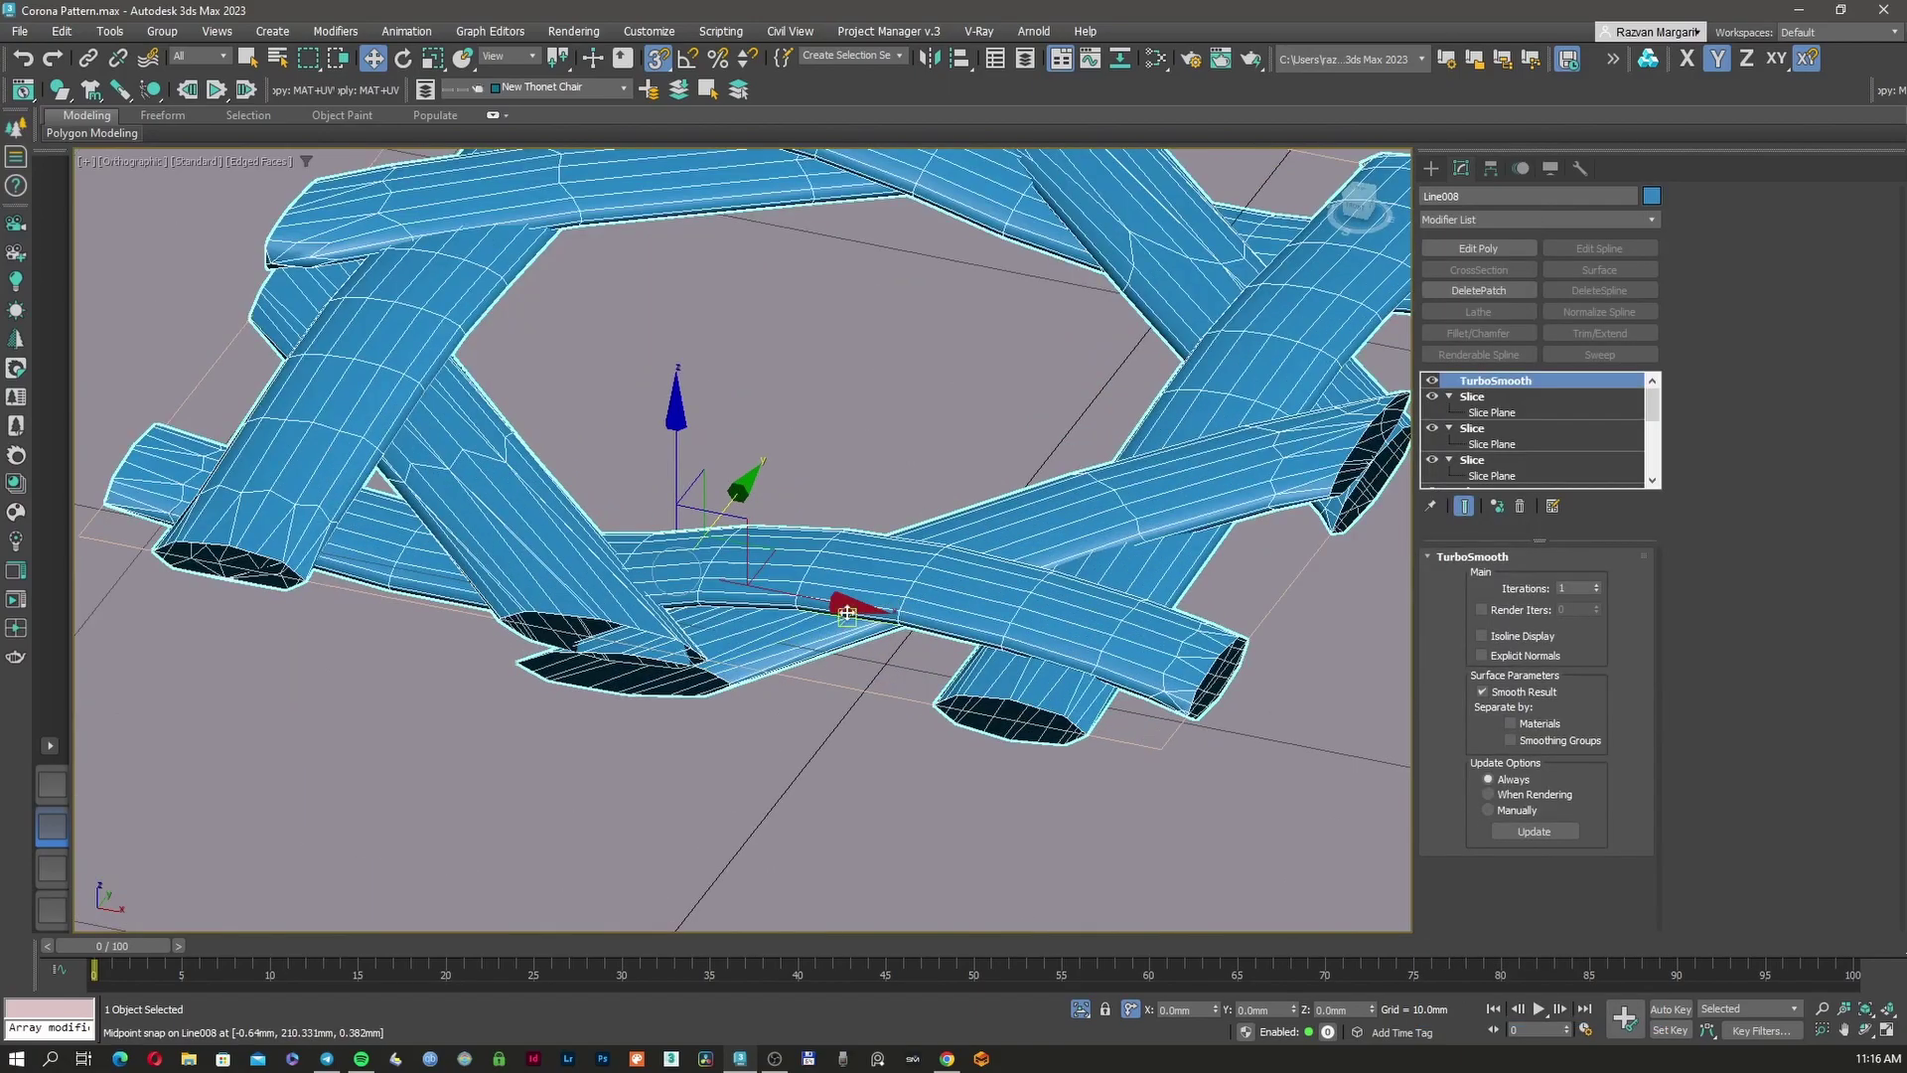
pyautogui.keyDown('alt'); pyautogui.moveTo(1025, 510); pyautogui.dragTo(717, 568, button='middle'); pyautogui.keyUp('alt')
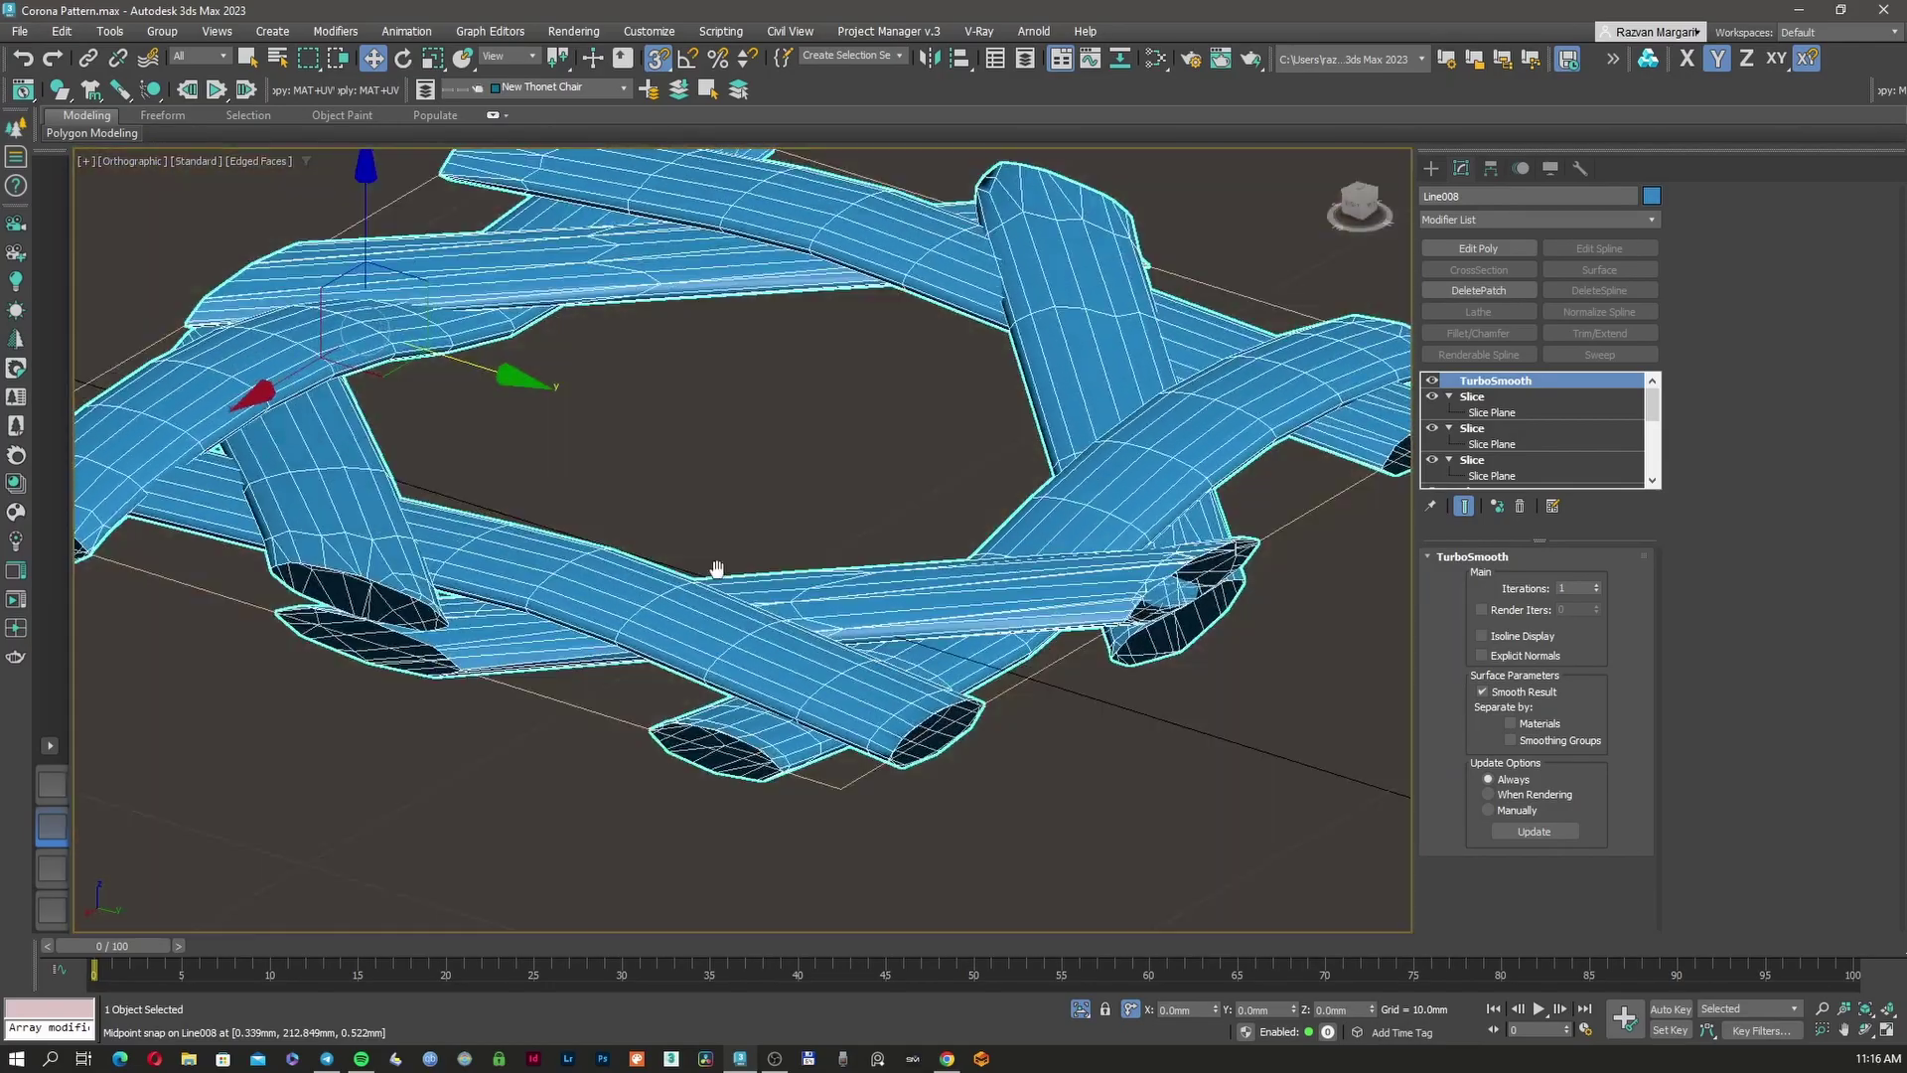
pyautogui.click(1598, 584)
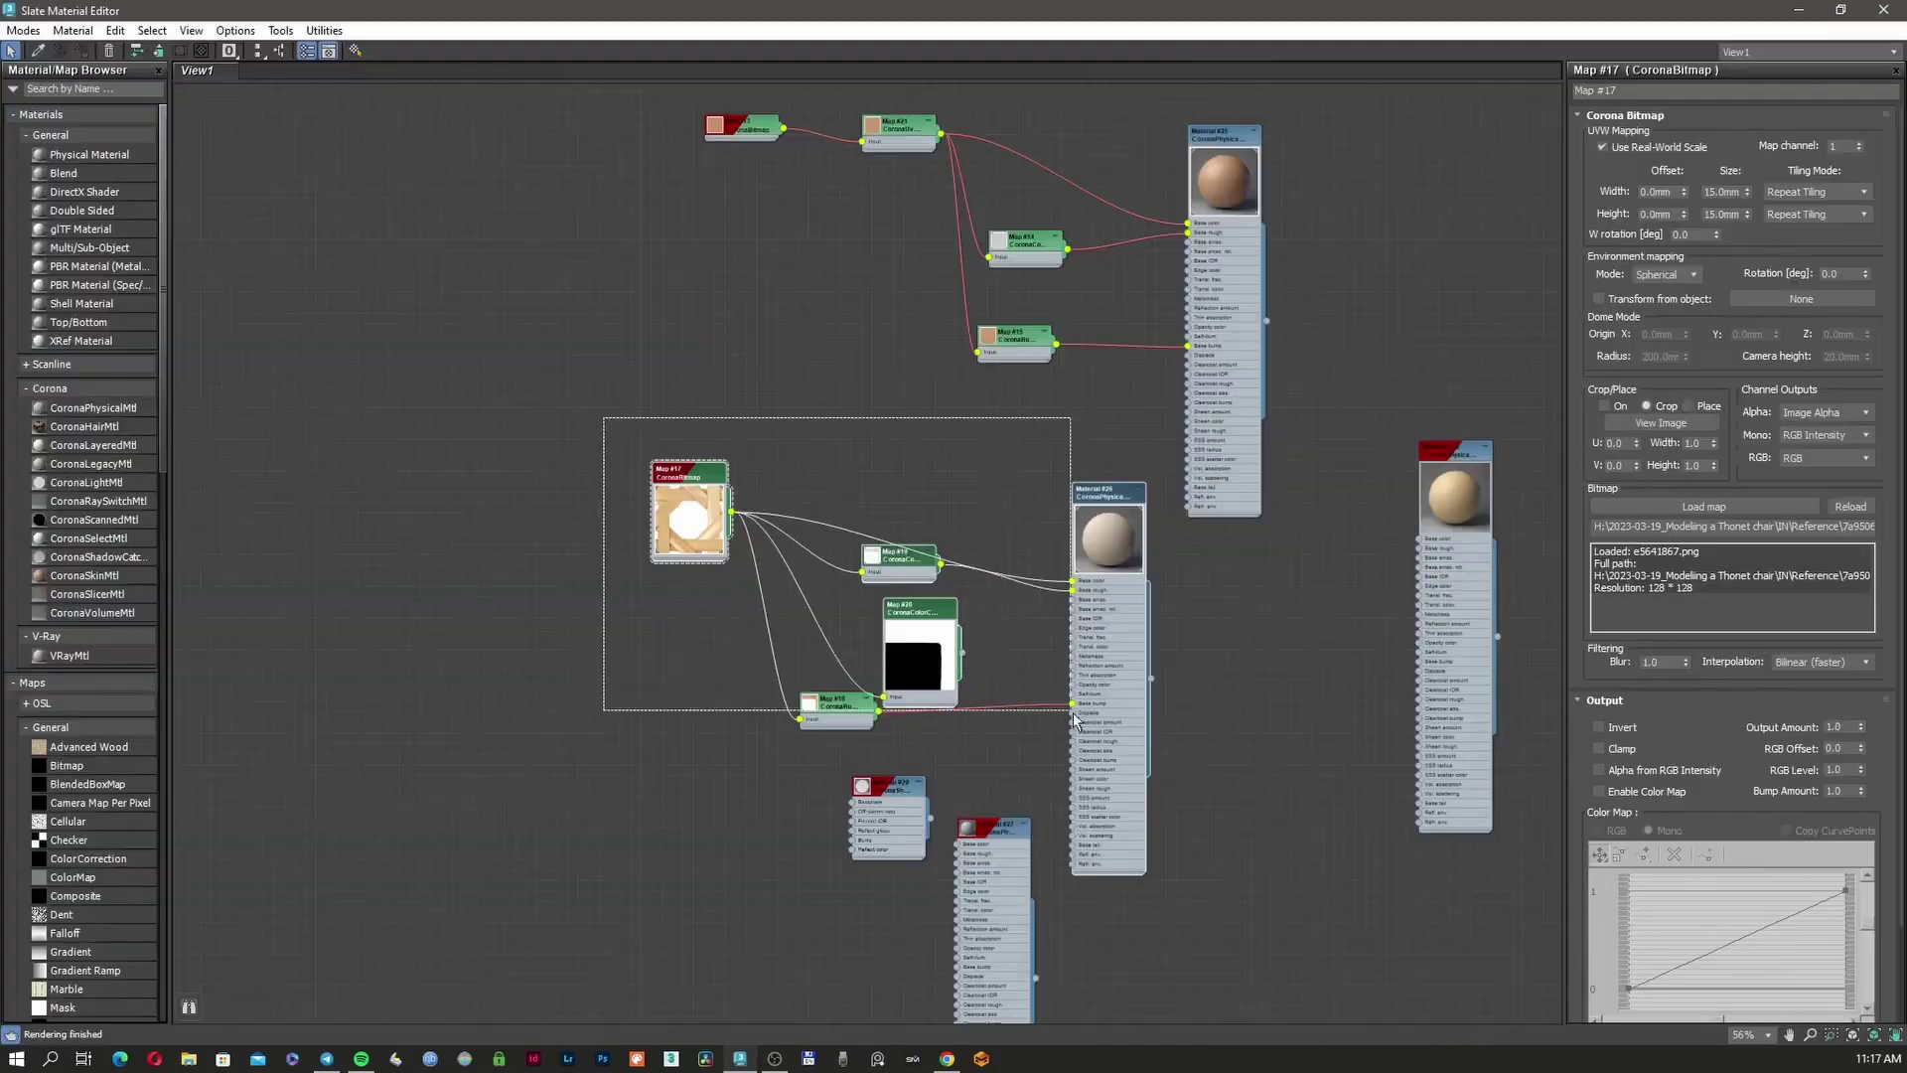
pyautogui.moveTo(1093, 724); pyautogui.dragTo(1150, 744)
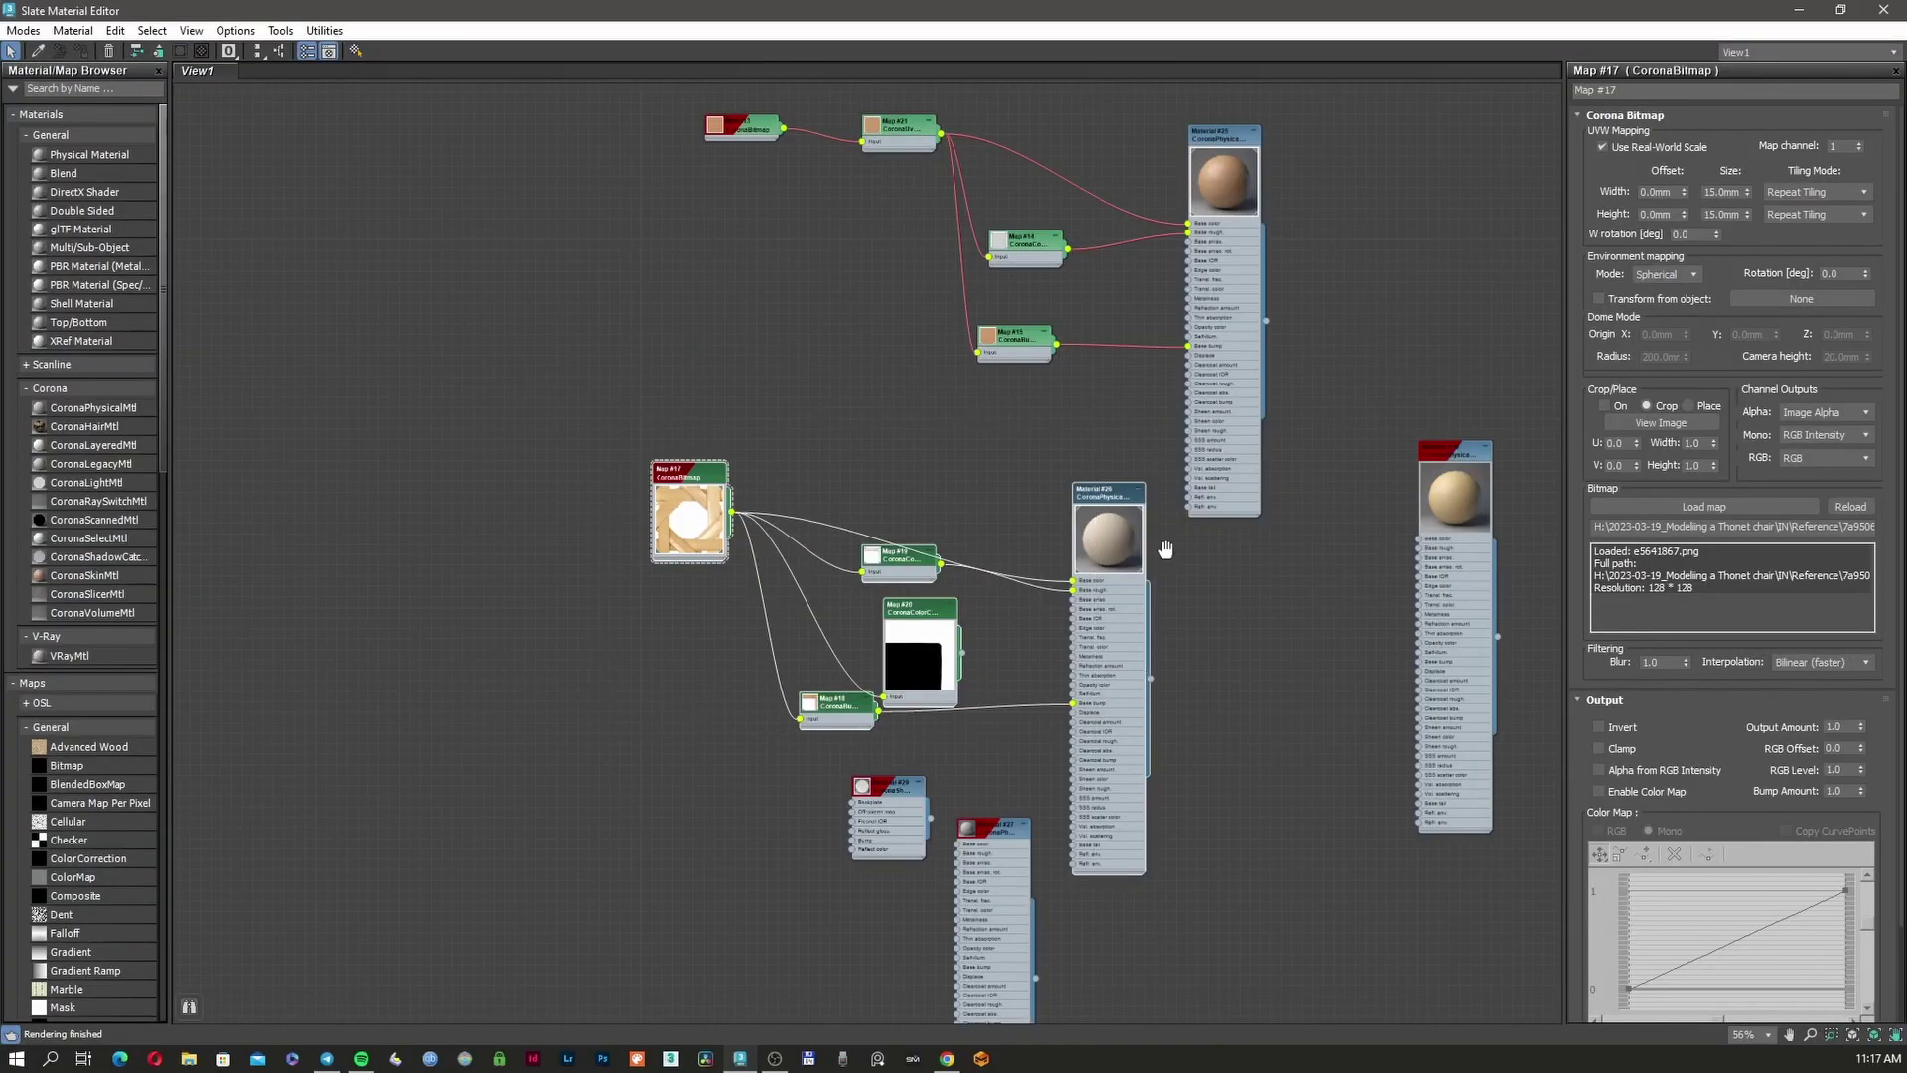
pyautogui.moveTo(1163, 546); pyautogui.dragTo(1315, 730, button='middle')
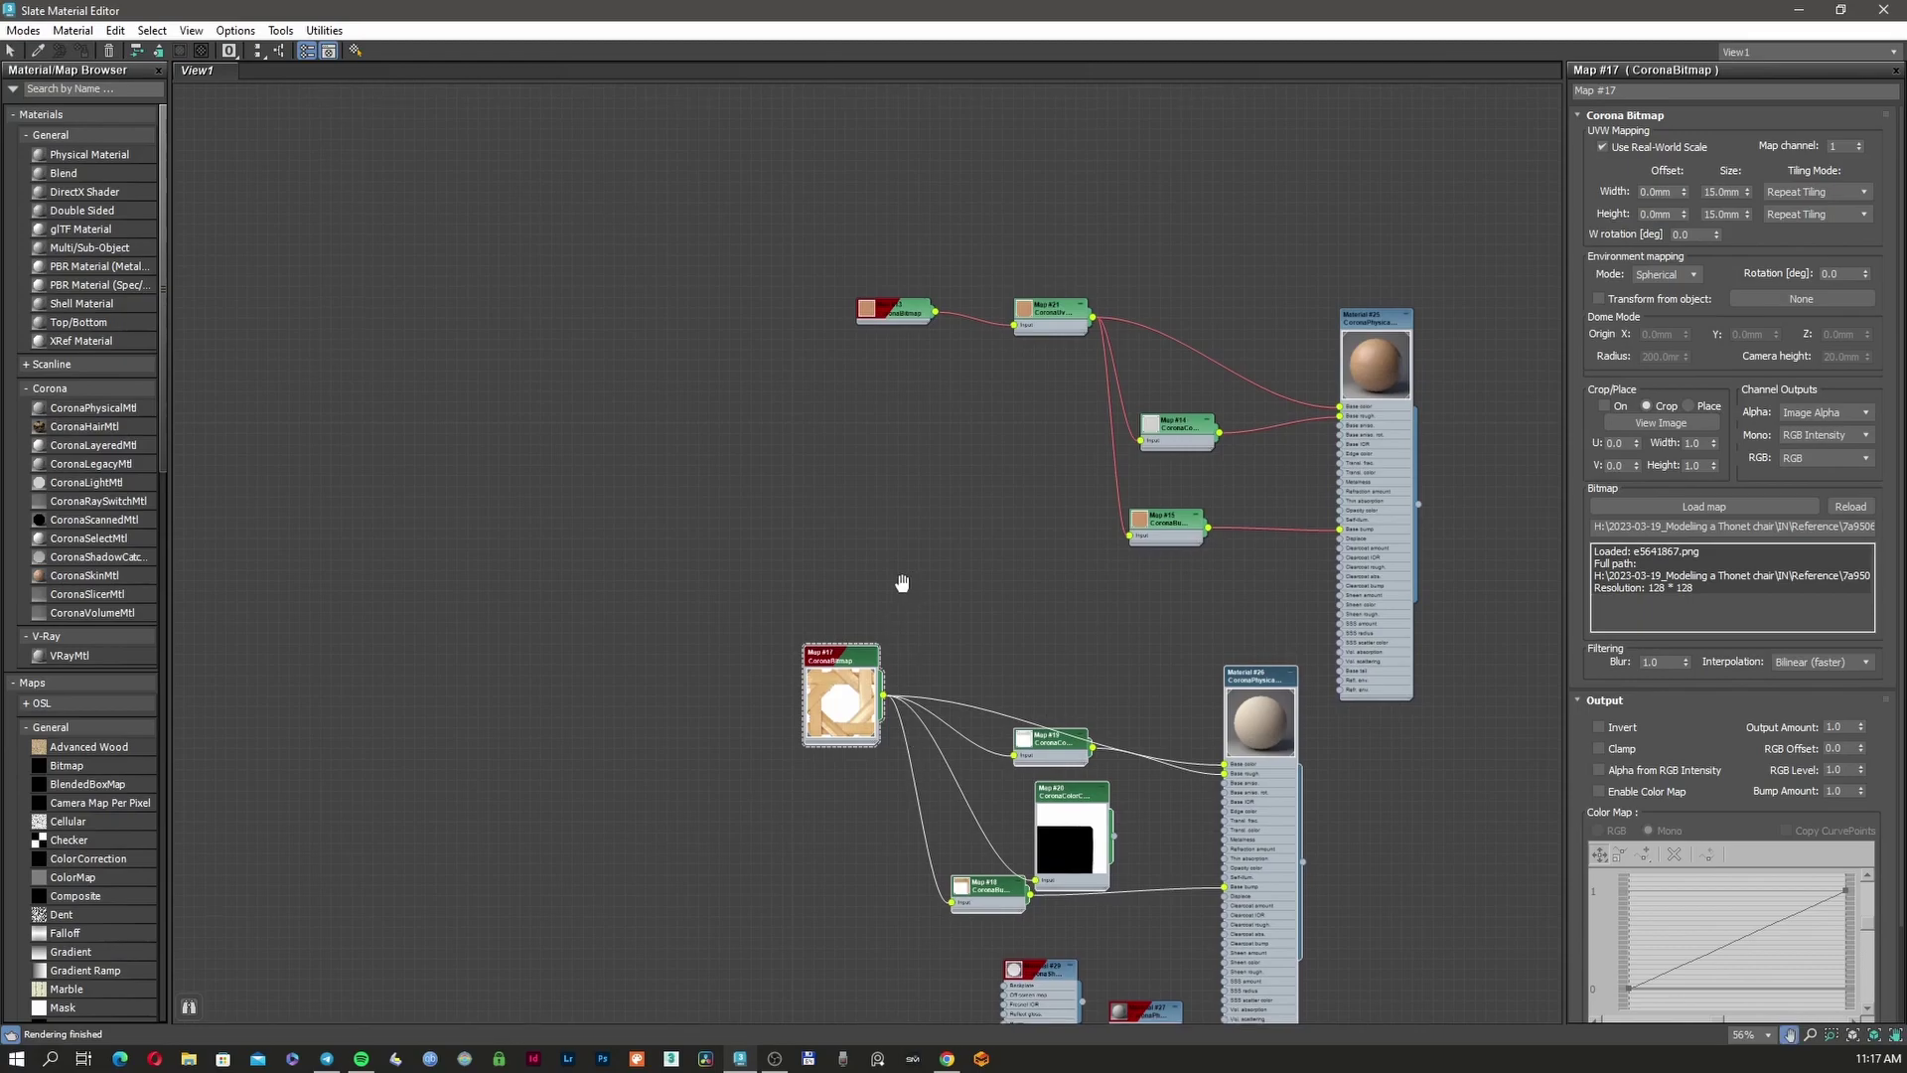
pyautogui.moveTo(912, 580); pyautogui.dragTo(876, 578, button='middle')
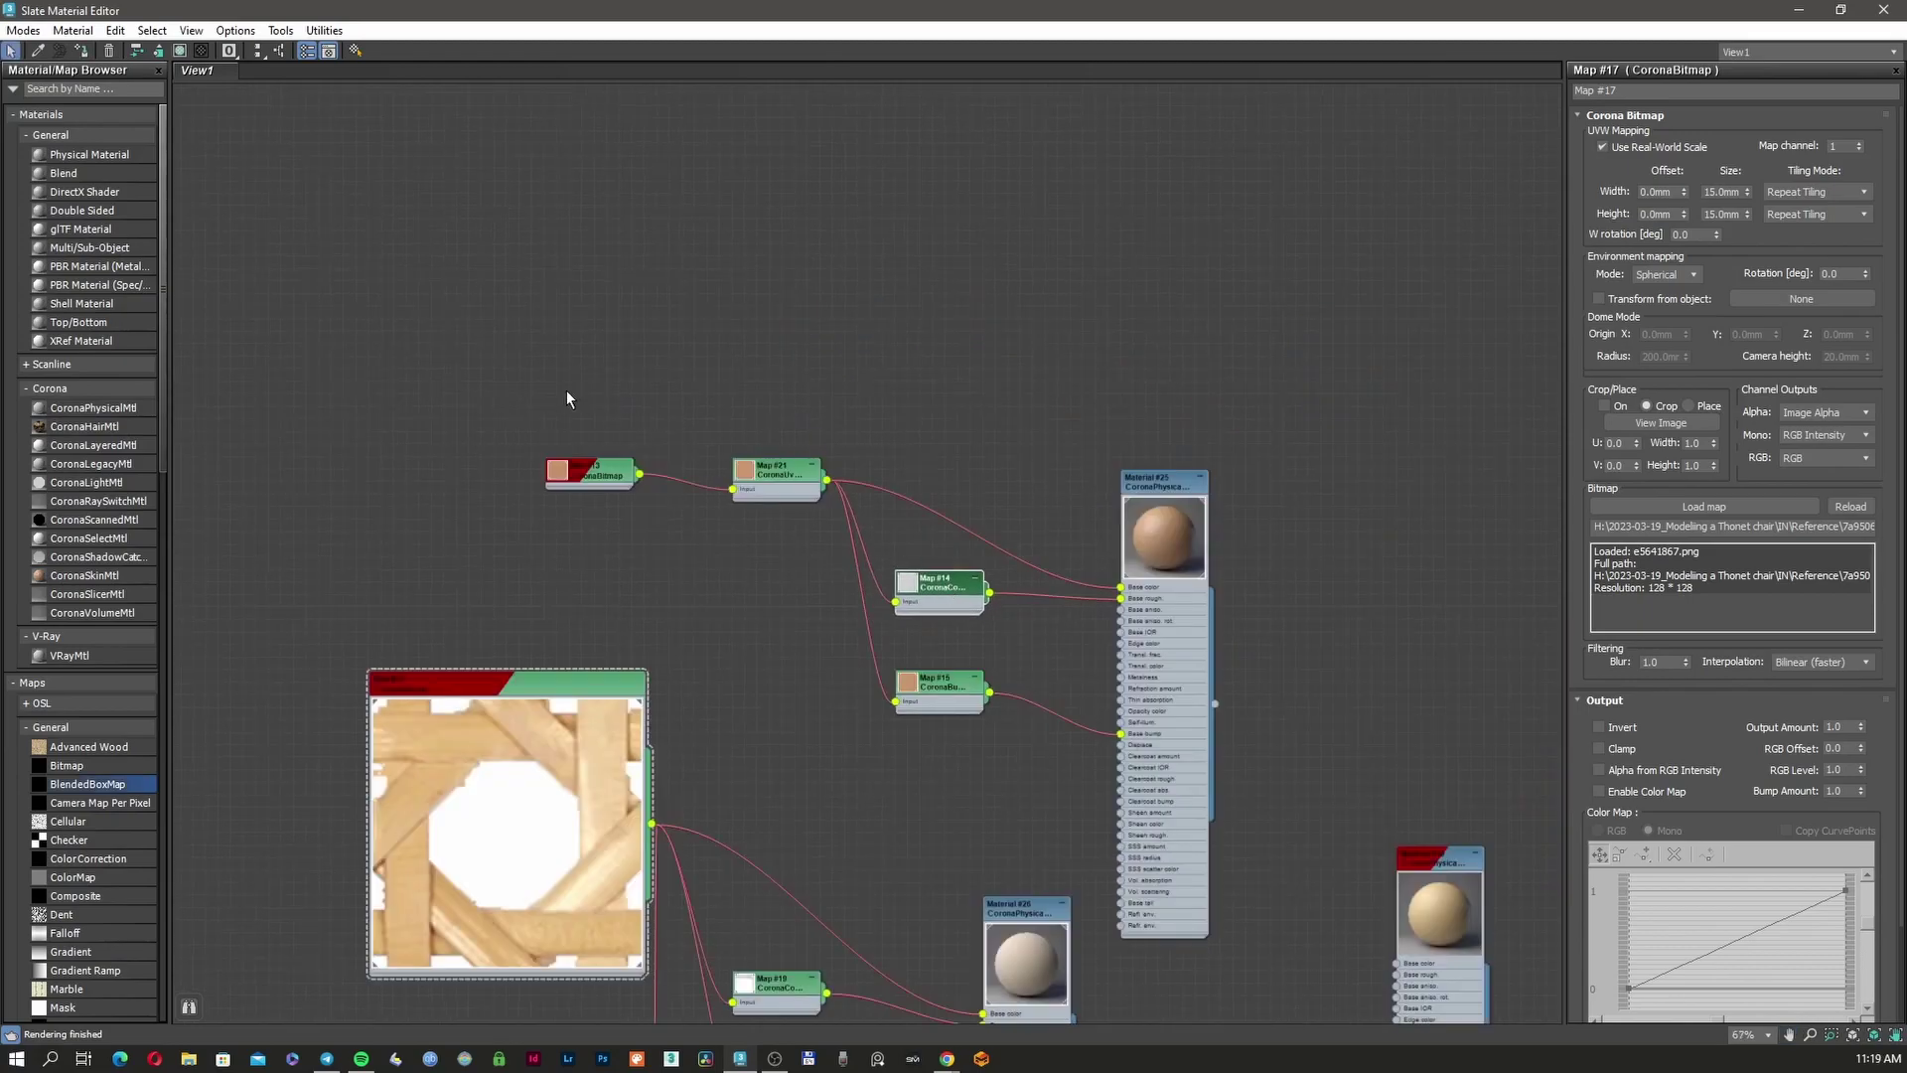
# Duplicate the brown wood material together with its connected bitmap, UVW randomizer, color correction and bump maps
pyautogui.moveTo(566, 399); pyautogui.dragTo(1279, 556)
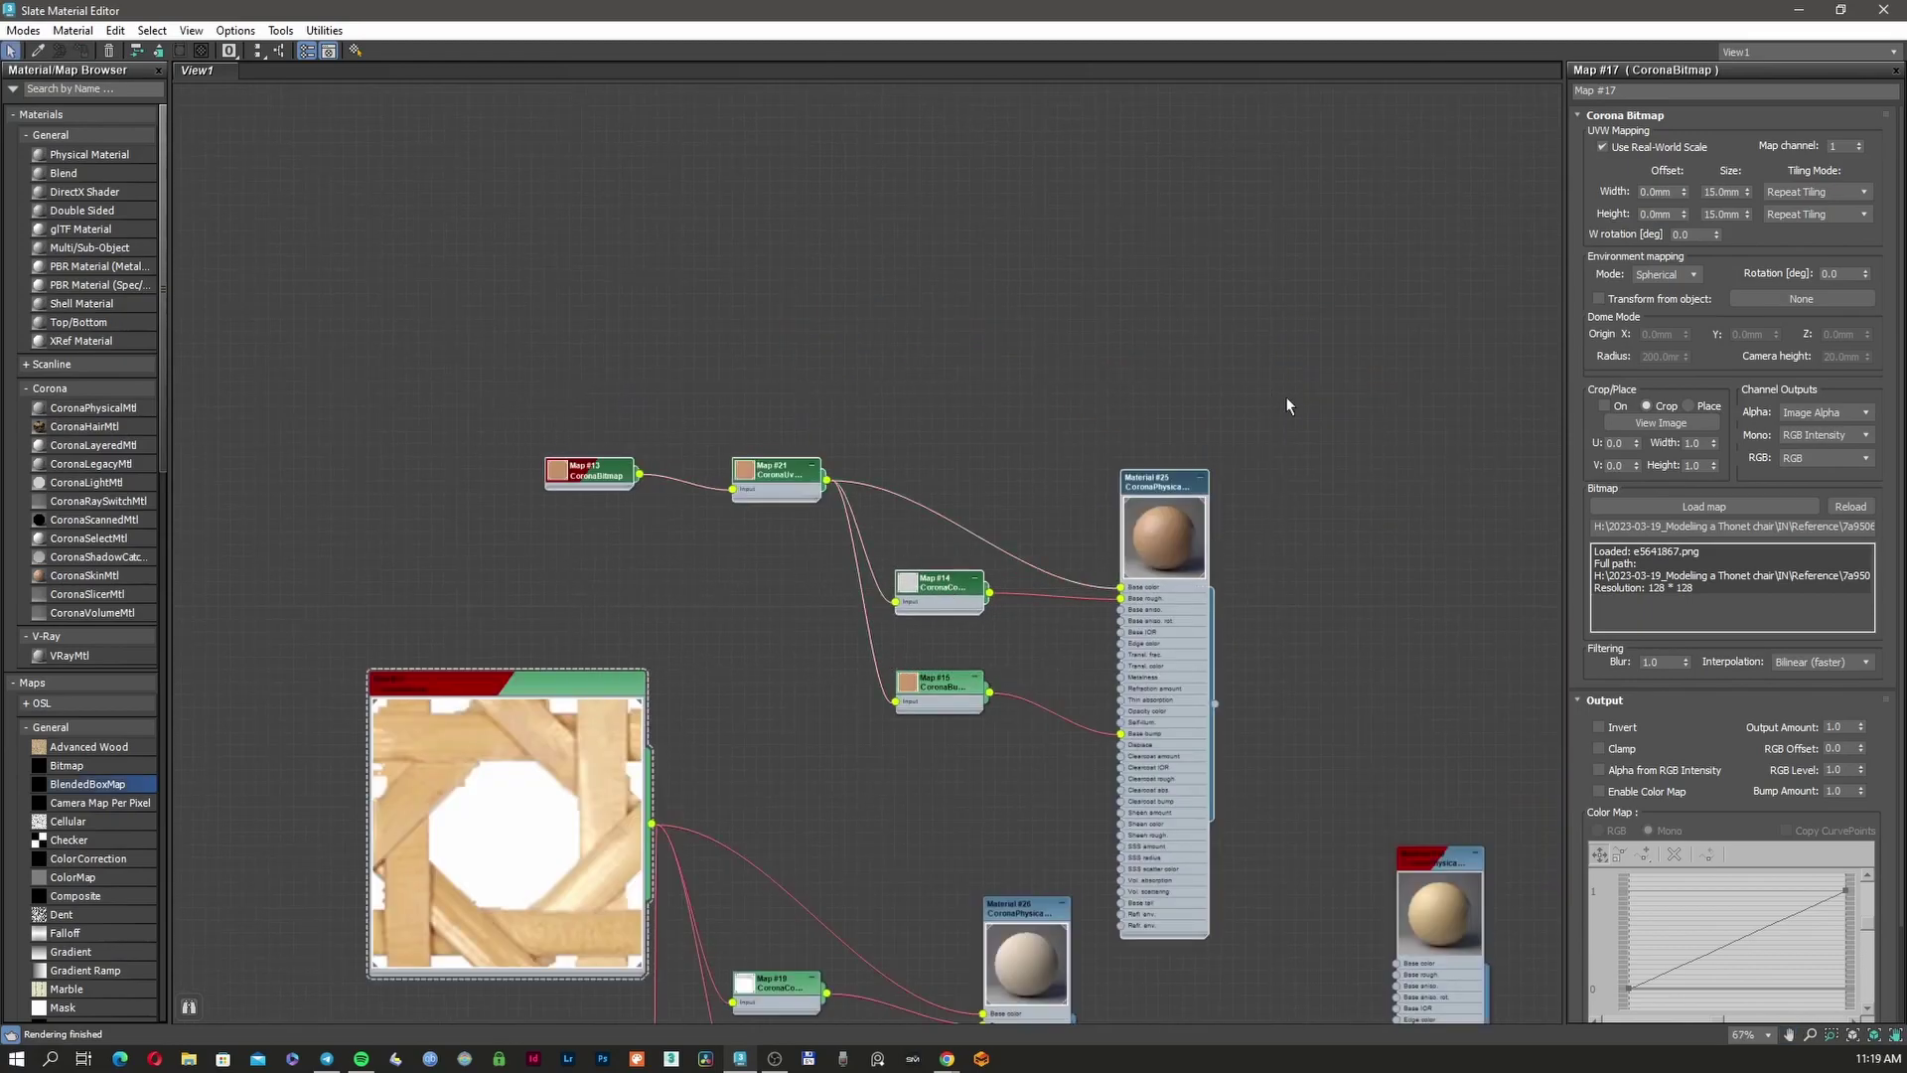
pyautogui.moveTo(1266, 437); pyautogui.dragTo(1241, 606, button='middle')
pyautogui.moveTo(1155, 648)
pyautogui.keyDown('shift'); pyautogui.mouseDown()
pyautogui.moveTo(1163, 137)
pyautogui.moveTo(1246, 370)
pyautogui.mouseUp(); pyautogui.keyUp('shift')
pyautogui.moveTo(1246, 370); pyautogui.dragTo(1229, 242, button='middle')
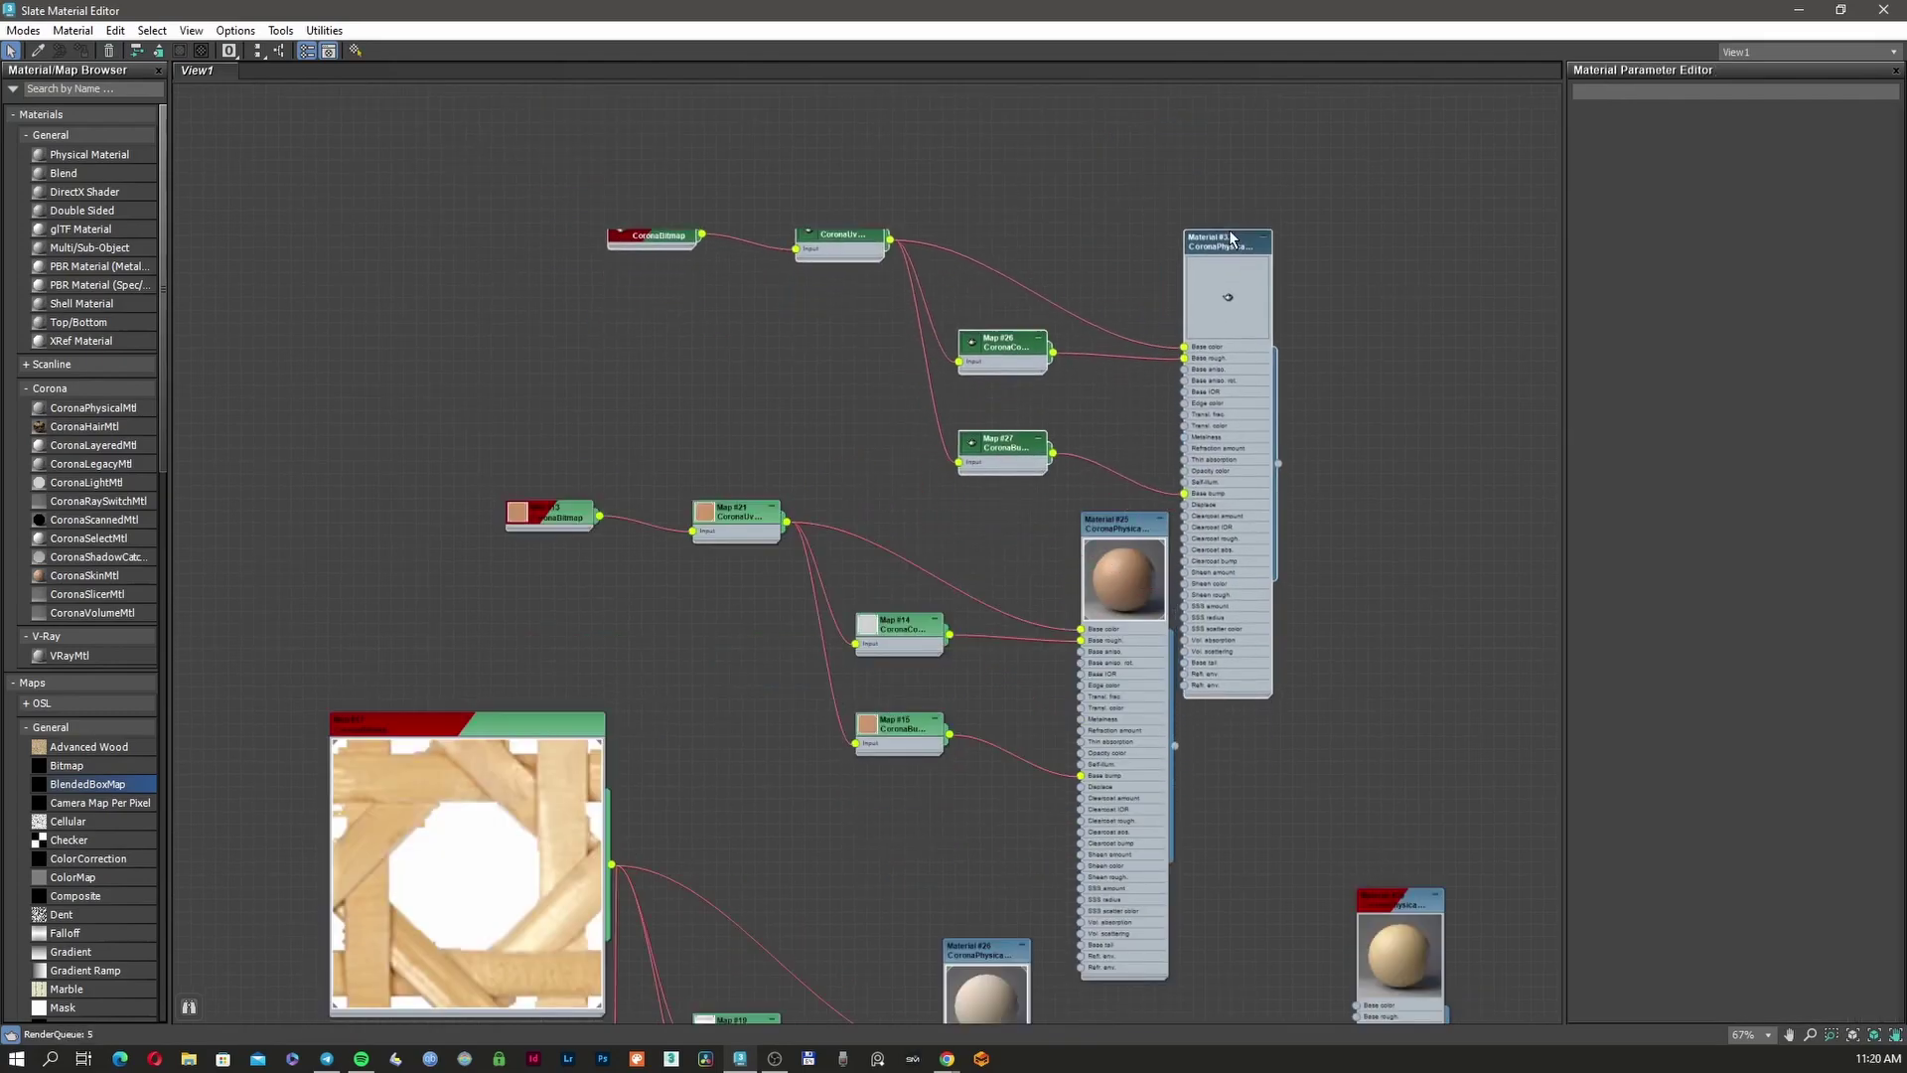
pyautogui.keyDown('shift'); pyautogui.moveTo(1230, 248); pyautogui.dragTo(1219, 120); pyautogui.keyUp('shift')
# Move the copied node tree clear of the other nodes and rename its material as rattan texture
pyautogui.doubleClick(1254, 158)
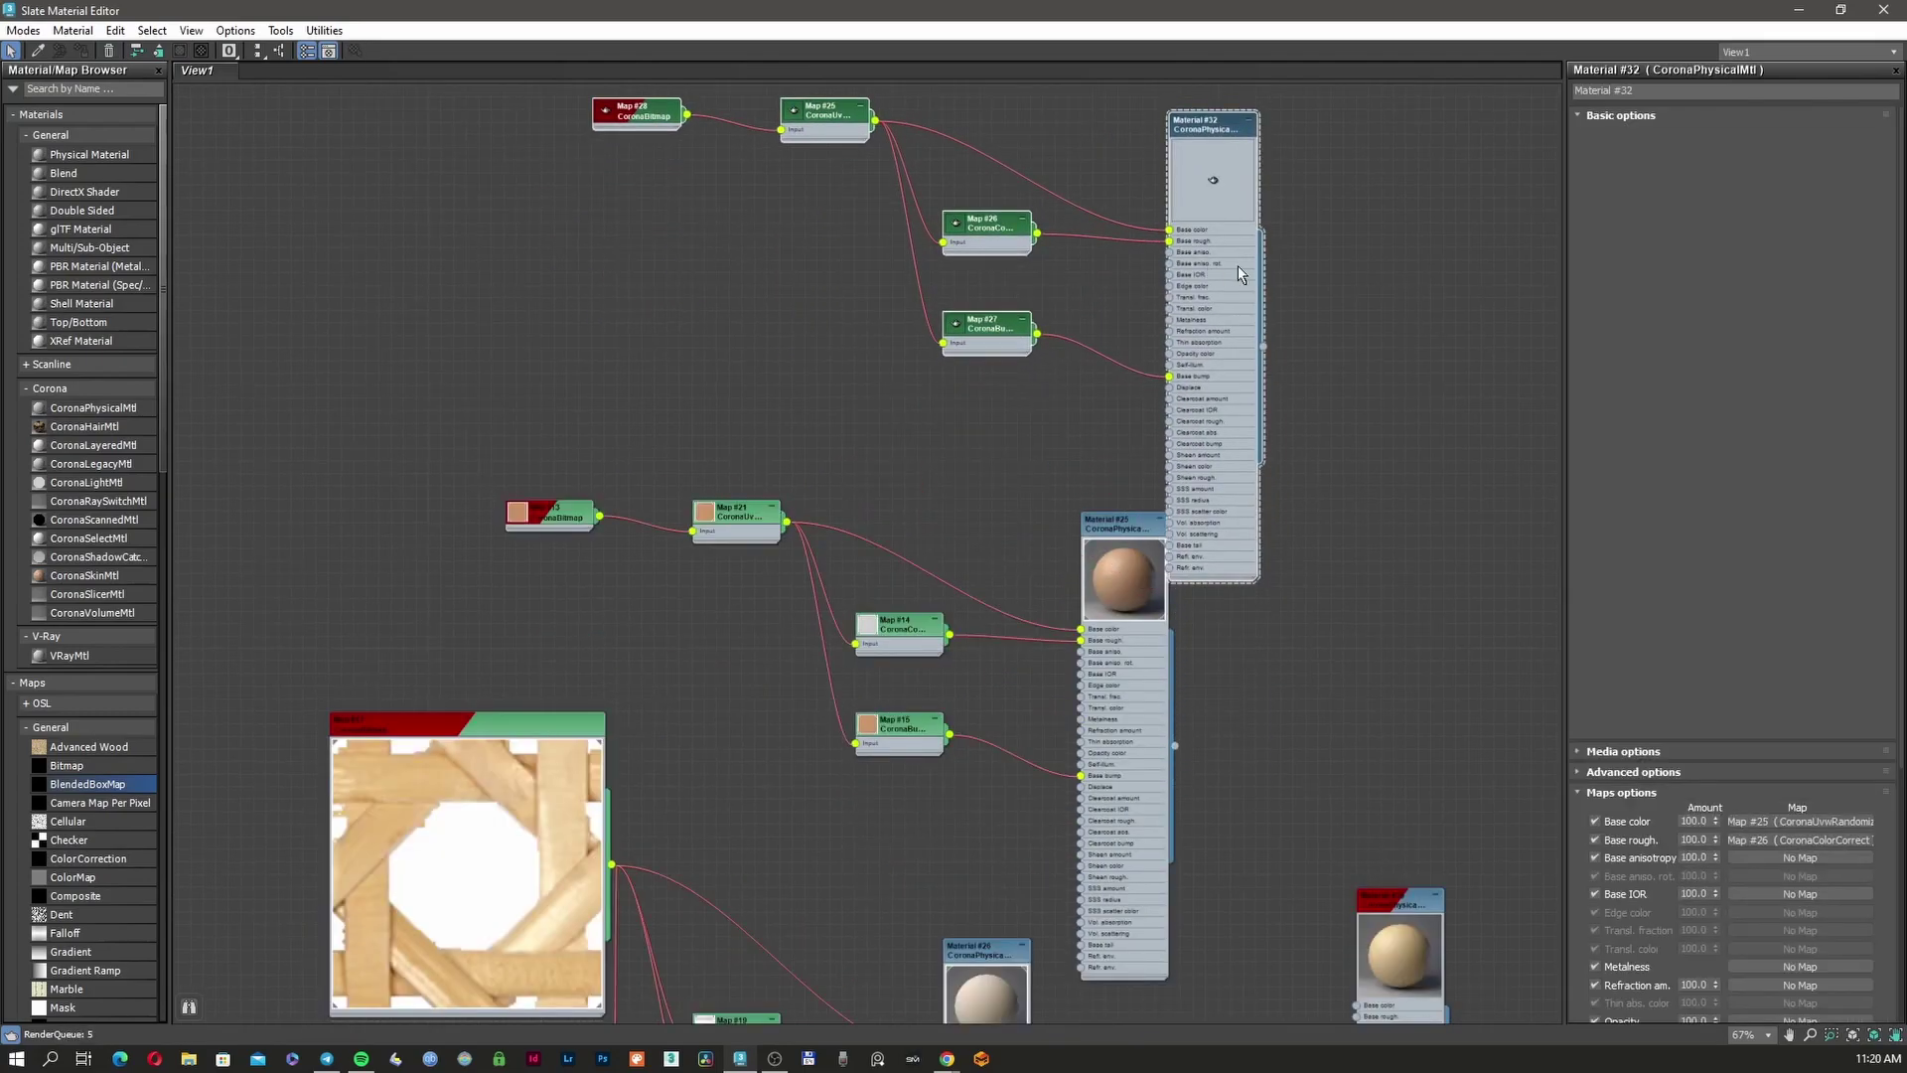
pyautogui.moveTo(1361, 351); pyautogui.dragTo(1346, 688, button='middle')
pyautogui.moveTo(1325, 392); pyautogui.dragTo(613, 667)
pyautogui.moveTo(1226, 457); pyautogui.dragTo(1177, 220)
pyautogui.moveTo(1225, 257); pyautogui.dragTo(1198, 480, button='middle')
pyautogui.click(1682, 88)
pyautogui.write('rattan texture')
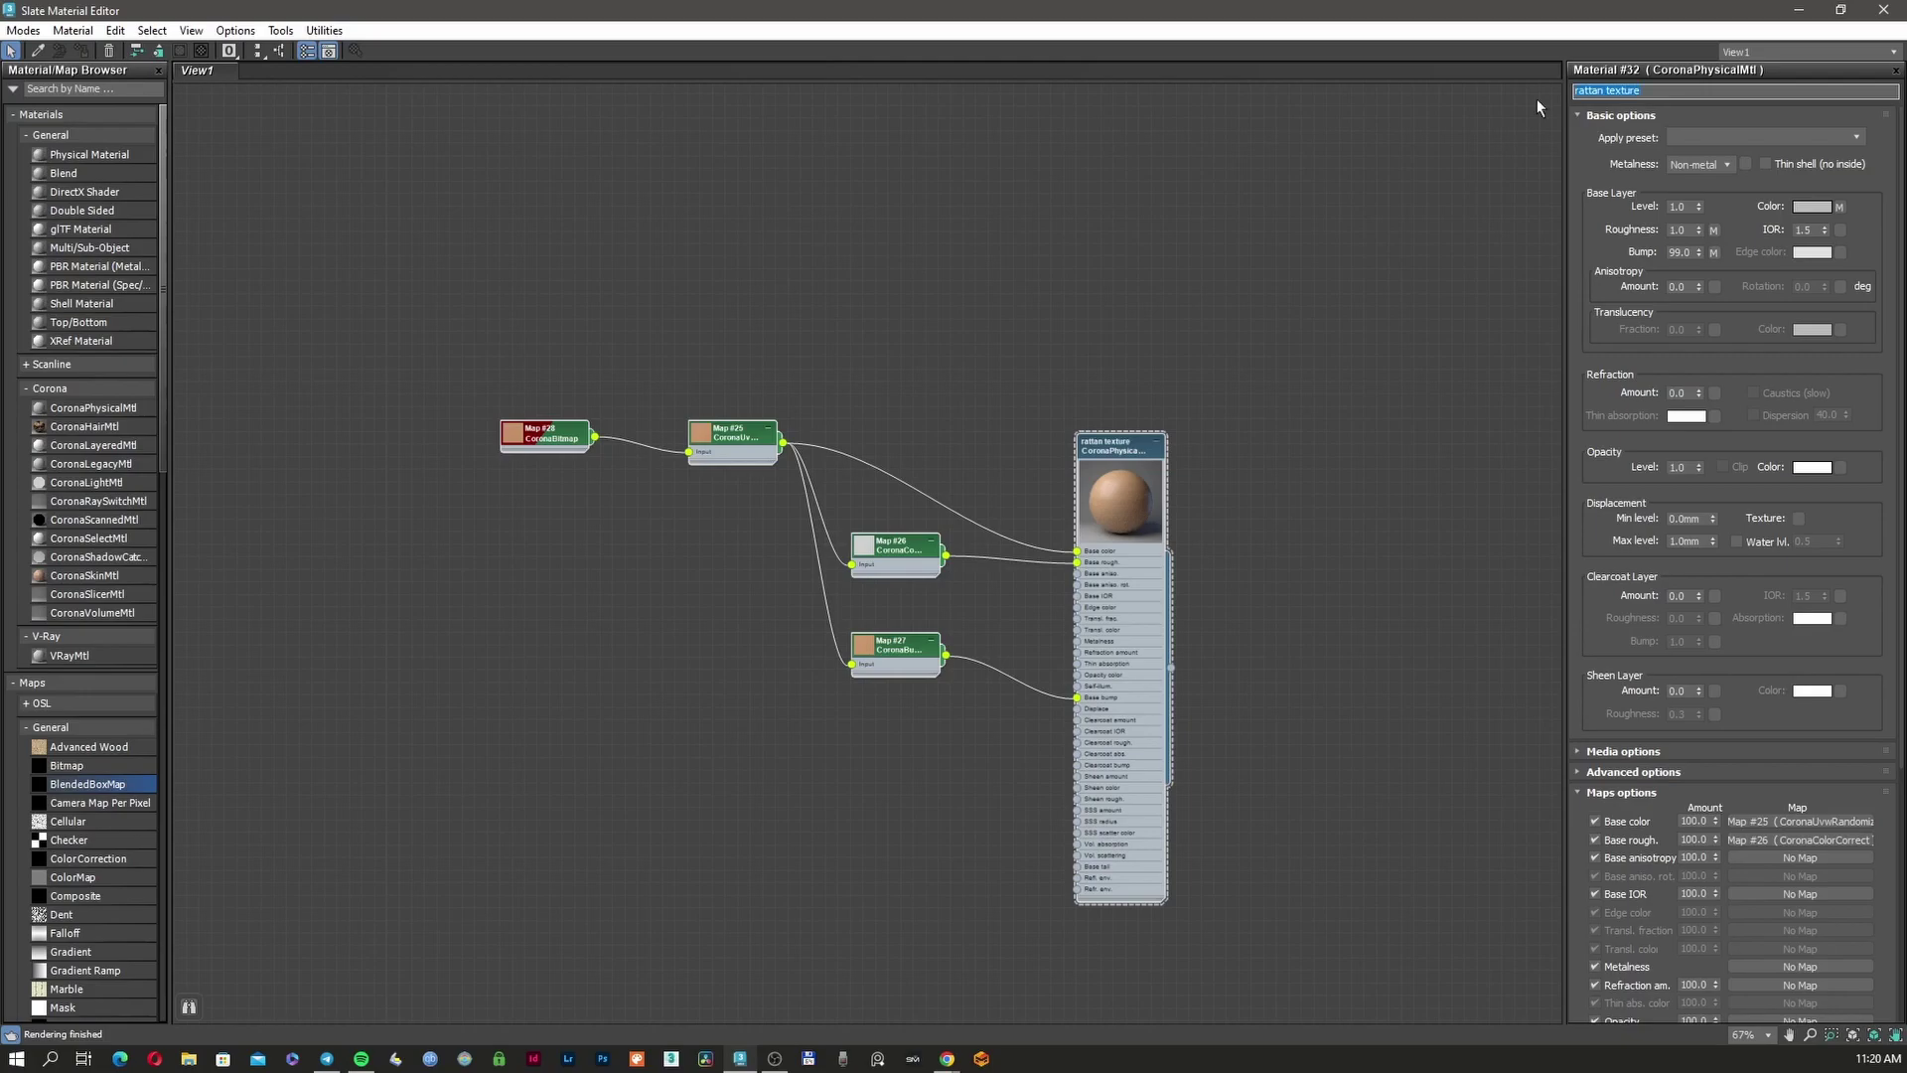
# Insert a Color Correction map between the UVW randomizer and the base color of the rattan texture material
pyautogui.click(732, 434)
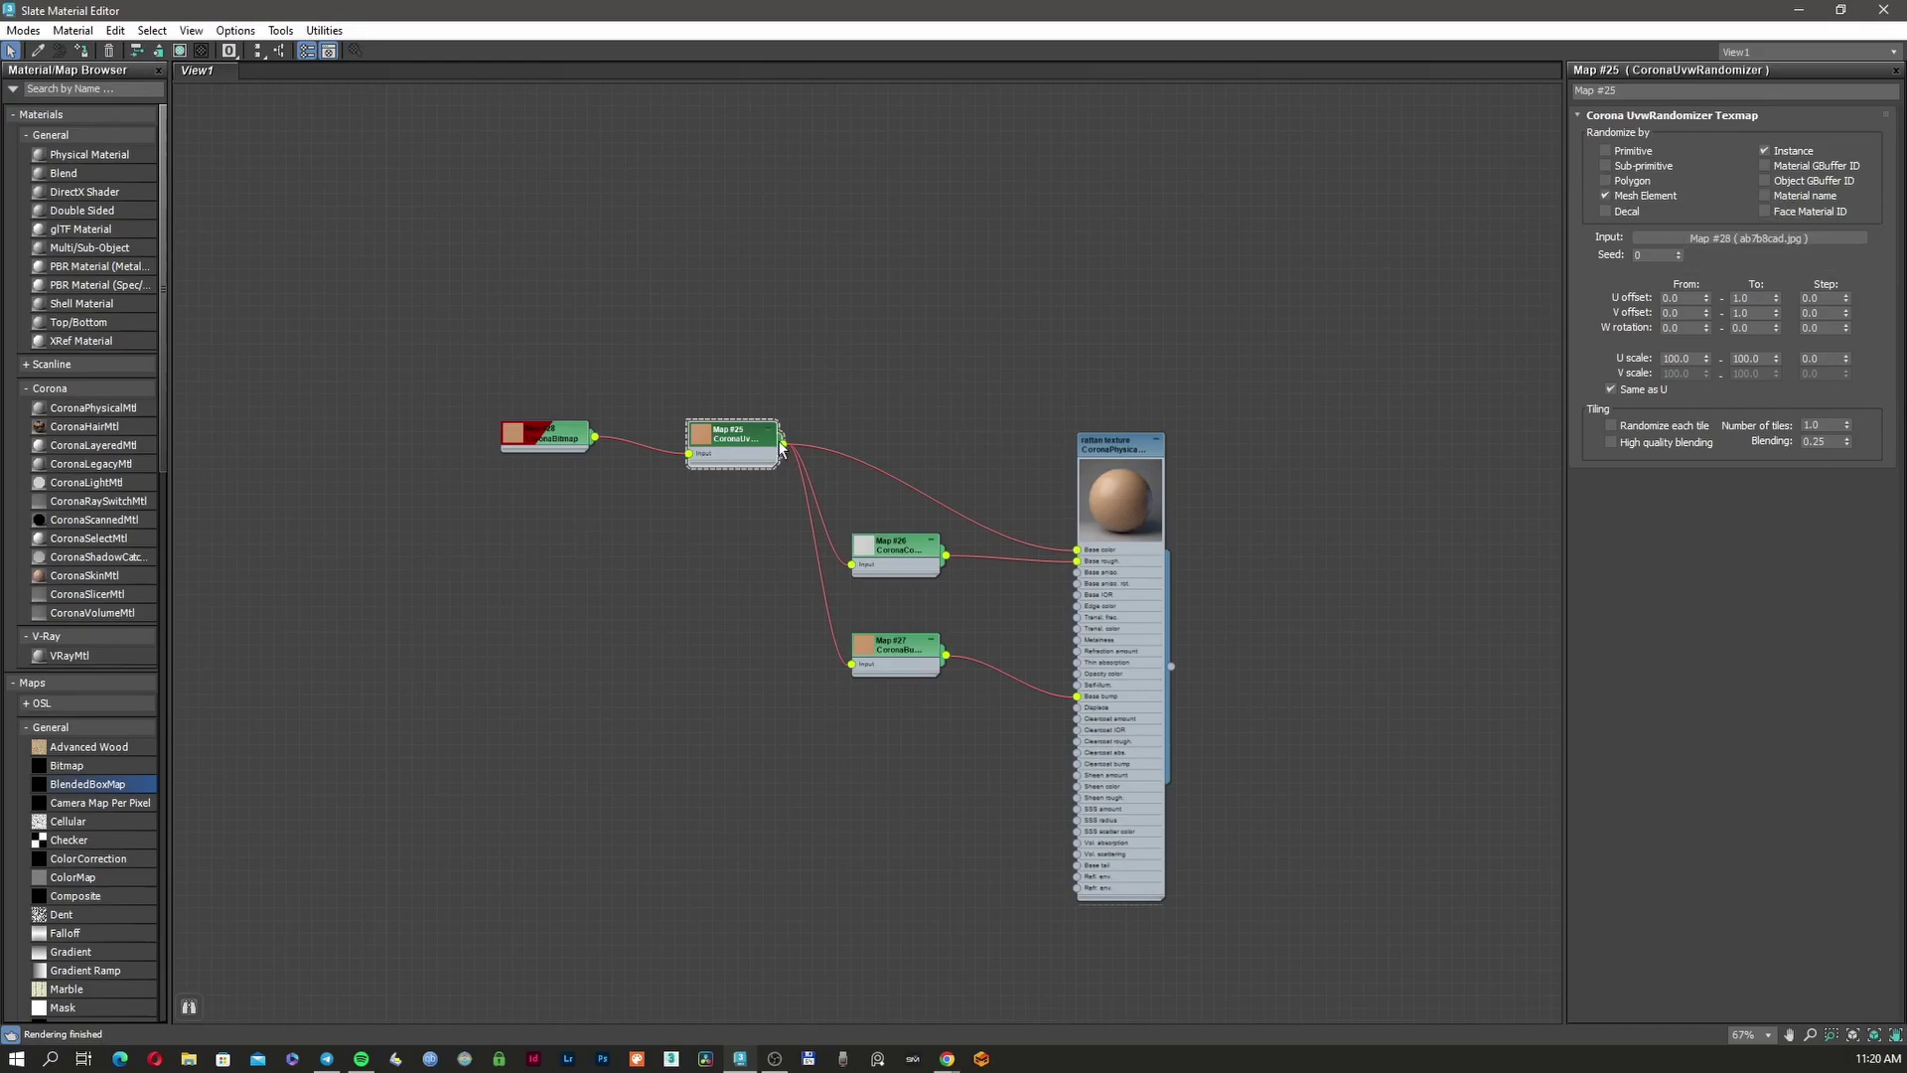
pyautogui.scroll(-10, 111, 652)
pyautogui.moveTo(88, 456); pyautogui.dragTo(959, 444)
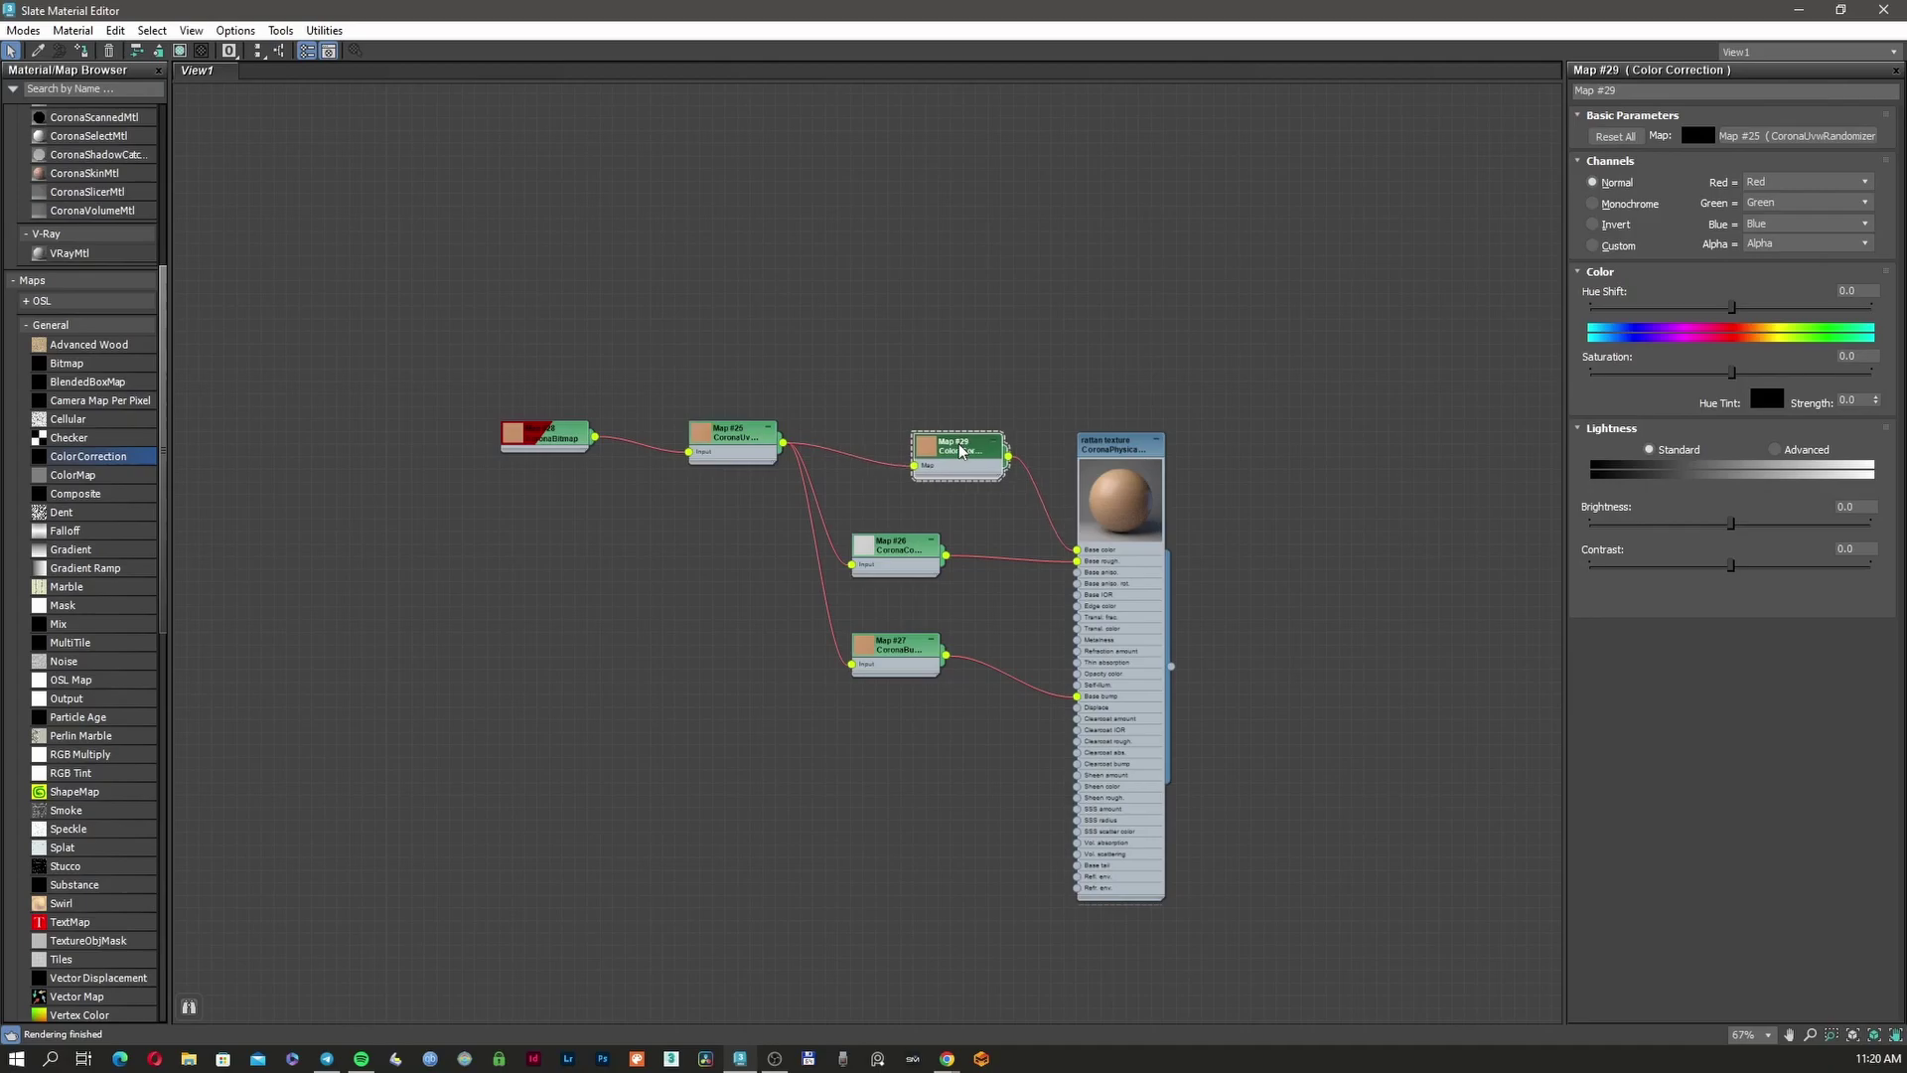
# Switch the Color Correction to Advanced lightness and set hue shift to about 7.8, RGB gain to 80 and RGB gamma to 1.3
pyautogui.click(1800, 454)
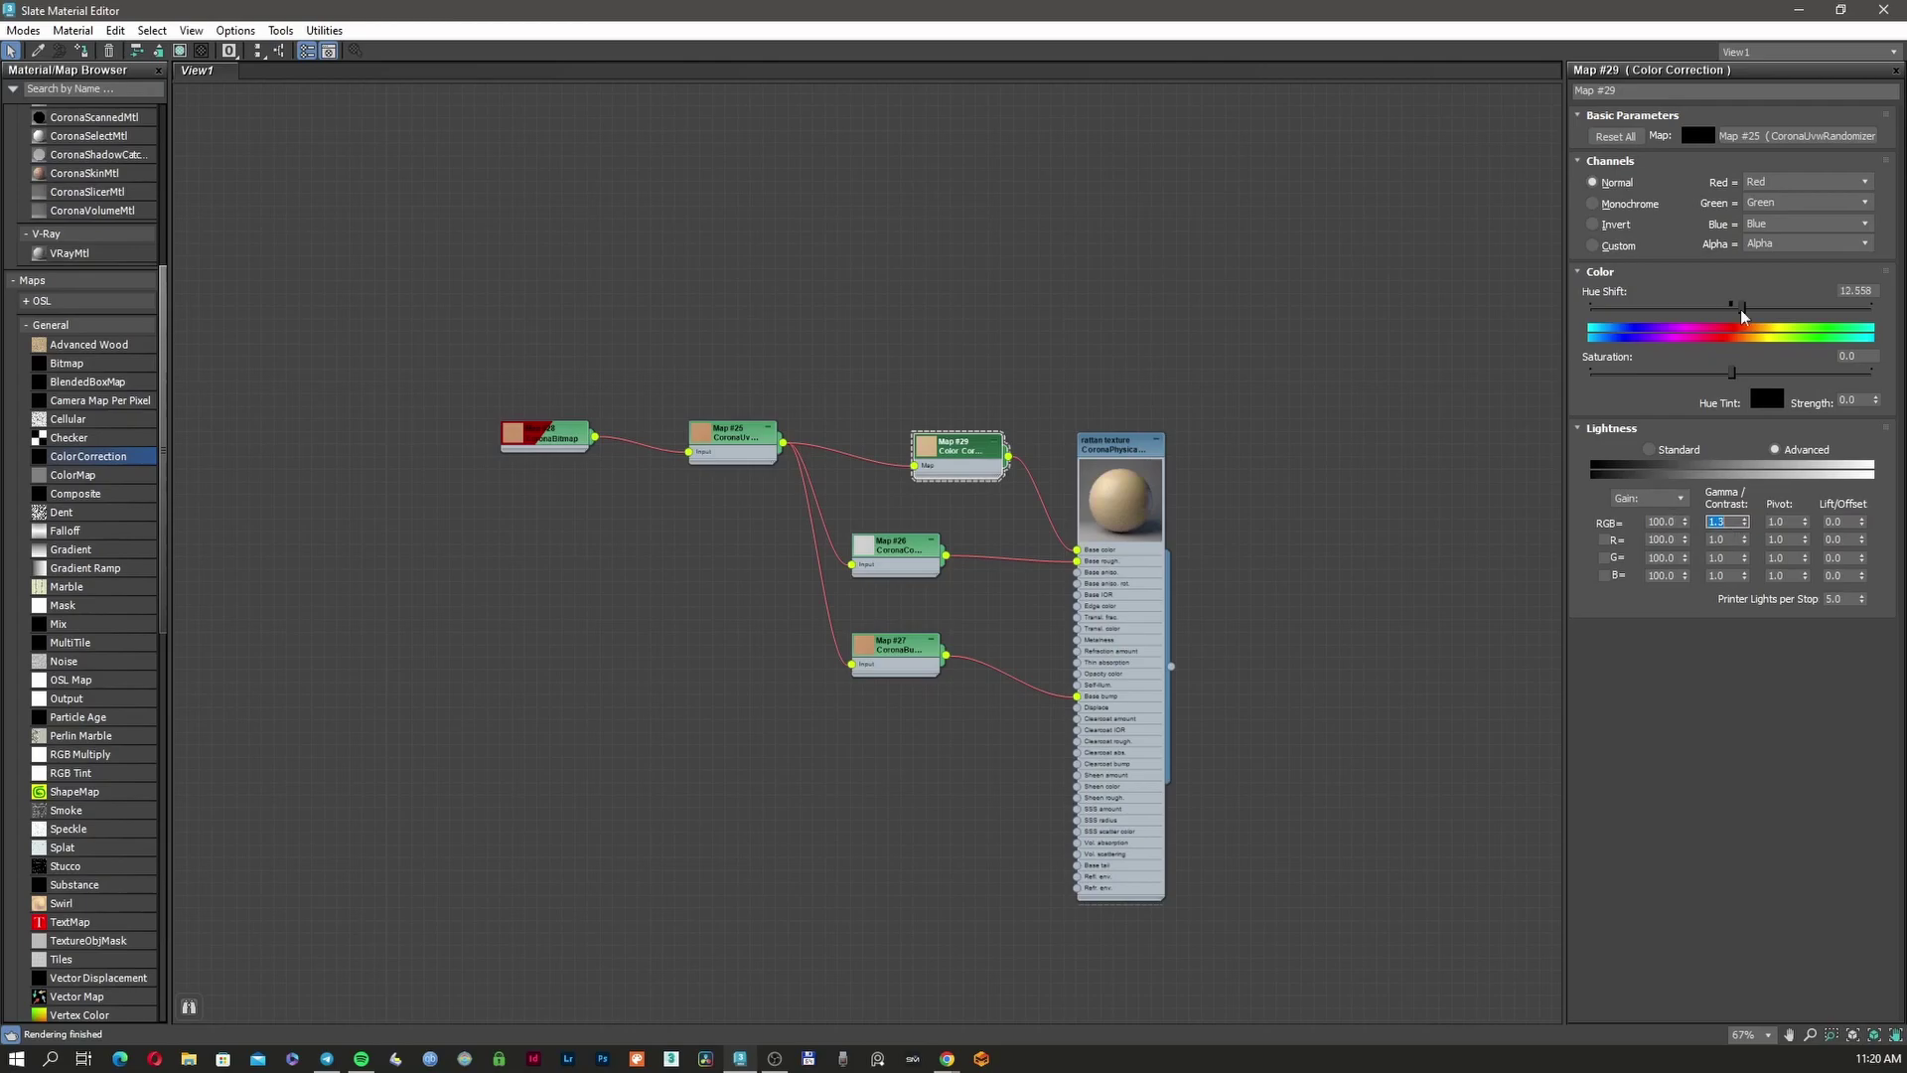
pyautogui.moveTo(1738, 309); pyautogui.dragTo(1736, 308)
pyautogui.doubleClick(1662, 521)
pyautogui.write('80')
pyautogui.press('Return')
pyautogui.scroll(5, 1167, 511)
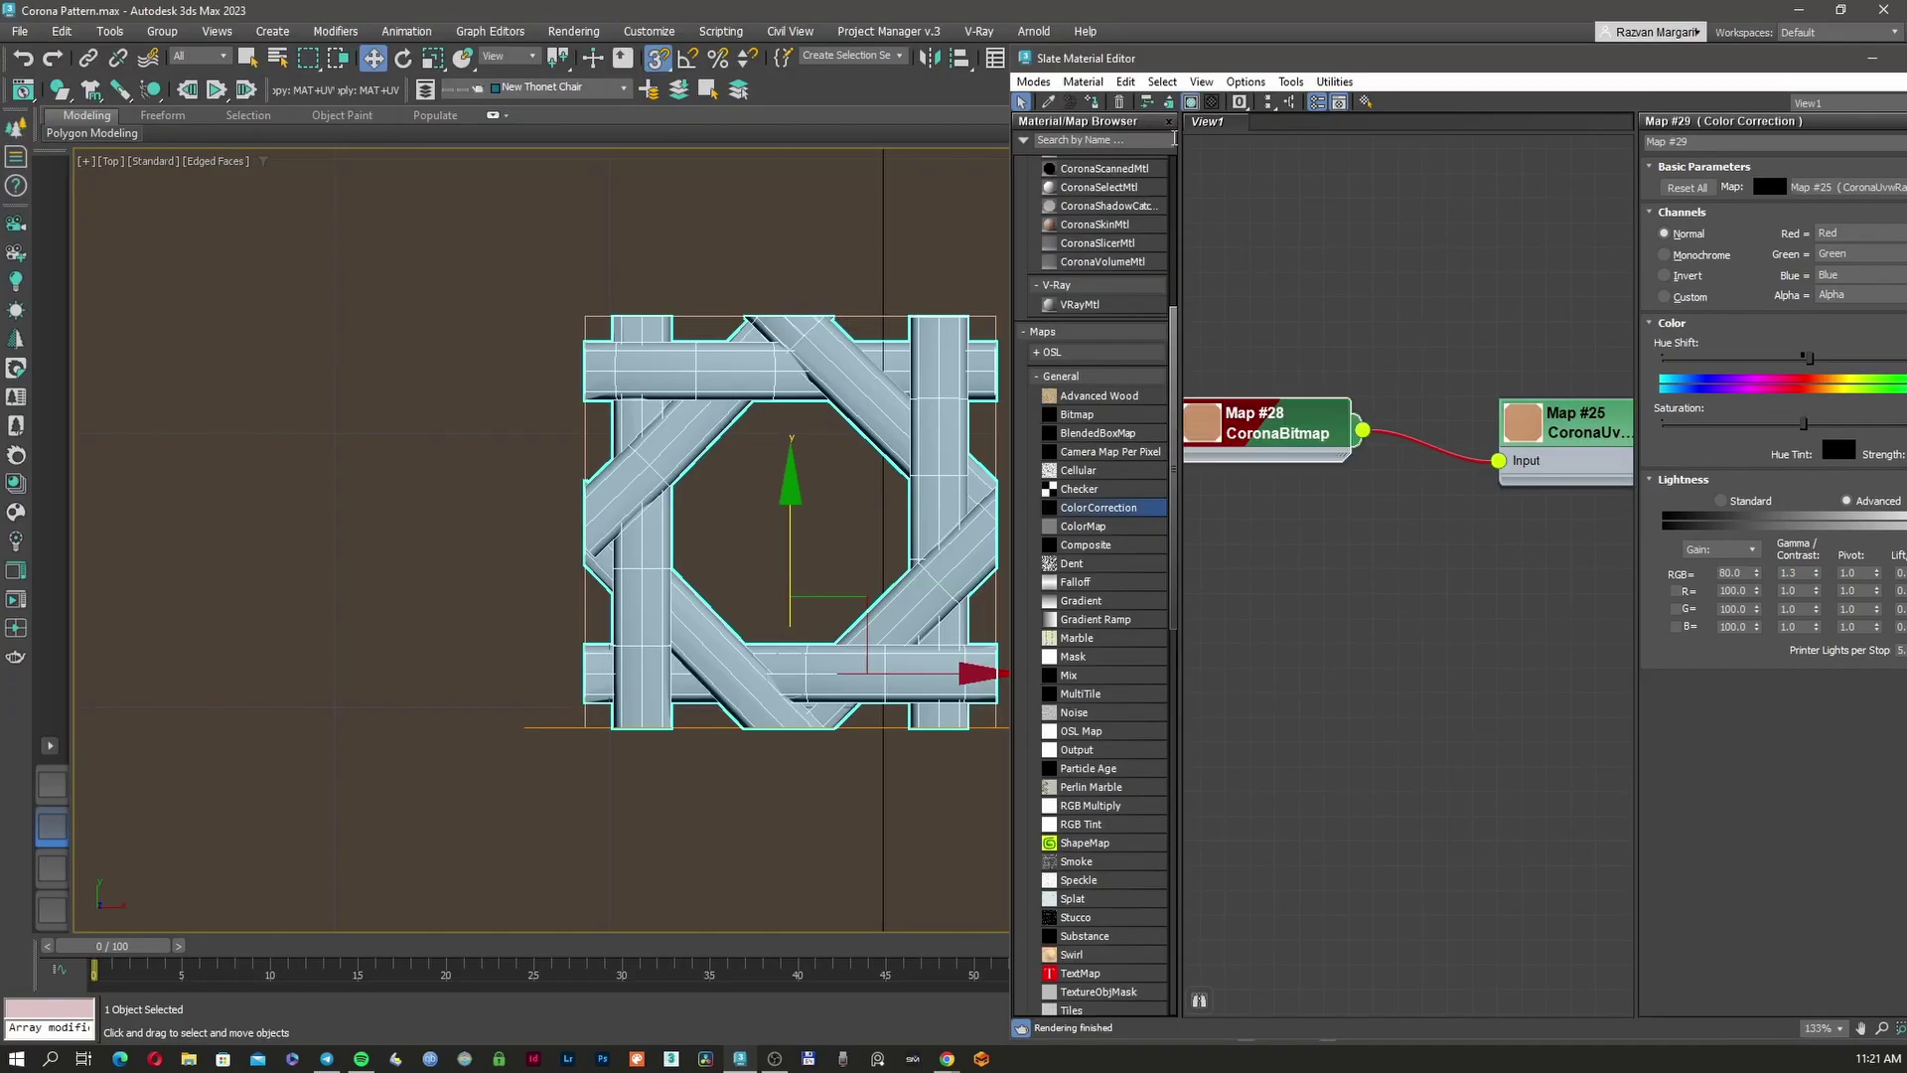
# Show the rattan material on the cane tile in the viewport and set the Color Correction's RGB gamma to 1.4
pyautogui.click(1191, 104)
pyautogui.scroll(5, 716, 381)
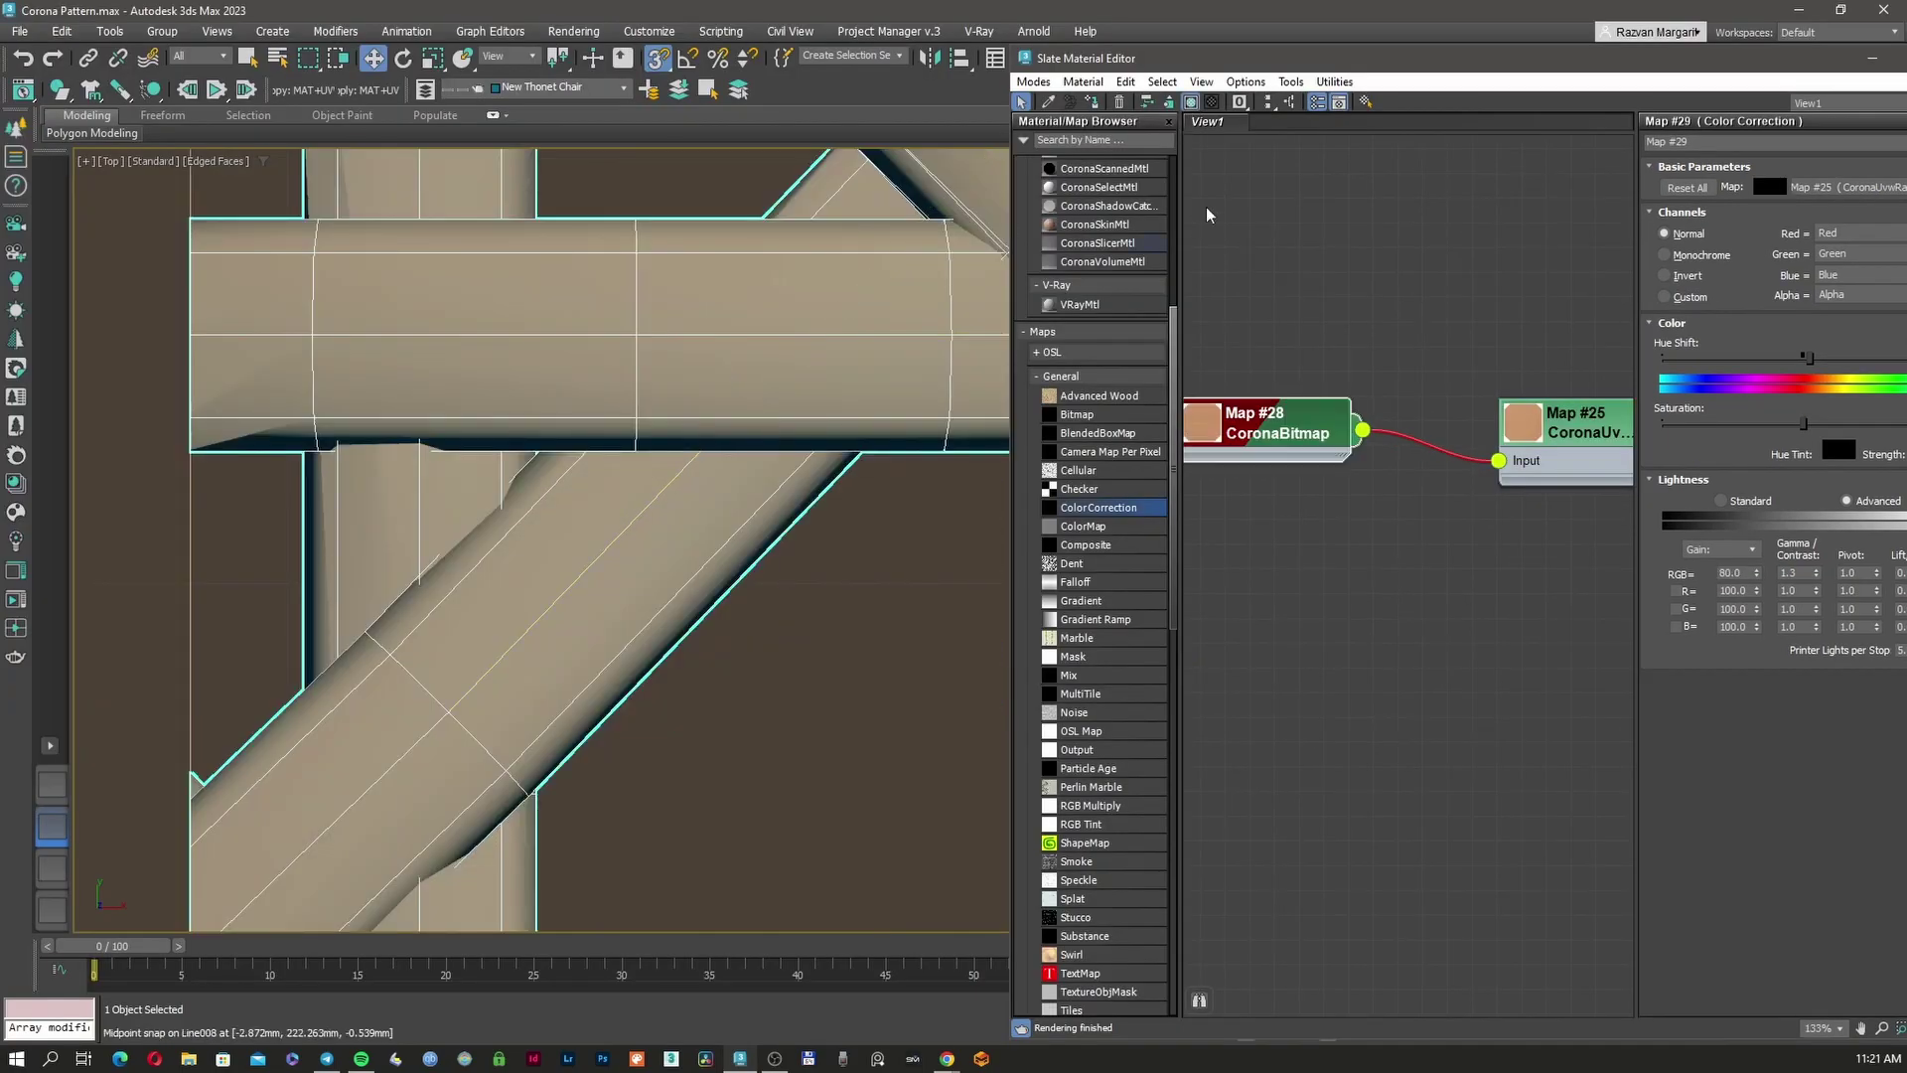
pyautogui.moveTo(1445, 61); pyautogui.dragTo(1179, 97)
pyautogui.press('m')
pyautogui.scroll(-5, 831, 460)
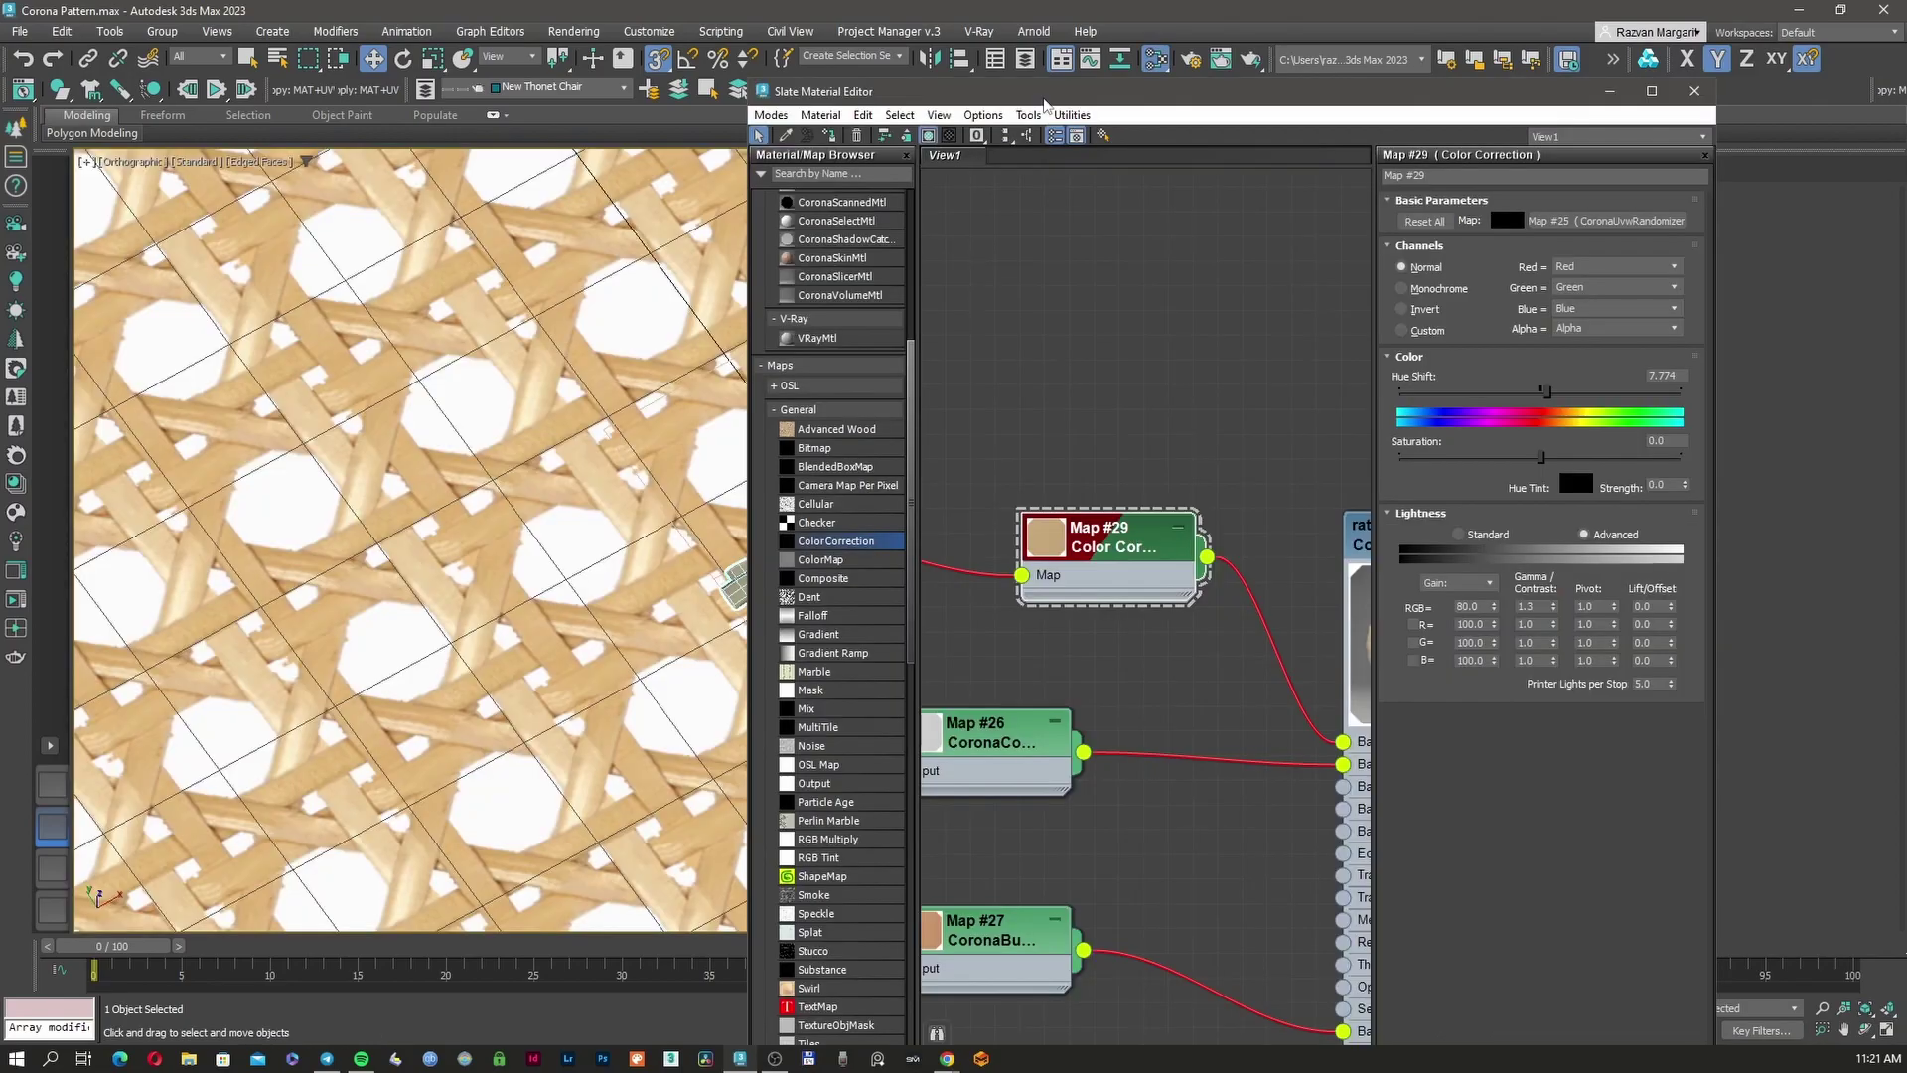
pyautogui.moveTo(1044, 100); pyautogui.dragTo(1234, 111)
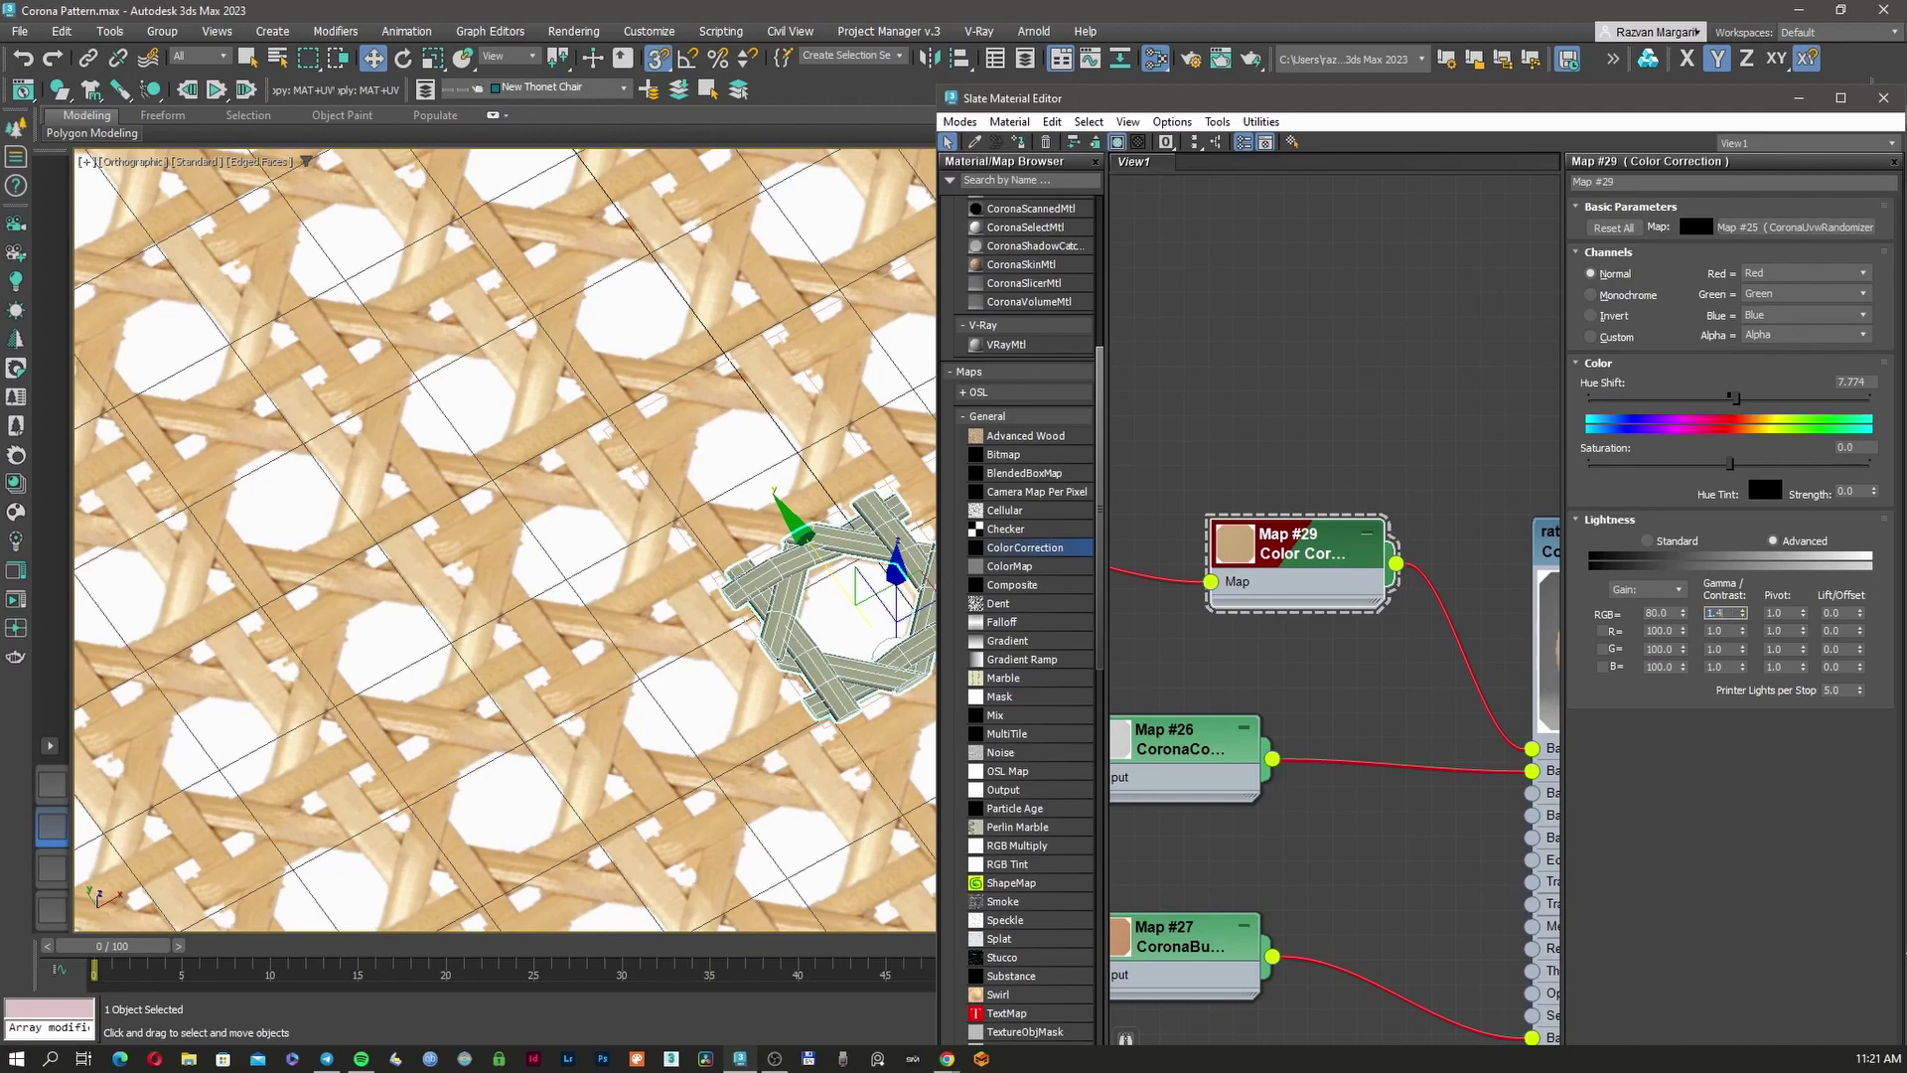
pyautogui.write('1.')
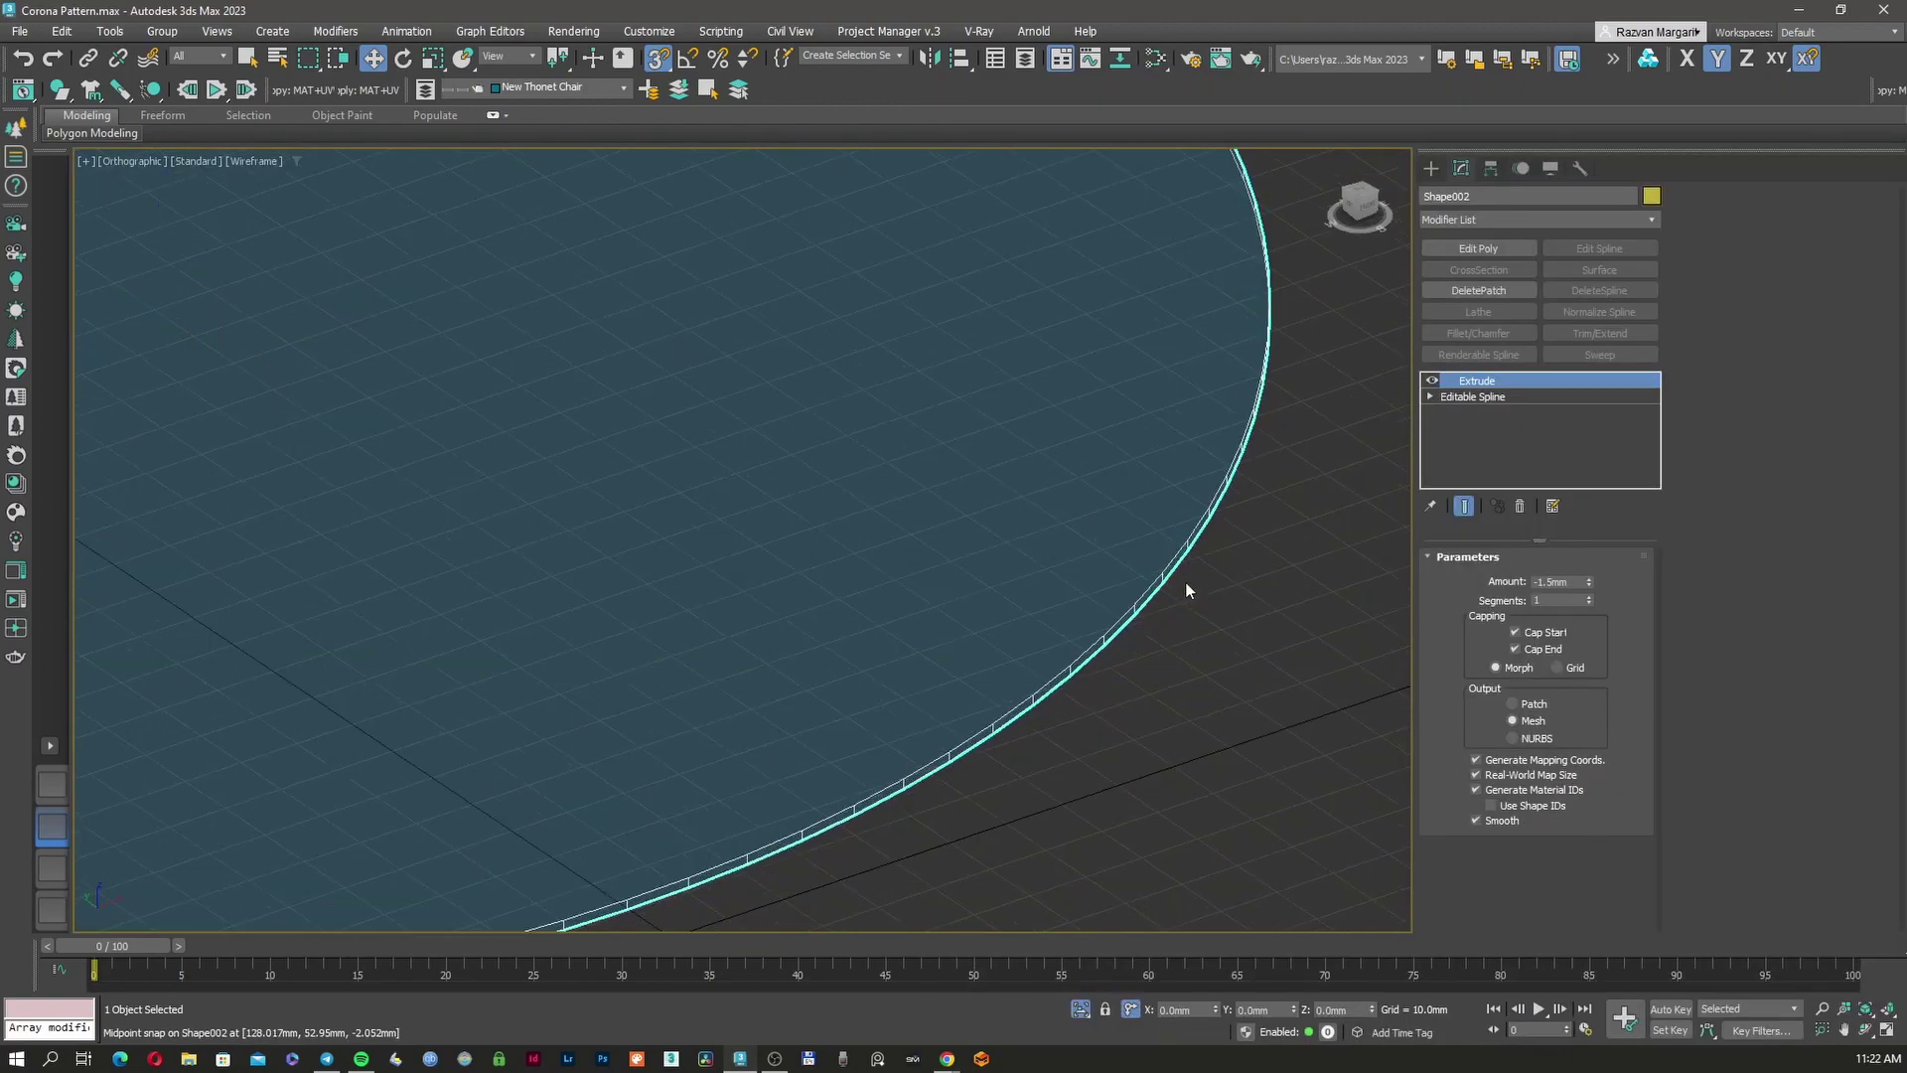
# Add an Edit Poly modifier above the Extrude on the seat shape
pyautogui.scroll(3, 1192, 576)
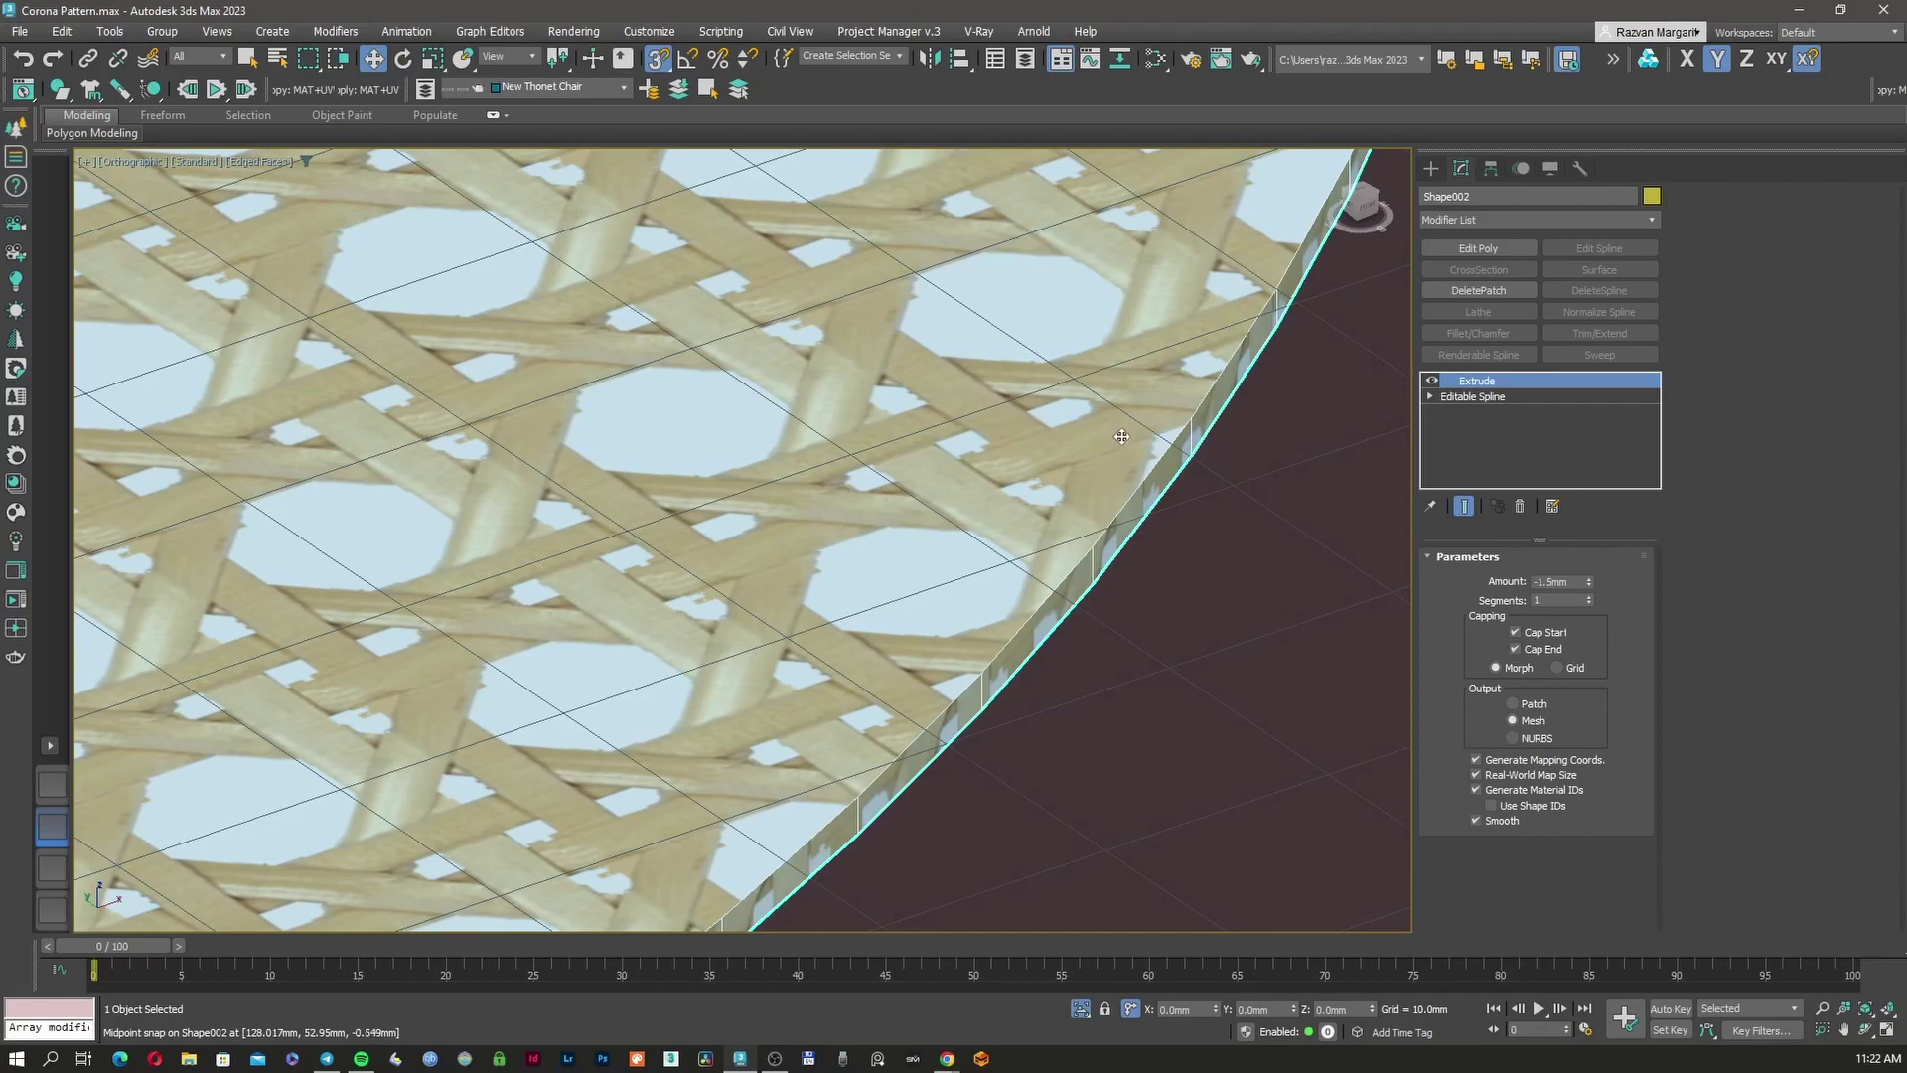
pyautogui.scroll(-4, 1122, 447)
pyautogui.keyDown('alt'); pyautogui.moveTo(884, 844); pyautogui.dragTo(873, 736, button='middle'); pyautogui.keyUp('alt')
pyautogui.scroll(6, 874, 736)
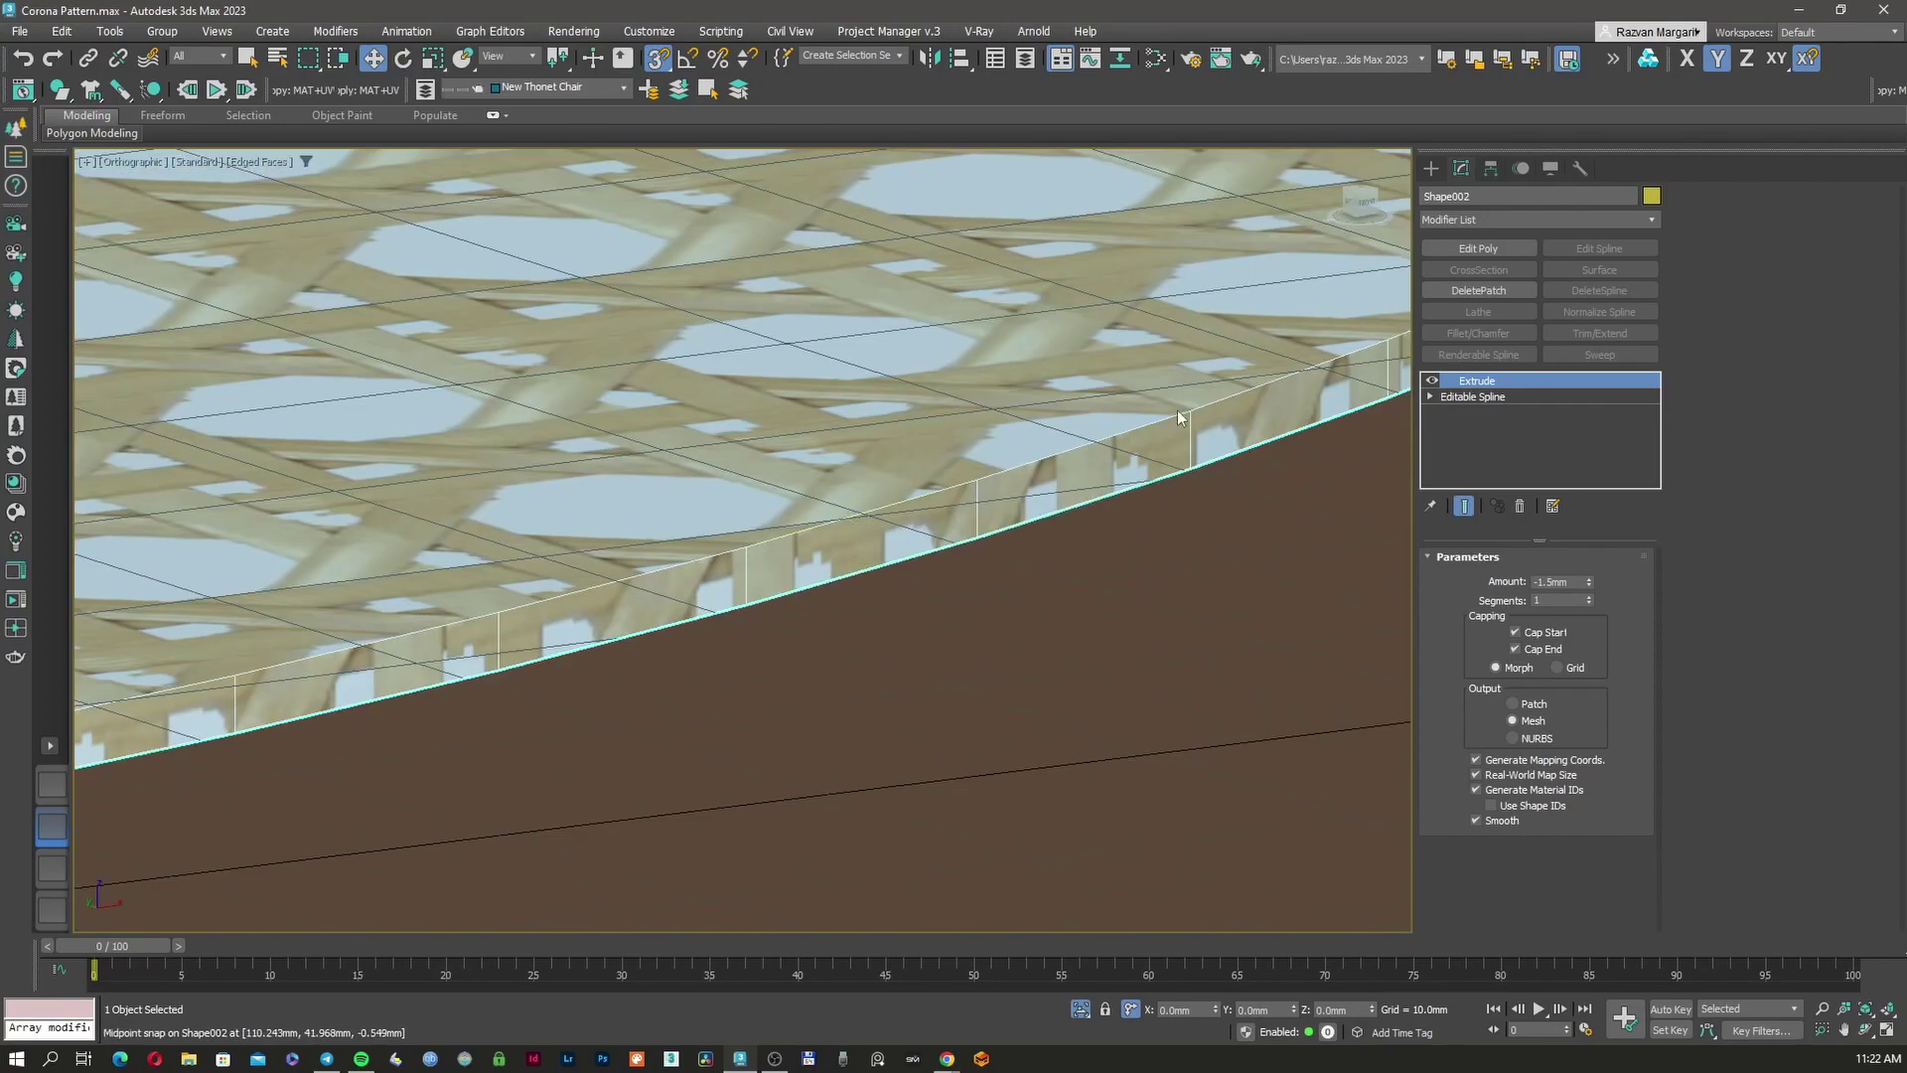
pyautogui.click(1478, 249)
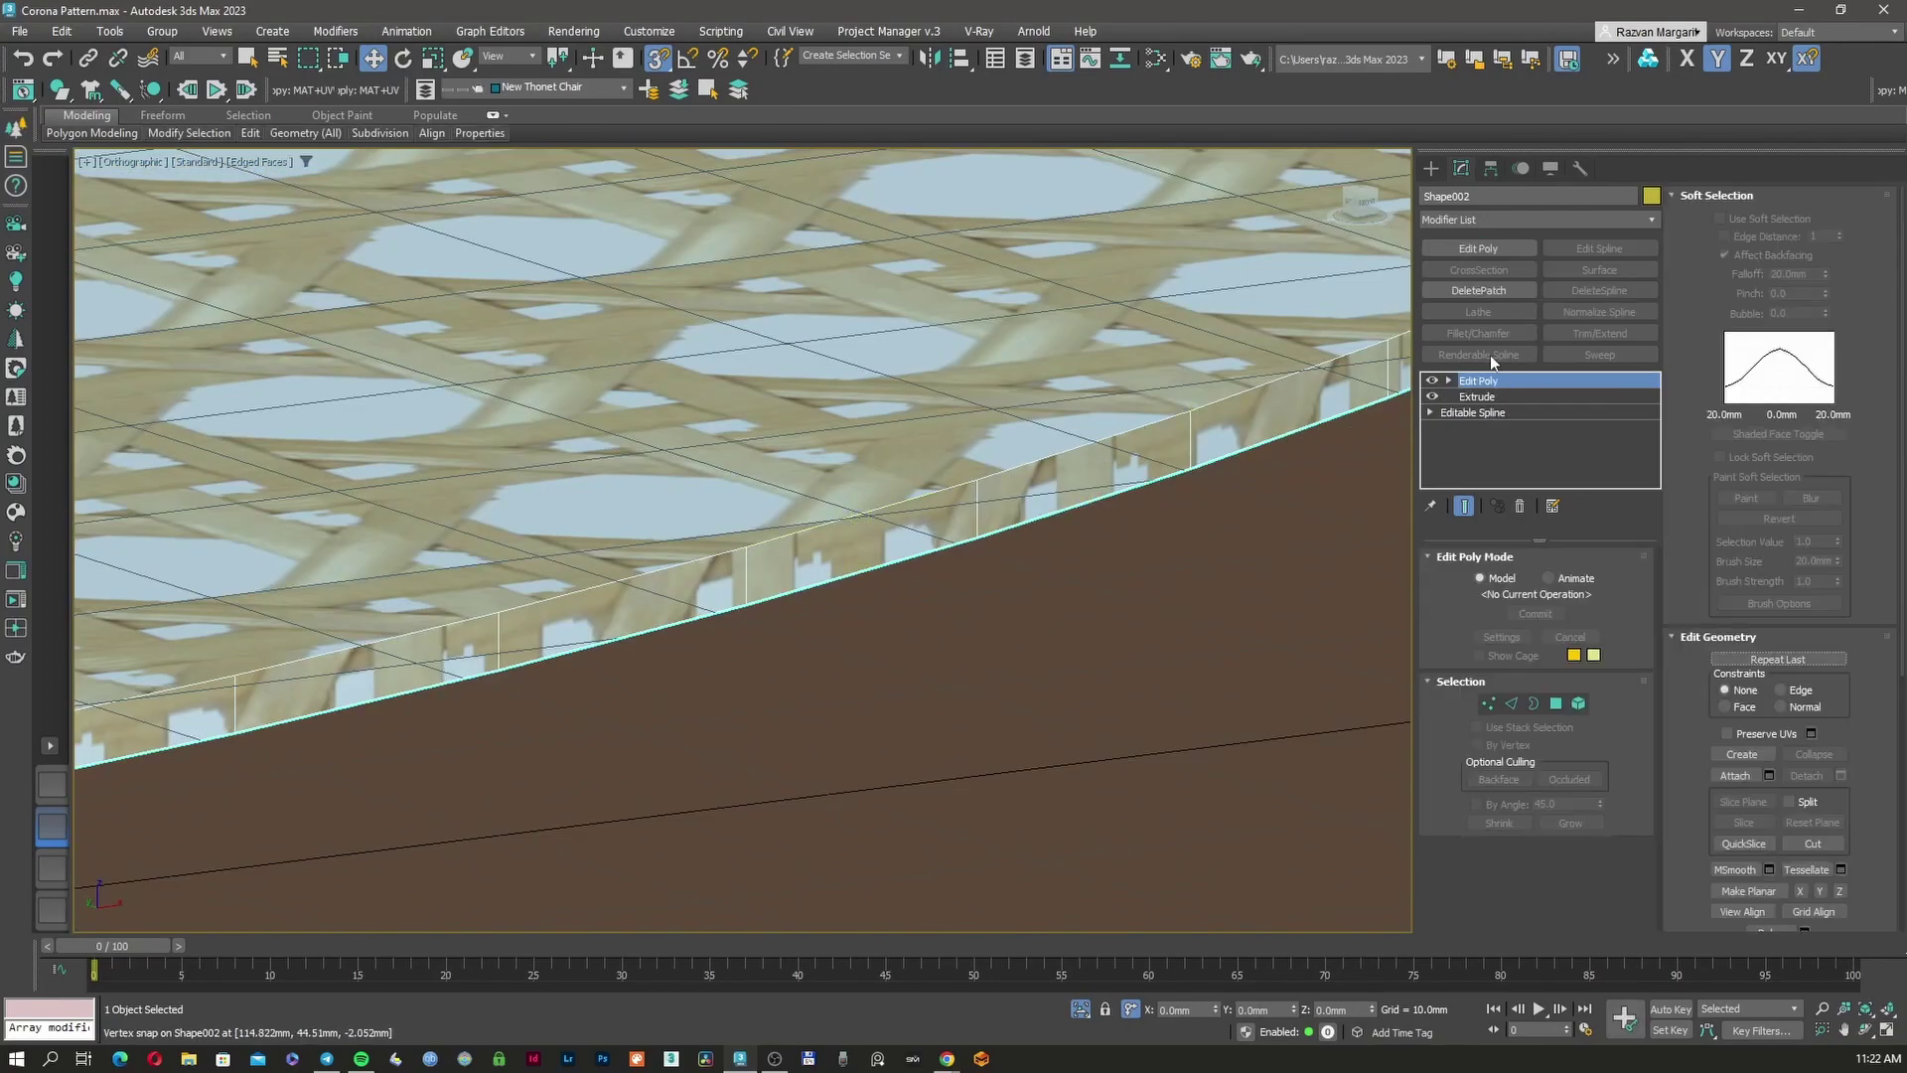
# Delete the ring of side polygons and the bottom polygon of the seat shape, keeping only the top face
pyautogui.click(1556, 703)
pyautogui.click(1033, 496)
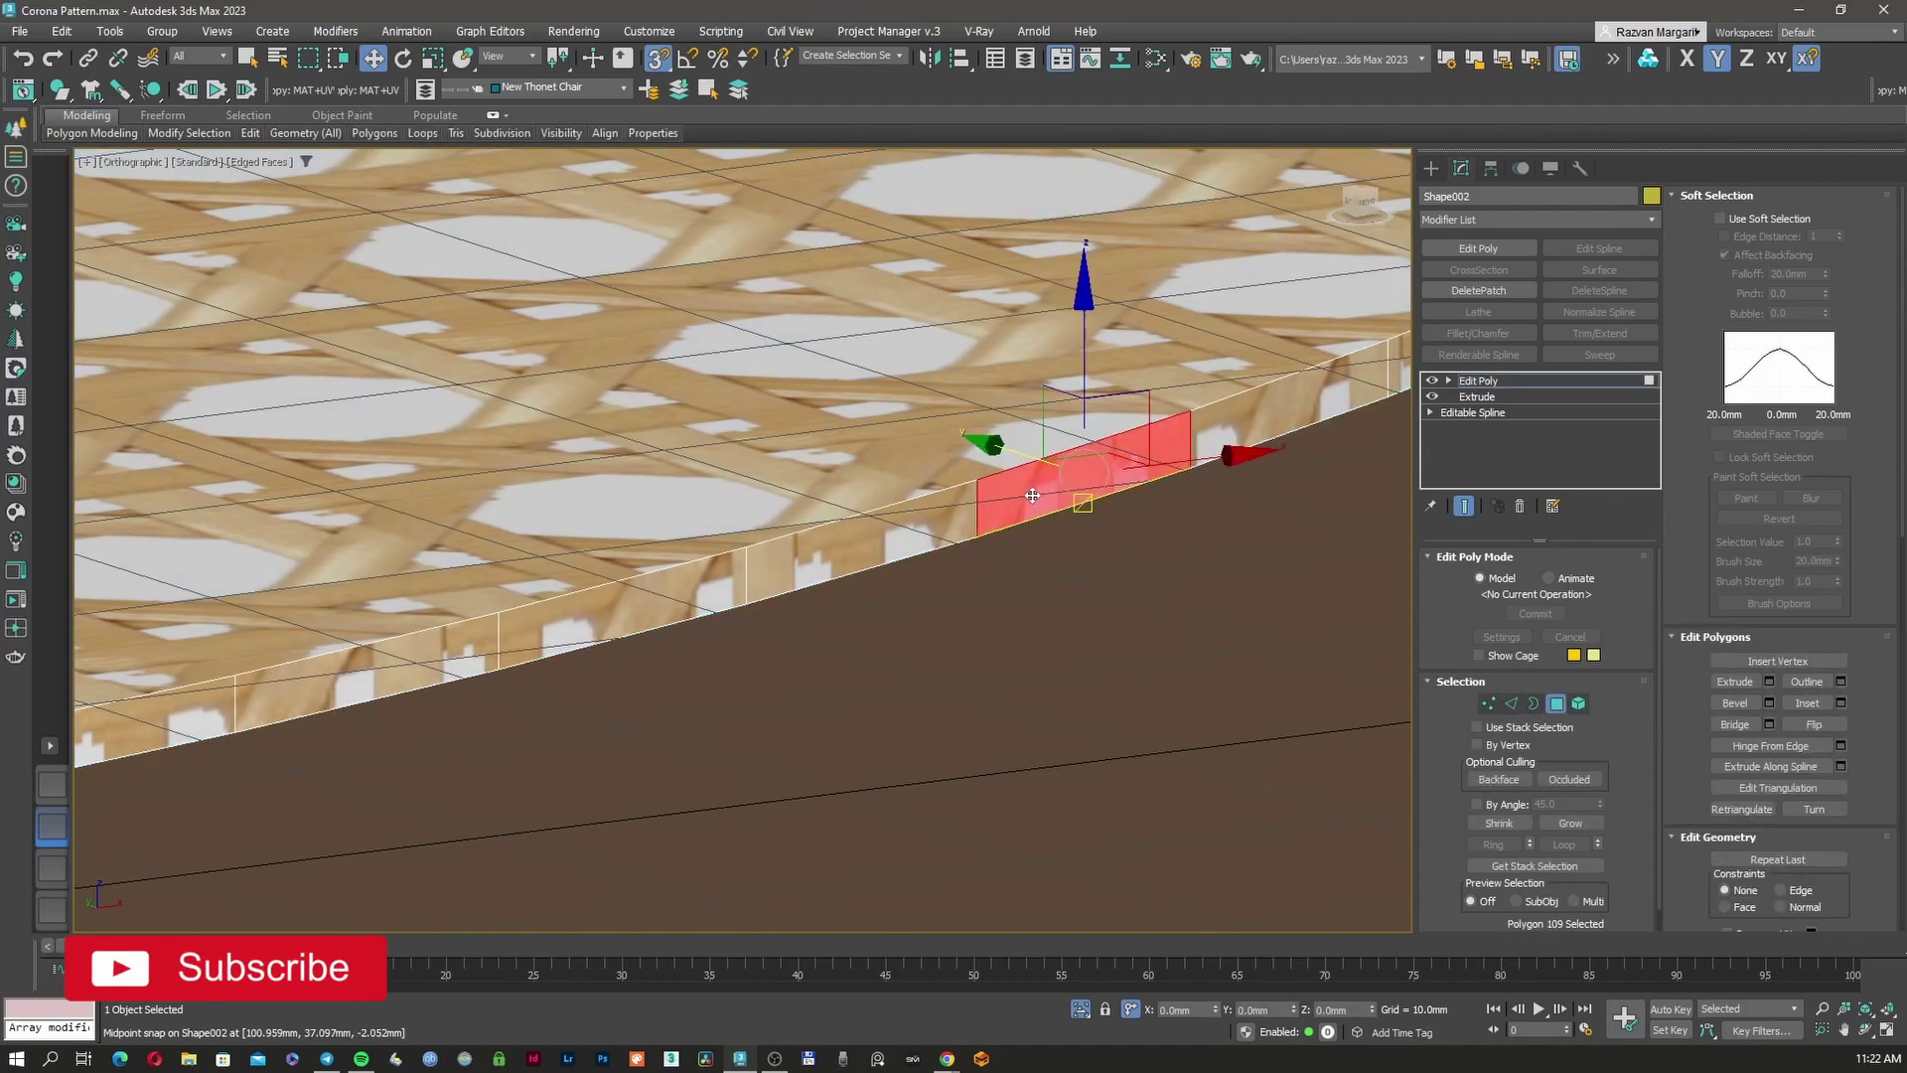
pyautogui.press('F3')
pyautogui.keyDown('shift'); pyautogui.click(1236, 419); pyautogui.keyUp('shift')
pyautogui.press('F3')
pyautogui.keyDown('alt'); pyautogui.moveTo(1209, 423); pyautogui.dragTo(1213, 435, button='middle'); pyautogui.keyUp('alt')
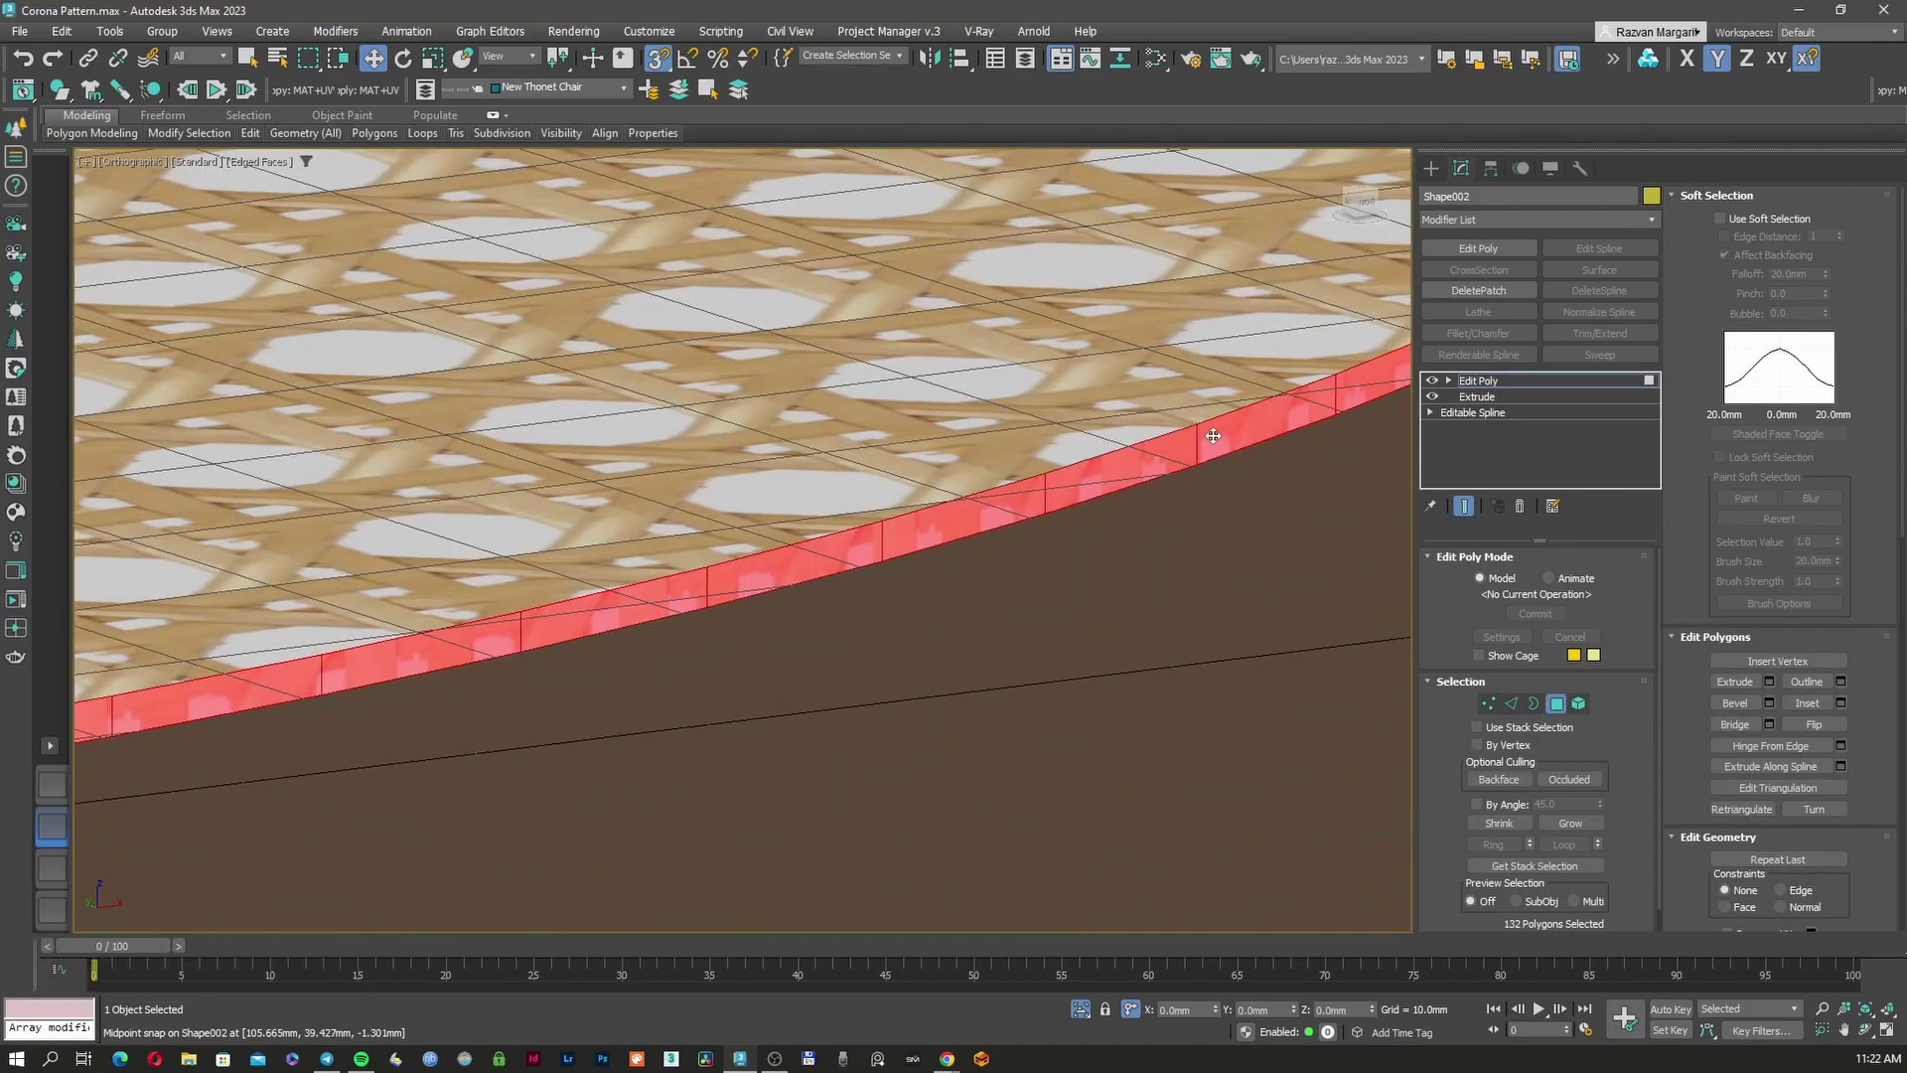
pyautogui.press('Delete')
pyautogui.click(1112, 483)
pyautogui.press('Delete')
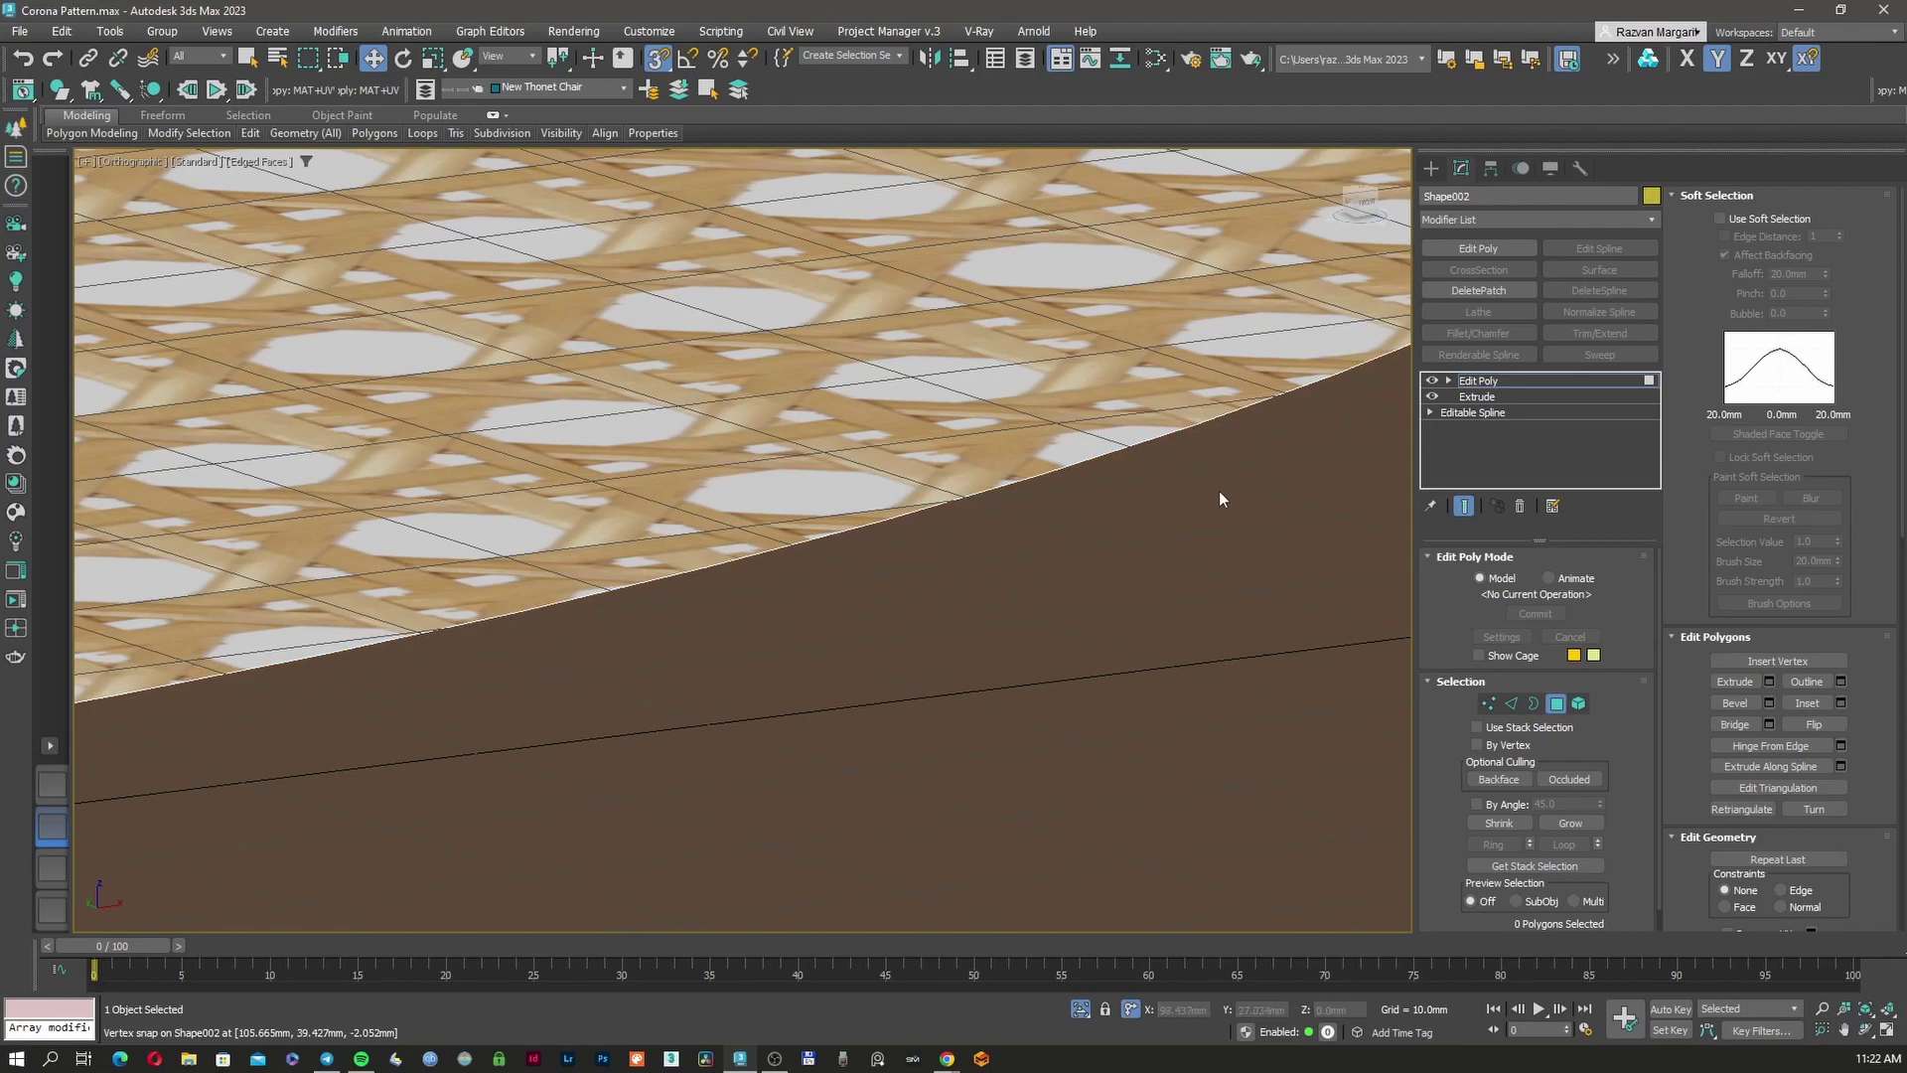
# Select the border edge loop of the seat's top face and extrude it downward as a thin side rim
pyautogui.click(1512, 702)
pyautogui.press('F3')
pyautogui.click(1088, 477)
pyautogui.scroll(-5, 1088, 475)
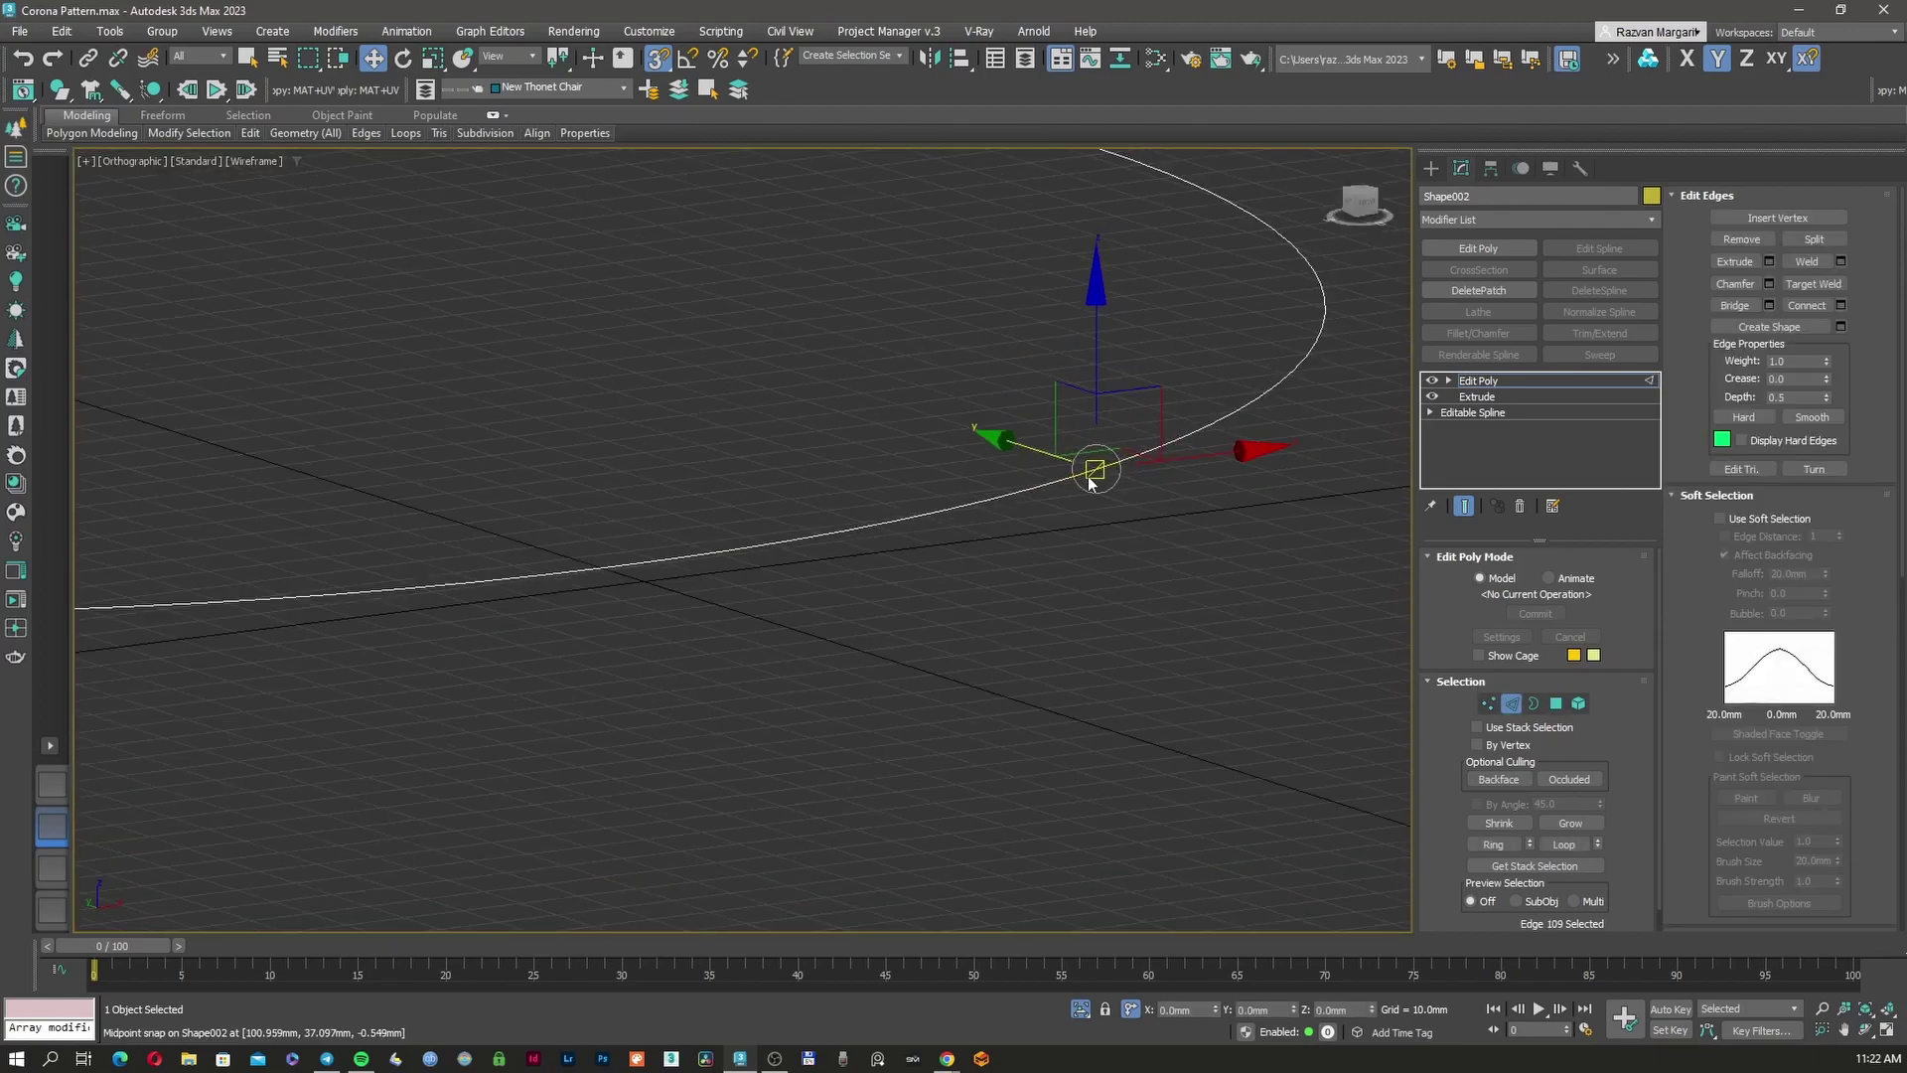
pyautogui.press('F3')
pyautogui.hotkey('alt', 'l')
pyautogui.scroll(6, 752, 422)
pyautogui.press('s')
pyautogui.keyDown('shift'); pyautogui.moveTo(802, 344); pyautogui.dragTo(803, 365); pyautogui.keyUp('shift')
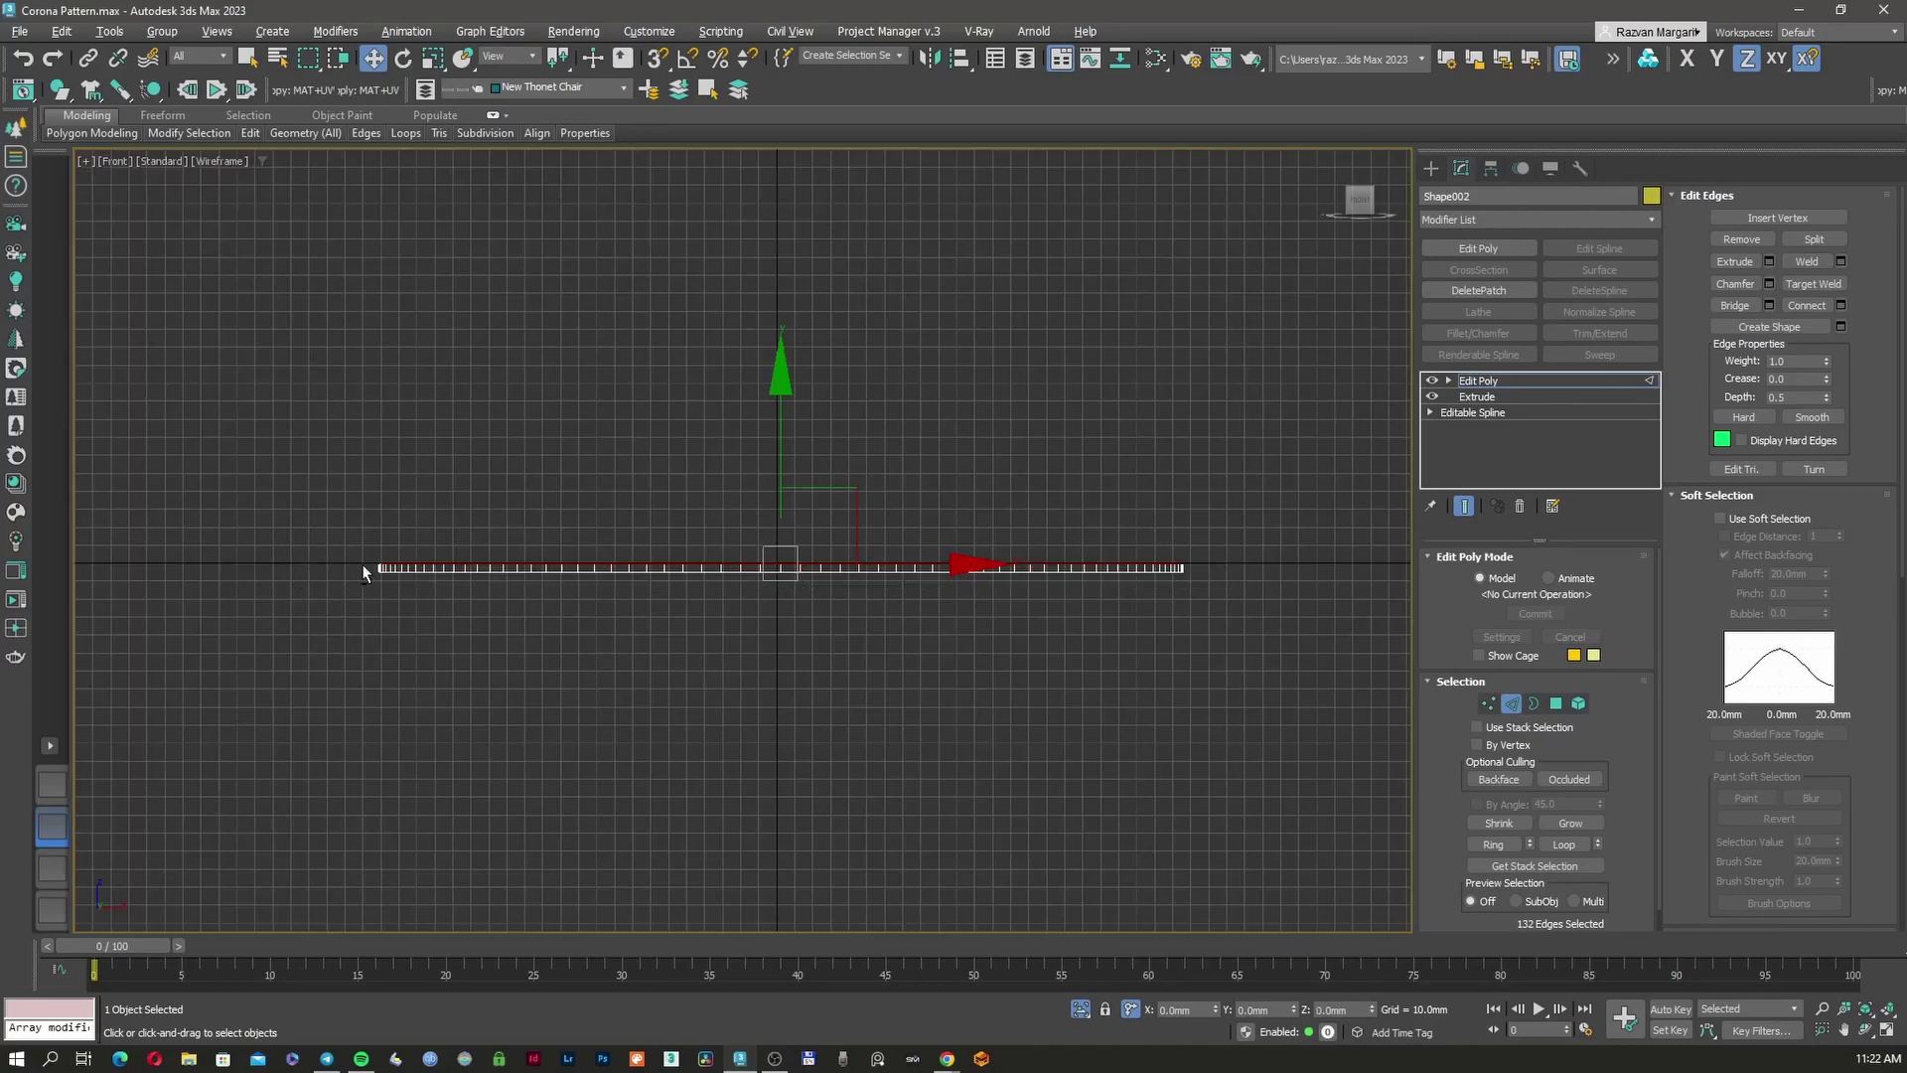
pyautogui.keyDown('alt'); pyautogui.moveTo(638, 529); pyautogui.dragTo(687, 584, button='middle'); pyautogui.keyUp('alt')
pyautogui.scroll(4, 744, 711)
pyautogui.scroll(-2, 766, 716)
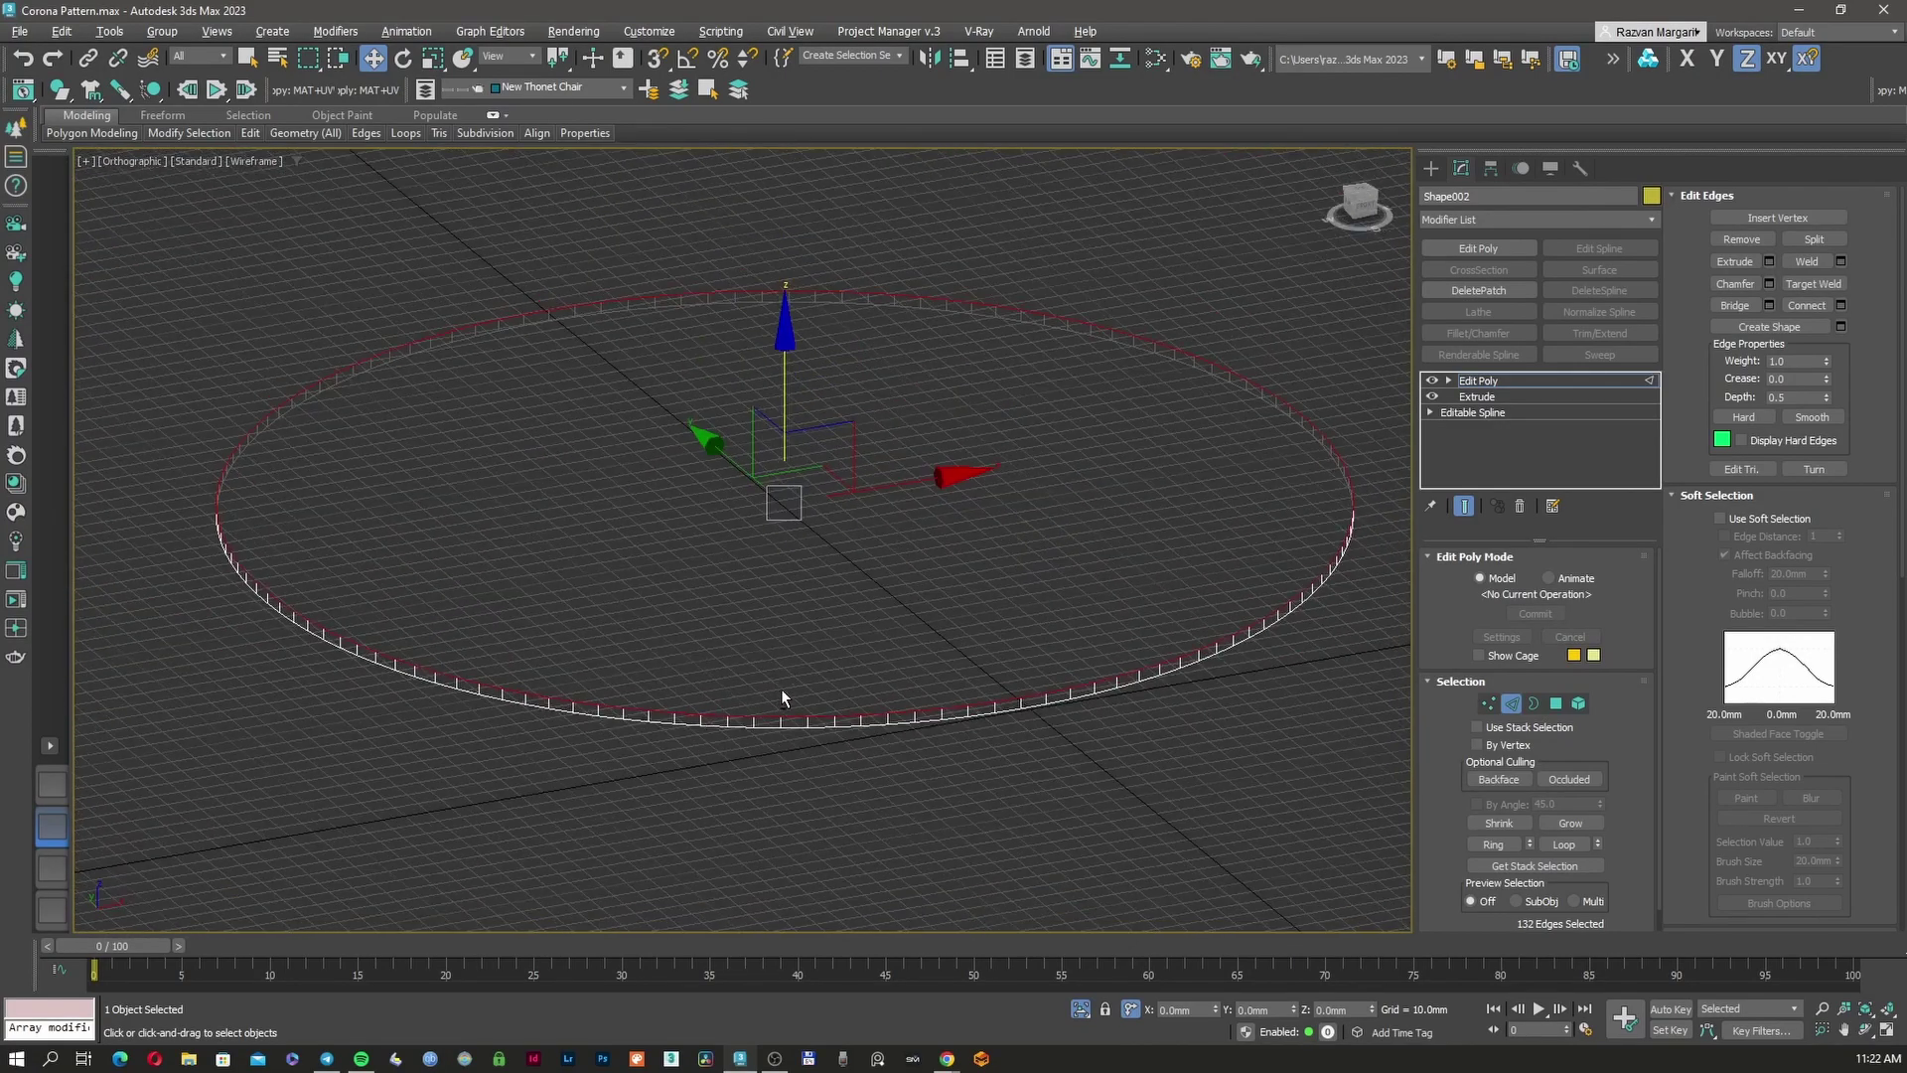
# Add a Chamfer modifier on the selected edge loop around the seat surface's upper rim
pyautogui.press('t')
pyautogui.scroll(5, 724, 213)
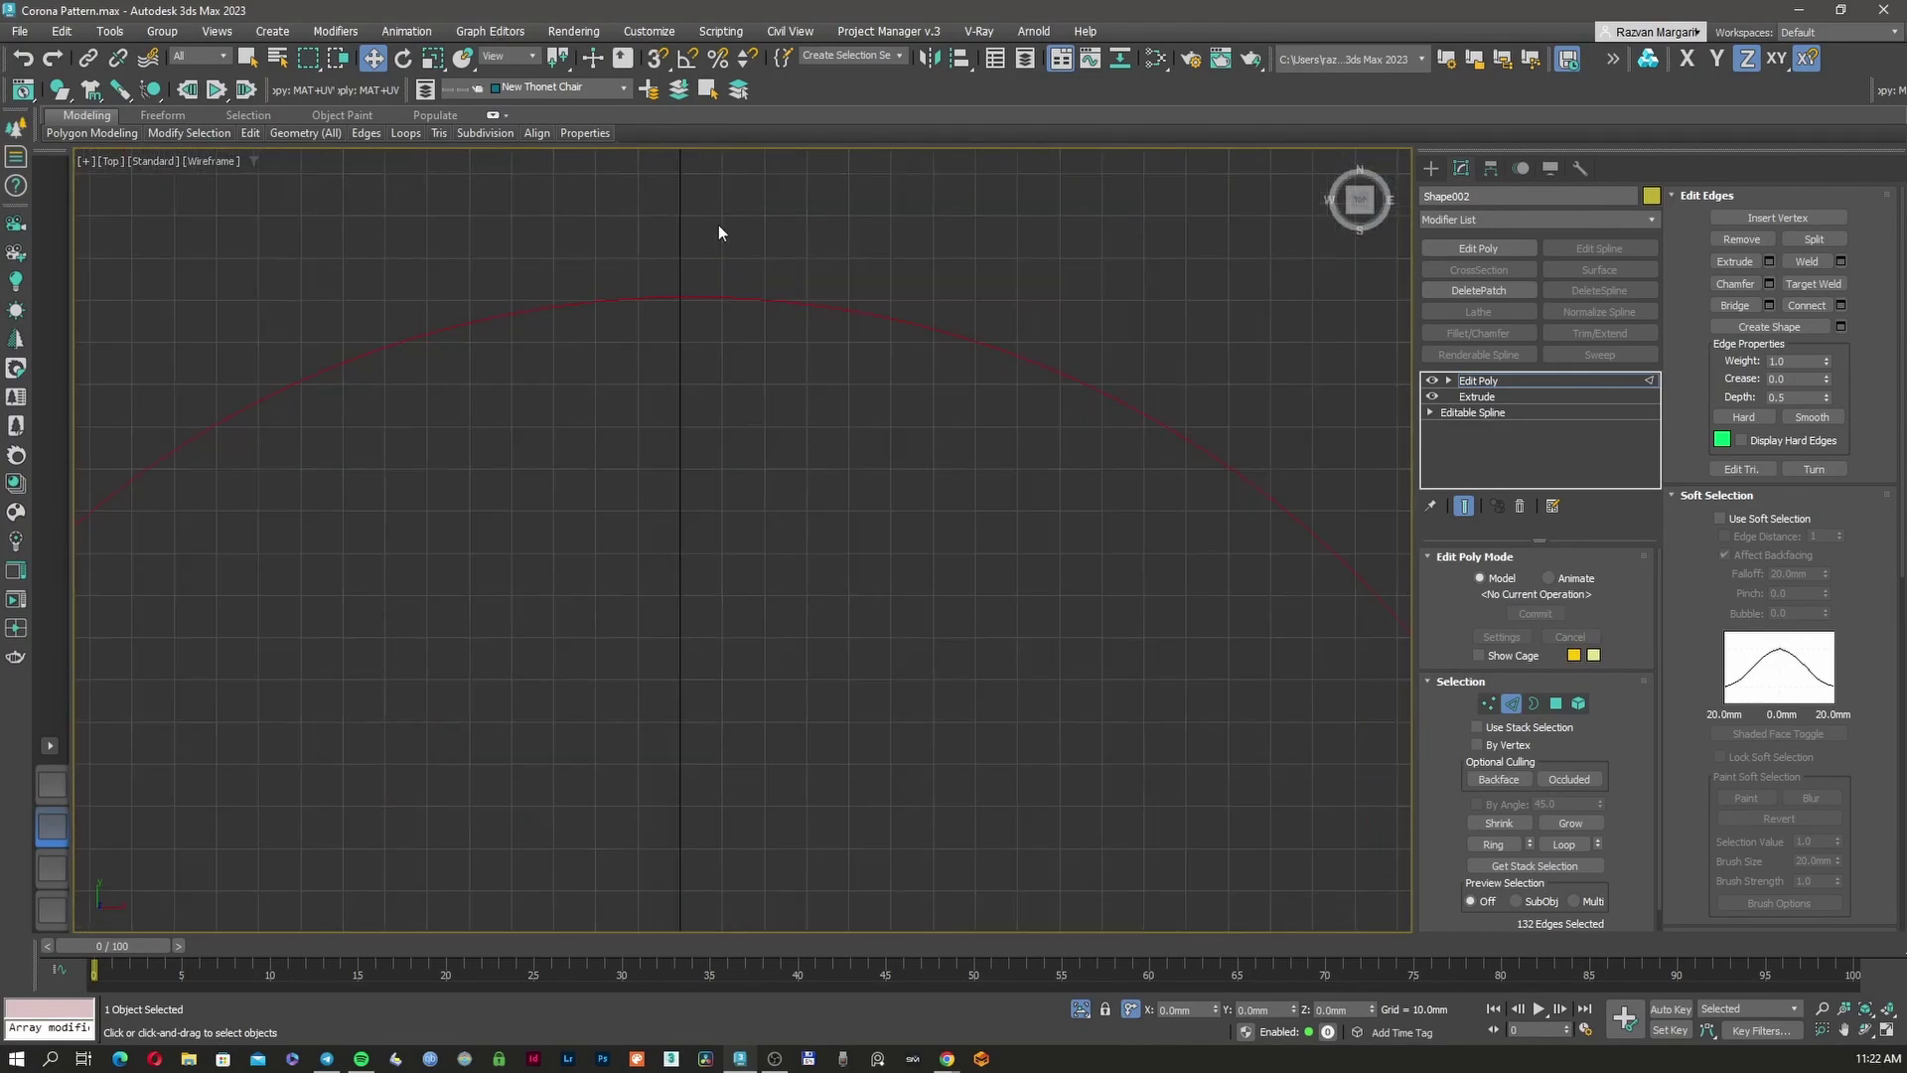
pyautogui.click(1506, 220)
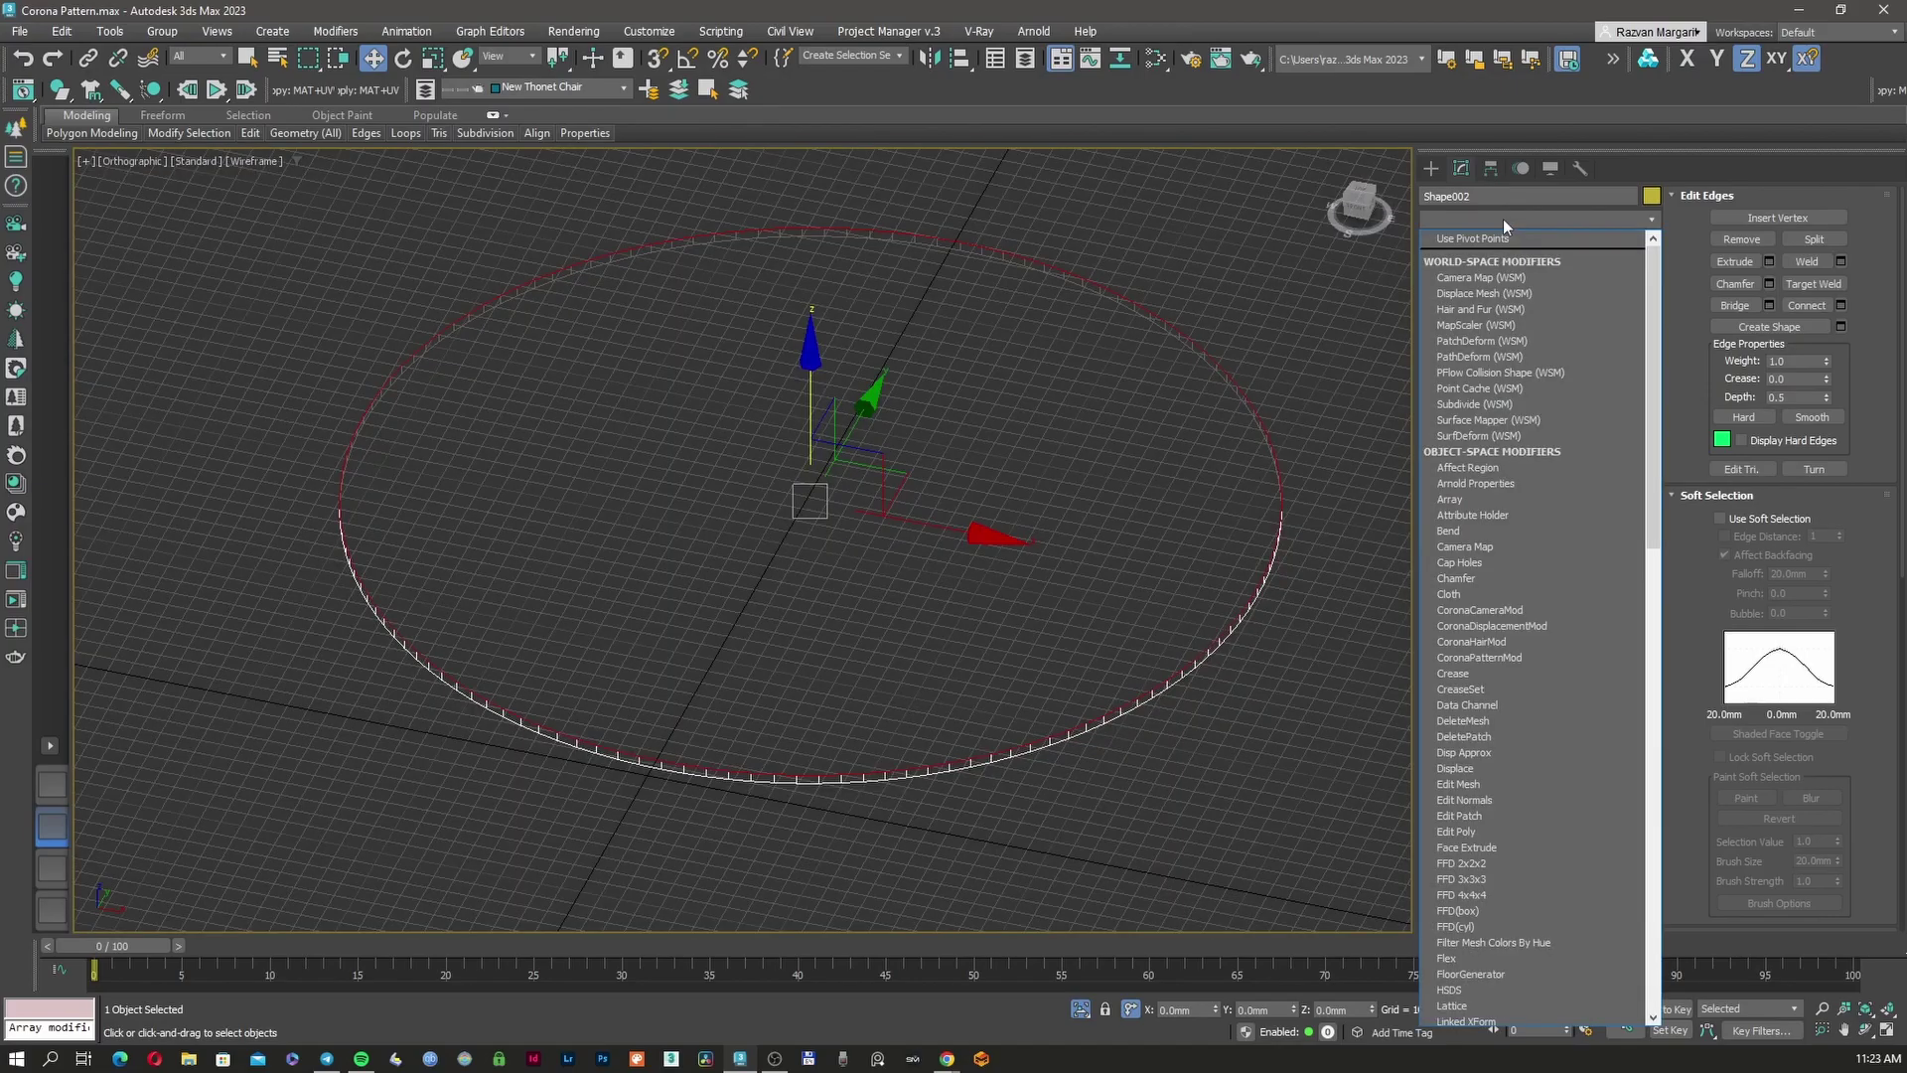
pyautogui.write('ch')
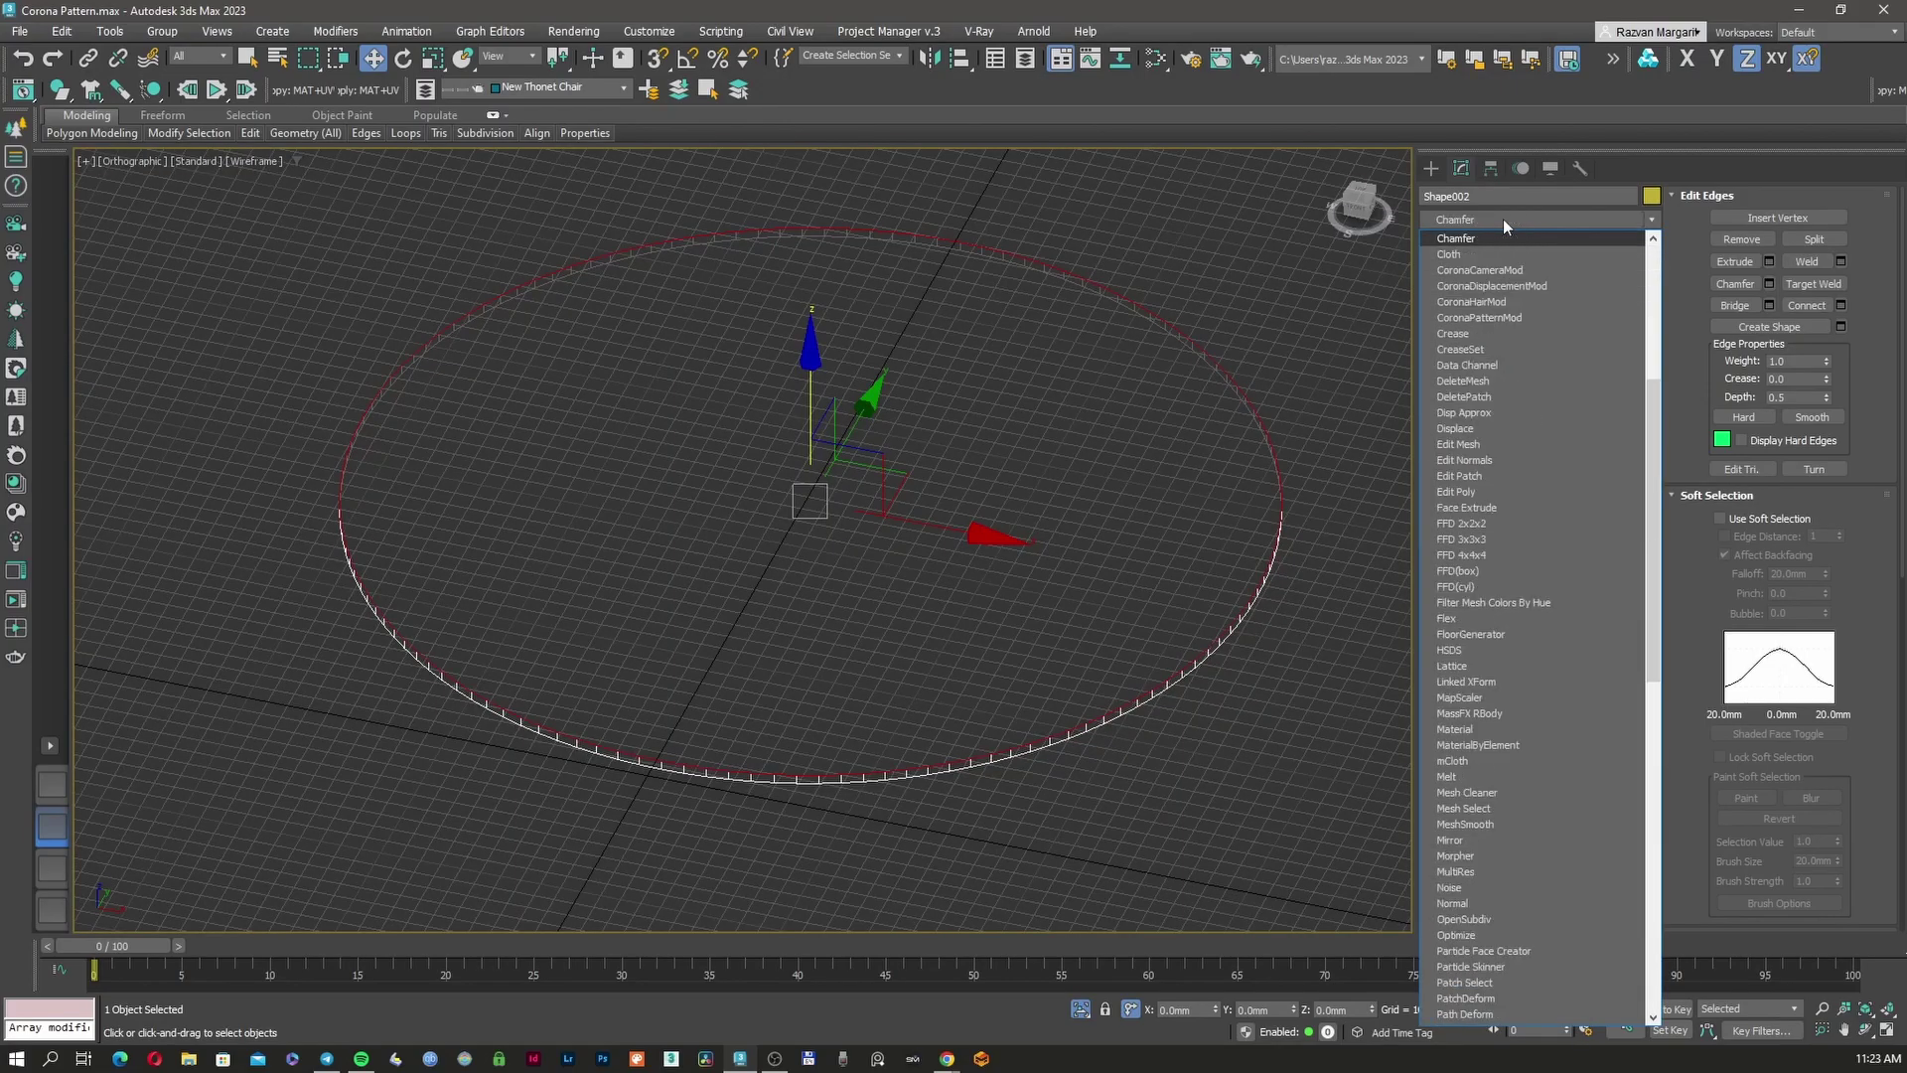
pyautogui.press('Return')
pyautogui.scroll(6, 939, 785)
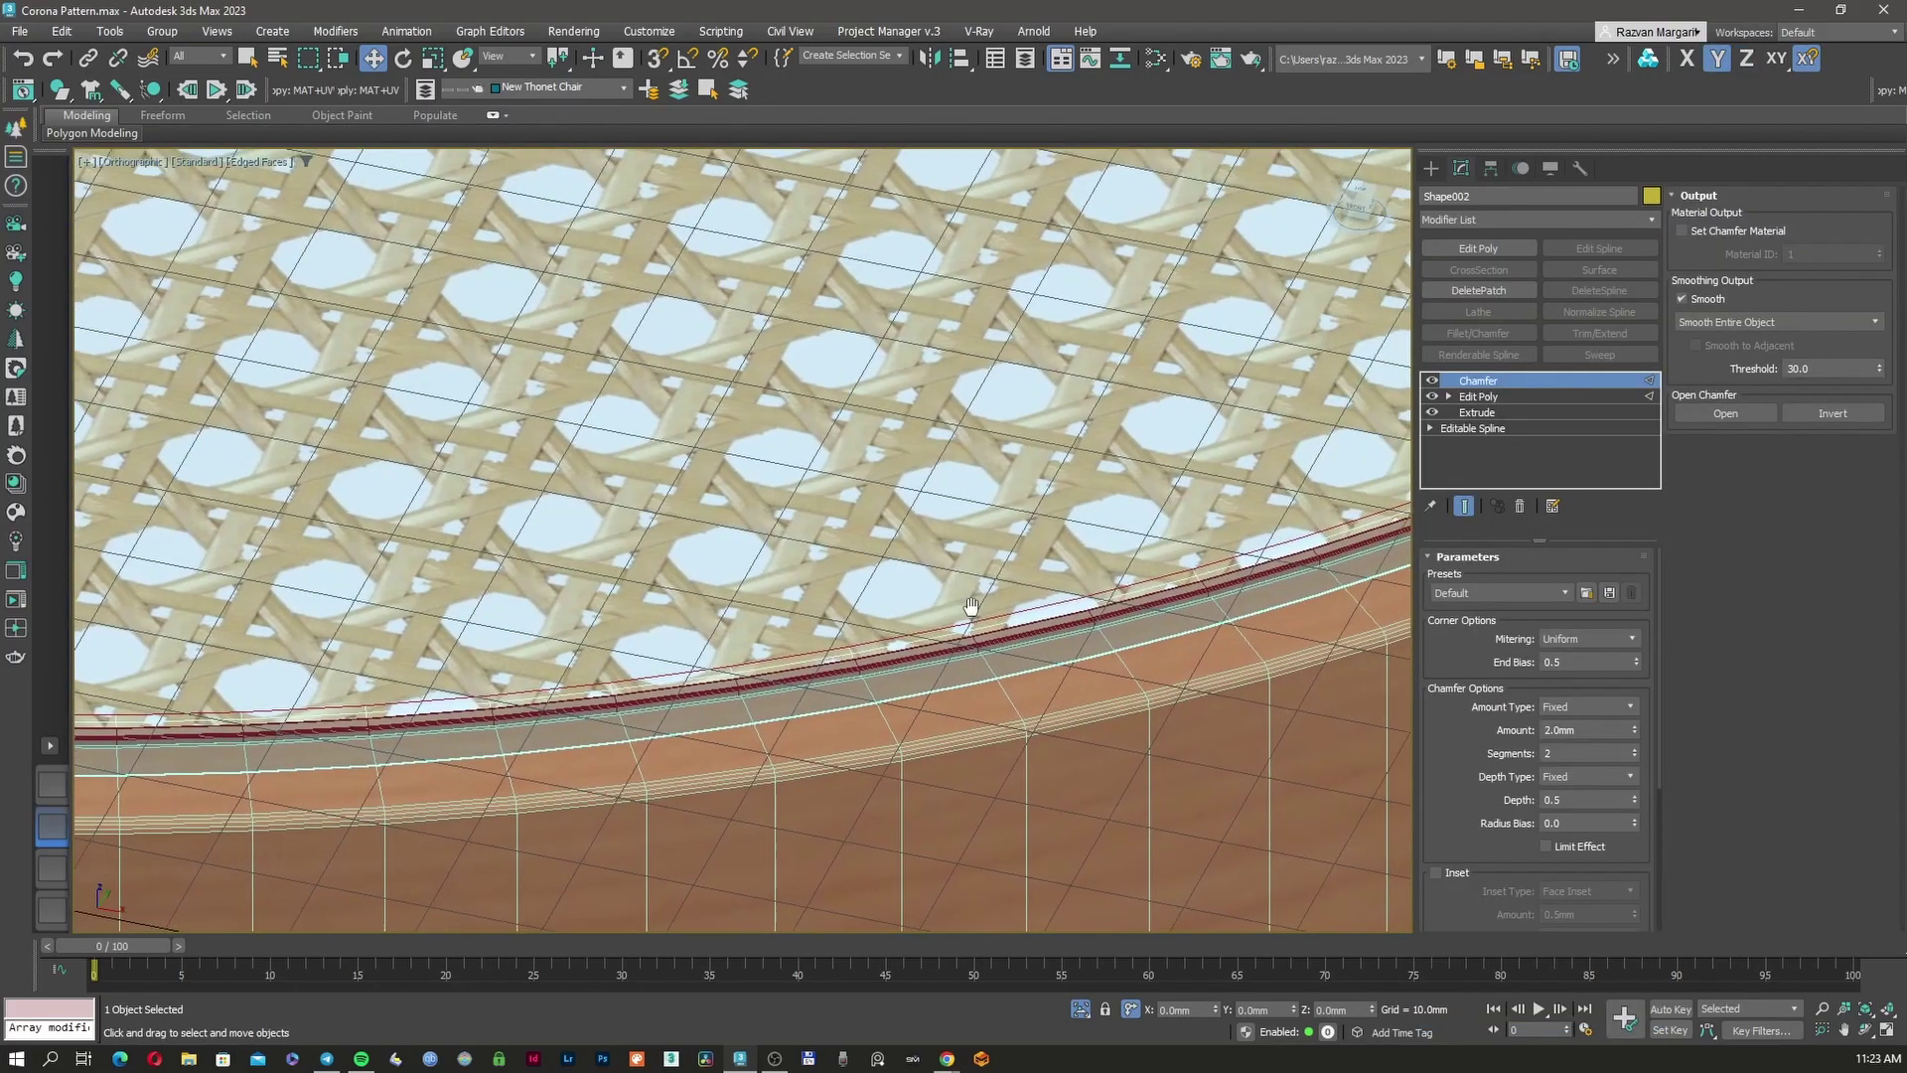
pyautogui.scroll(-2, 979, 611)
pyautogui.keyDown('alt'); pyautogui.moveTo(980, 610); pyautogui.dragTo(1201, 529, button='middle'); pyautogui.keyUp('alt')
pyautogui.scroll(5, 1200, 529)
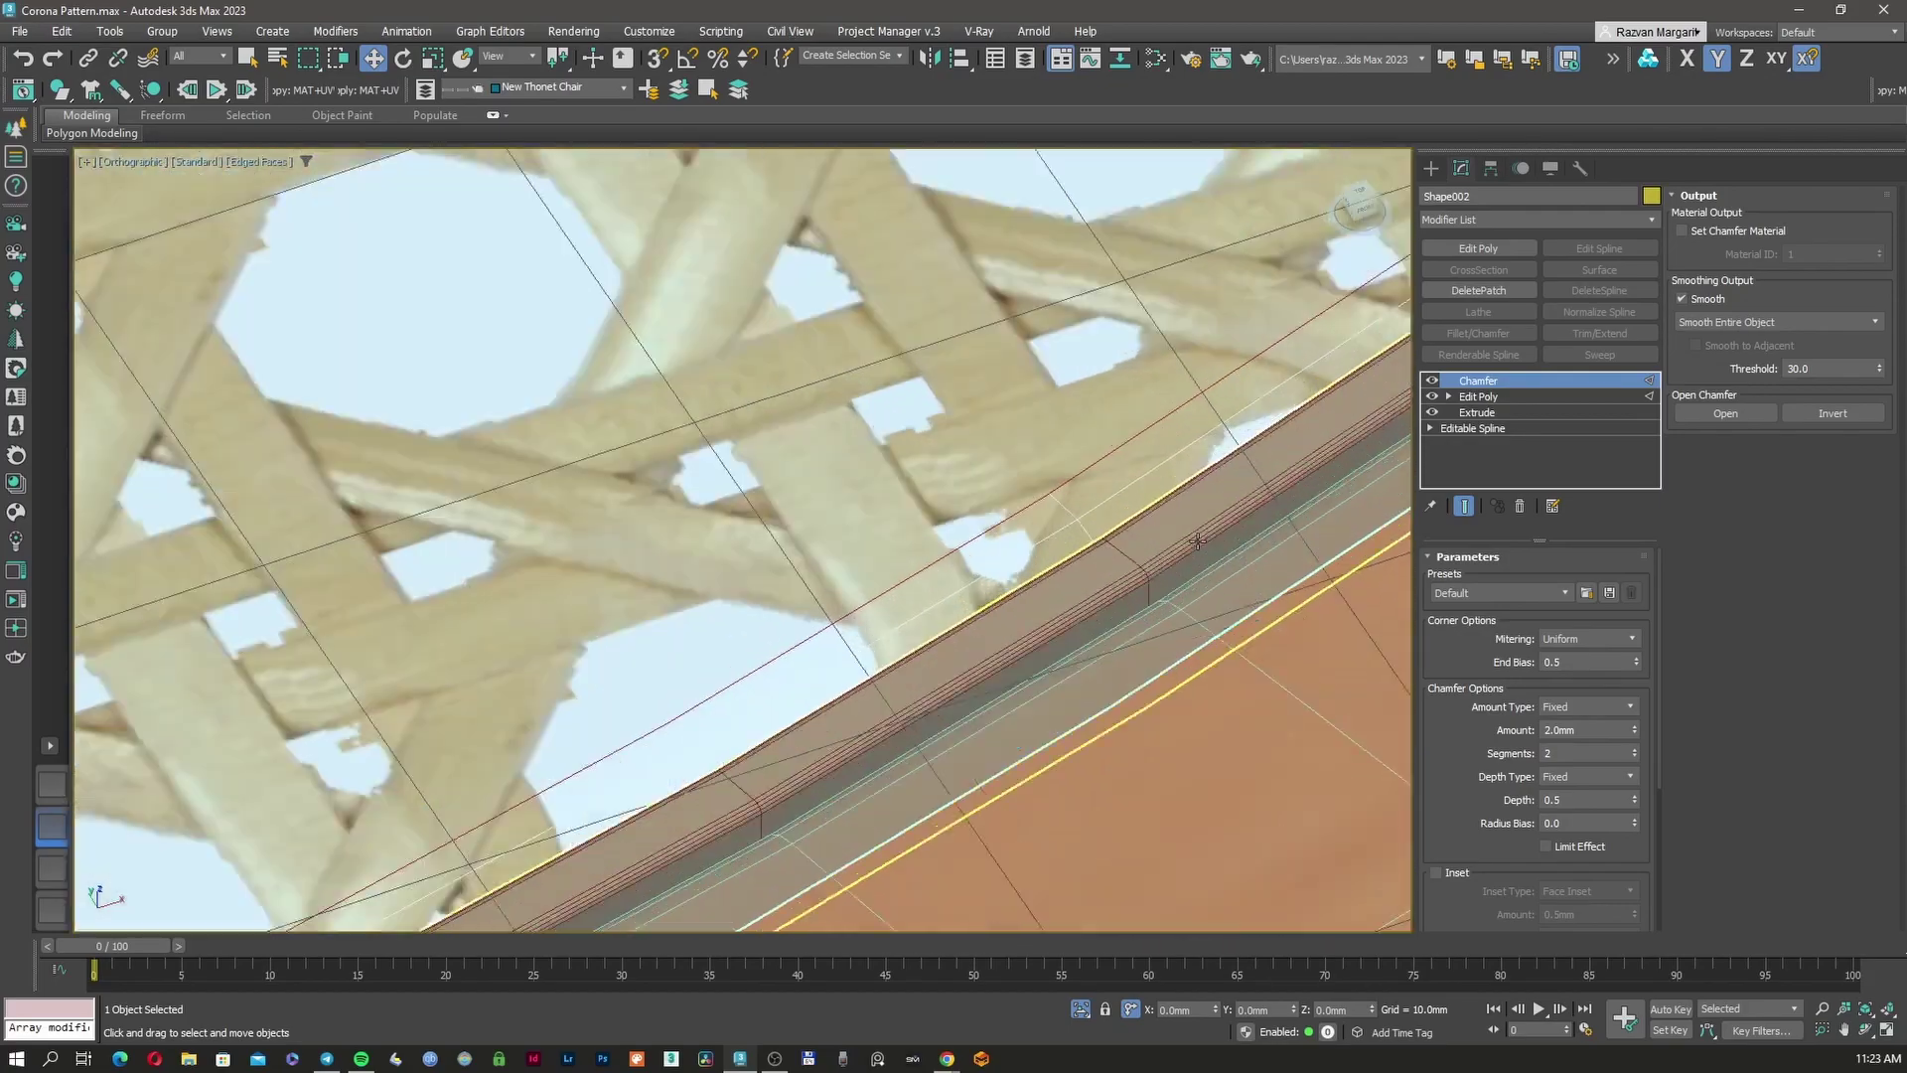
pyautogui.press('F3')
pyautogui.press('F3')
# Isolate the seat surface together with the adjoining seat frame ring, and select only the seat surface in the top view
pyautogui.keyDown('ctrl'); pyautogui.click(1195, 542); pyautogui.keyUp('ctrl')
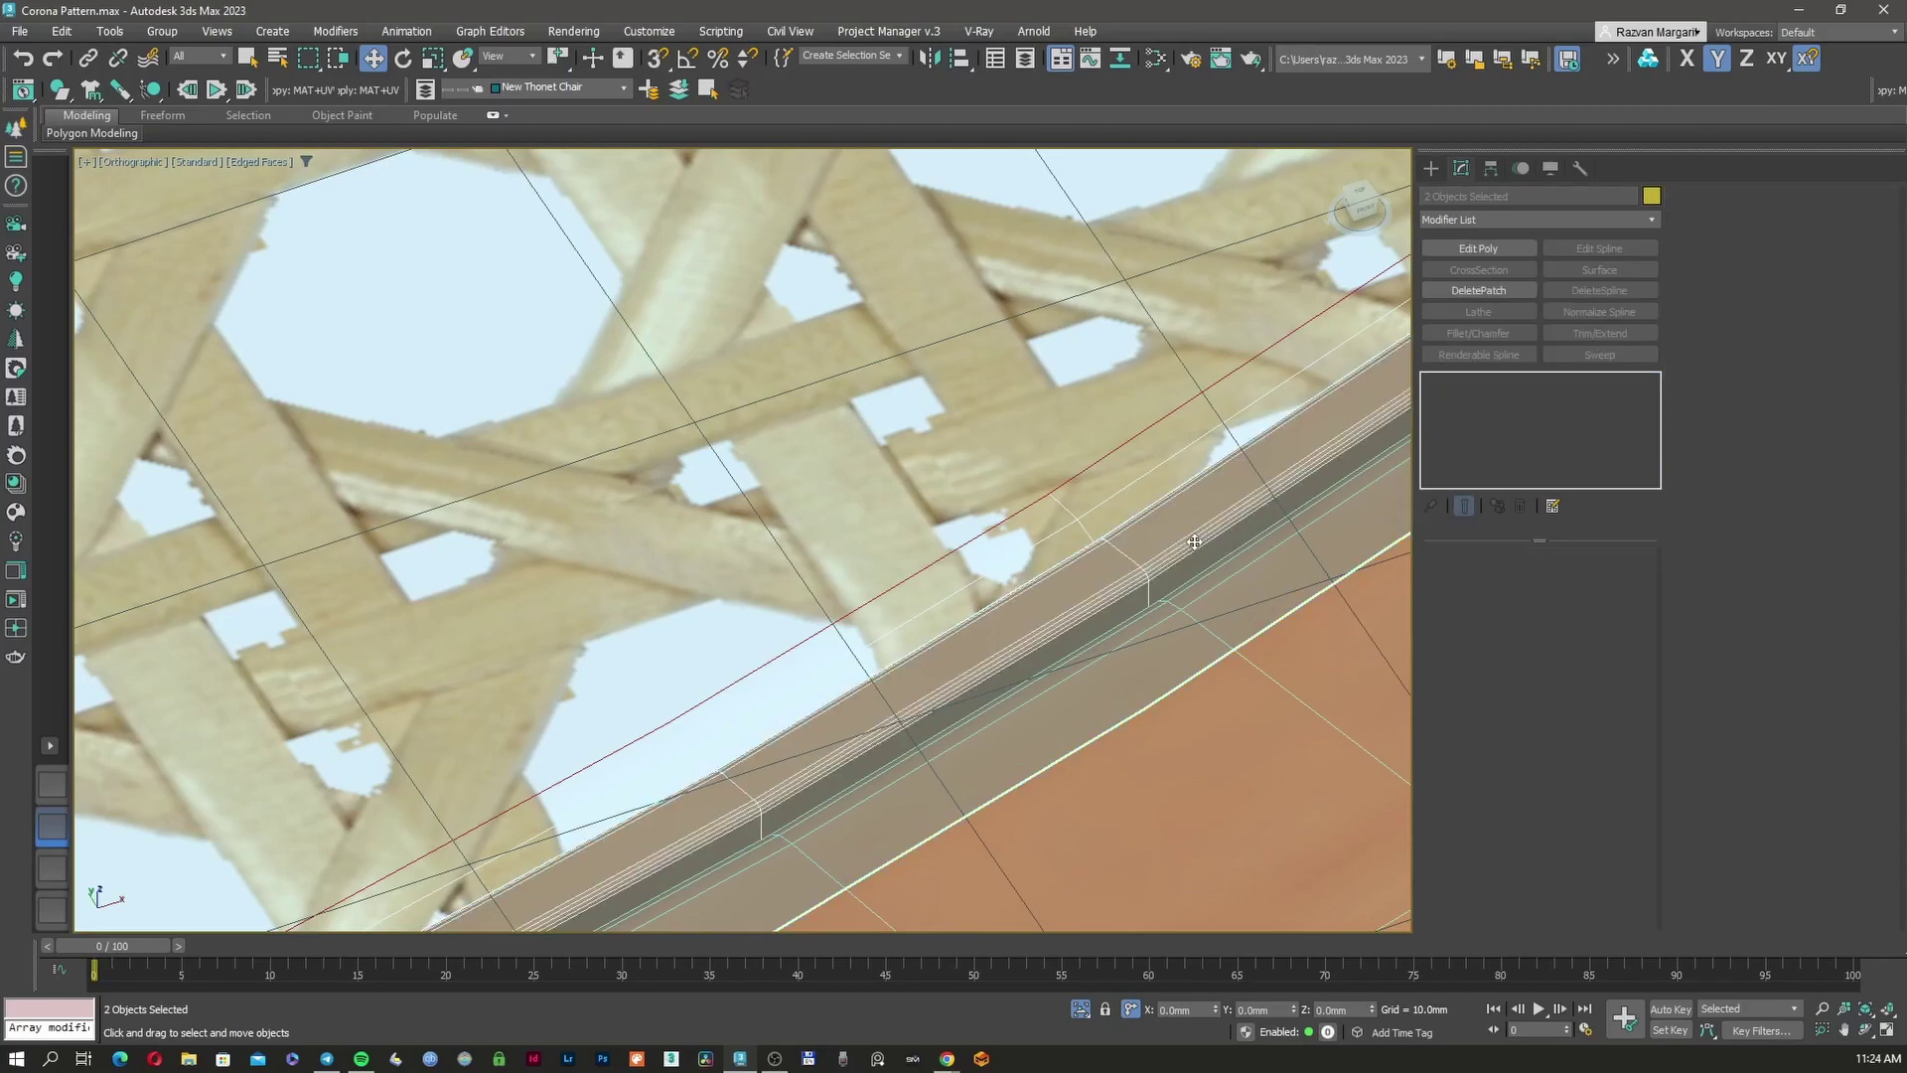
pyautogui.scroll(-2, 1195, 542)
pyautogui.hotkey('alt', 'q')
pyautogui.moveTo(1188, 587); pyautogui.dragTo(1108, 591, button='middle')
pyautogui.scroll(-3, 1108, 591)
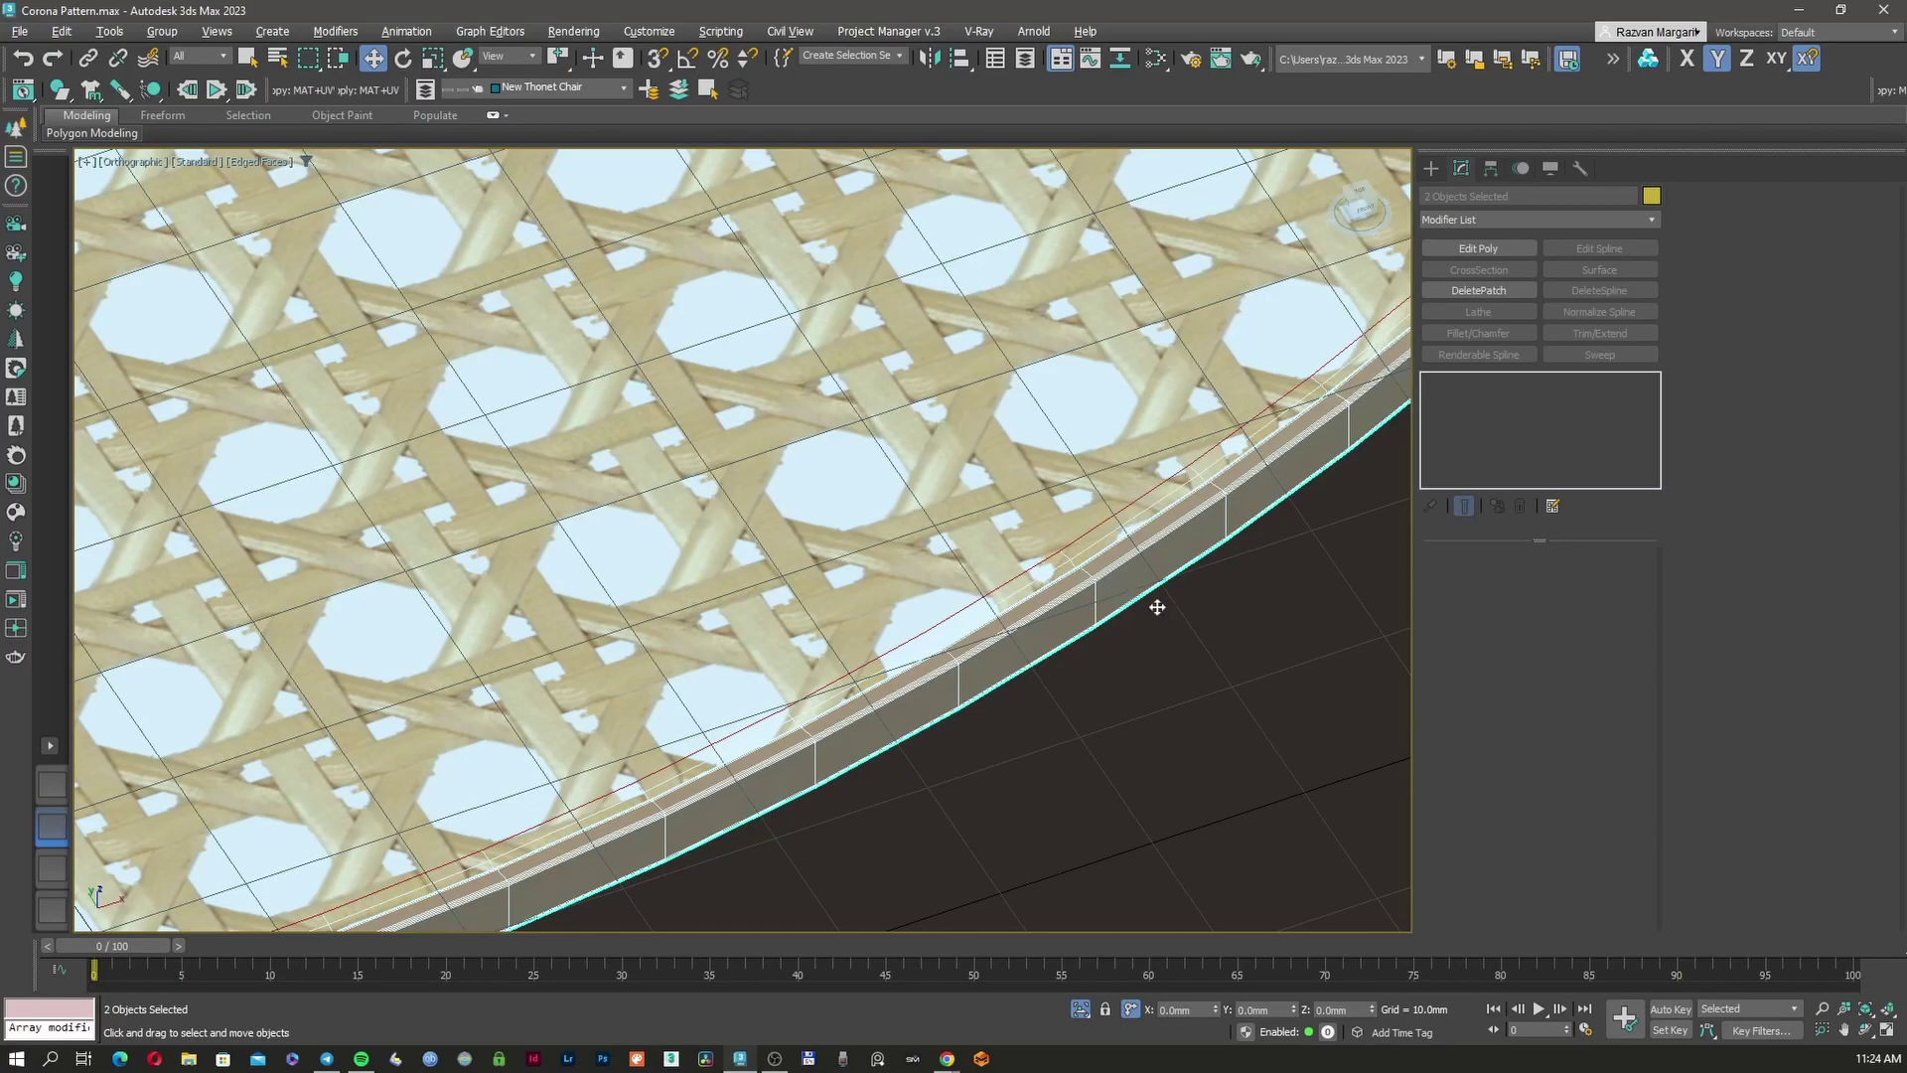
pyautogui.click(1208, 623)
pyautogui.scroll(-5, 1051, 521)
pyautogui.moveTo(1051, 521); pyautogui.dragTo(1055, 596, button='middle')
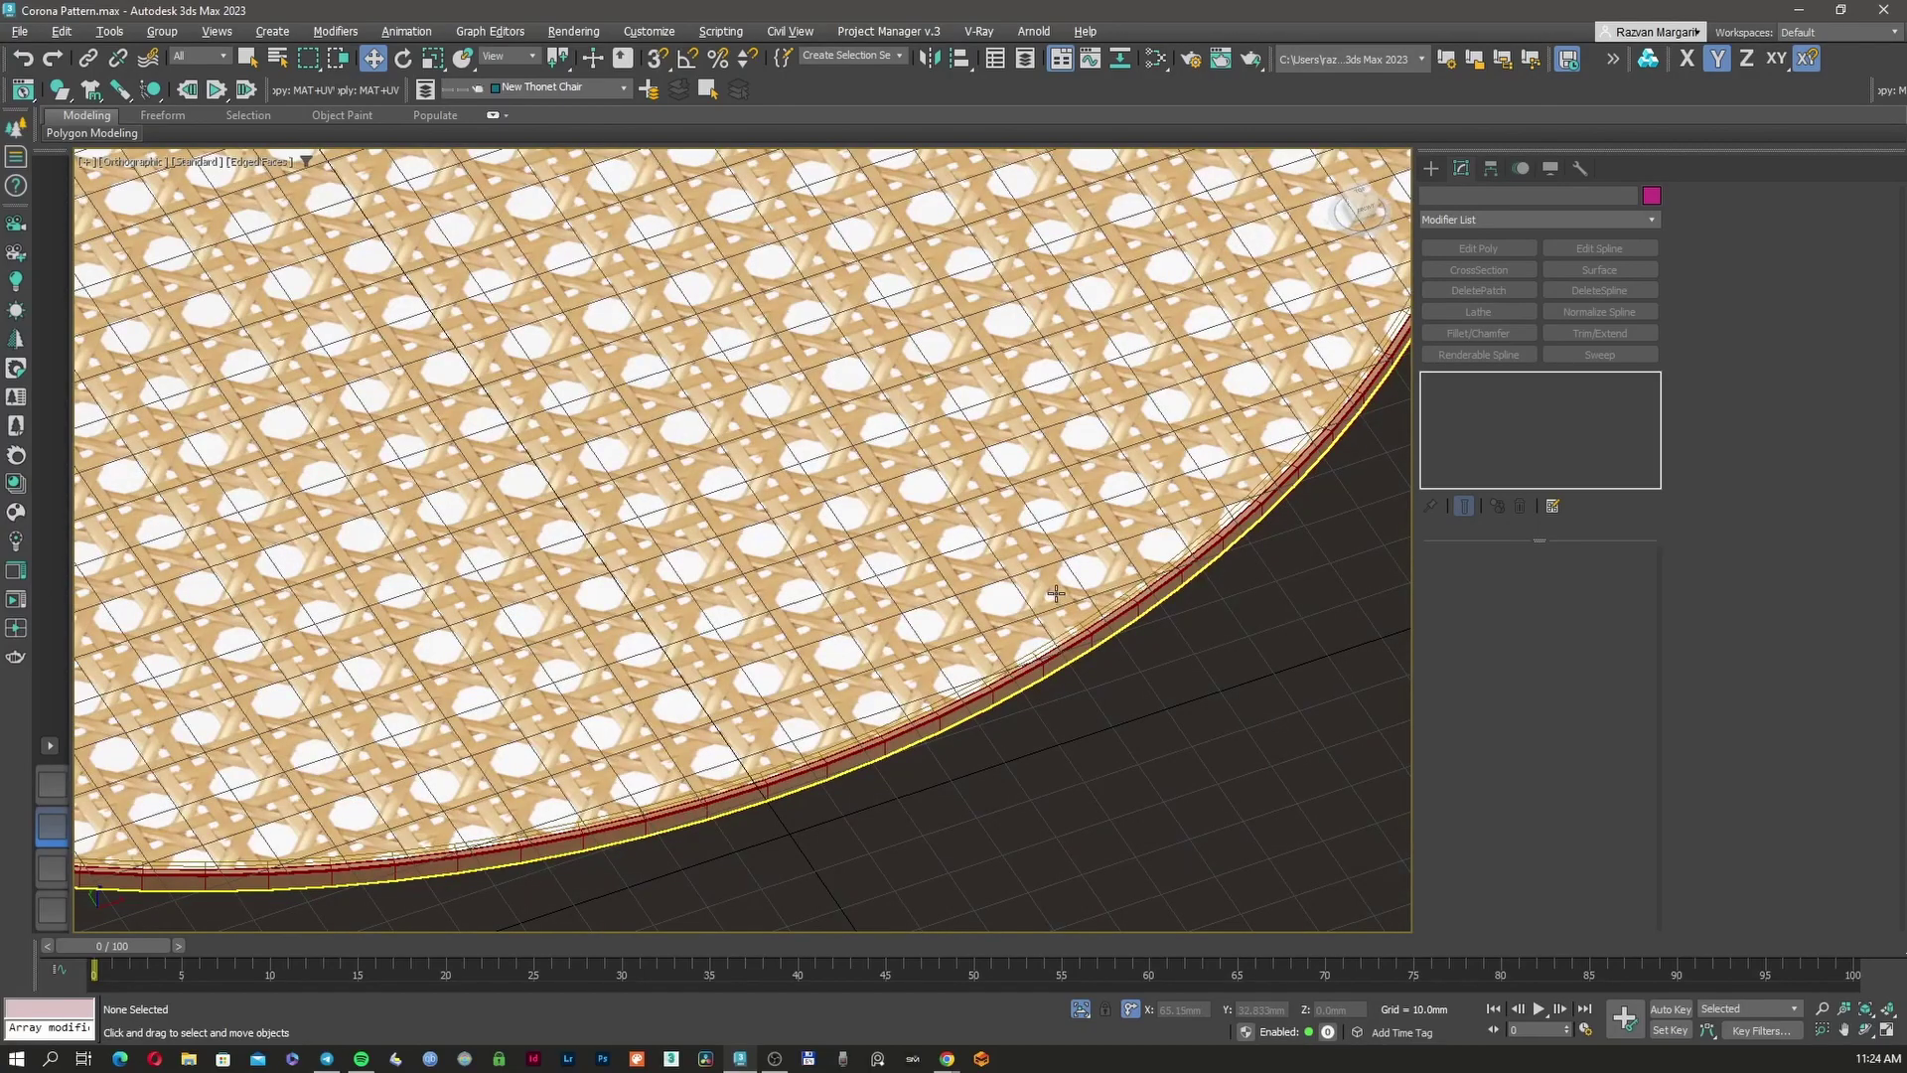
pyautogui.click(1054, 595)
pyautogui.press('t')
pyautogui.scroll(8, 813, 336)
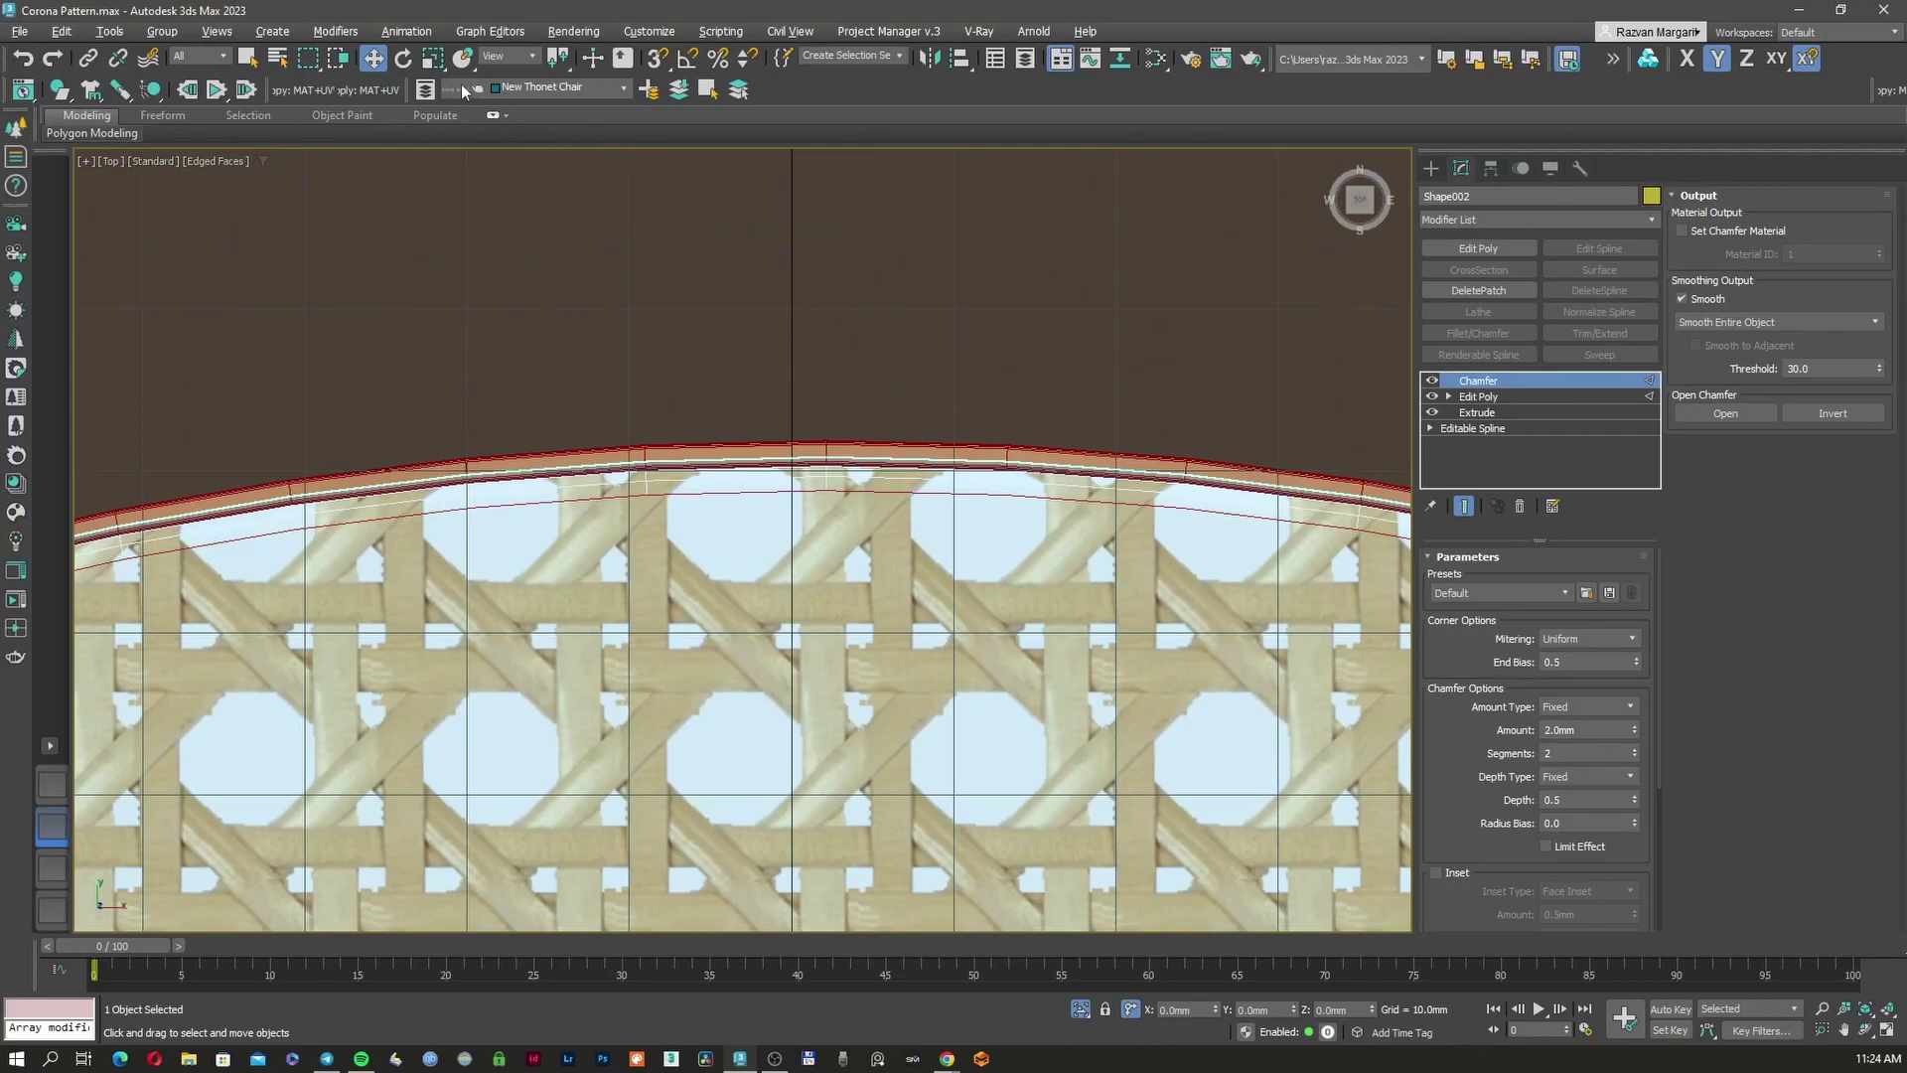
# Scale the seat surface uniformly to about 100.8% so its edge reaches further into the frame
pyautogui.rightClick(435, 62)
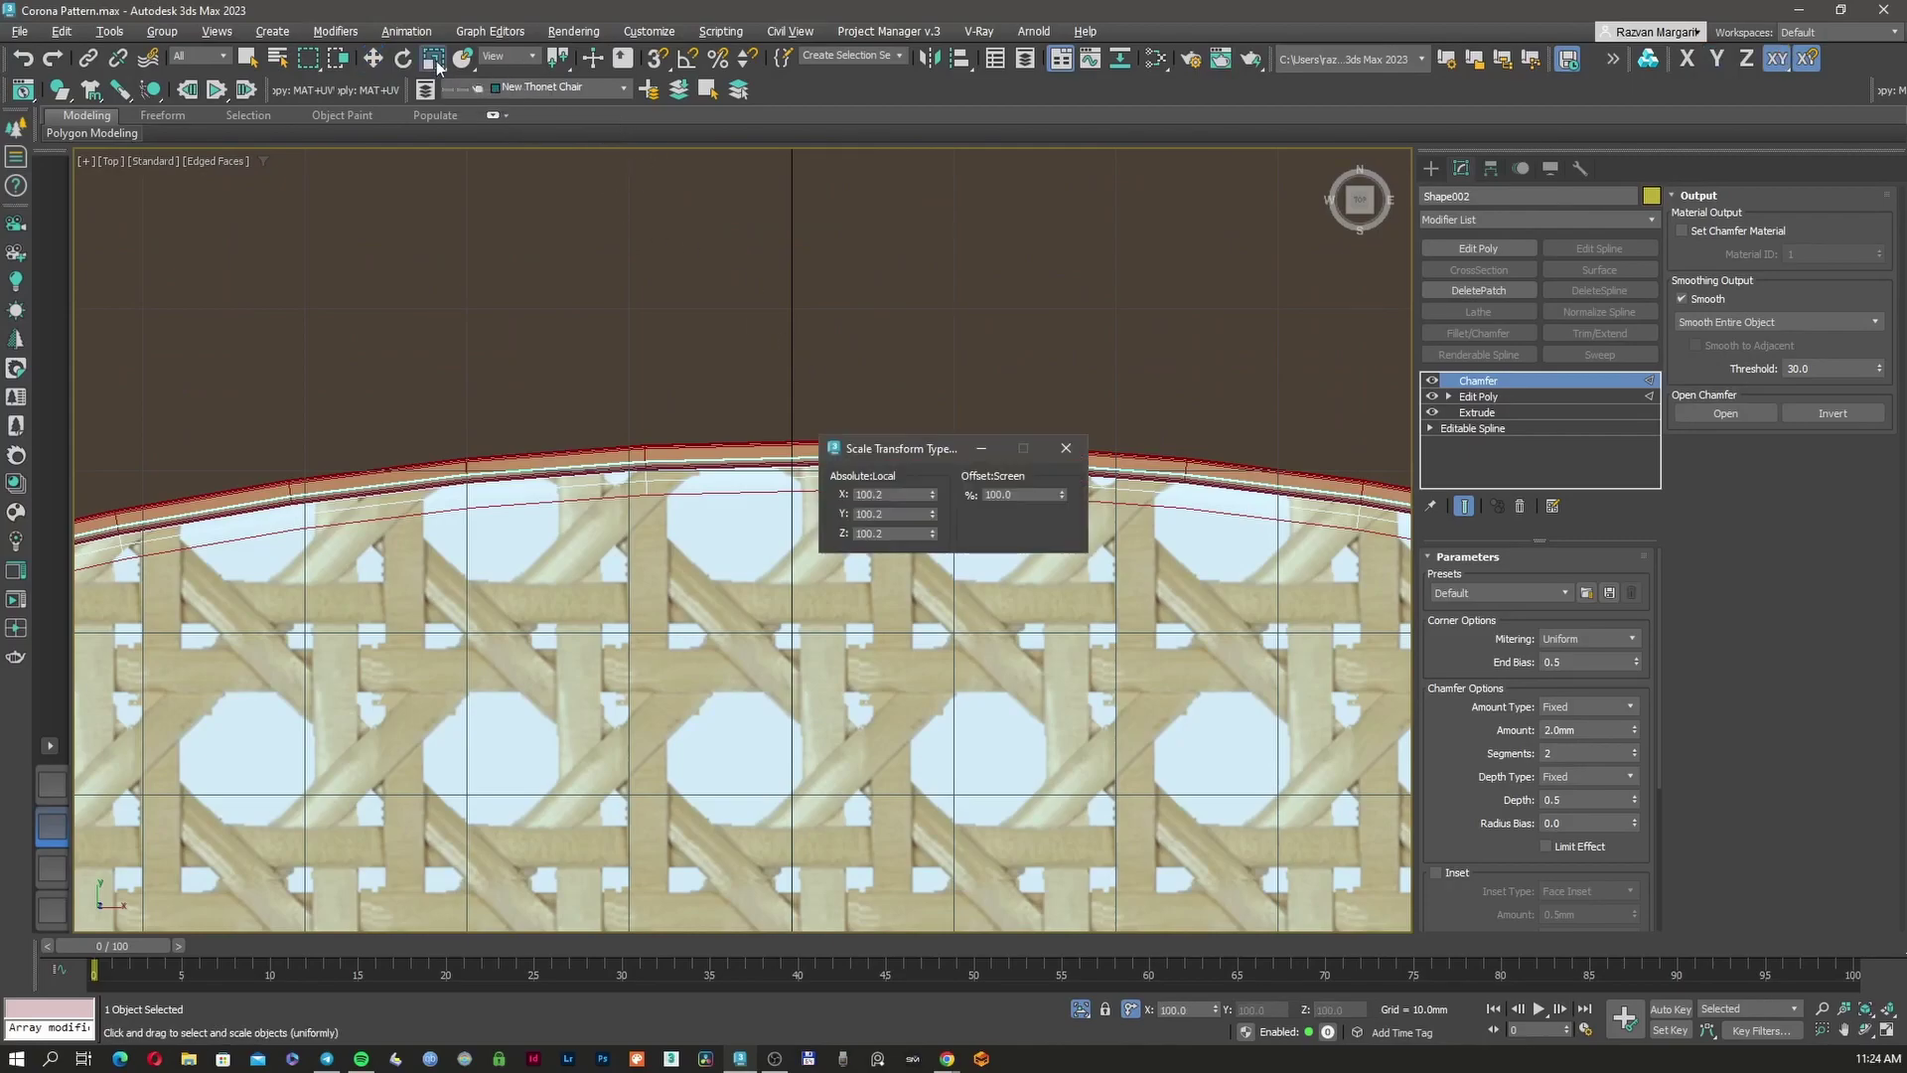
pyautogui.moveTo(1058, 490); pyautogui.dragTo(1059, 493)
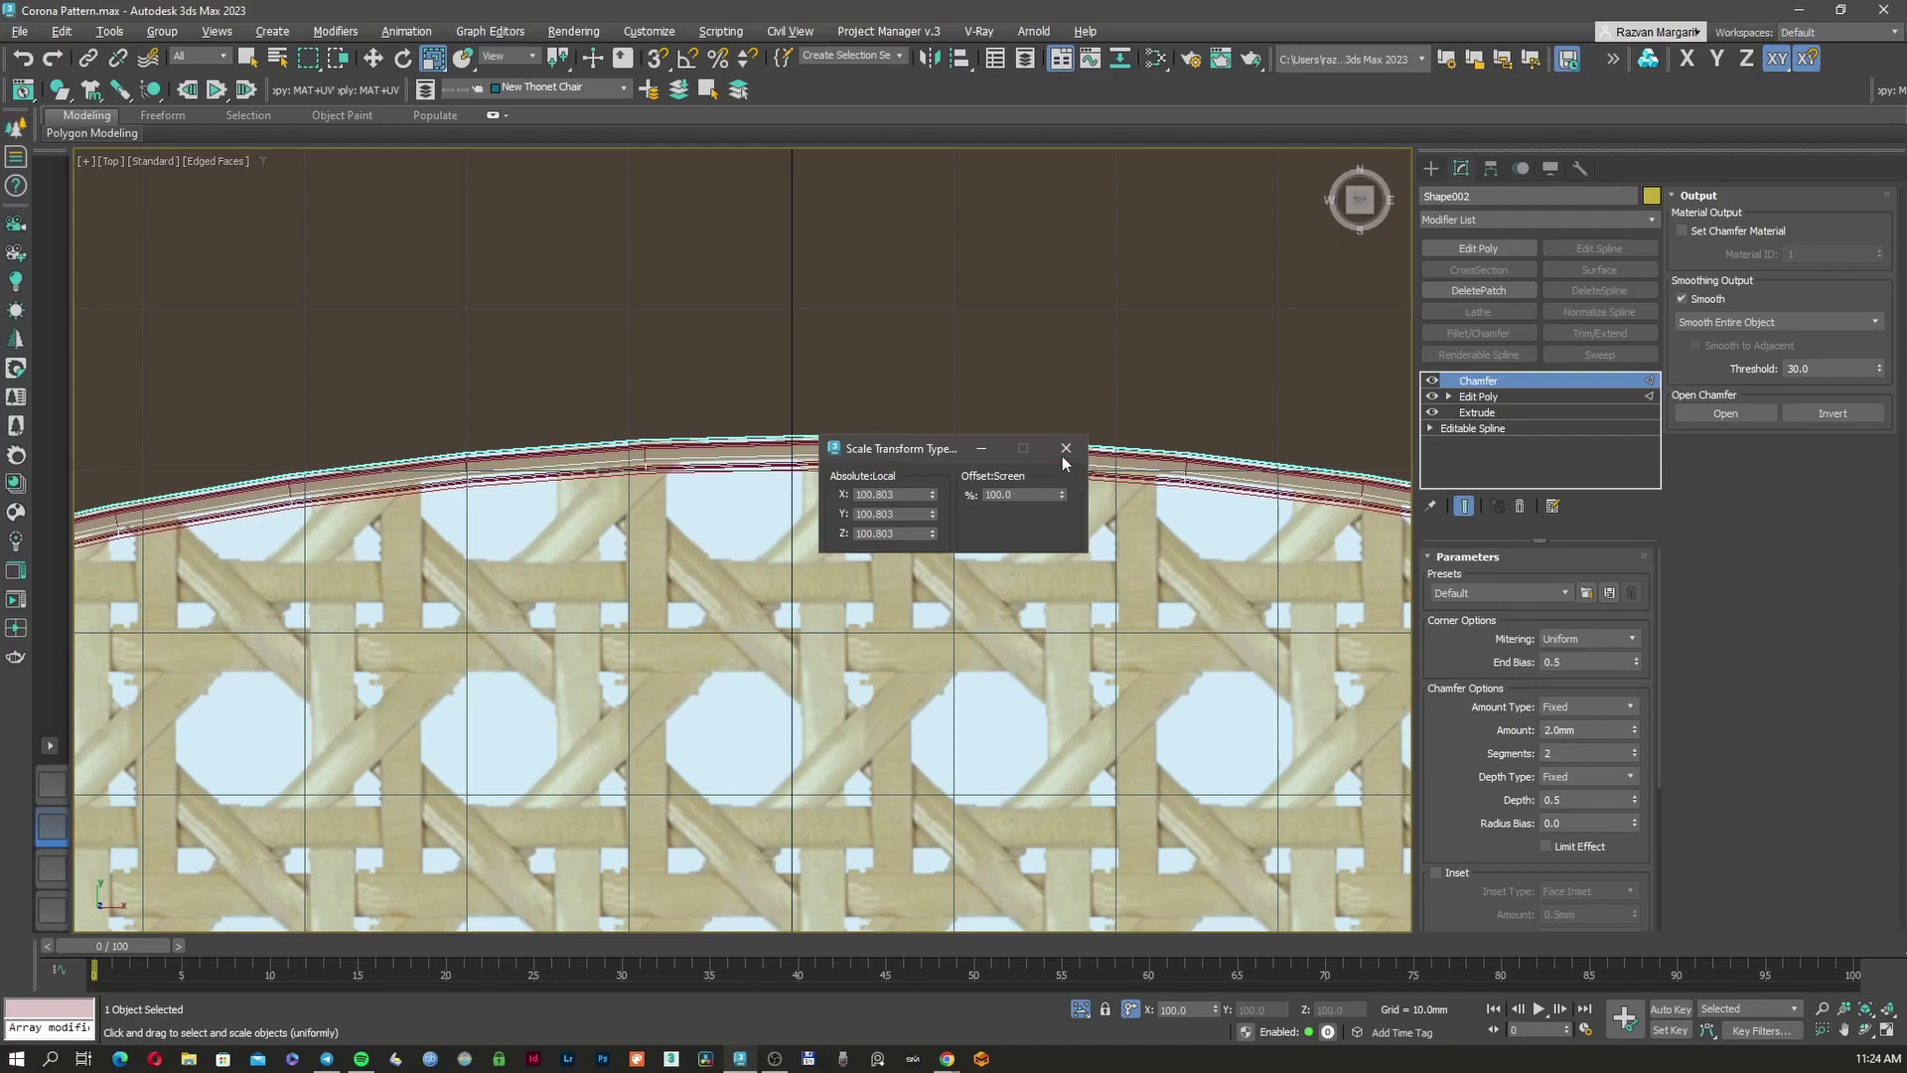
pyautogui.scroll(5, 635, 435)
pyautogui.press('F3')
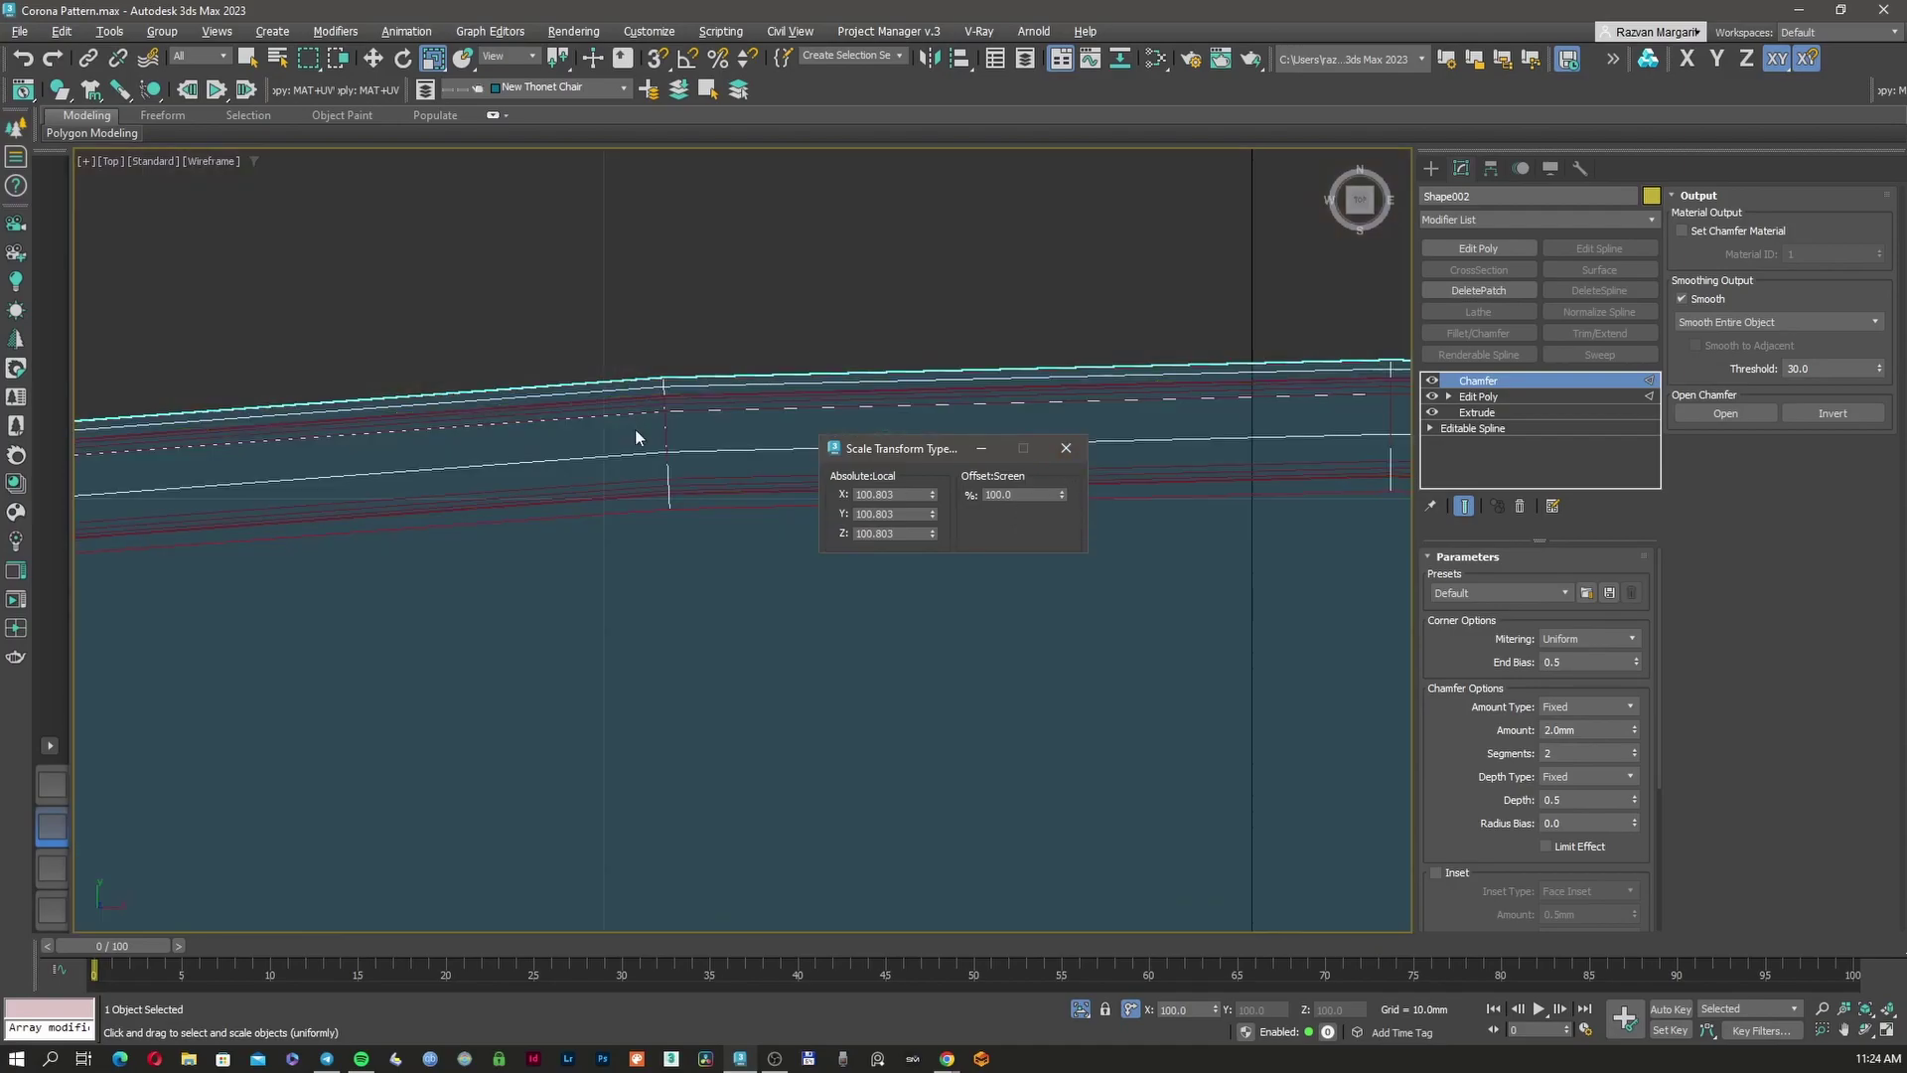
pyautogui.click(1066, 450)
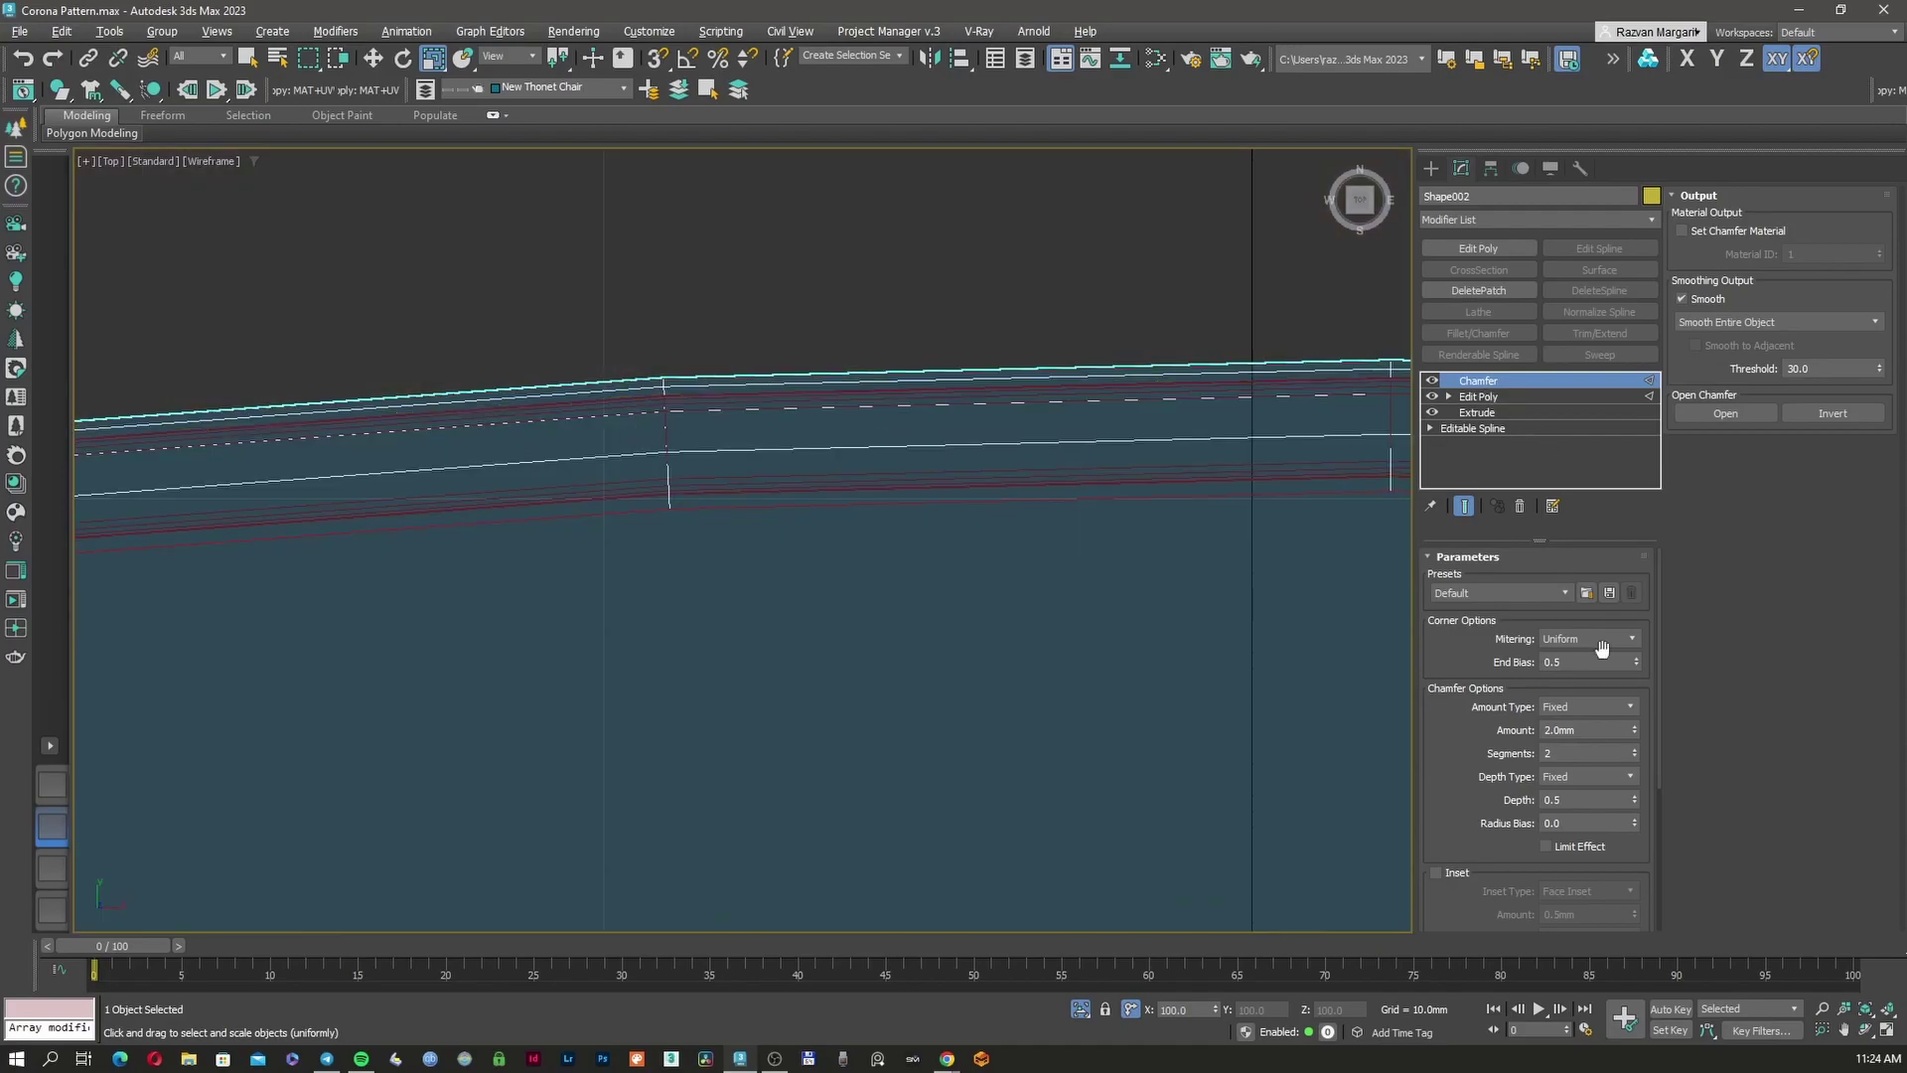
# Set the seat surface's Chamfer amount to about 0.98 mm and scale the surface down slightly
pyautogui.moveTo(1635, 735); pyautogui.dragTo(1635, 735)
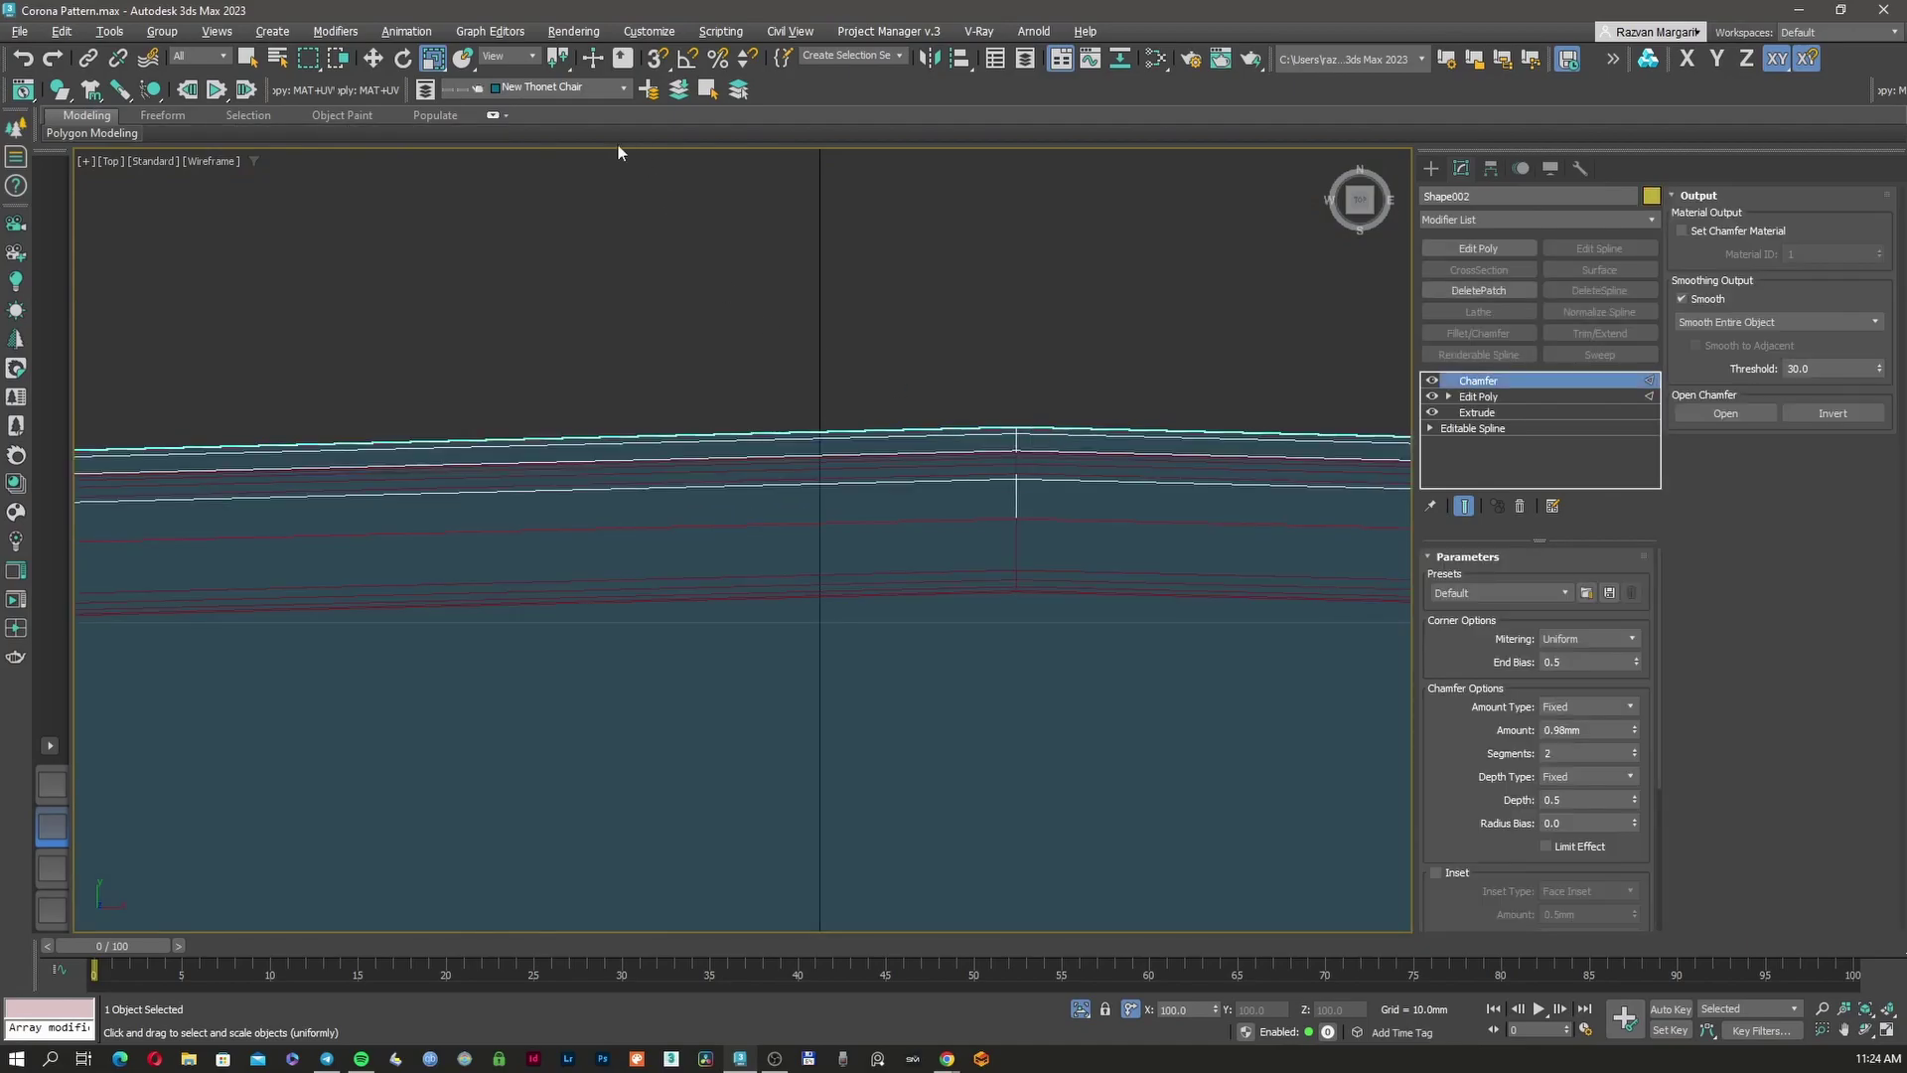
pyautogui.press('F12')
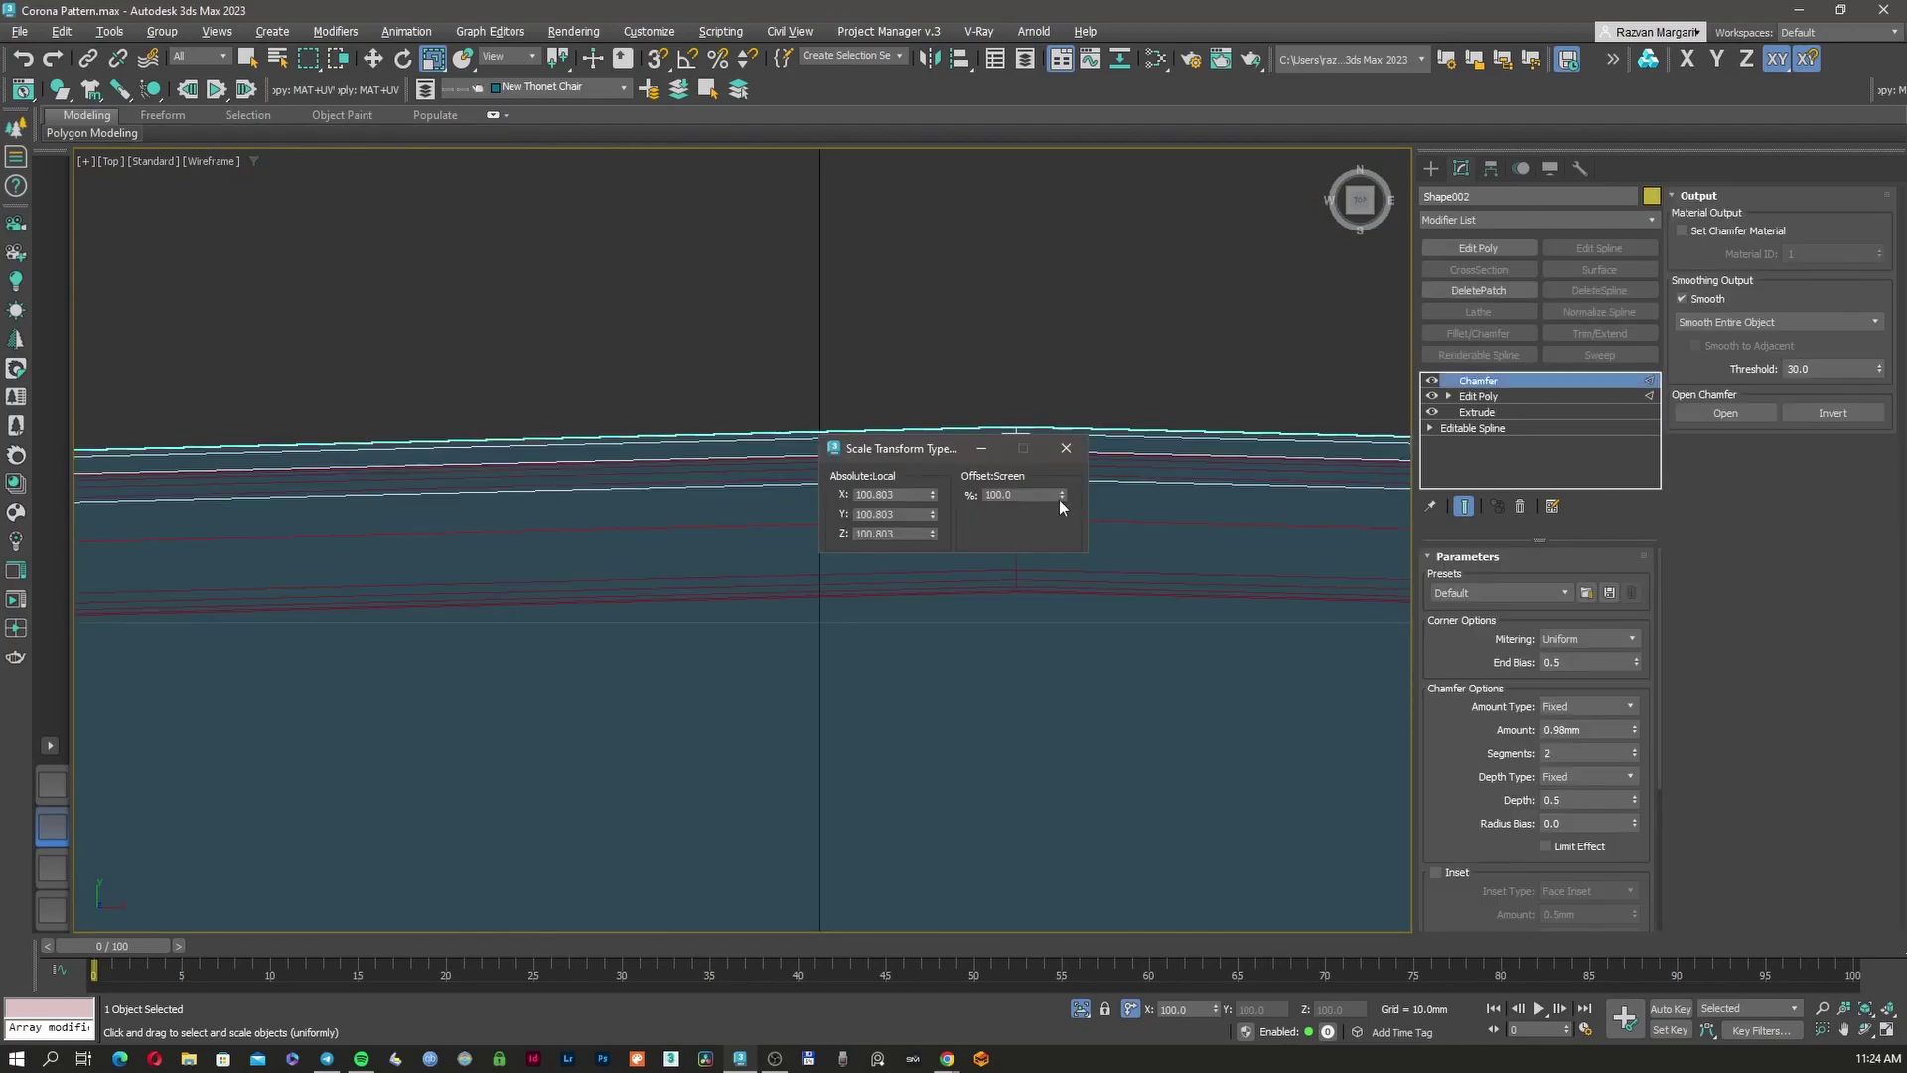
pyautogui.moveTo(1060, 499); pyautogui.dragTo(1061, 505)
pyautogui.click(1066, 448)
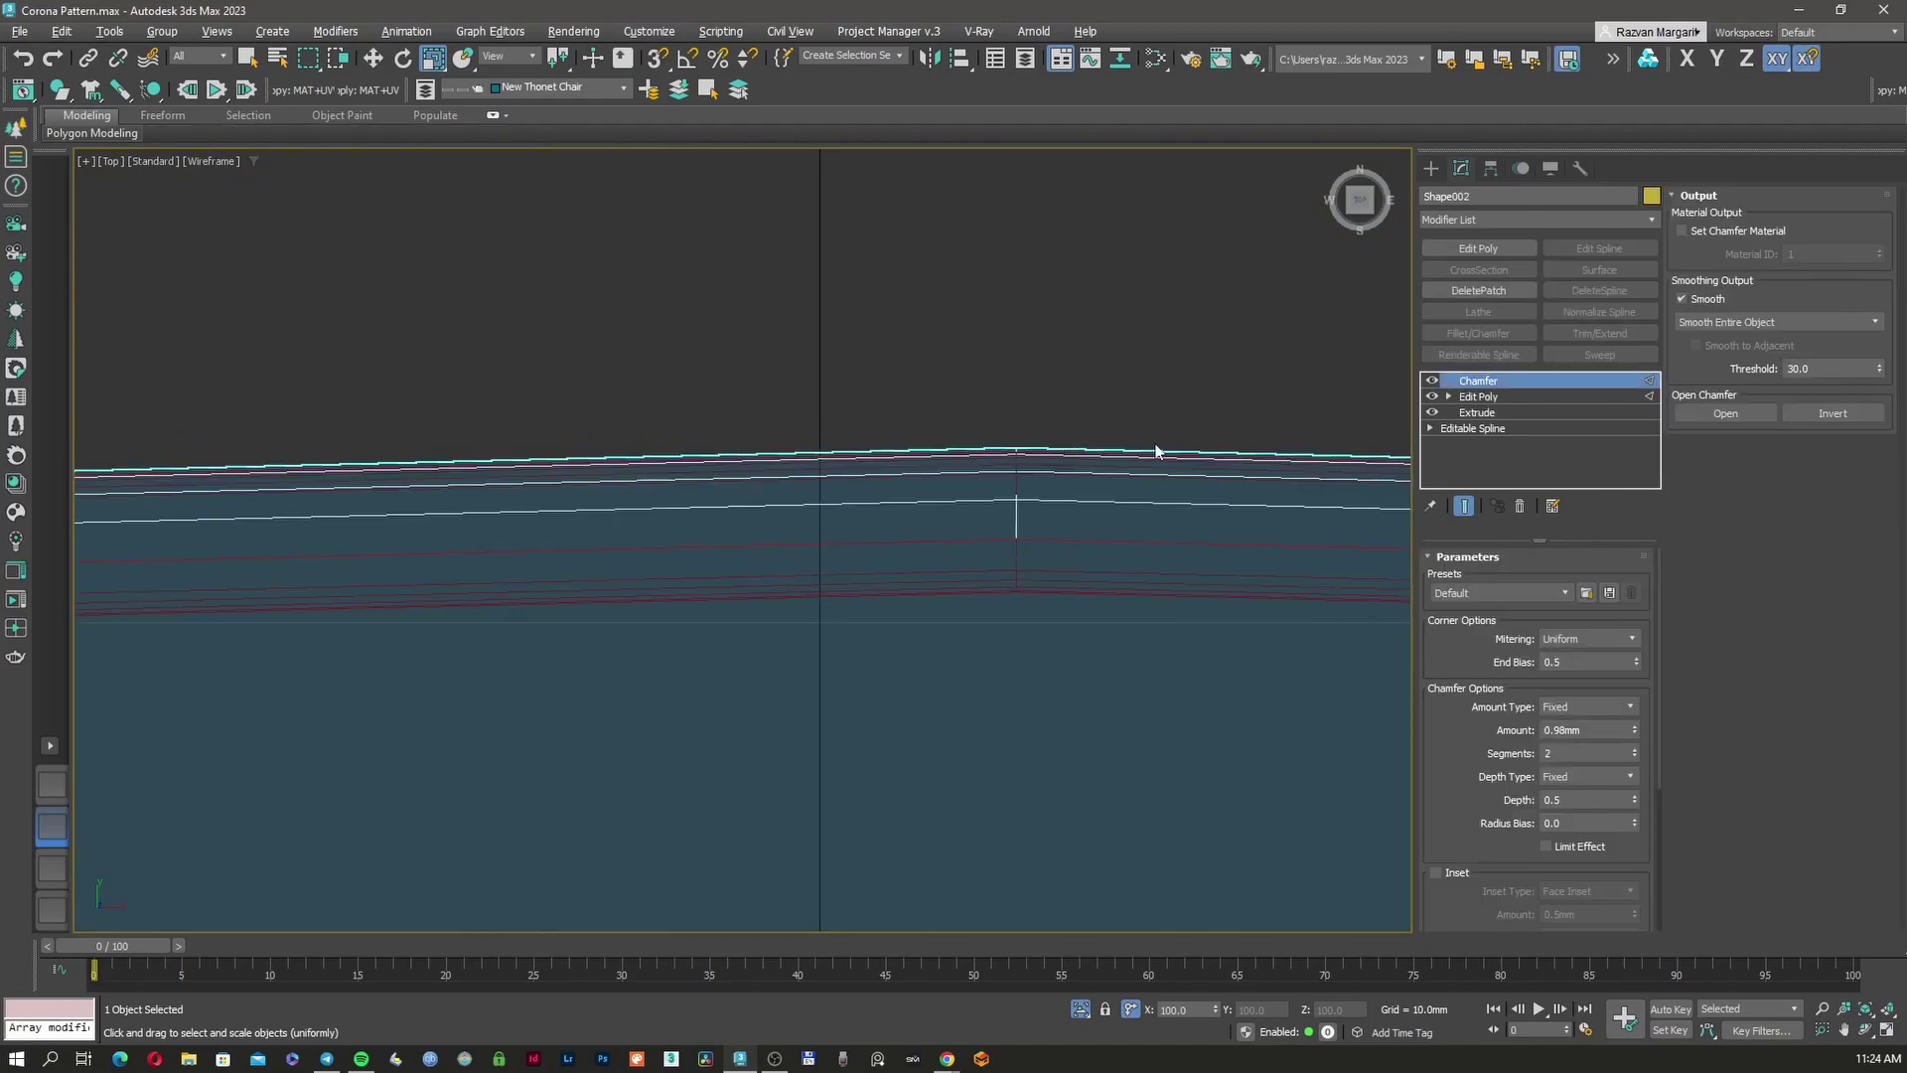
# Reduce the seat surface's Chamfer amount to about 0.43 mm
pyautogui.press('F3')
pyautogui.scroll(3, 1113, 444)
pyautogui.click(1635, 734)
pyautogui.moveTo(1635, 736); pyautogui.dragTo(1633, 787)
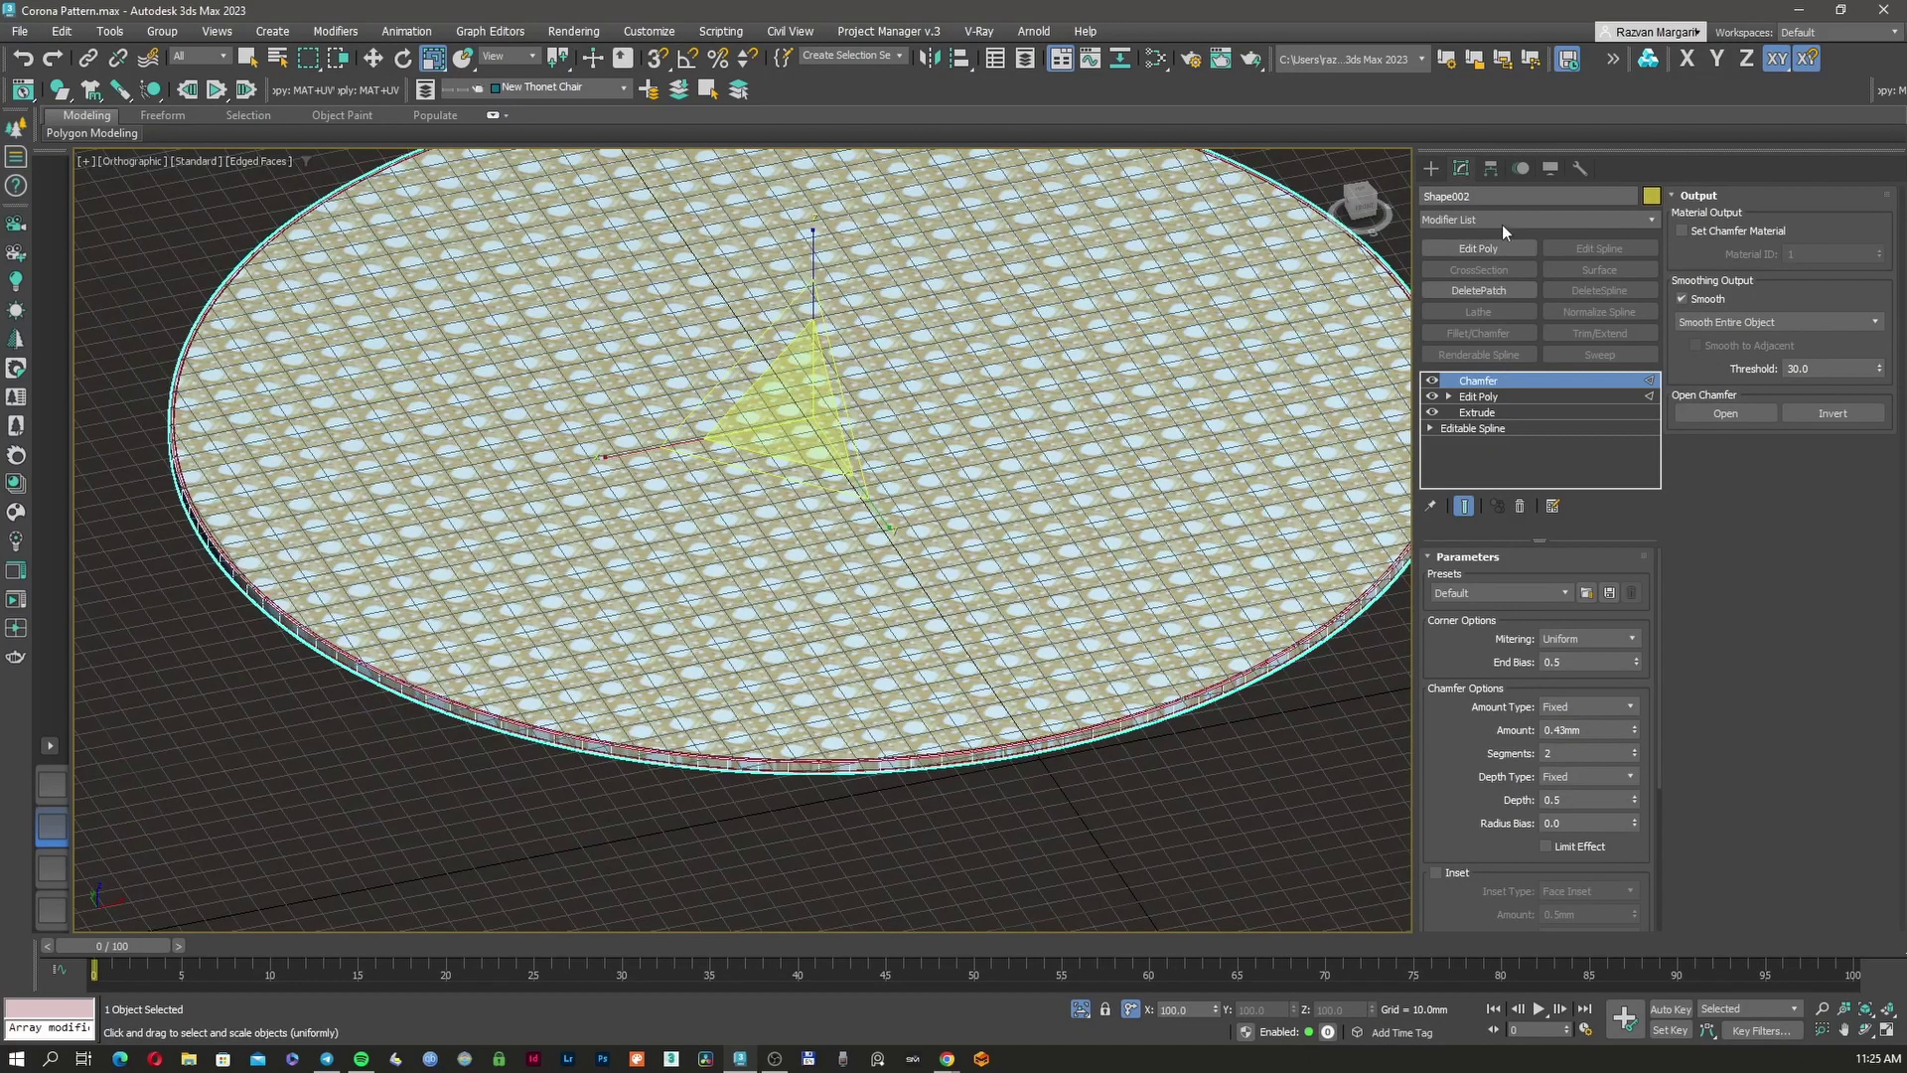
# Add a CoronaPatternMod modifier above the Chamfer on the seat surface
pyautogui.click(1495, 223)
pyautogui.write('cor')
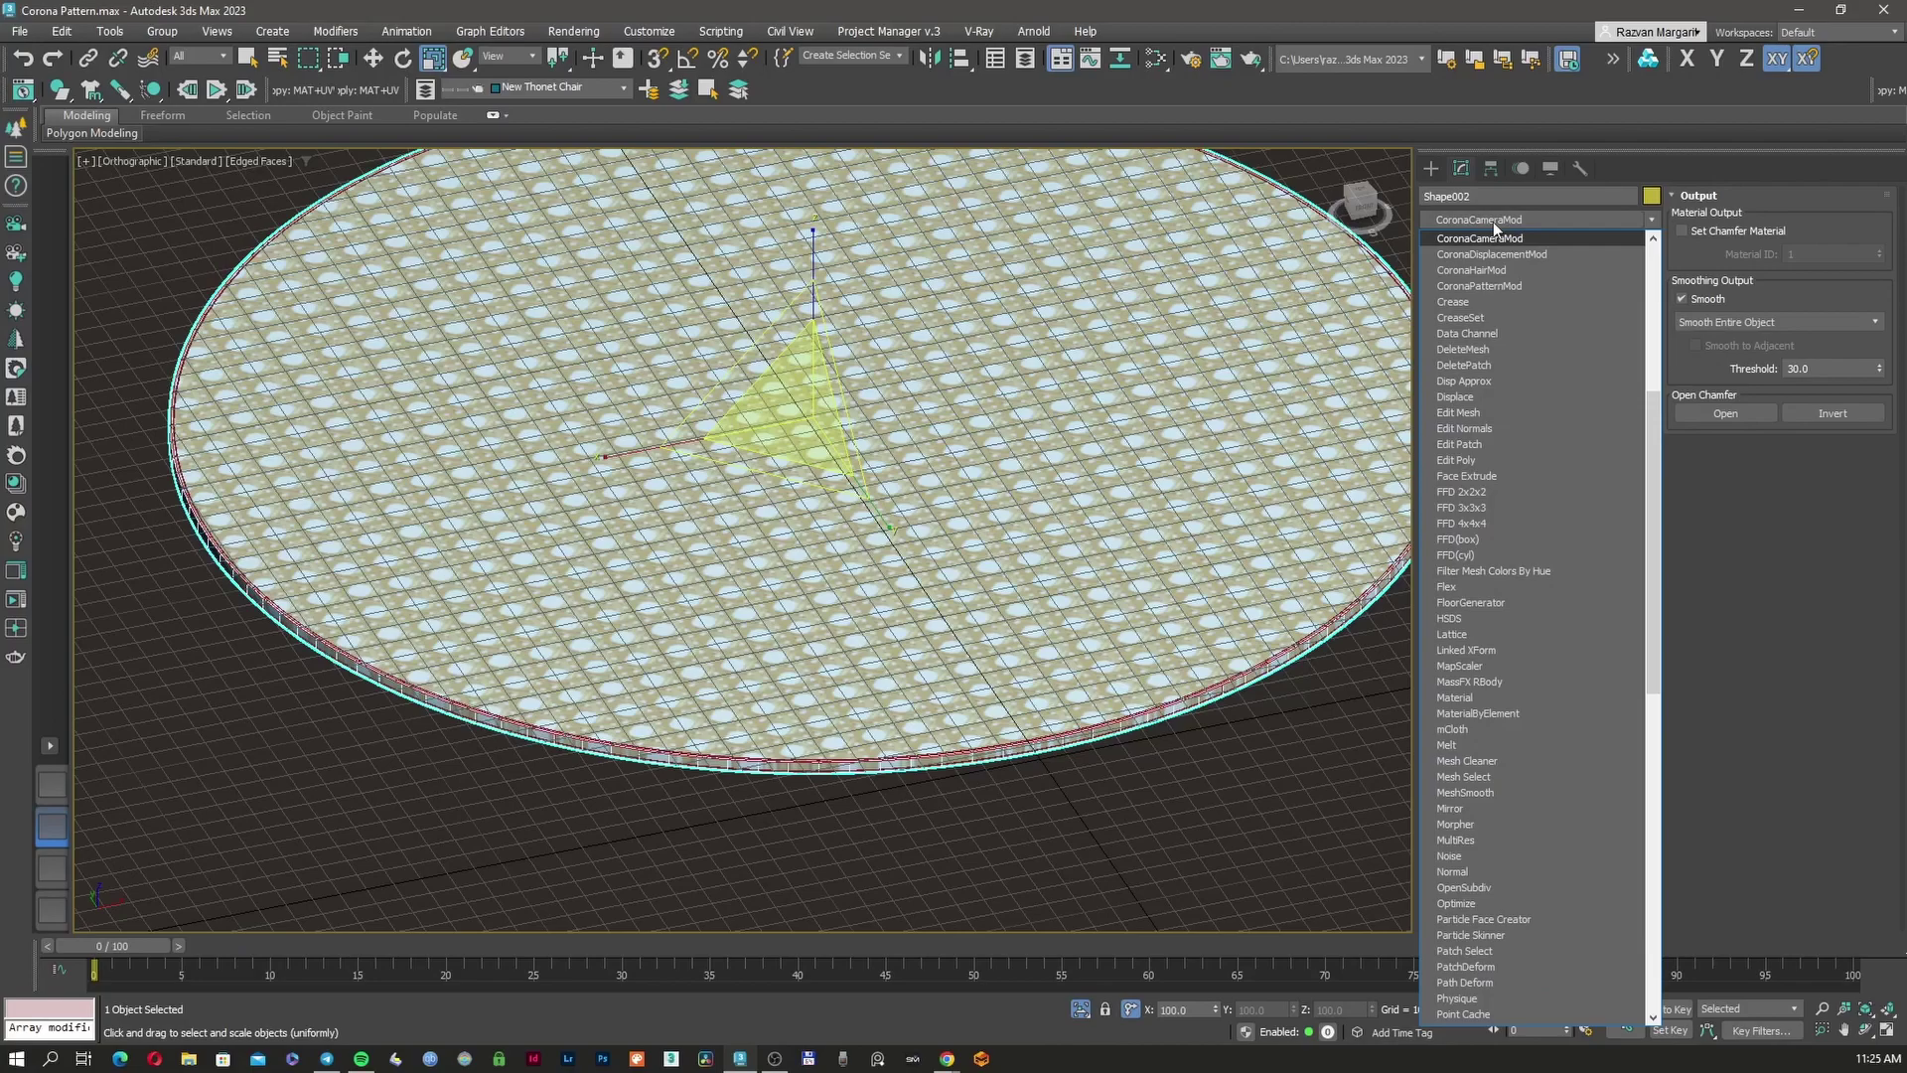
pyautogui.press('Down')
pyautogui.press('Down')
pyautogui.press('Down')
pyautogui.press('Return')
# Activate the Move tool, show the view in wireframe and end isolation to bring back the chair parts and cane tile
pyautogui.rightClick(1011, 509)
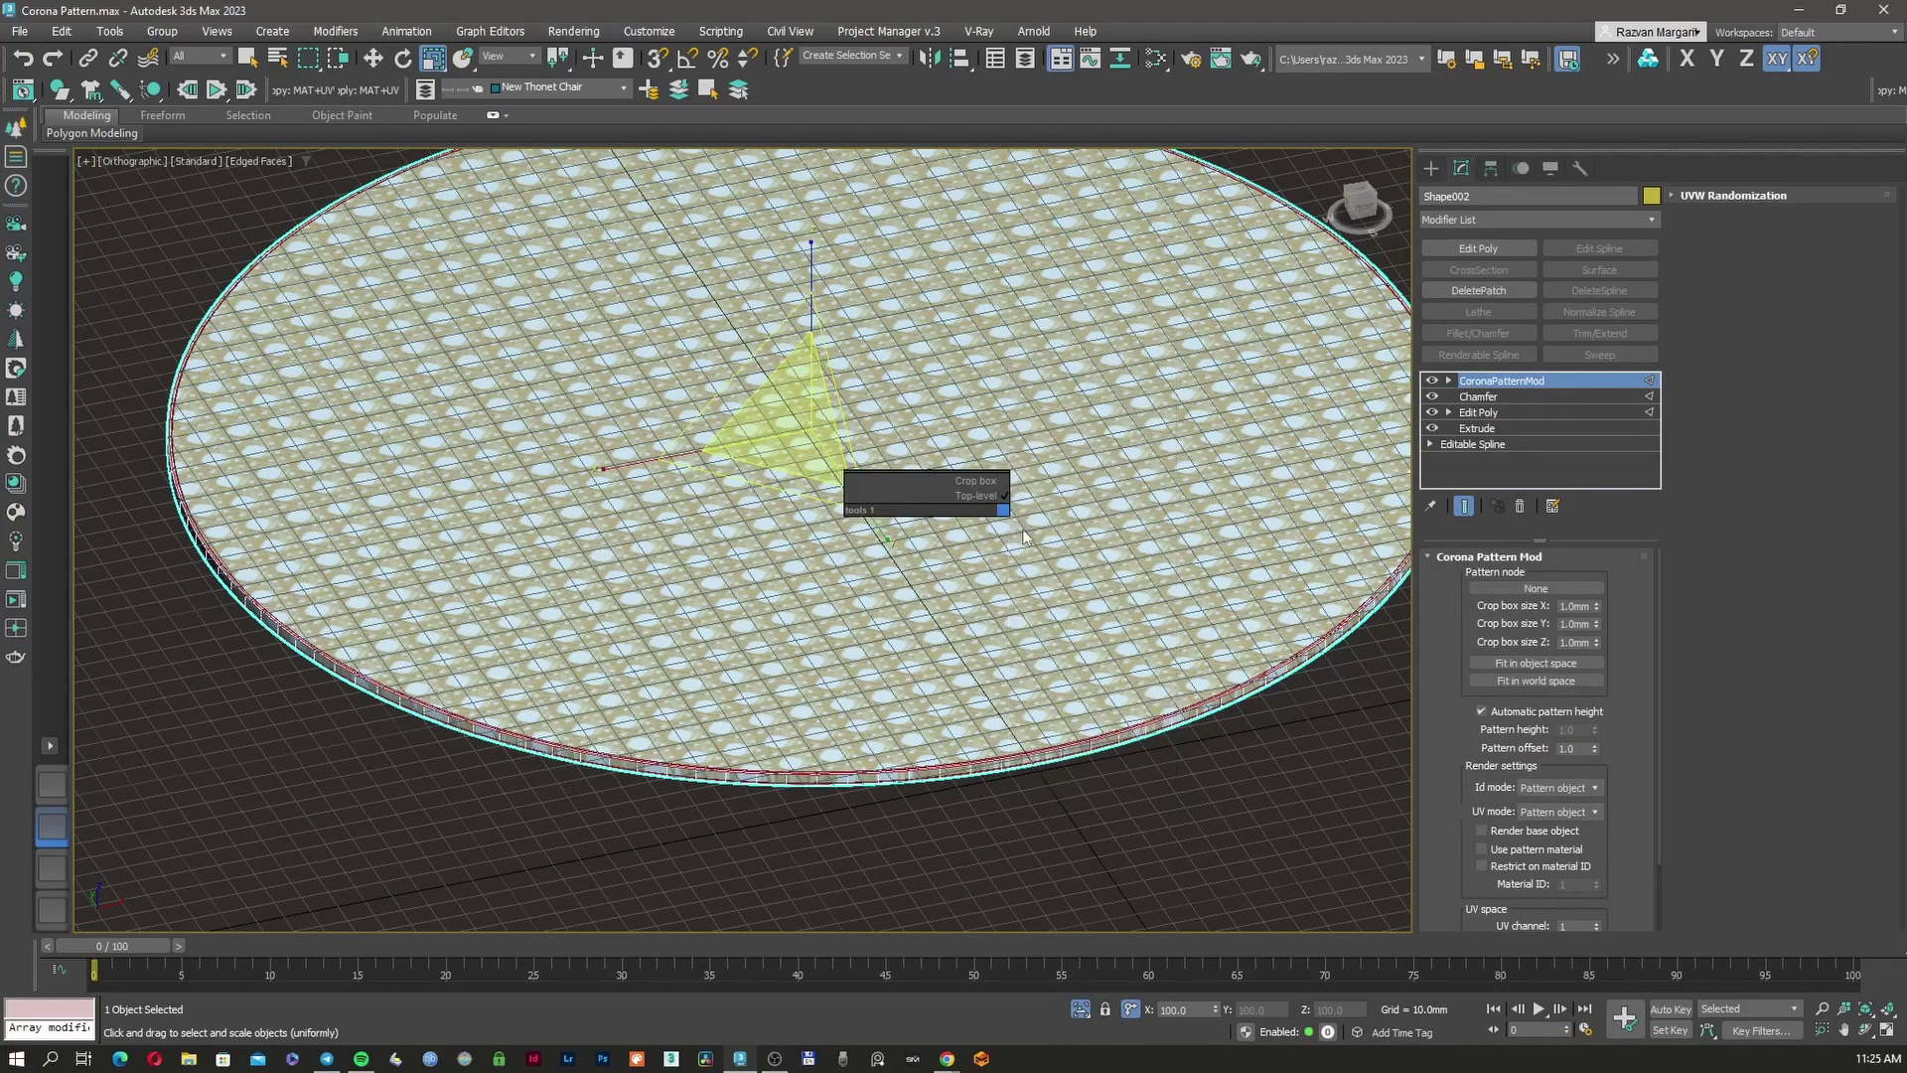
pyautogui.click(1023, 534)
pyautogui.rightClick(1023, 533)
pyautogui.click(1038, 533)
pyautogui.press('F3')
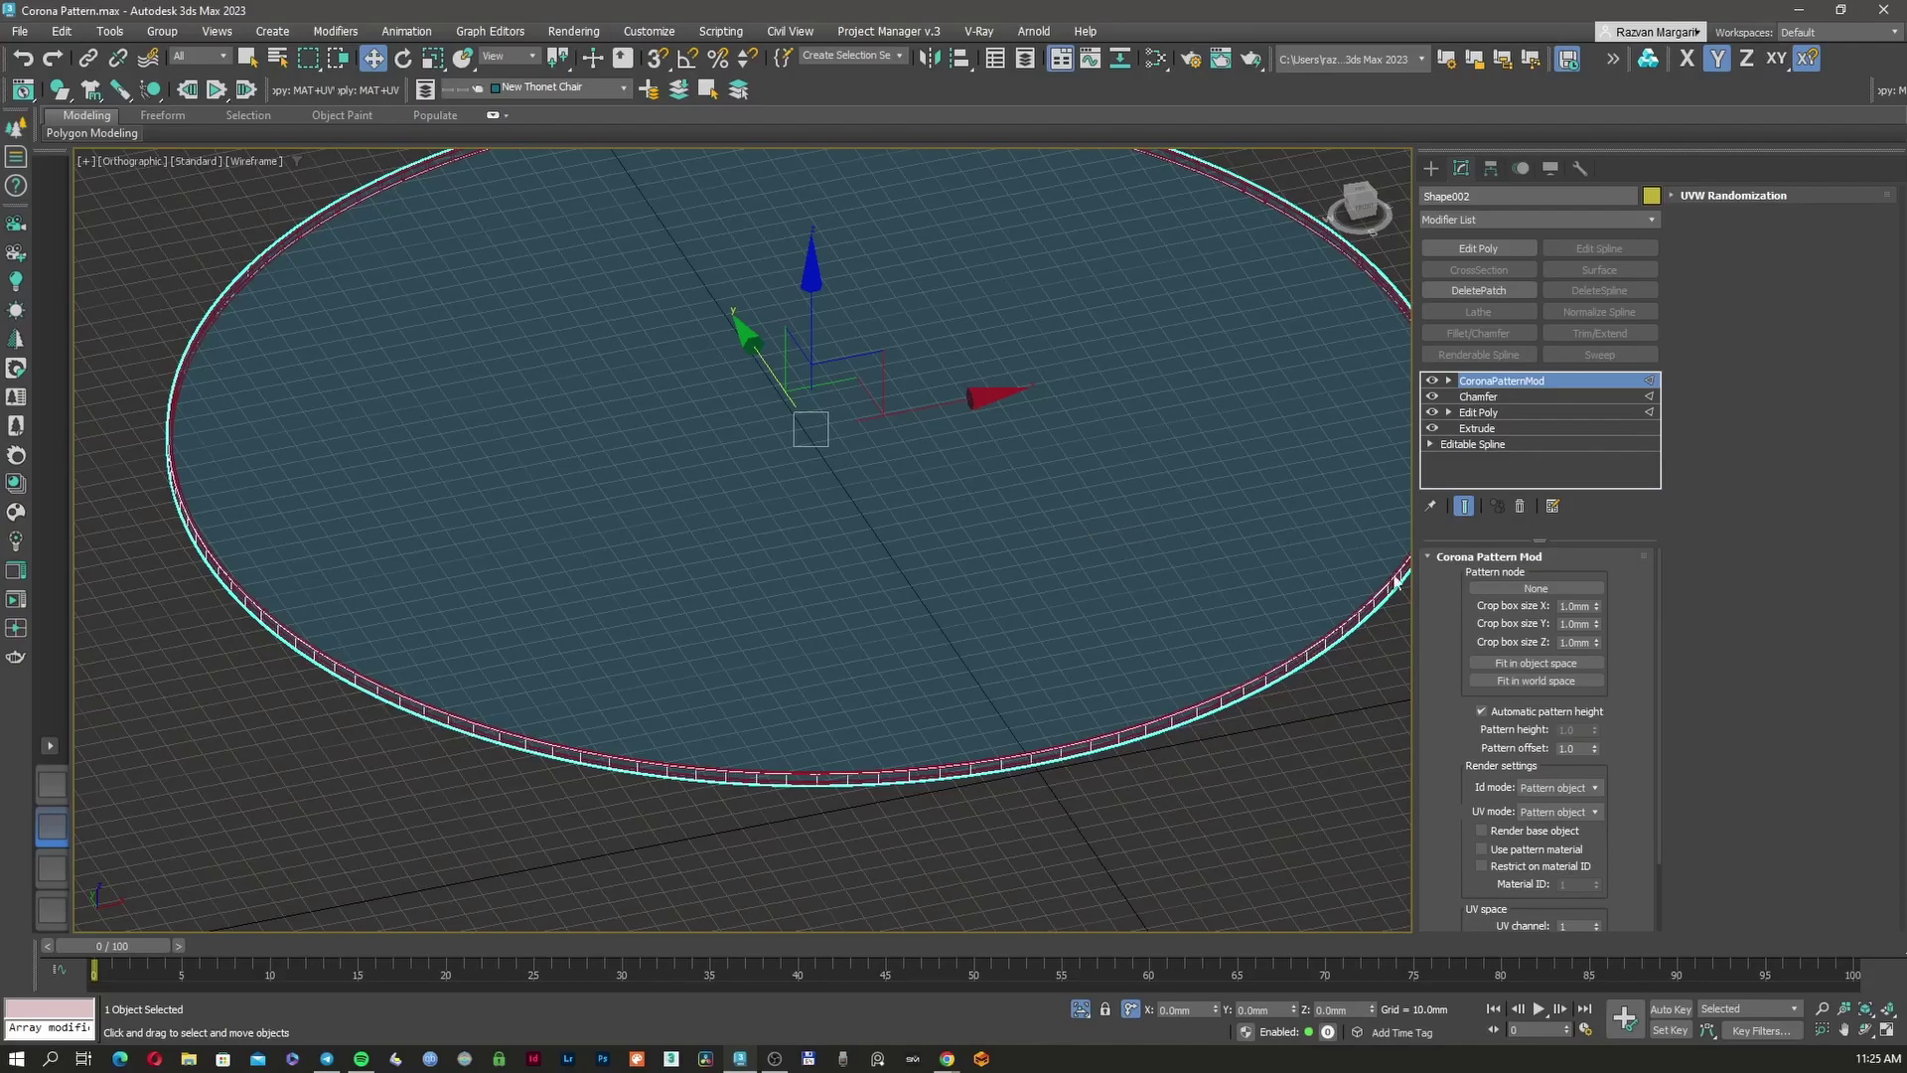
pyautogui.rightClick(915, 581)
pyautogui.click(993, 485)
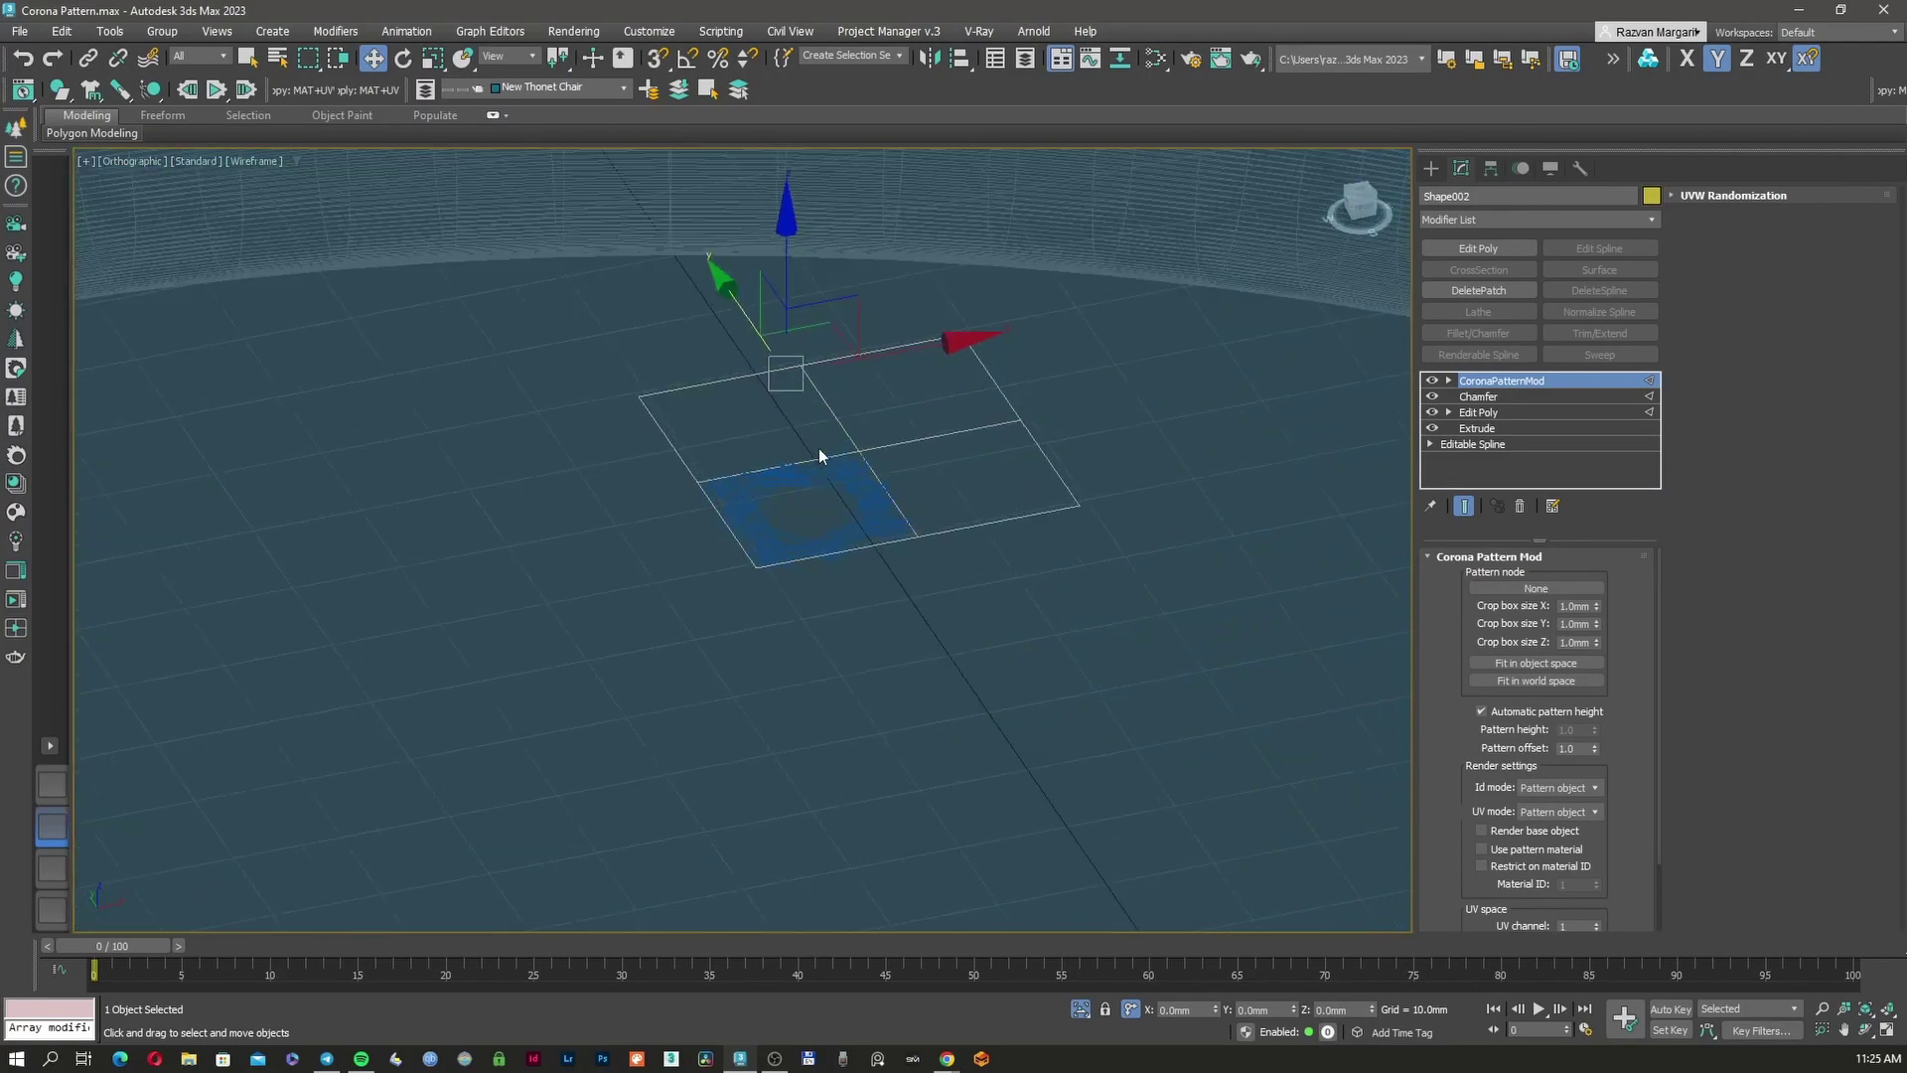
# Pick the woven cane tile as the Corona Pattern's pattern node and check the crop box around it
pyautogui.click(1535, 588)
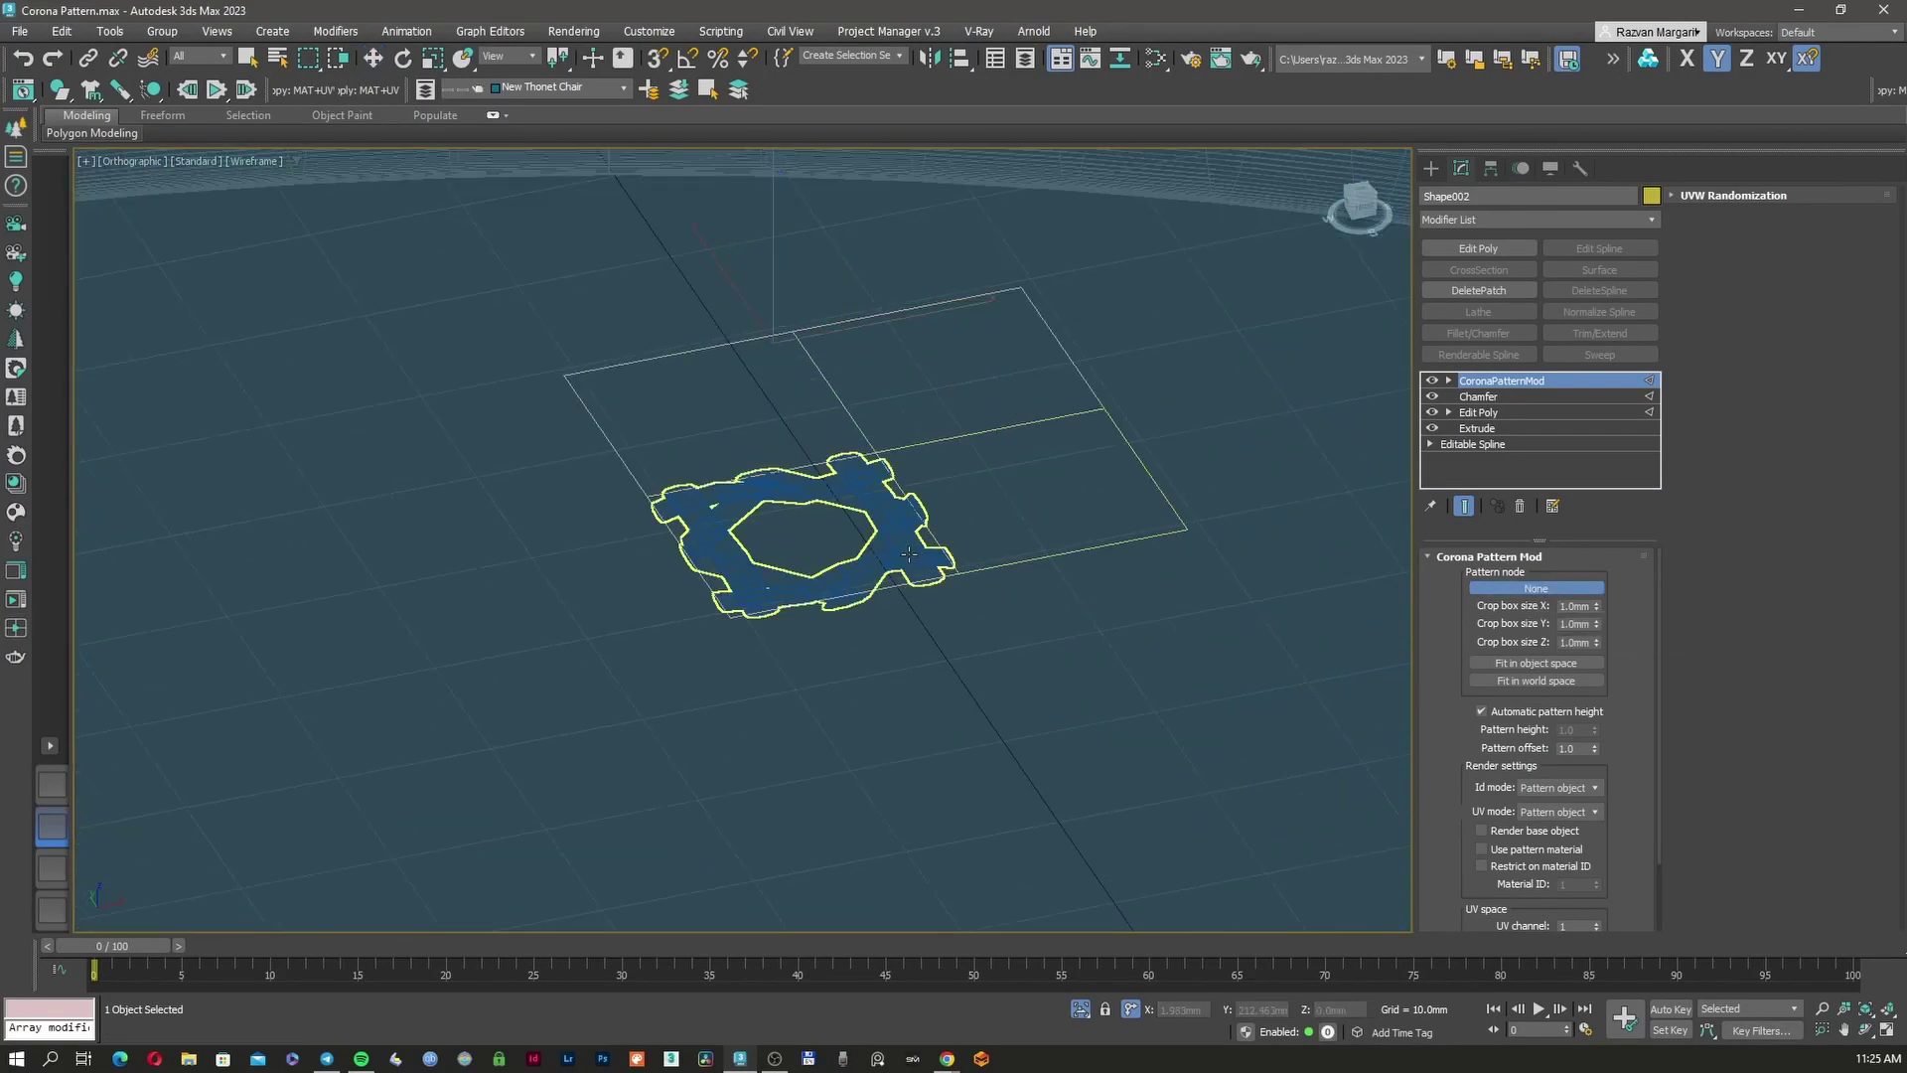
pyautogui.click(1009, 562)
pyautogui.scroll(-5, 1009, 558)
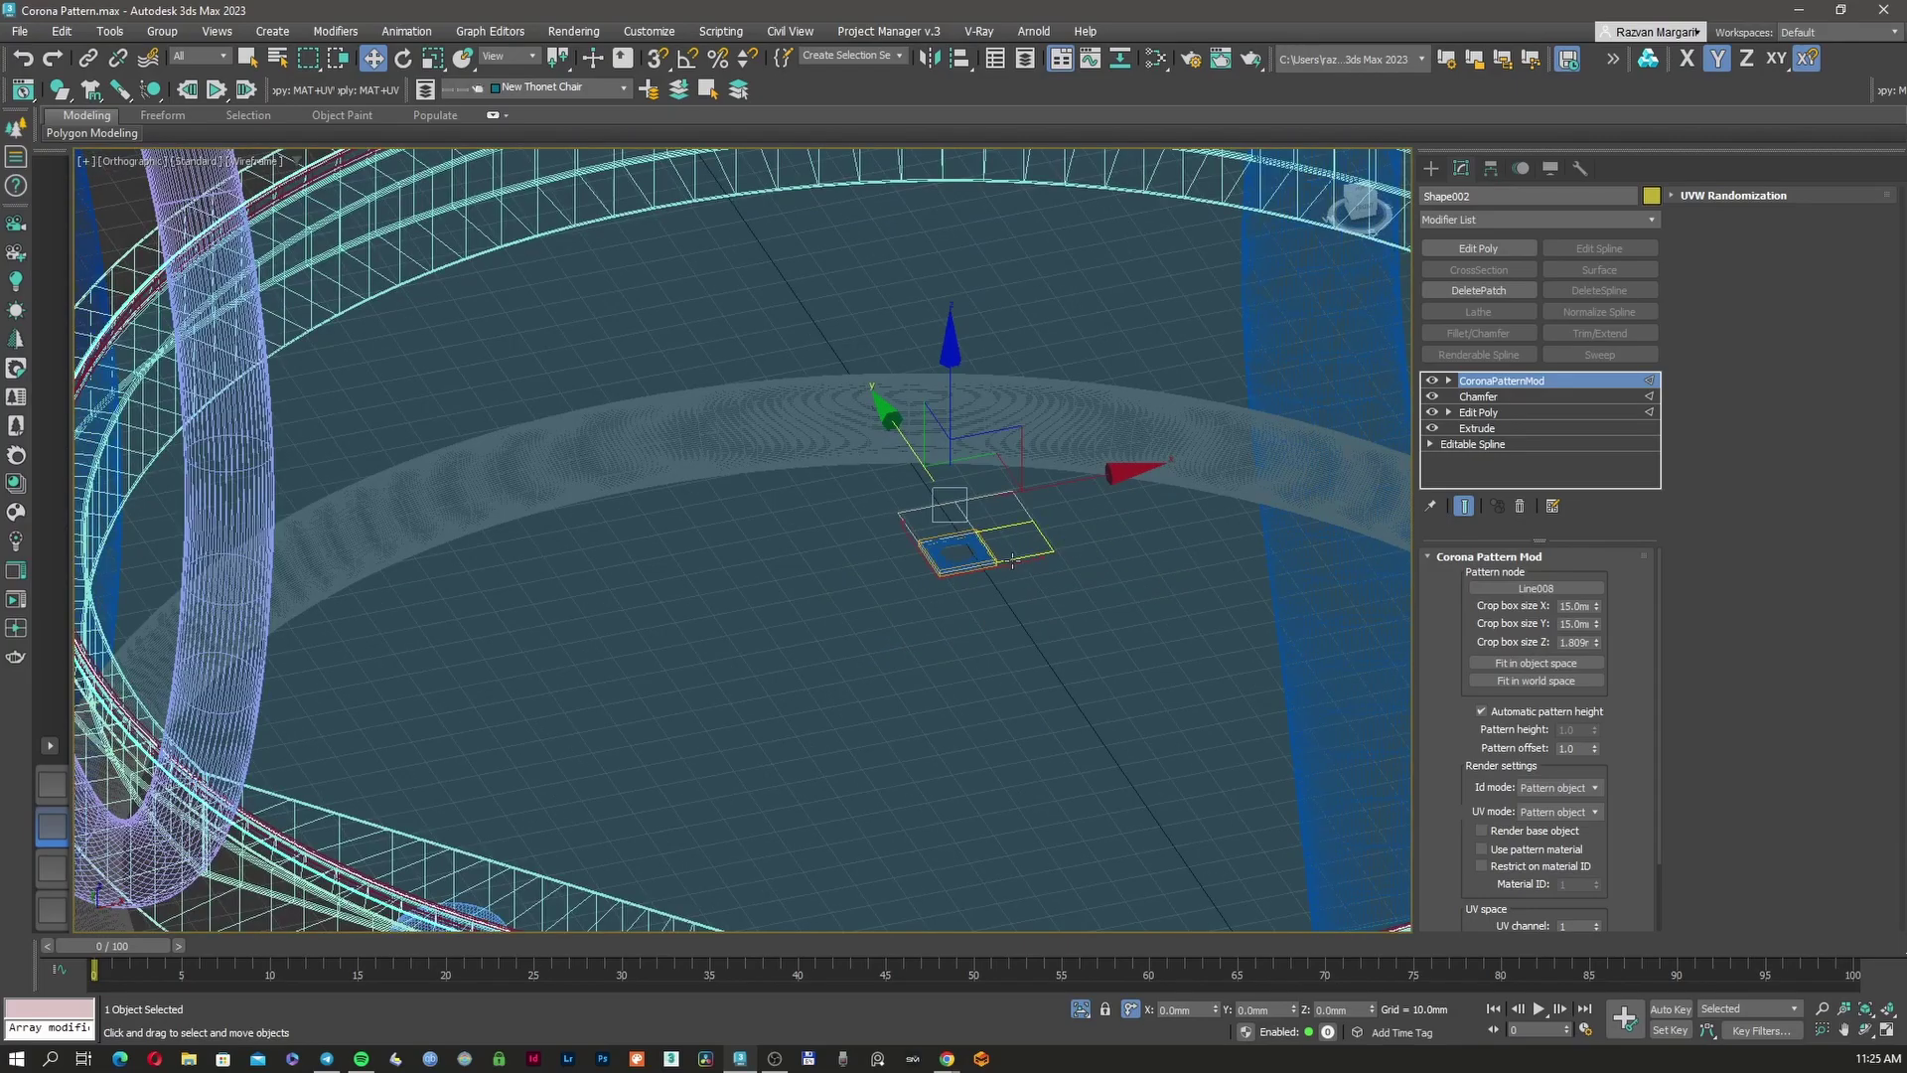
pyautogui.press('F3')
pyautogui.scroll(10, 977, 553)
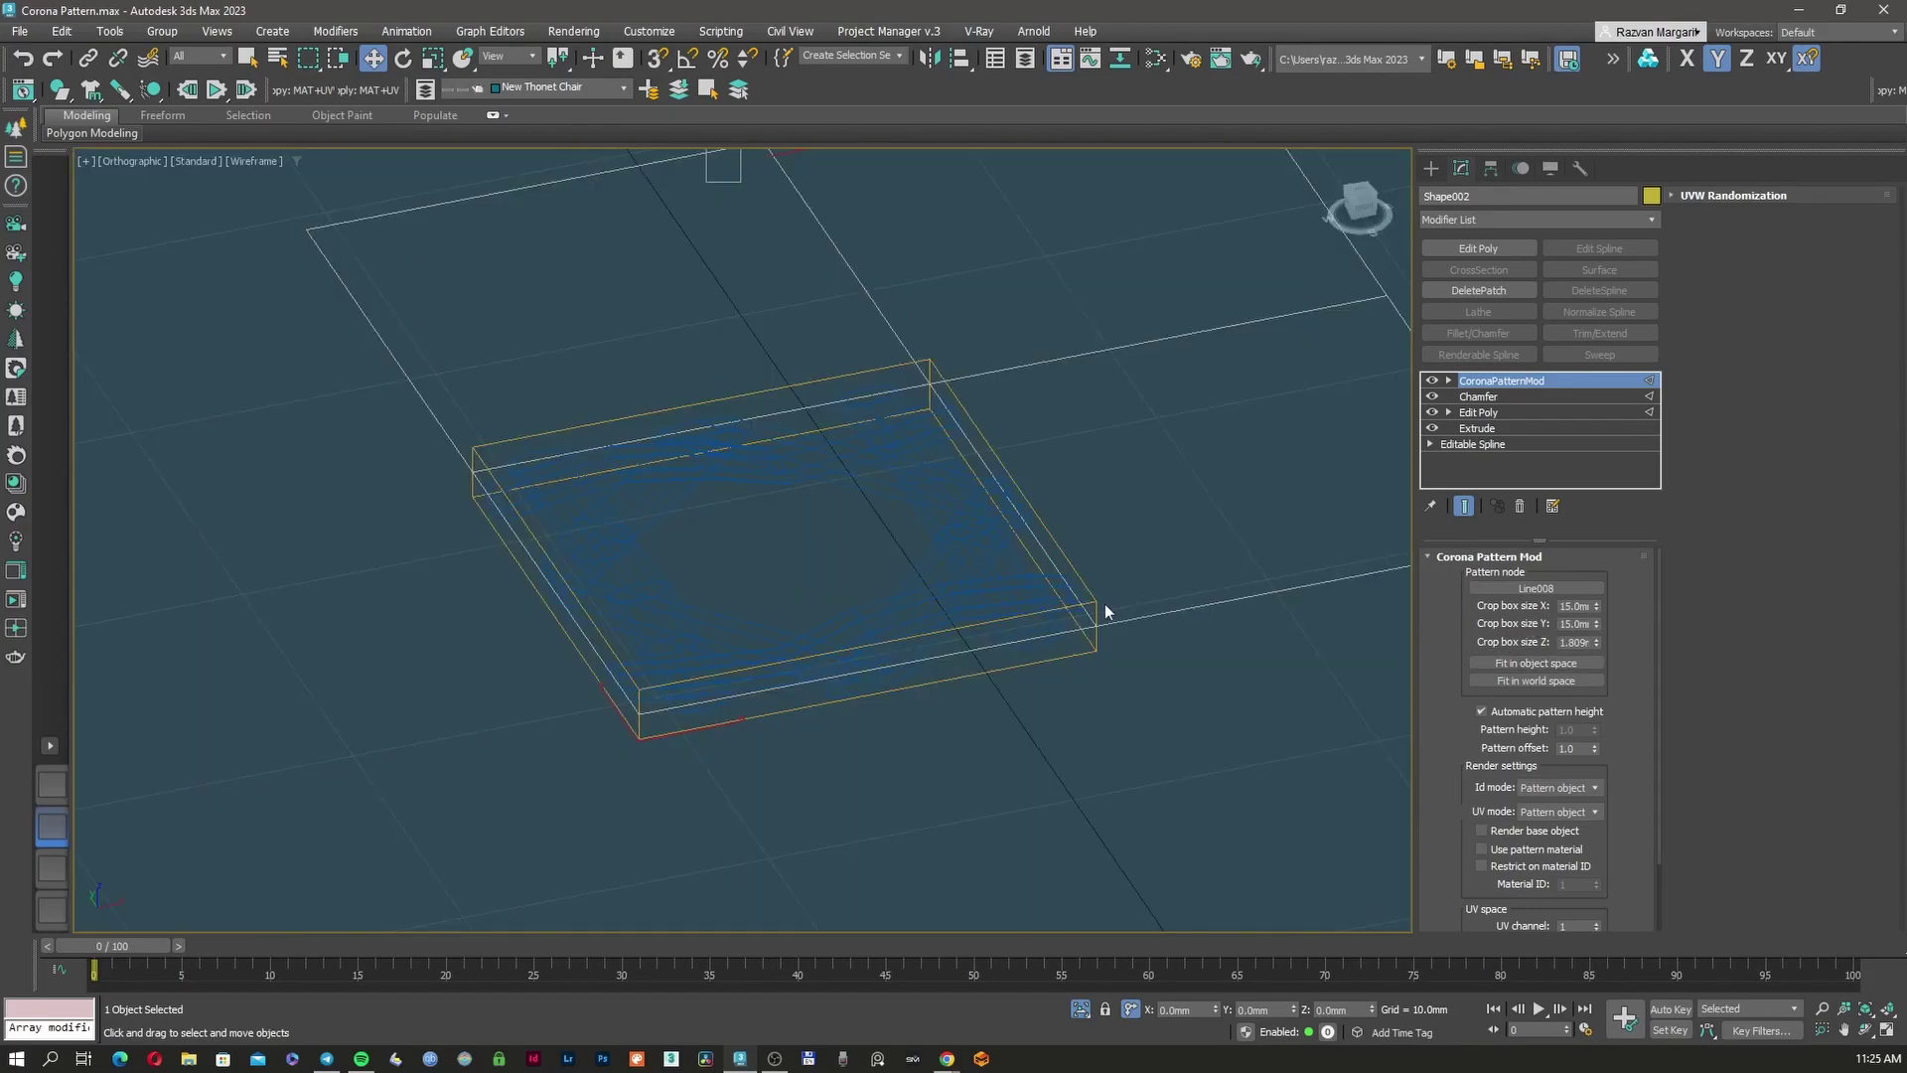
pyautogui.press('F3')
# Split the workspace into two side-by-side viewports and show the chair shaded in the first one
pyautogui.click(49, 745)
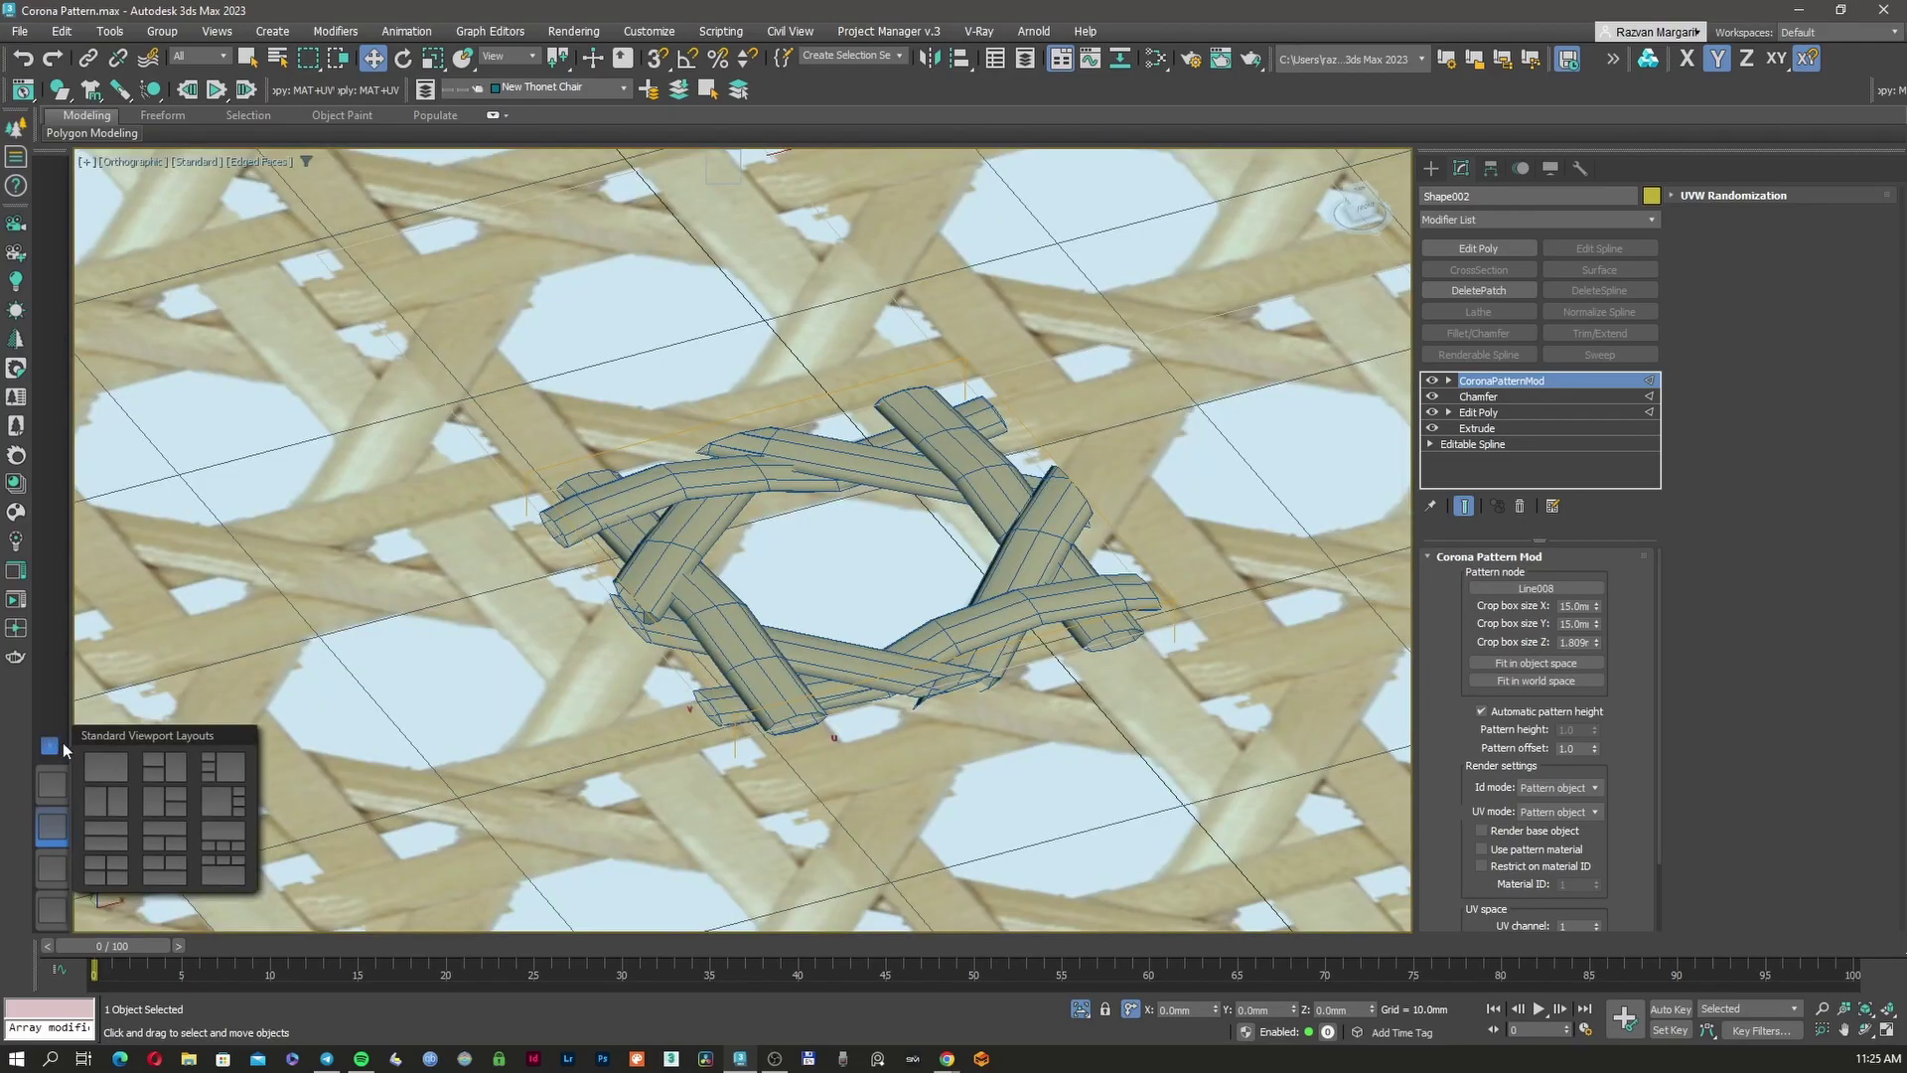
pyautogui.click(105, 800)
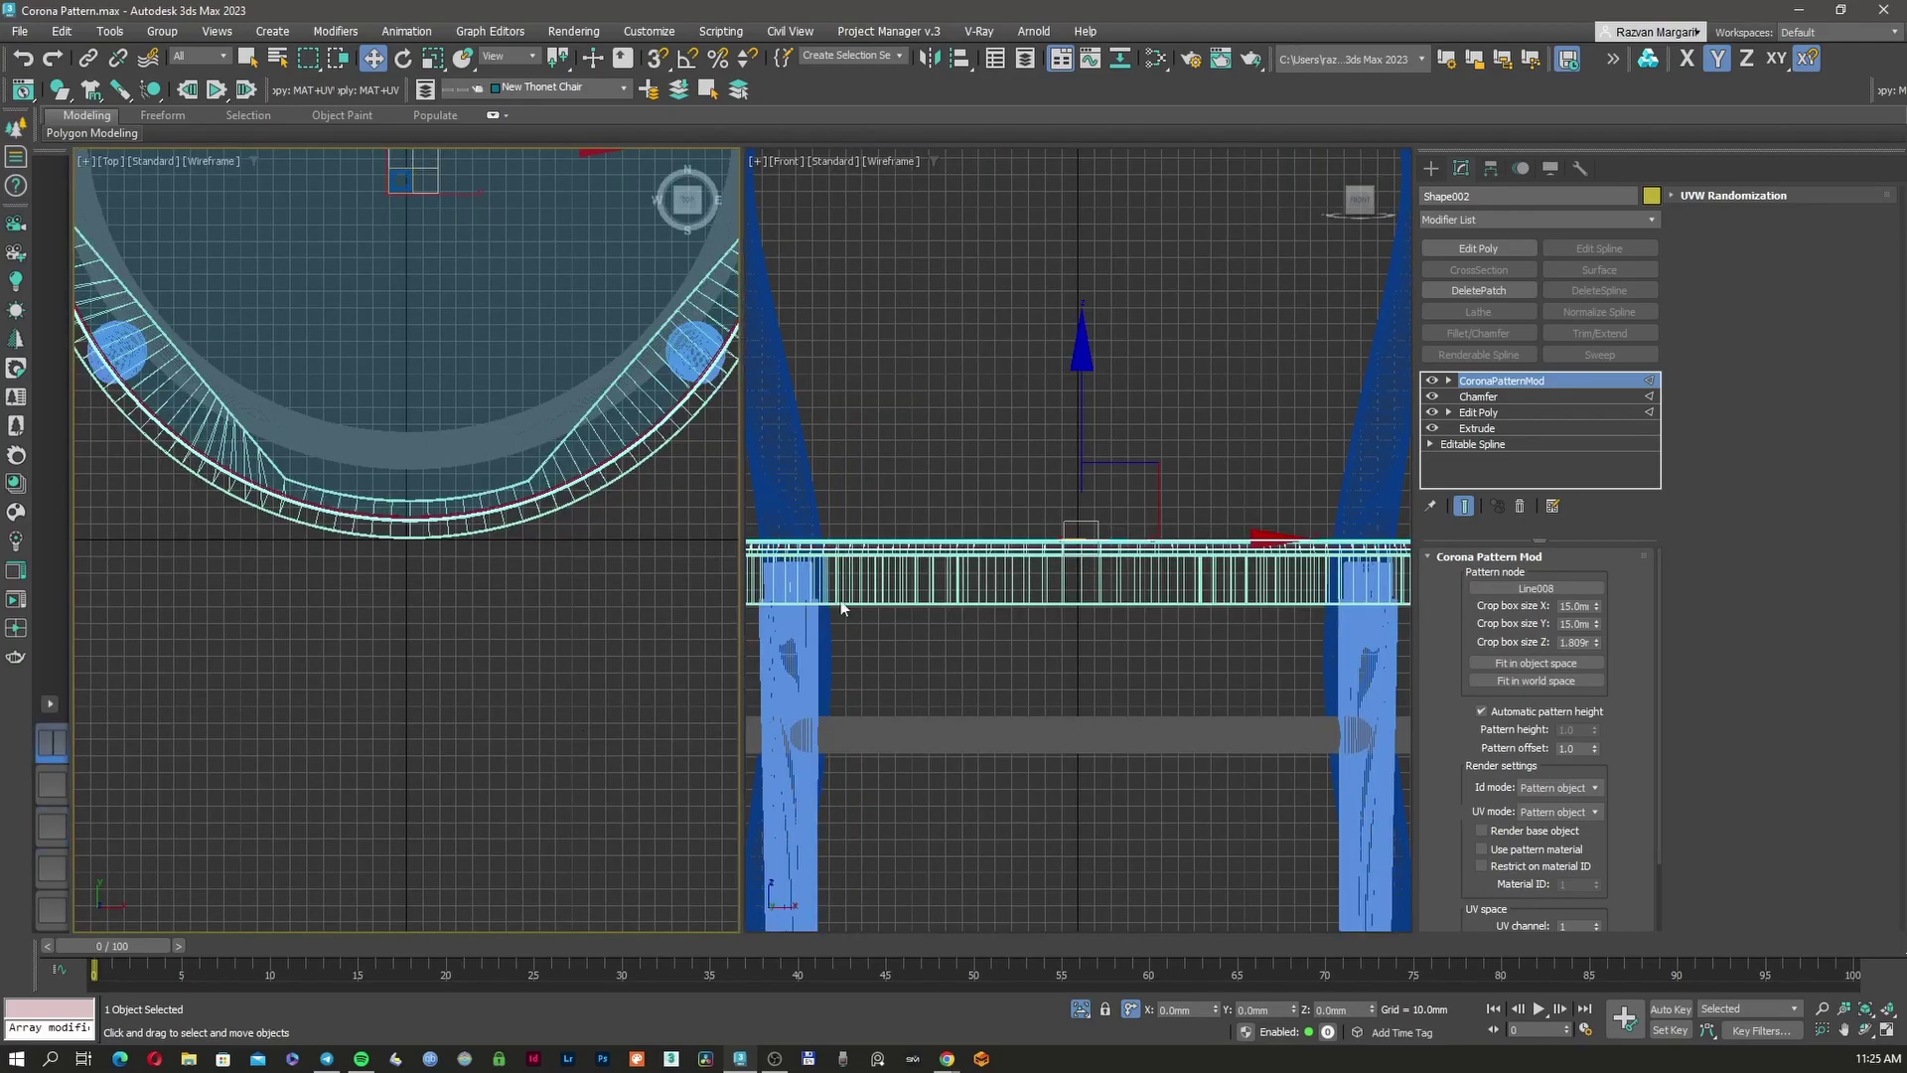
pyautogui.moveTo(978, 494); pyautogui.dragTo(1000, 571, button='middle')
pyautogui.moveTo(485, 460)
pyautogui.keyDown('alt'); pyautogui.mouseDown(button='middle')
pyautogui.moveTo(468, 673)
pyautogui.moveTo(511, 524)
pyautogui.mouseUp(button='middle'); pyautogui.keyUp('alt')
pyautogui.press('F3')
# Move the cane tile down below the seat and start Corona interactive rendering in the second viewport
pyautogui.scroll(5, 408, 375)
pyautogui.scroll(3, 408, 374)
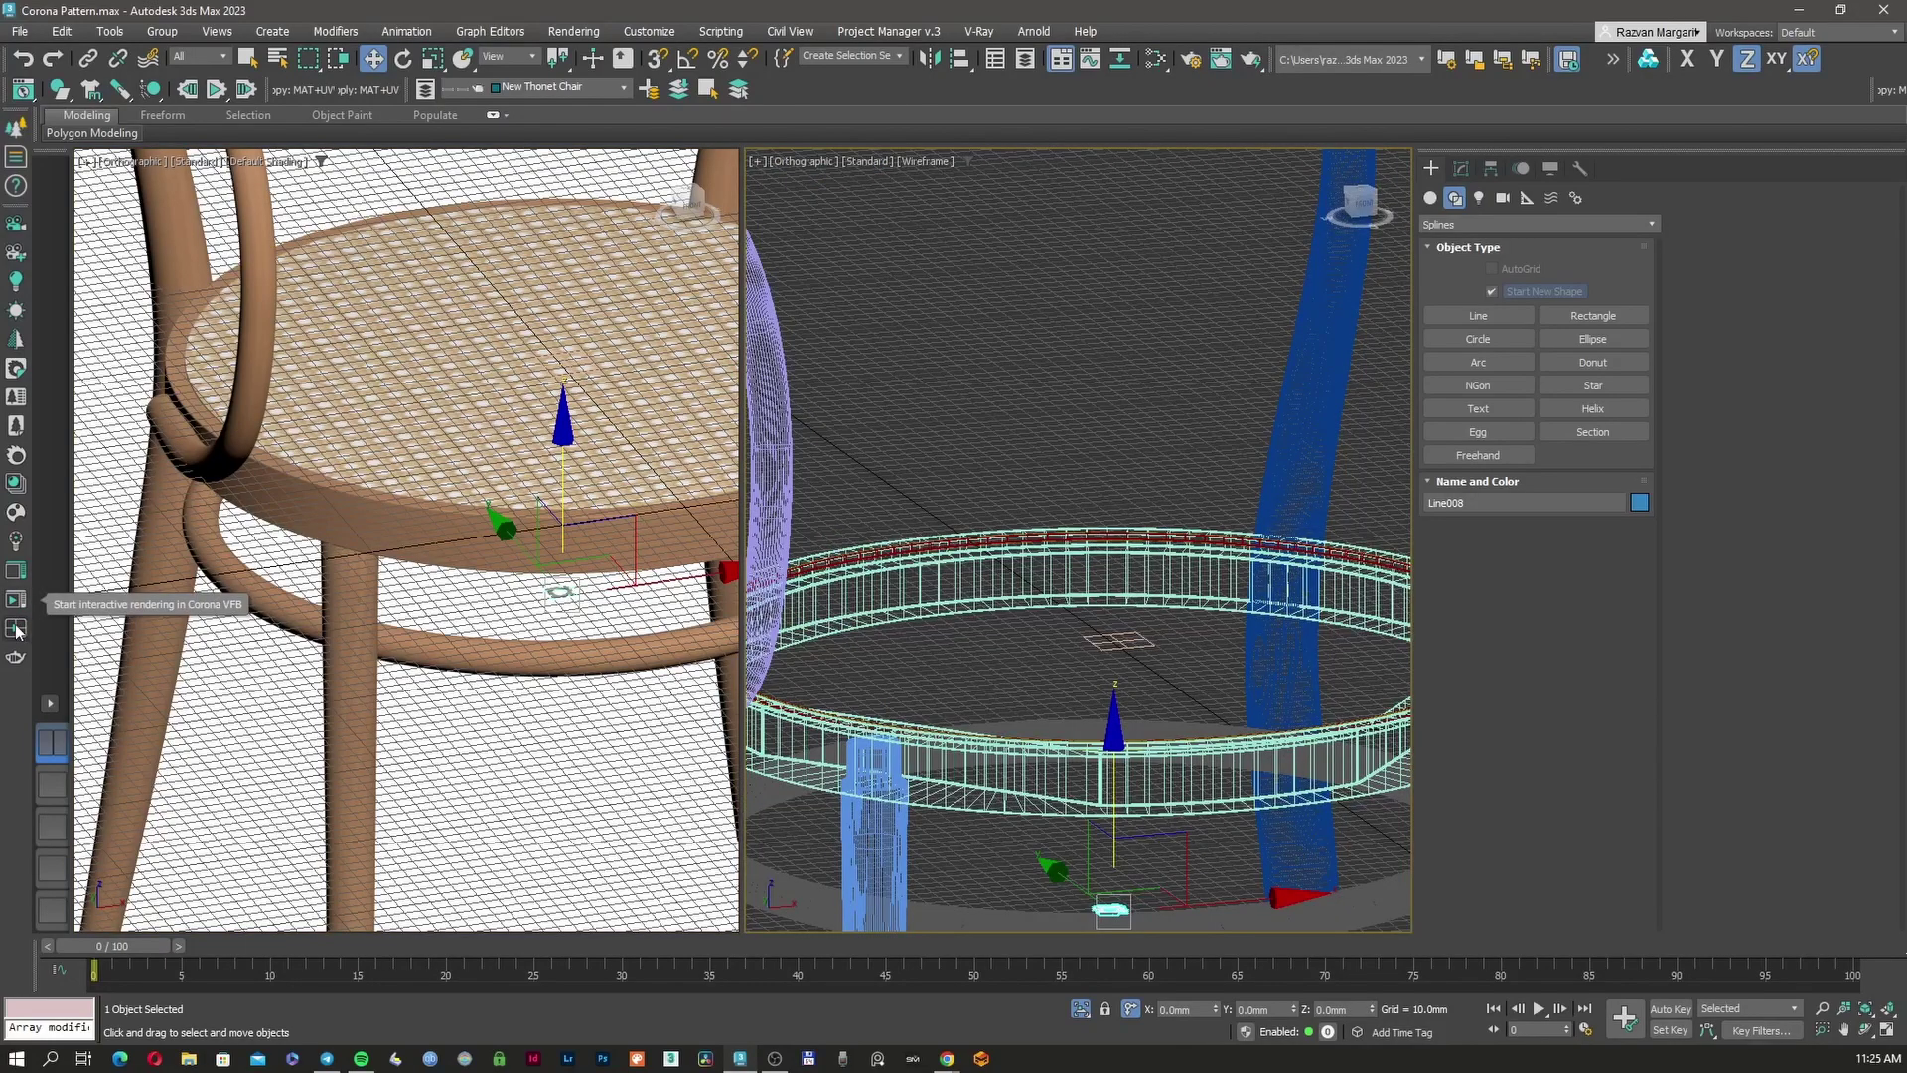
pyautogui.click(15, 628)
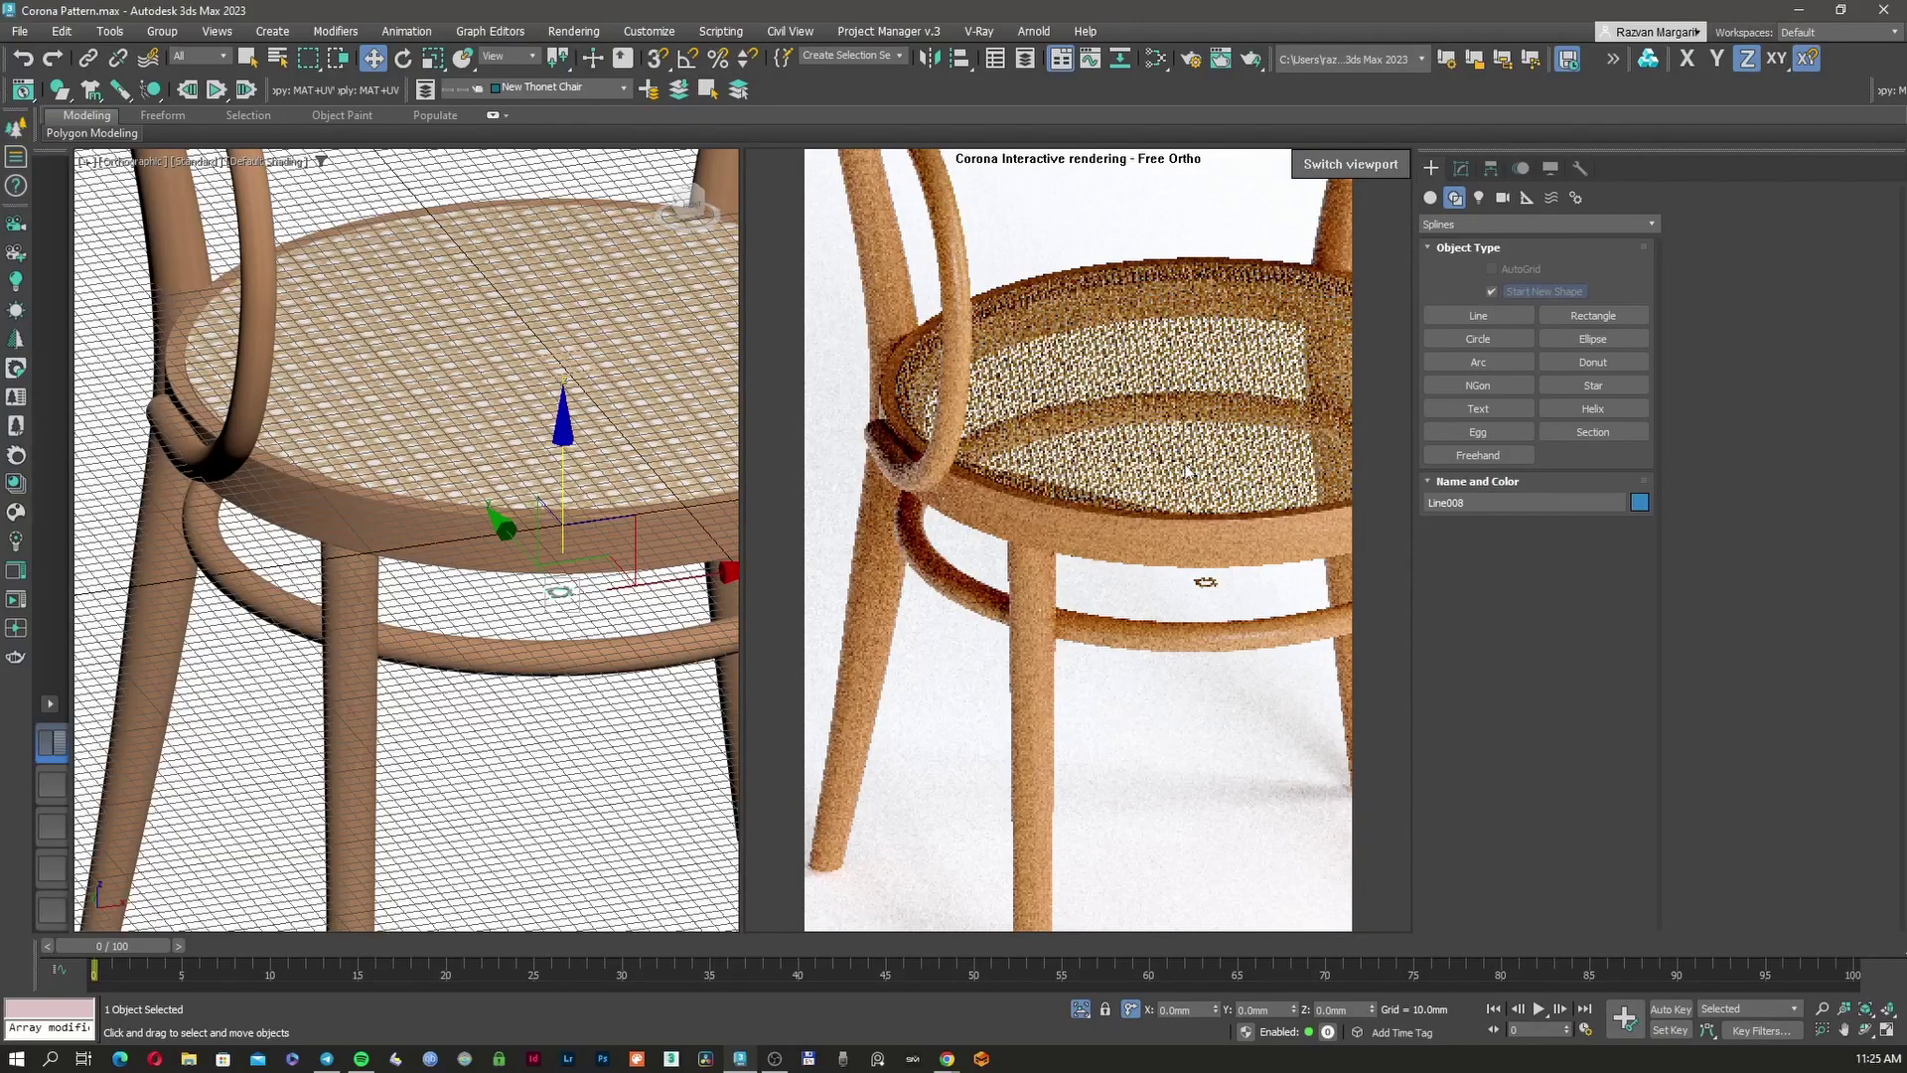
pyautogui.scroll(8, 556, 440)
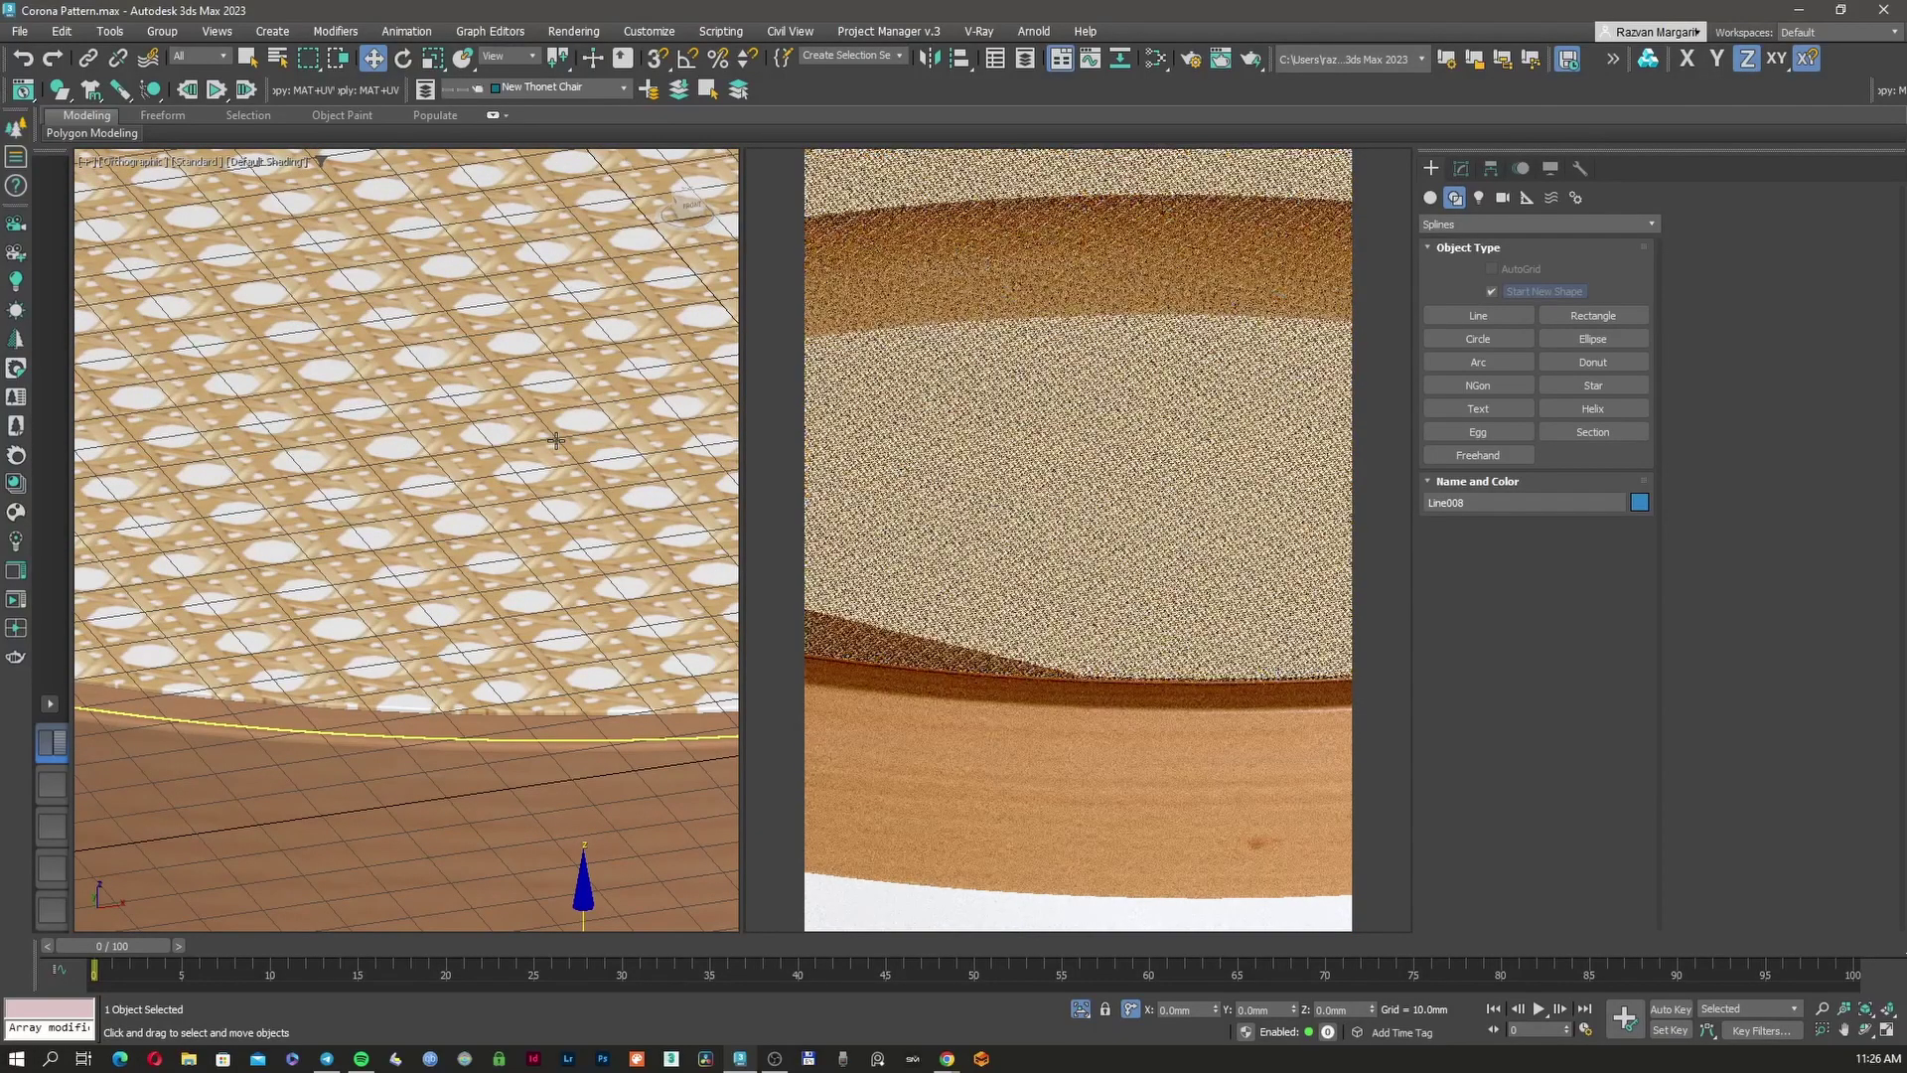
# Enable Use Real-World Scale in the UV space settings of the seat surface's Corona Pattern modifier
pyautogui.click(555, 446)
pyautogui.click(1461, 169)
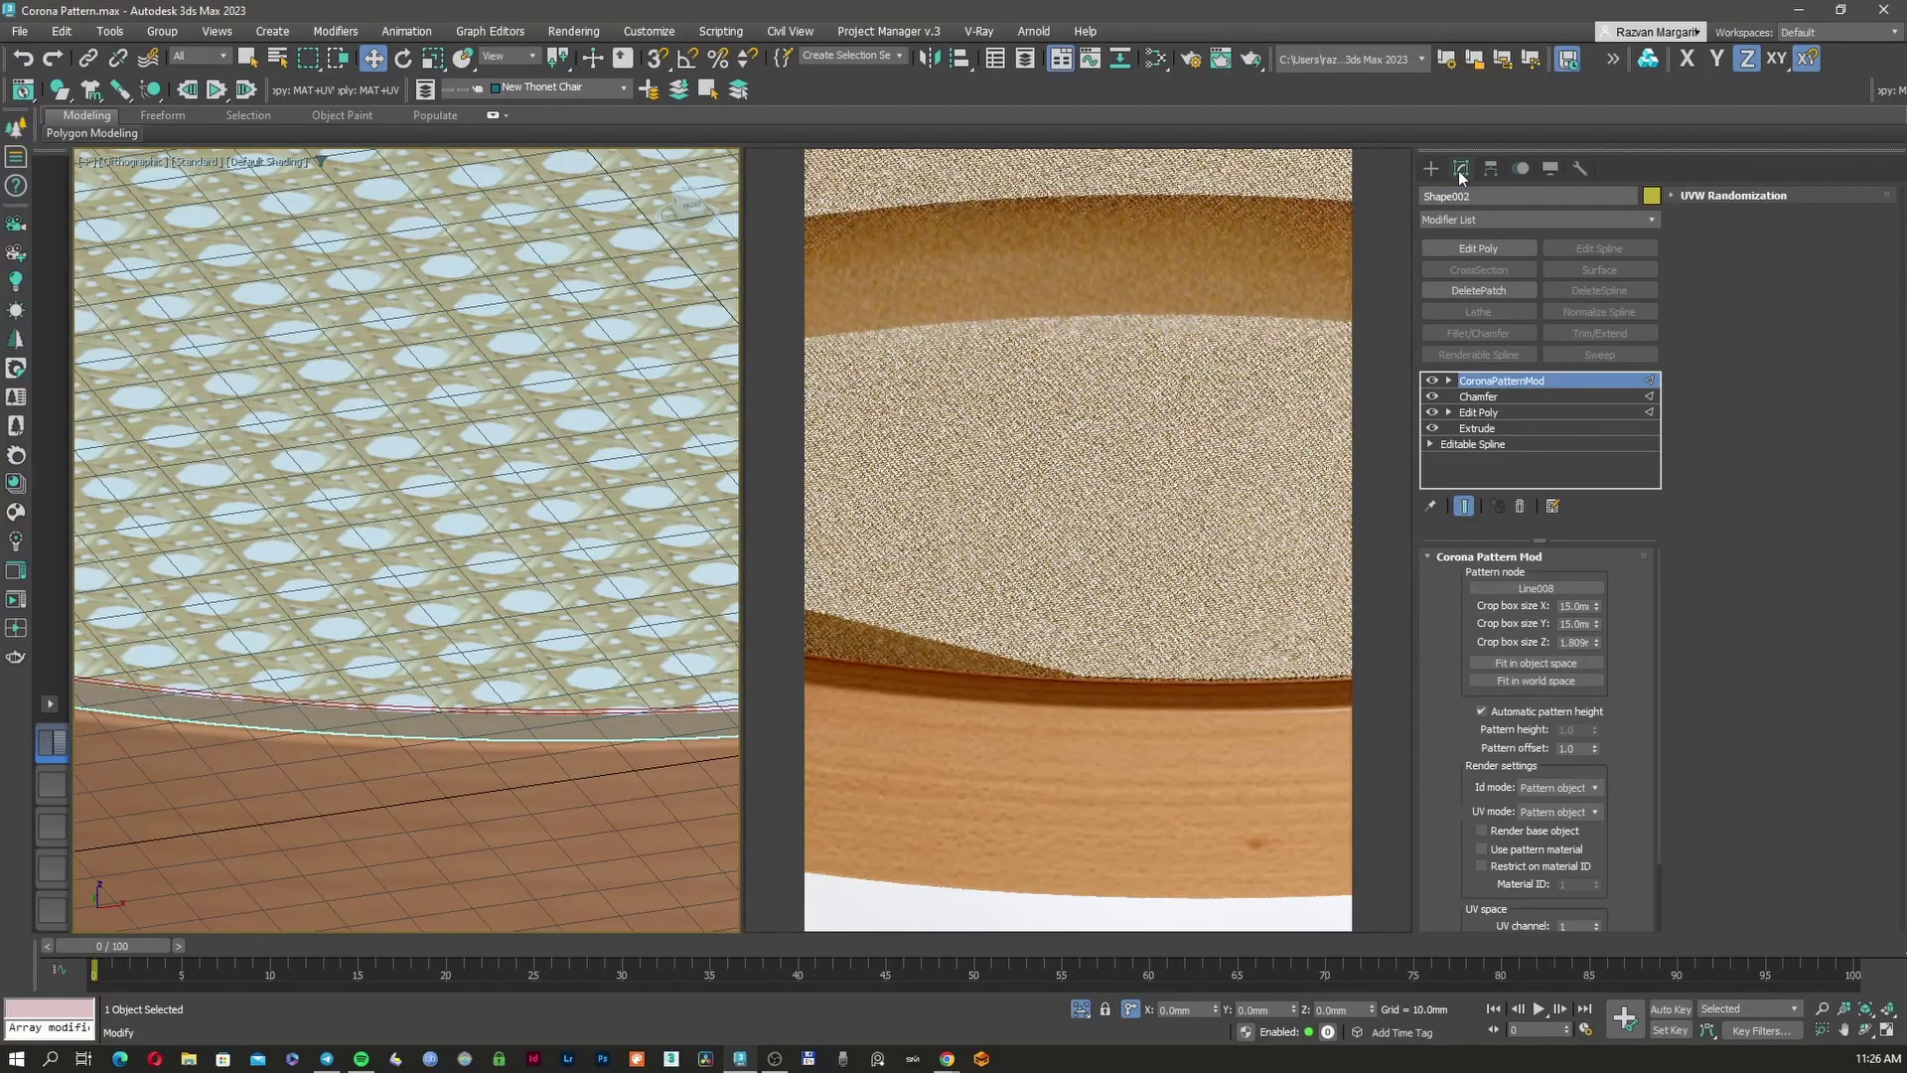
pyautogui.moveTo(1439, 694); pyautogui.dragTo(1441, 574)
pyautogui.click(1522, 912)
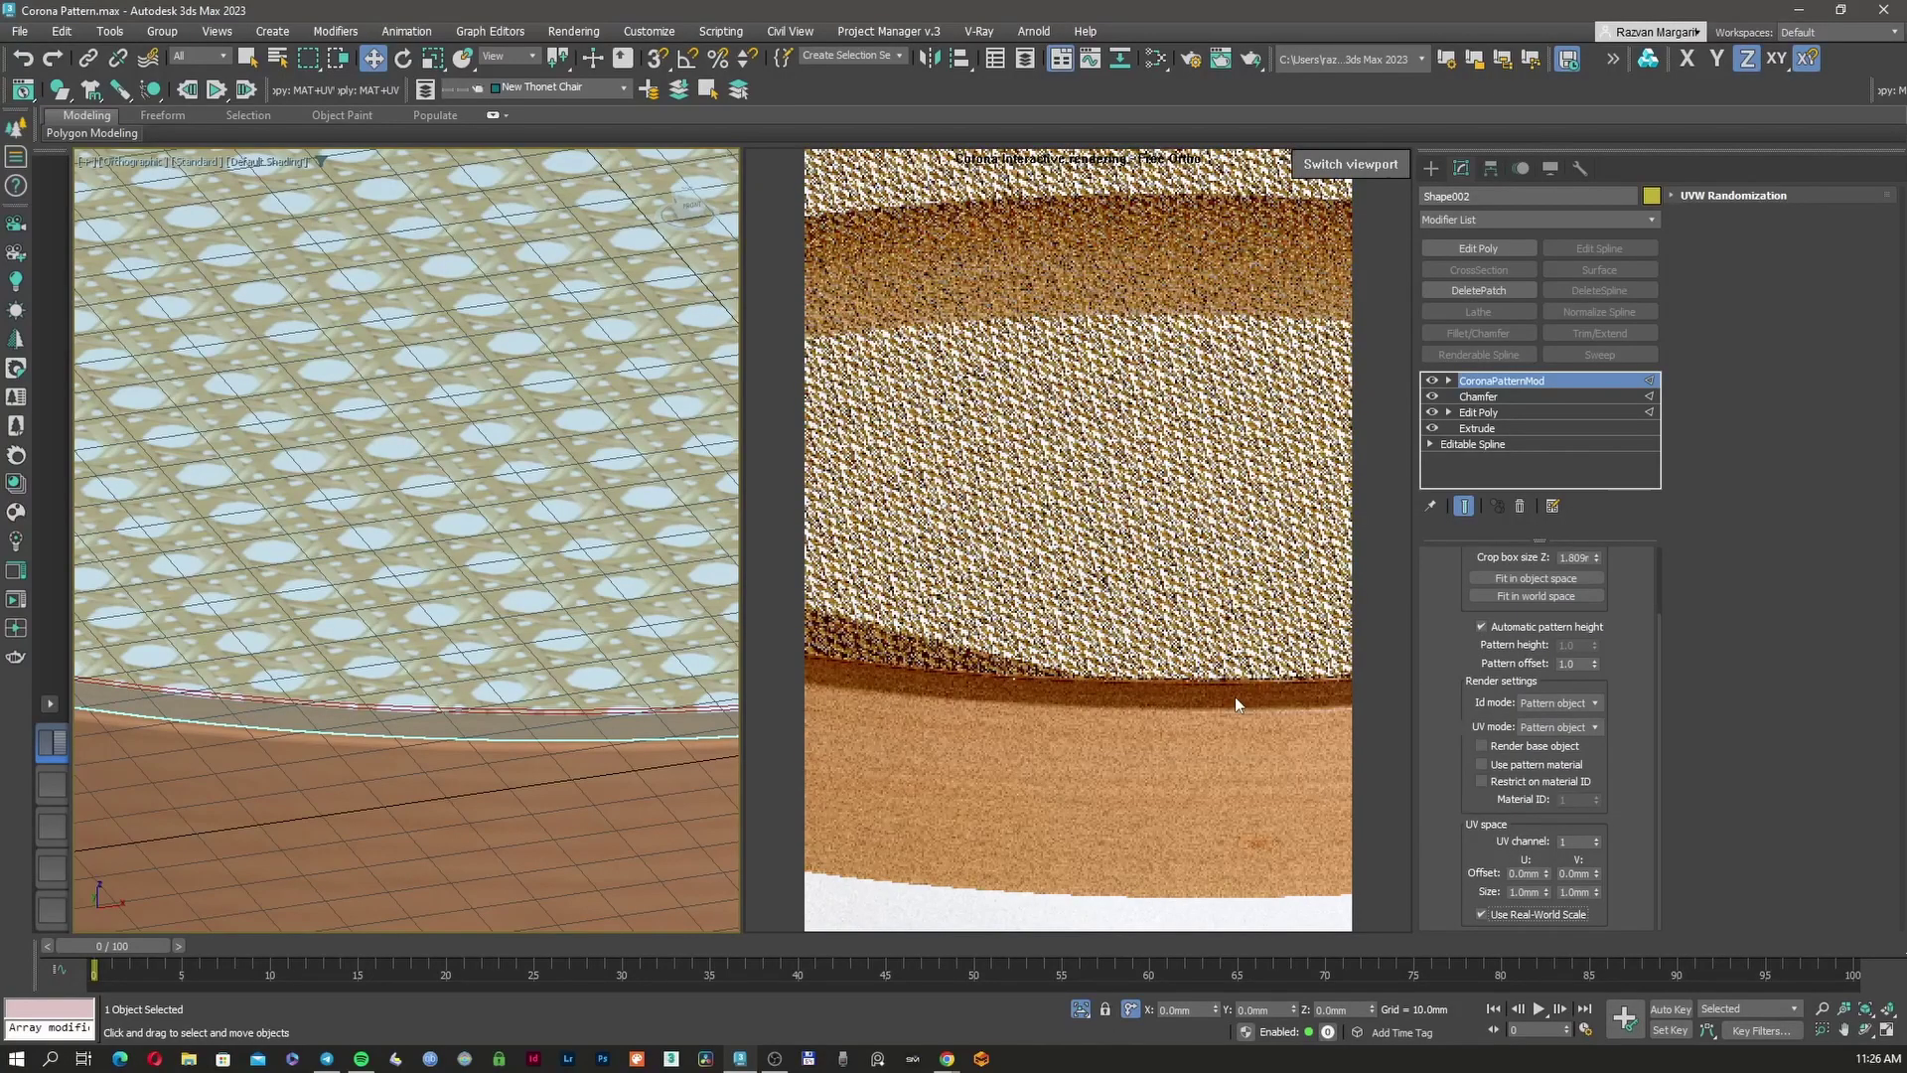
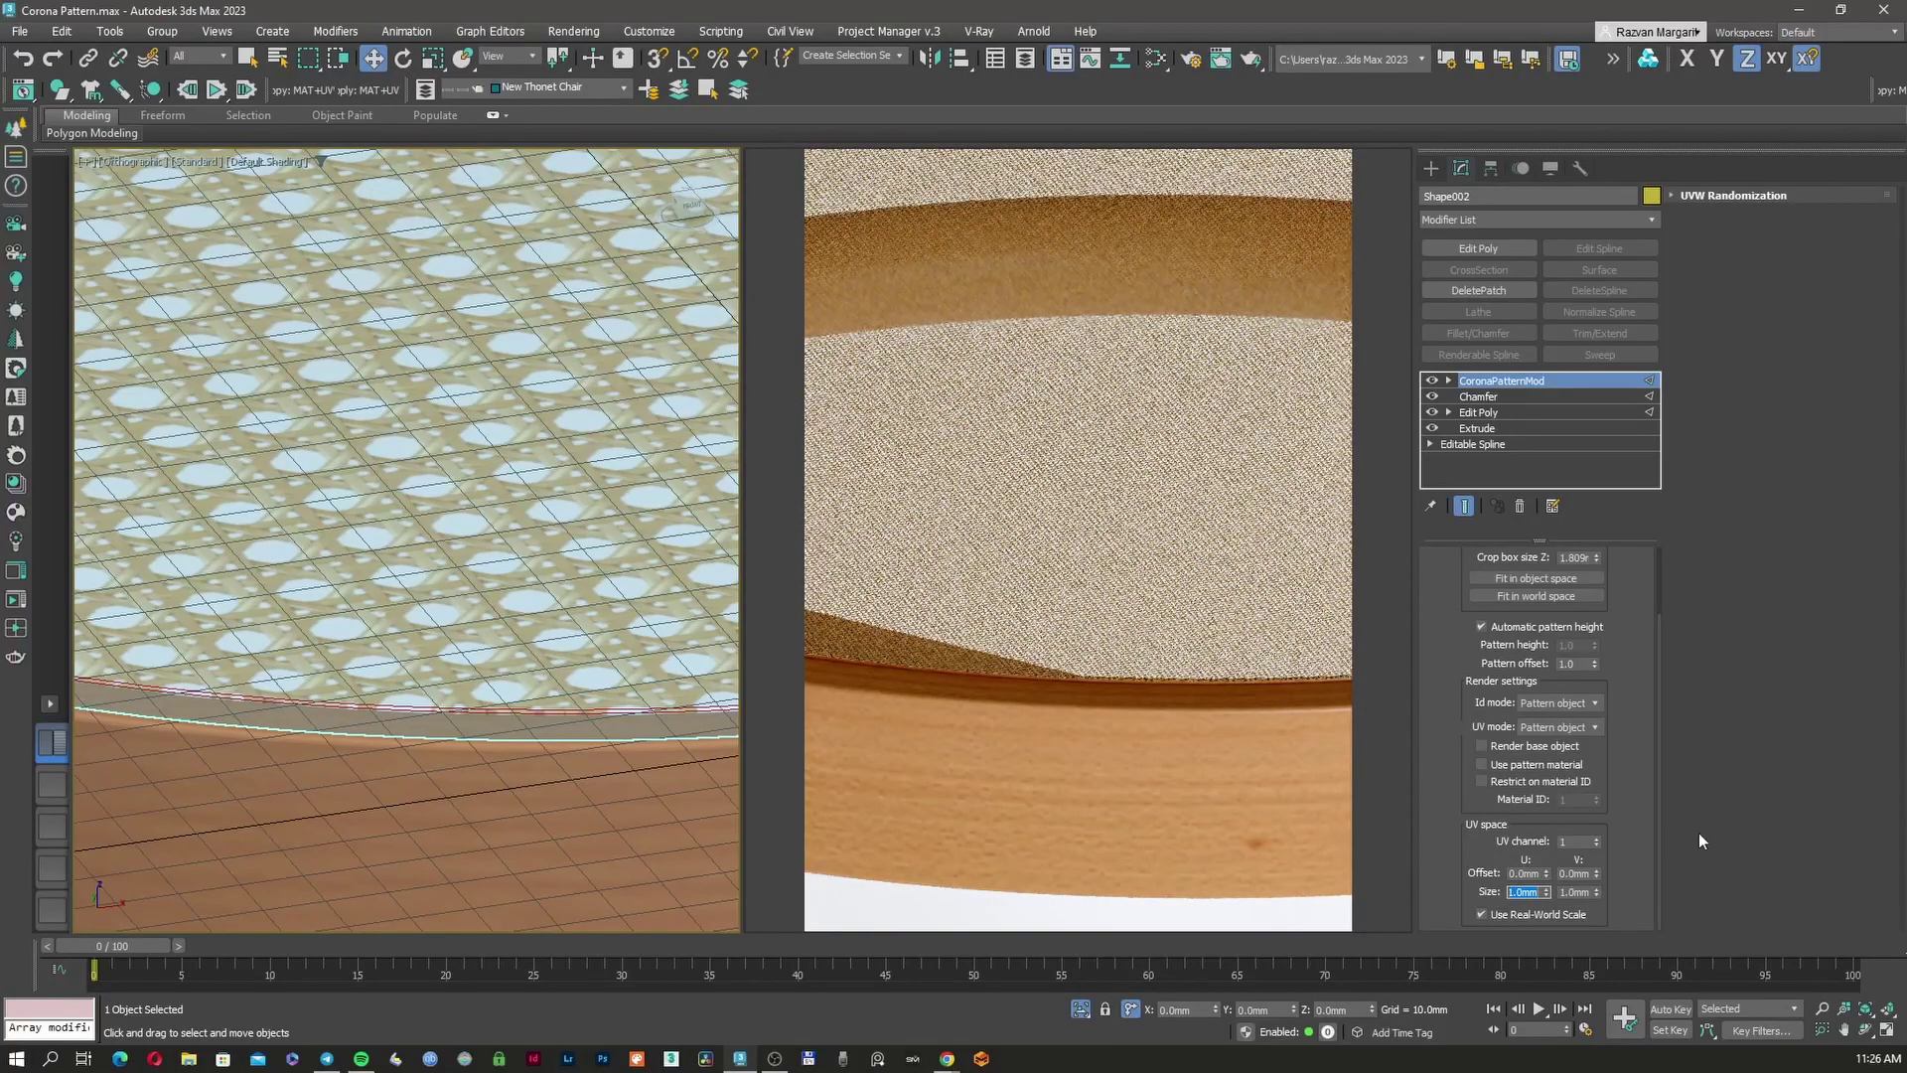
# Set the Corona Pattern modifier's real-world UV size to 15 mm in both U and V
pyautogui.write('15')
pyautogui.press('Return')
pyautogui.doubleClick(1573, 892)
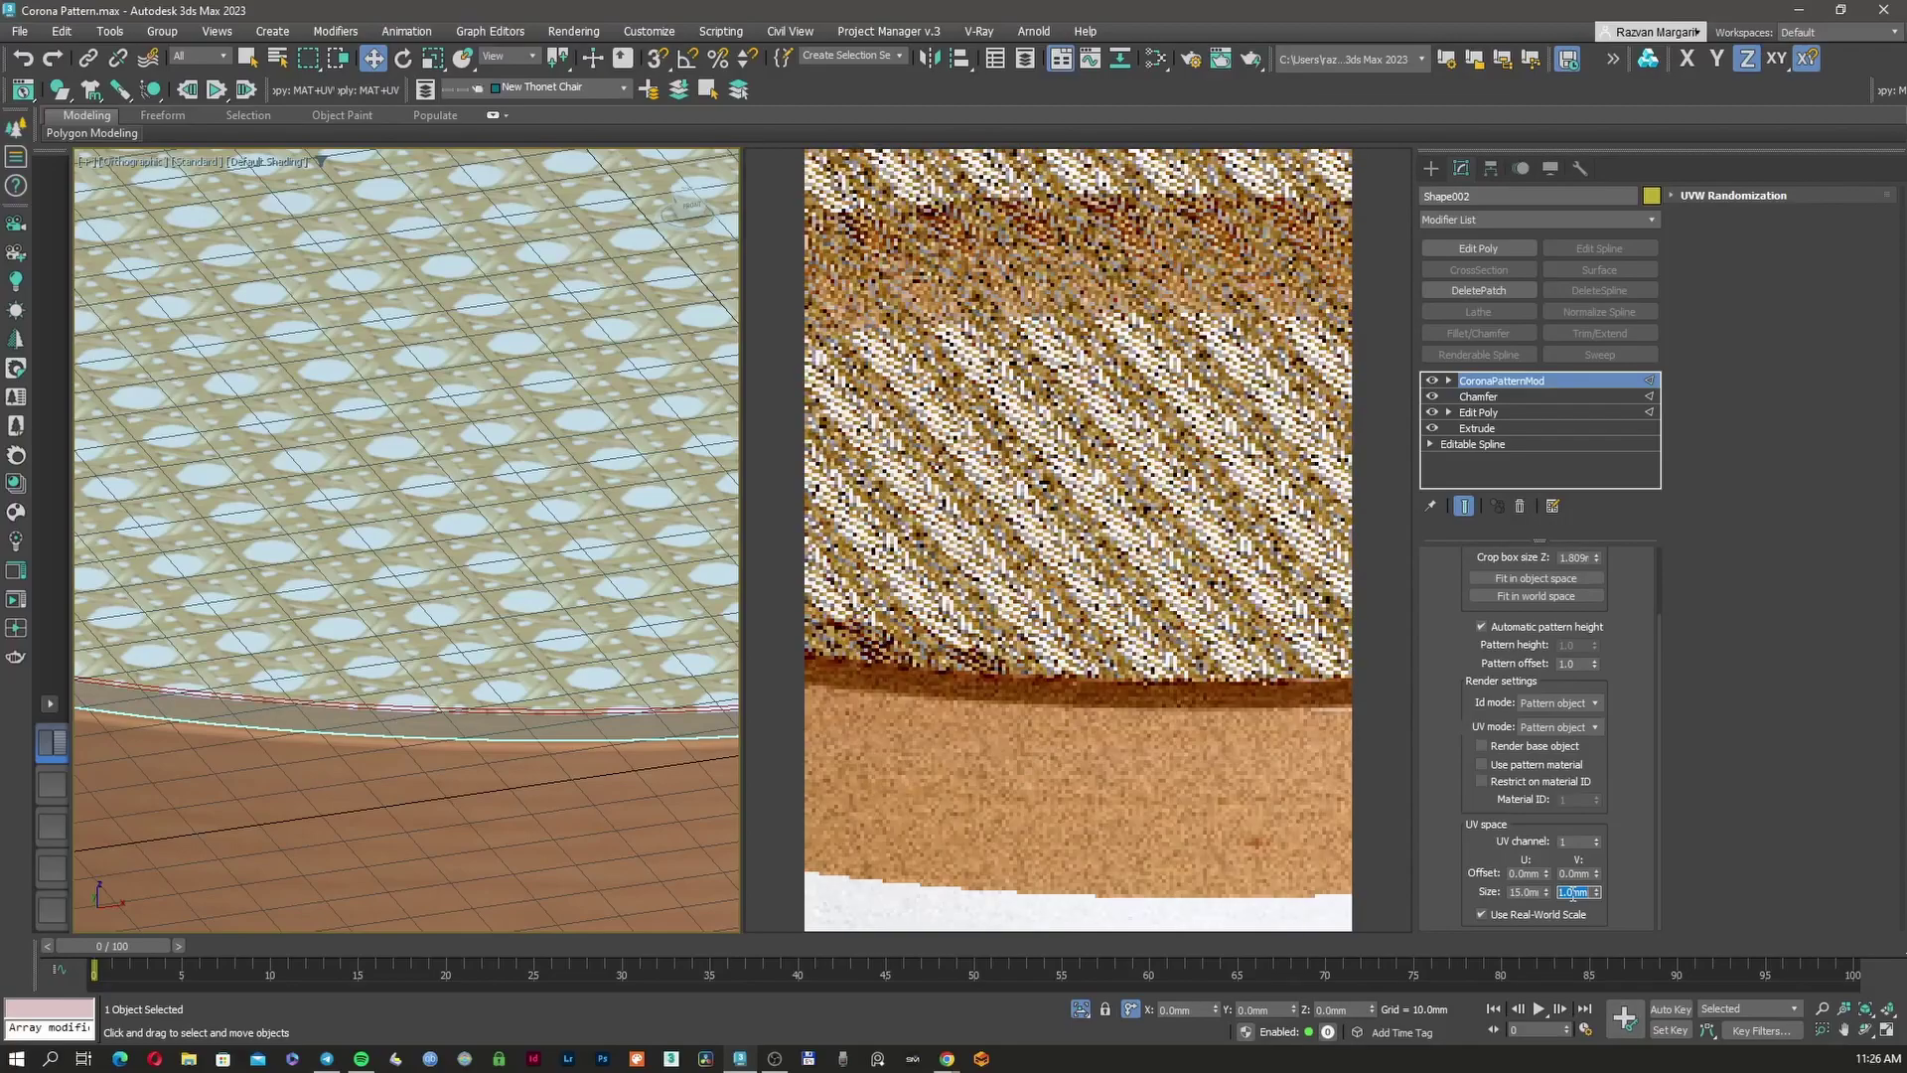
pyautogui.write('15')
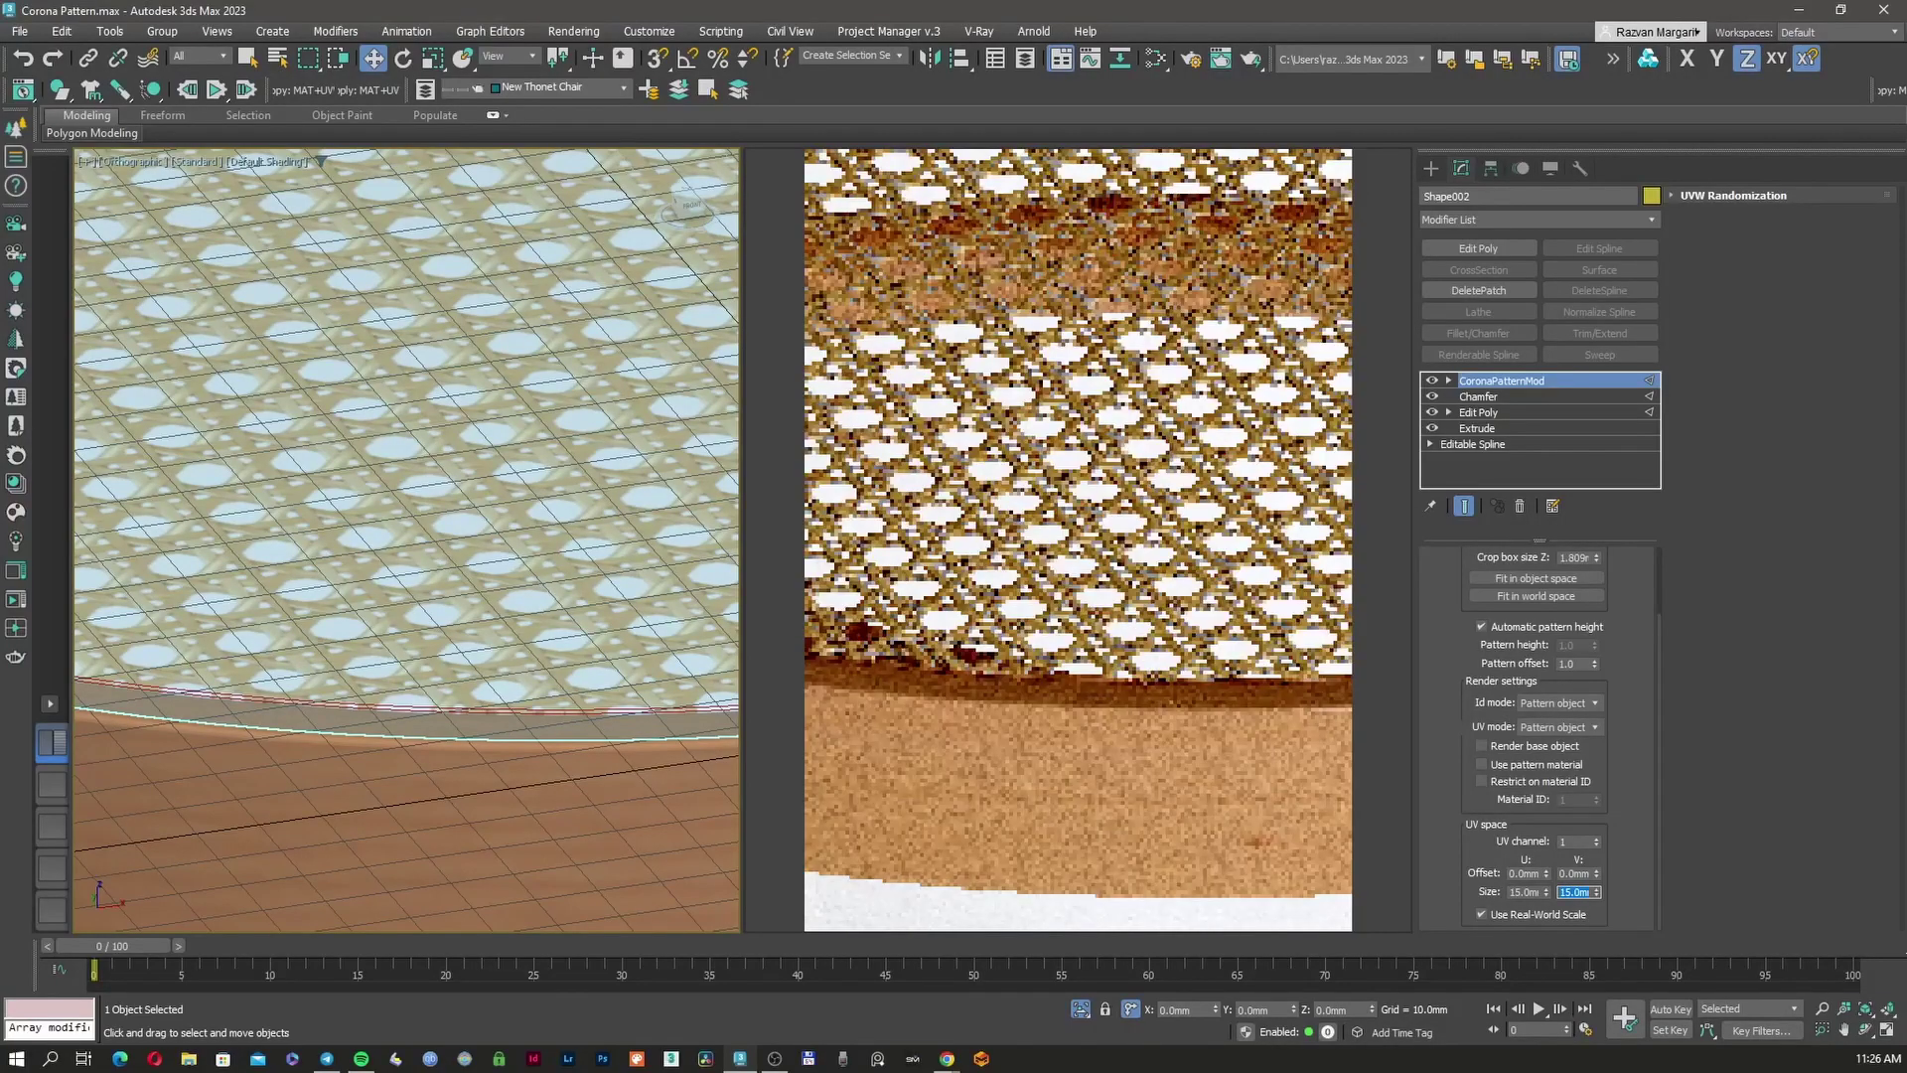
# Assign the rattan texture material to the seat surface and check the weave close up in the interactive rendering
pyautogui.scroll(3, 583, 610)
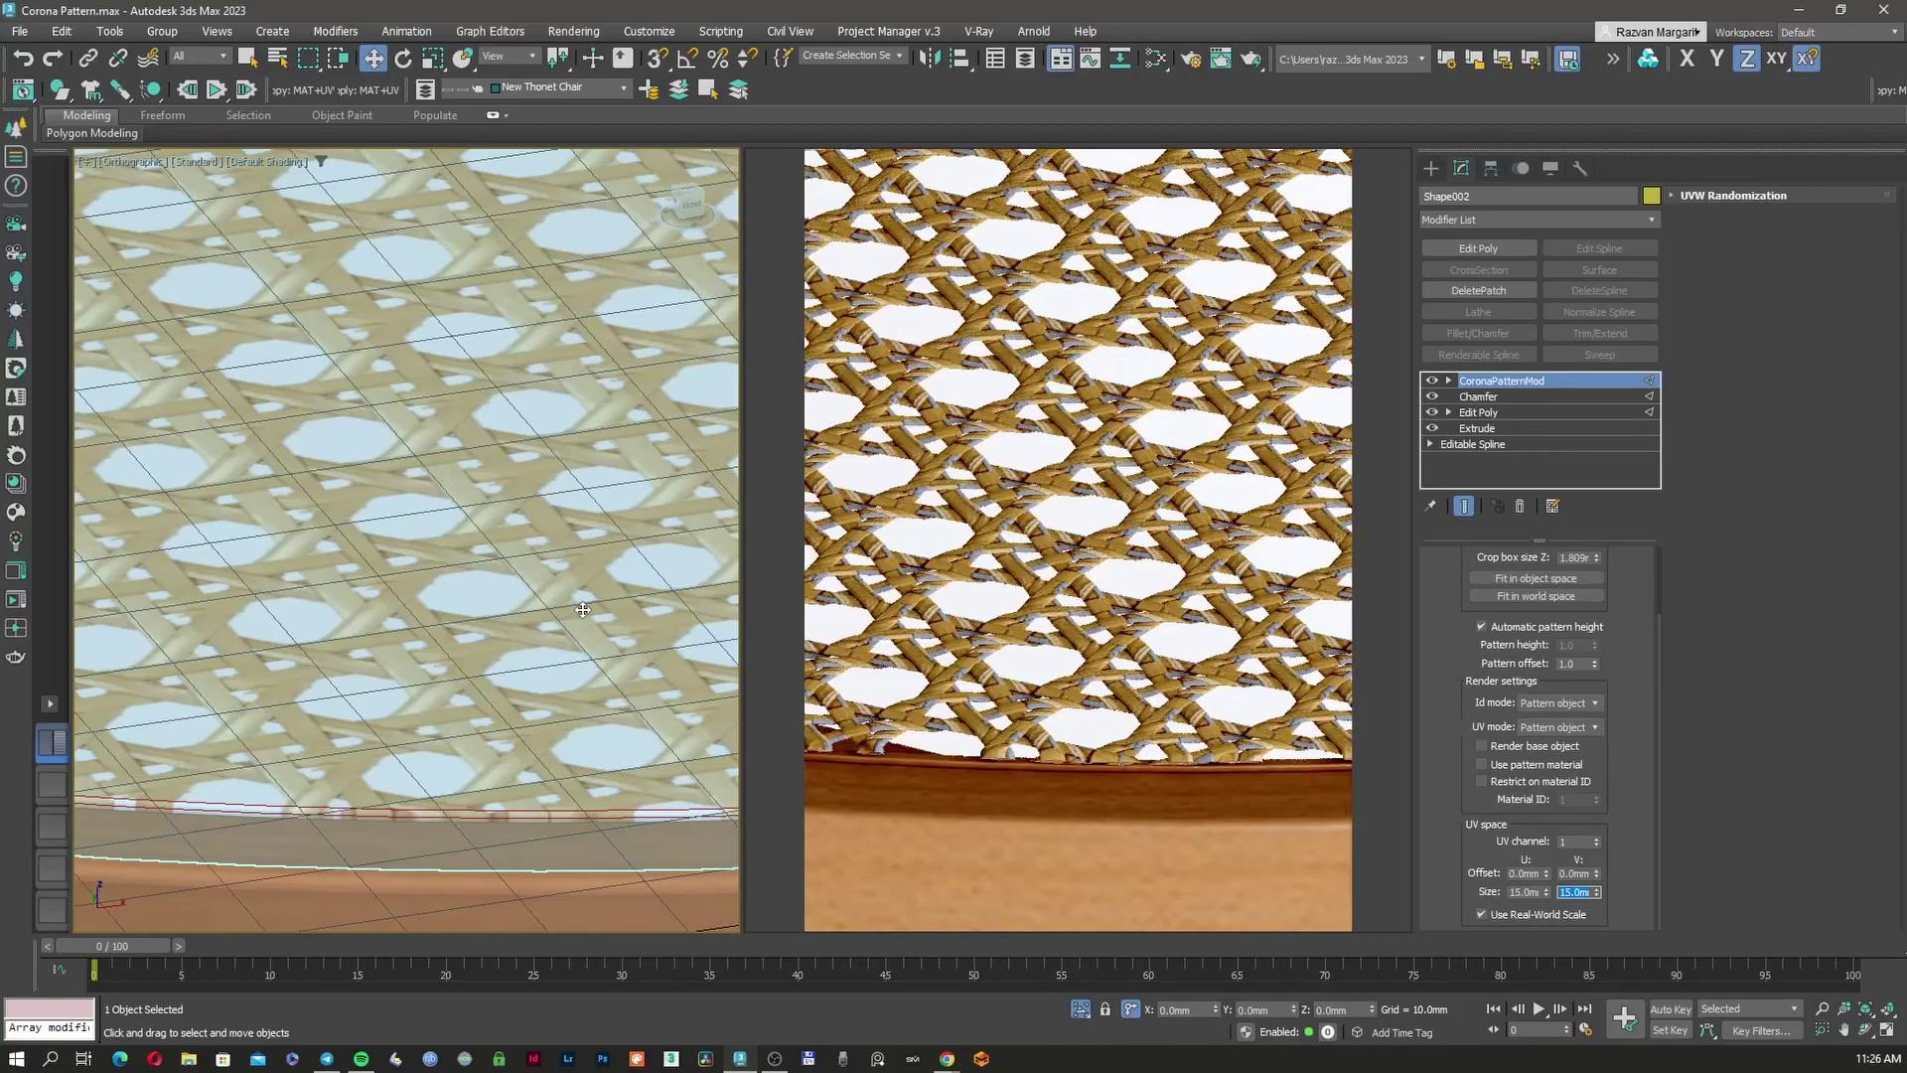
pyautogui.scroll(3, 583, 610)
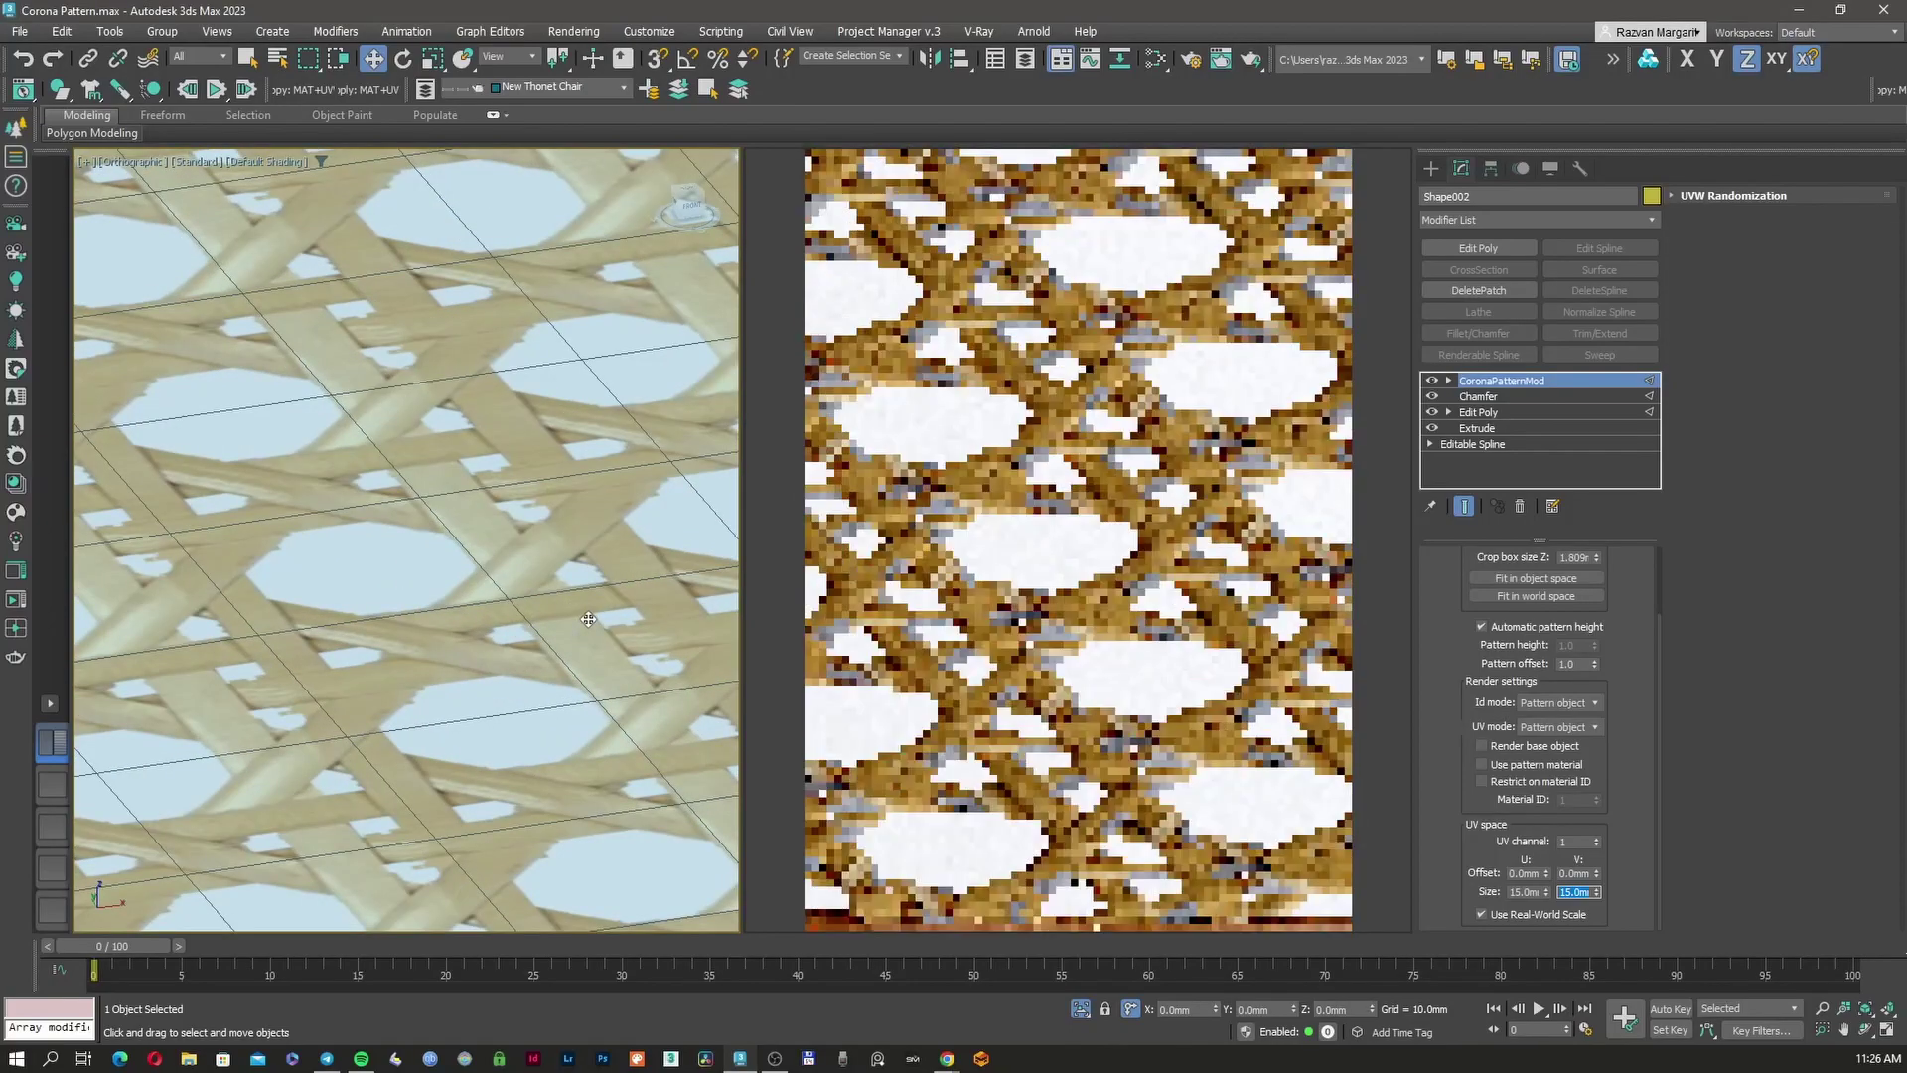
pyautogui.press('m')
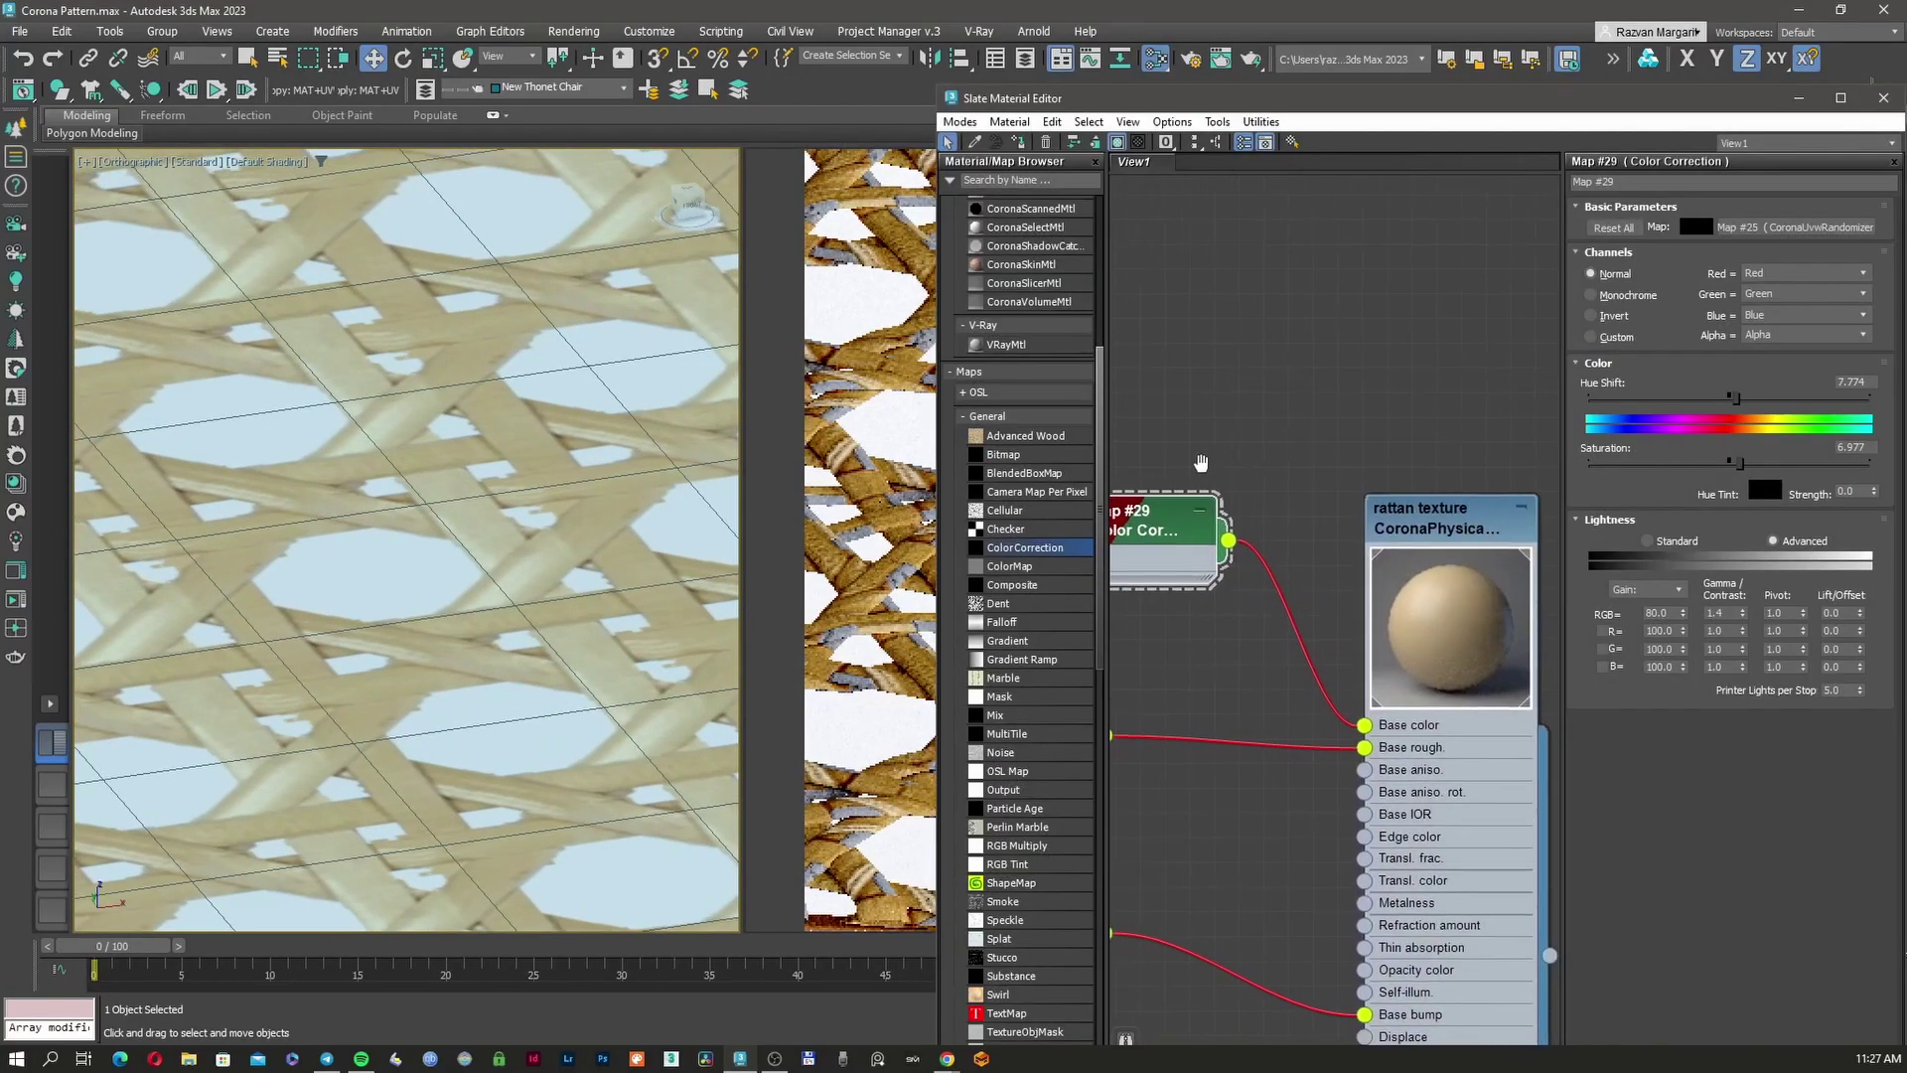
pyautogui.click(1022, 144)
pyautogui.press('m')
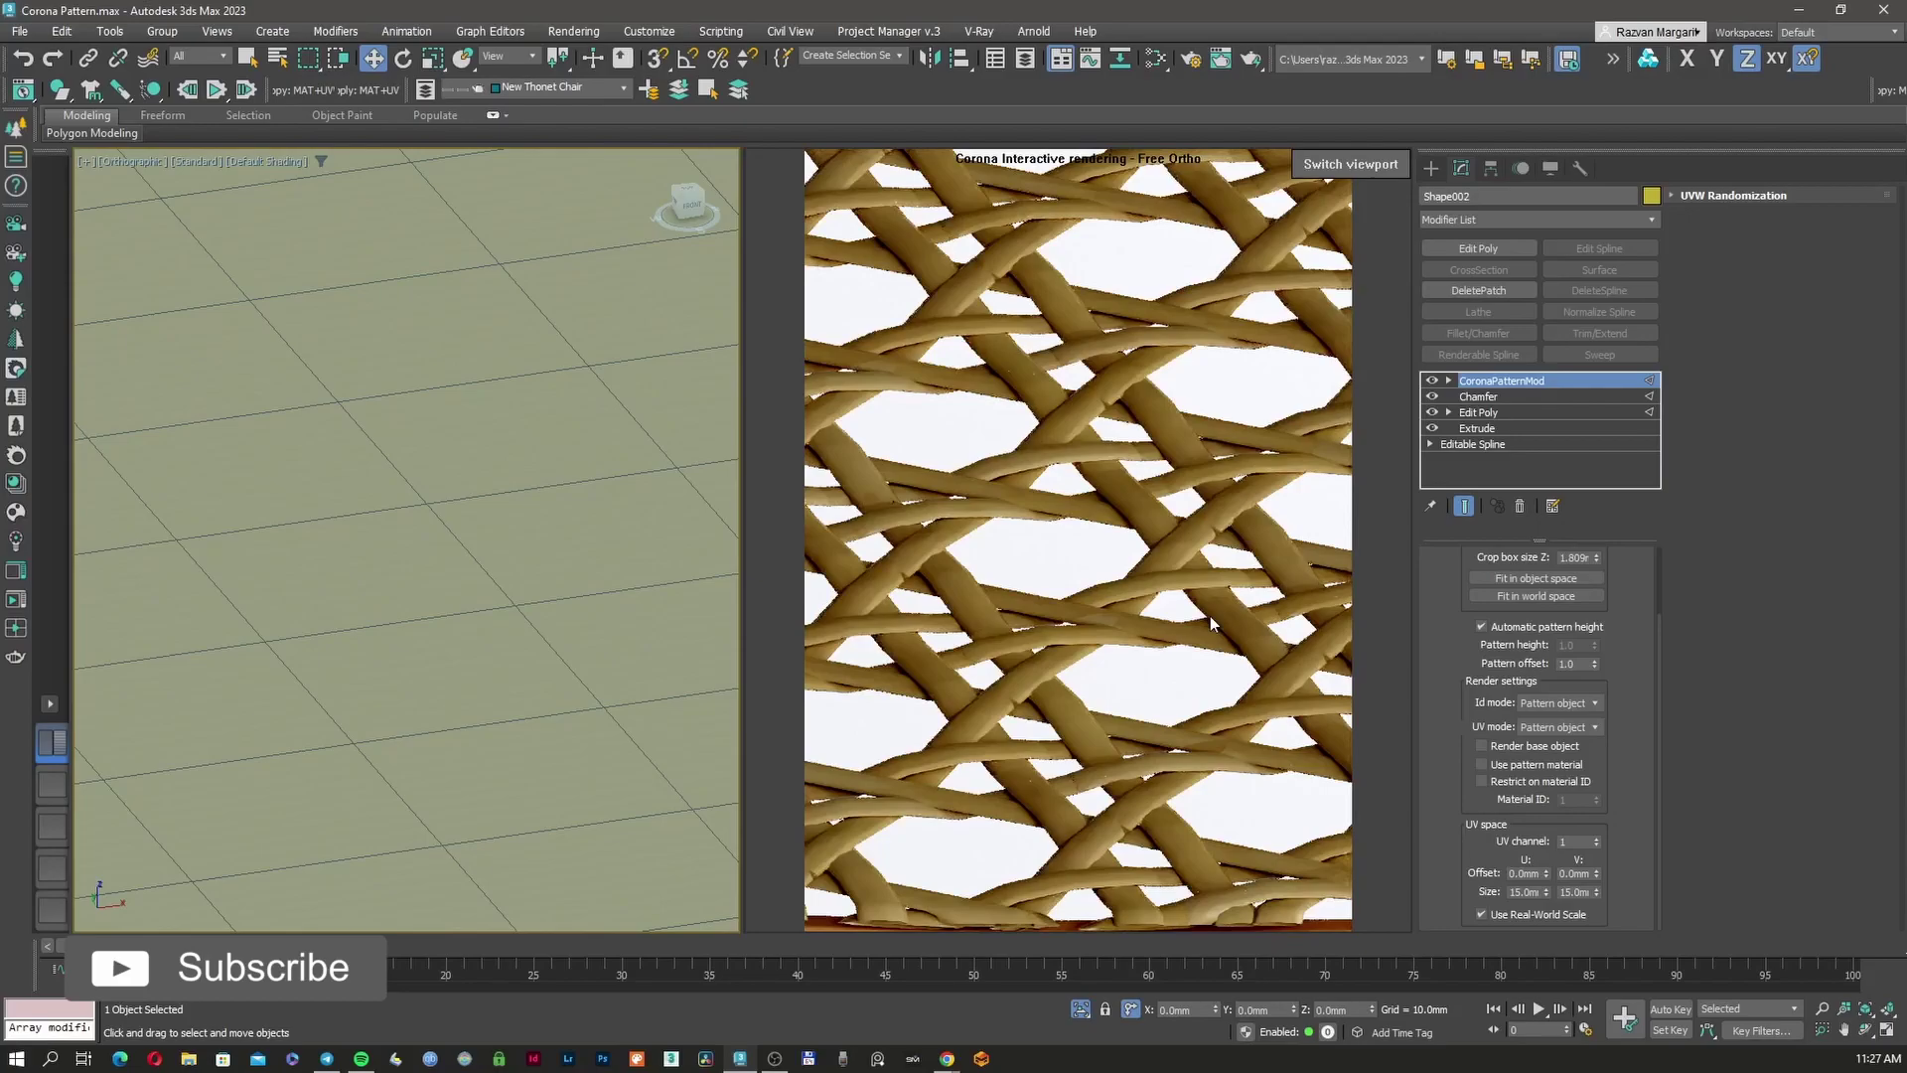
pyautogui.scroll(-2, 589, 634)
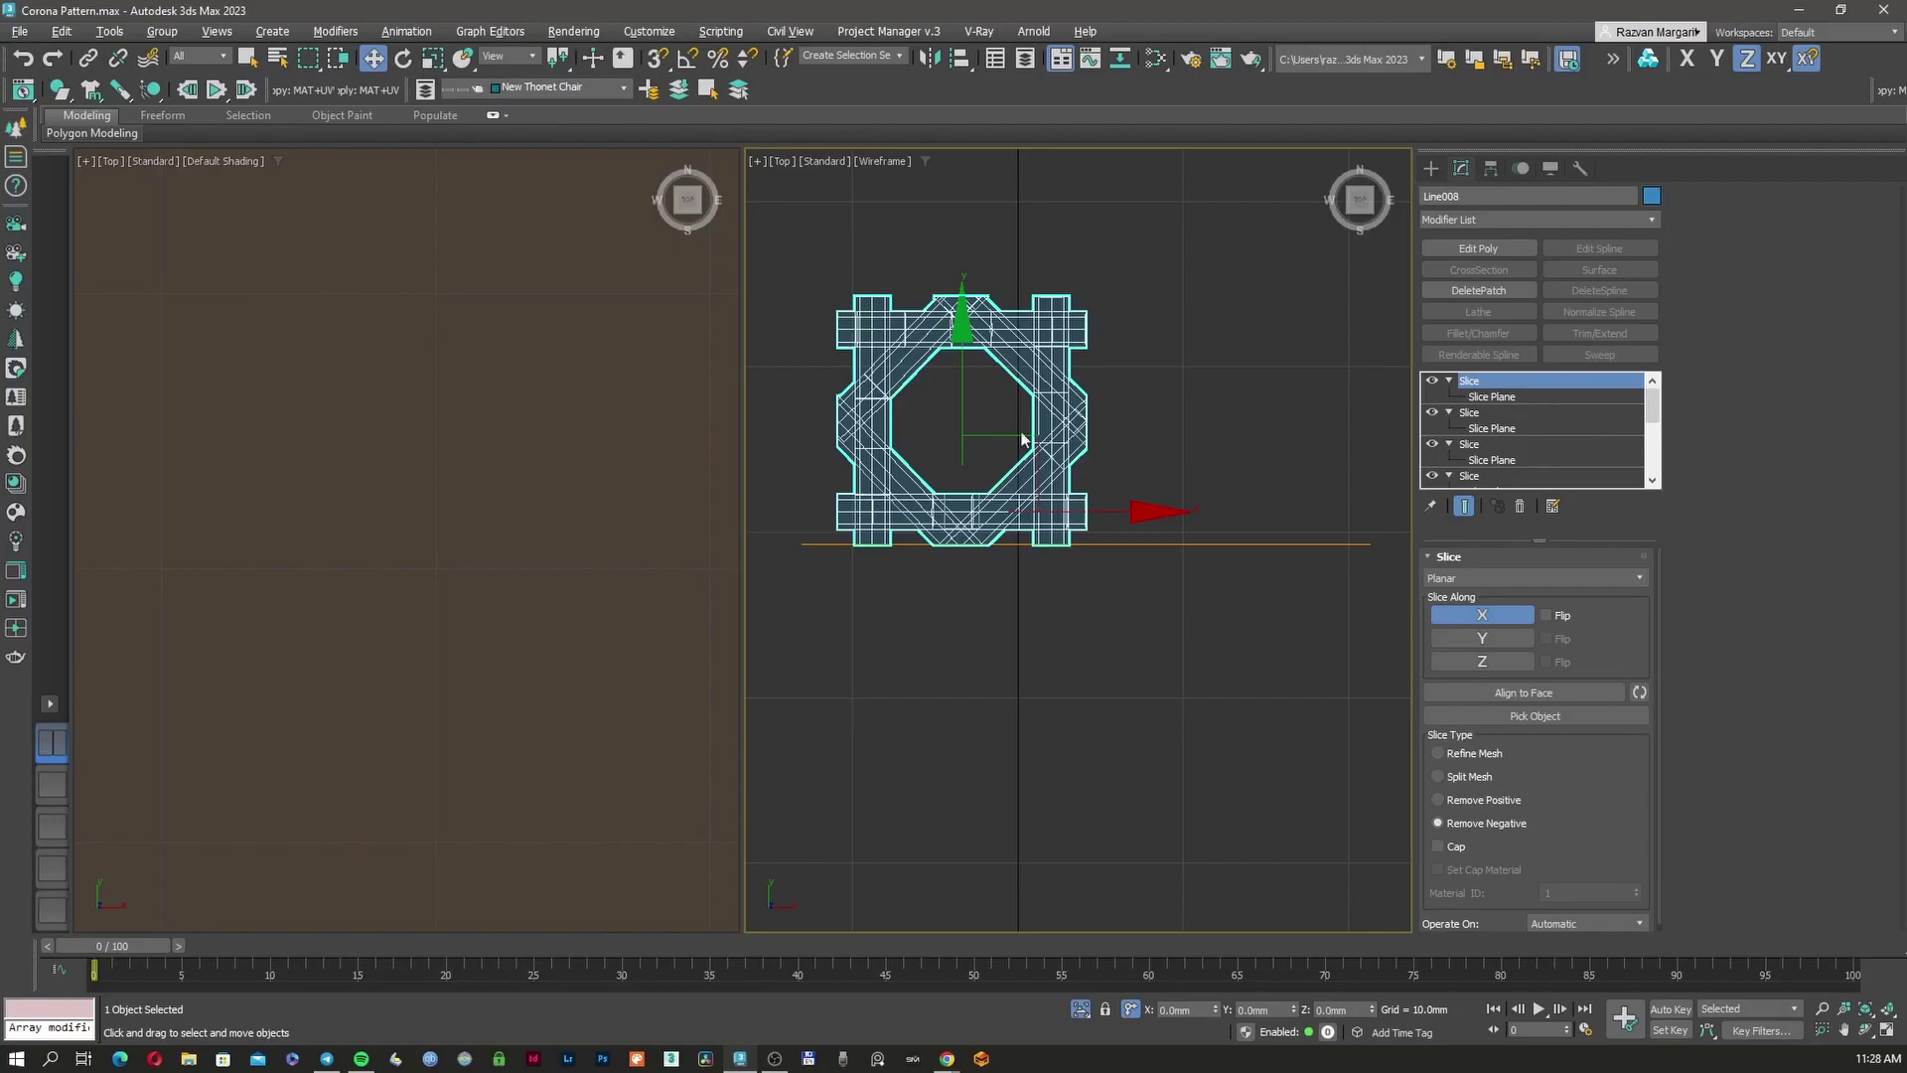
# Maximize the Top view of the cane tile and turn off all four of its Slice modifiers
pyautogui.scroll(3, 951, 393)
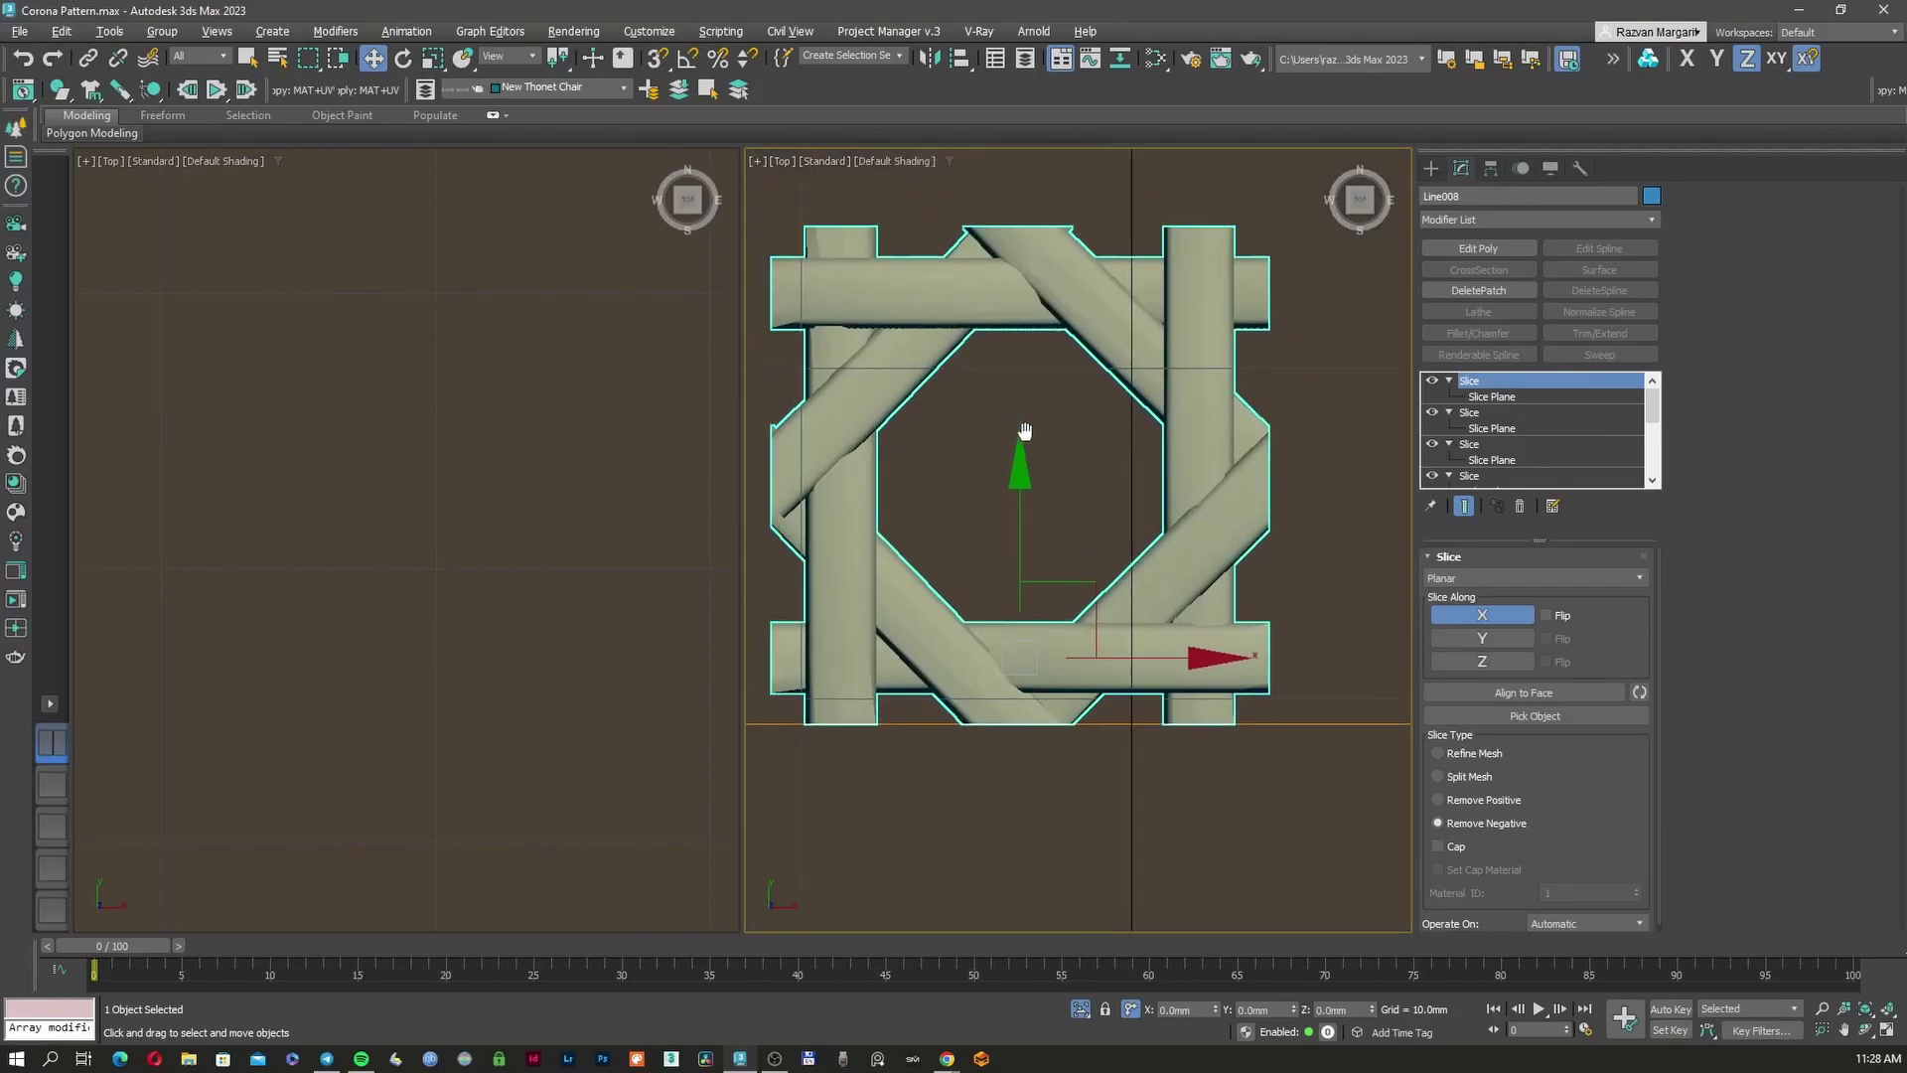
pyautogui.hotkey('alt', 'w')
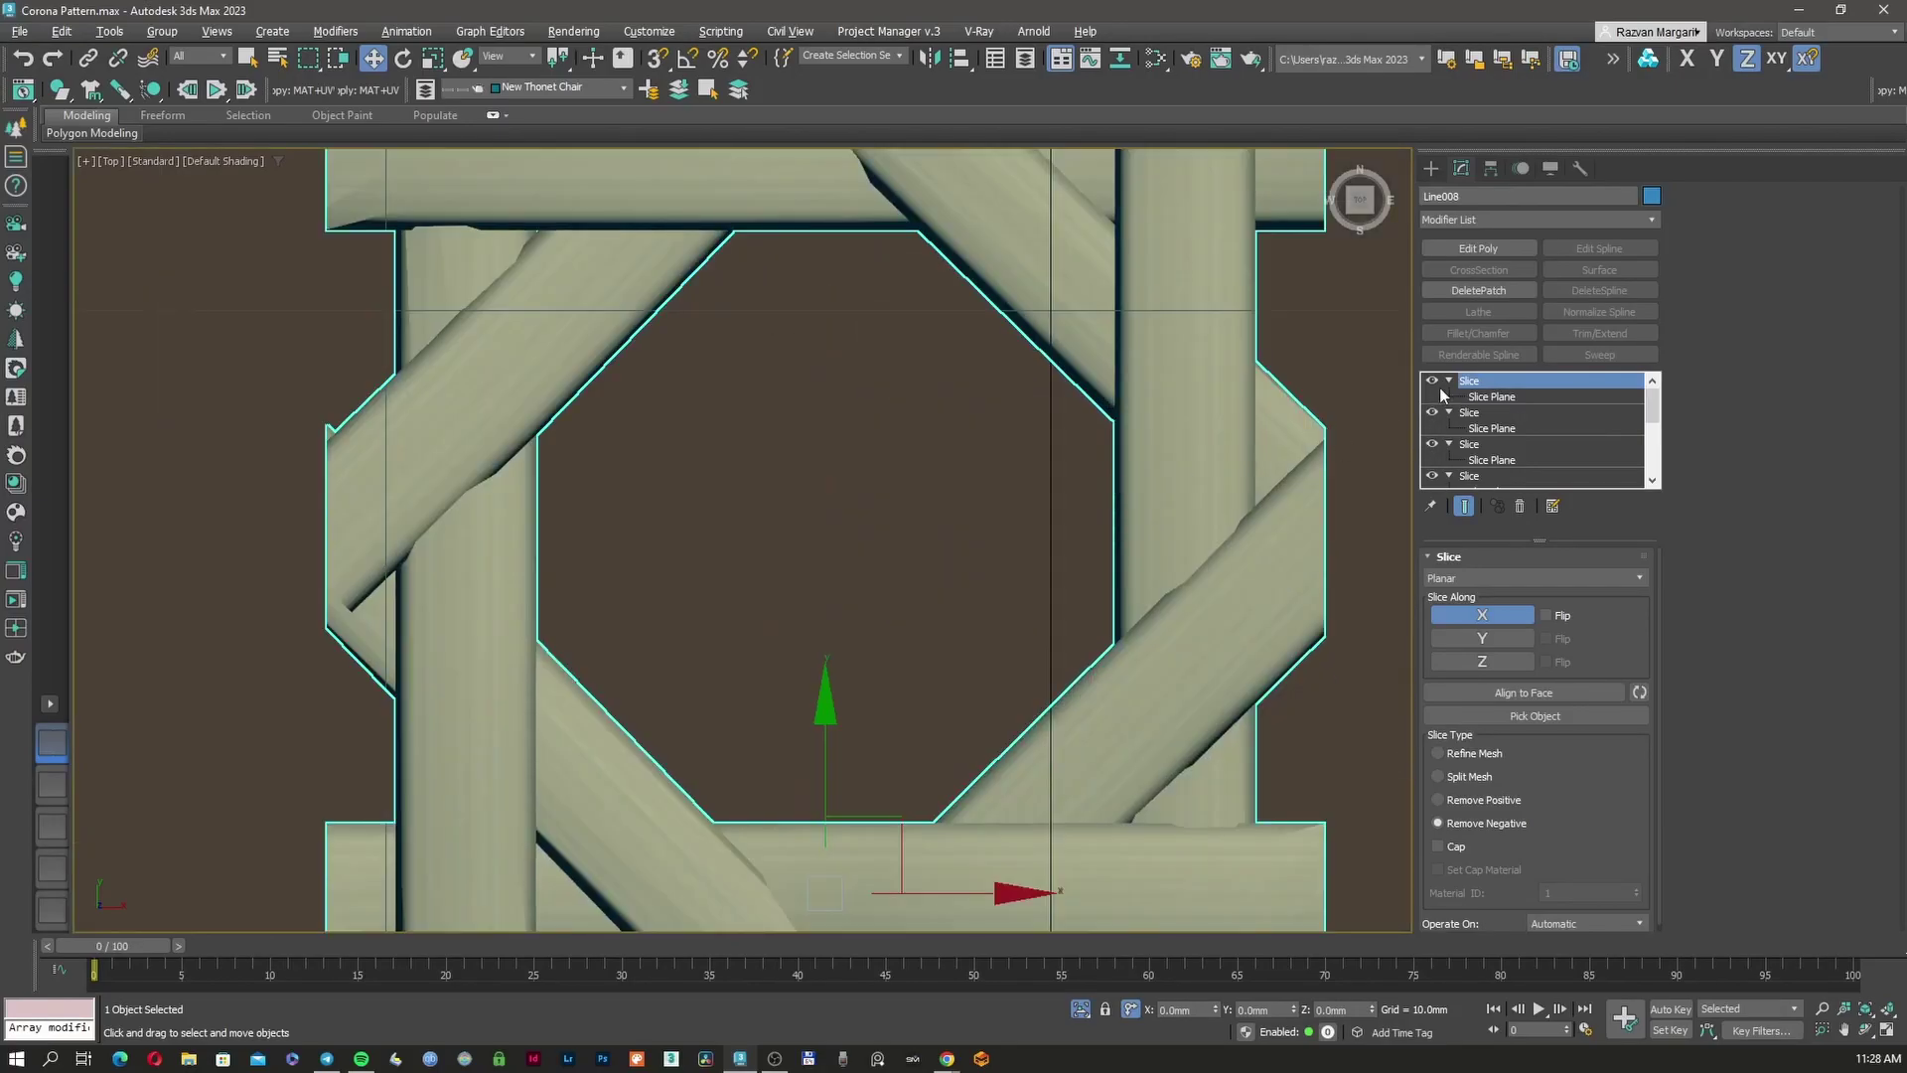
pyautogui.click(1432, 412)
pyautogui.click(1433, 444)
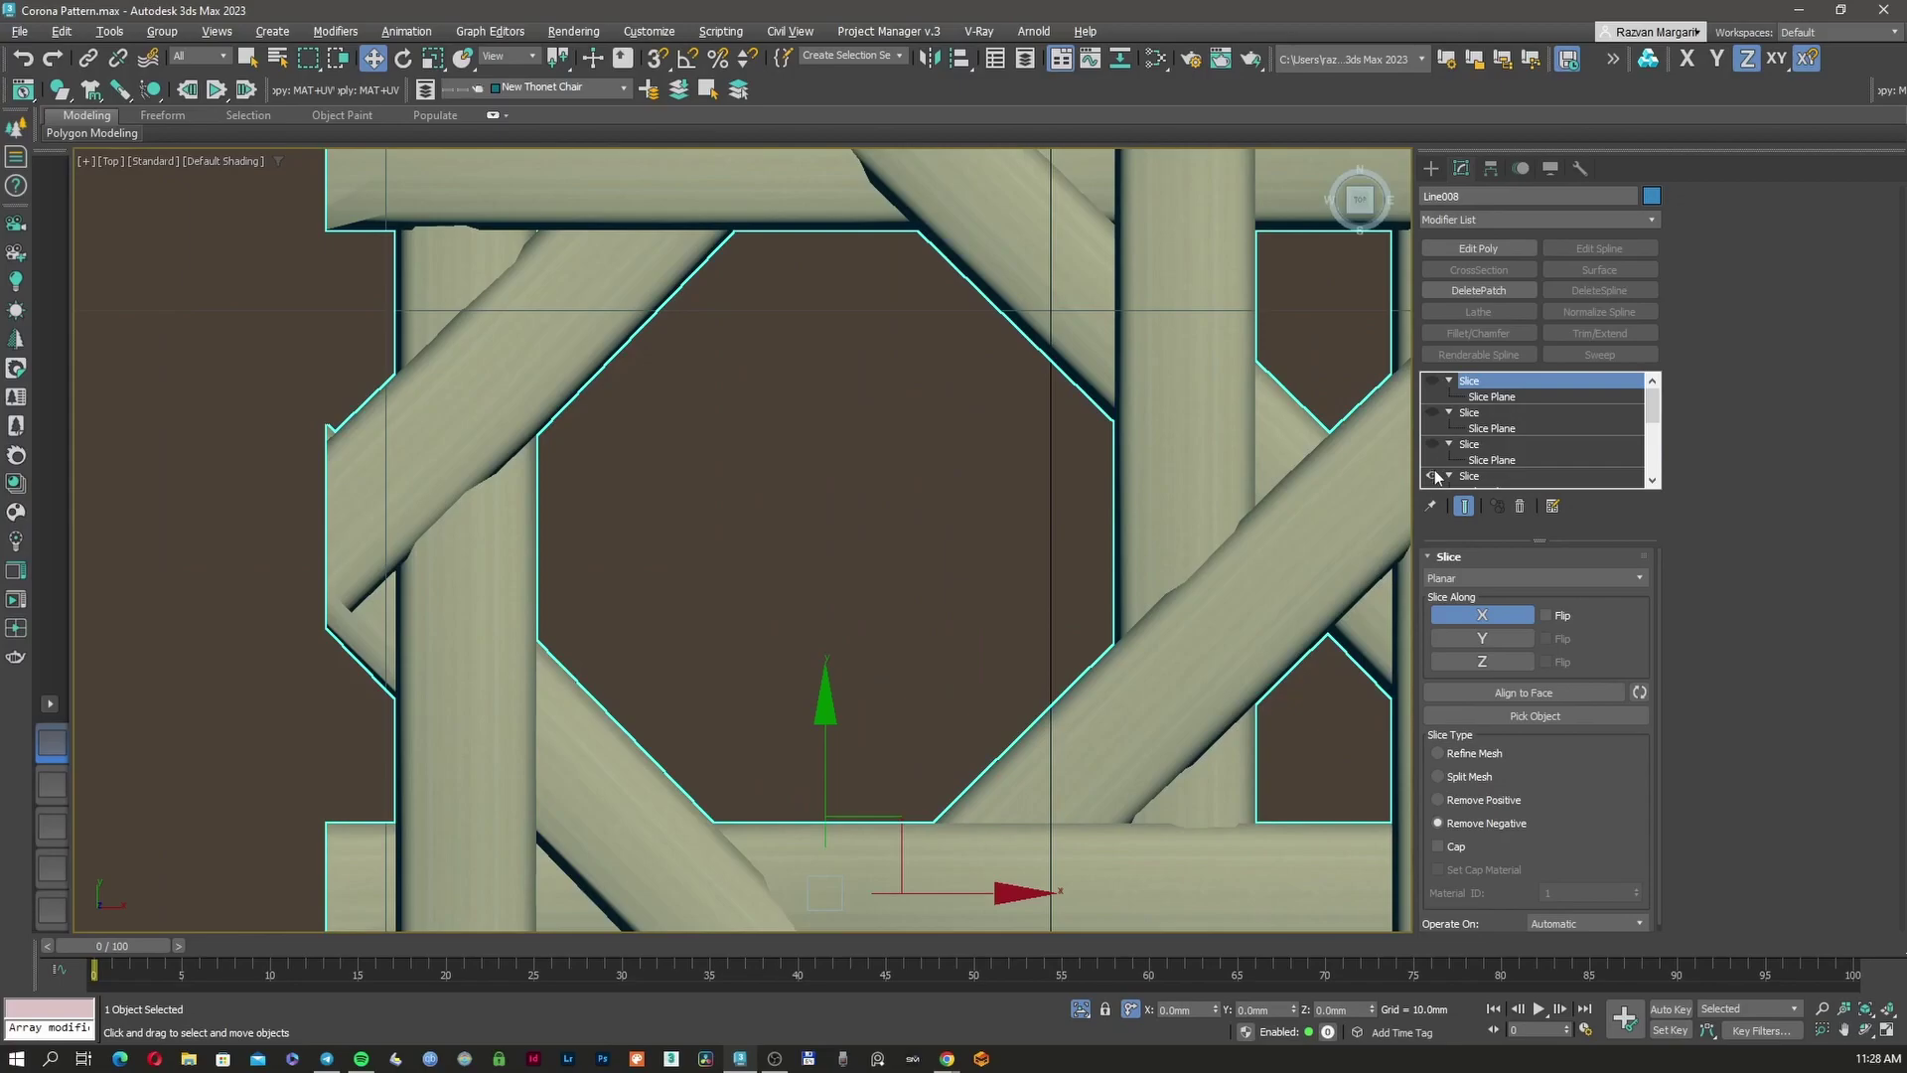
pyautogui.click(1433, 475)
pyautogui.scroll(-8, 838, 471)
pyautogui.press('F3')
pyautogui.scroll(-2, 1441, 443)
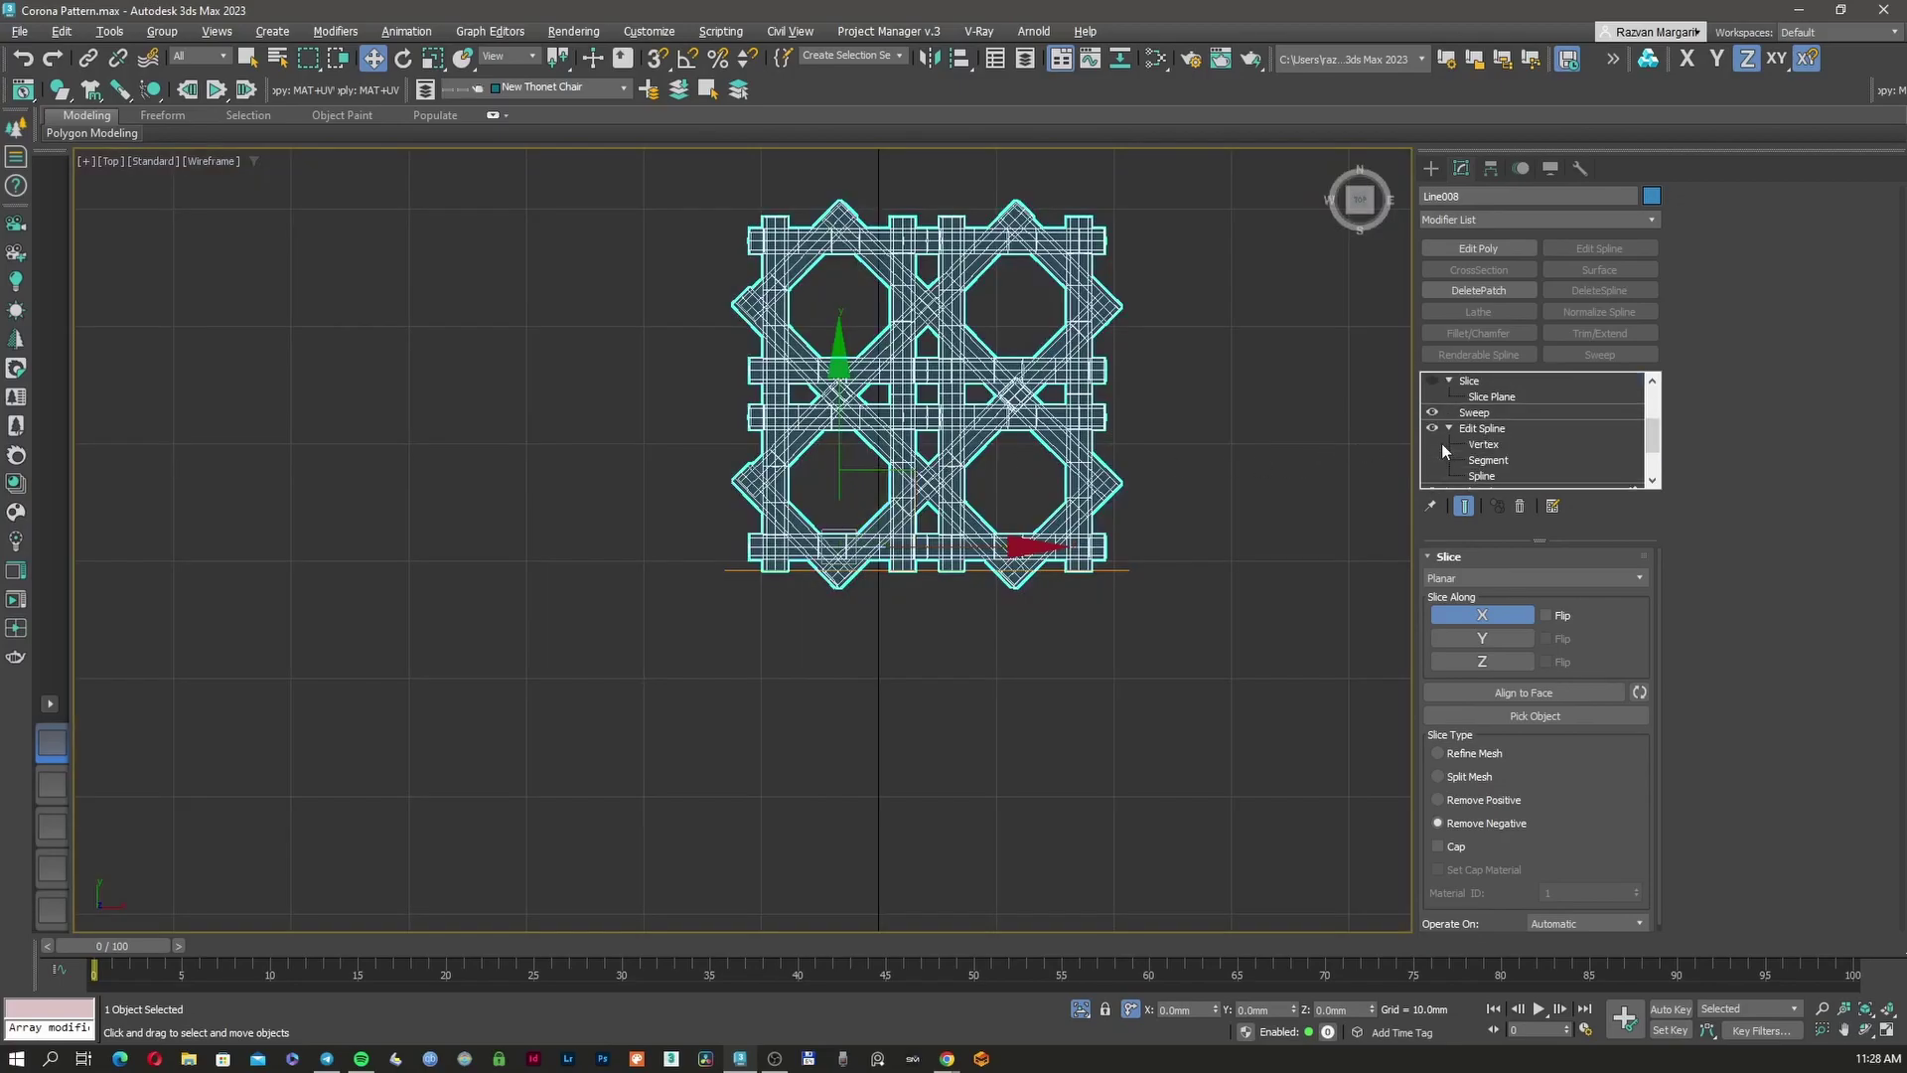
pyautogui.scroll(5, 839, 467)
pyautogui.scroll(-2, 839, 469)
pyautogui.press('F3')
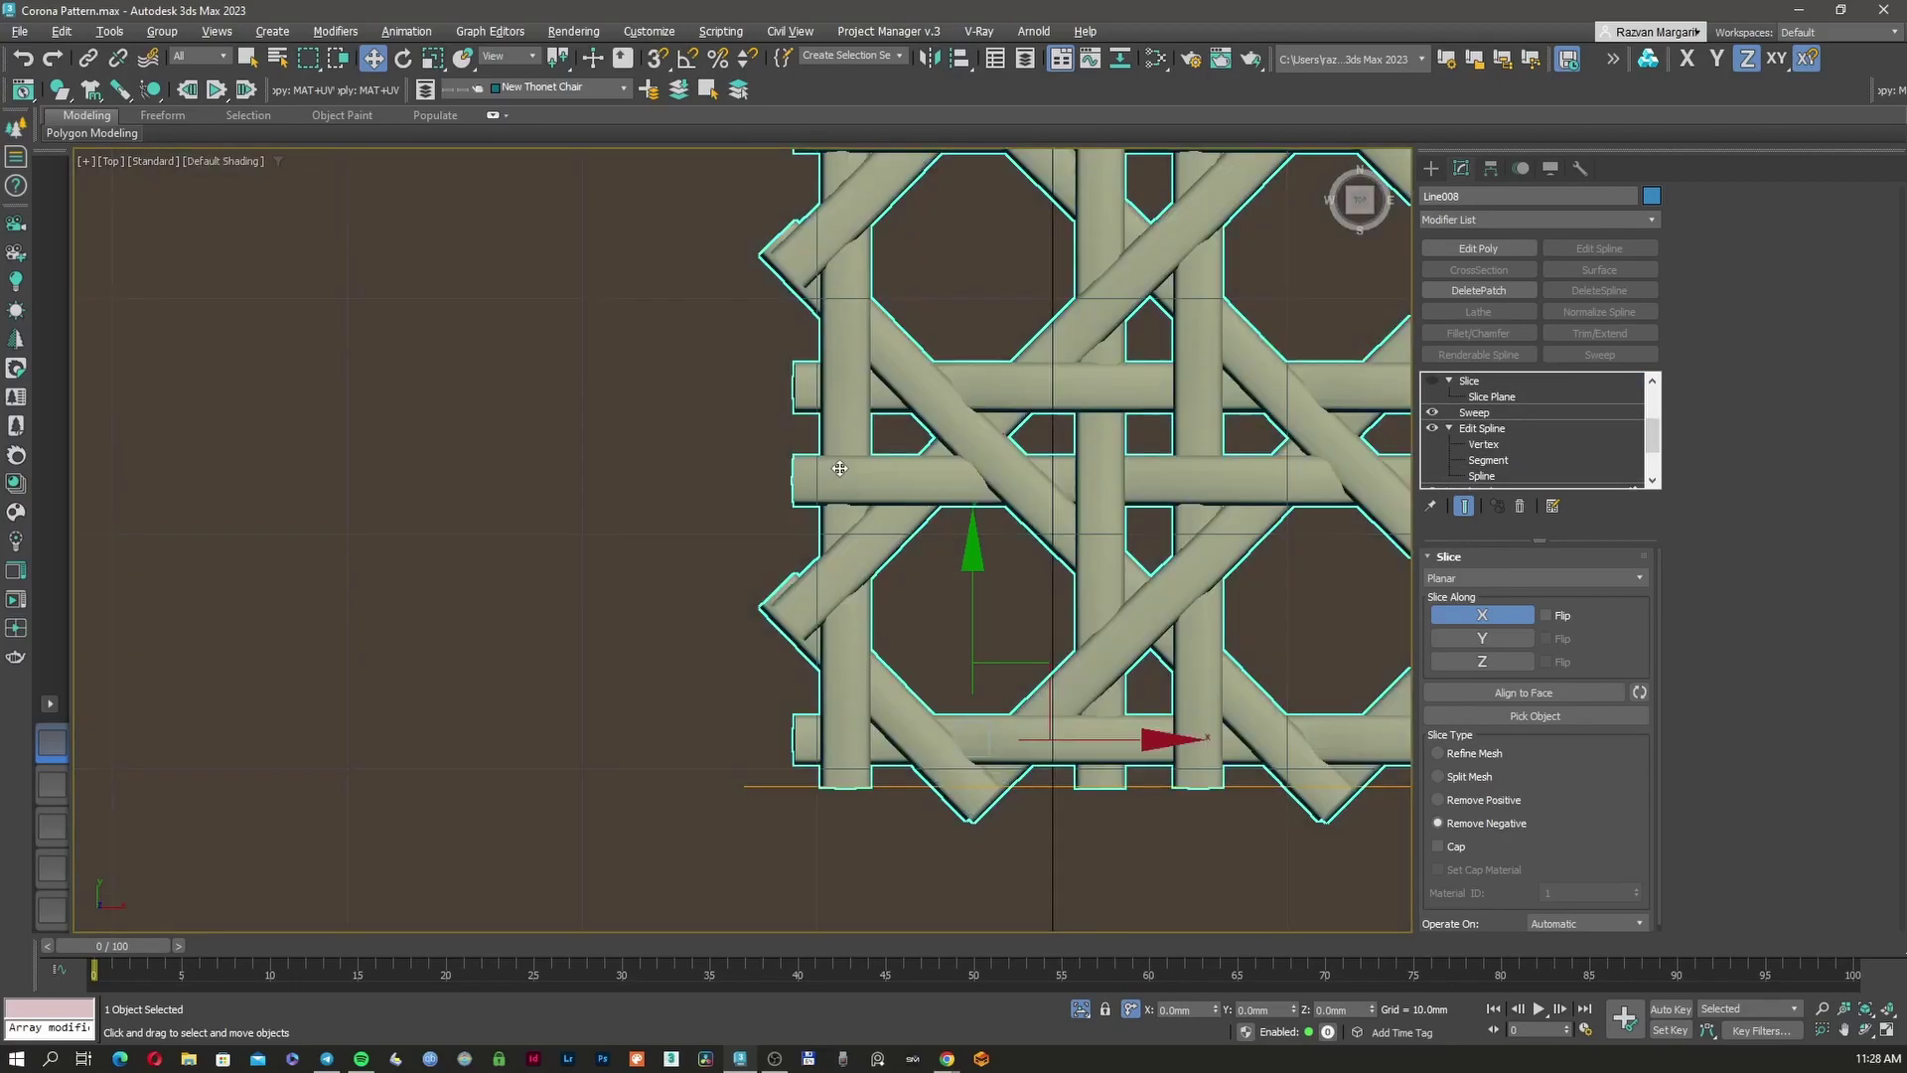
pyautogui.press('F3')
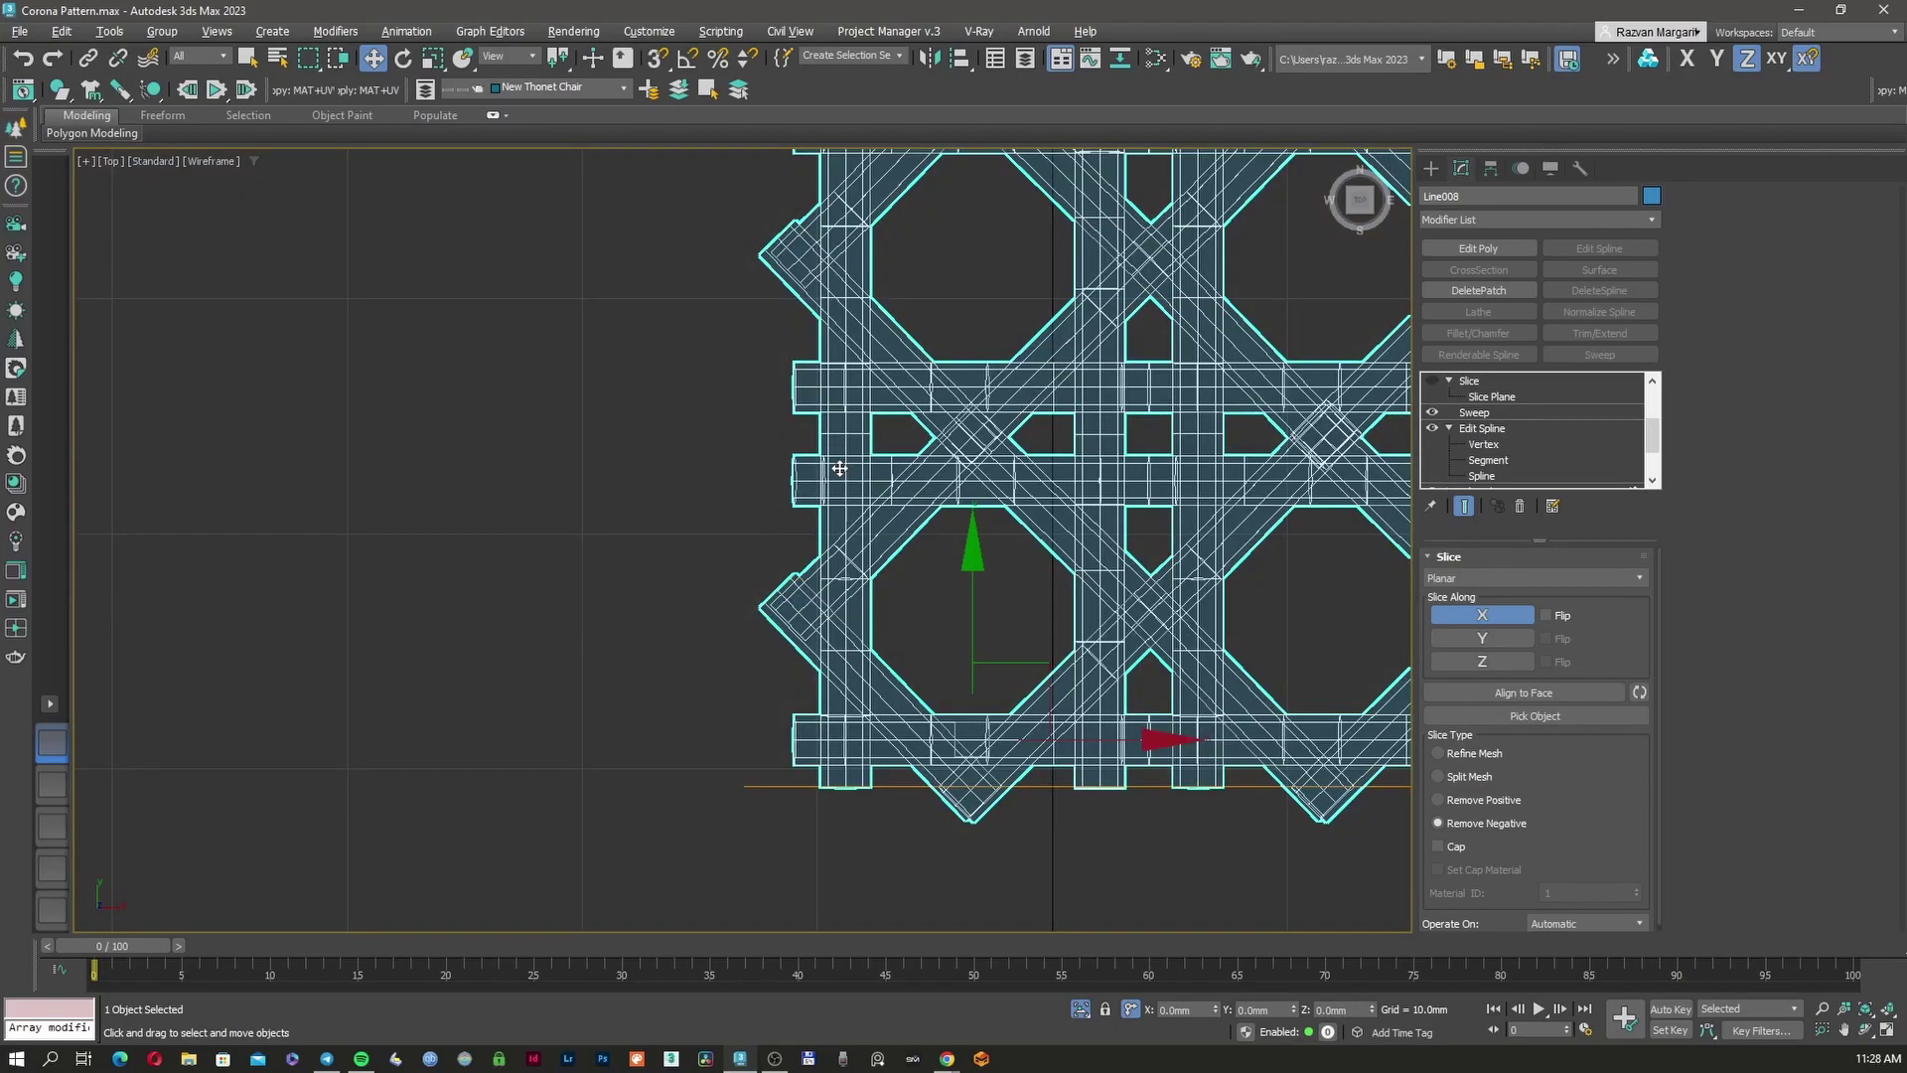
# Unhide the square guide rectangle and copy it into a two-by-two grid over the unsliced cane tile
pyautogui.rightClick(912, 524)
pyautogui.click(979, 396)
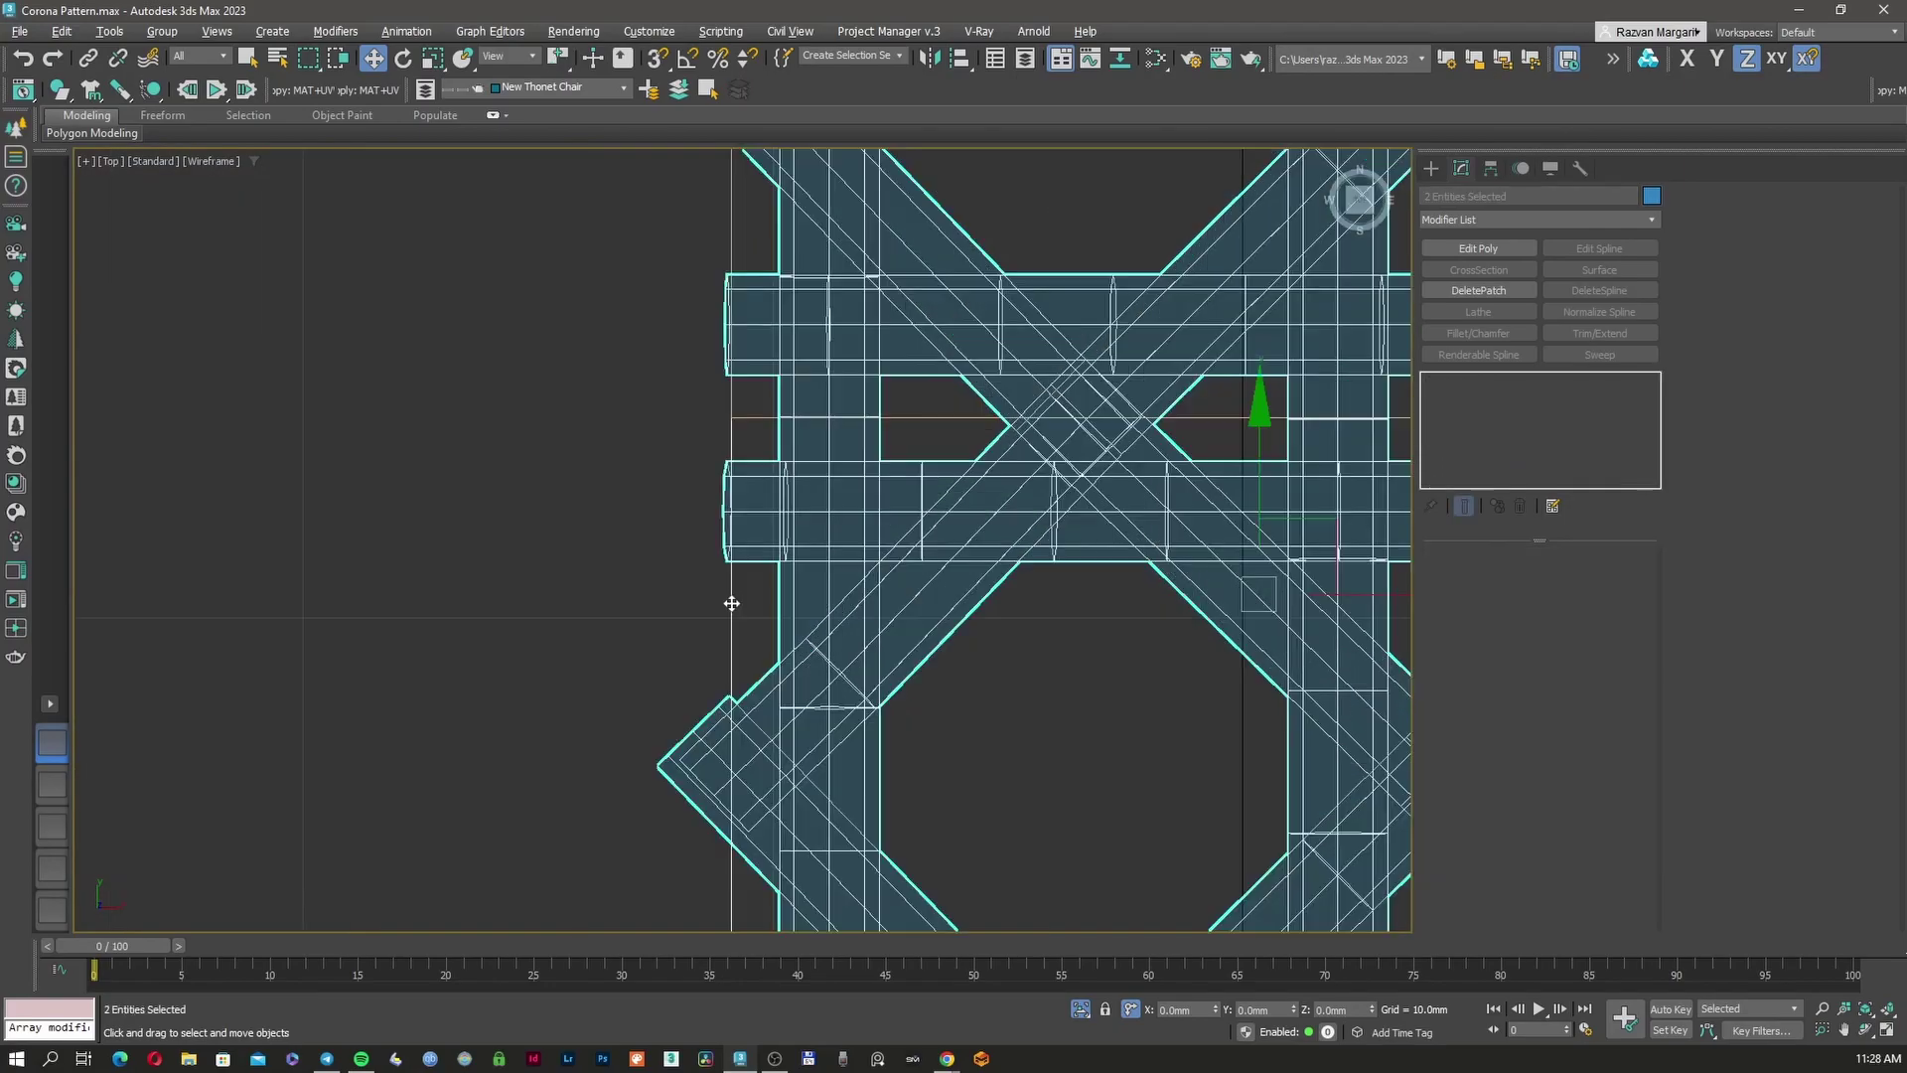
pyautogui.scroll(-2, 737, 598)
pyautogui.click(623, 598)
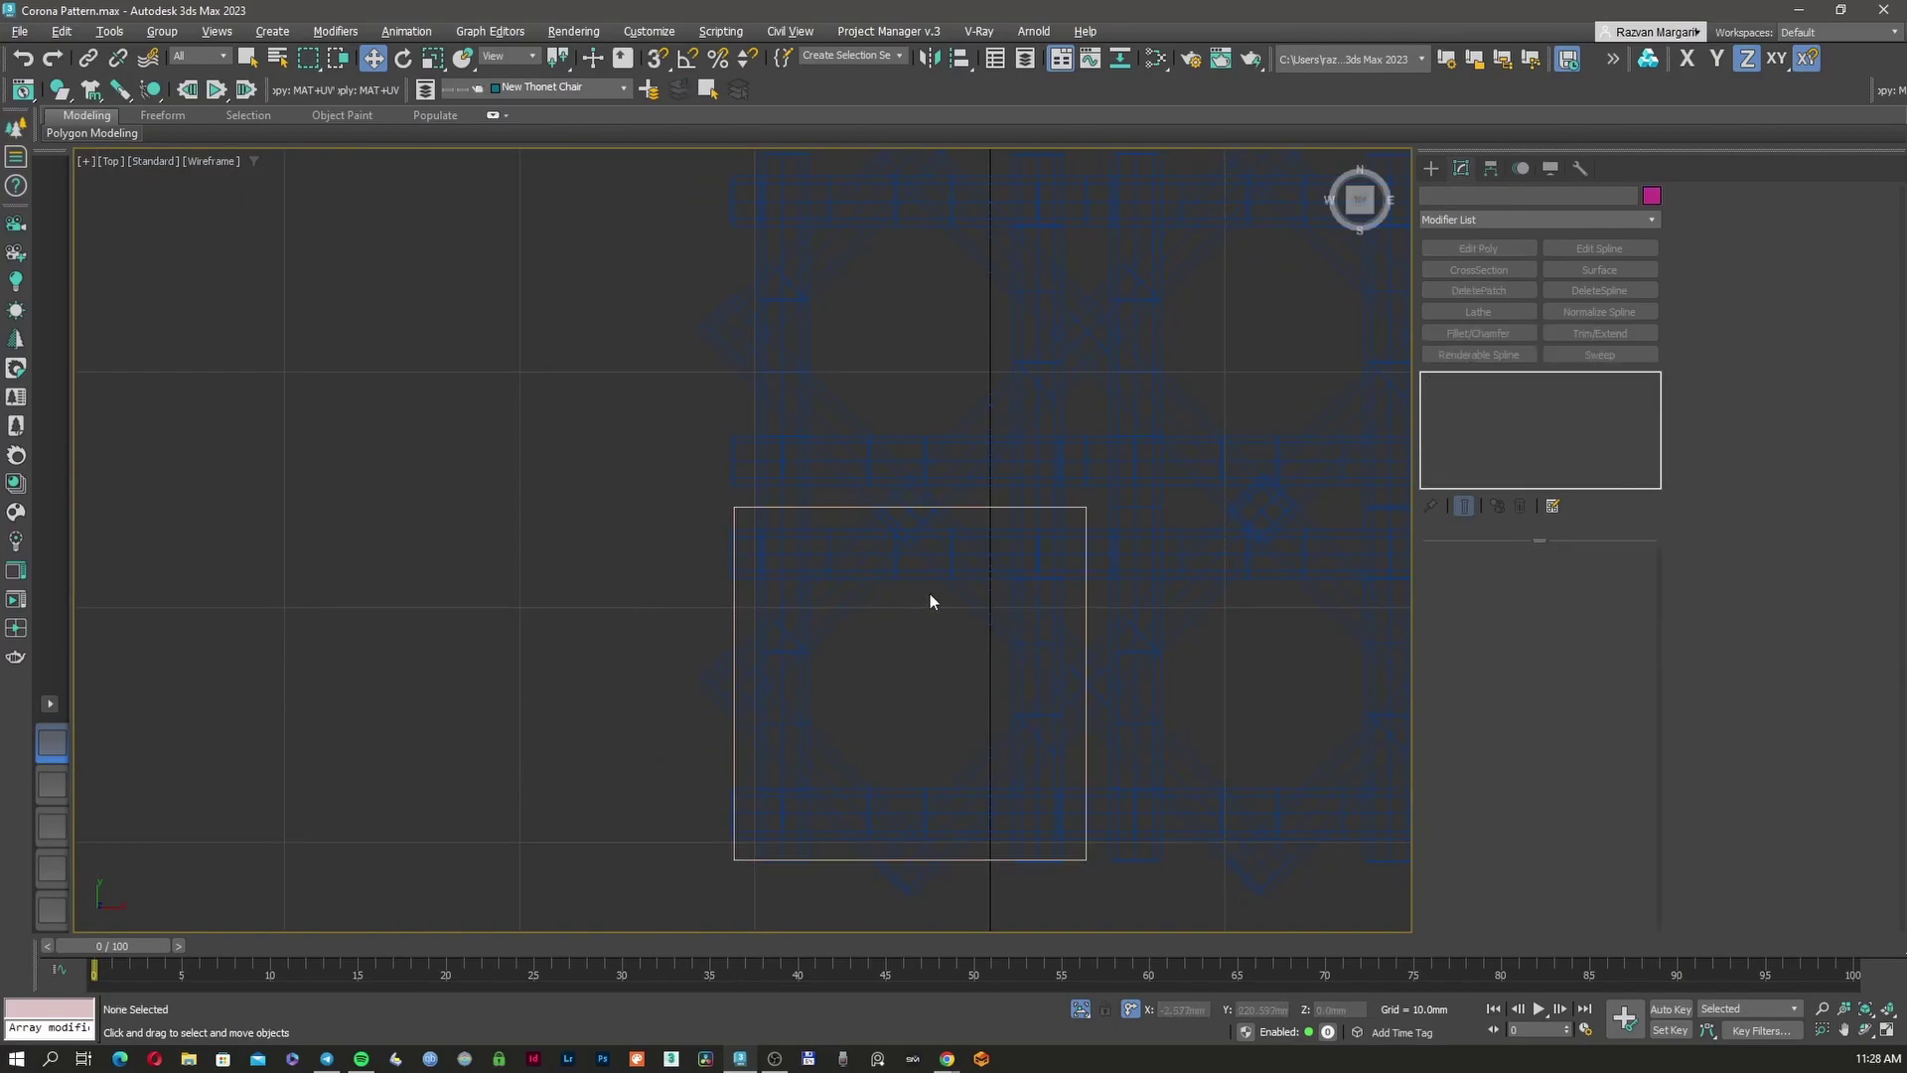
pyautogui.scroll(-2, 935, 568)
pyautogui.click(961, 565)
pyautogui.press('F3')
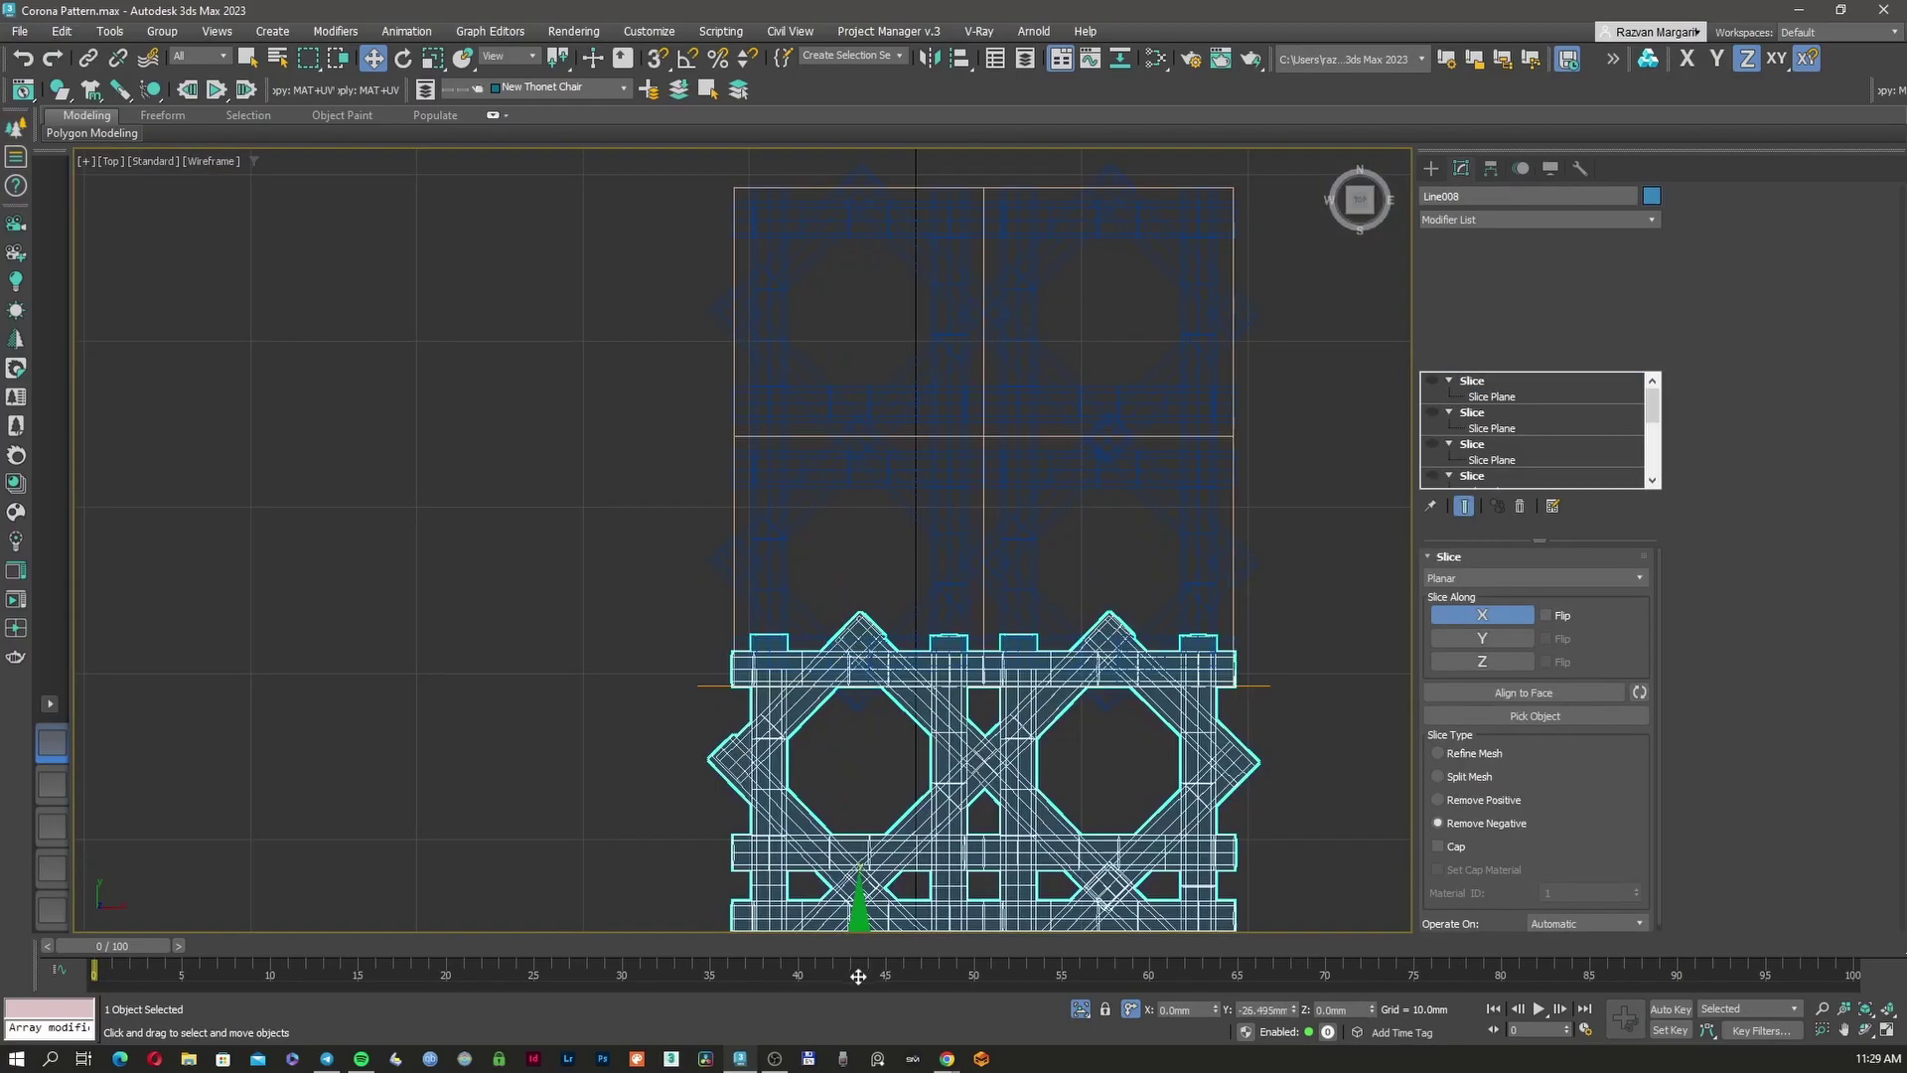
# Copy the cane tile with its guide rectangles, snapping one copy directly below and one directly left of the original
pyautogui.moveTo(858, 978)
pyautogui.mouseDown()
pyautogui.moveTo(844, 1018)
pyautogui.moveTo(870, 986)
pyautogui.mouseUp()
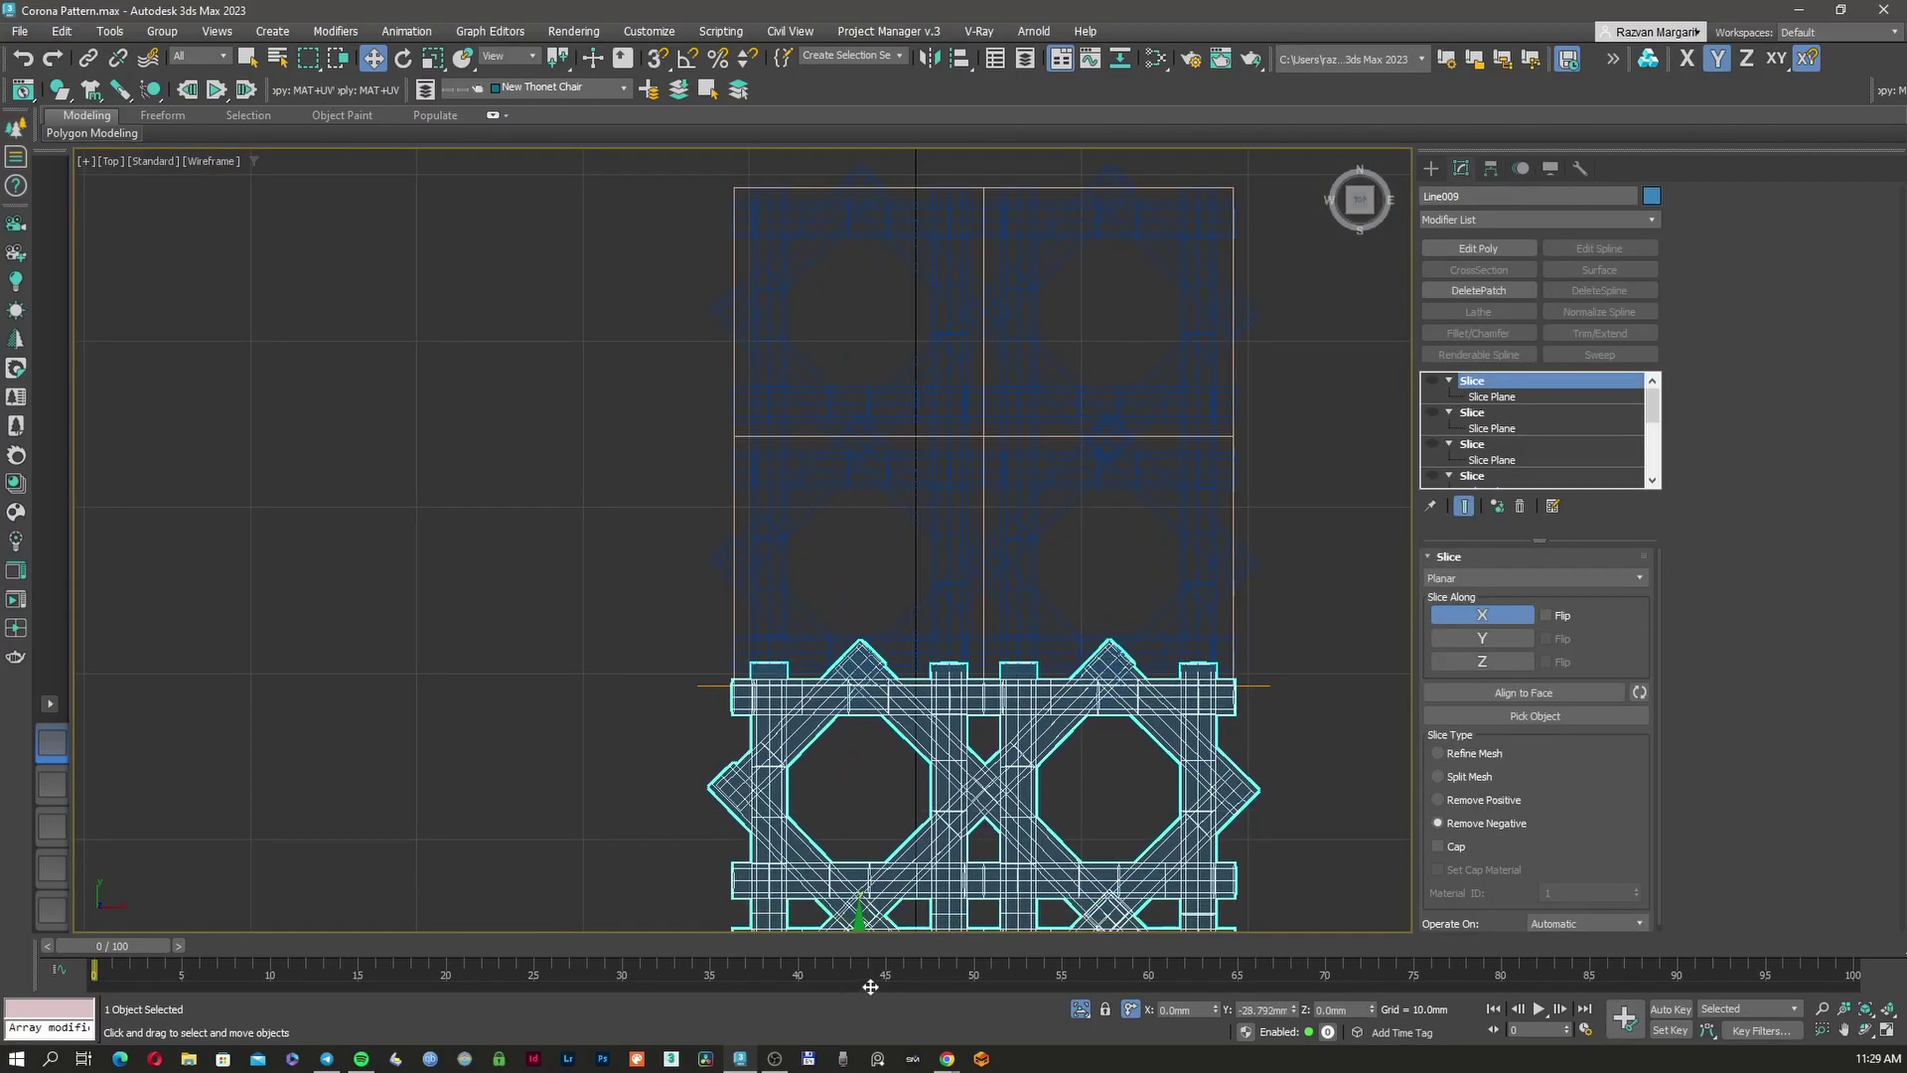
pyautogui.hotkey('ctrl', 'z')
pyautogui.keyDown('ctrl'); pyautogui.click(736, 506); pyautogui.keyUp('ctrl')
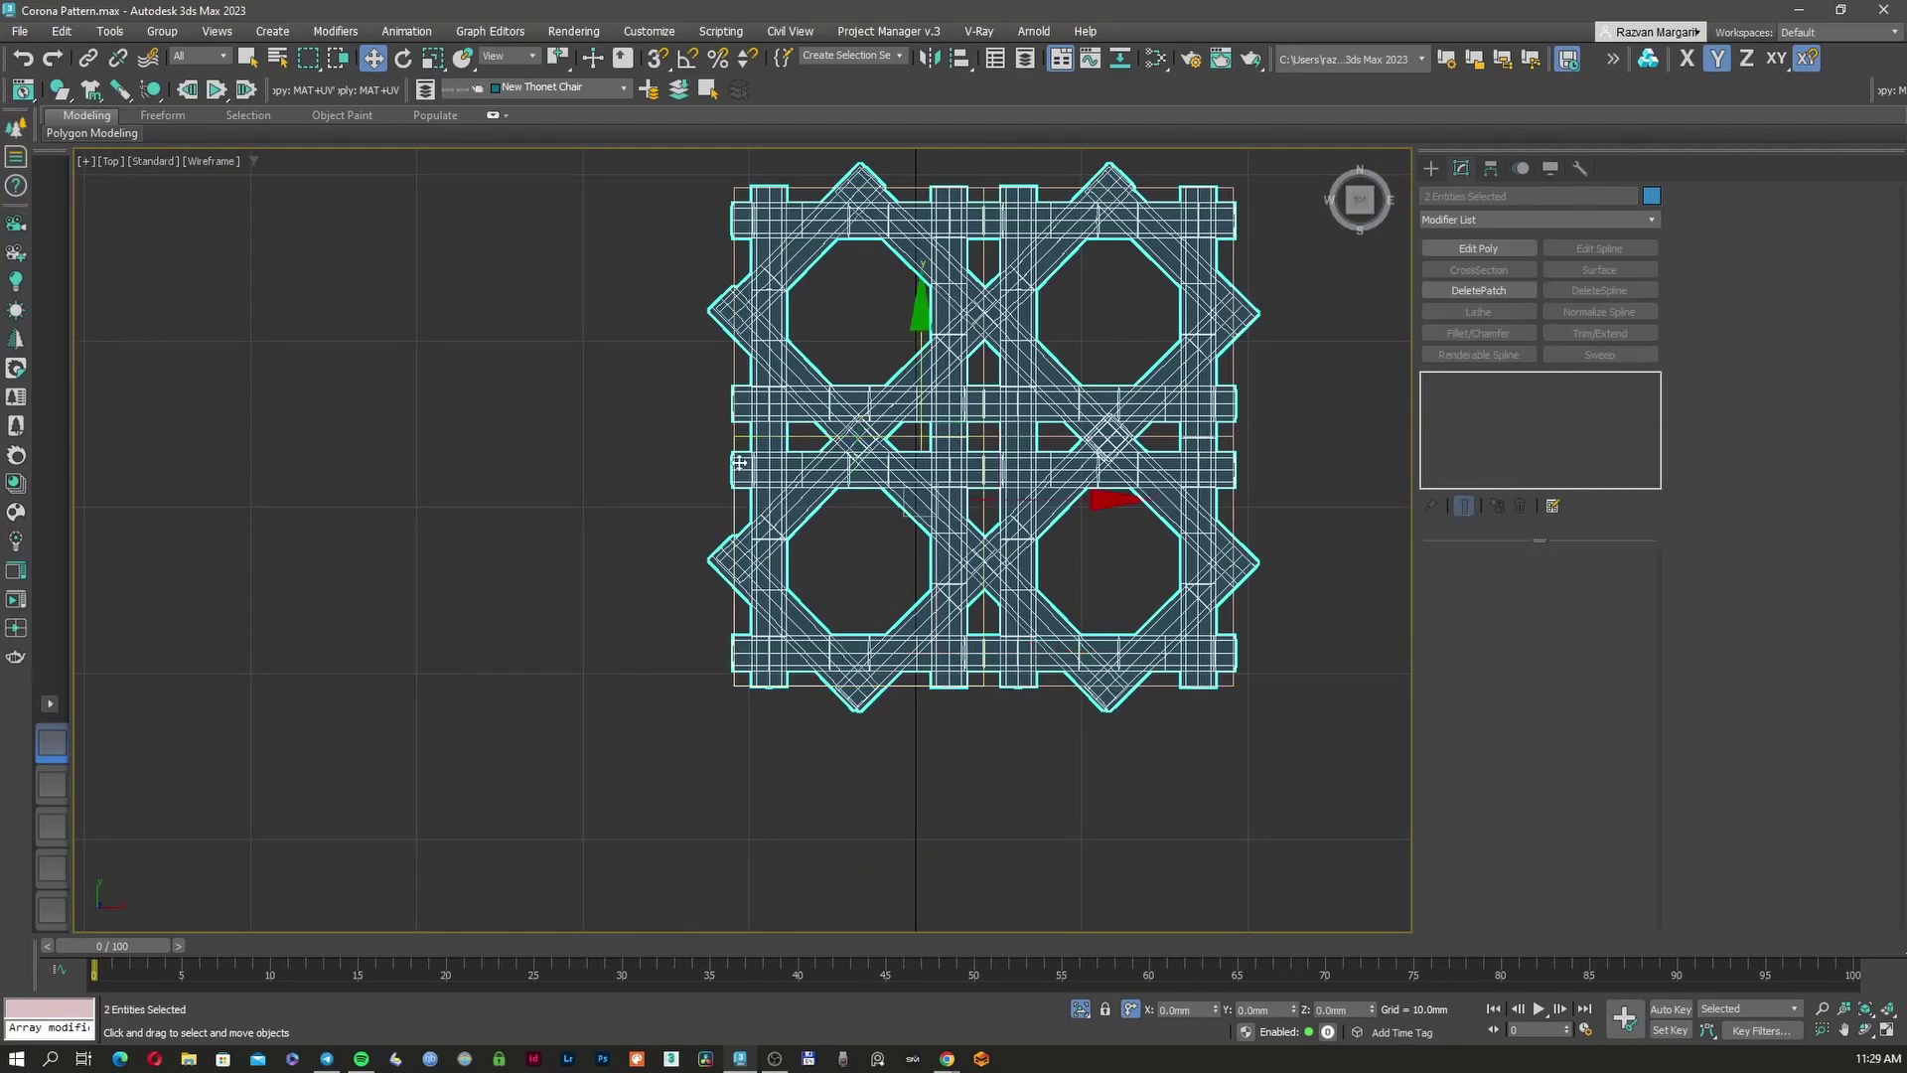
pyautogui.keyDown('ctrl'); pyautogui.click(738, 357); pyautogui.keyUp('ctrl')
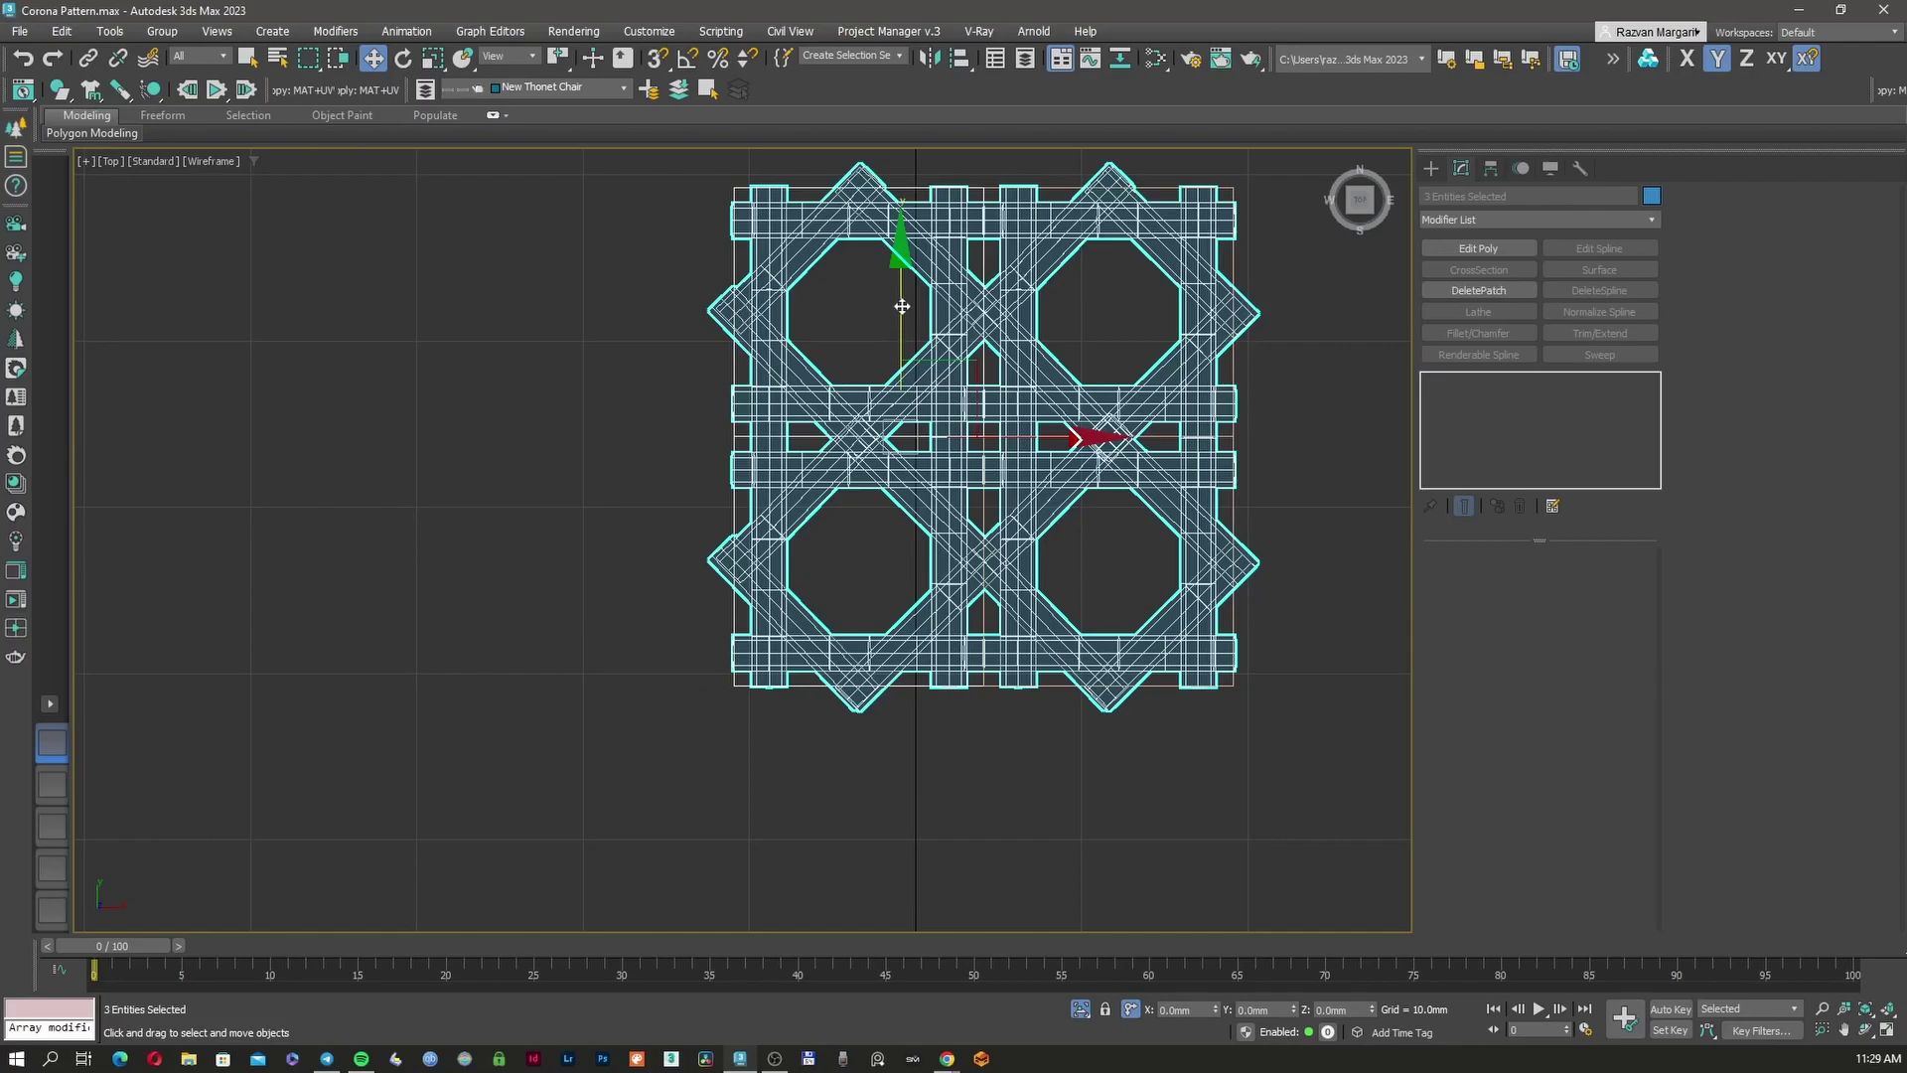
pyautogui.press('s')
pyautogui.keyDown('shift'); pyautogui.moveTo(902, 306); pyautogui.dragTo(835, 676); pyautogui.keyUp('shift')
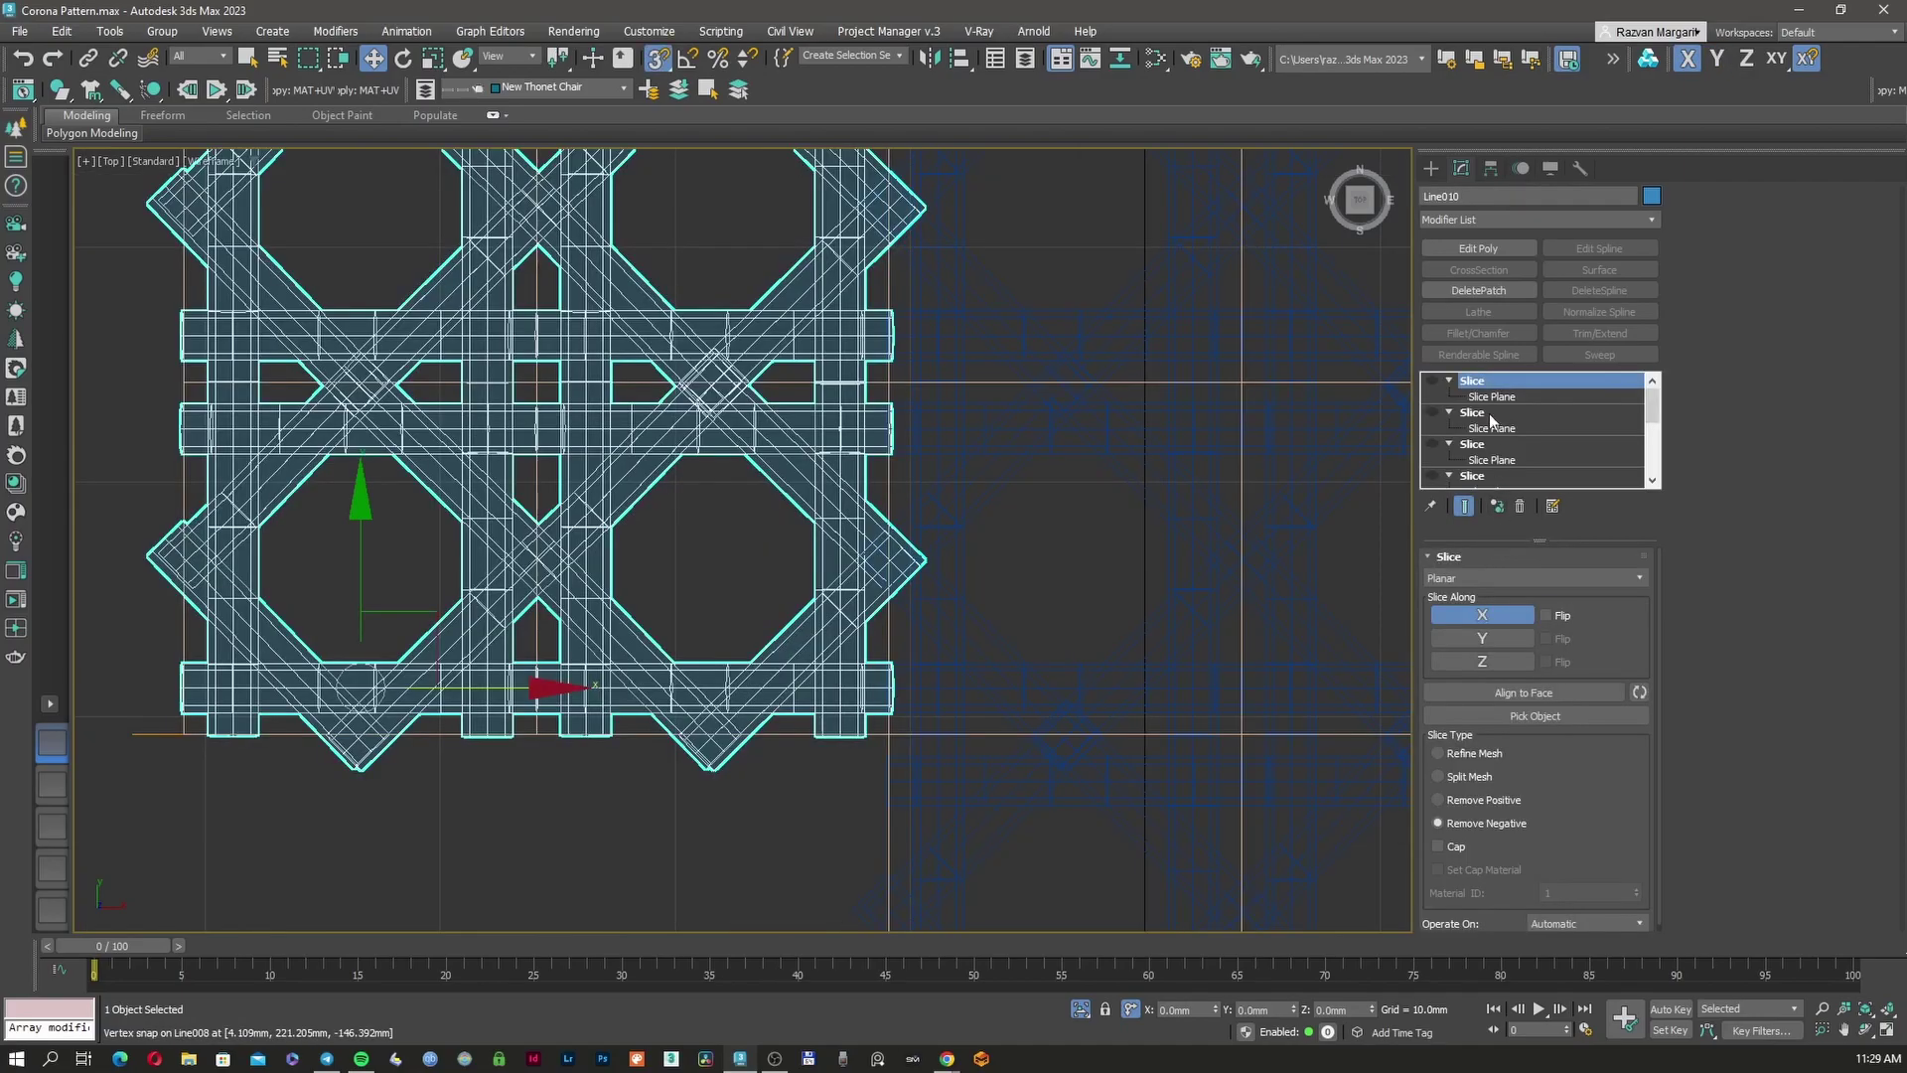
# Make the left copy's modifiers unique and delete the Slice and Sweep modifiers from the lower copy
pyautogui.click(1498, 505)
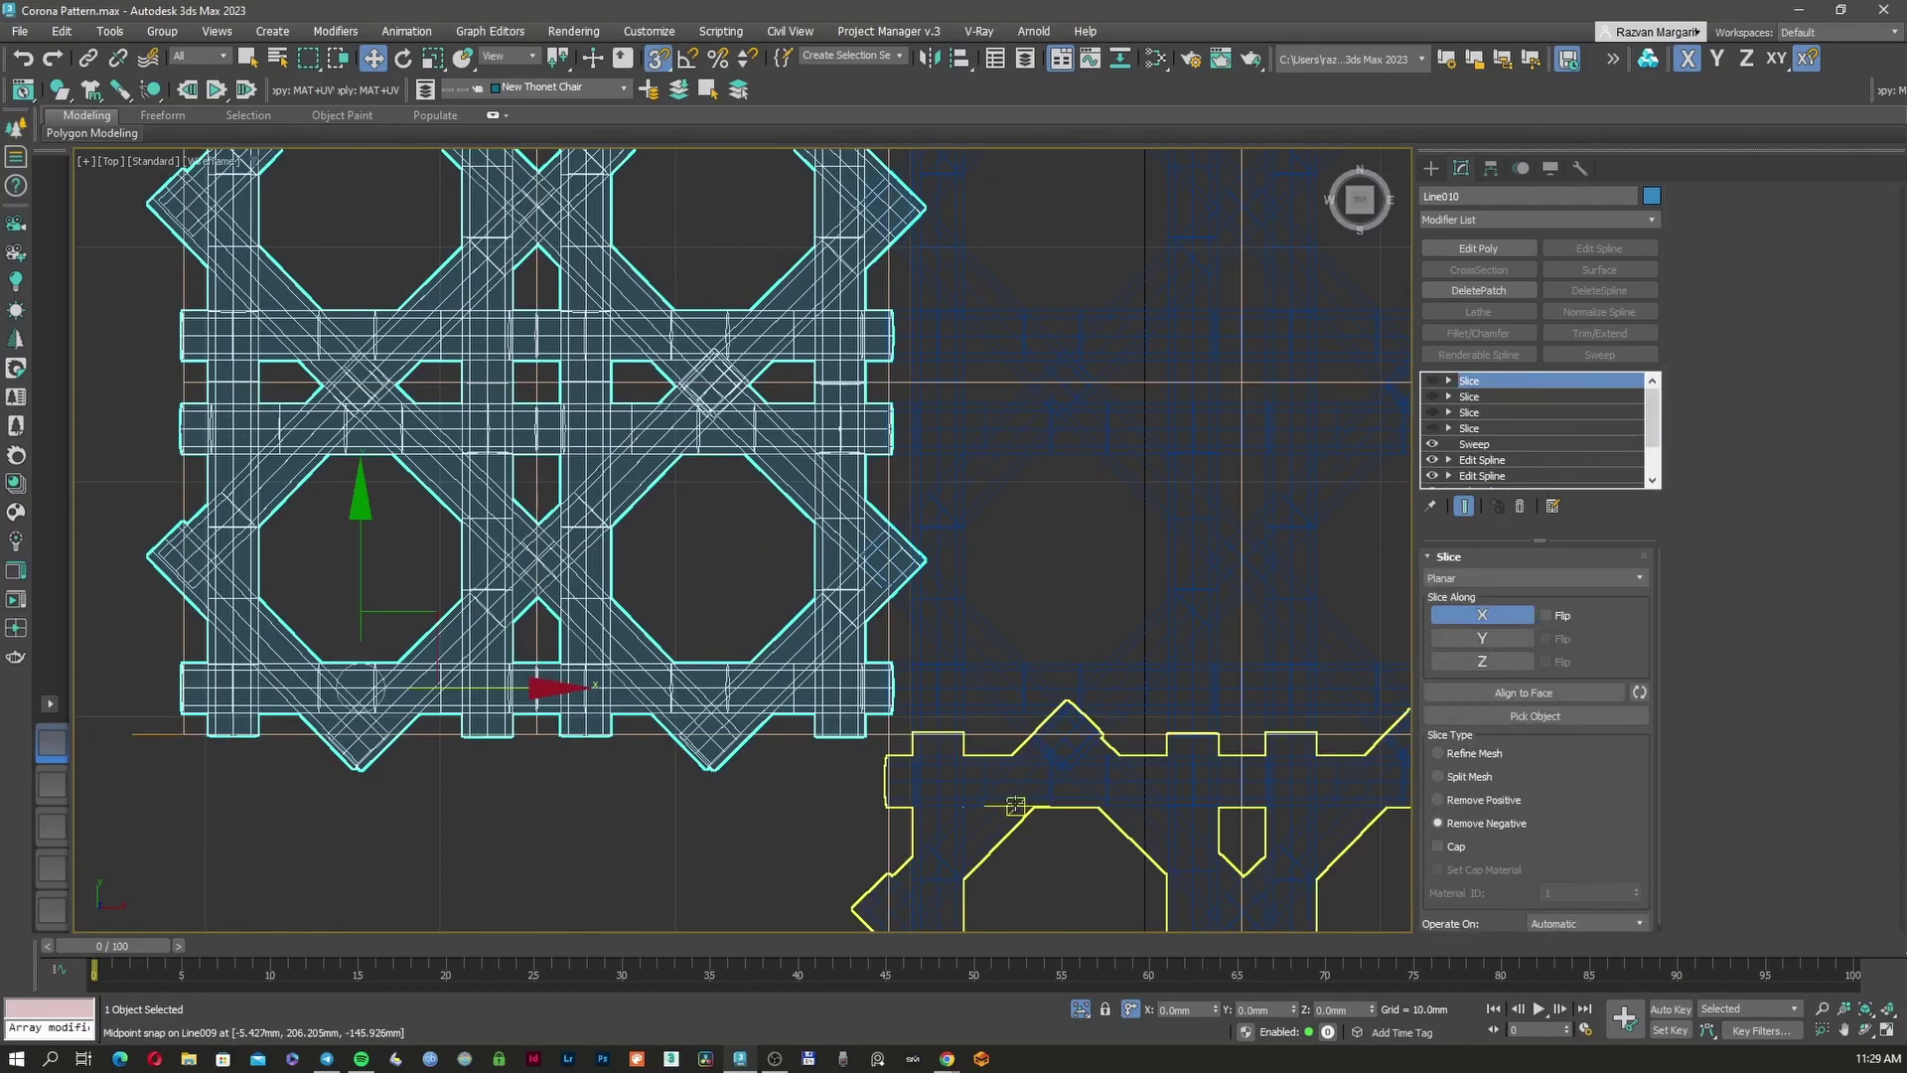
pyautogui.click(1013, 807)
pyautogui.rightClick(1482, 382)
pyautogui.click(1488, 422)
# Attach the lower copy's splines to the original cane tile in its topmost Edit Spline modifier
pyautogui.click(959, 630)
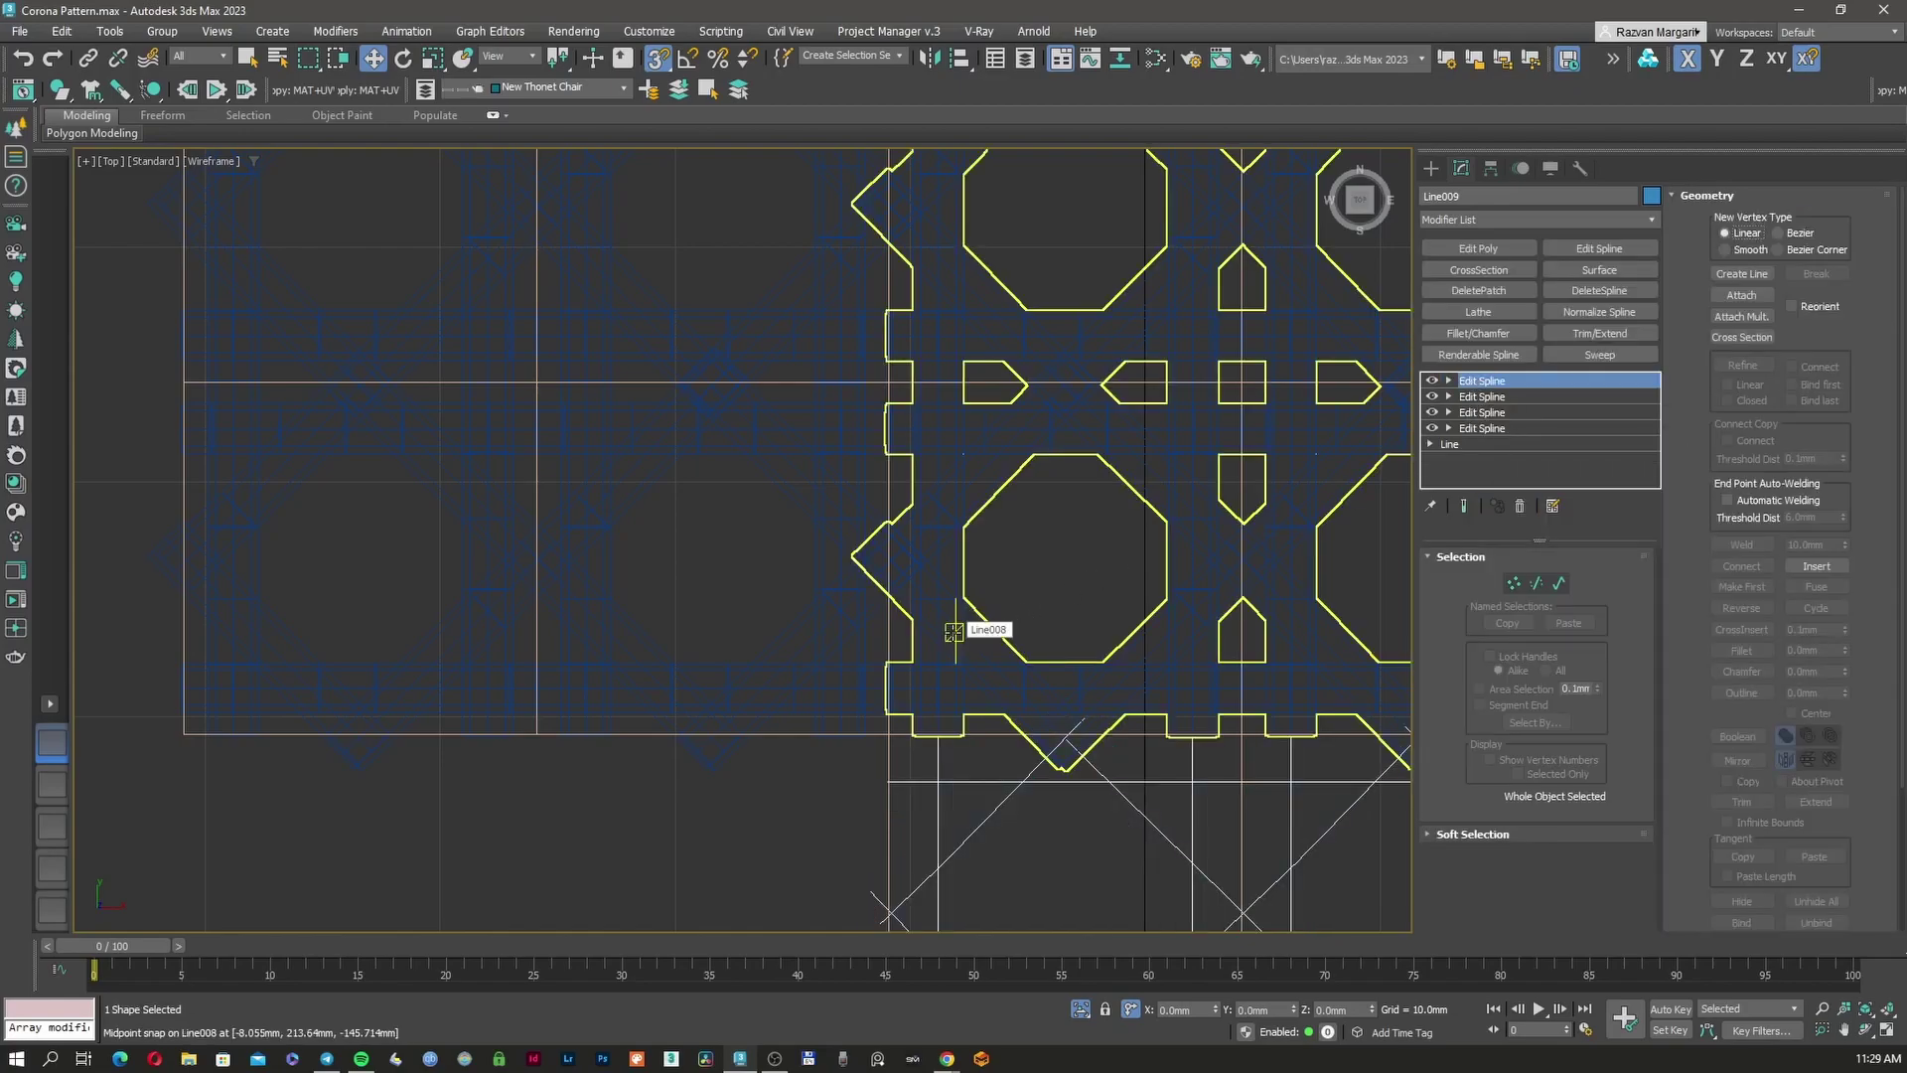
pyautogui.moveTo(1034, 765); pyautogui.dragTo(1035, 650, button='middle')
pyautogui.scroll(-2, 1030, 651)
pyautogui.scroll(-1, 1478, 427)
pyautogui.click(1483, 476)
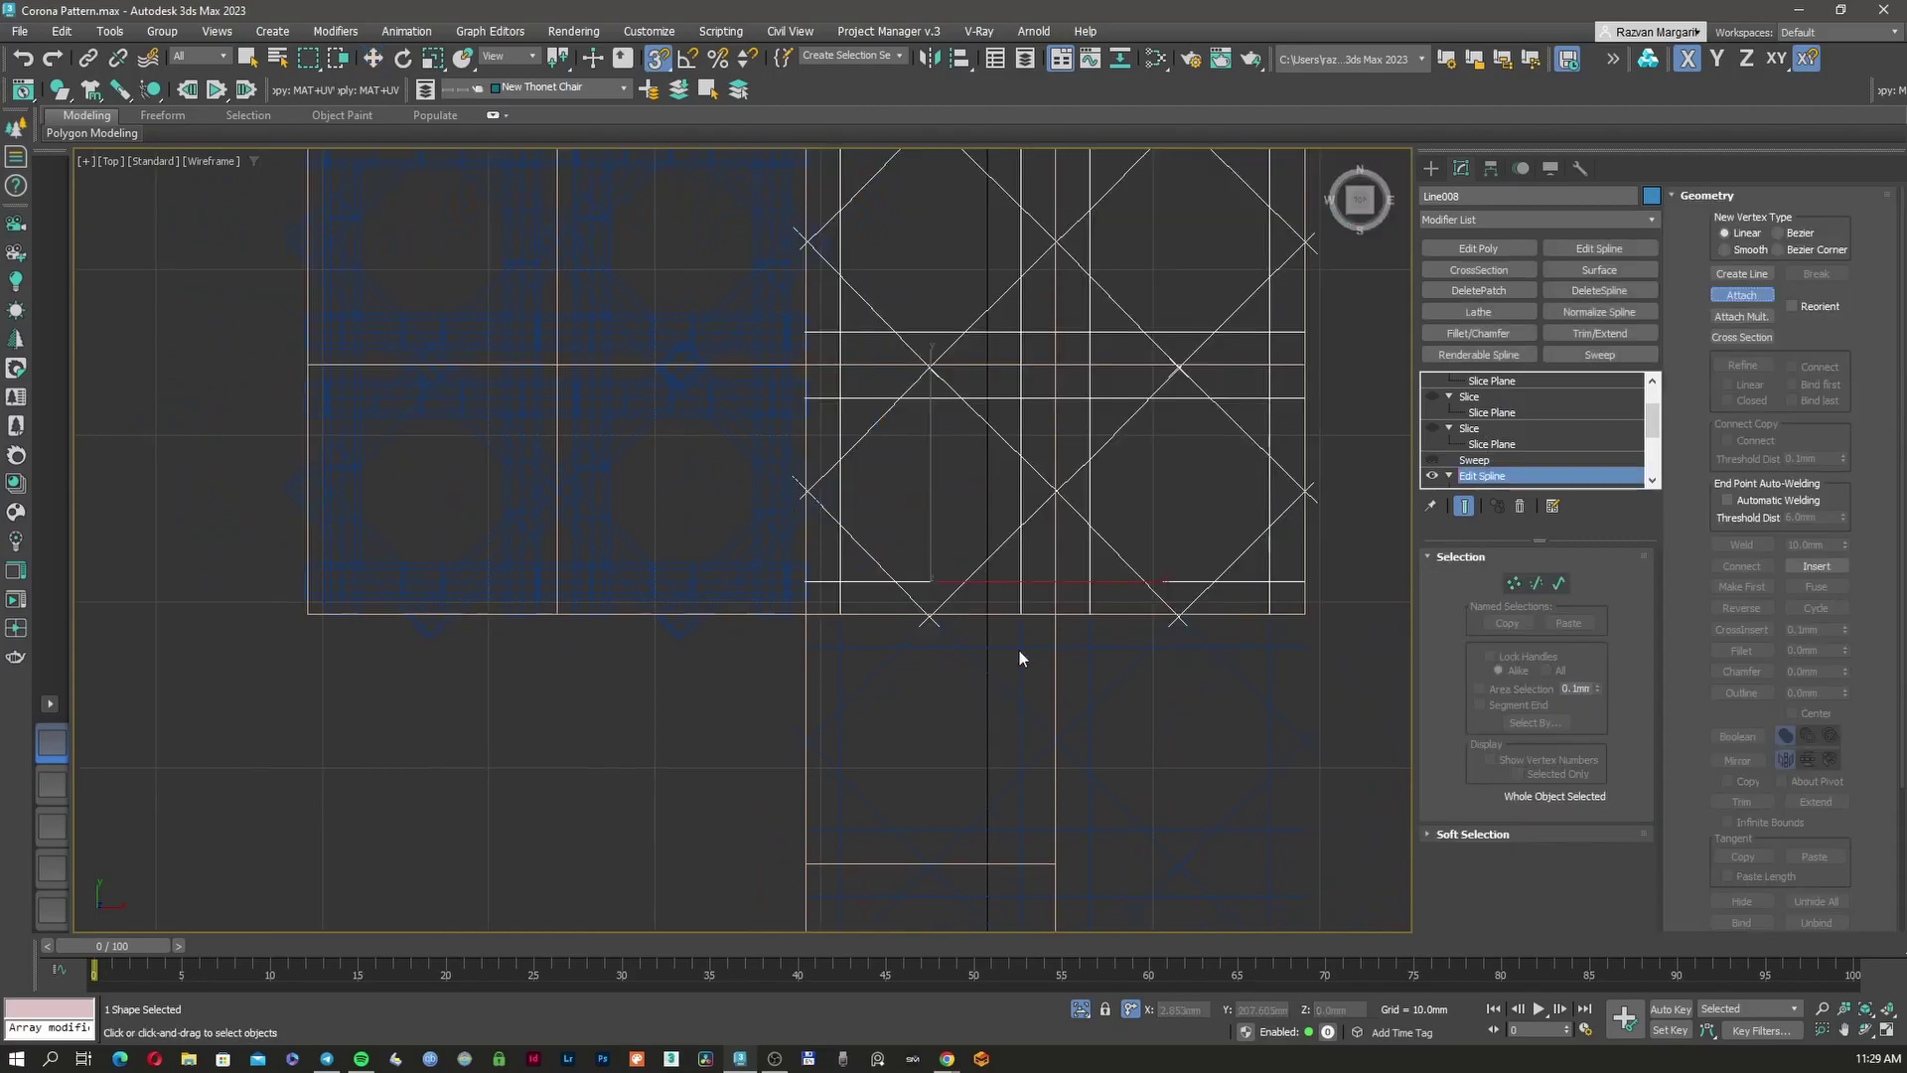
pyautogui.click(1182, 641)
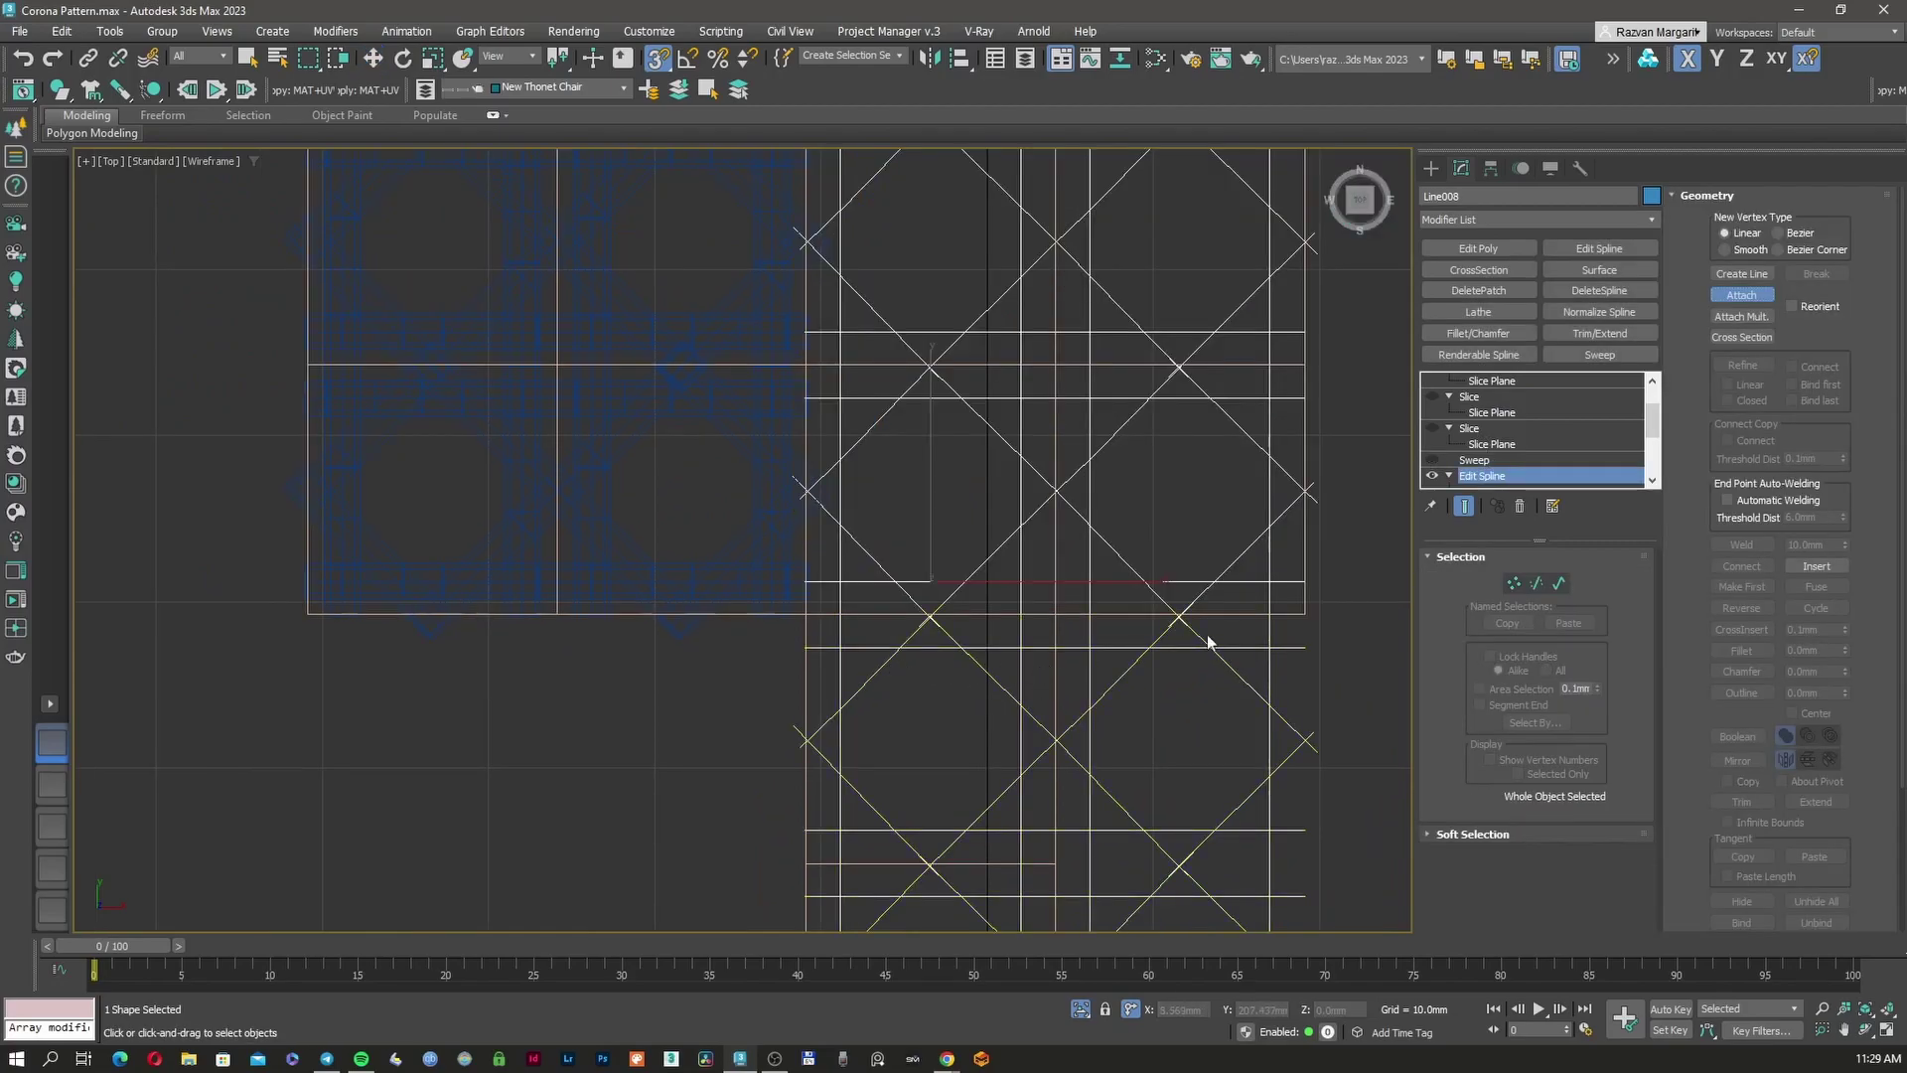
pyautogui.press('w')
# Weld the overlapping end vertices of the crossing diagonal strands at the seam between the original and attached splines
pyautogui.click(1514, 583)
pyautogui.scroll(5, 1024, 636)
pyautogui.scroll(5, 1023, 636)
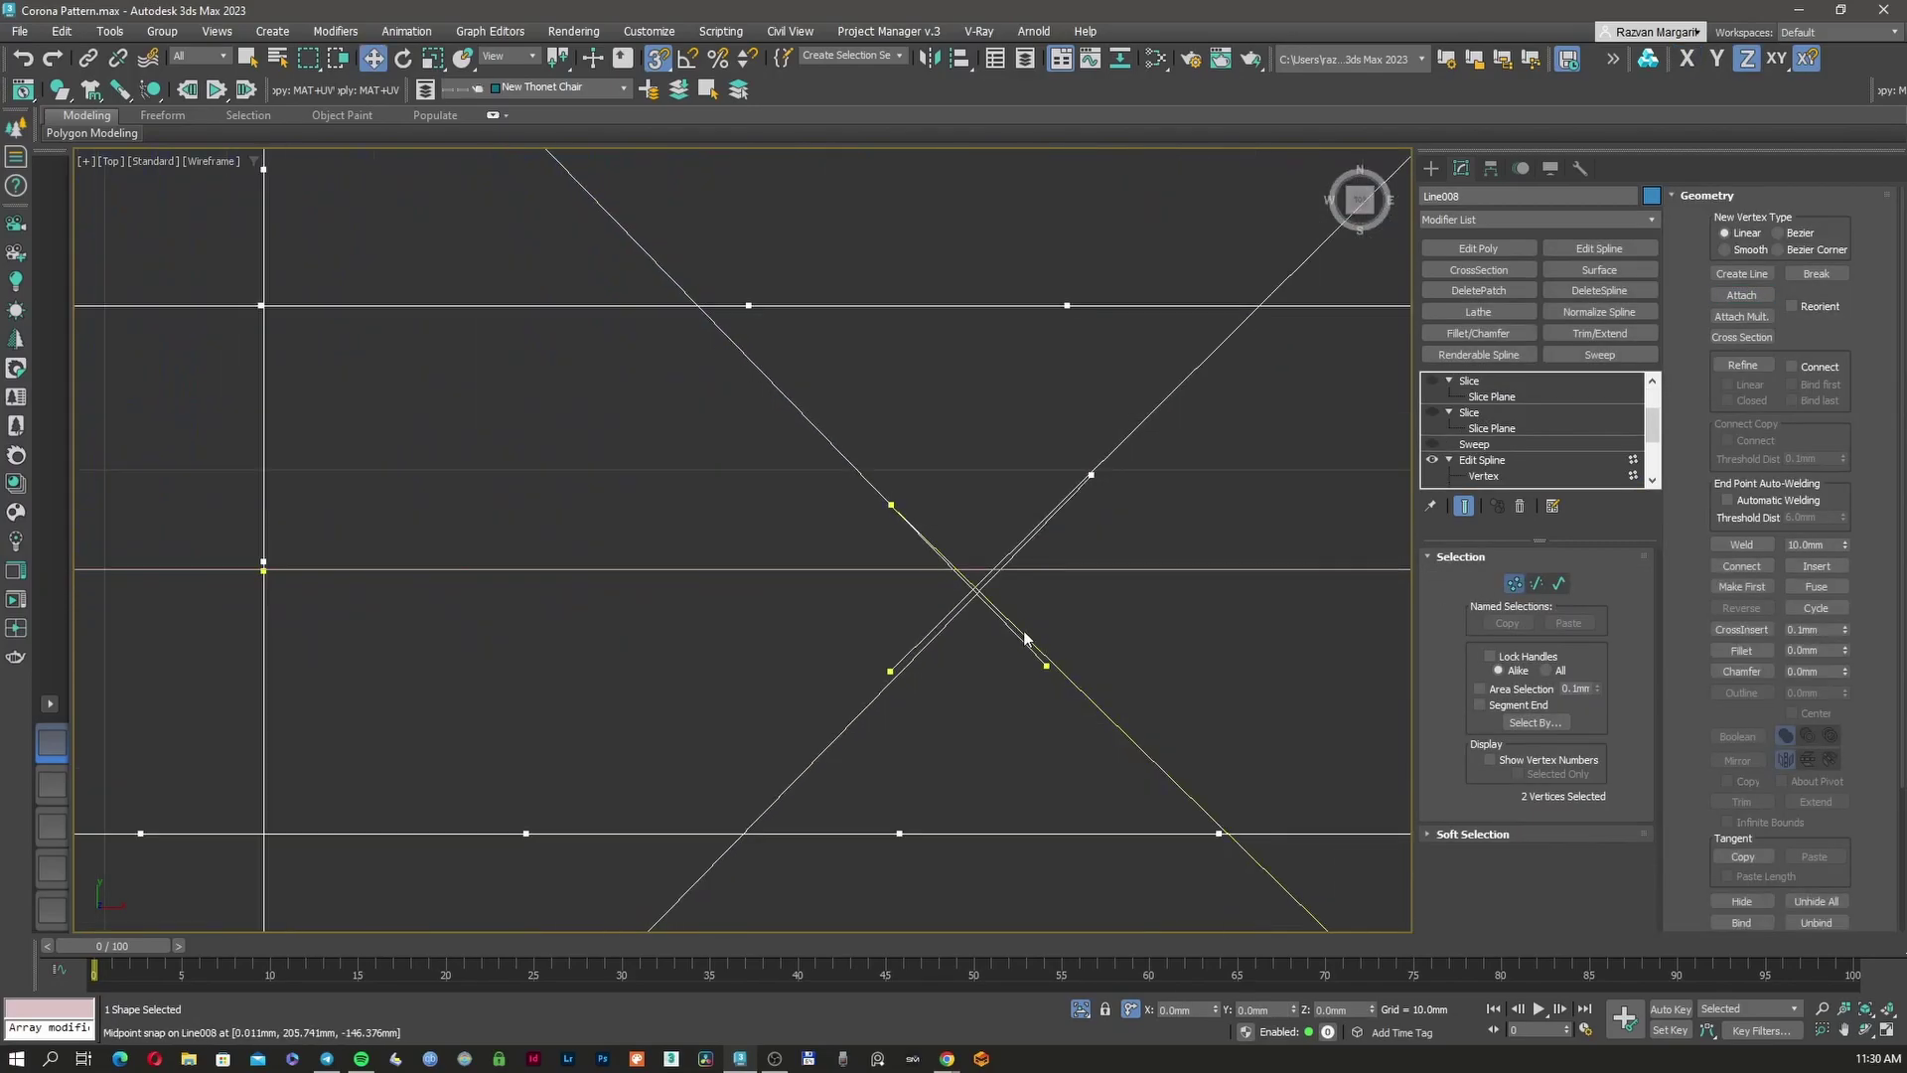
pyautogui.click(1741, 544)
pyautogui.moveTo(935, 479); pyautogui.dragTo(818, 538)
pyautogui.keyDown('ctrl'); pyautogui.moveTo(1091, 651); pyautogui.dragTo(1012, 704); pyautogui.keyUp('ctrl')
pyautogui.click(1741, 544)
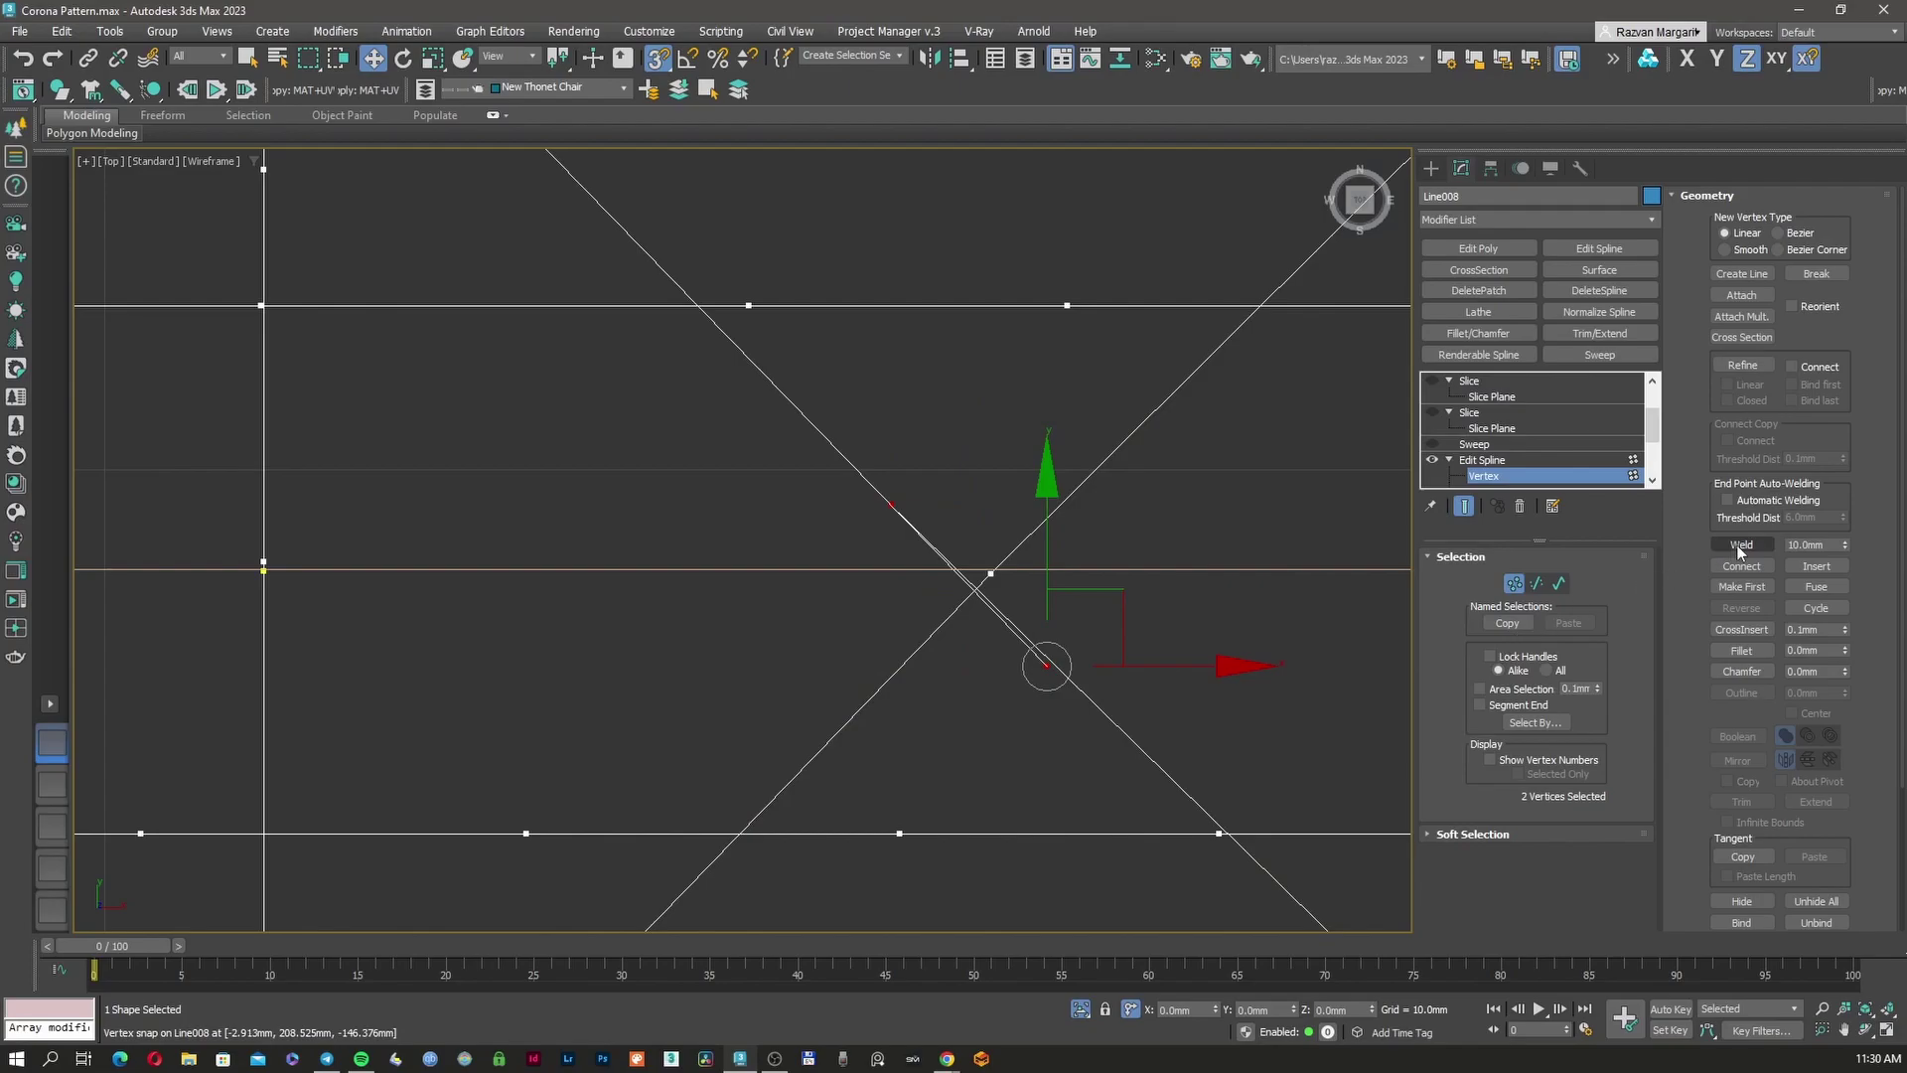
# Weld the paired end vertices of the vertical strands along the same seam and leave vertex editing
pyautogui.scroll(-5, 945, 630)
pyautogui.scroll(-2, 957, 636)
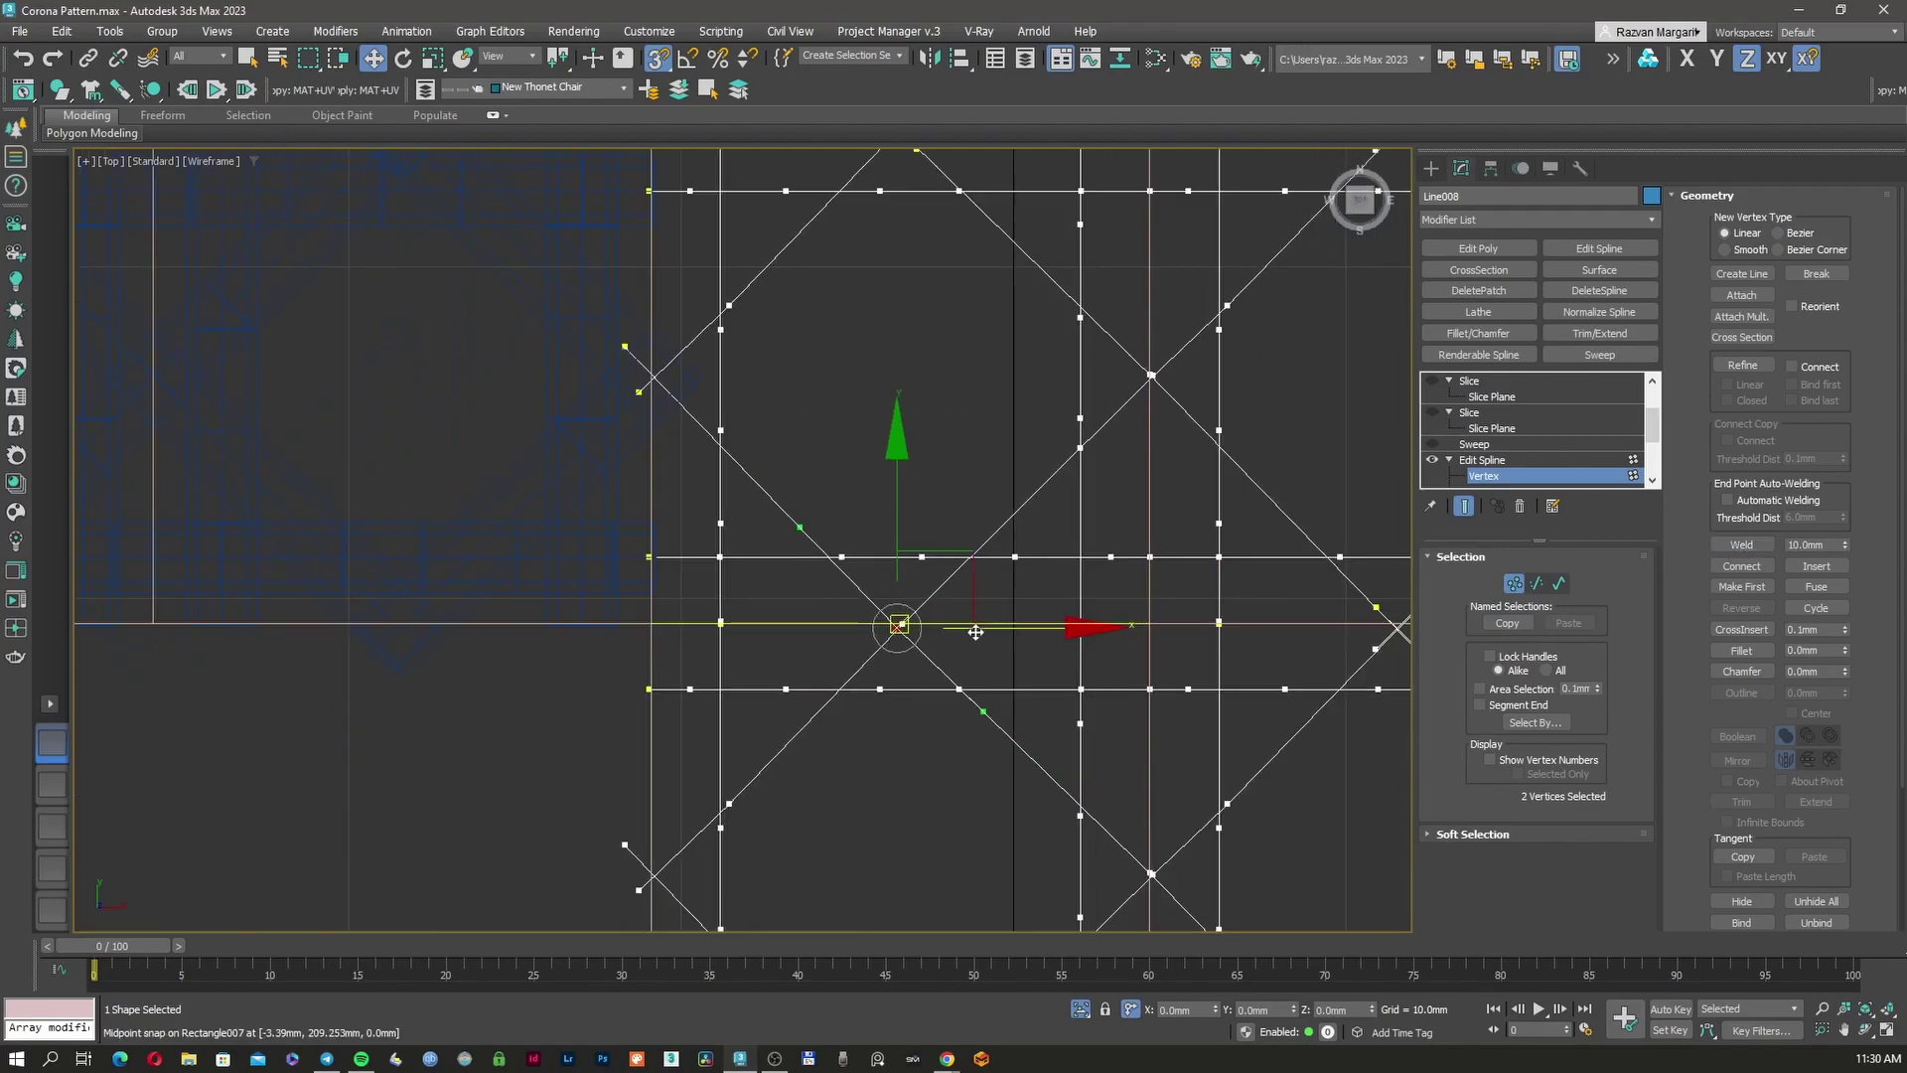
pyautogui.scroll(4, 656, 616)
pyautogui.moveTo(694, 612); pyautogui.dragTo(763, 651)
pyautogui.moveTo(924, 616); pyautogui.dragTo(624, 636, button='middle')
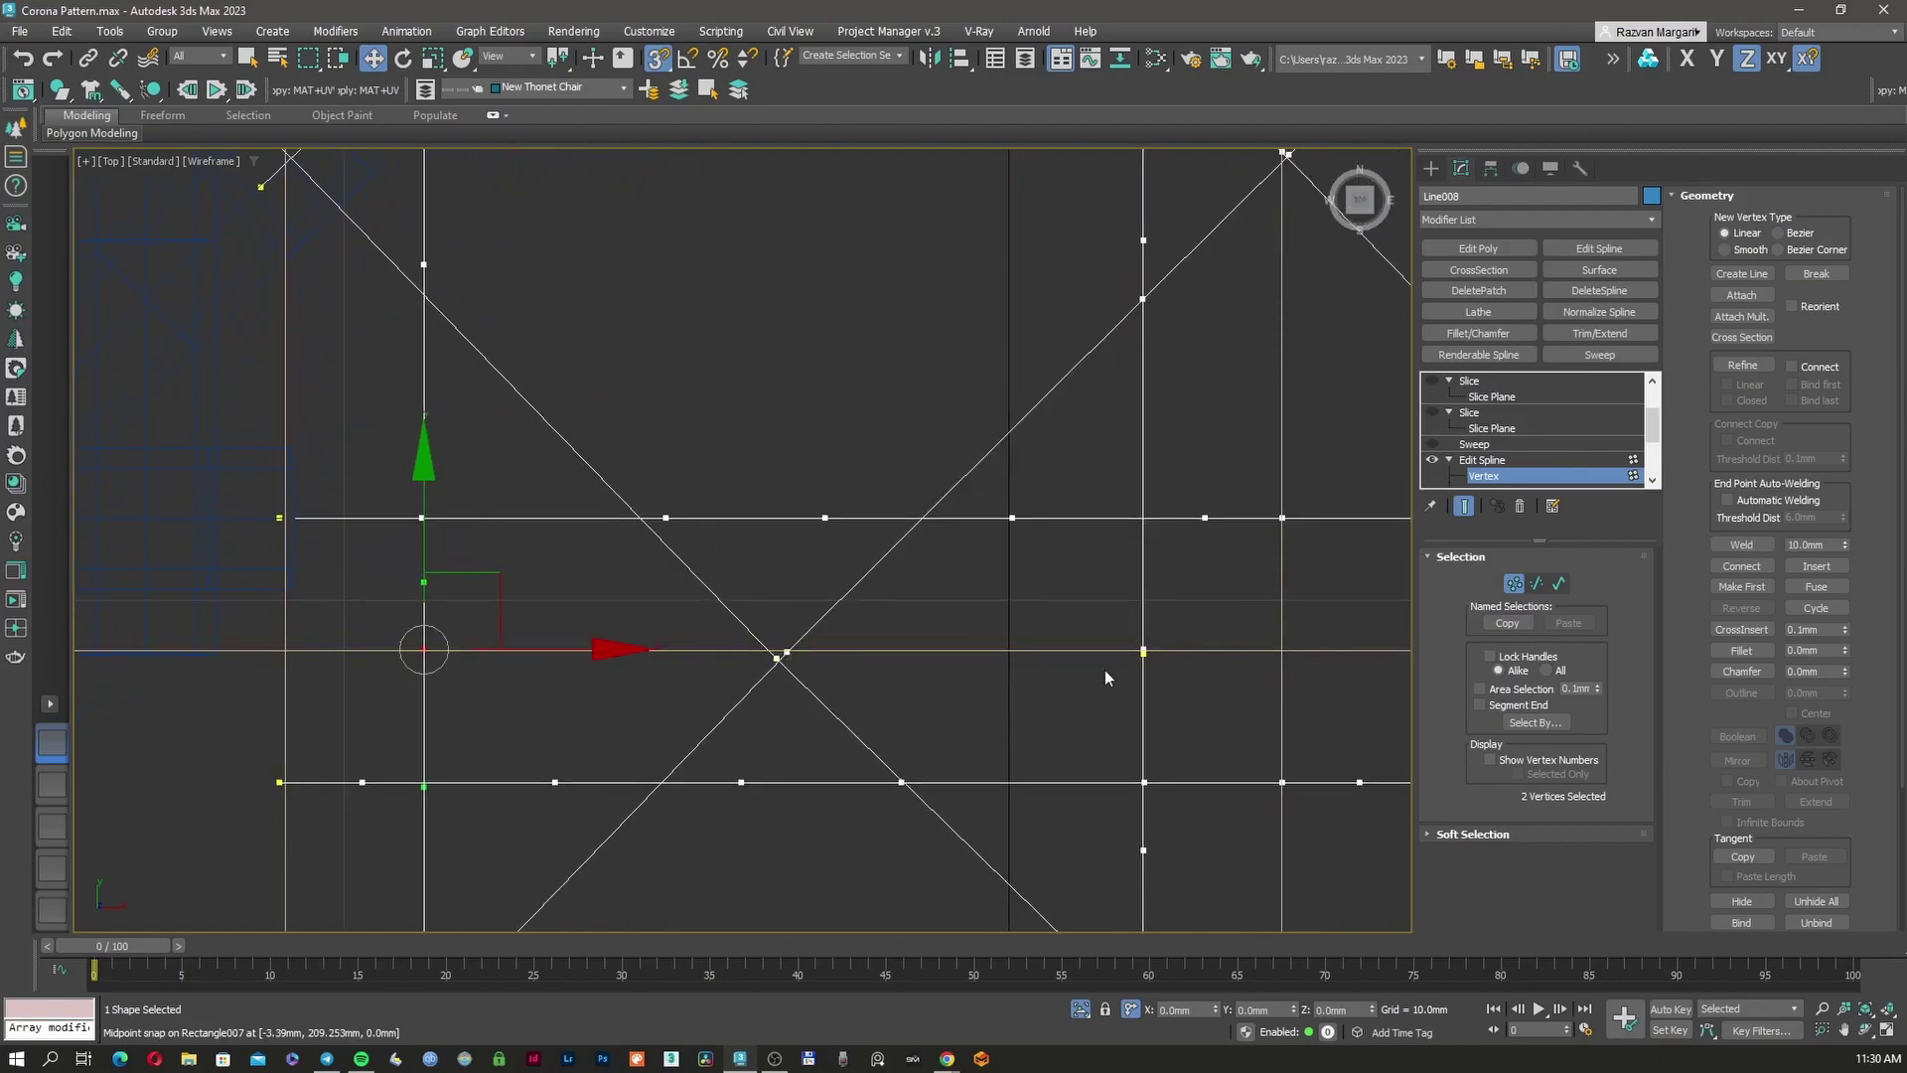
pyautogui.click(1143, 652)
pyautogui.moveTo(1192, 670); pyautogui.dragTo(988, 674, button='middle')
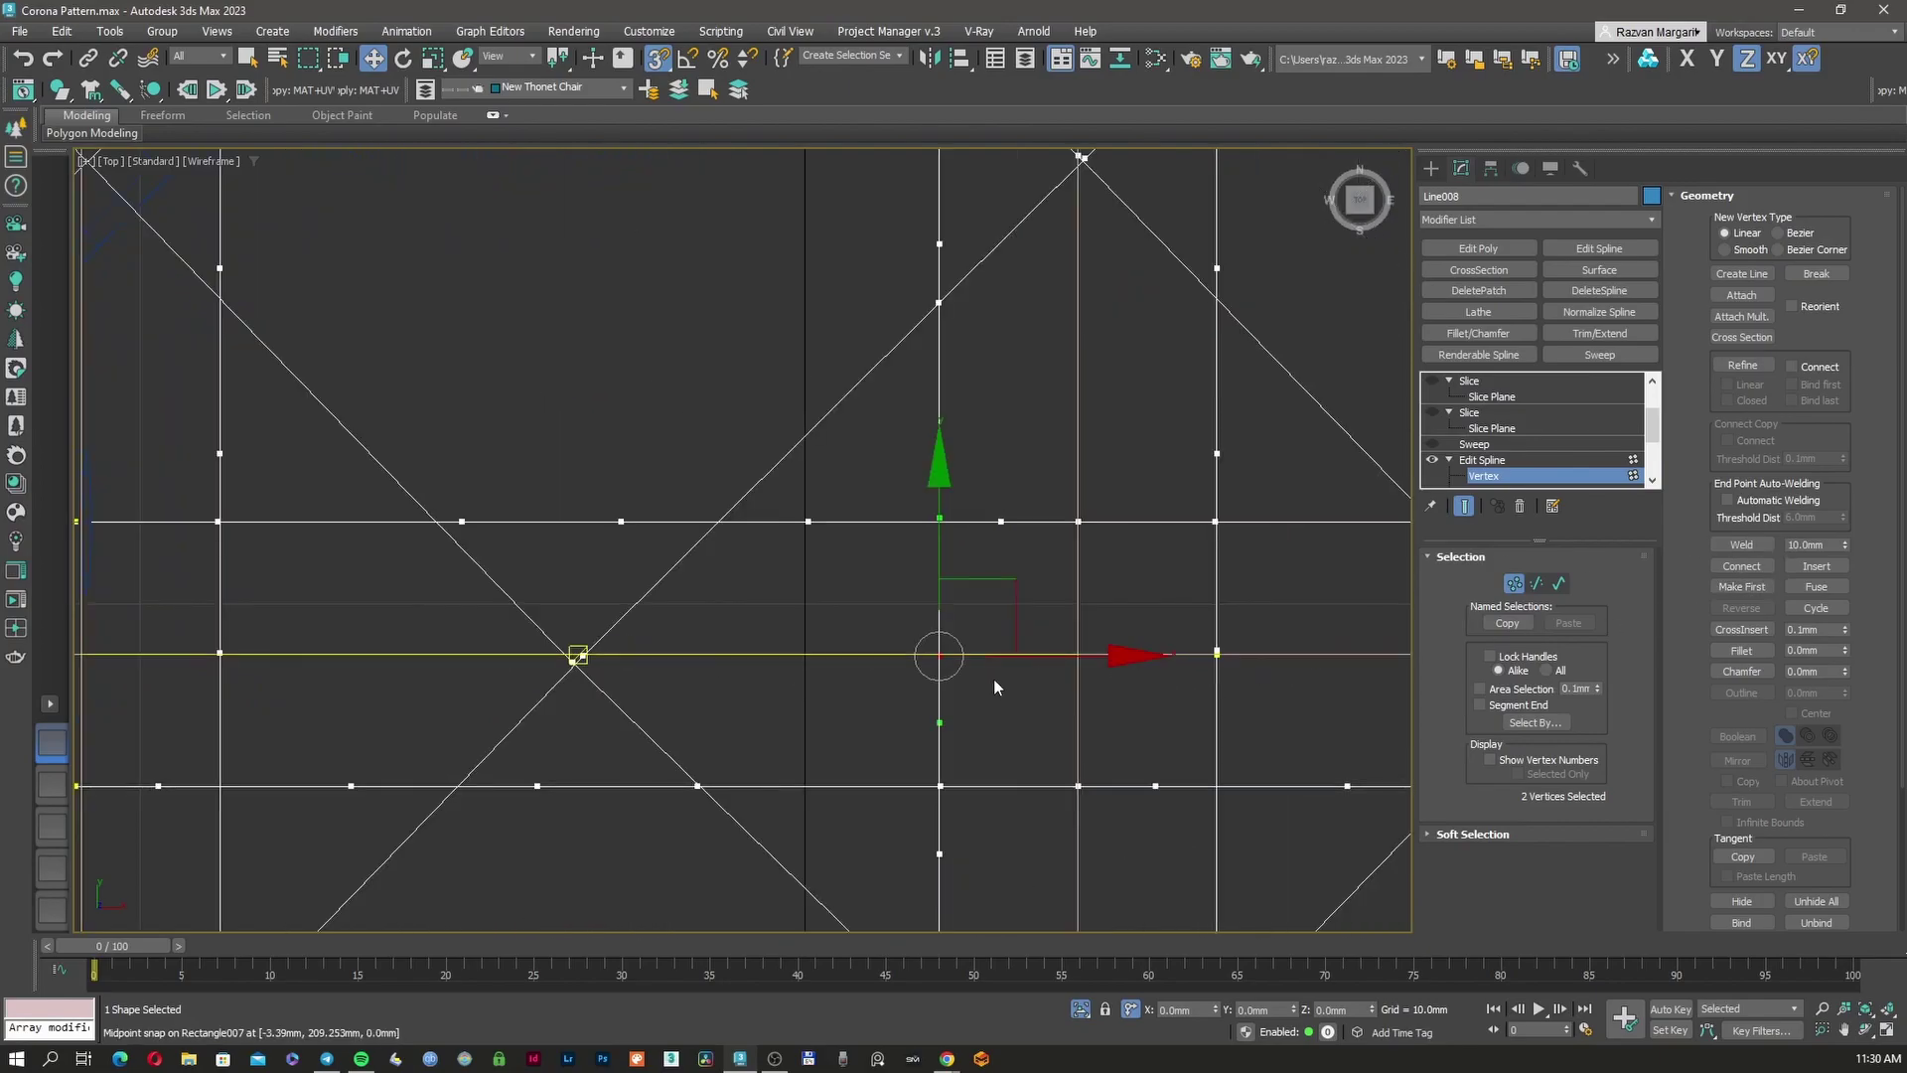
pyautogui.scroll(-1, 993, 679)
pyautogui.moveTo(1210, 667); pyautogui.dragTo(1306, 647, button='middle')
pyautogui.scroll(-1, 1305, 647)
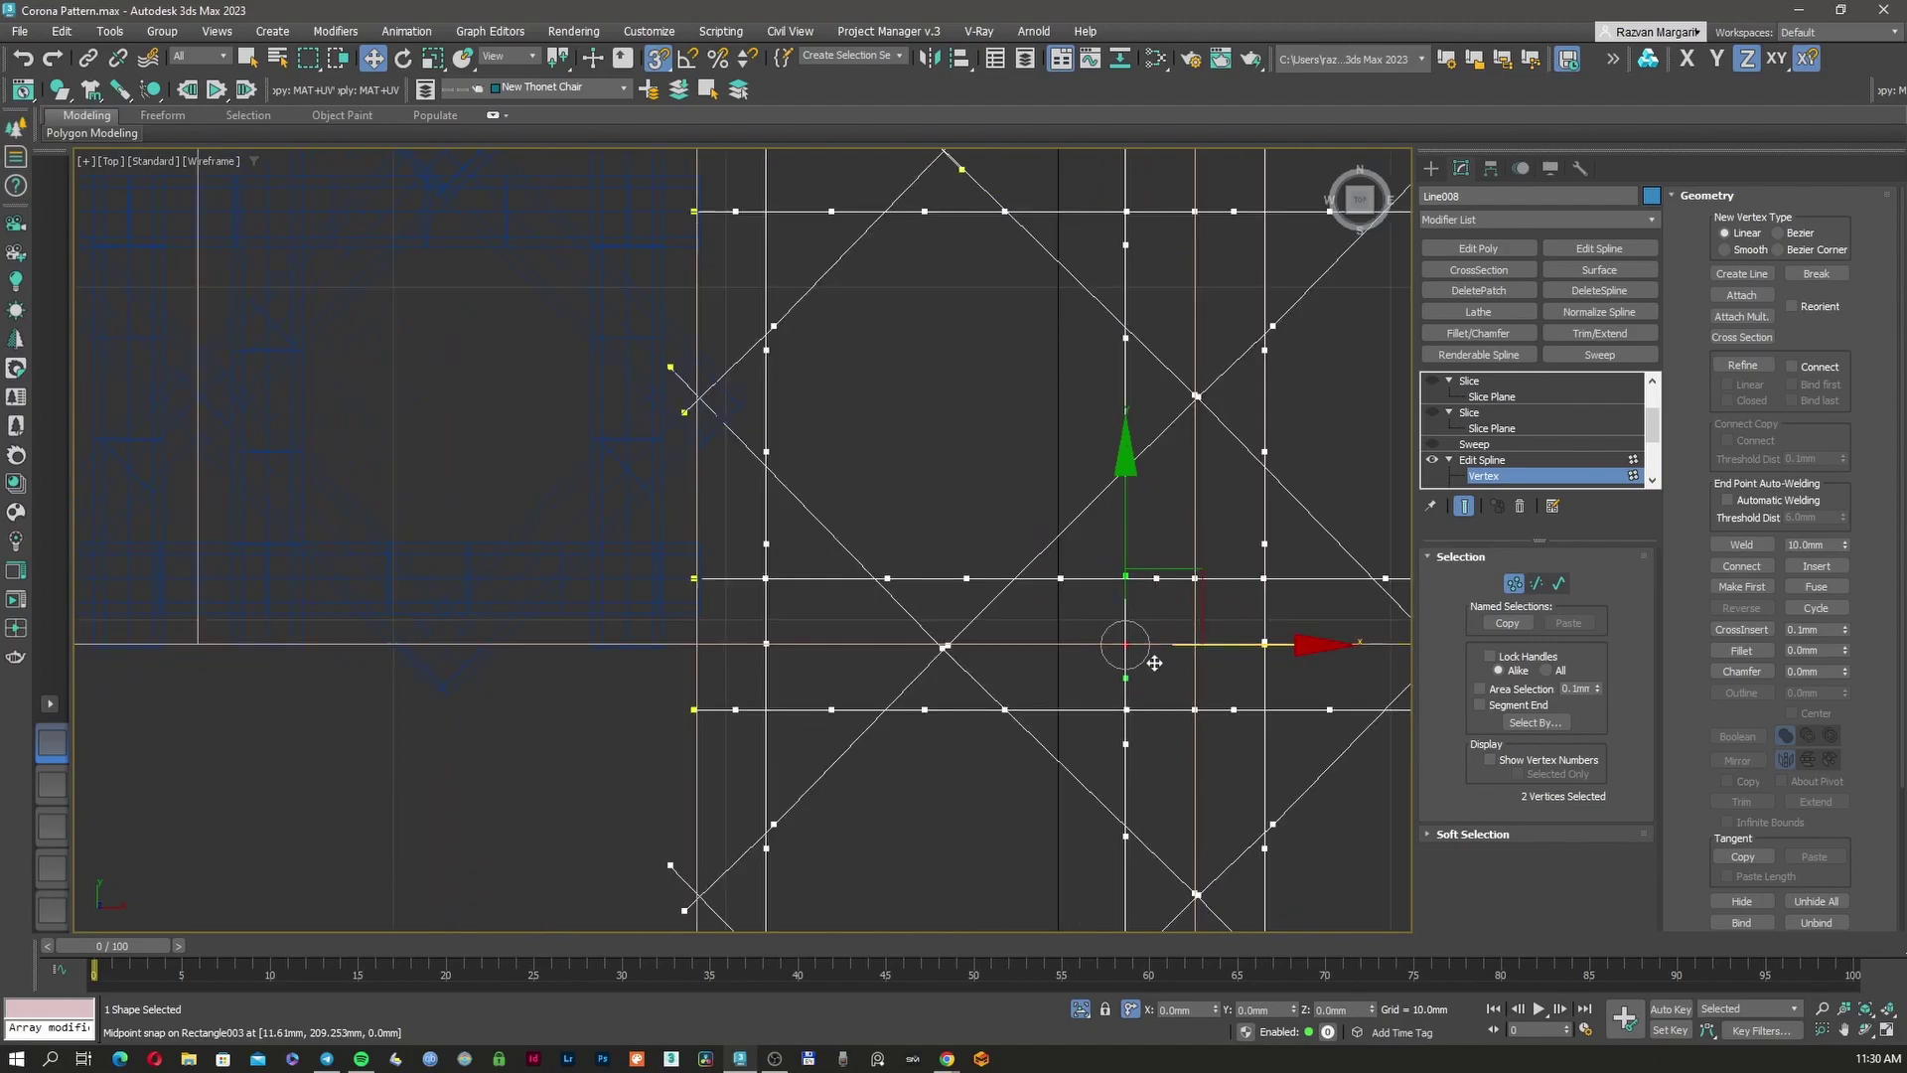
pyautogui.moveTo(766, 605); pyautogui.dragTo(864, 682, button='middle')
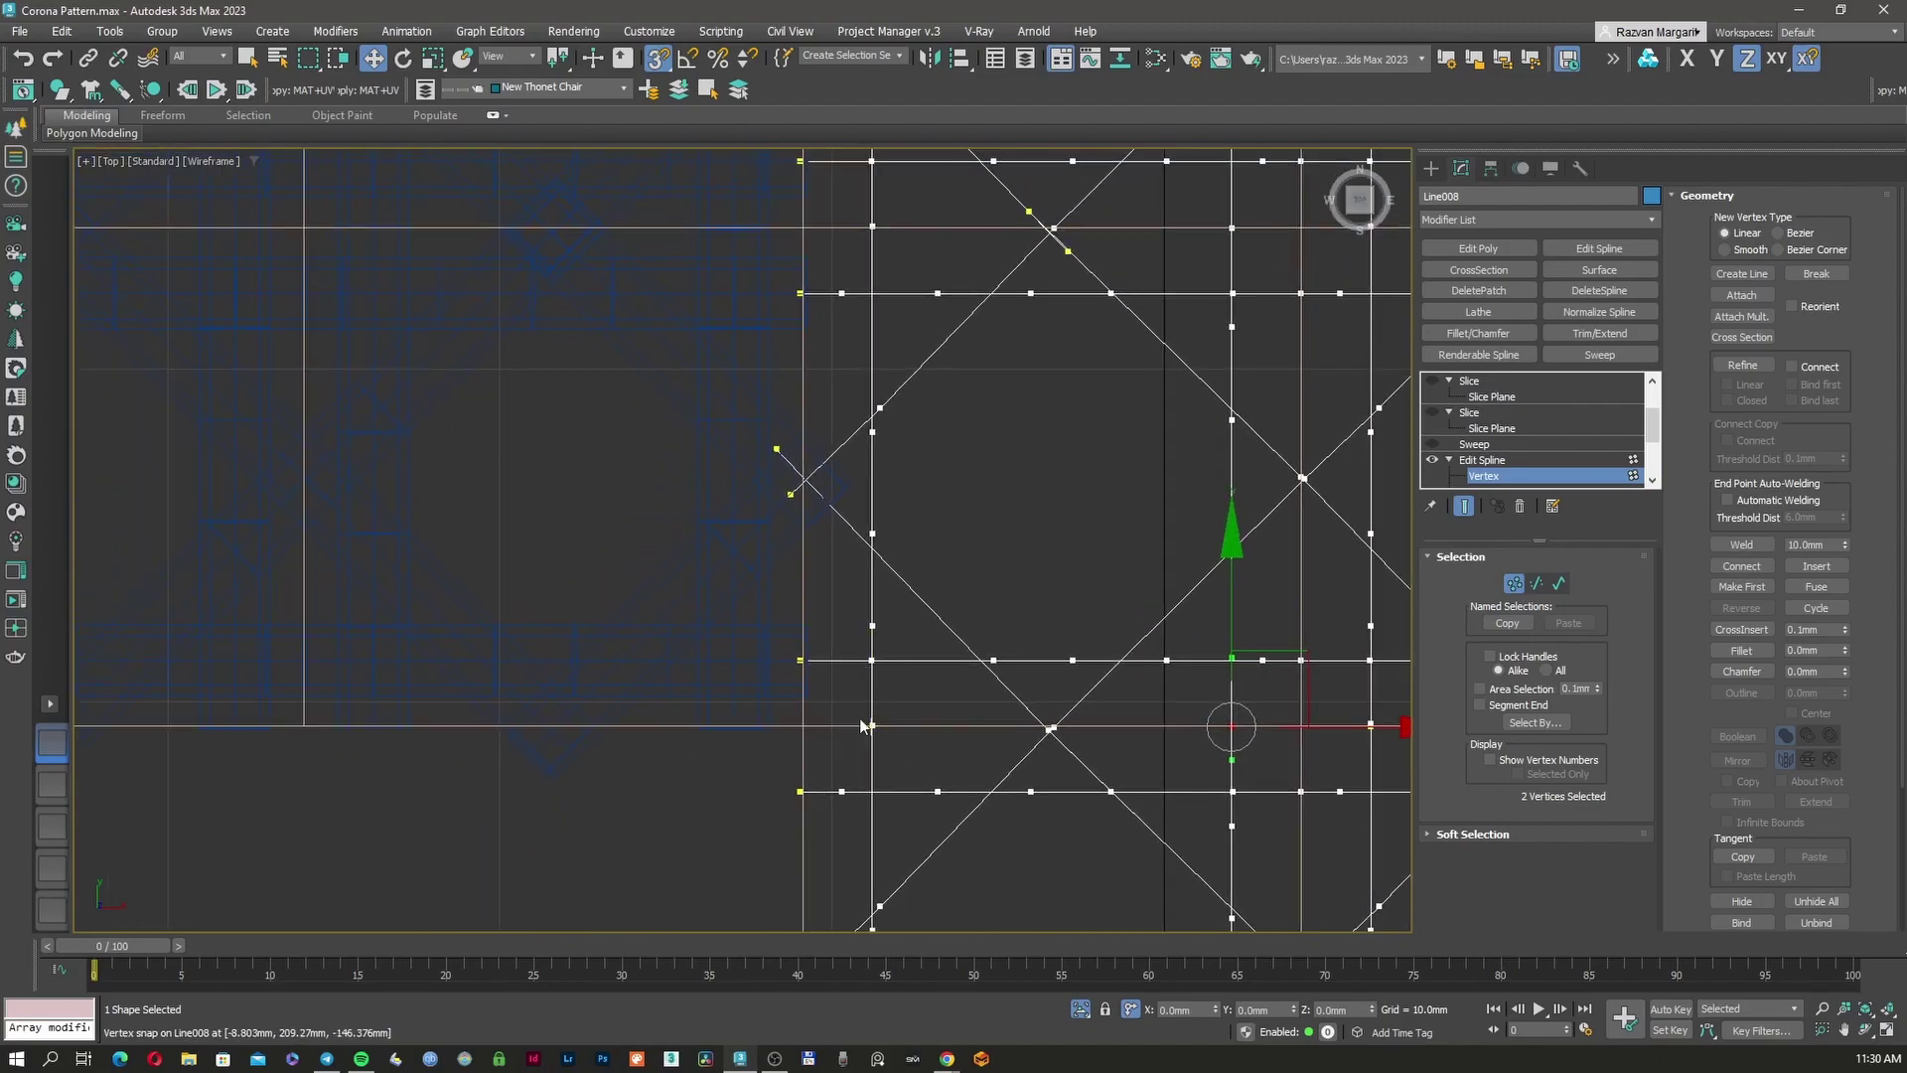
pyautogui.scroll(5, 986, 689)
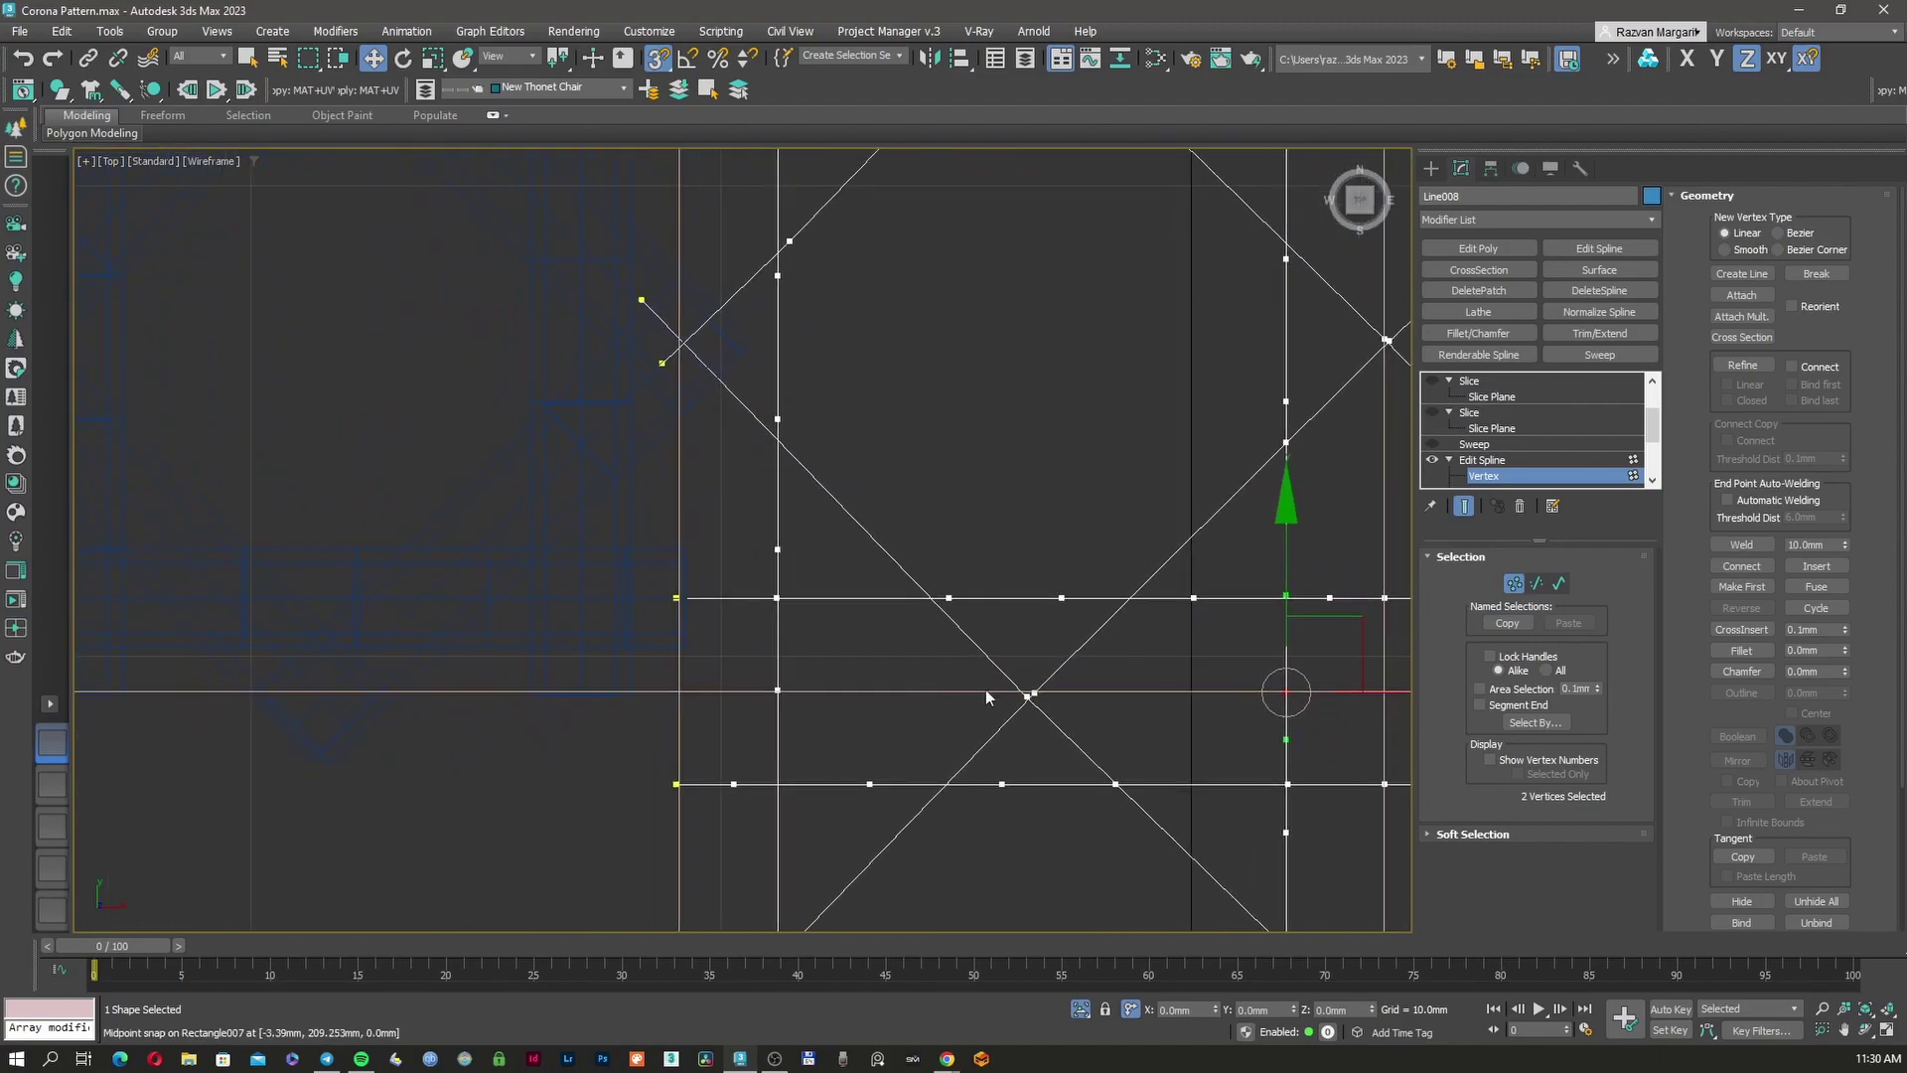
pyautogui.click(1514, 583)
# Delete the Slice and Sweep modifiers from the left copy and reselect the original cane tile
pyautogui.scroll(-3, 1410, 571)
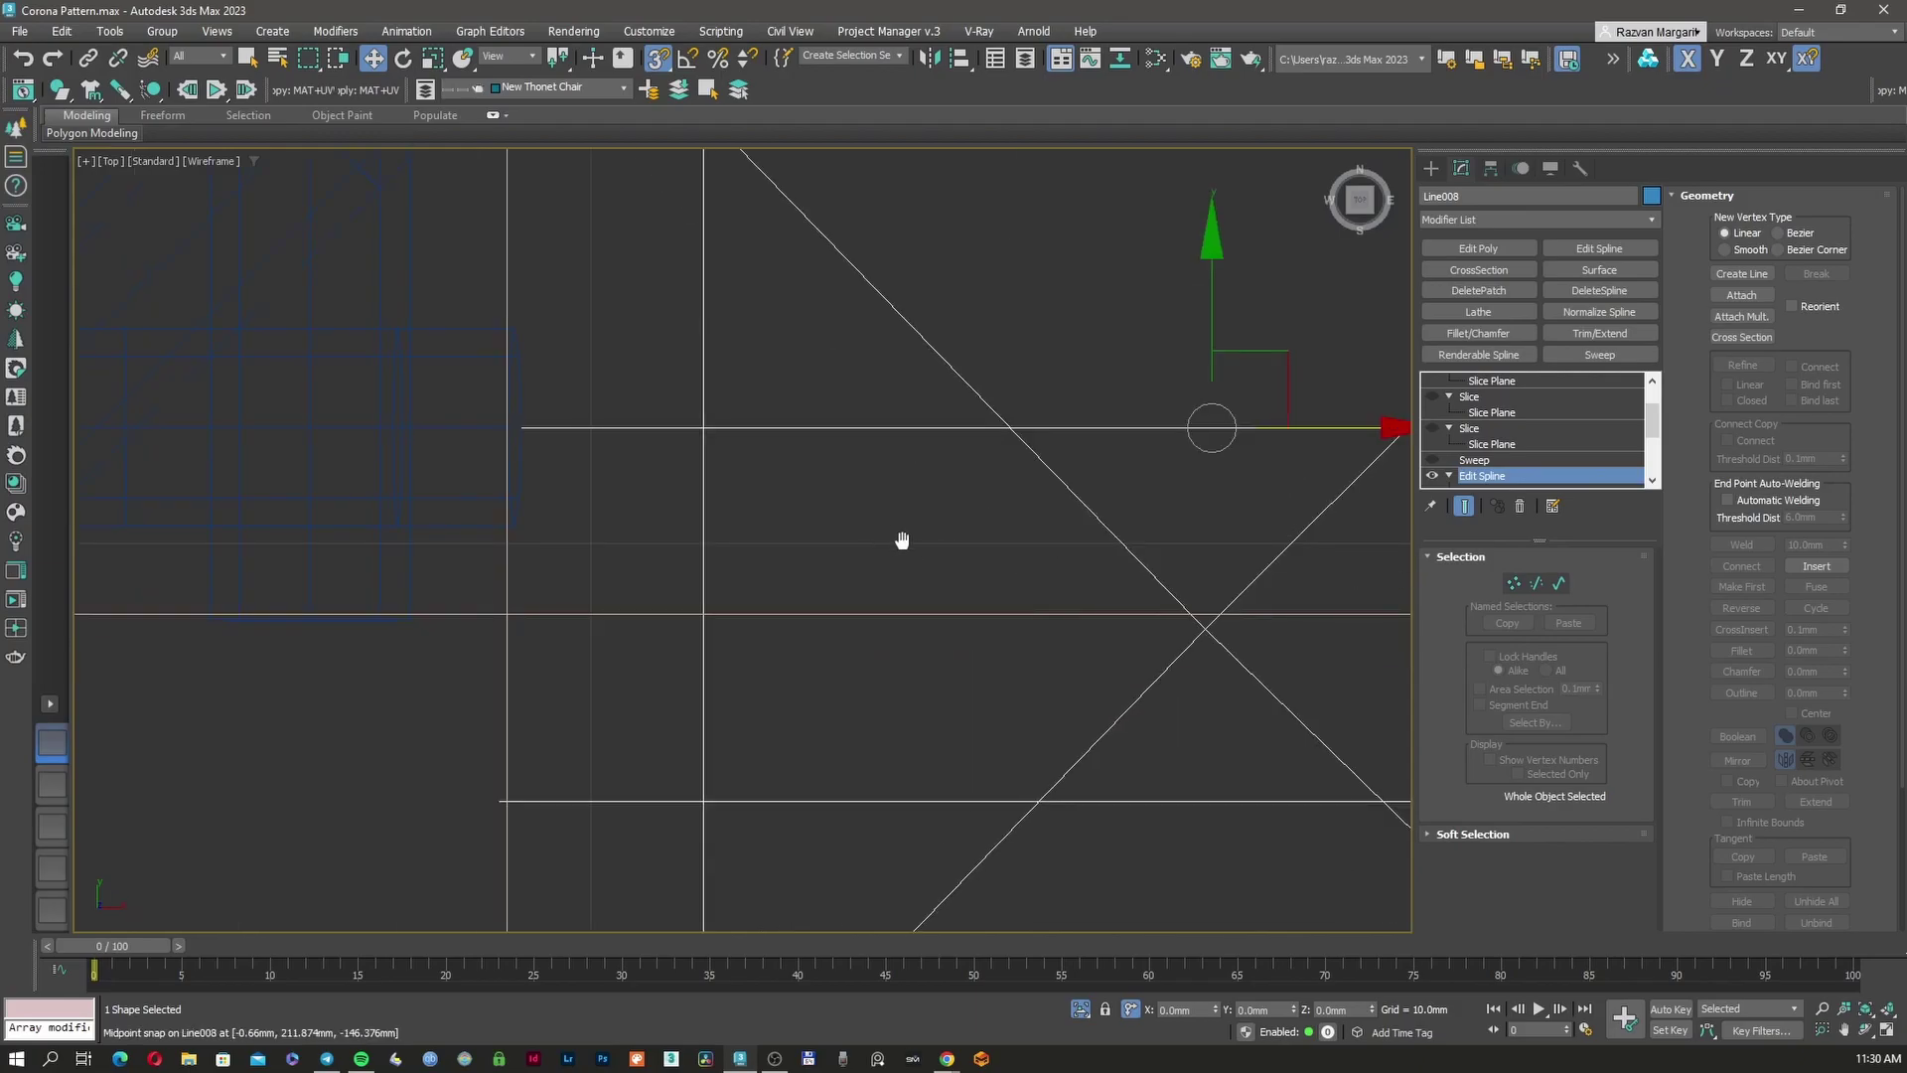
pyautogui.moveTo(891, 538); pyautogui.dragTo(1109, 636, button='middle')
pyautogui.click(609, 489)
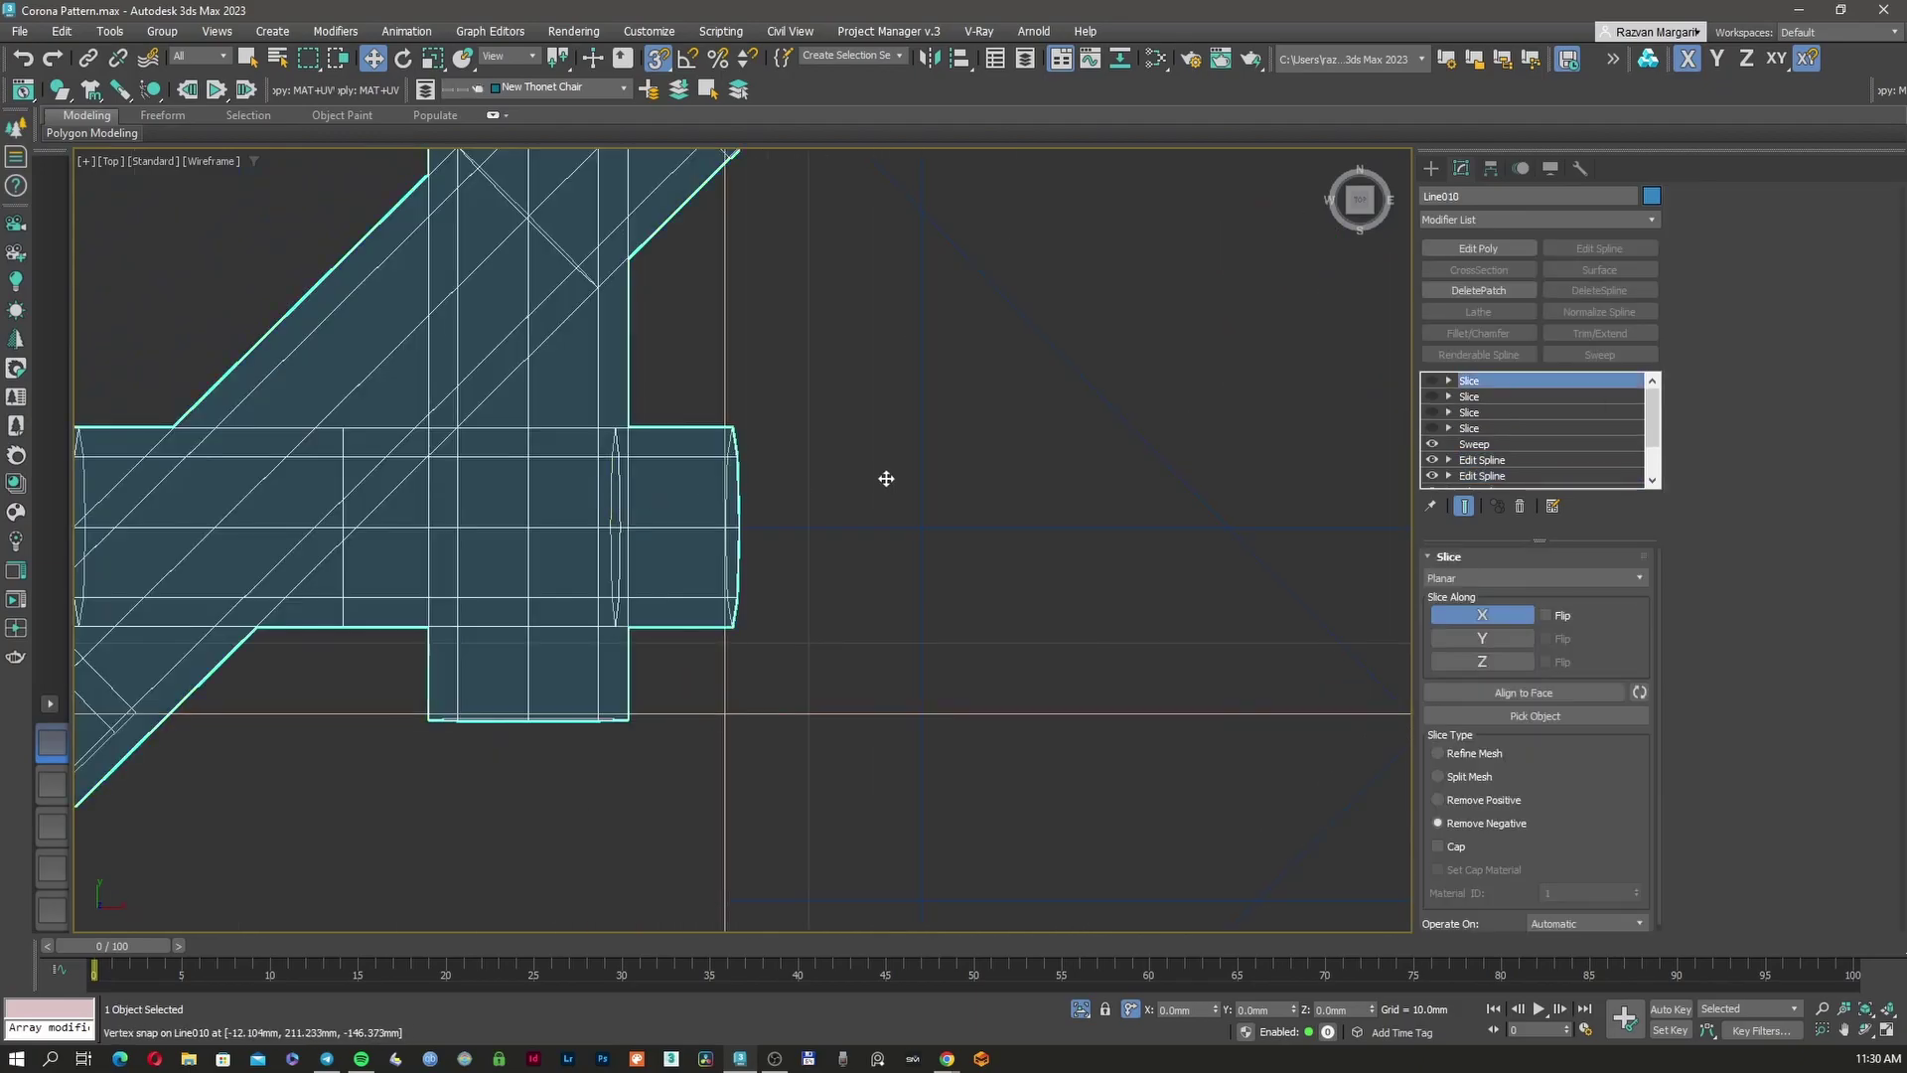
pyautogui.keyDown('shift'); pyautogui.click(1492, 444); pyautogui.keyUp('shift')
pyautogui.rightClick(1492, 444)
pyautogui.click(1559, 474)
pyautogui.click(959, 600)
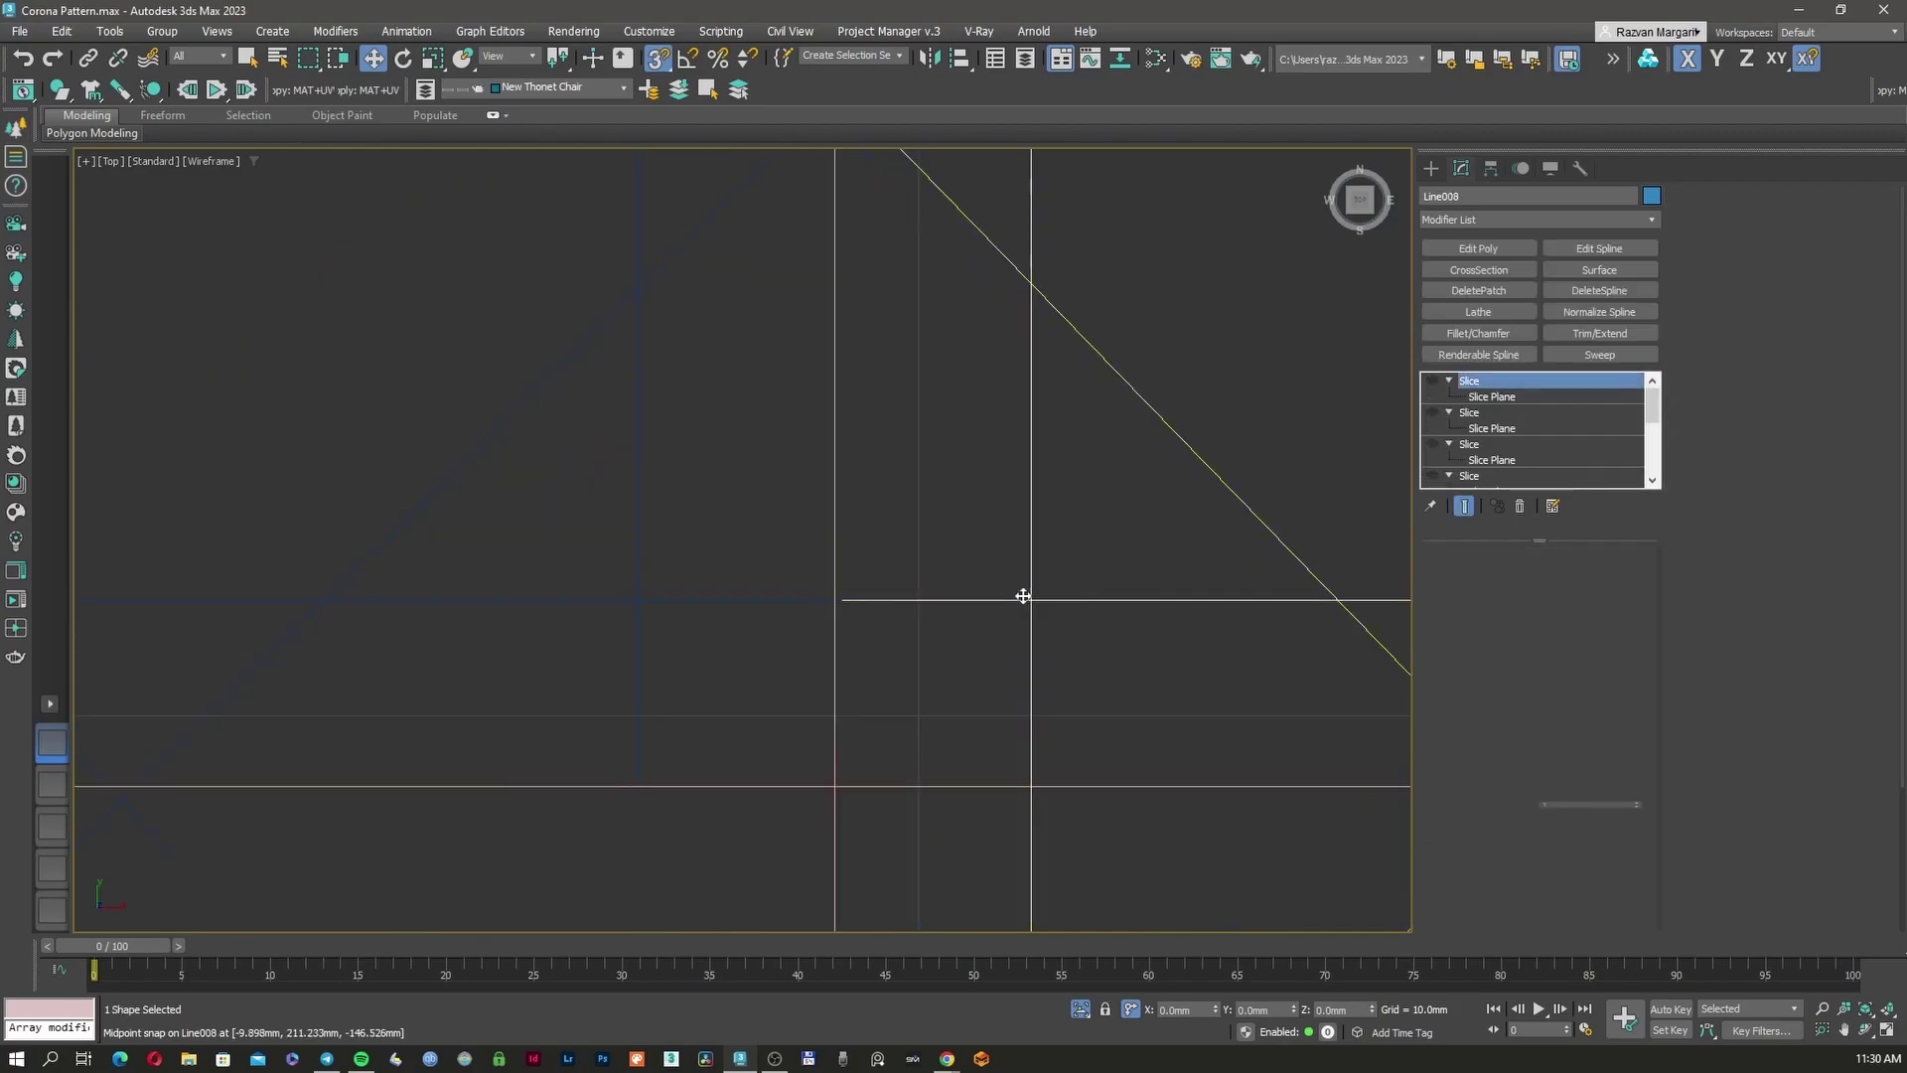
# Attach the left copy's splines to the original cane tile in its topmost Edit Spline modifier
pyautogui.scroll(-3, 1545, 477)
pyautogui.click(1556, 473)
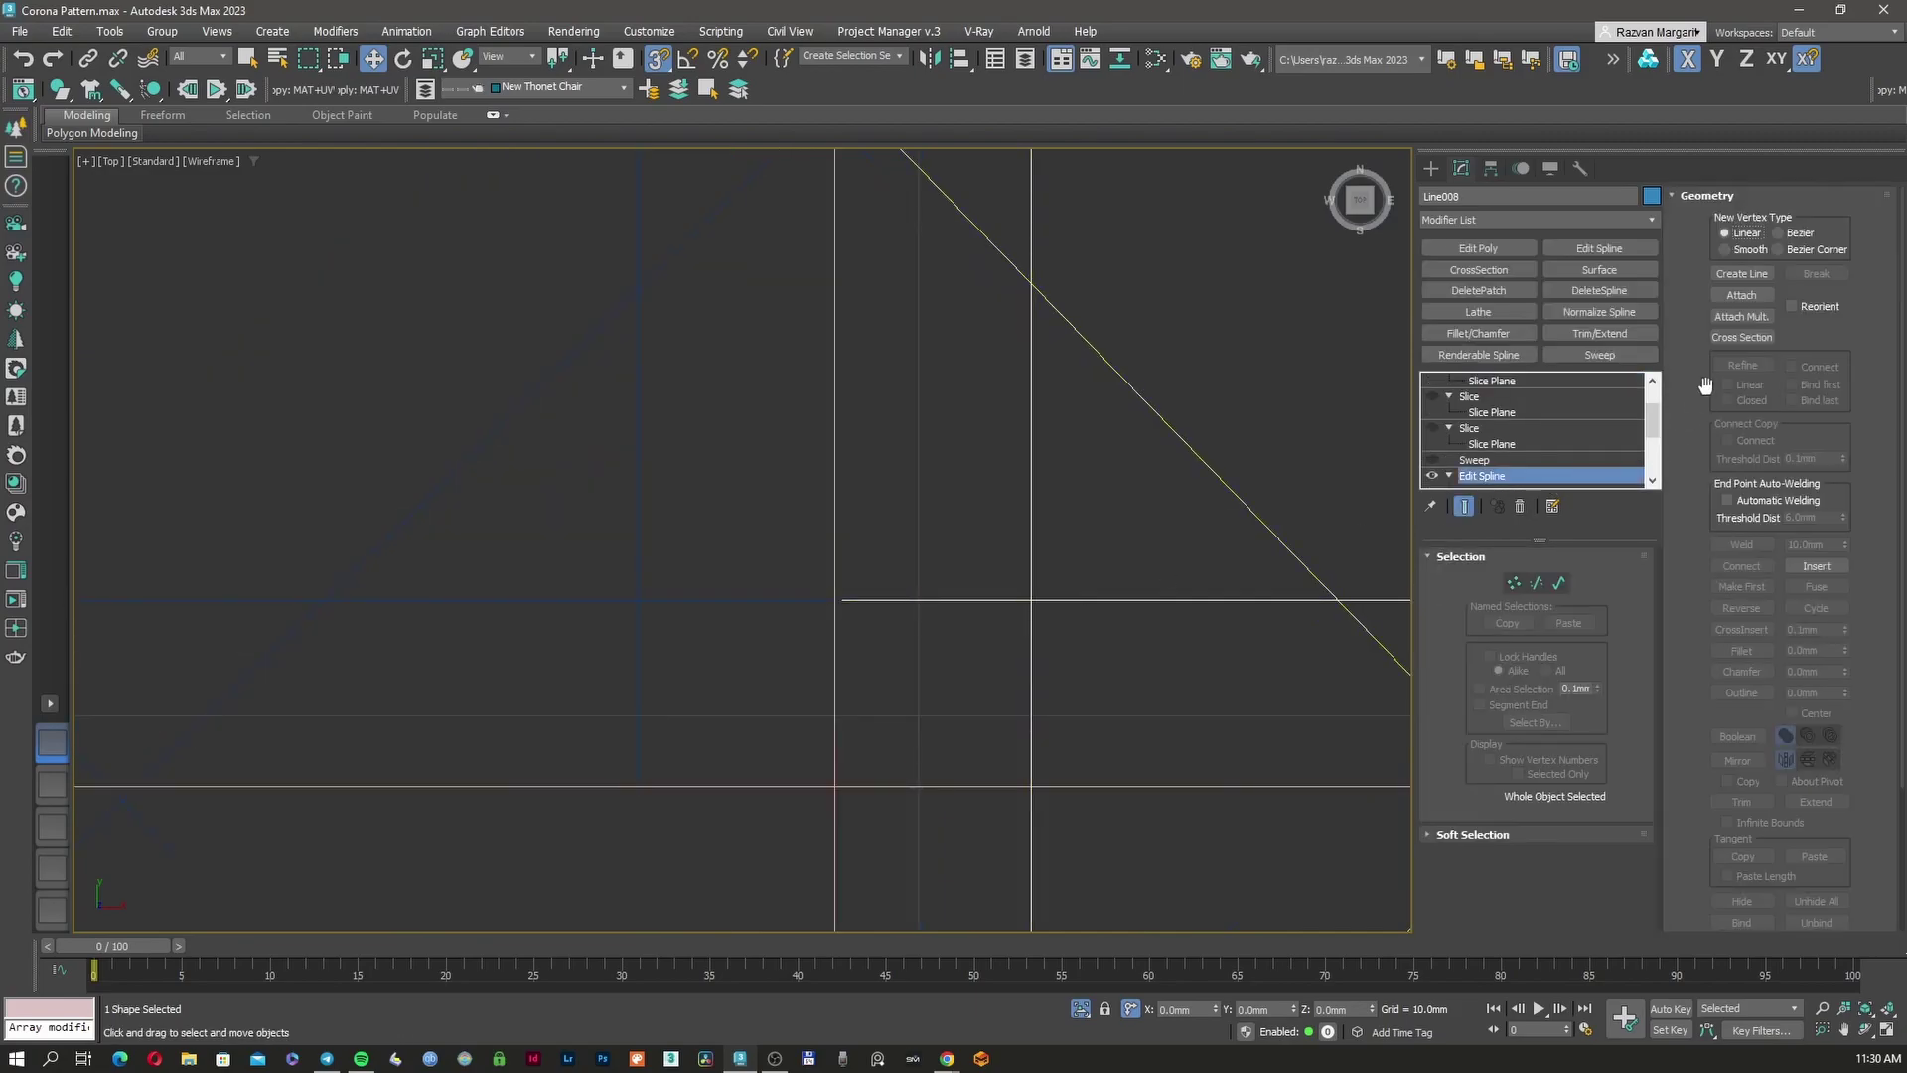
pyautogui.click(776, 597)
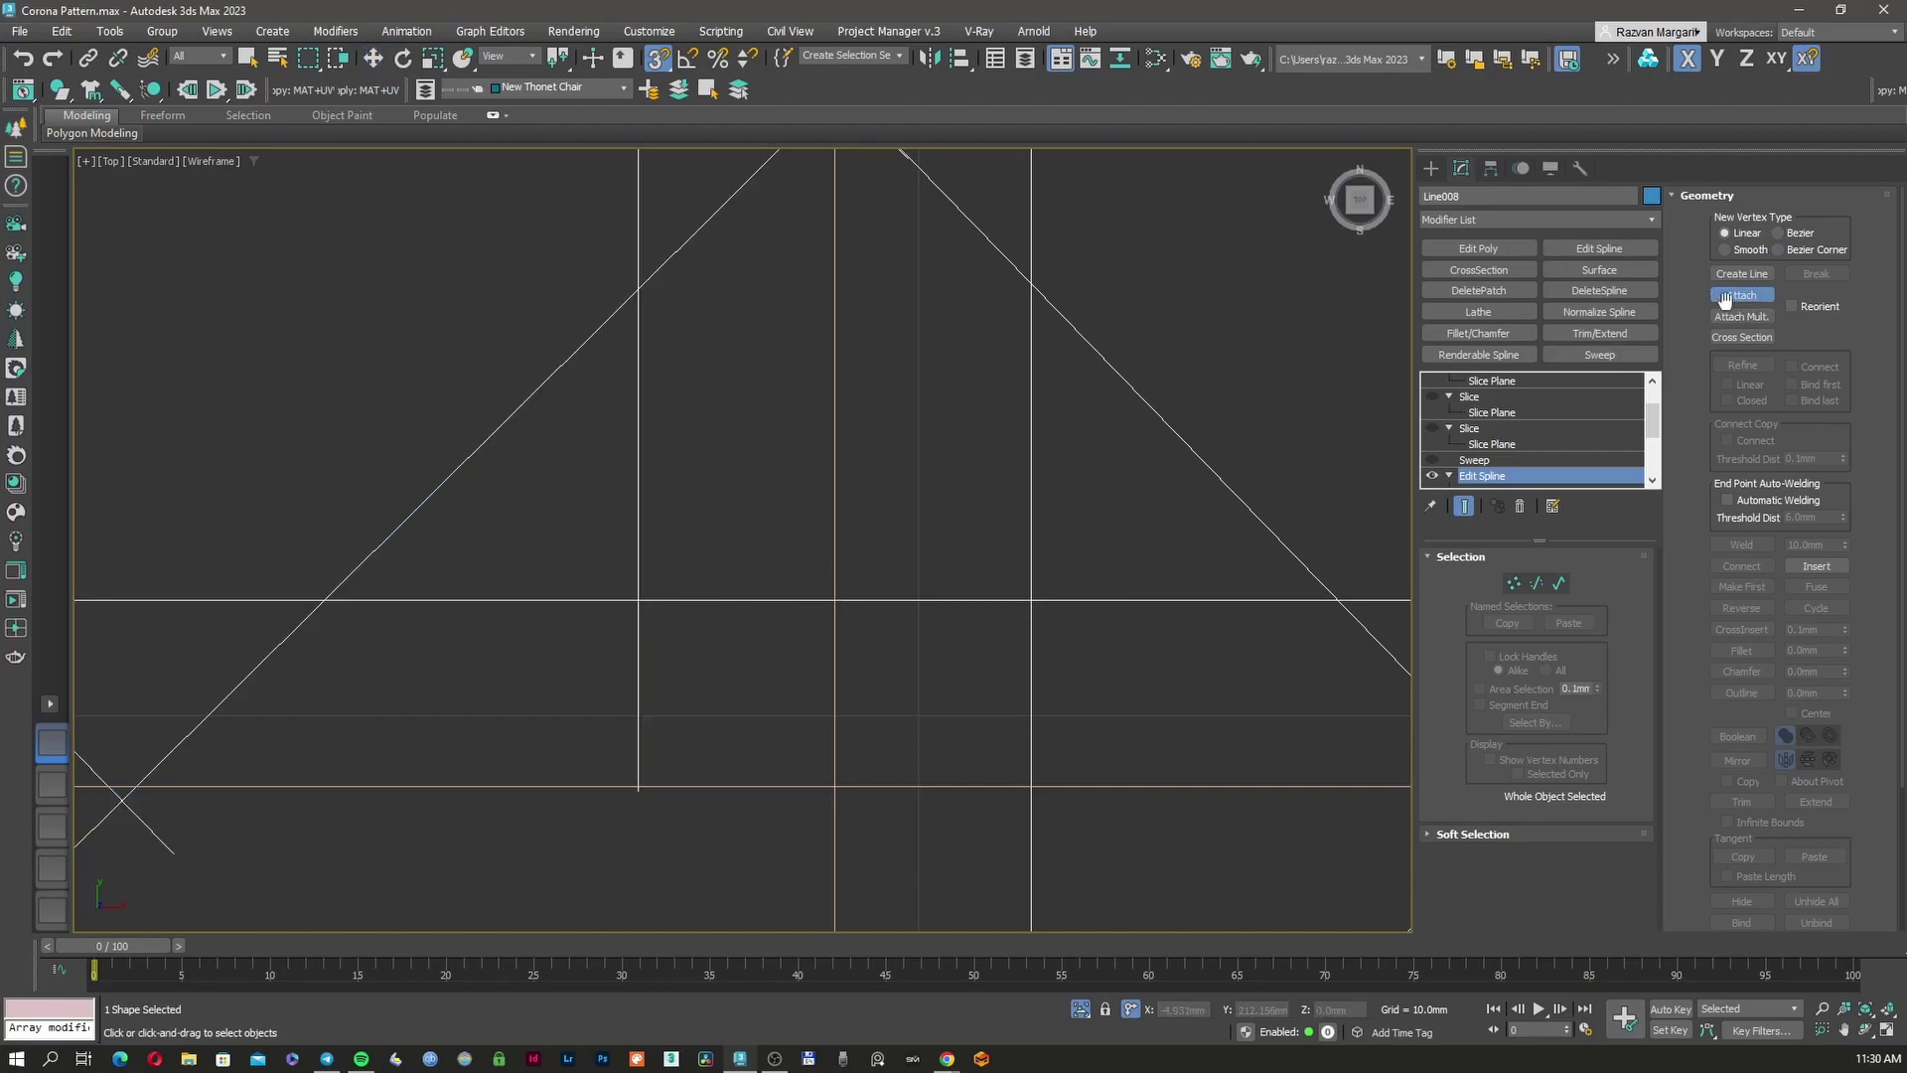
# Weld the two facing end vertices of the lower horizontal strand at the seam with the attached left splines
pyautogui.click(1513, 584)
pyautogui.moveTo(757, 564); pyautogui.dragTo(916, 617)
pyautogui.click(1745, 547)
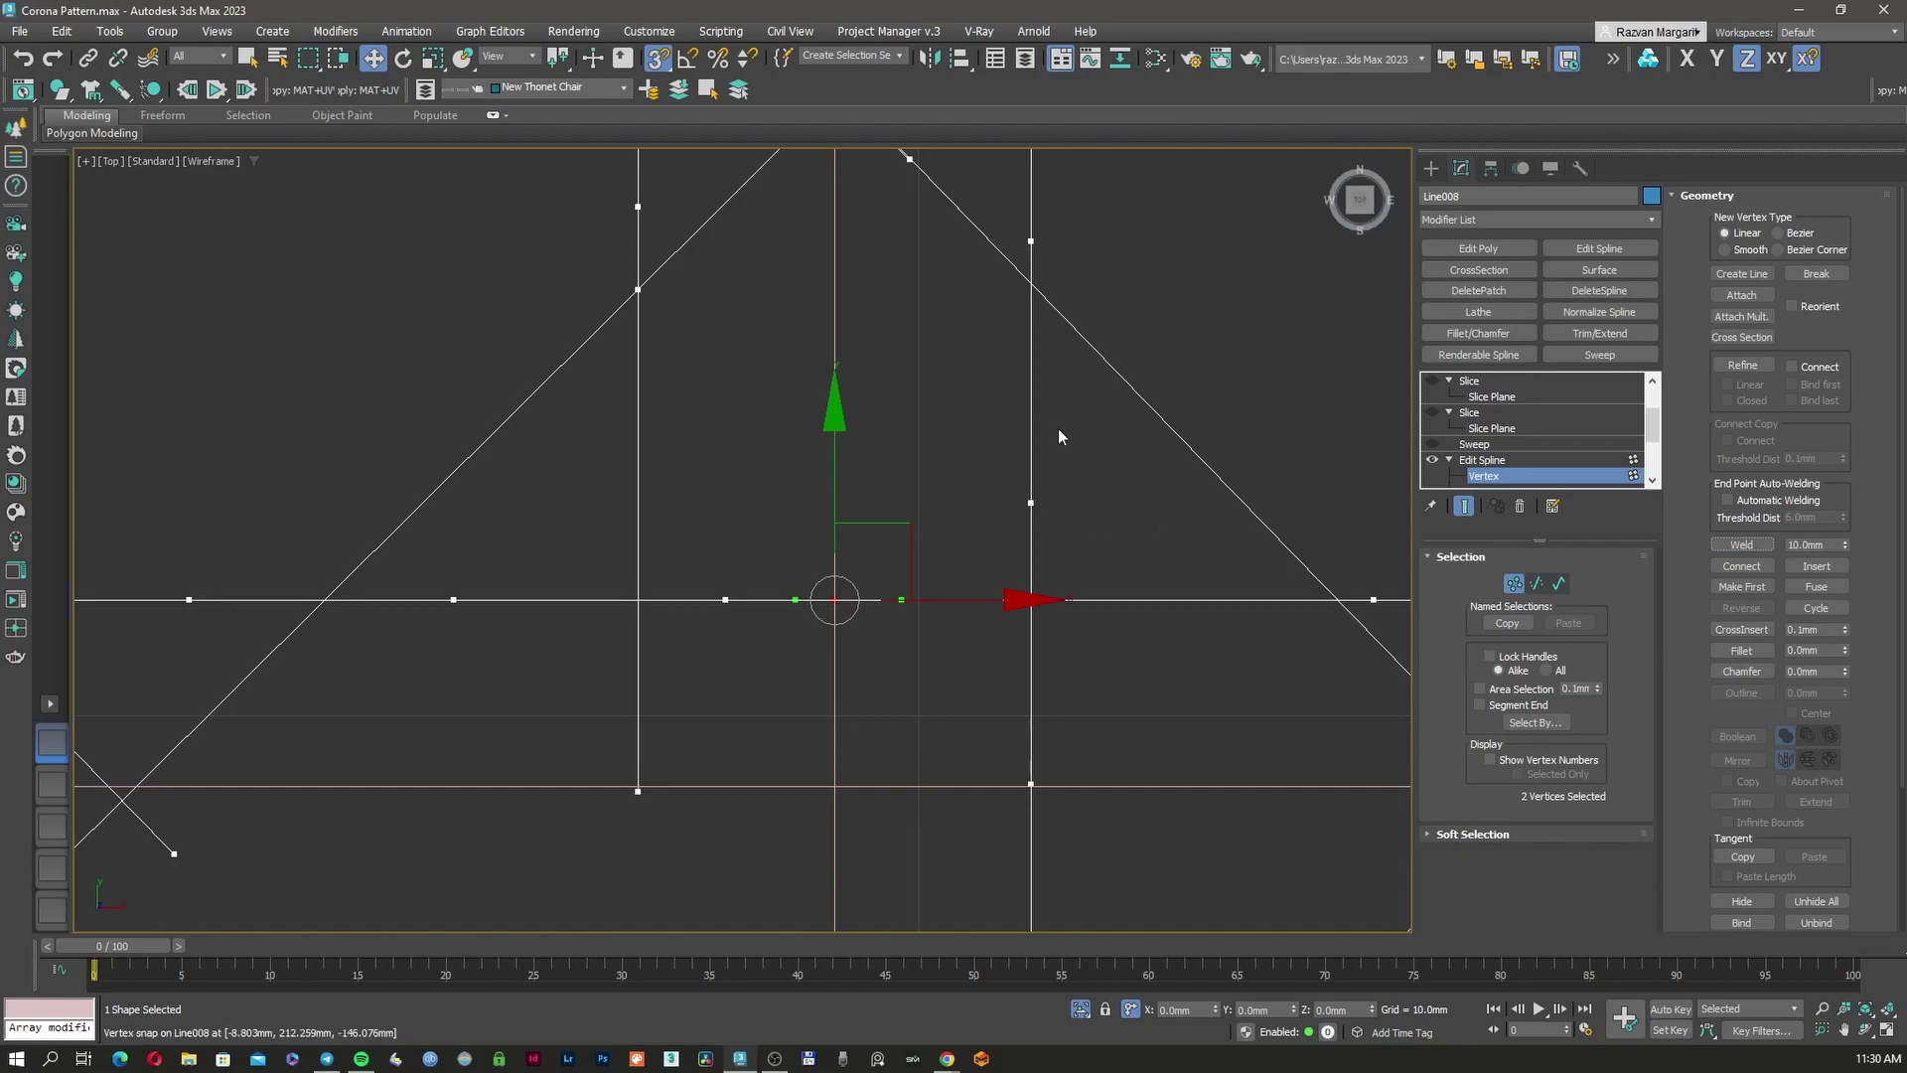
# Weld the overlapping end vertices of both crossing diagonal strands at the seam with the left splines
pyautogui.moveTo(1070, 497); pyautogui.dragTo(1051, 720, button='middle')
pyautogui.scroll(-1, 779, 318)
pyautogui.scroll(4, 788, 302)
pyautogui.moveTo(689, 426); pyautogui.dragTo(797, 505)
pyautogui.keyDown('ctrl'); pyautogui.moveTo(1050, 204); pyautogui.dragTo(955, 269); pyautogui.keyUp('ctrl')
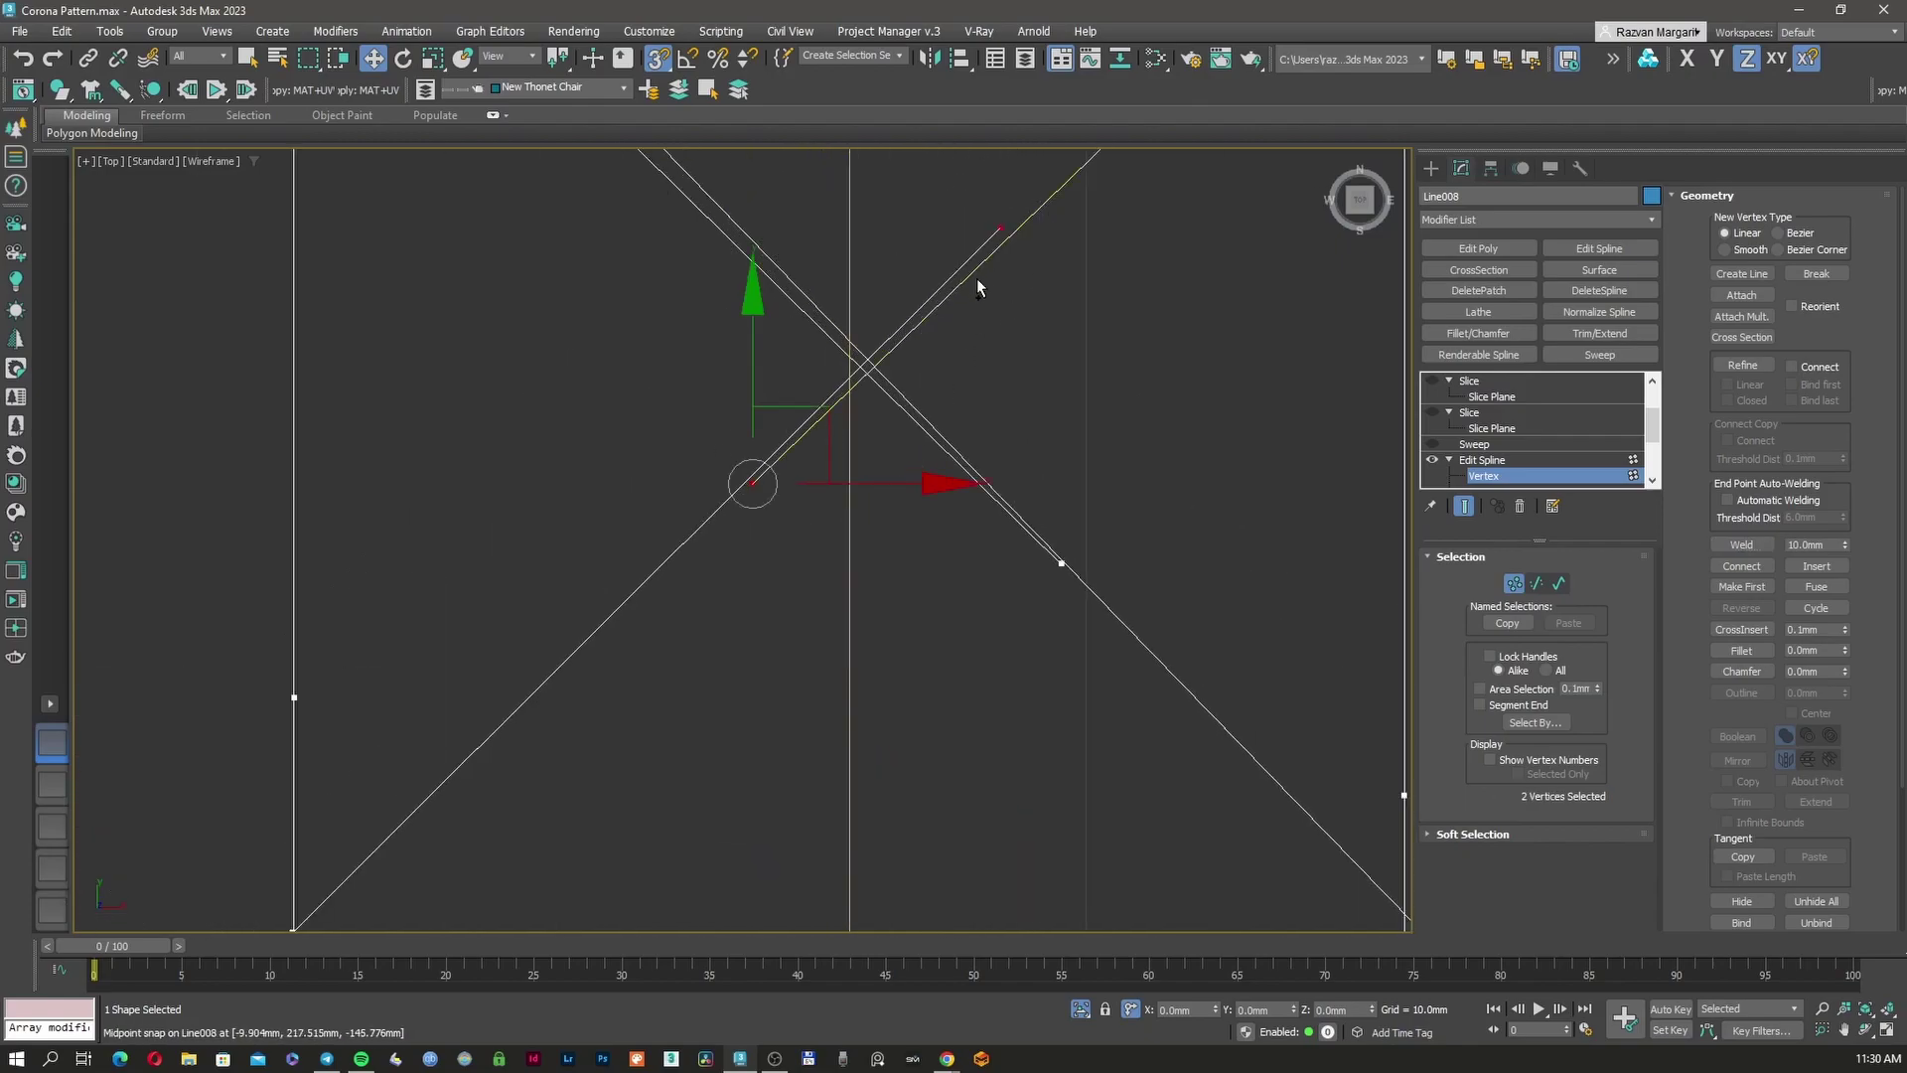
pyautogui.click(1744, 546)
pyautogui.moveTo(1158, 490); pyautogui.dragTo(1038, 586)
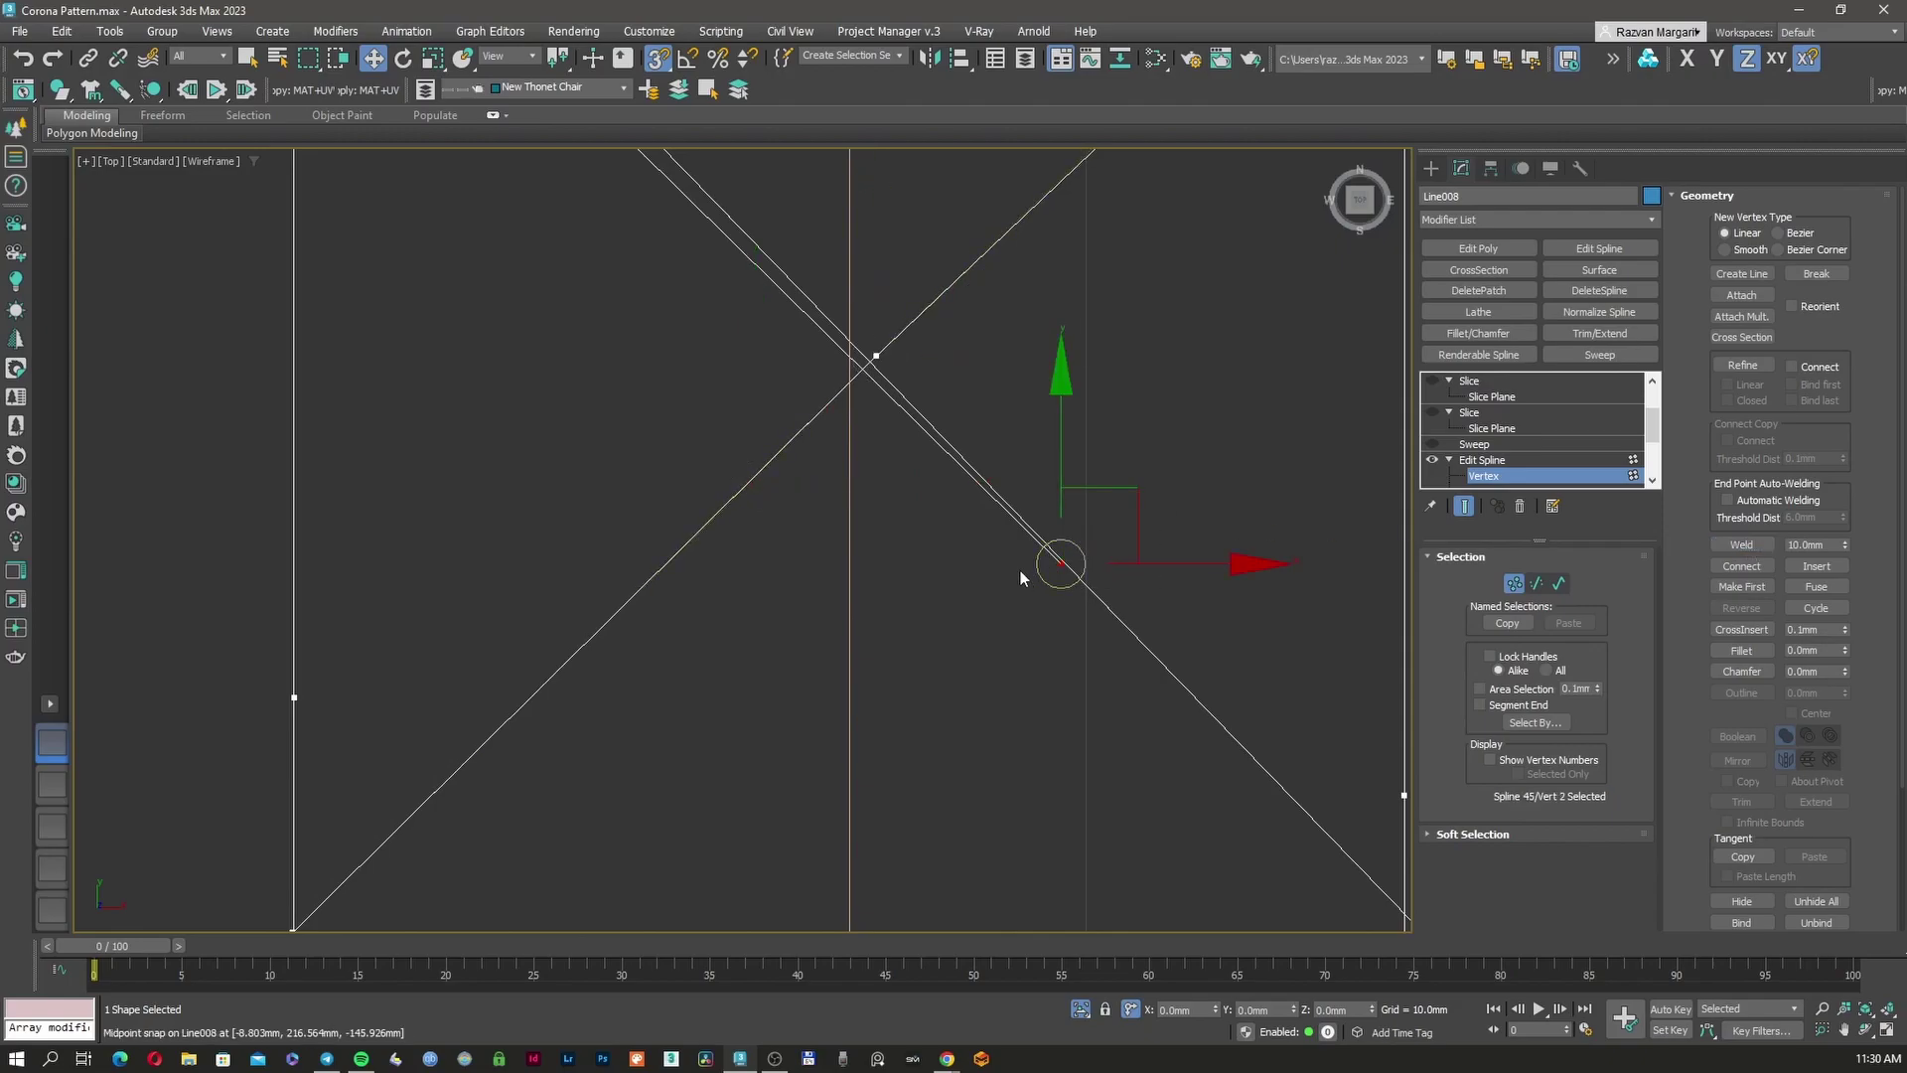
pyautogui.scroll(-2, 1022, 575)
pyautogui.click(748, 251)
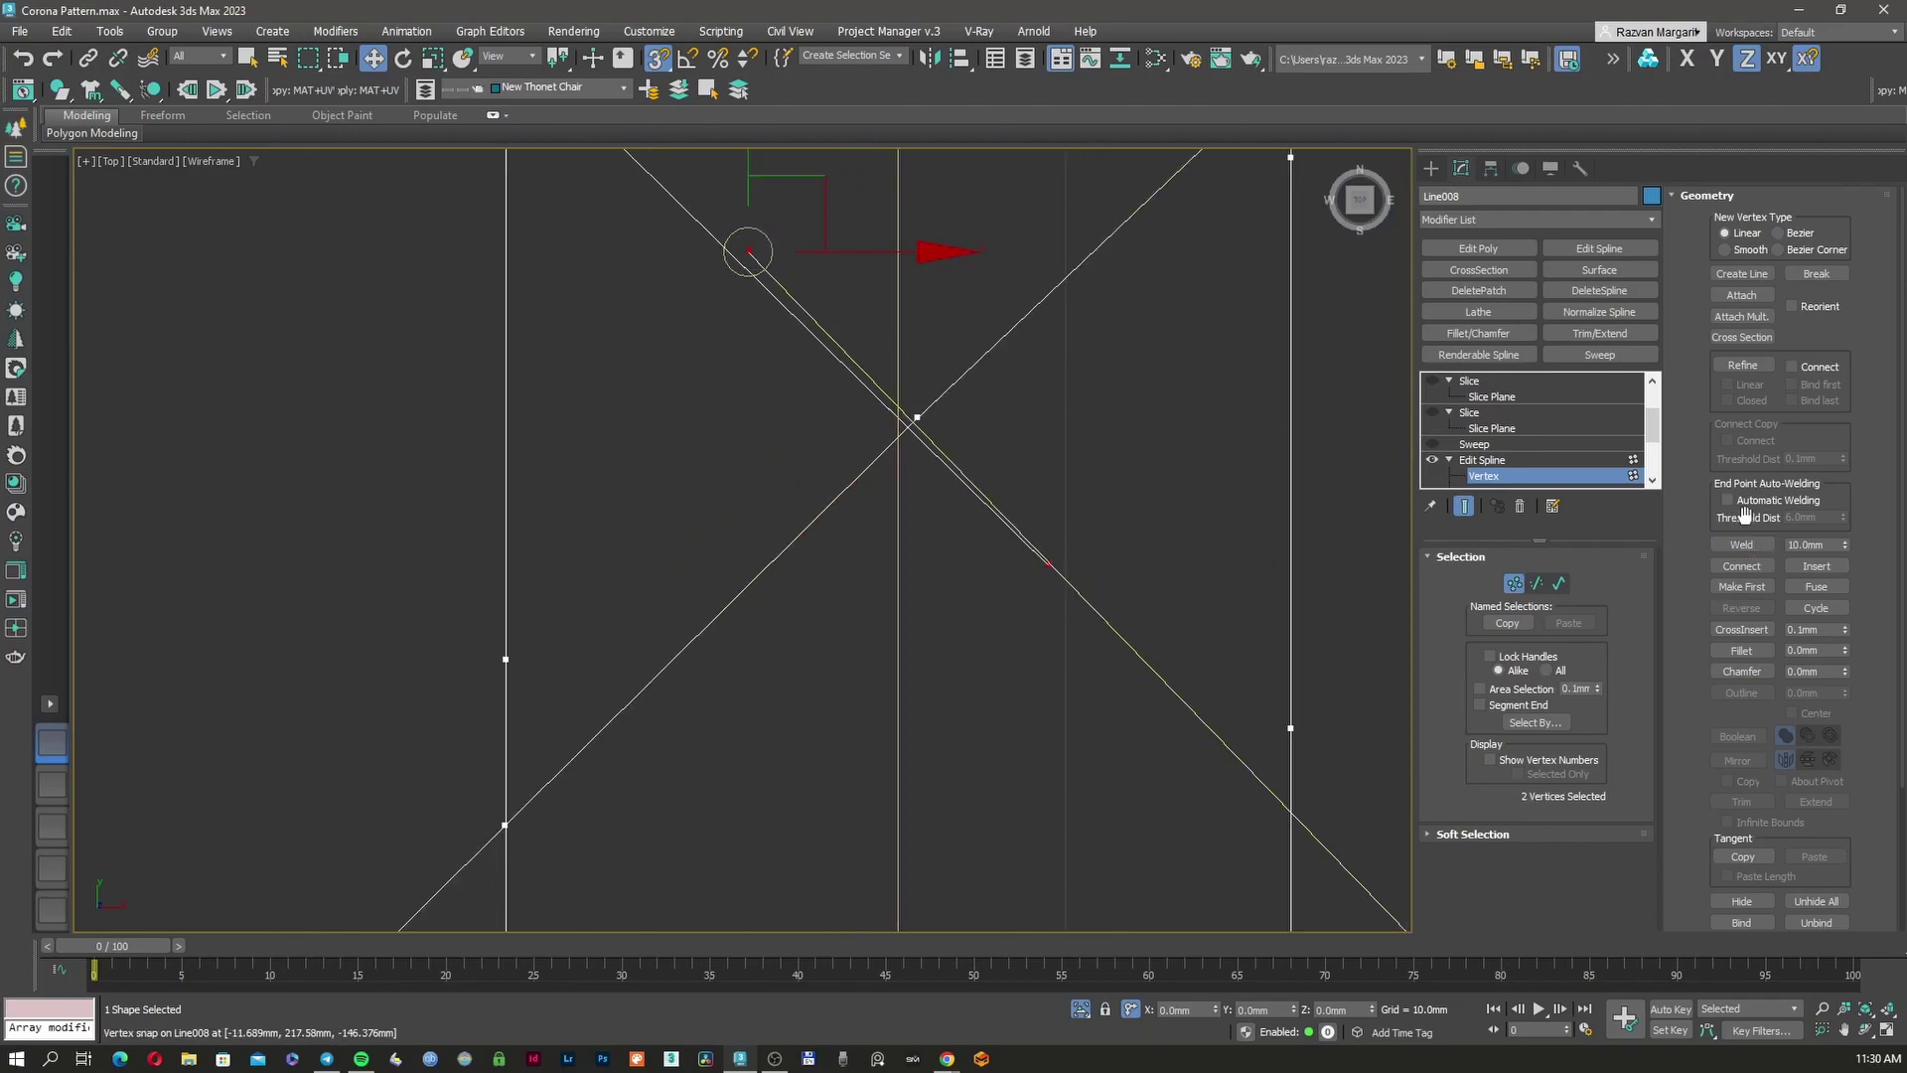
pyautogui.moveTo(748, 252); pyautogui.dragTo(932, 407)
# Weld the paired end vertices of the horizontal strands farther up the same seam
pyautogui.moveTo(932, 409); pyautogui.dragTo(889, 640, button='middle')
pyautogui.scroll(-3, 894, 604)
pyautogui.scroll(-1, 898, 415)
pyautogui.moveTo(906, 427); pyautogui.dragTo(905, 675, button='middle')
pyautogui.scroll(3, 866, 552)
pyautogui.moveTo(836, 499); pyautogui.dragTo(958, 564)
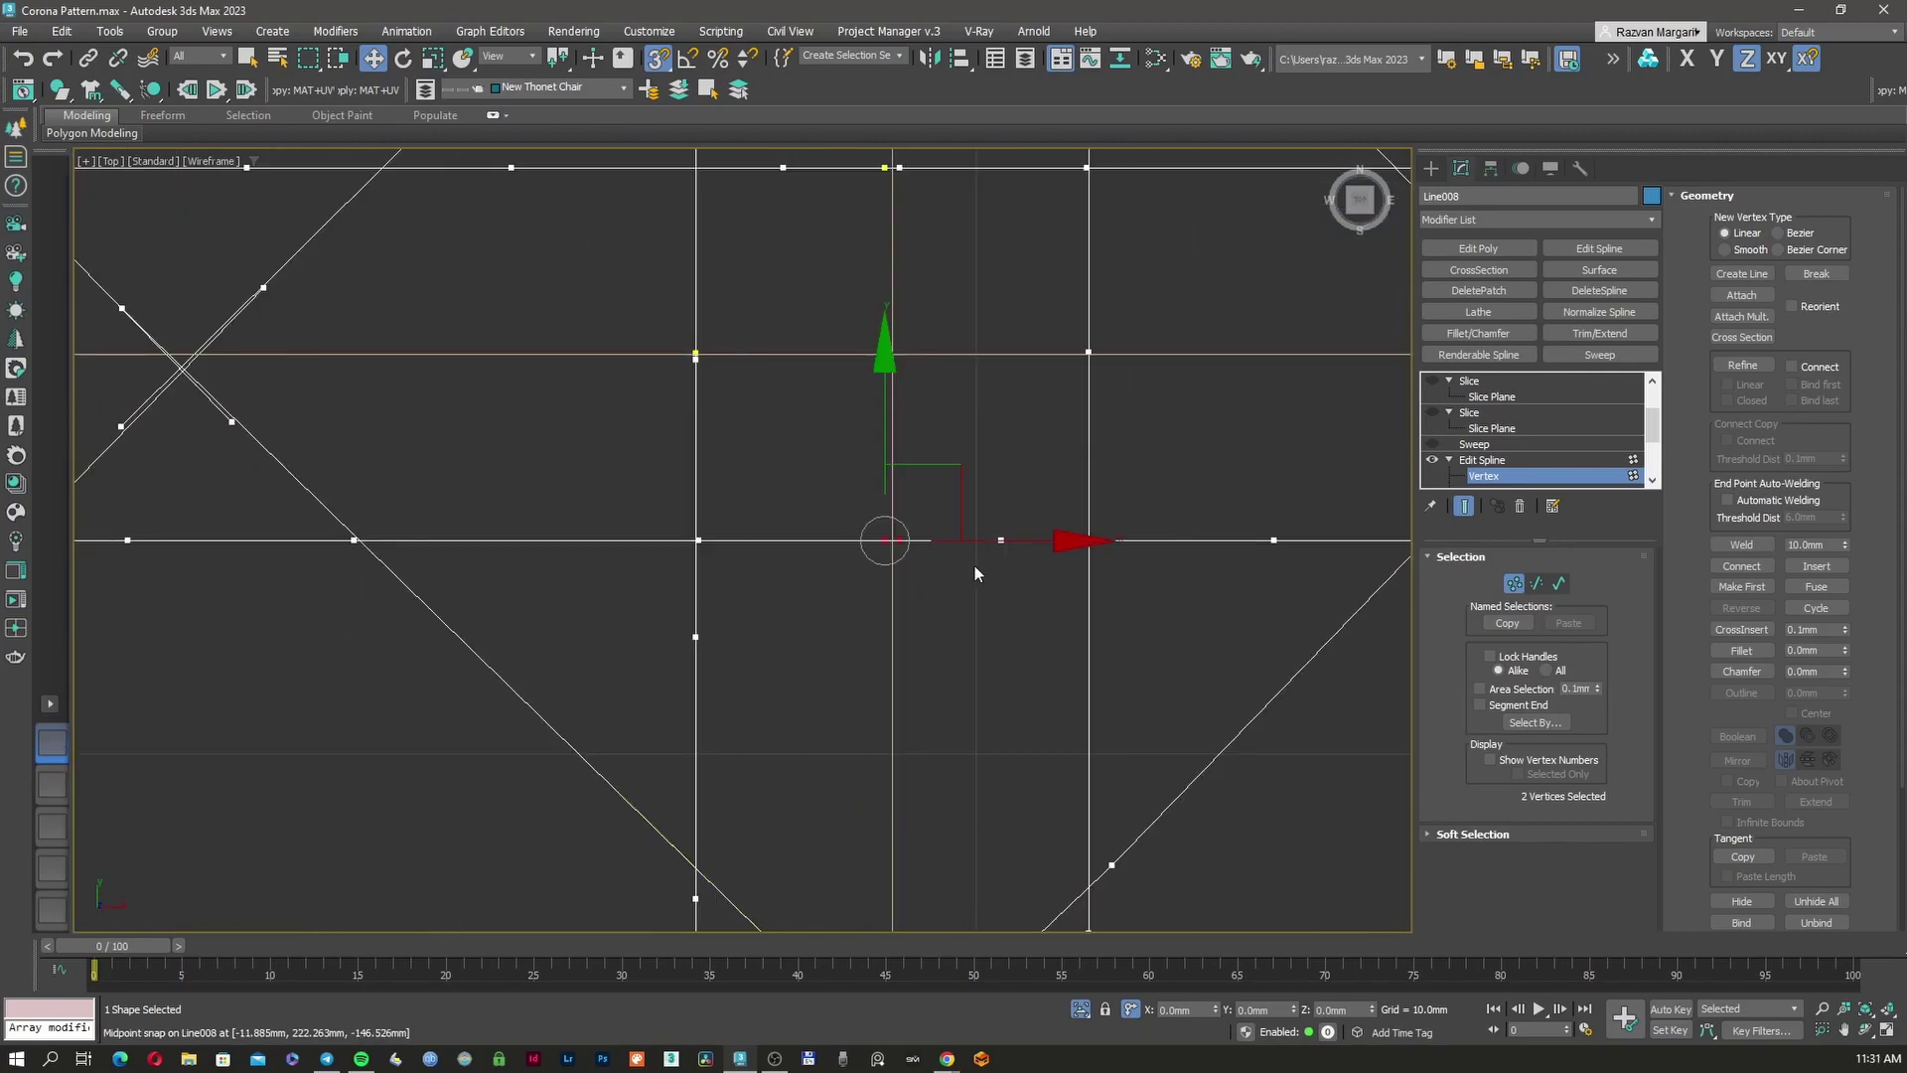
pyautogui.scroll(-5, 882, 721)
pyautogui.scroll(3, 884, 722)
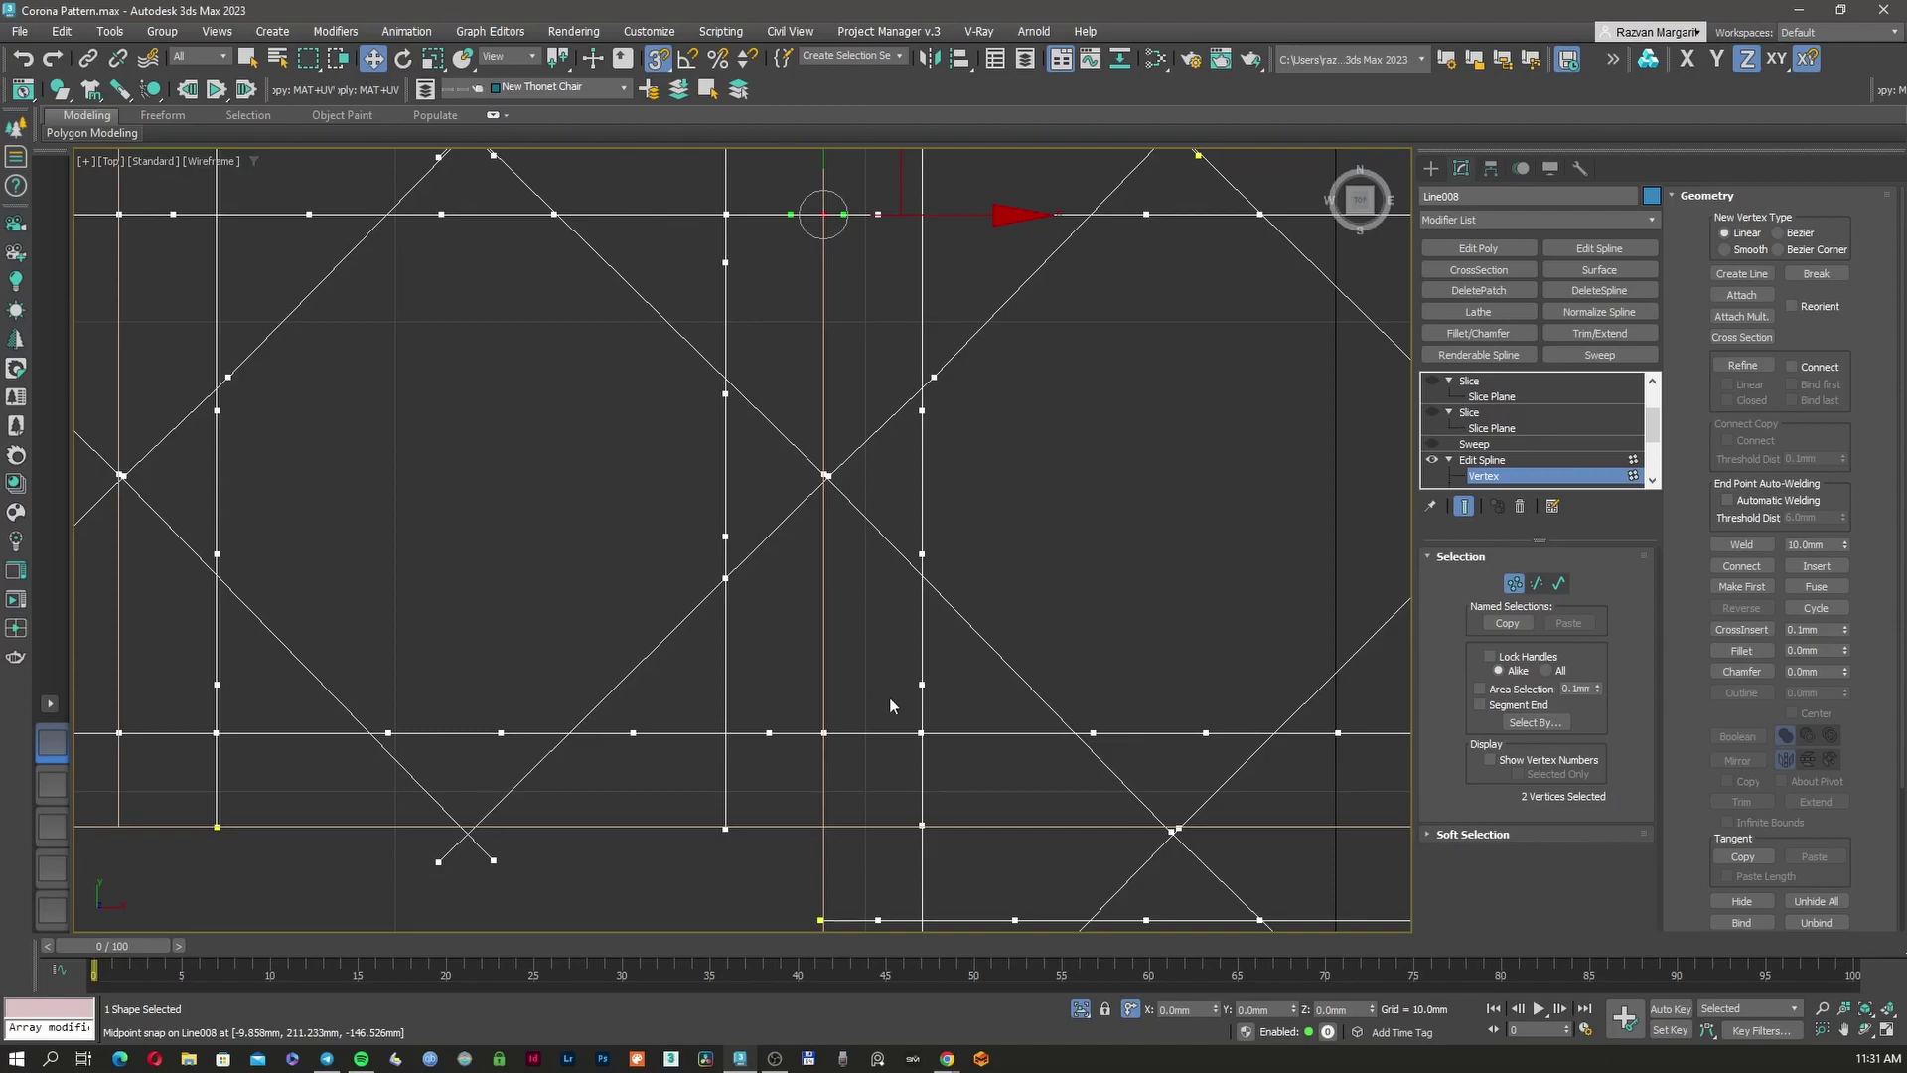
# Leave vertex editing, switch the tile's Sweep and Slice modifiers back on, and display the result shaded
pyautogui.click(1443, 477)
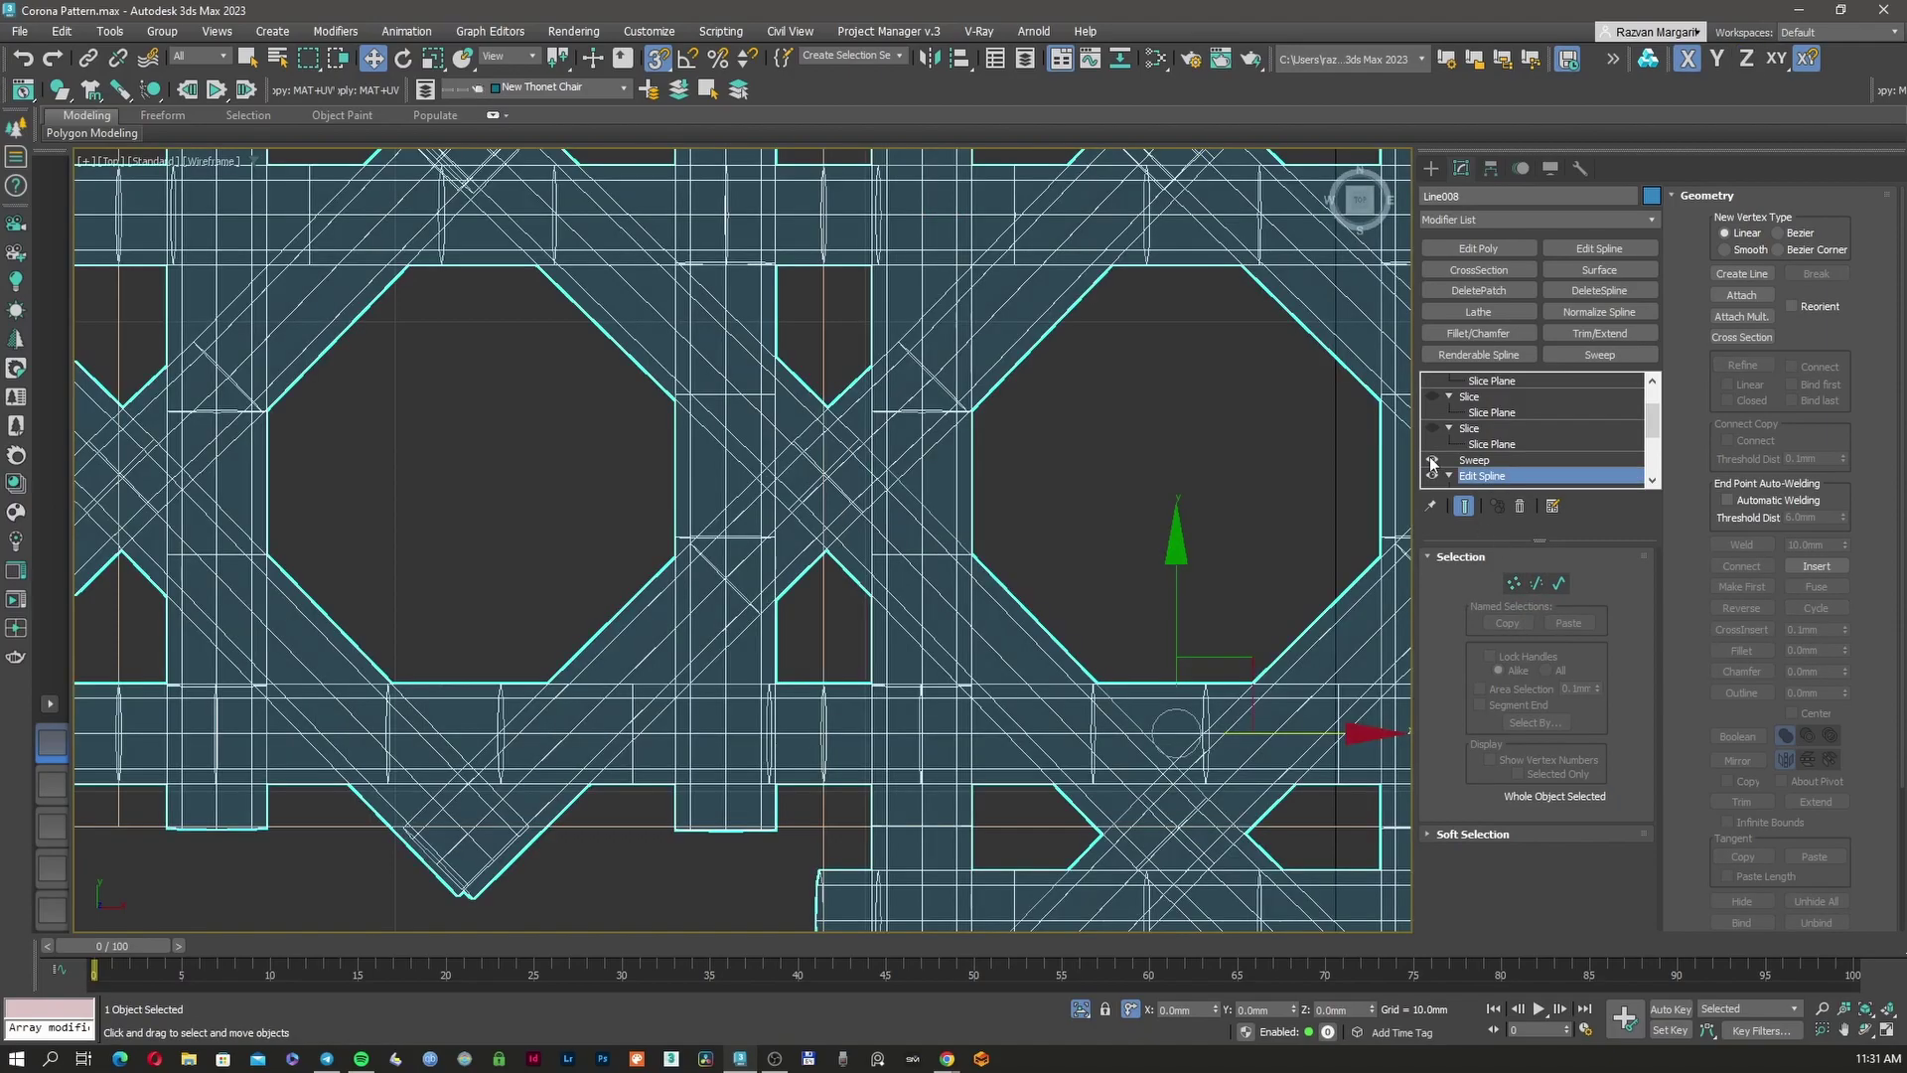
pyautogui.press('F3')
pyautogui.press('F3')
pyautogui.scroll(2, 967, 549)
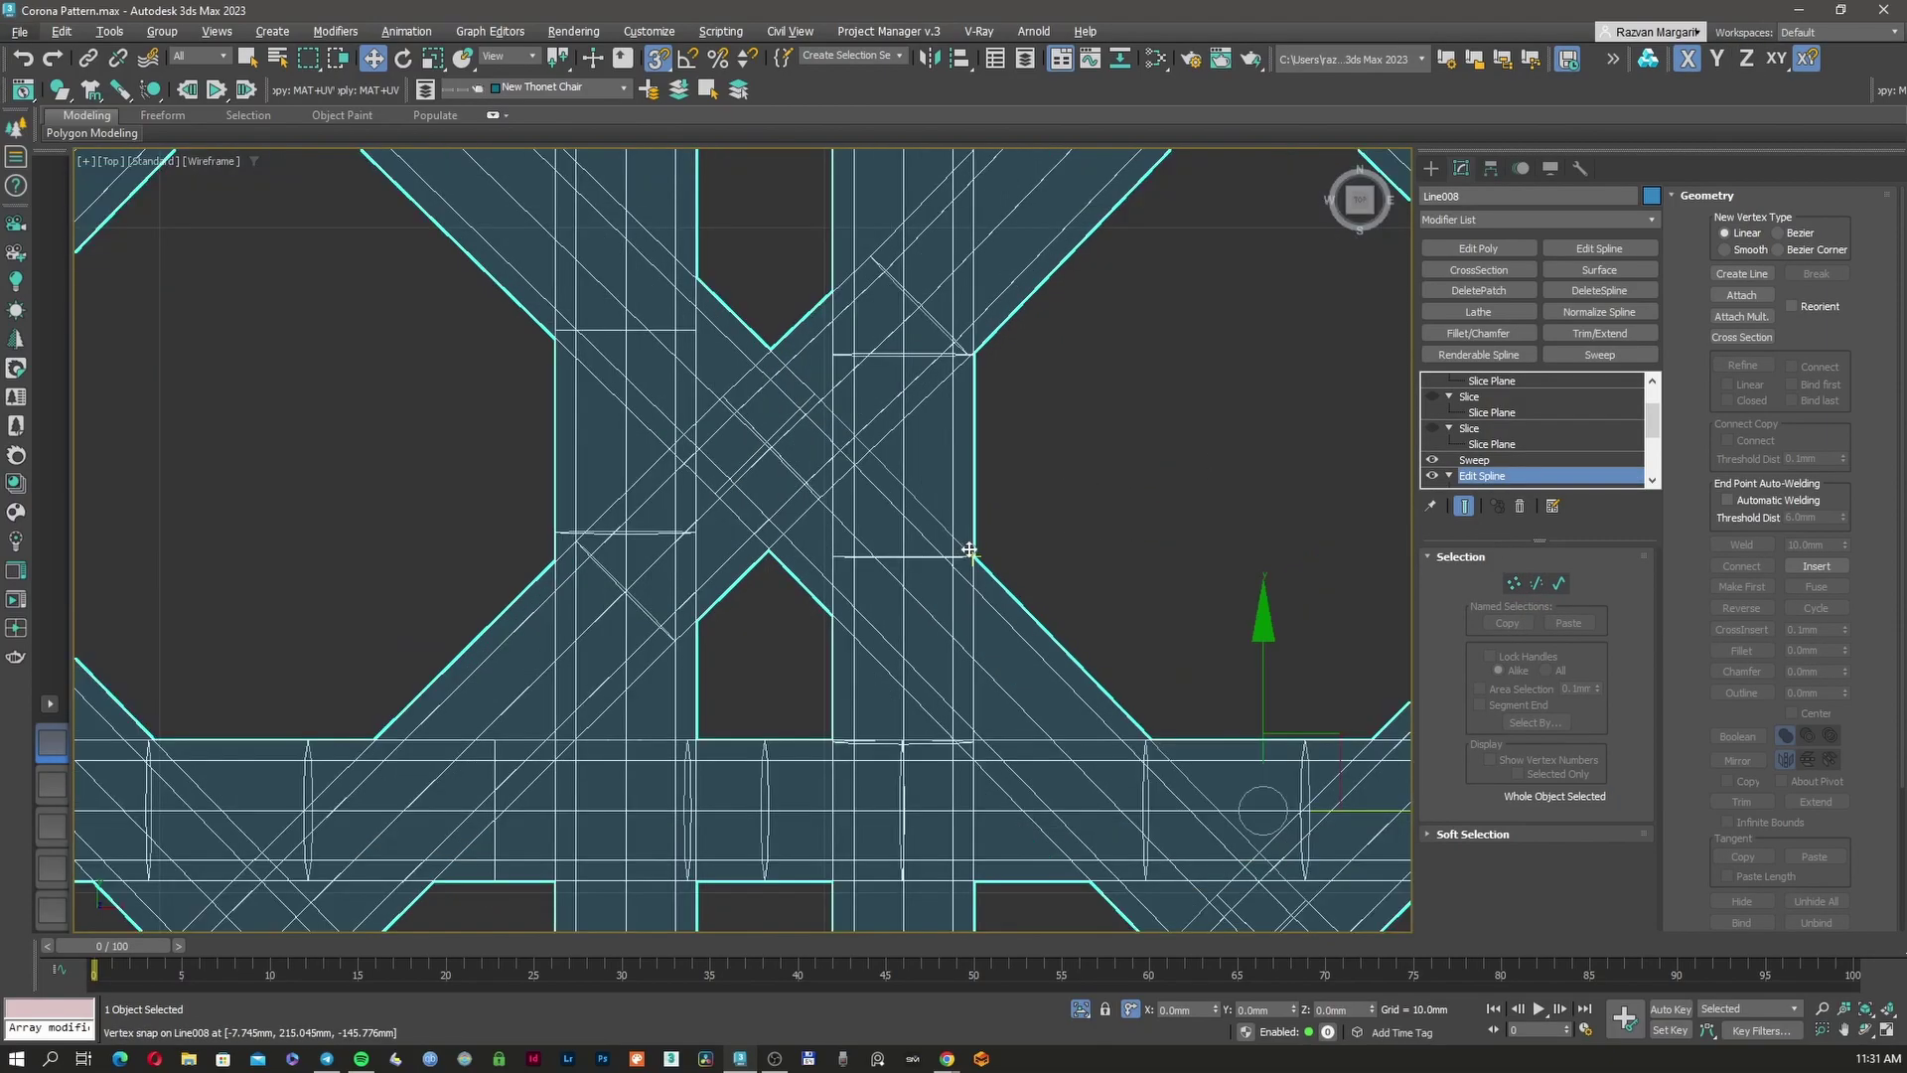
pyautogui.press('F3')
pyautogui.moveTo(1010, 541)
pyautogui.keyDown('alt'); pyautogui.mouseDown(button='middle')
pyautogui.moveTo(1039, 545)
pyautogui.moveTo(1060, 507)
pyautogui.moveTo(1167, 557)
pyautogui.moveTo(1061, 571)
pyautogui.mouseUp(button='middle'); pyautogui.keyUp('alt')
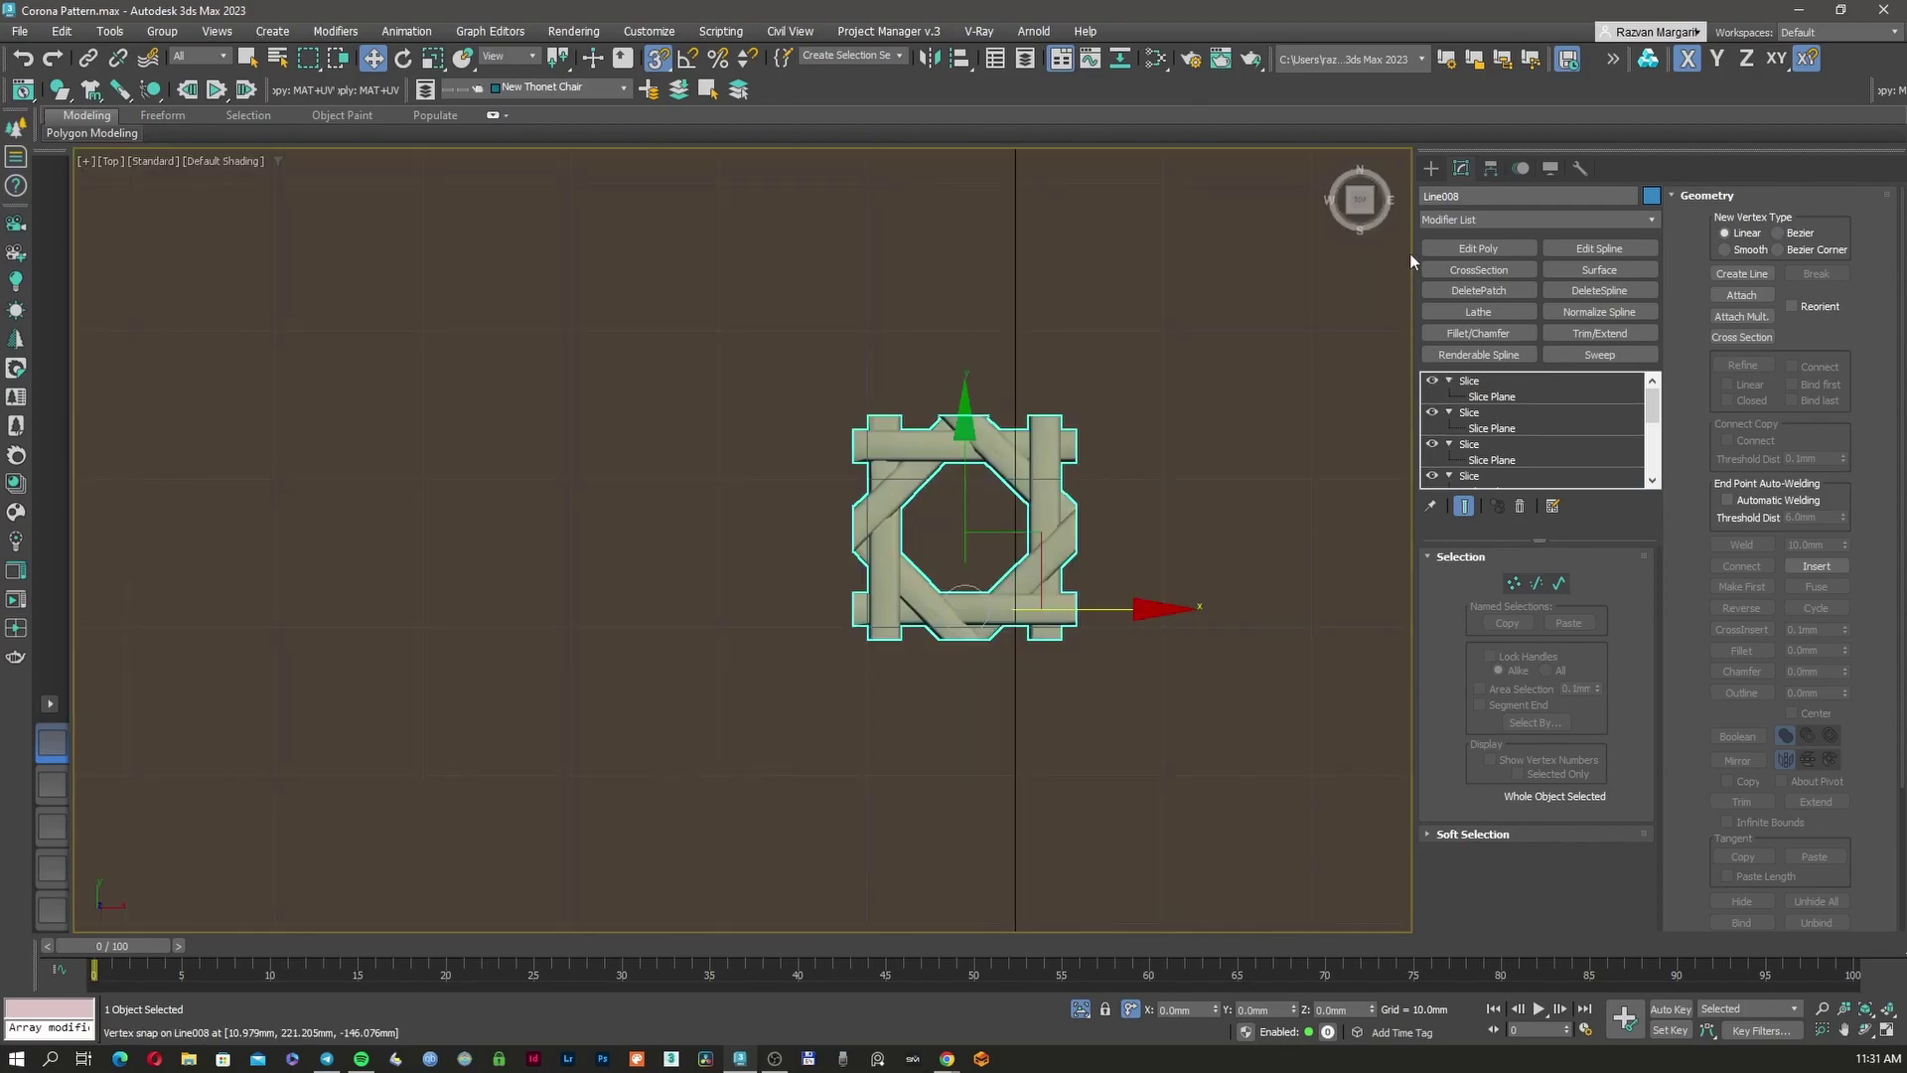
# Deselect the cane tile, unhide all objects and switch to the layout with two side-by-side viewports
pyautogui.click(1430, 168)
pyautogui.click(1165, 510)
pyautogui.rightClick(1167, 509)
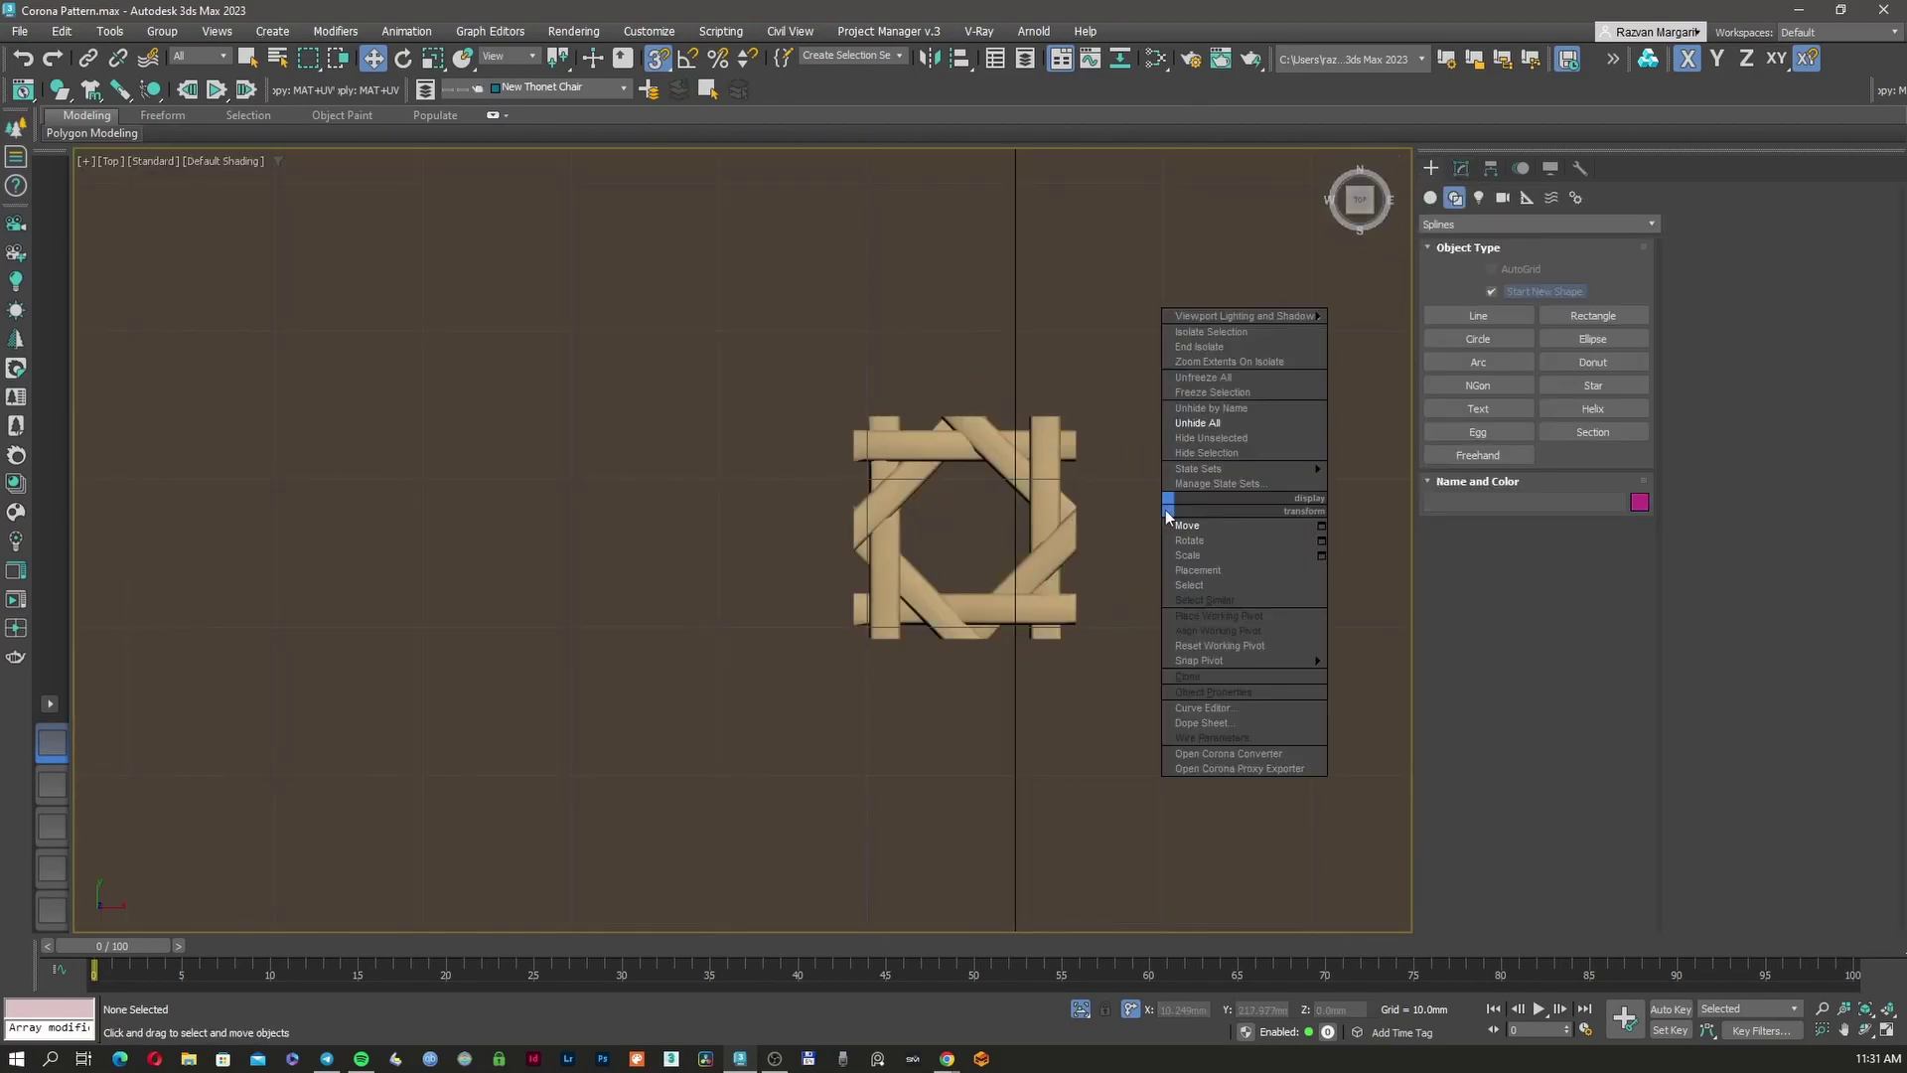
pyautogui.click(1213, 423)
pyautogui.click(50, 704)
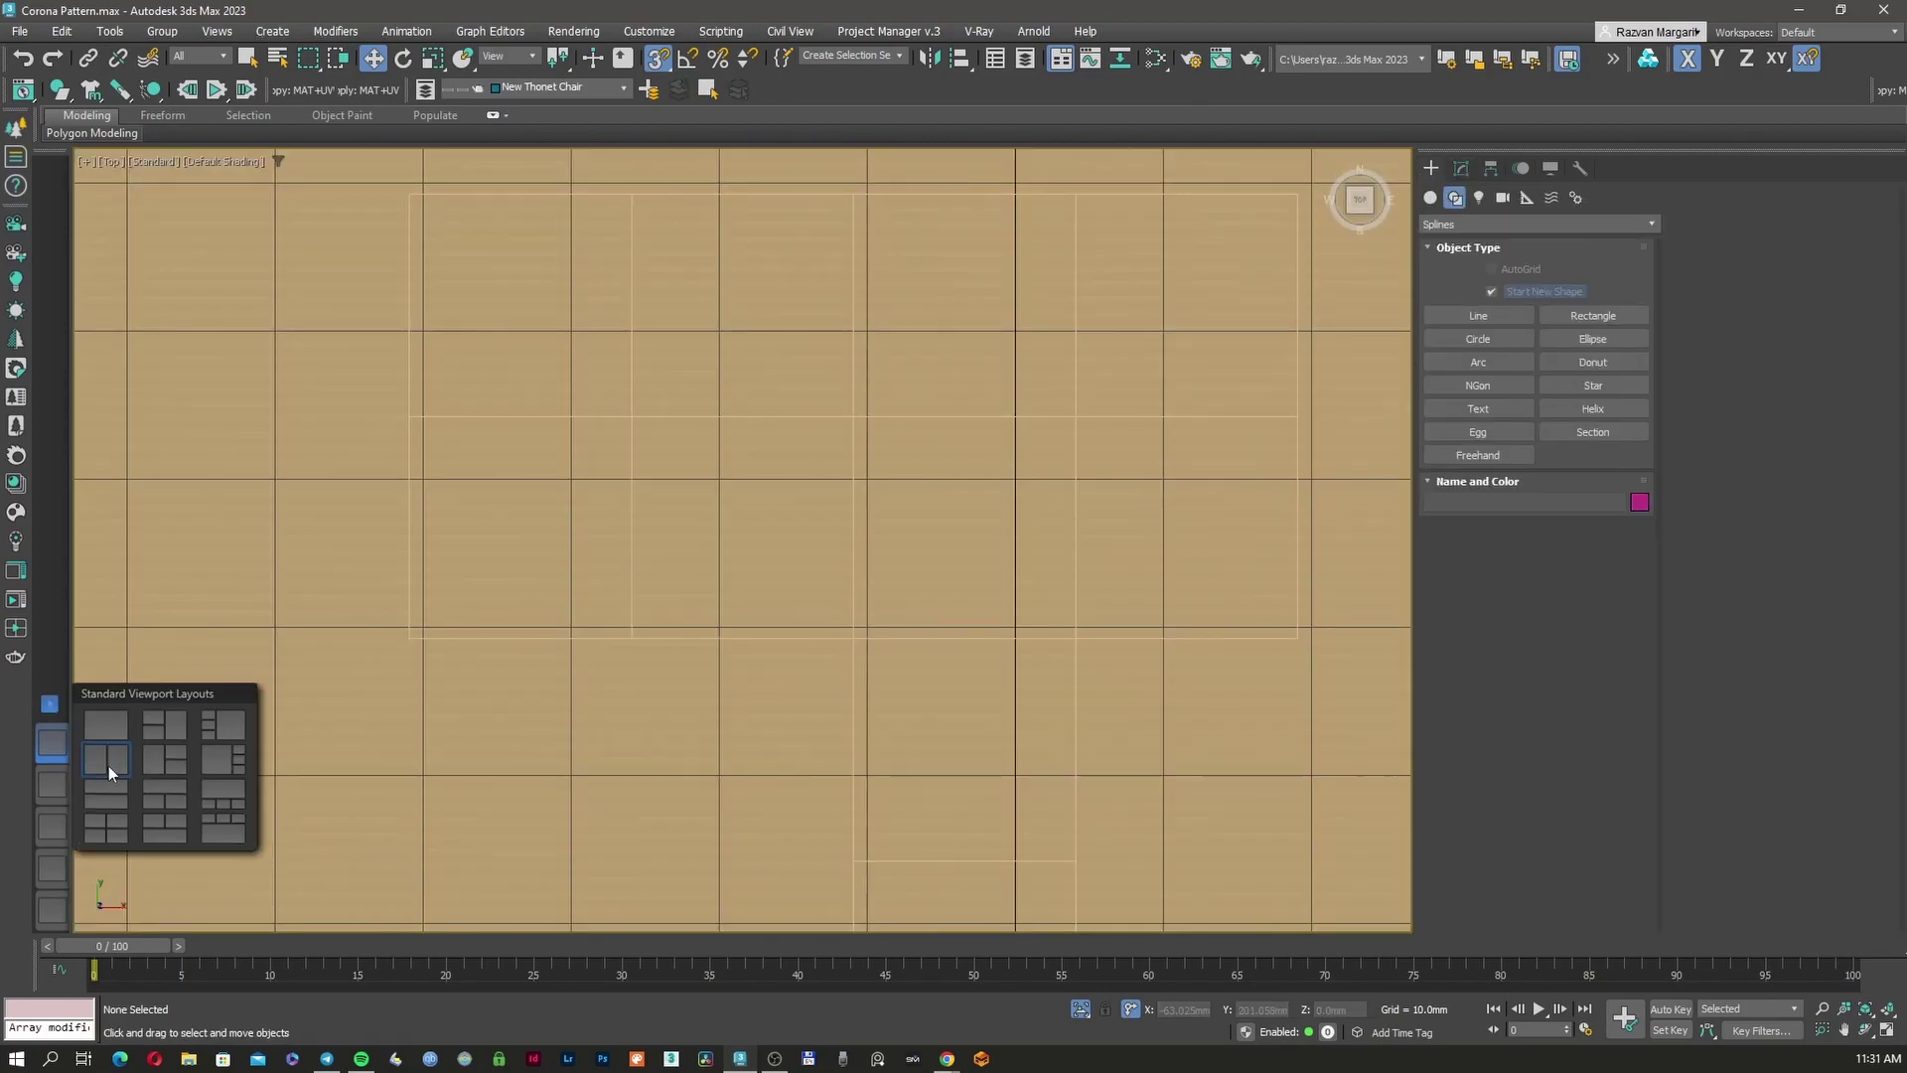
pyautogui.click(110, 765)
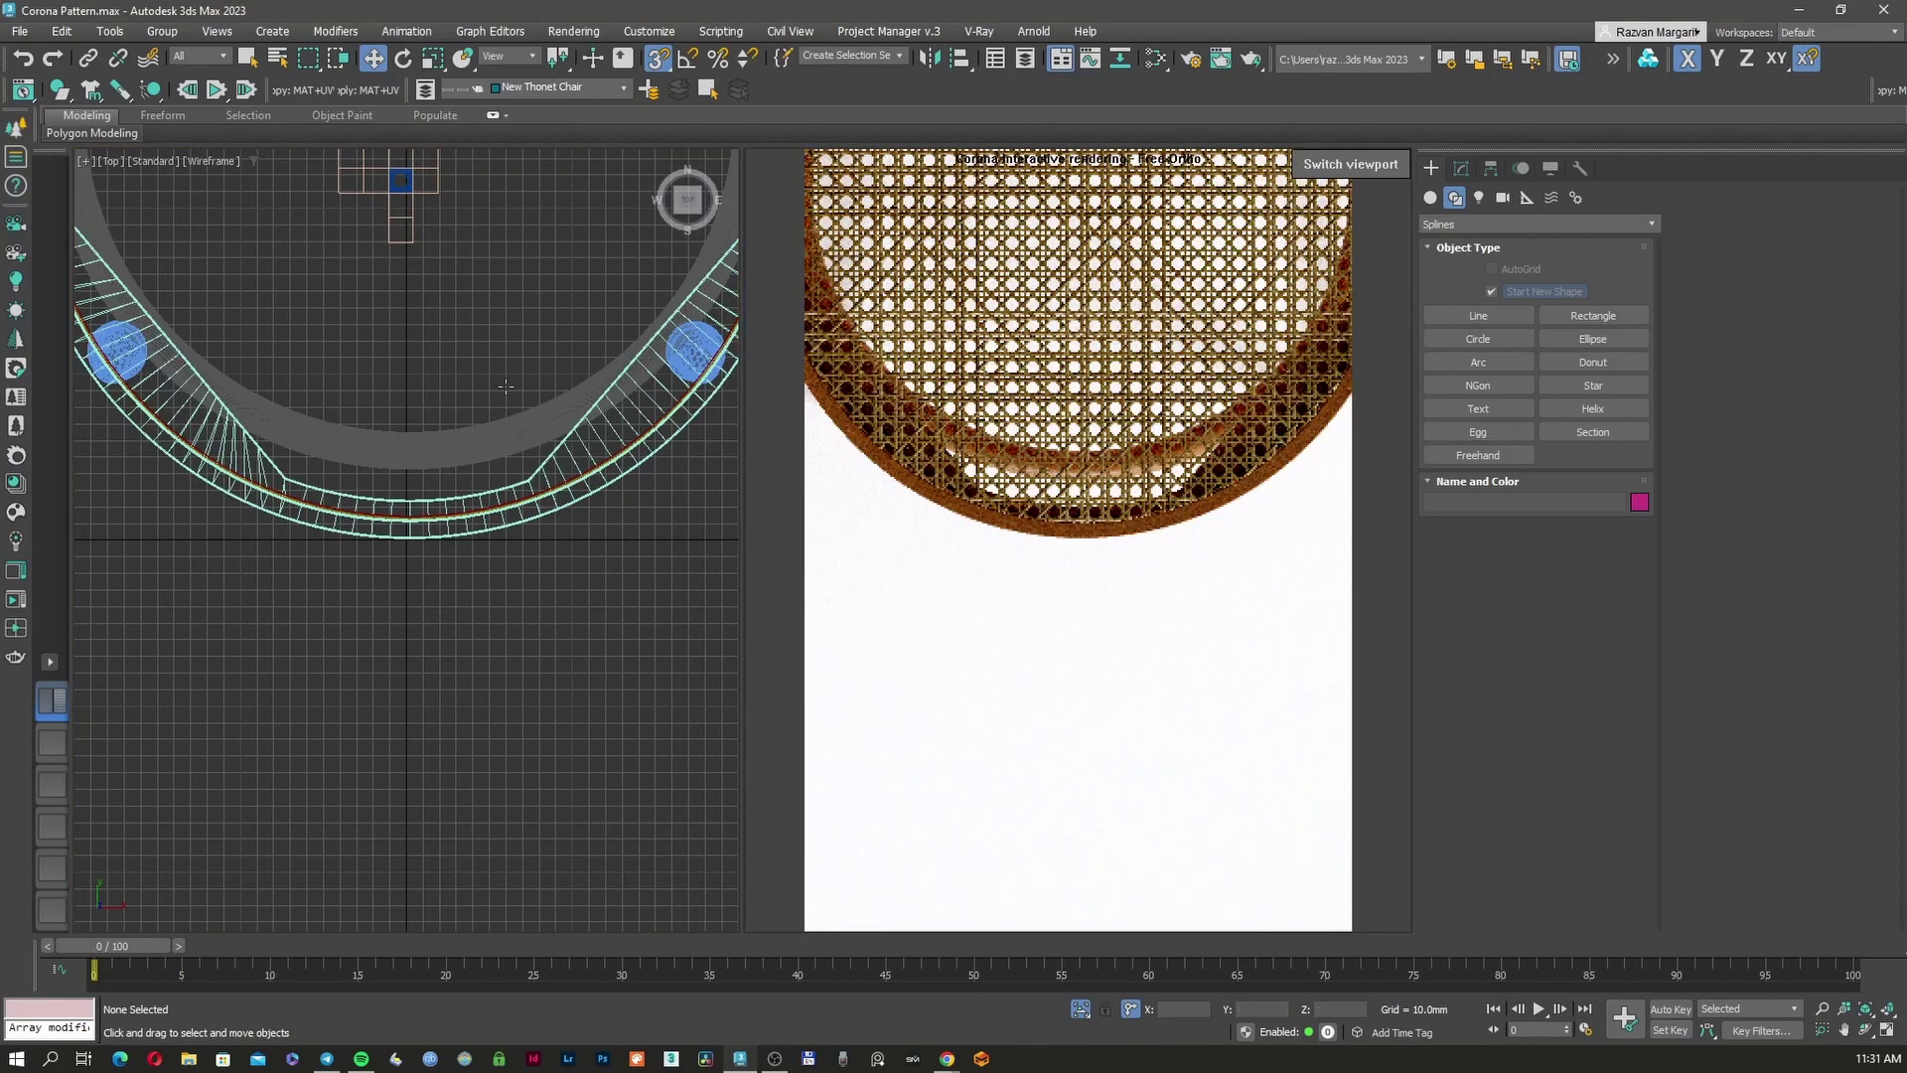
# Examine the woven cane on the seat in the interactive render, from above and at an angle
pyautogui.moveTo(512, 428); pyautogui.dragTo(529, 655, button='middle')
pyautogui.scroll(10, 487, 560)
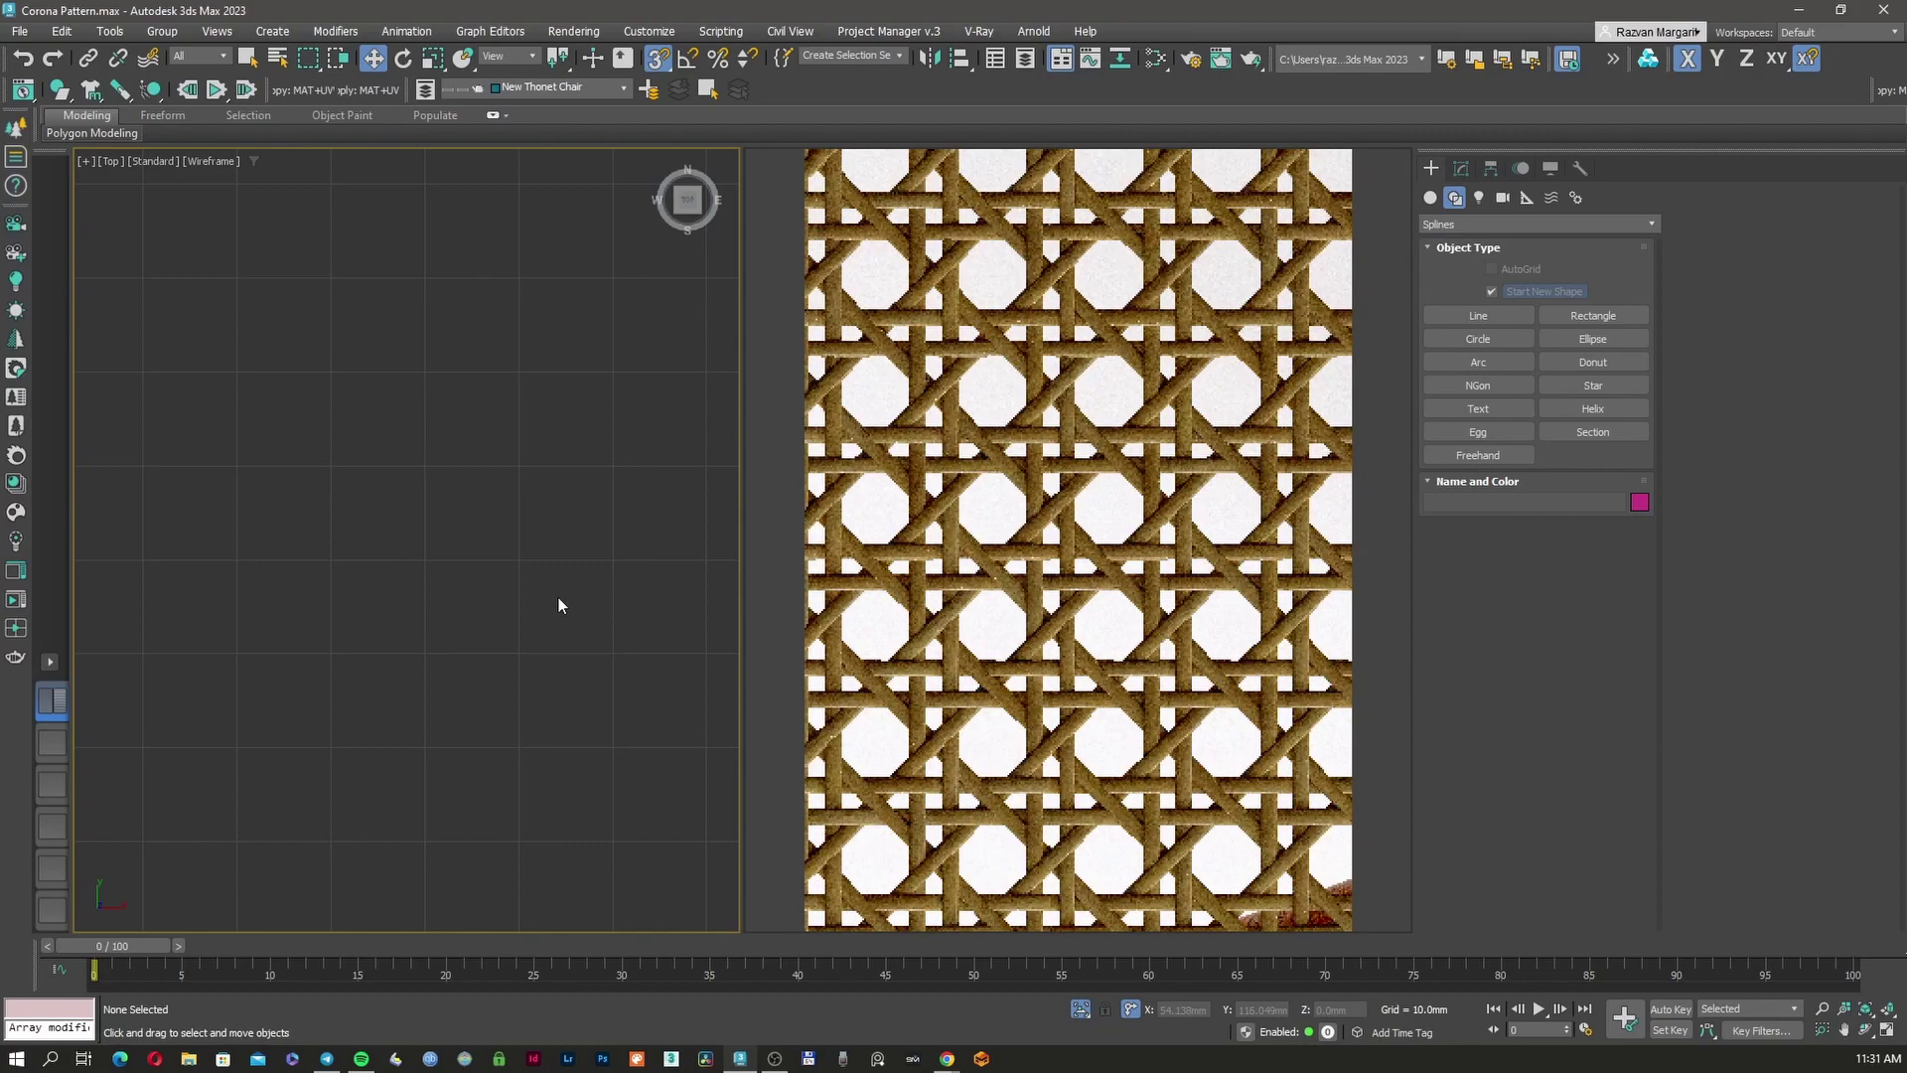
pyautogui.scroll(4, 524, 576)
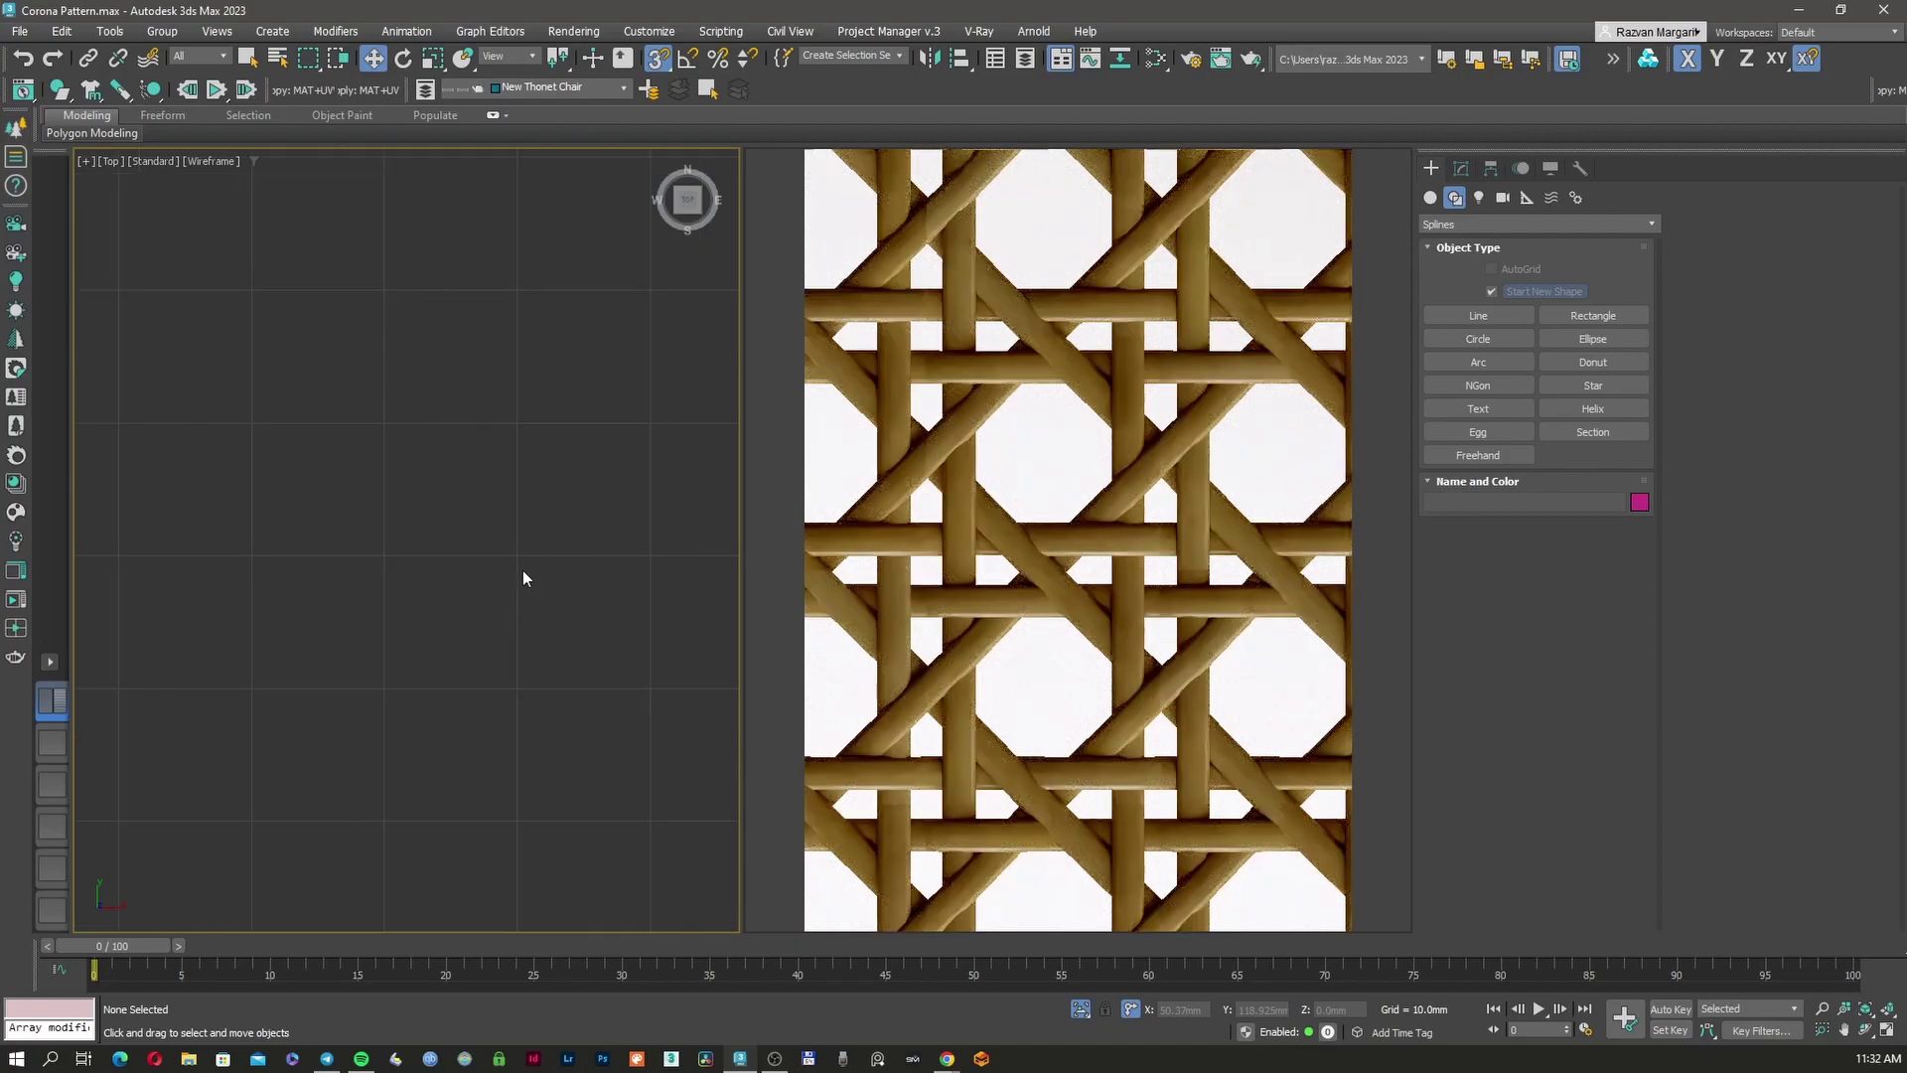
pyautogui.scroll(-2, 523, 578)
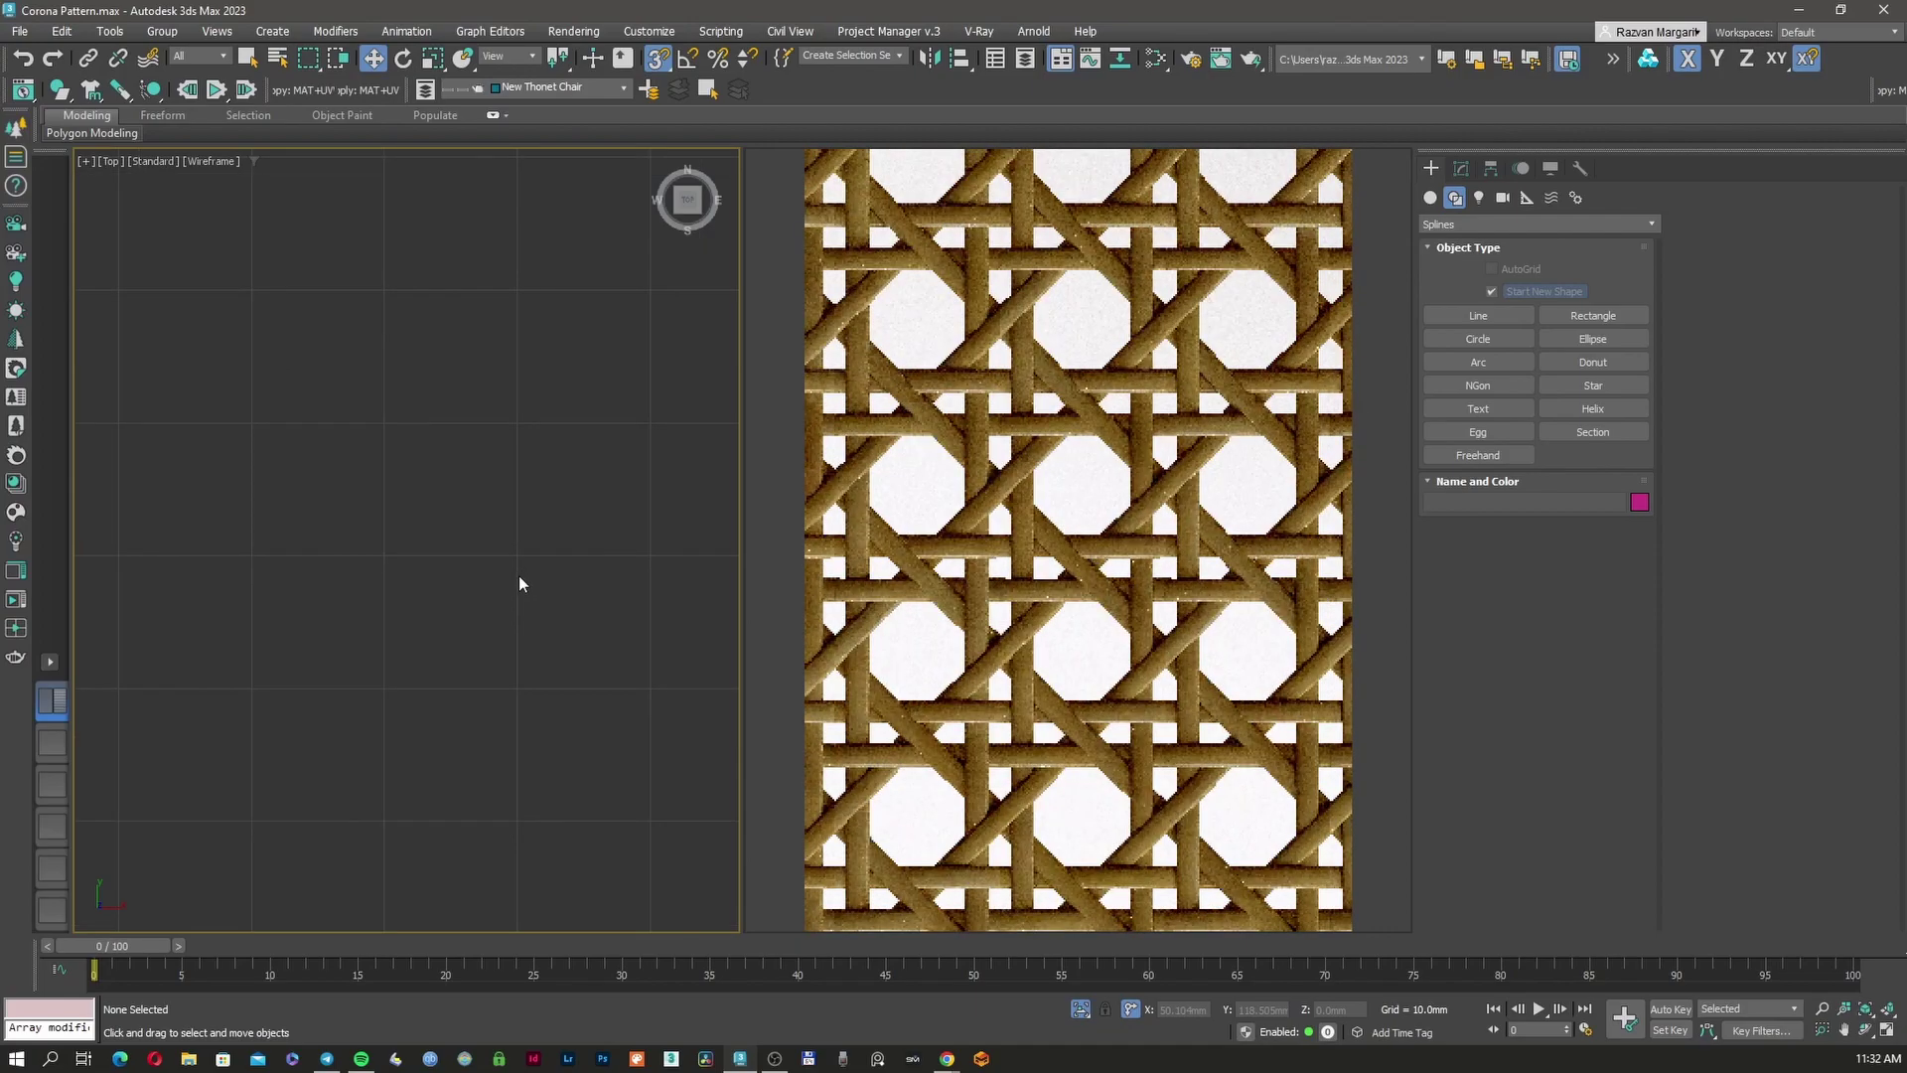
pyautogui.scroll(2, 619, 580)
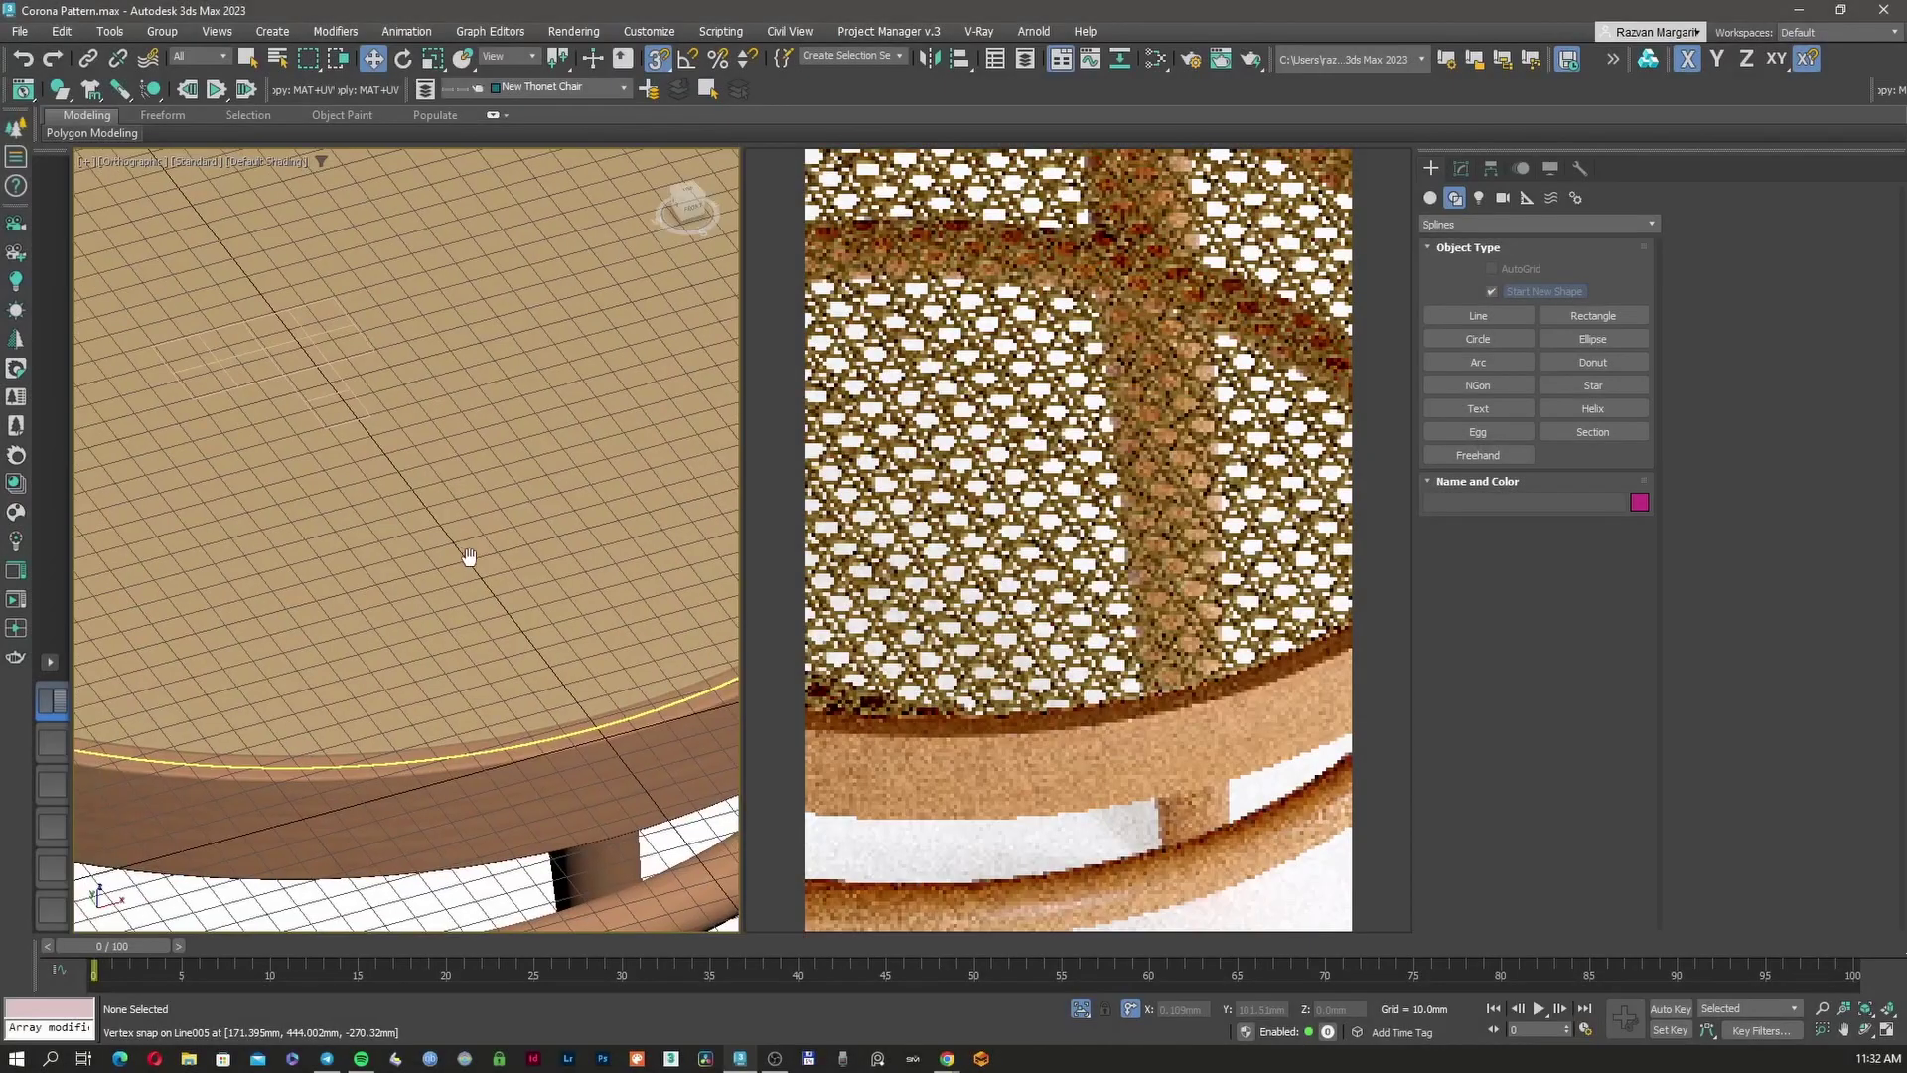
pyautogui.scroll(3, 465, 568)
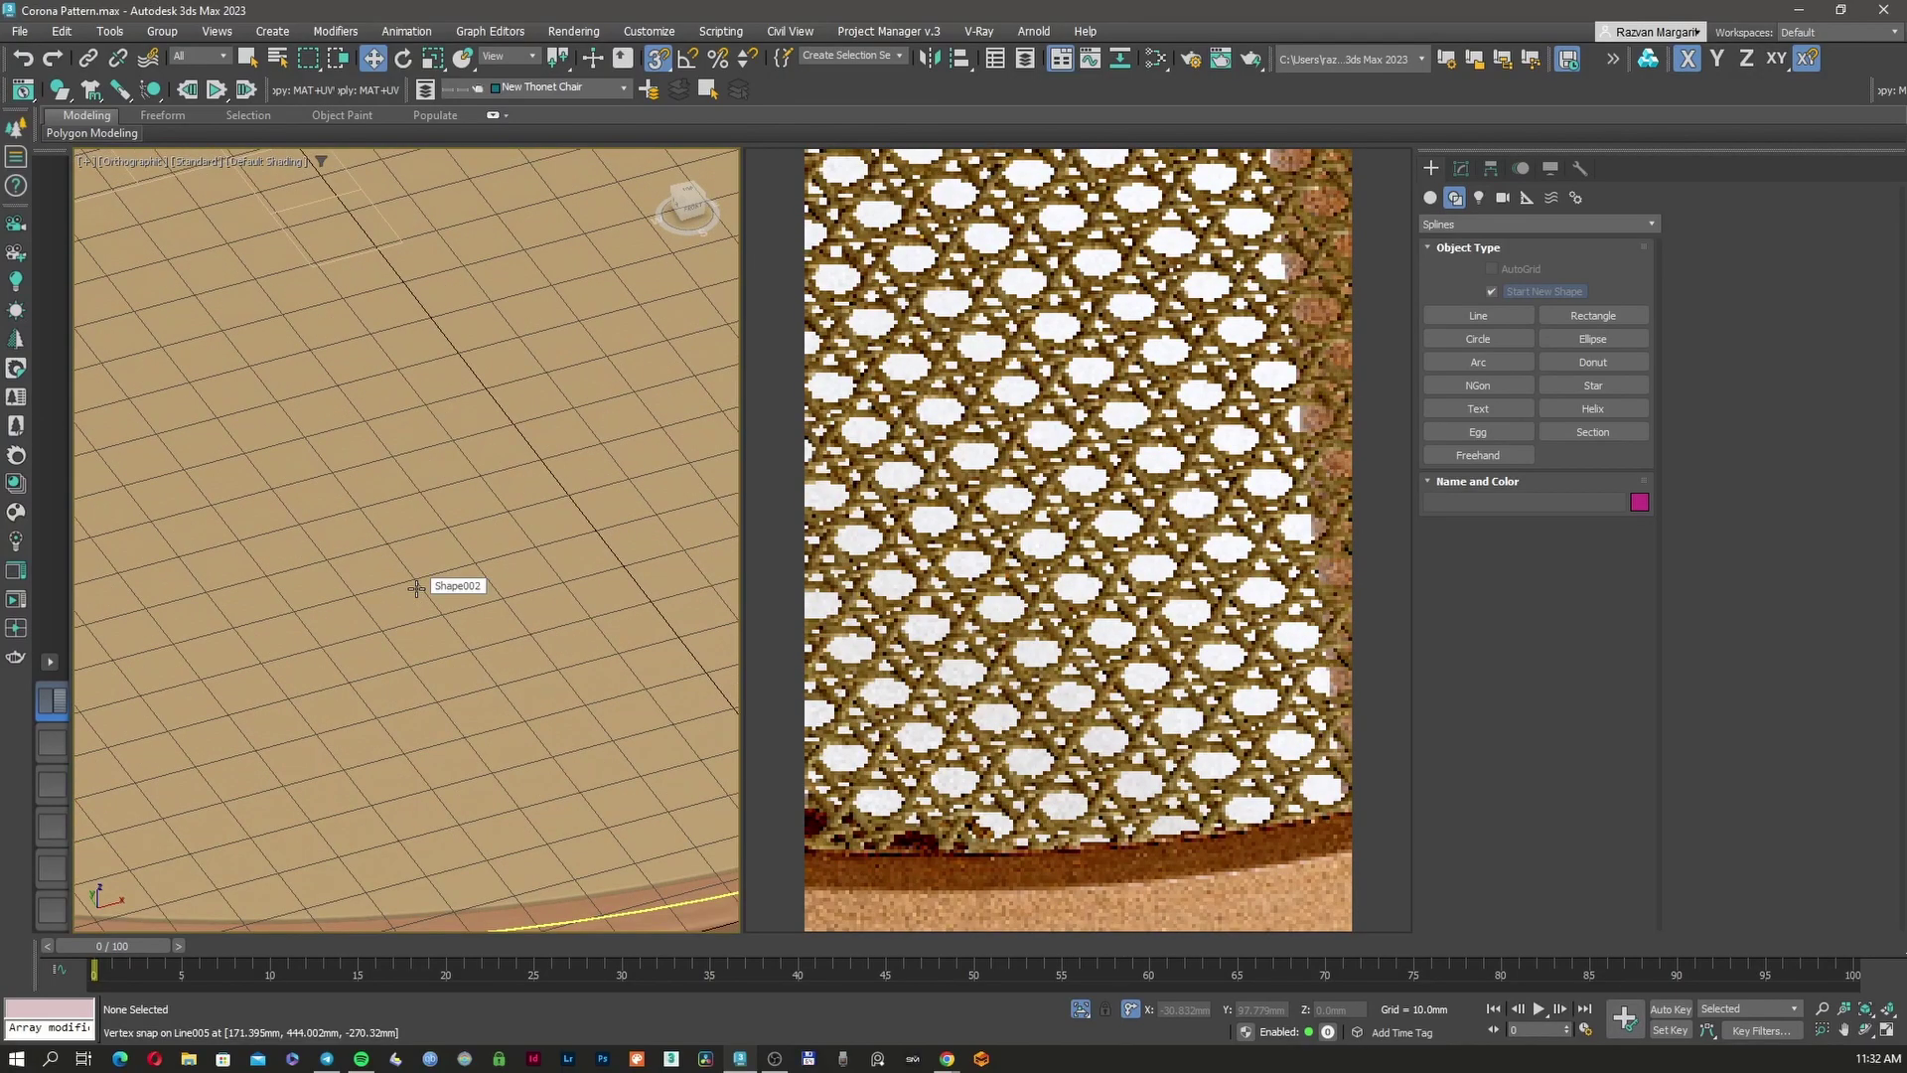
pyautogui.scroll(3, 416, 588)
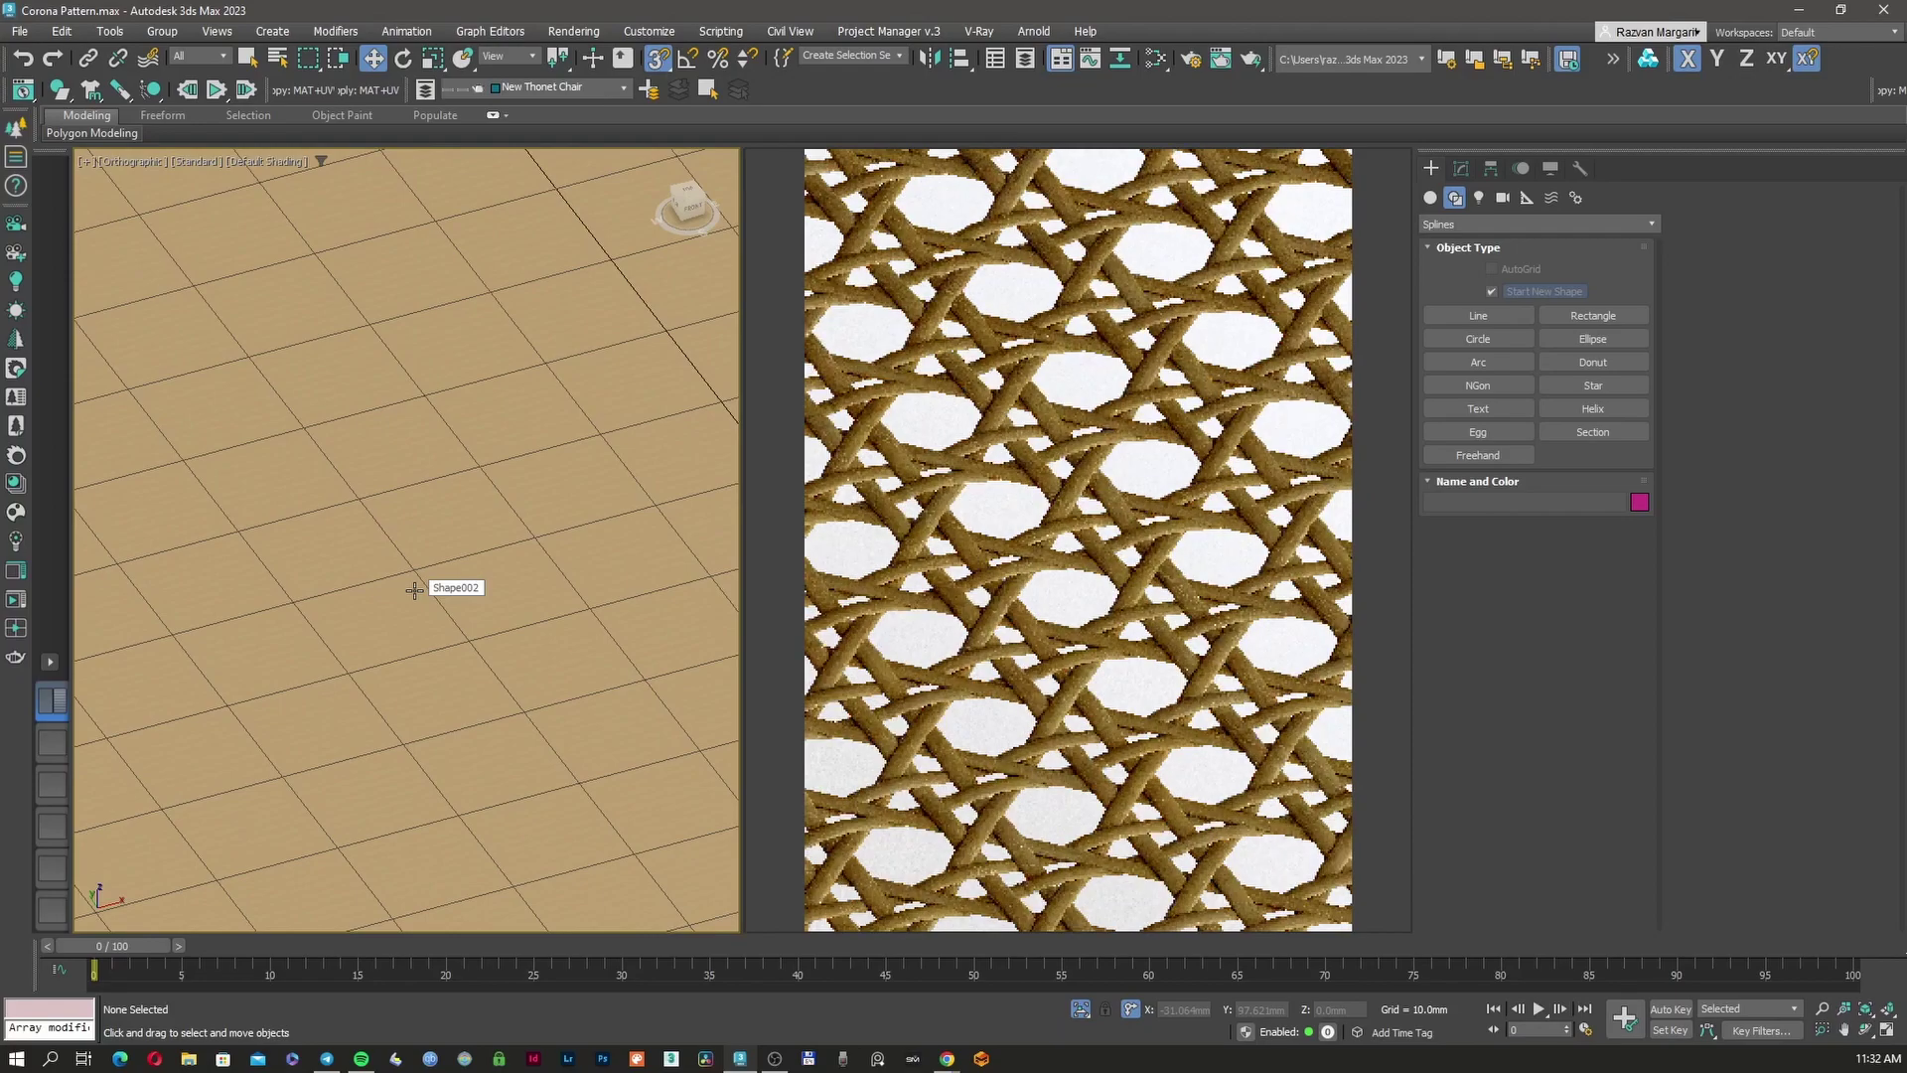
pyautogui.scroll(2, 414, 590)
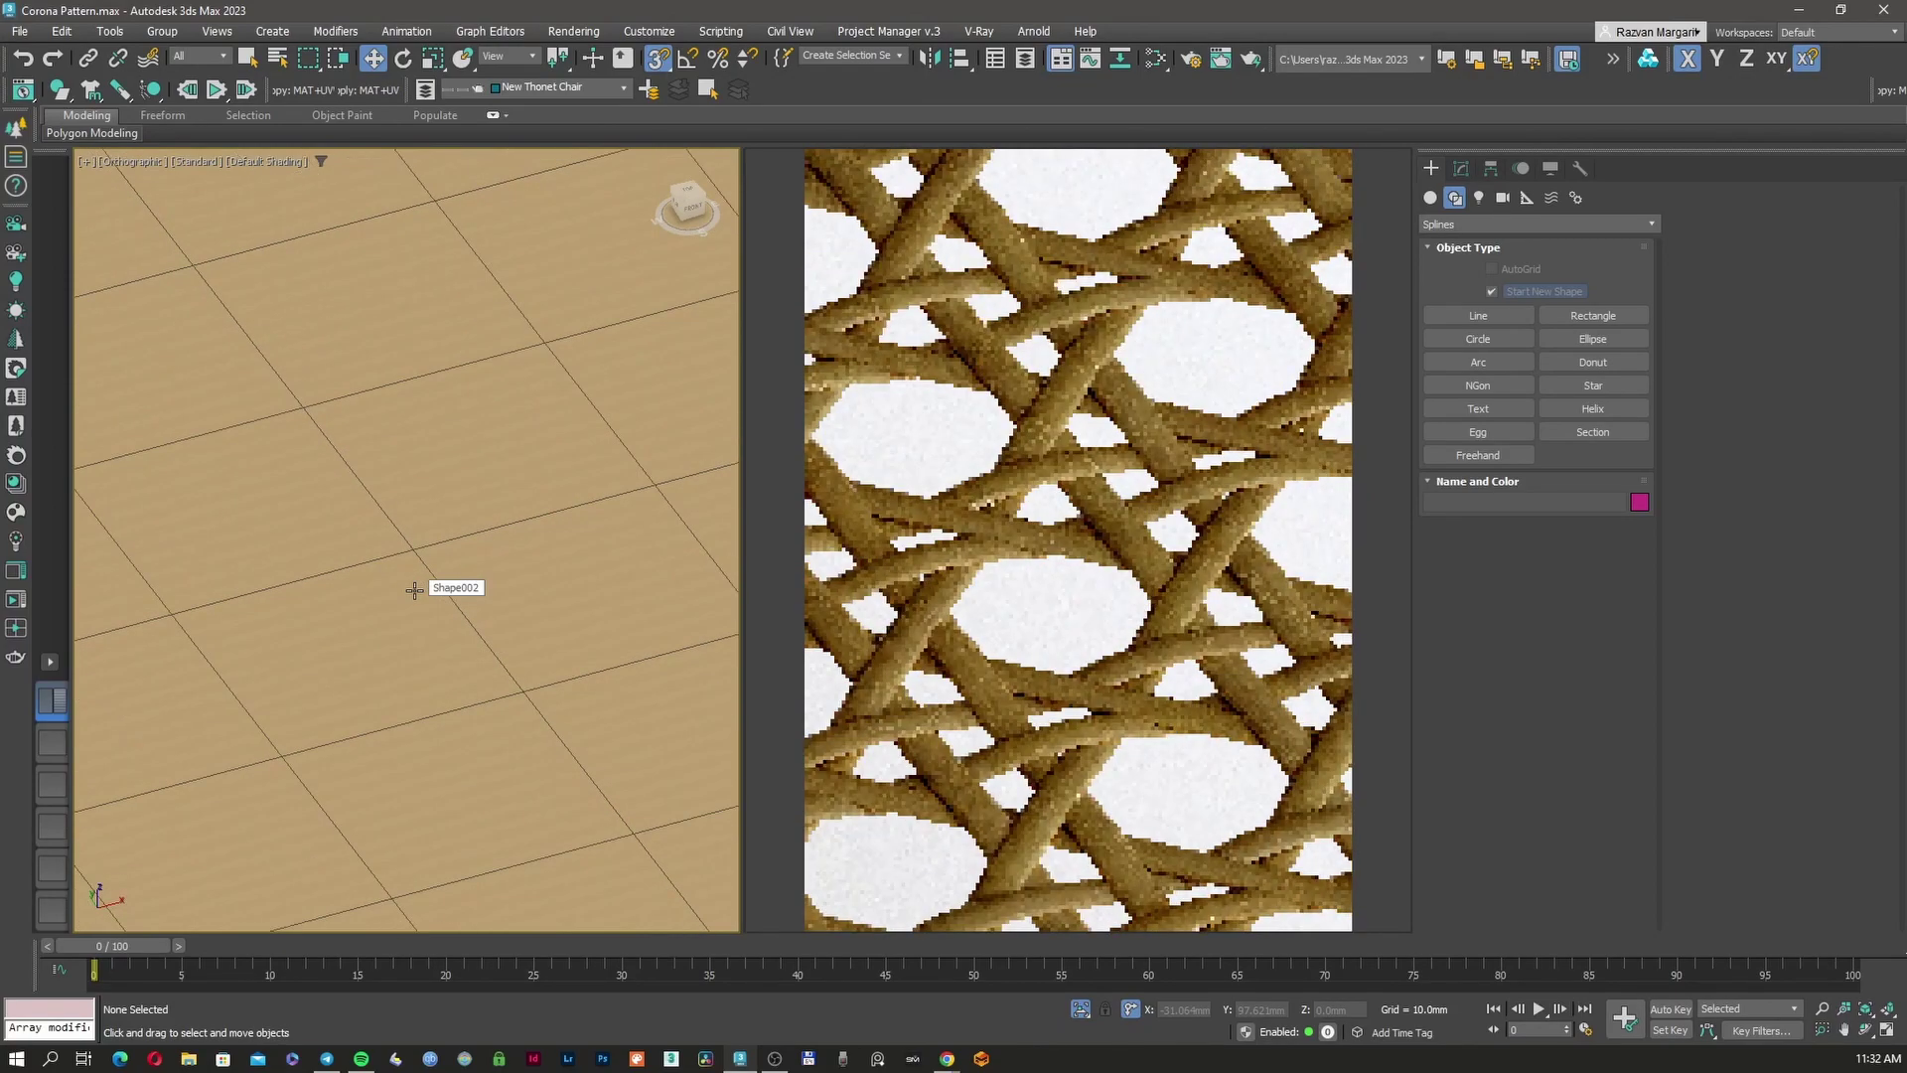
# Try a TurboSmooth modifier on top of the cane seat's Corona Pattern modifier, and delete it
pyautogui.click(411, 586)
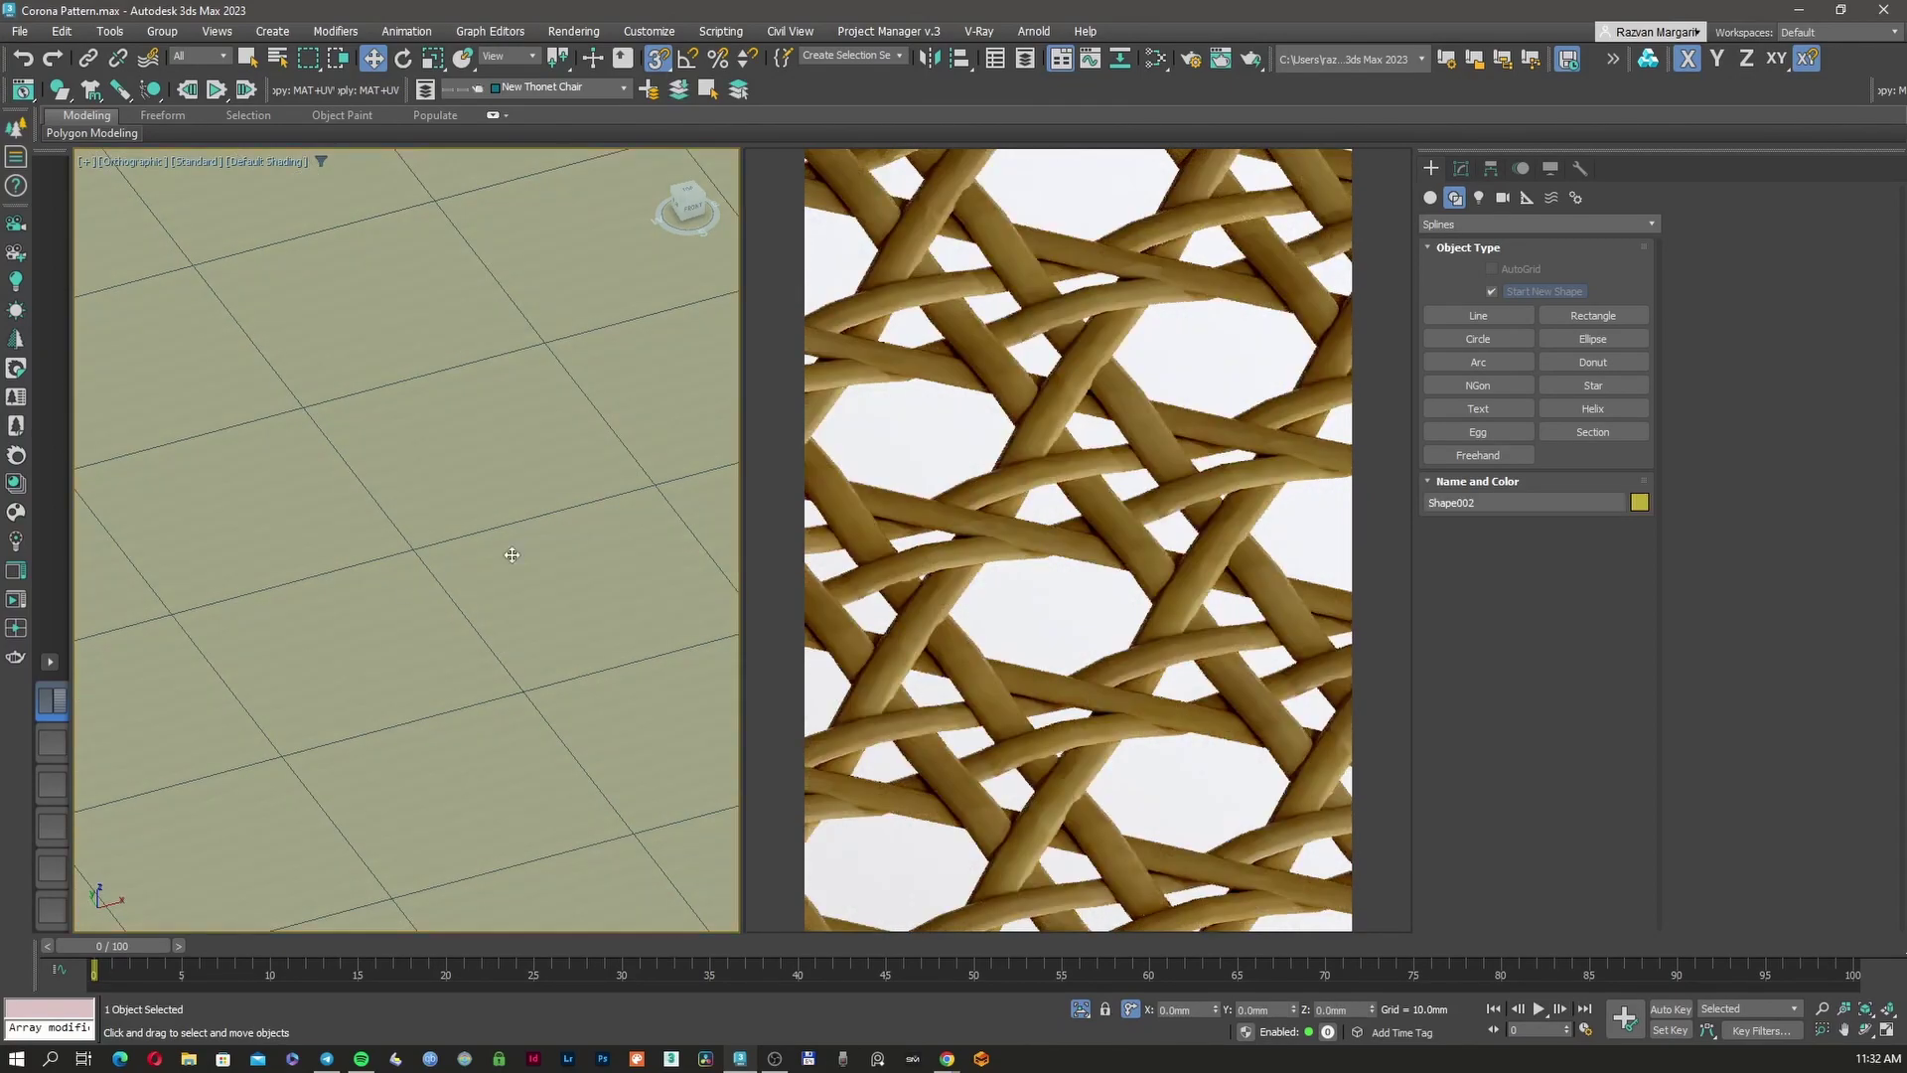
pyautogui.click(1461, 167)
pyautogui.click(1475, 220)
pyautogui.write('tu')
pyautogui.press('Return')
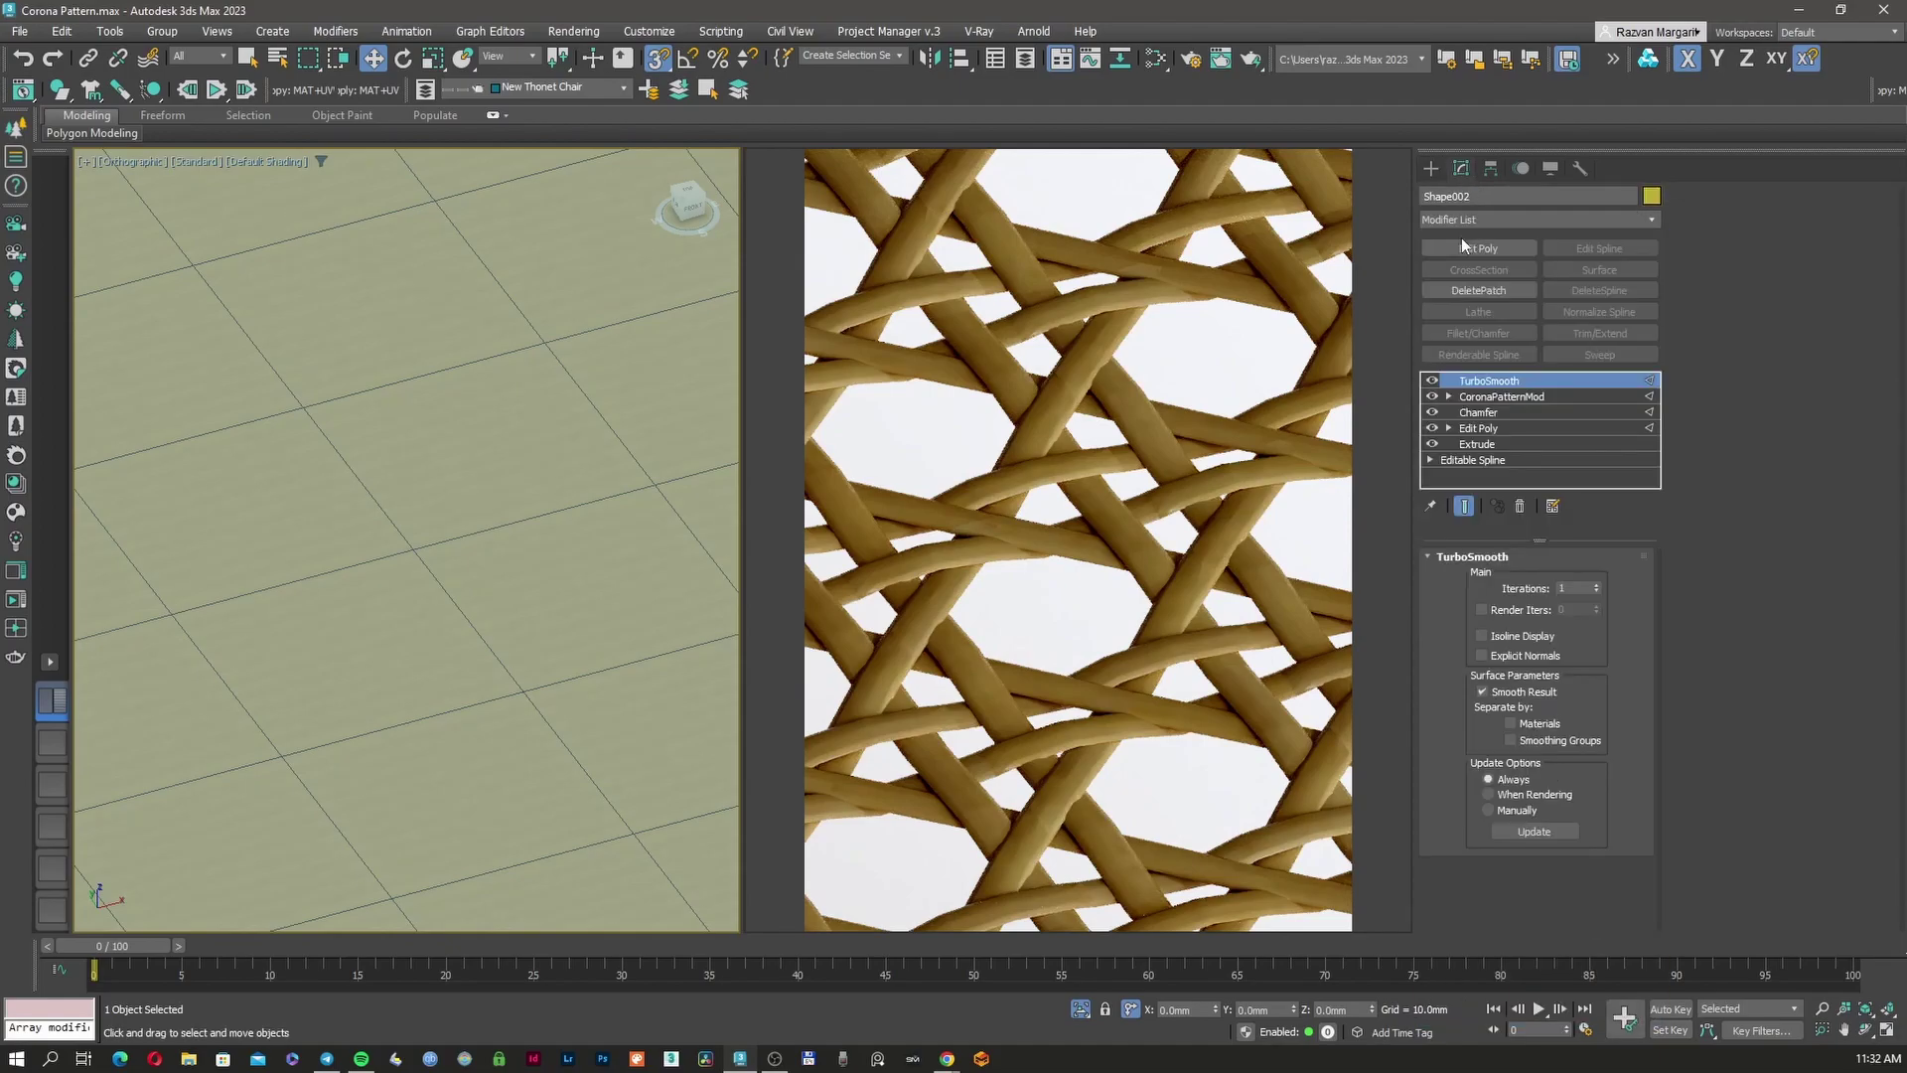
pyautogui.rightClick(1562, 381)
pyautogui.click(1596, 413)
pyautogui.click(1510, 246)
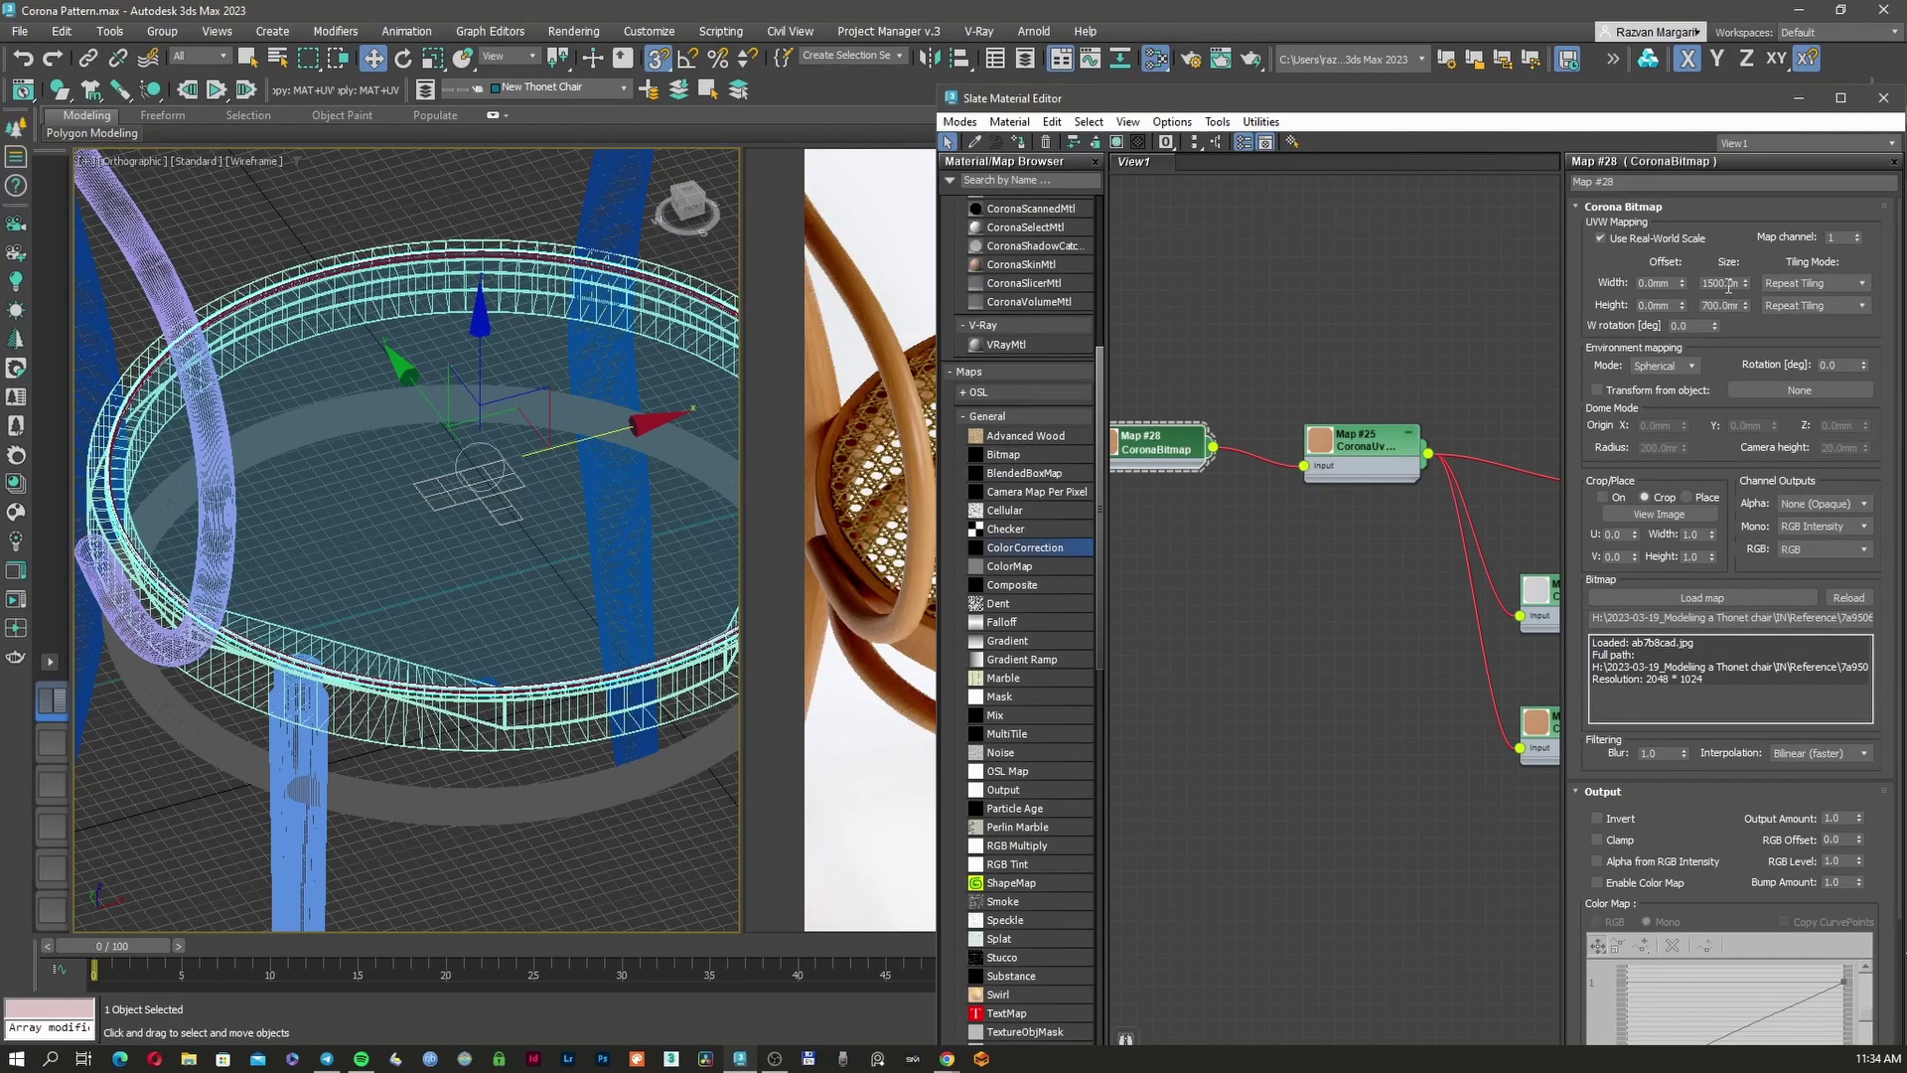
# Set the rattan bitmap's real-world size to 150 mm wide and 70 mm high, and put the material editor away
pyautogui.doubleClick(1728, 285)
pyautogui.click(1729, 284)
pyautogui.write('150')
pyautogui.press('Tab')
pyautogui.write('70')
pyautogui.press('Return')
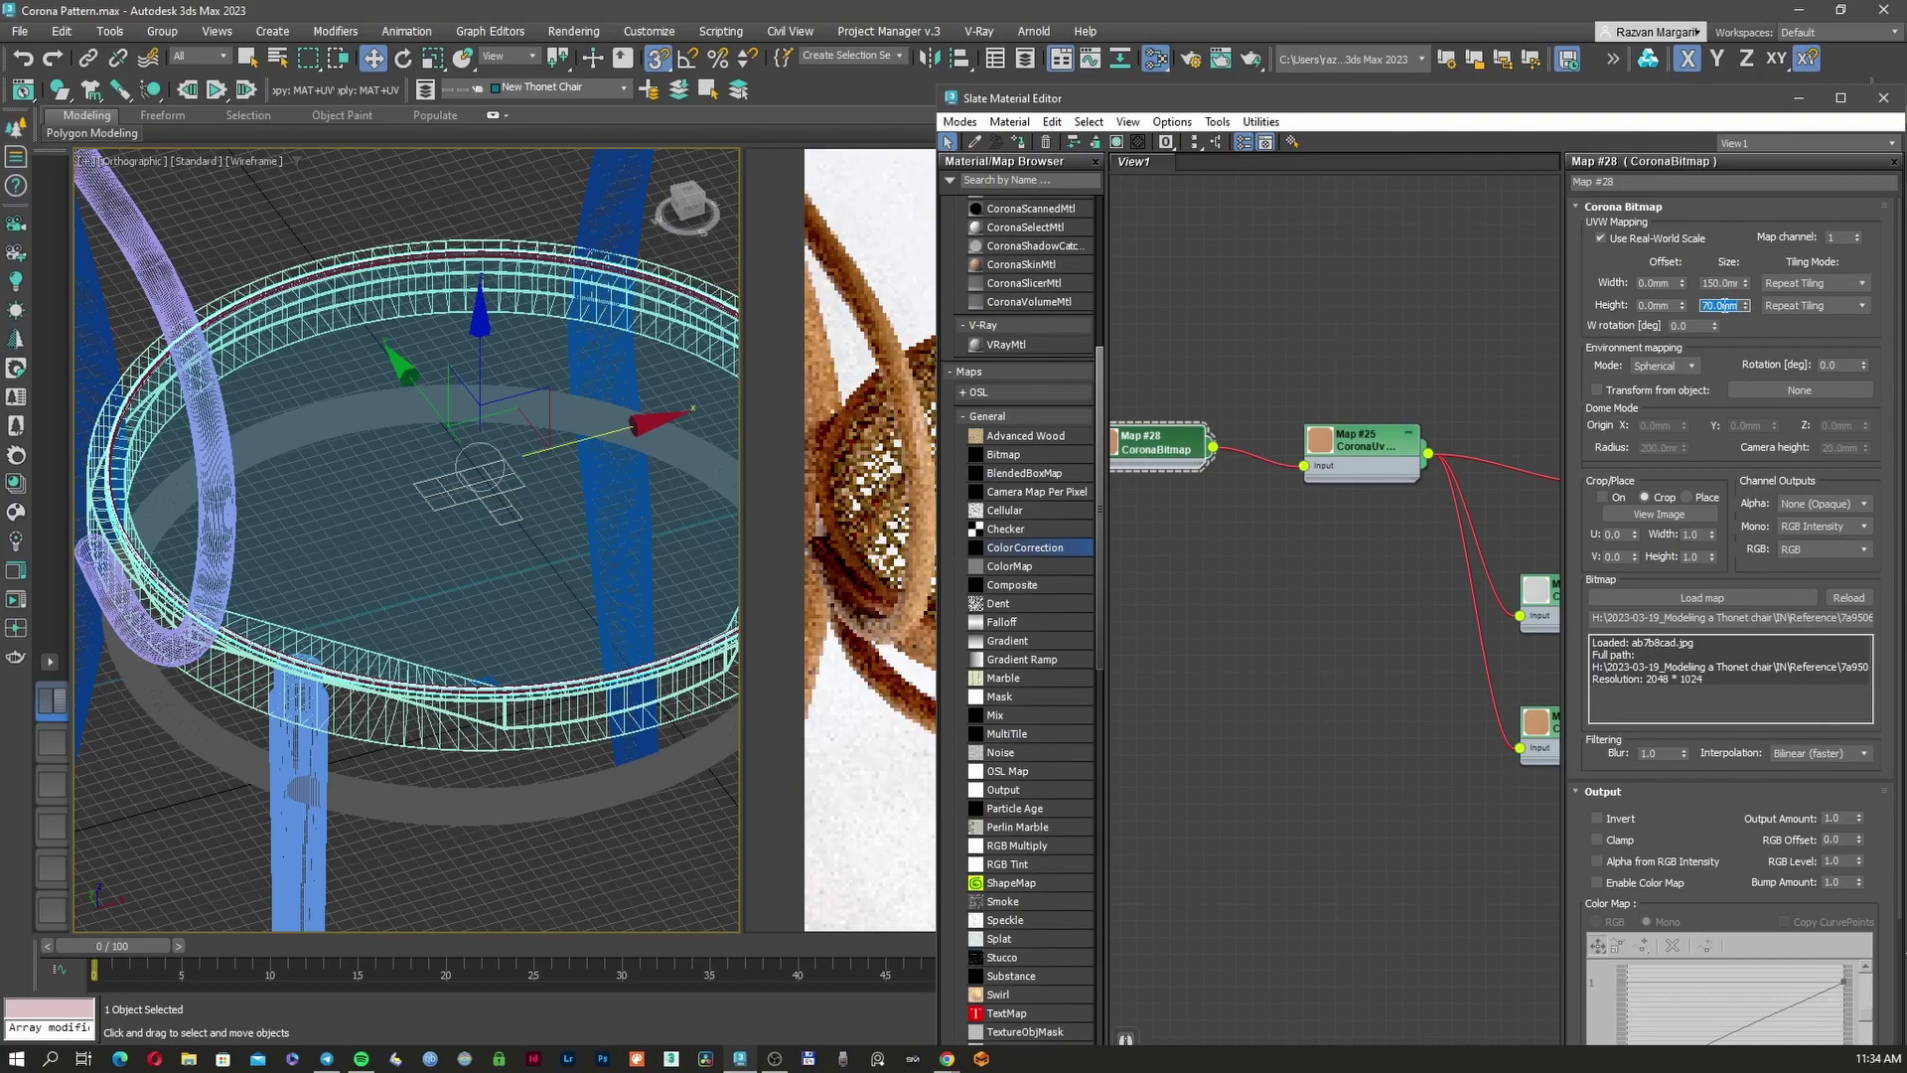
pyautogui.click(1800, 98)
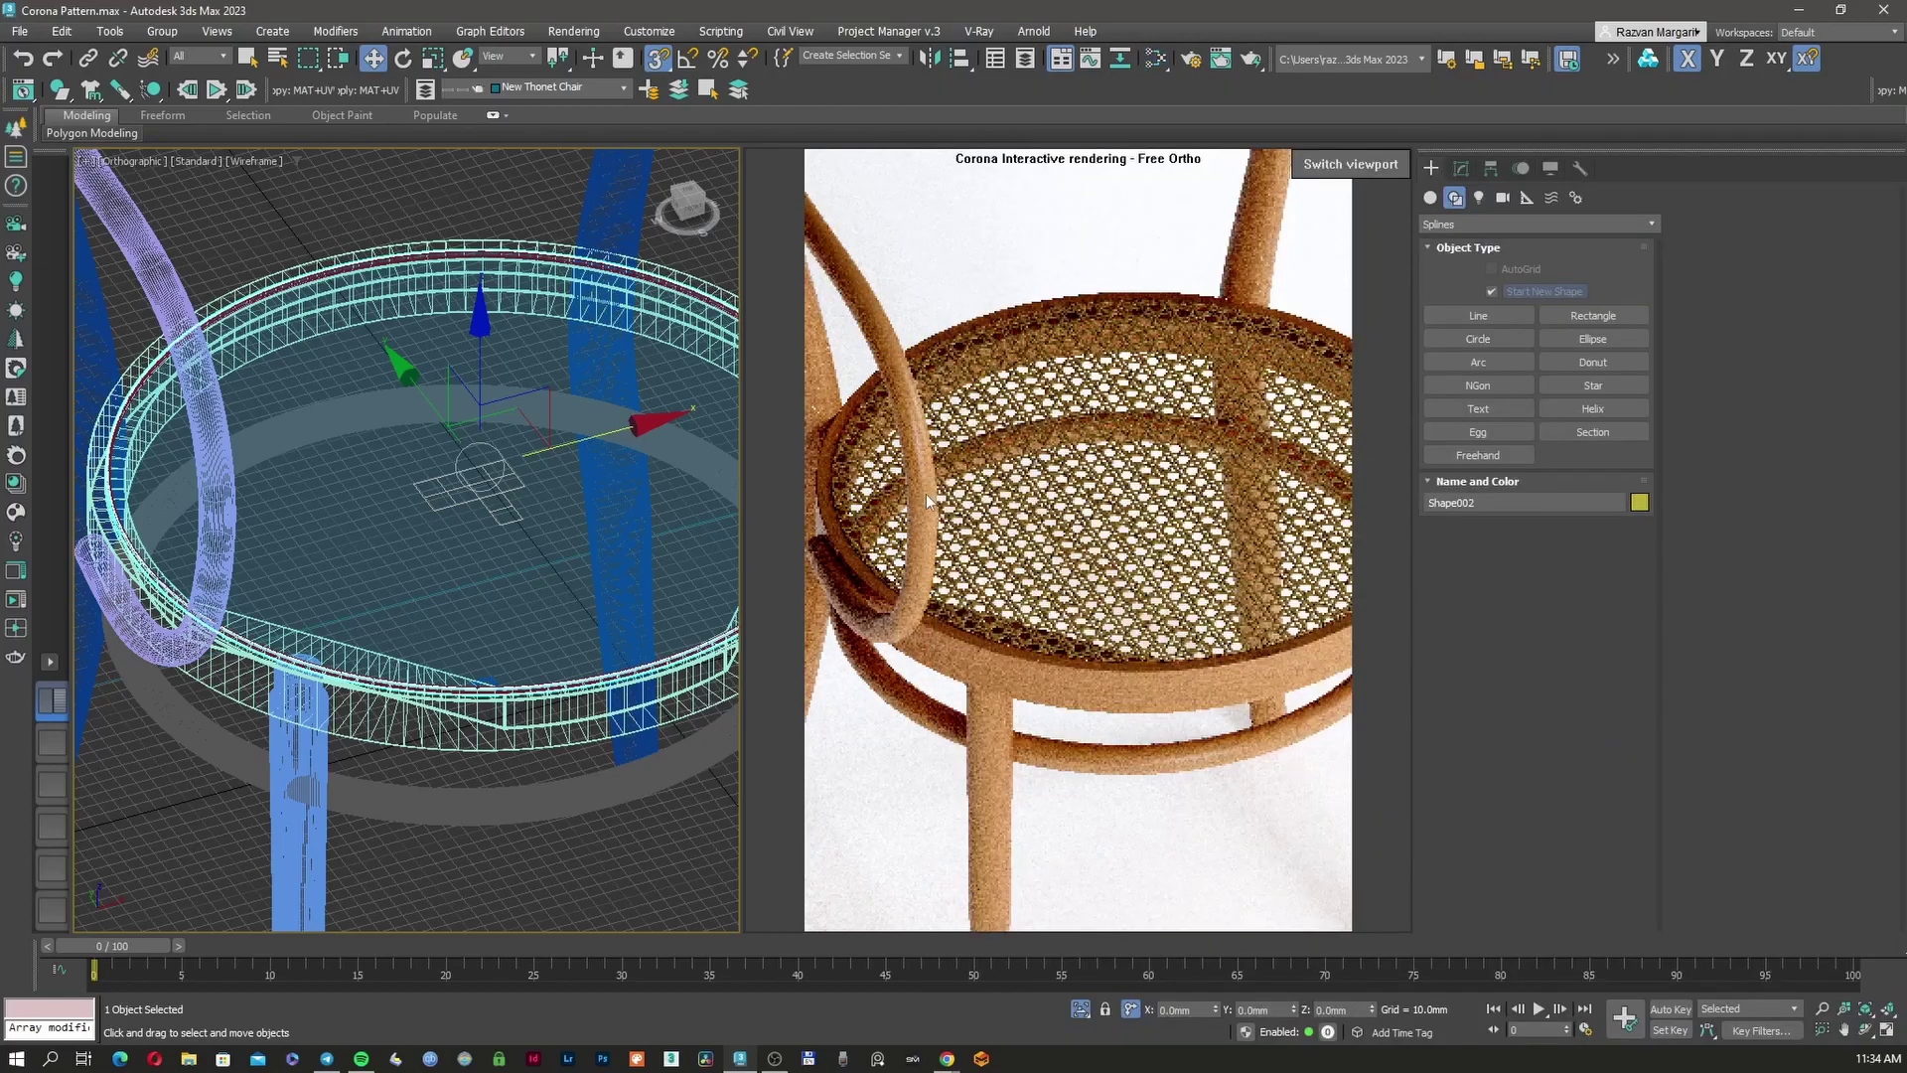
# Set the base bump of the rattan texture material to 3 and move the material editor off the render
pyautogui.scroll(6, 594, 602)
pyautogui.scroll(-3, 594, 602)
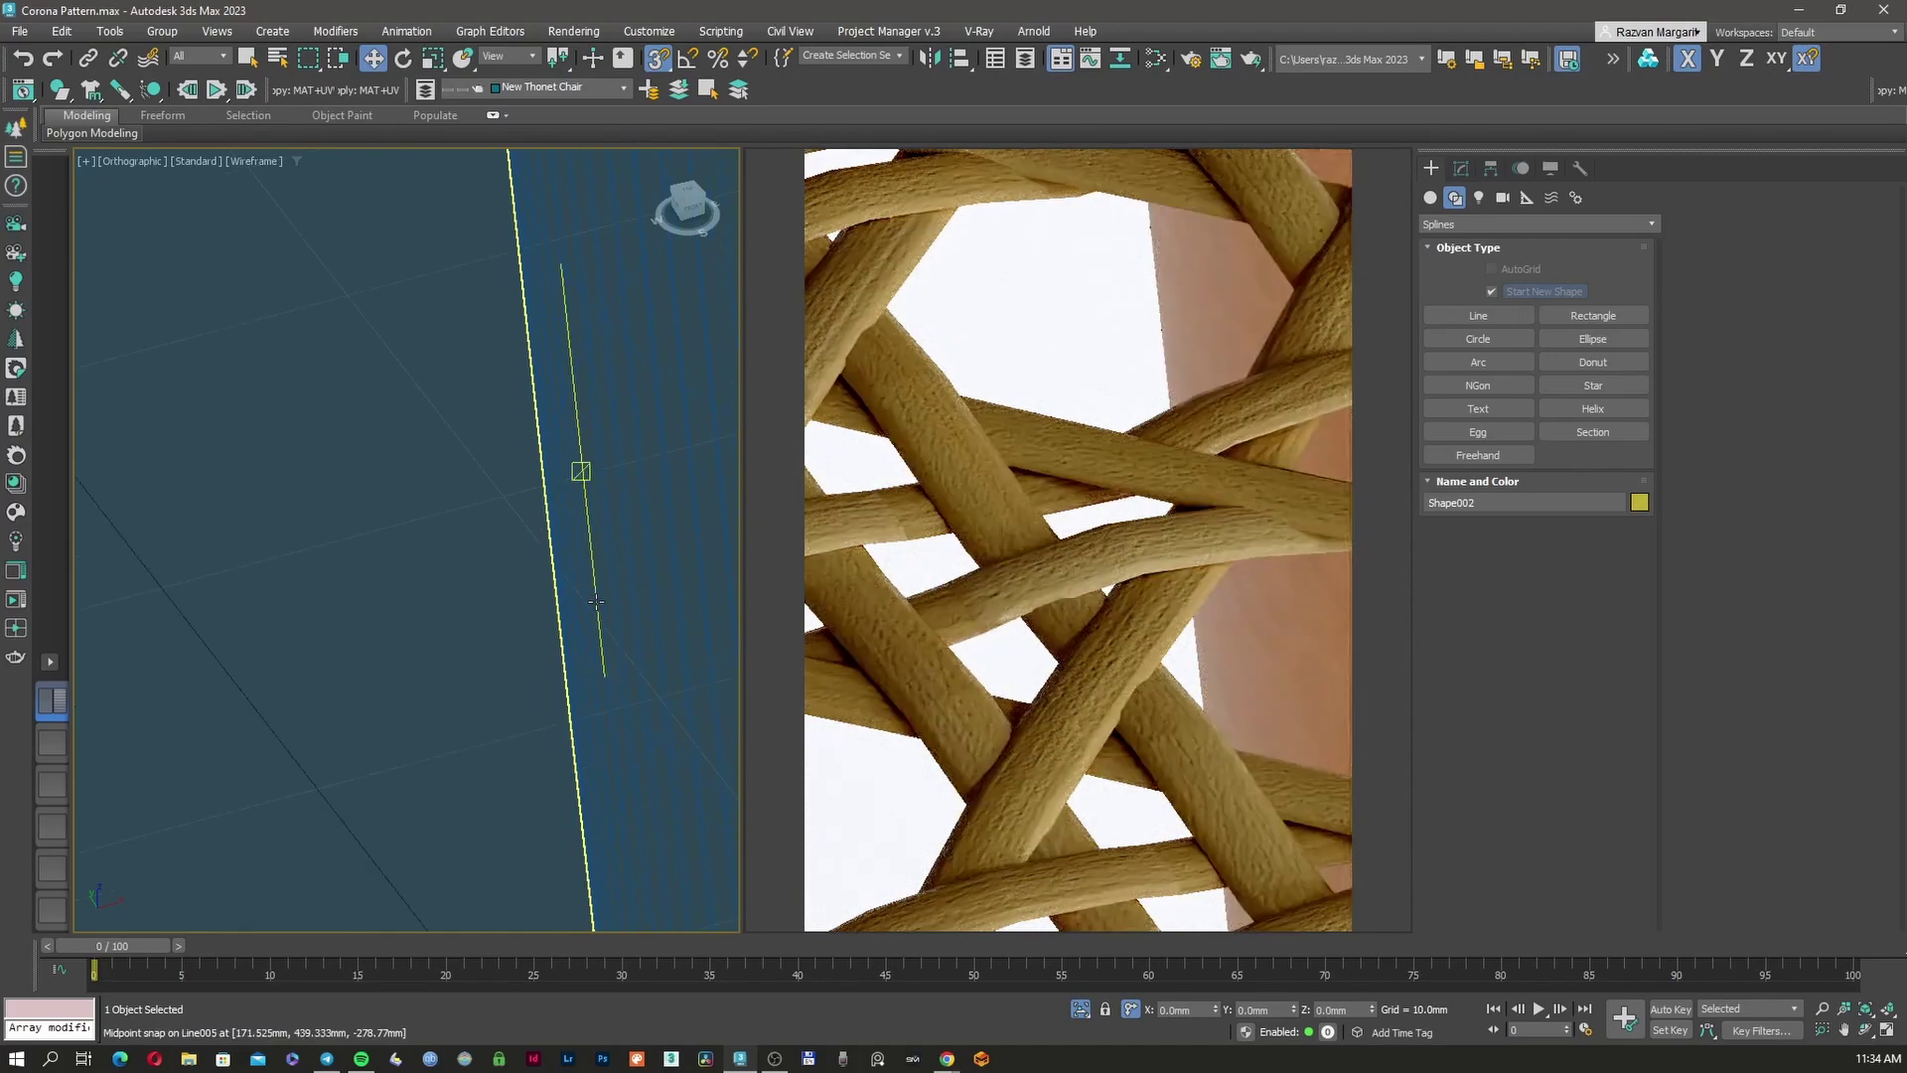
pyautogui.press('m')
pyautogui.moveTo(1231, 622); pyautogui.dragTo(996, 600, button='middle')
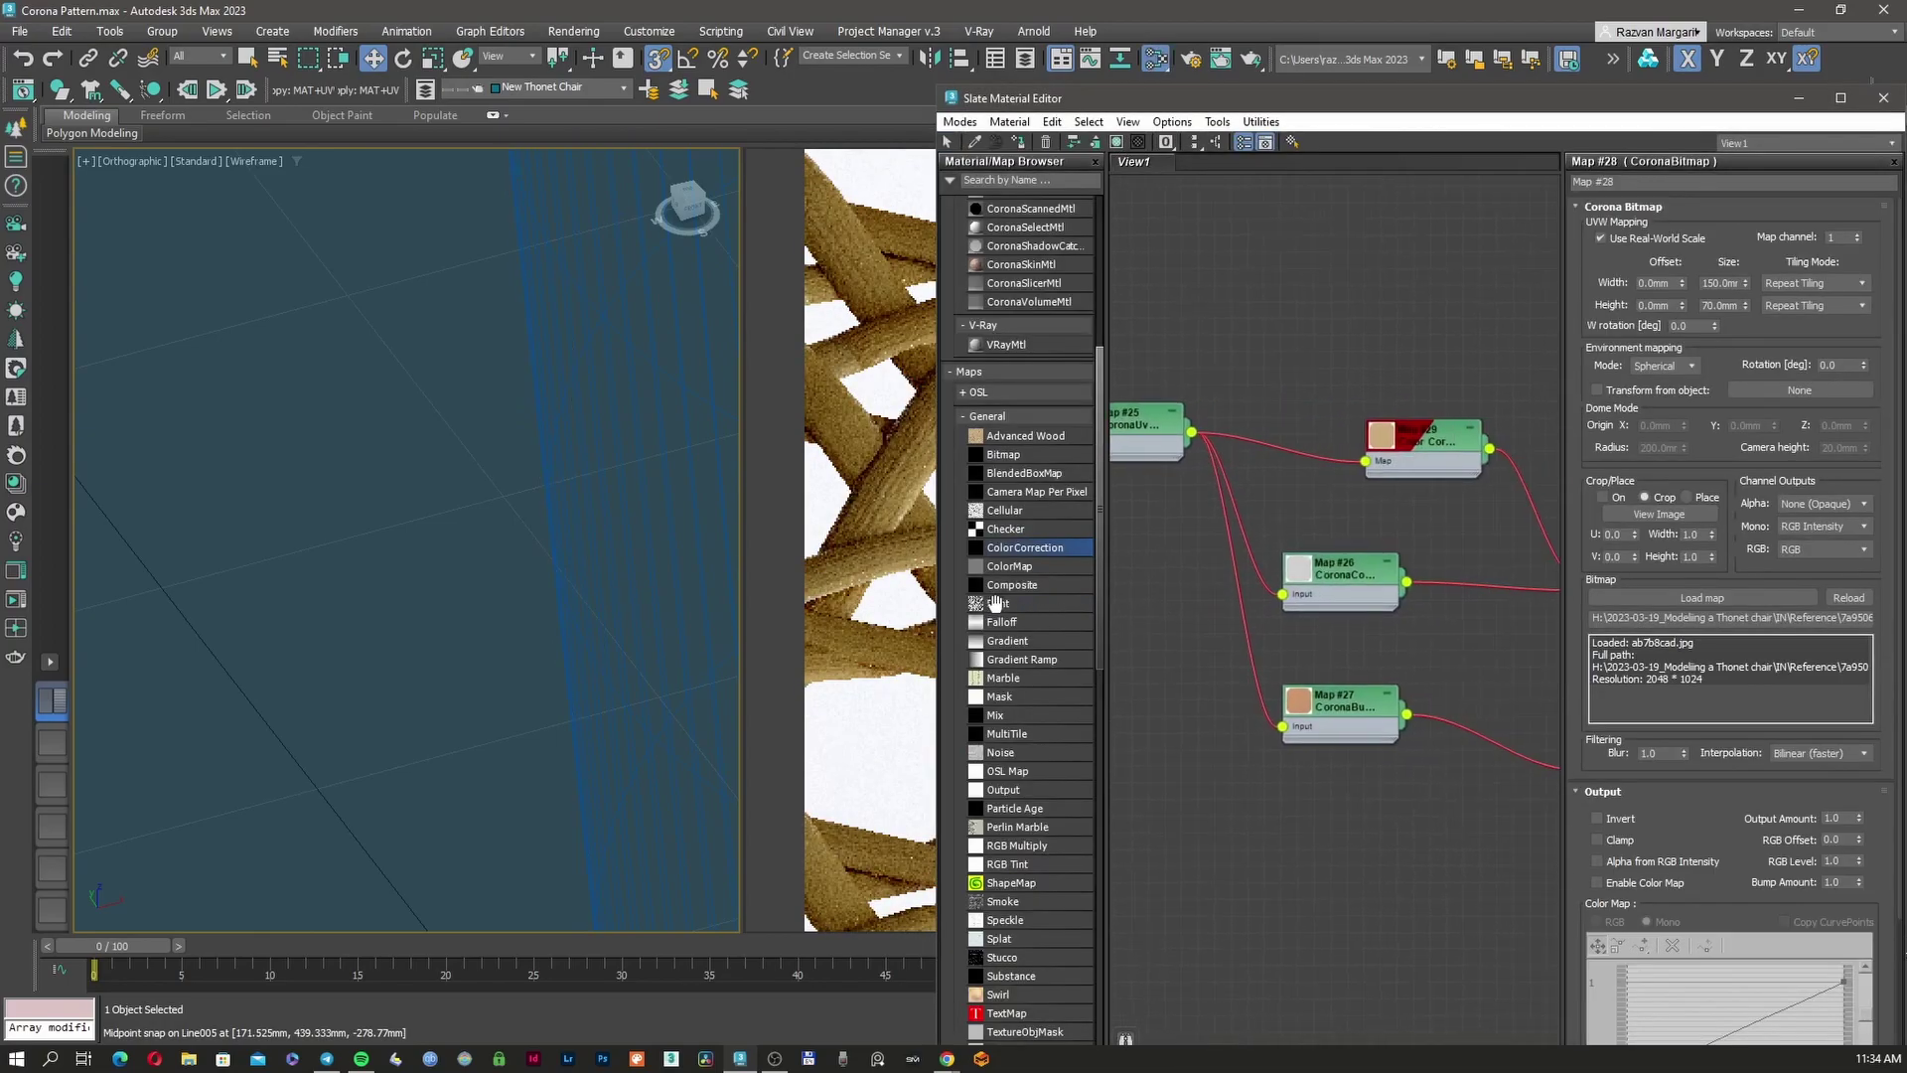
pyautogui.moveTo(1403, 639); pyautogui.dragTo(1325, 604, button='middle')
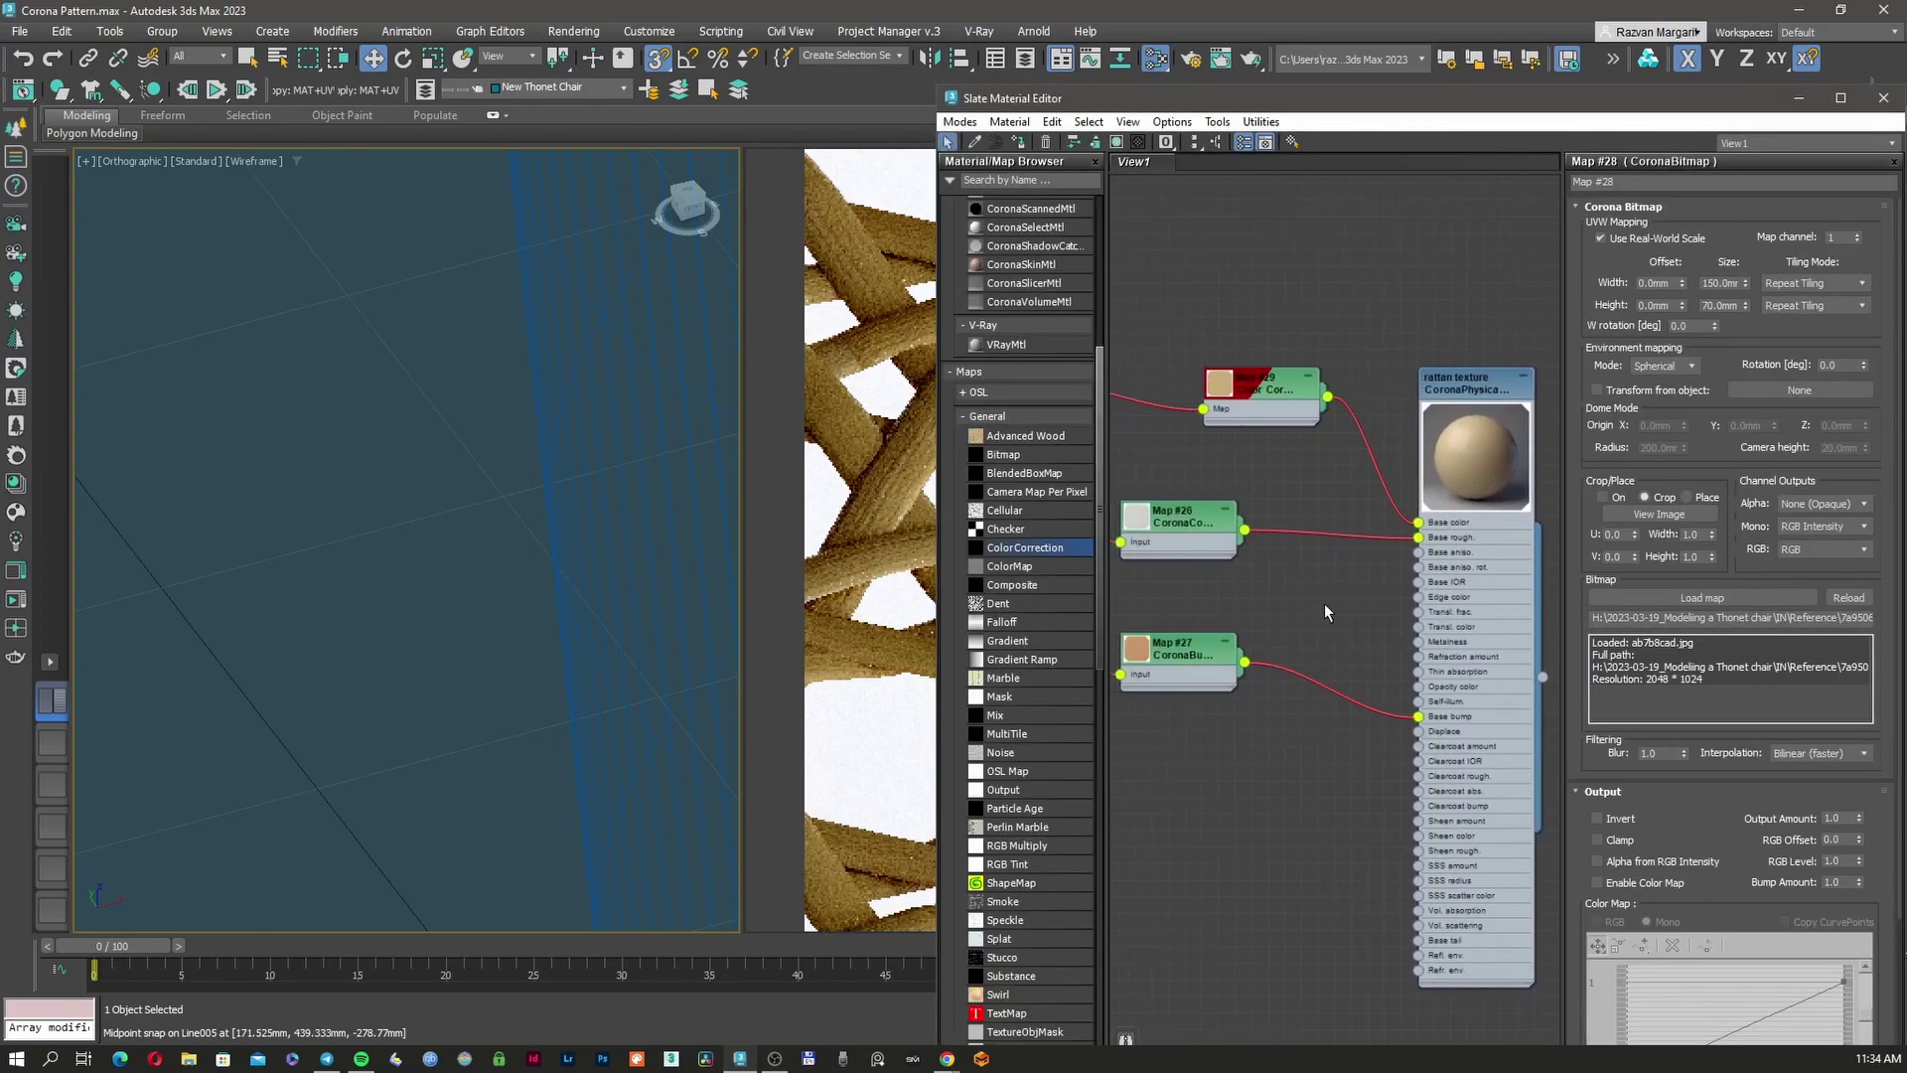
pyautogui.click(1448, 441)
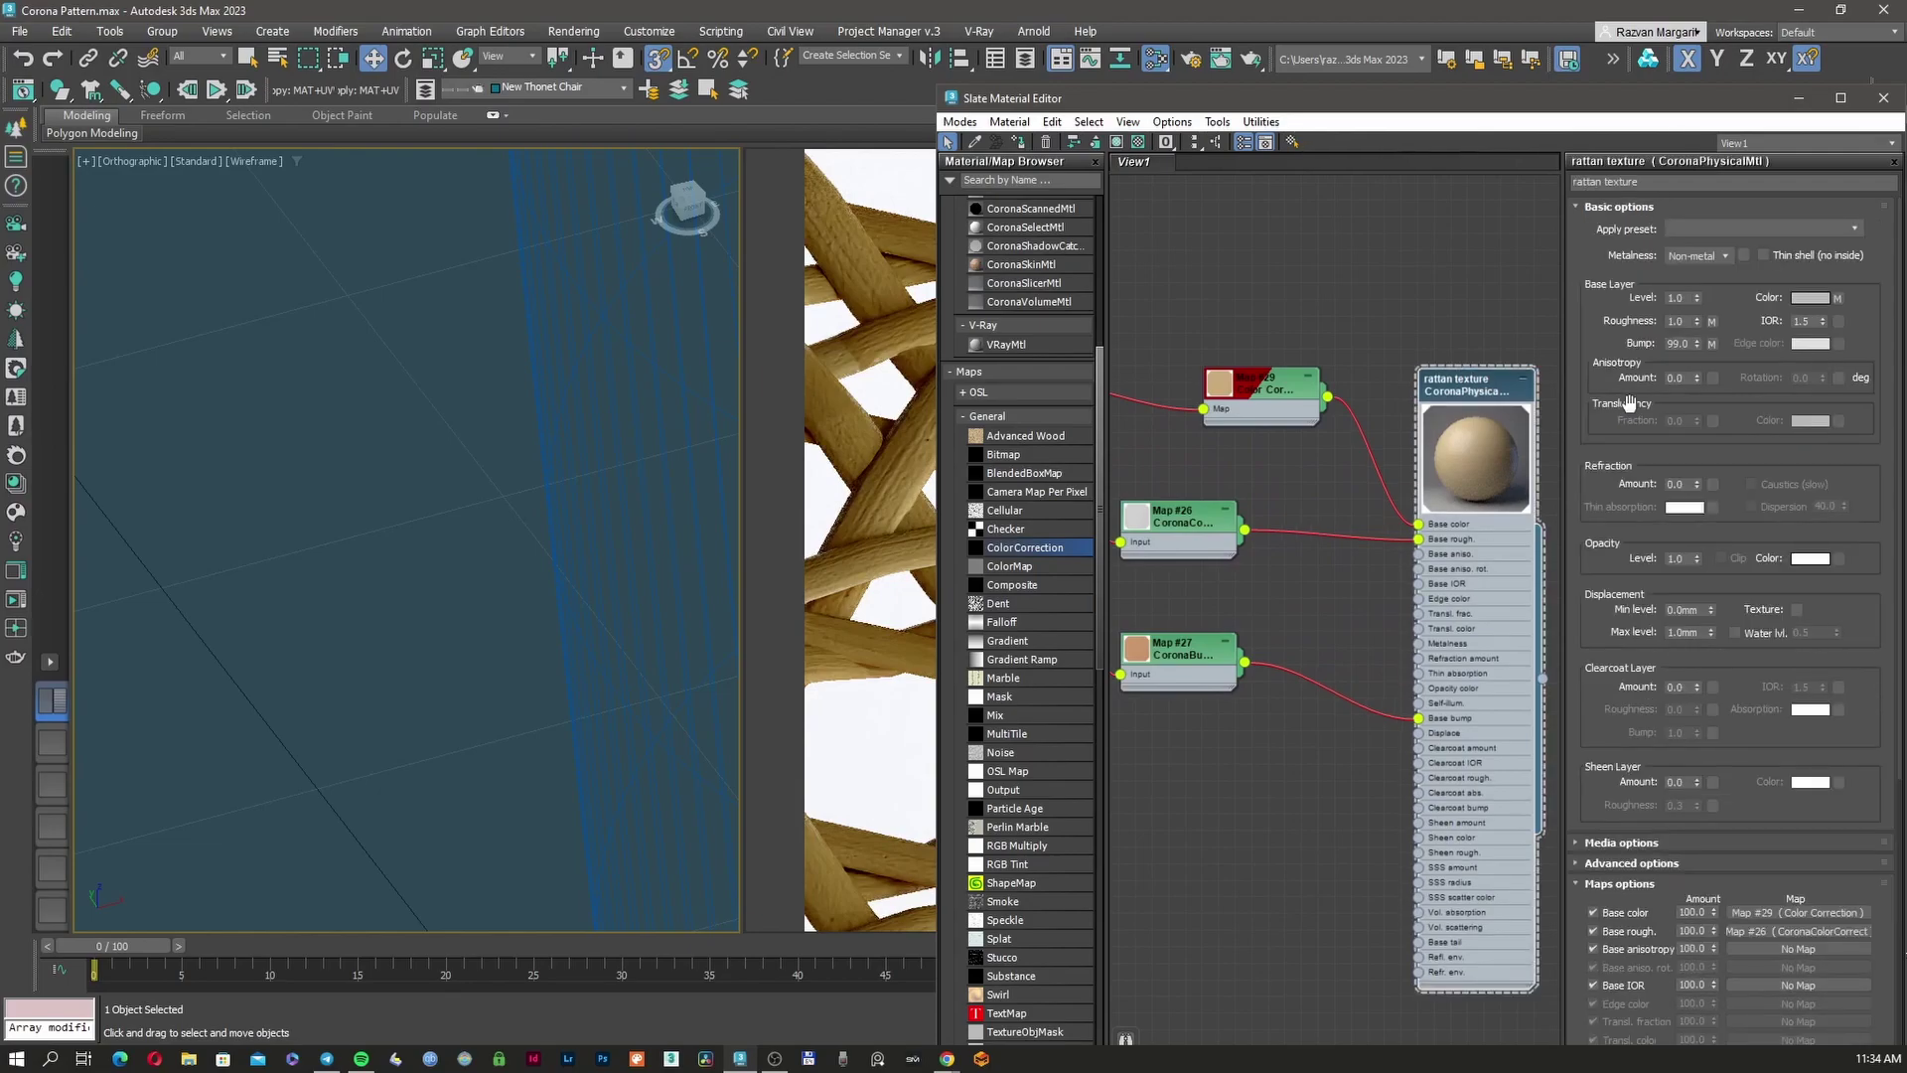
pyautogui.doubleClick(1682, 344)
pyautogui.write('3')
pyautogui.press('Return')
pyautogui.moveTo(1520, 97); pyautogui.dragTo(779, 104)
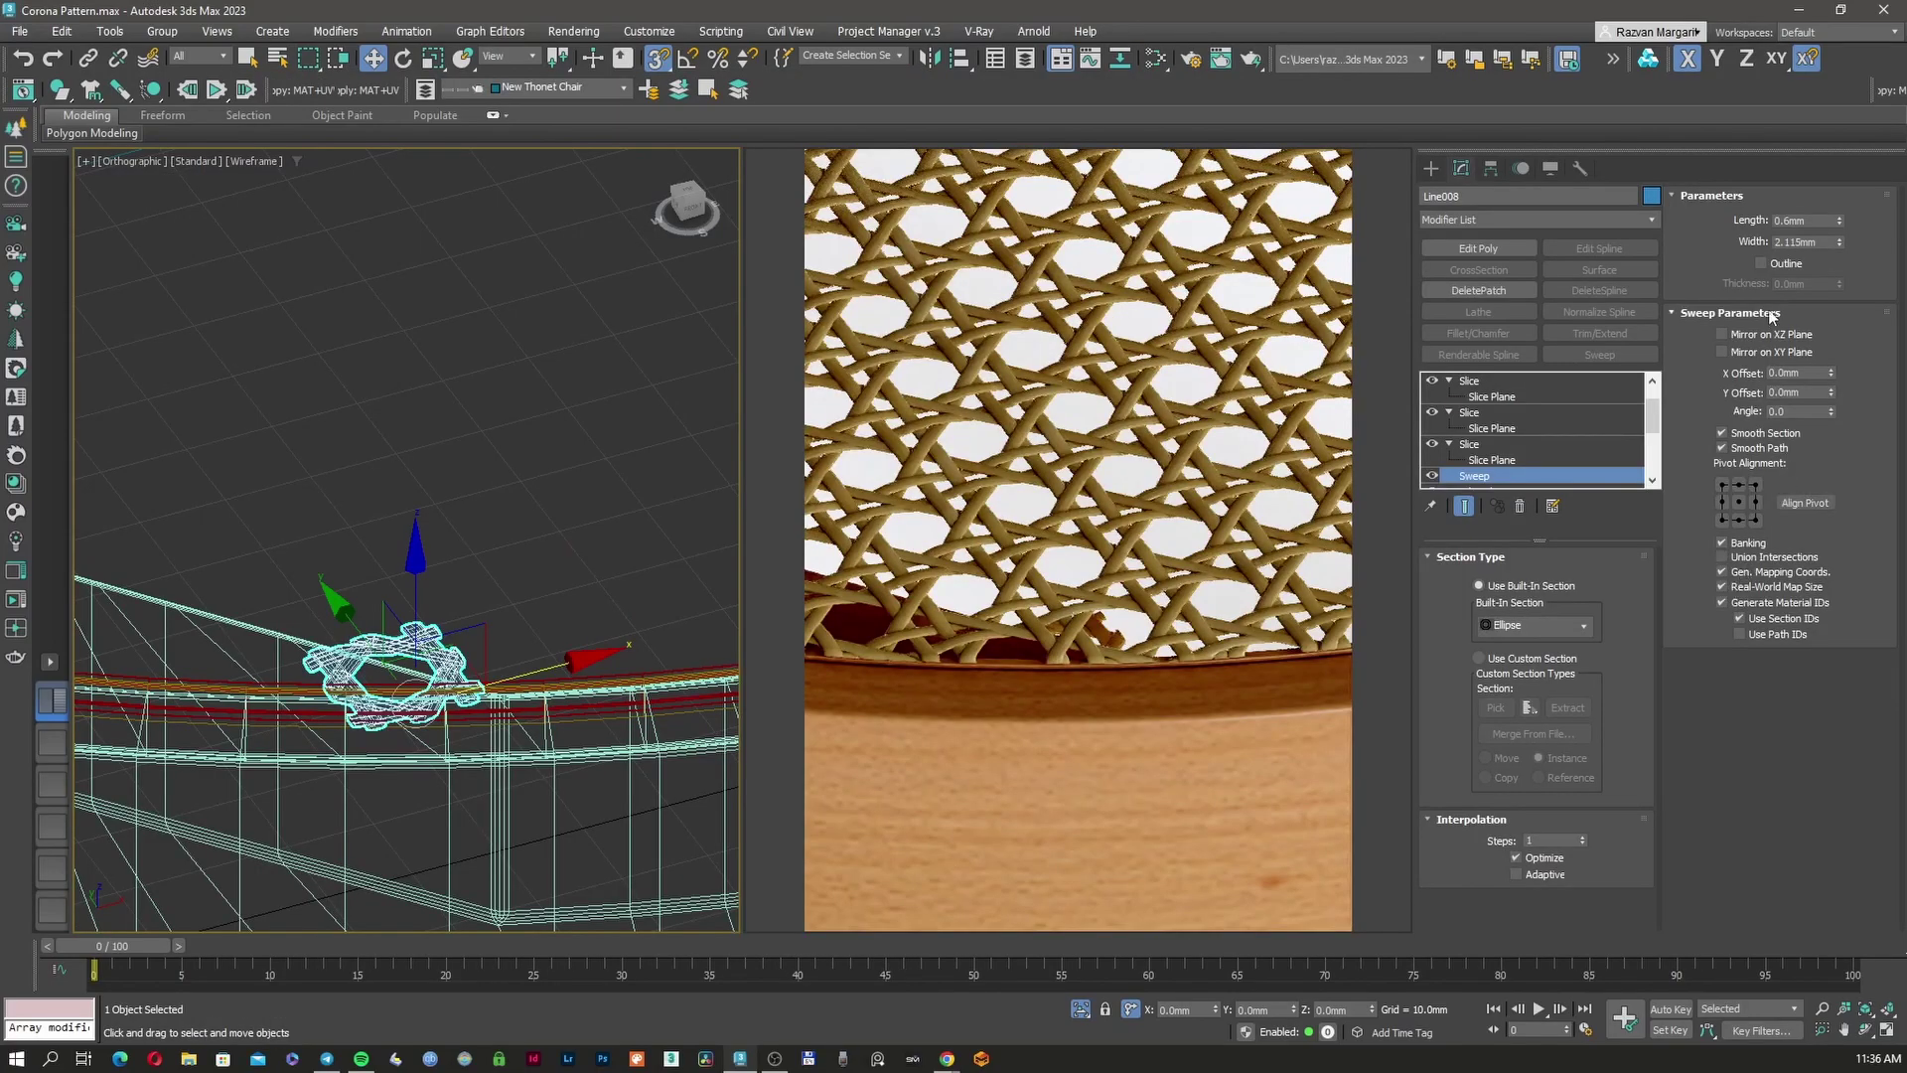
# Widen the elliptical section in the cane tile's Sweep modifier, trying 2.5 mm and settling on 3 mm
pyautogui.click(1796, 242)
pyautogui.write('2.5')
pyautogui.press('Return')
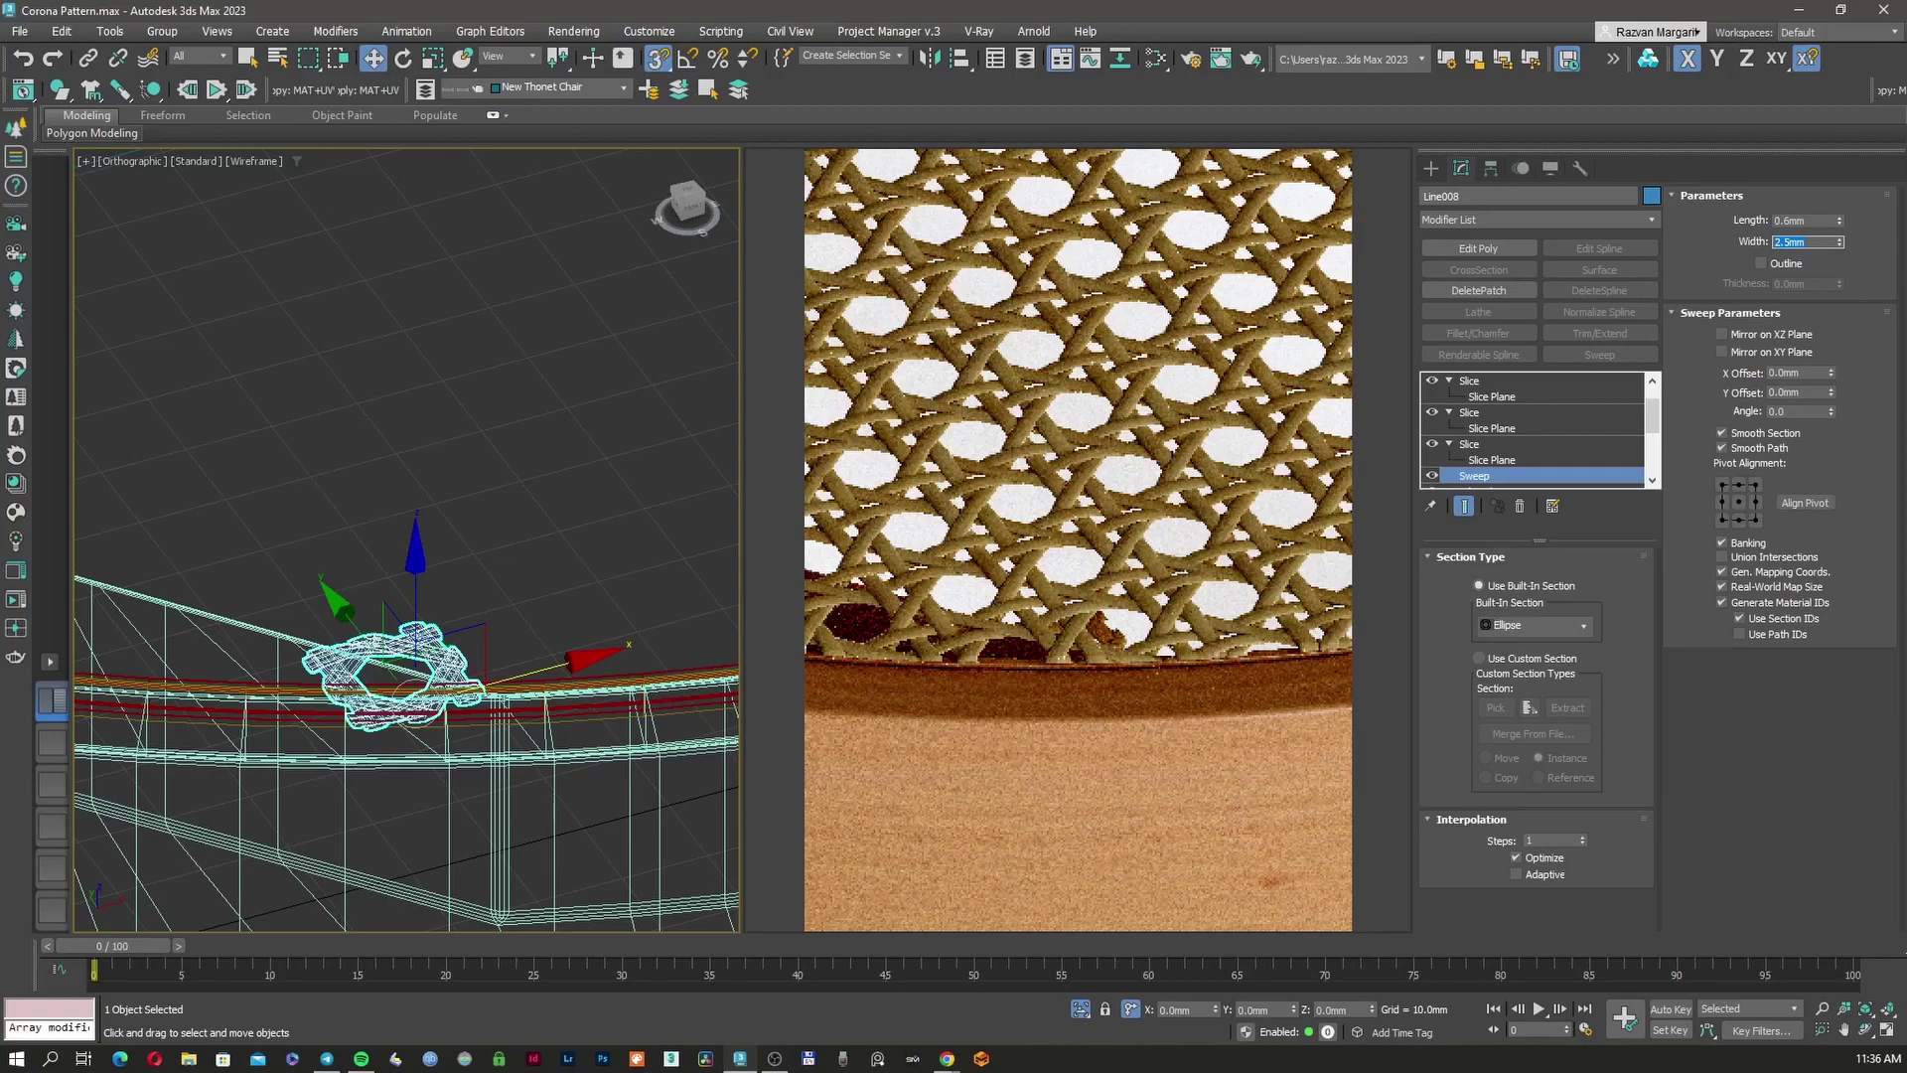
pyautogui.write('3')
pyautogui.press('Return')
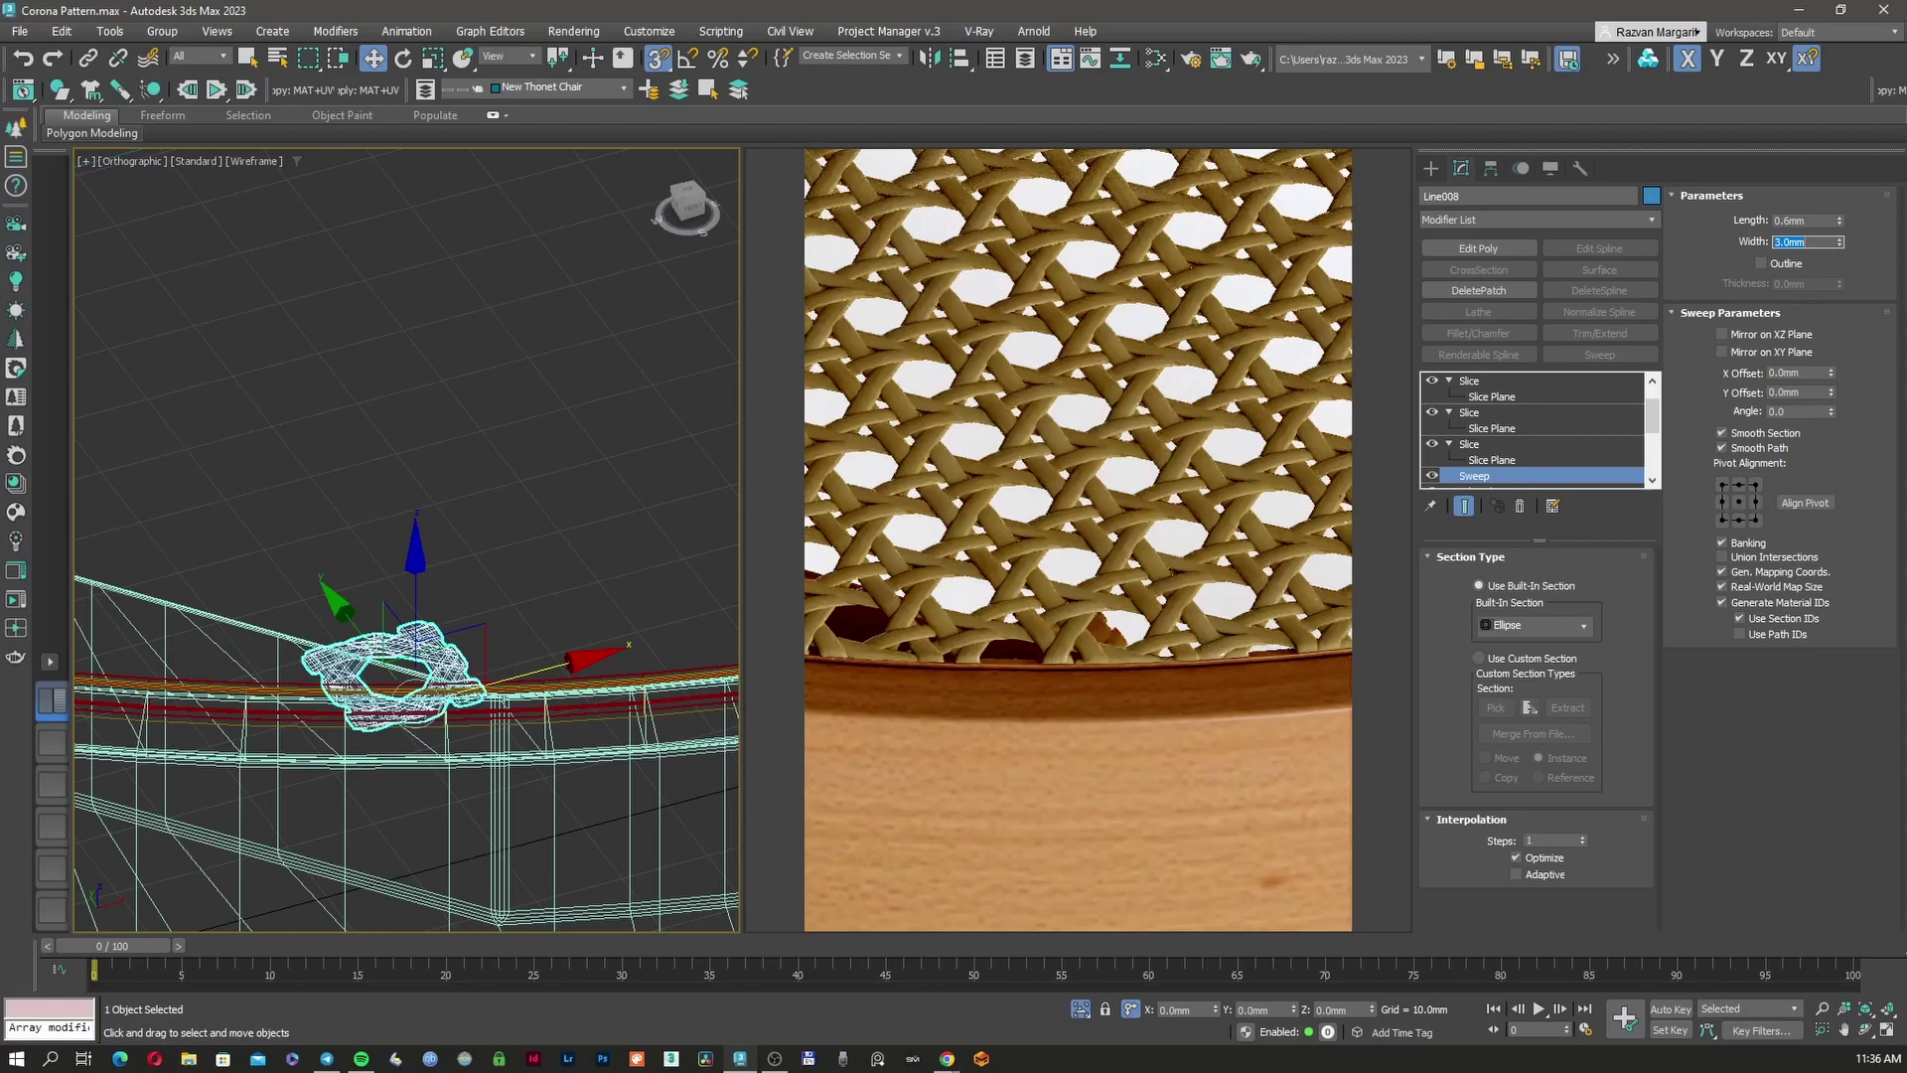
pyautogui.scroll(-5, 480, 497)
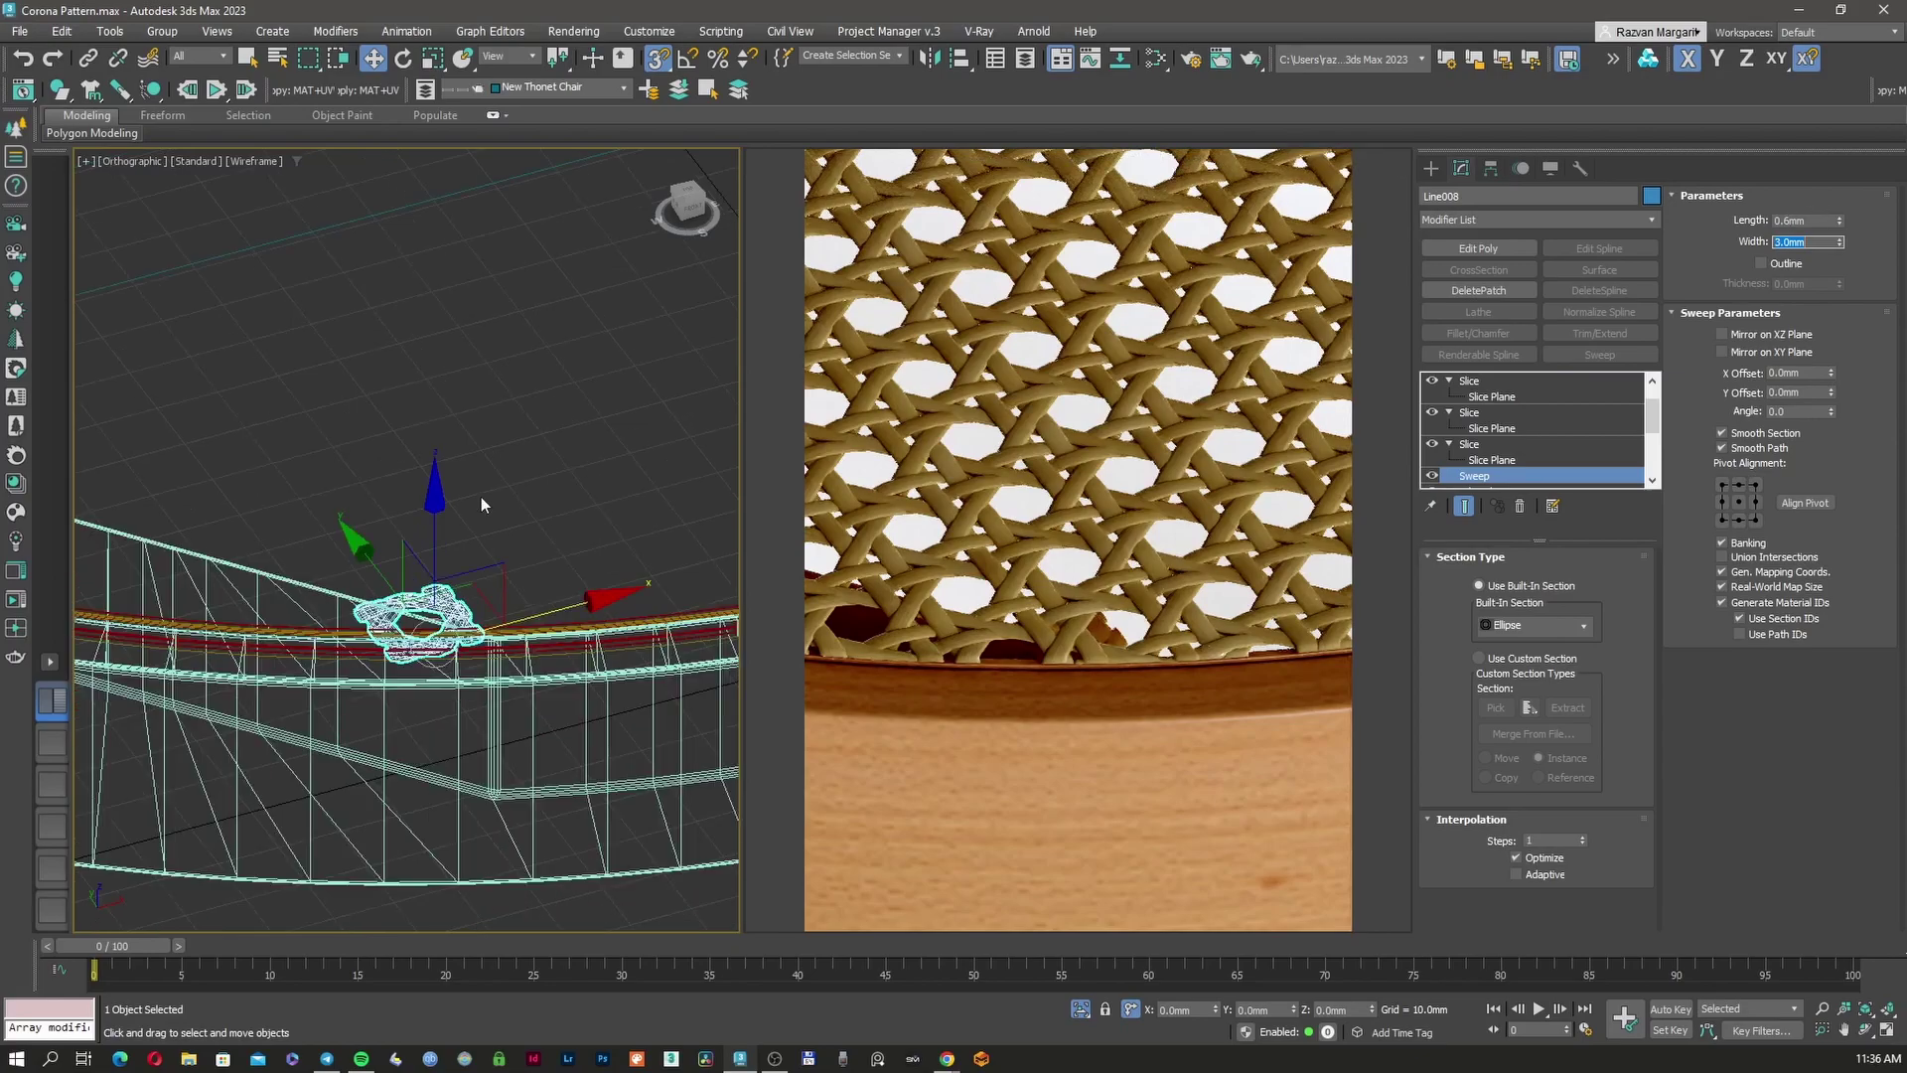
pyautogui.moveTo(519, 425); pyautogui.dragTo(468, 609, button='middle')
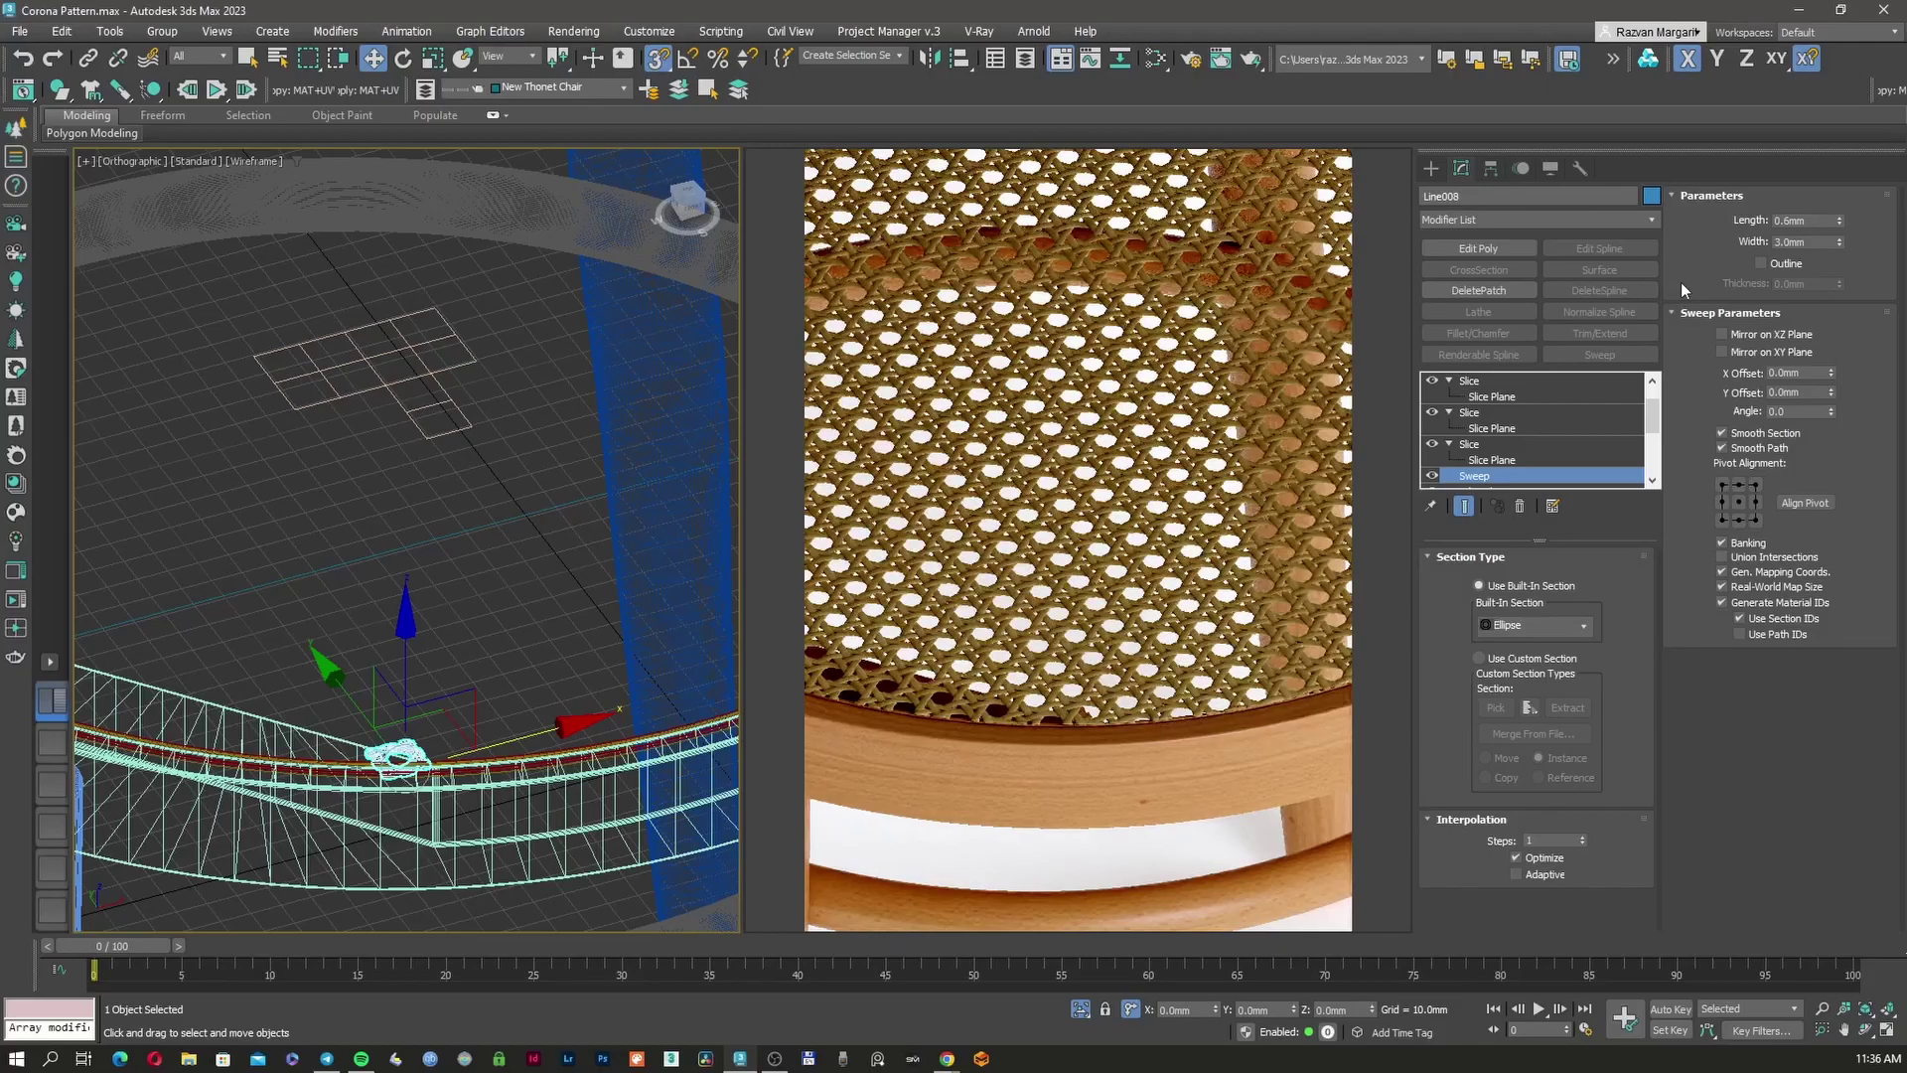
# Select the seat shape that carries the Corona Pattern modifier and bring up the spline creation tools
pyautogui.press('F3')
pyautogui.click(517, 574)
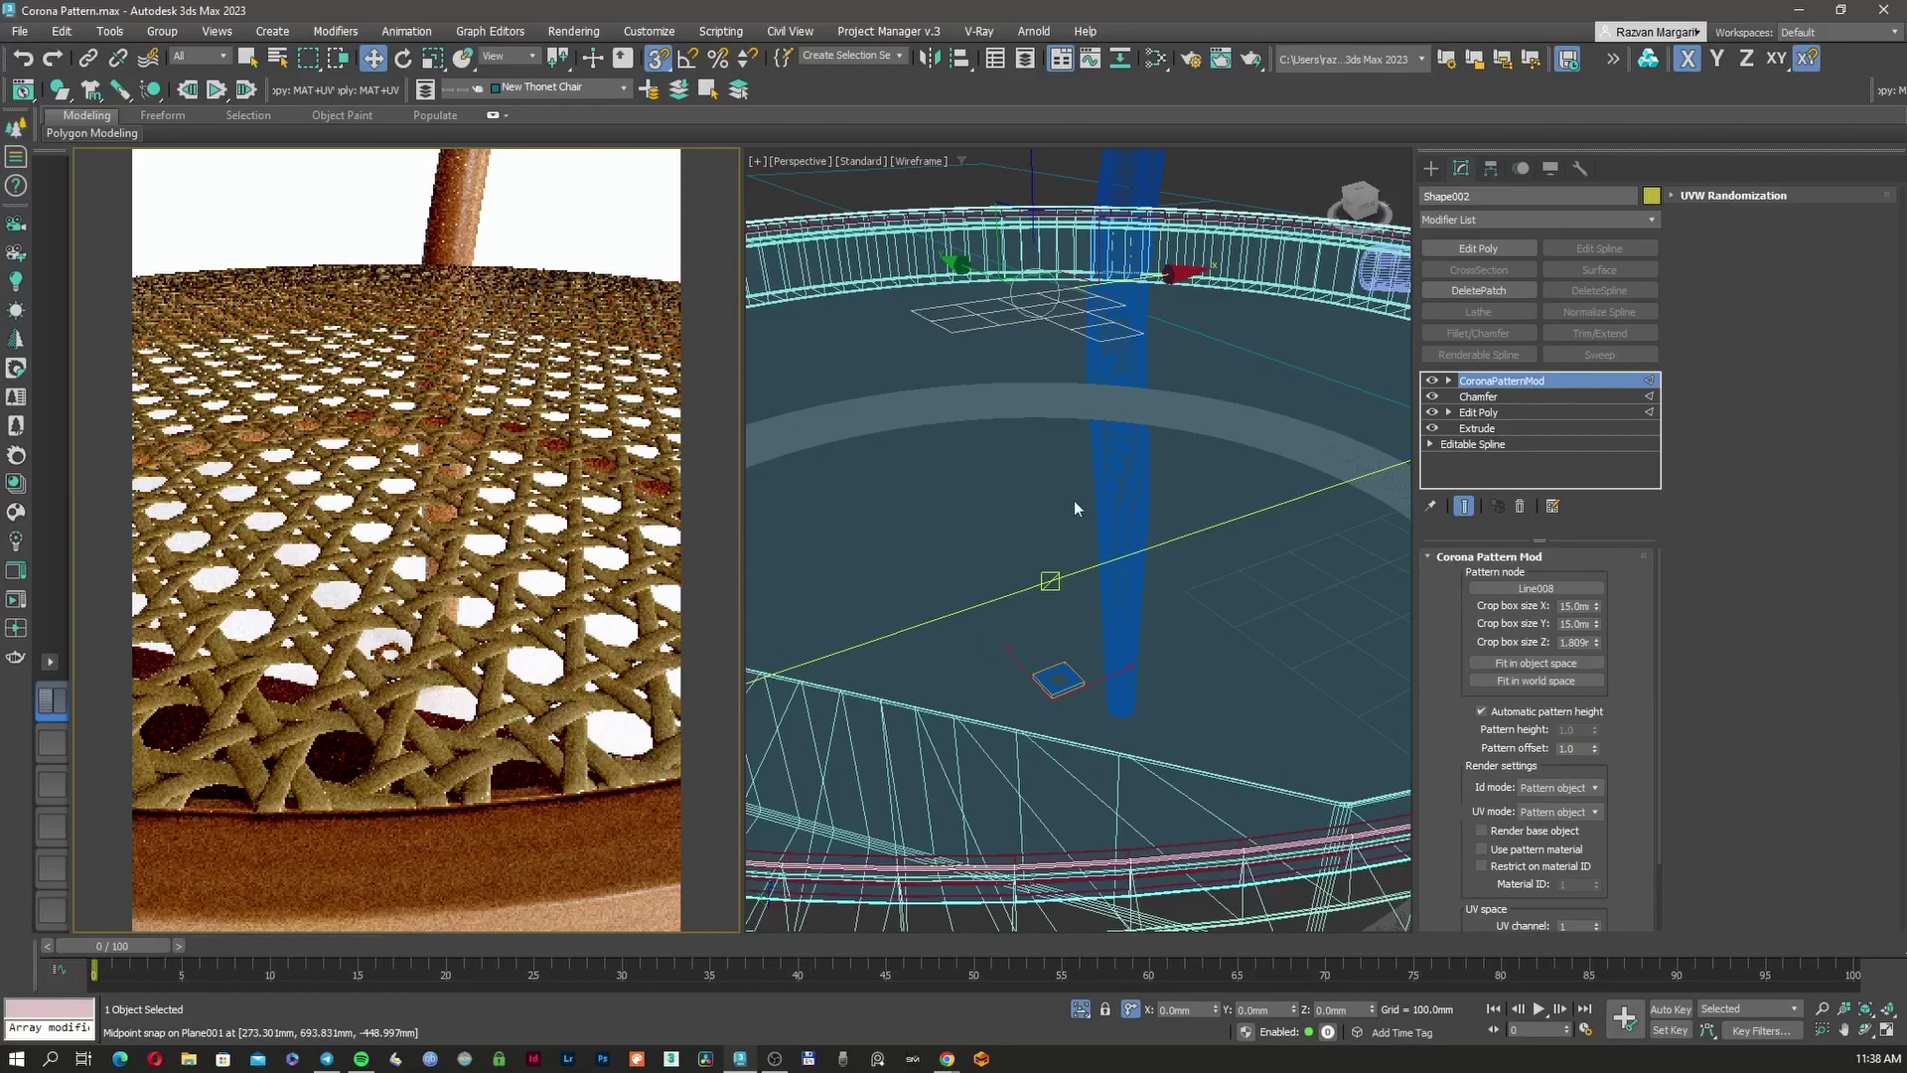
pyautogui.click(1431, 169)
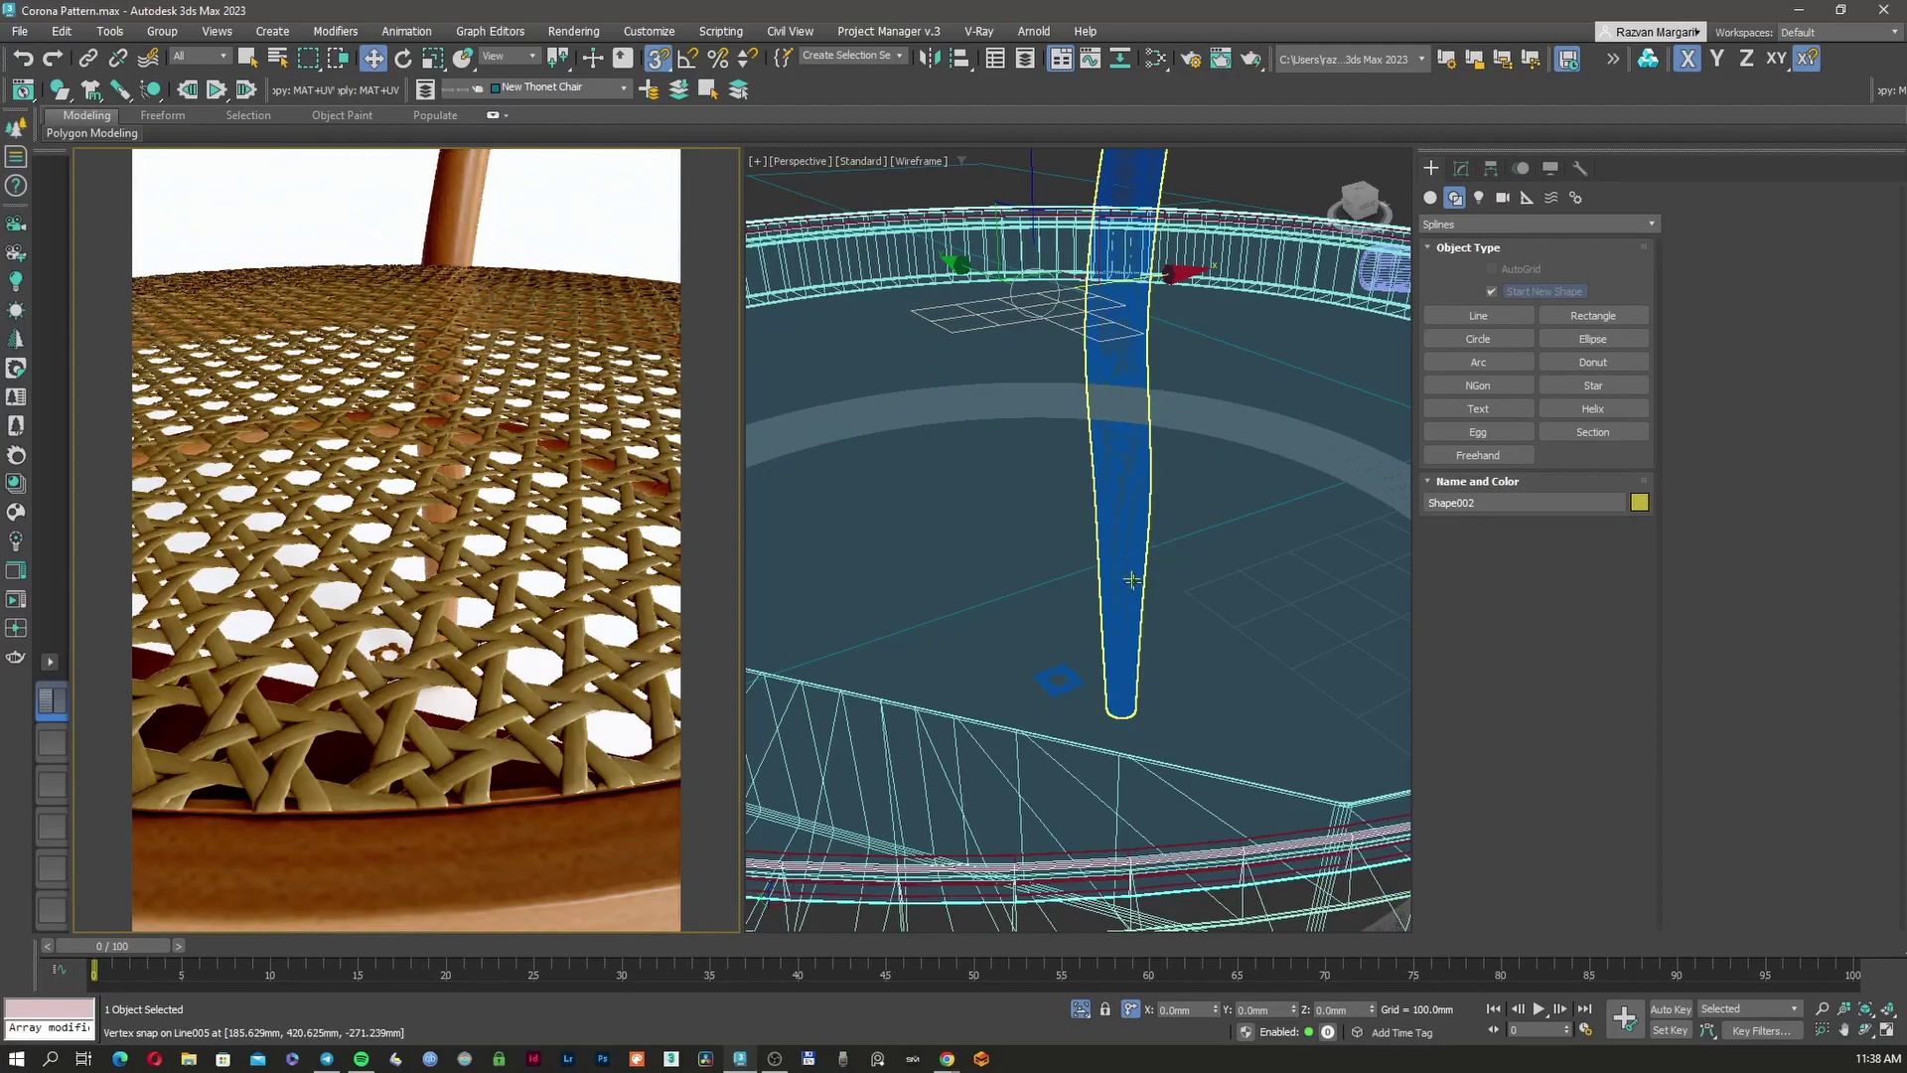
pyautogui.scroll(-2, 1130, 576)
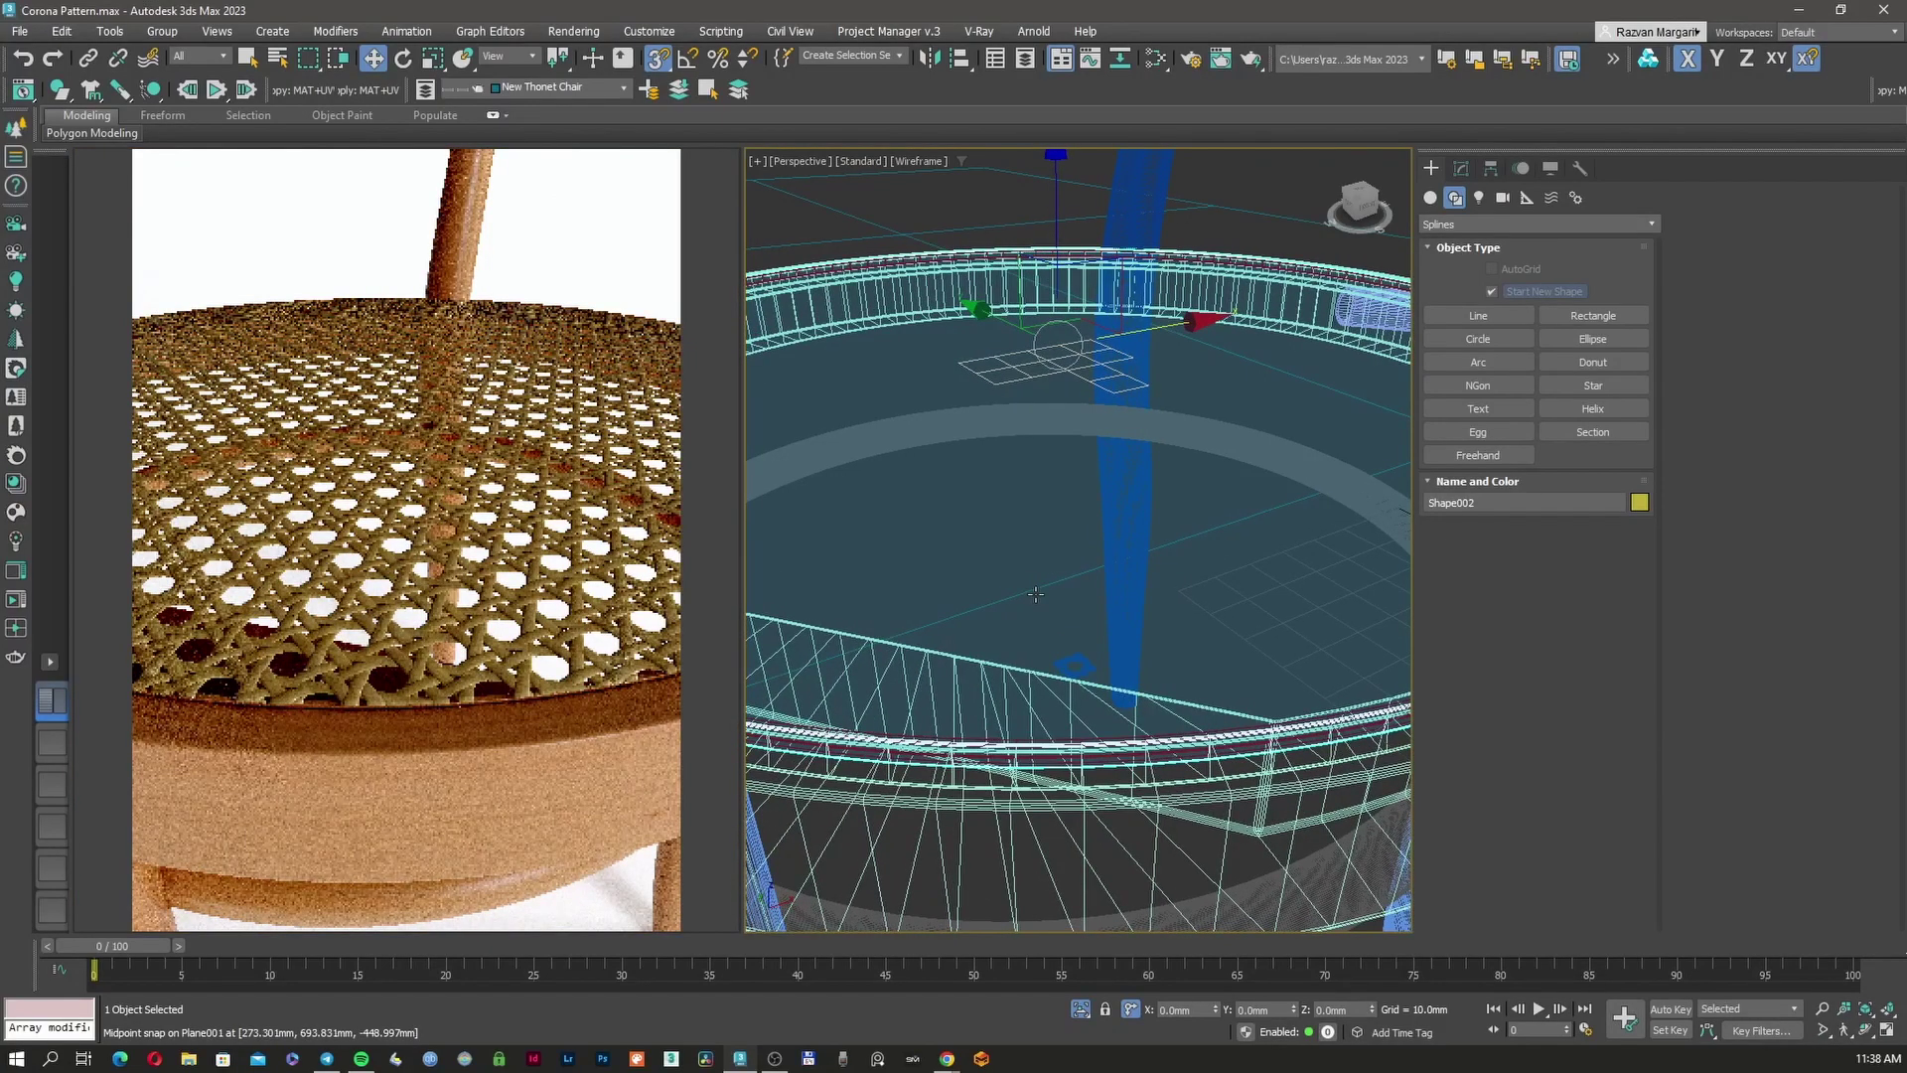
# Set the render output size to a square 2000 by 2000 and put the render setup away
pyautogui.press('F10')
pyautogui.click(1279, 536)
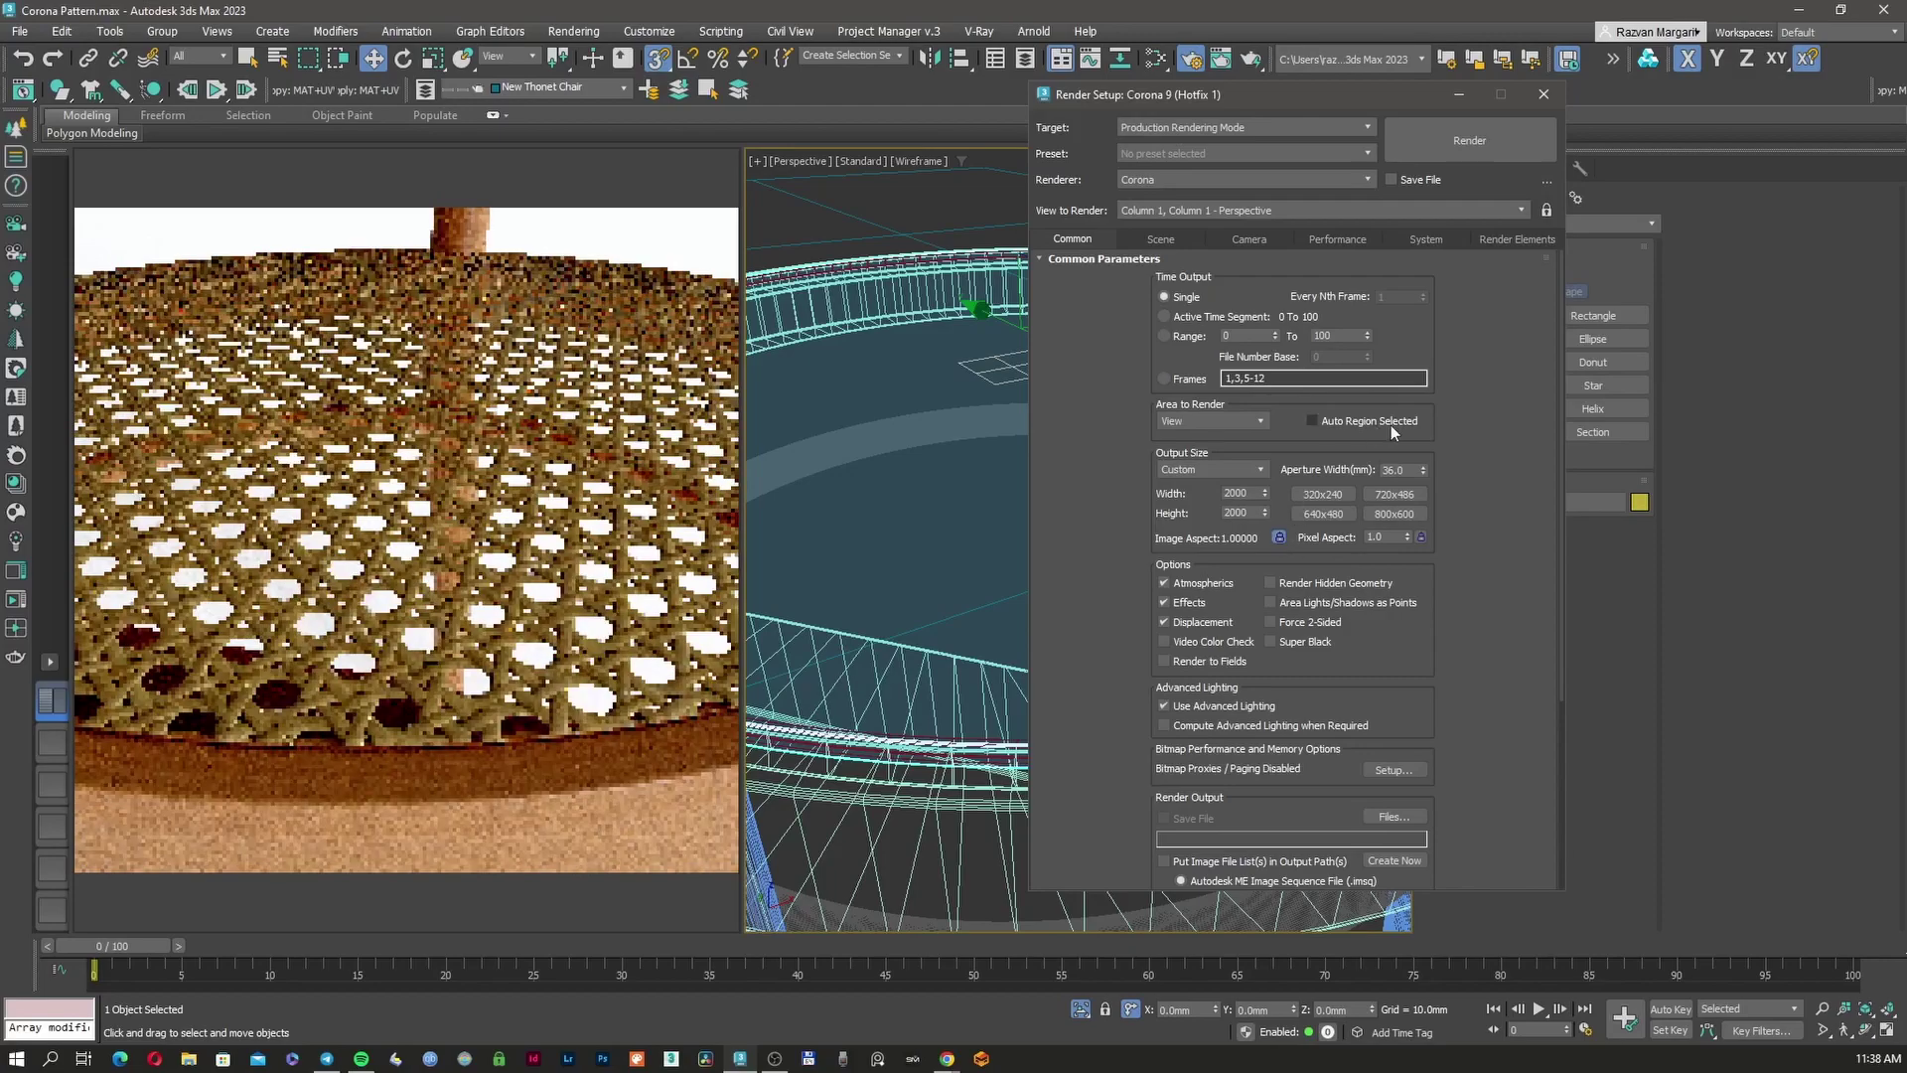
pyautogui.click(1459, 97)
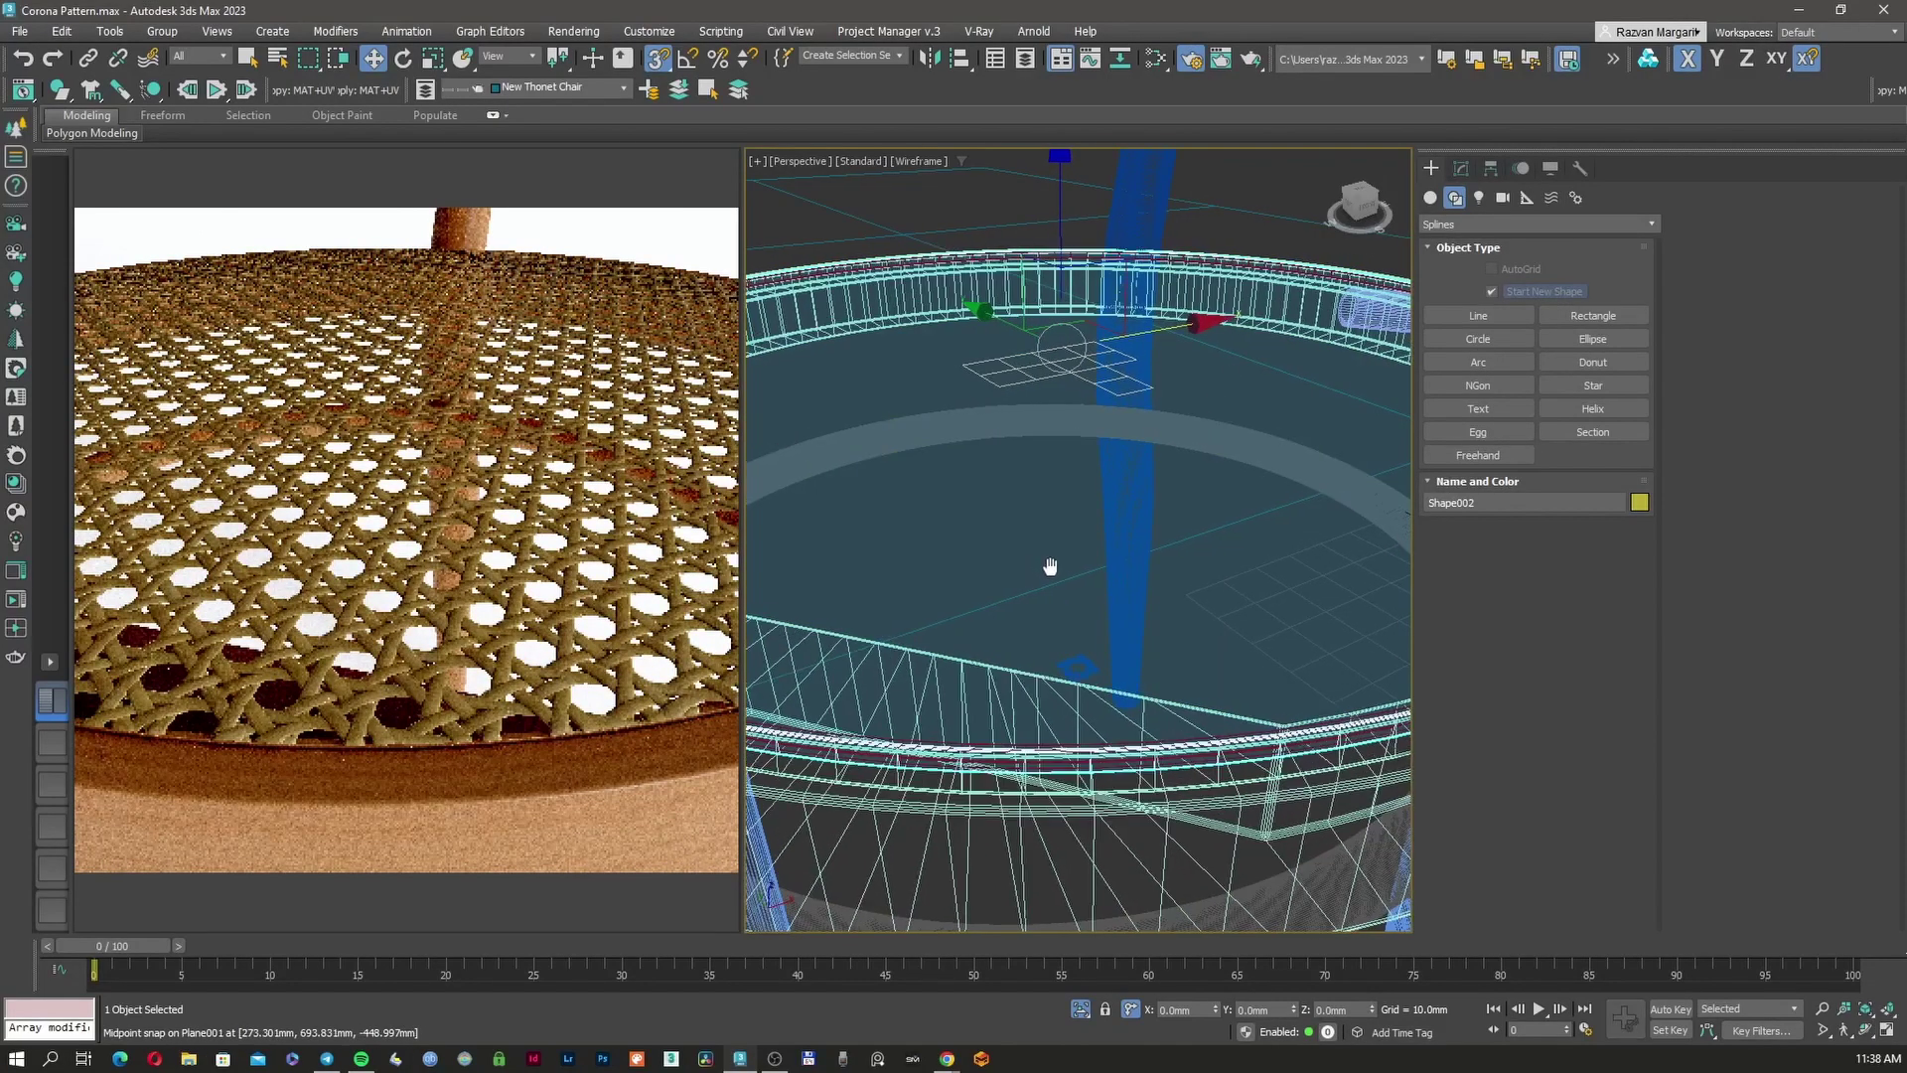
pyautogui.scroll(-3, 1067, 572)
pyautogui.moveTo(1057, 573); pyautogui.dragTo(965, 581, button='middle')
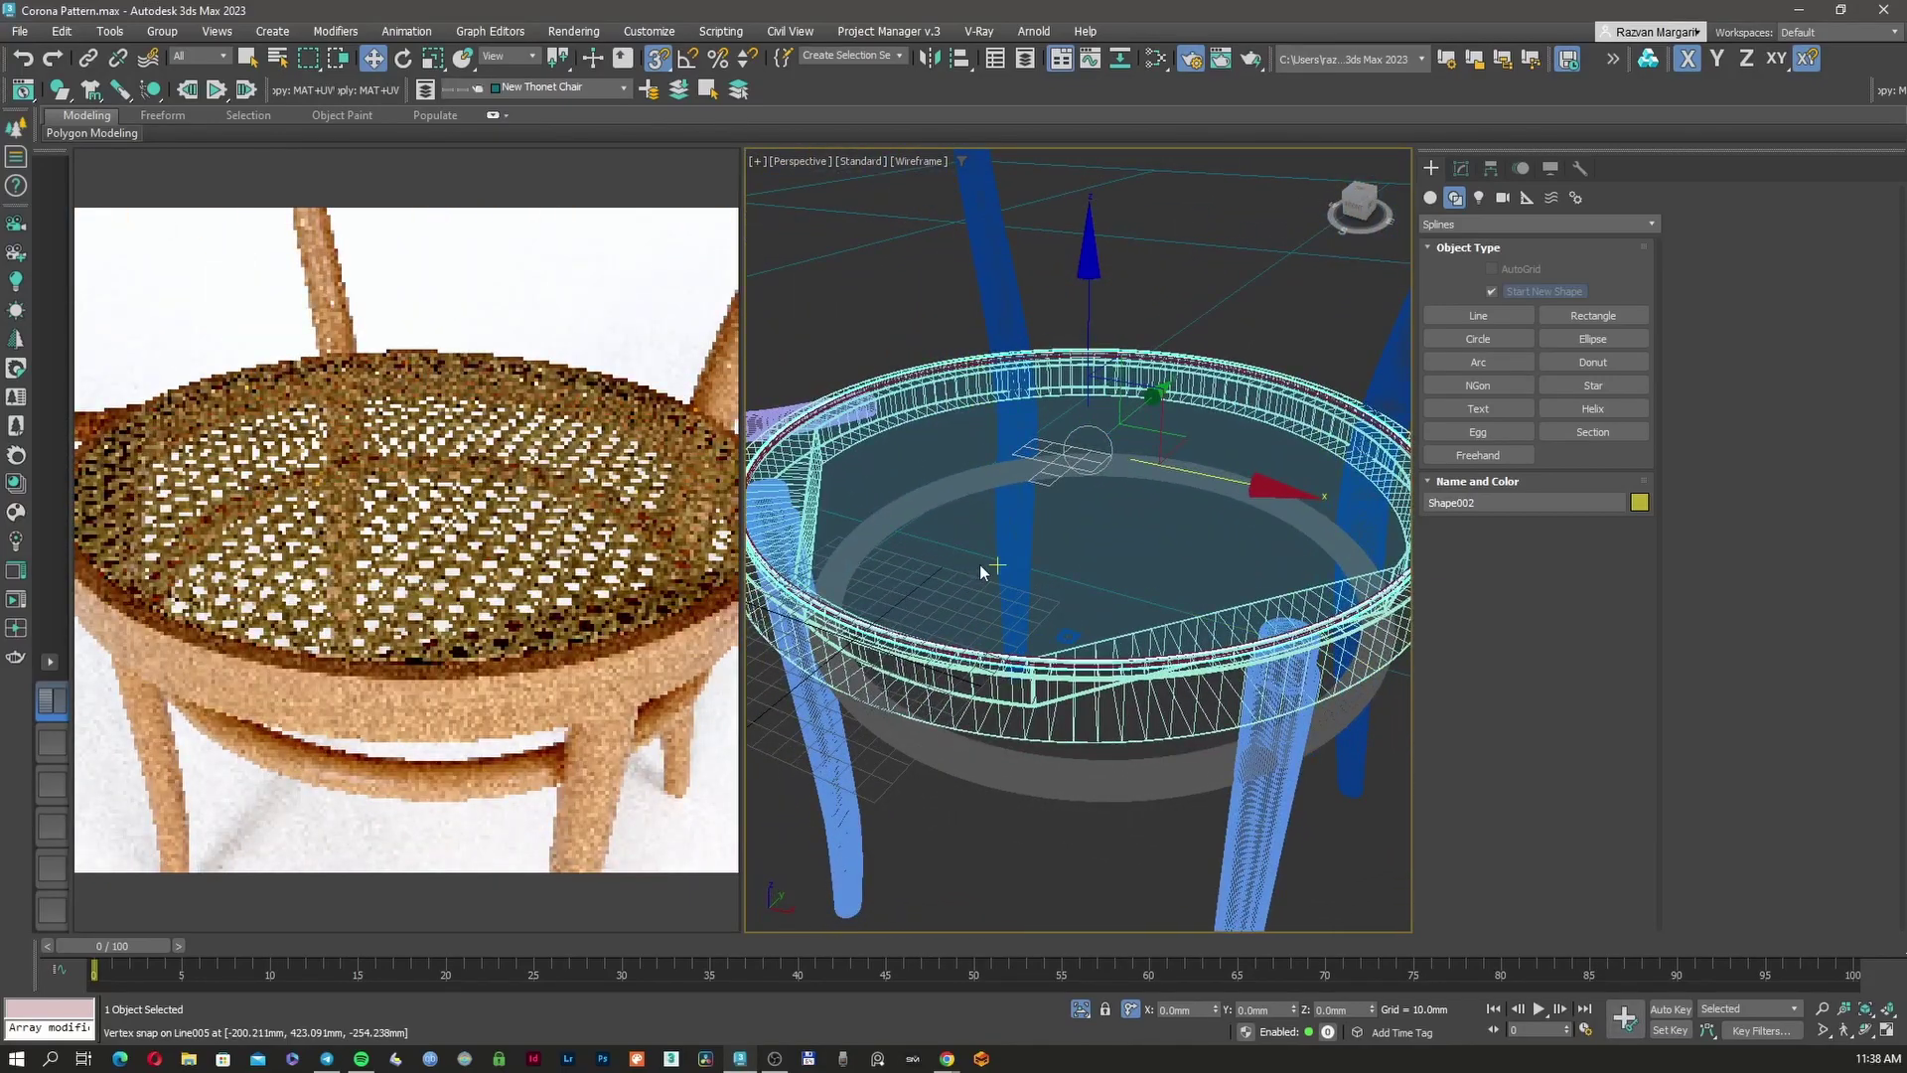